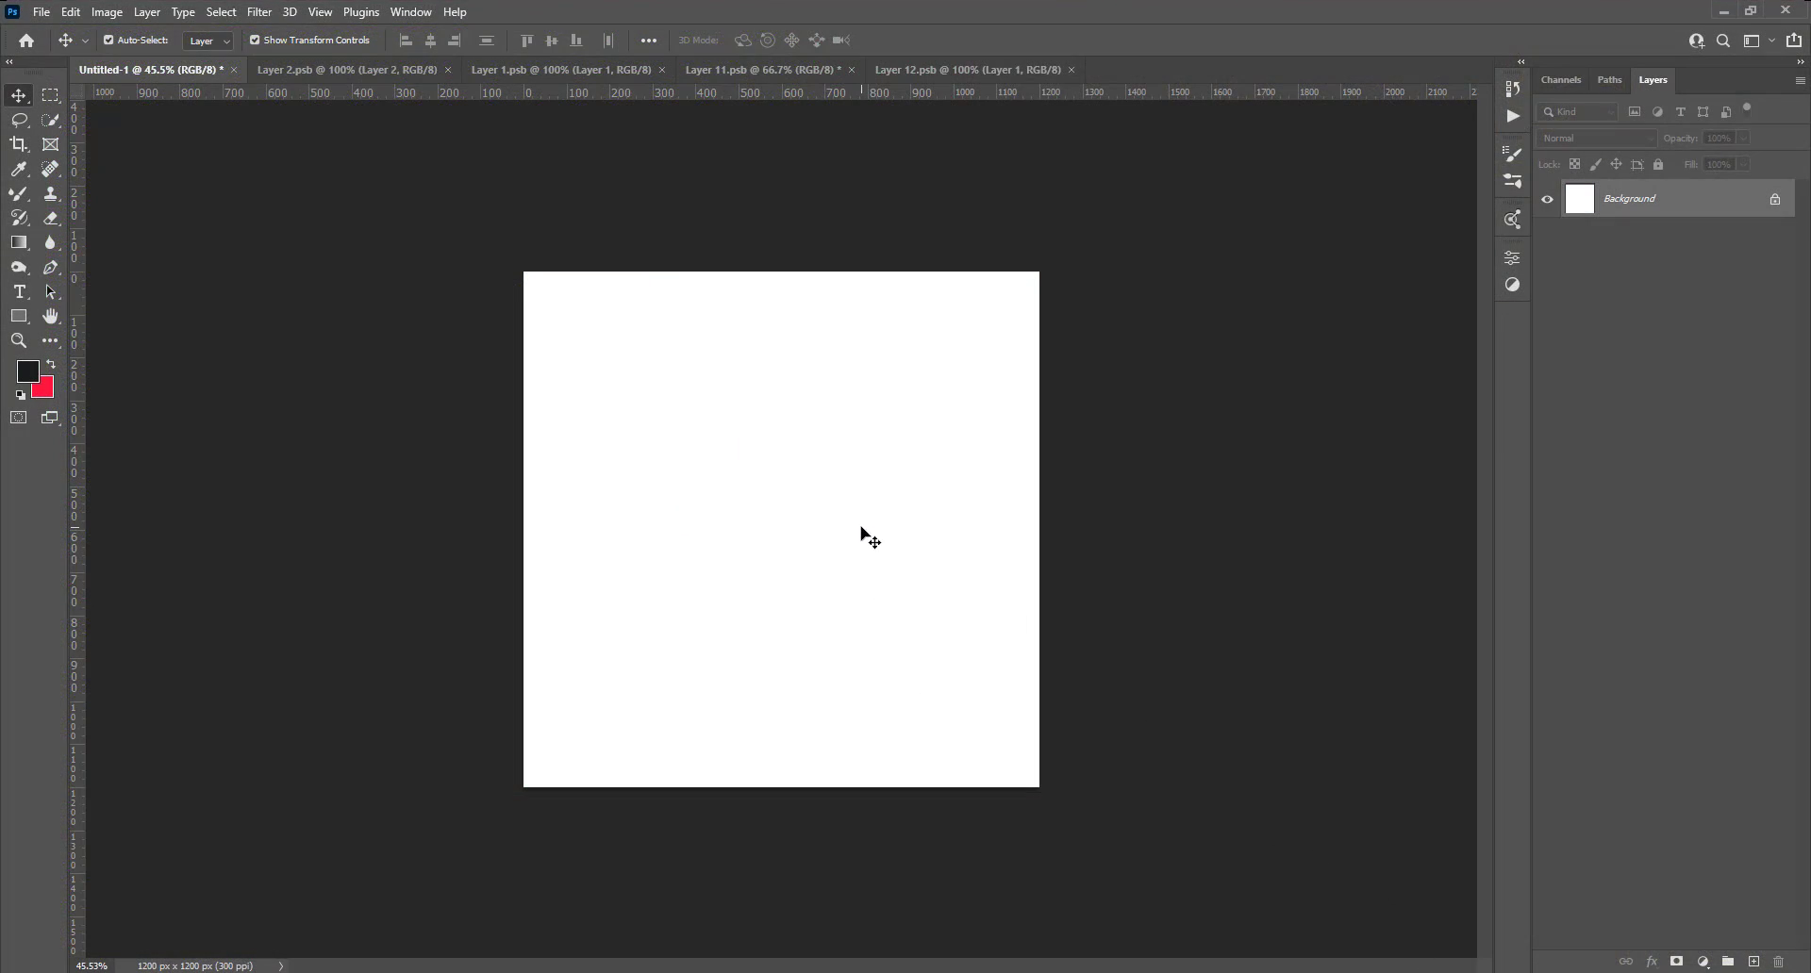
Zoom into the blank 1200 × 1200 canvas and bring up the fill/adjustment layer list.
scroll(858, 524, up, 2)
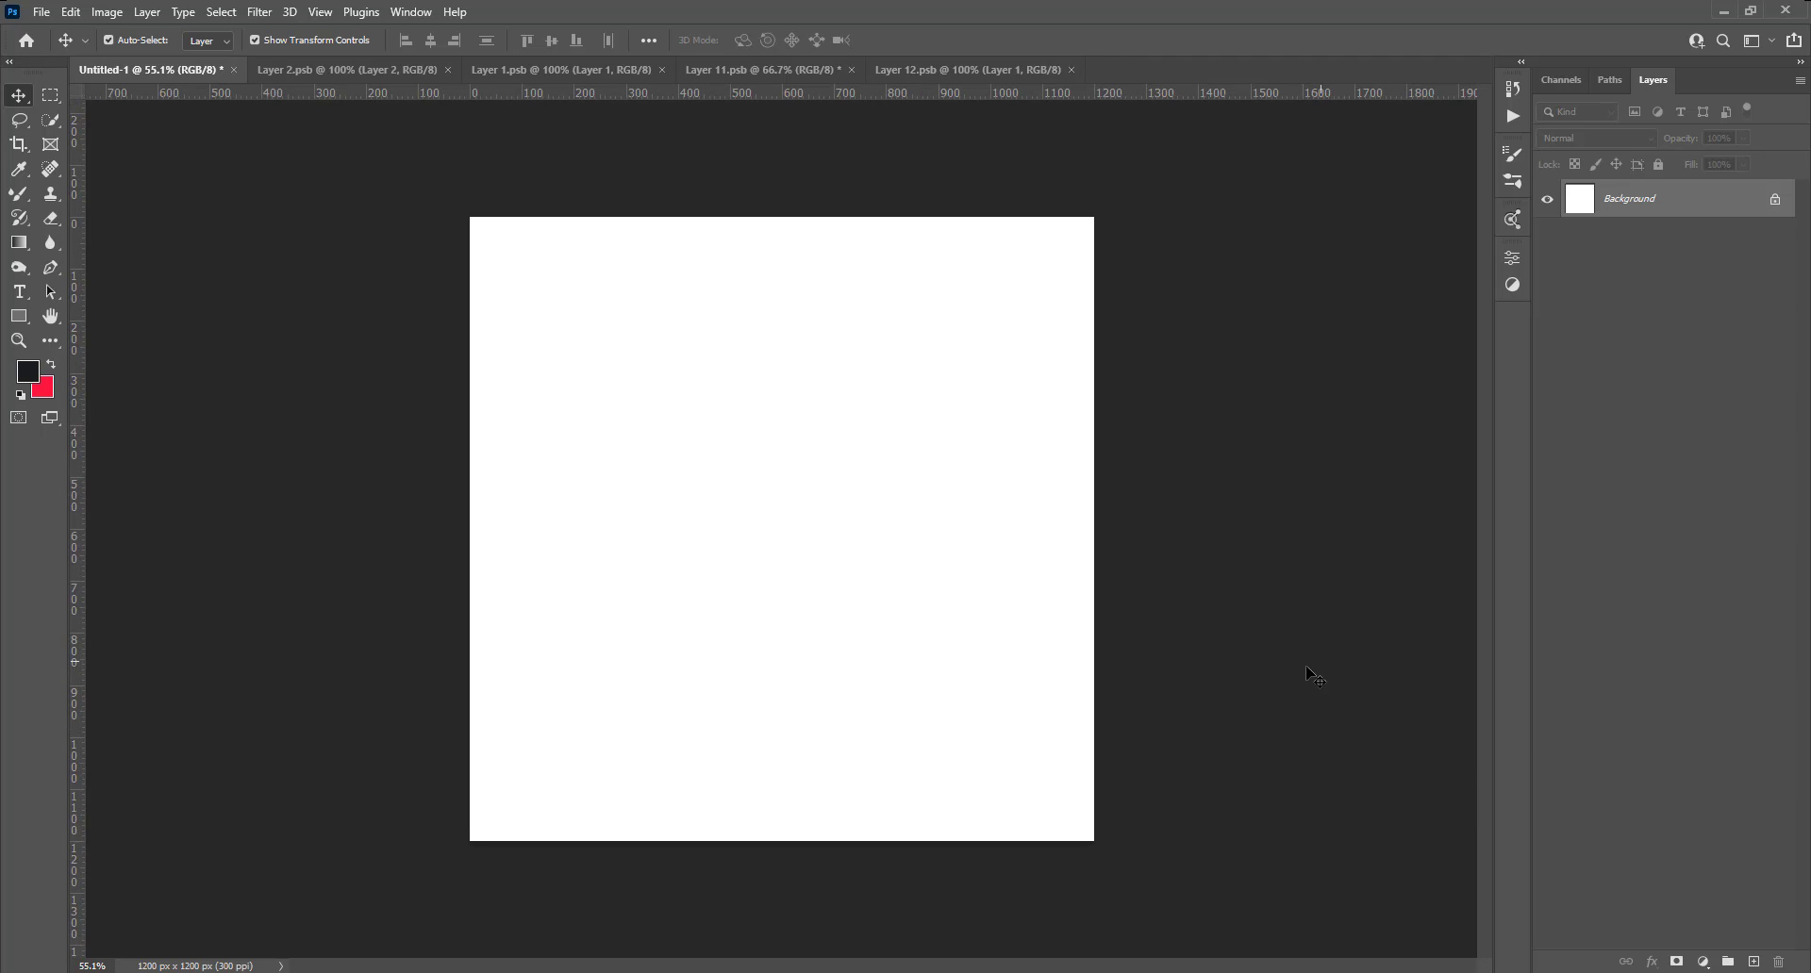
click(1709, 962)
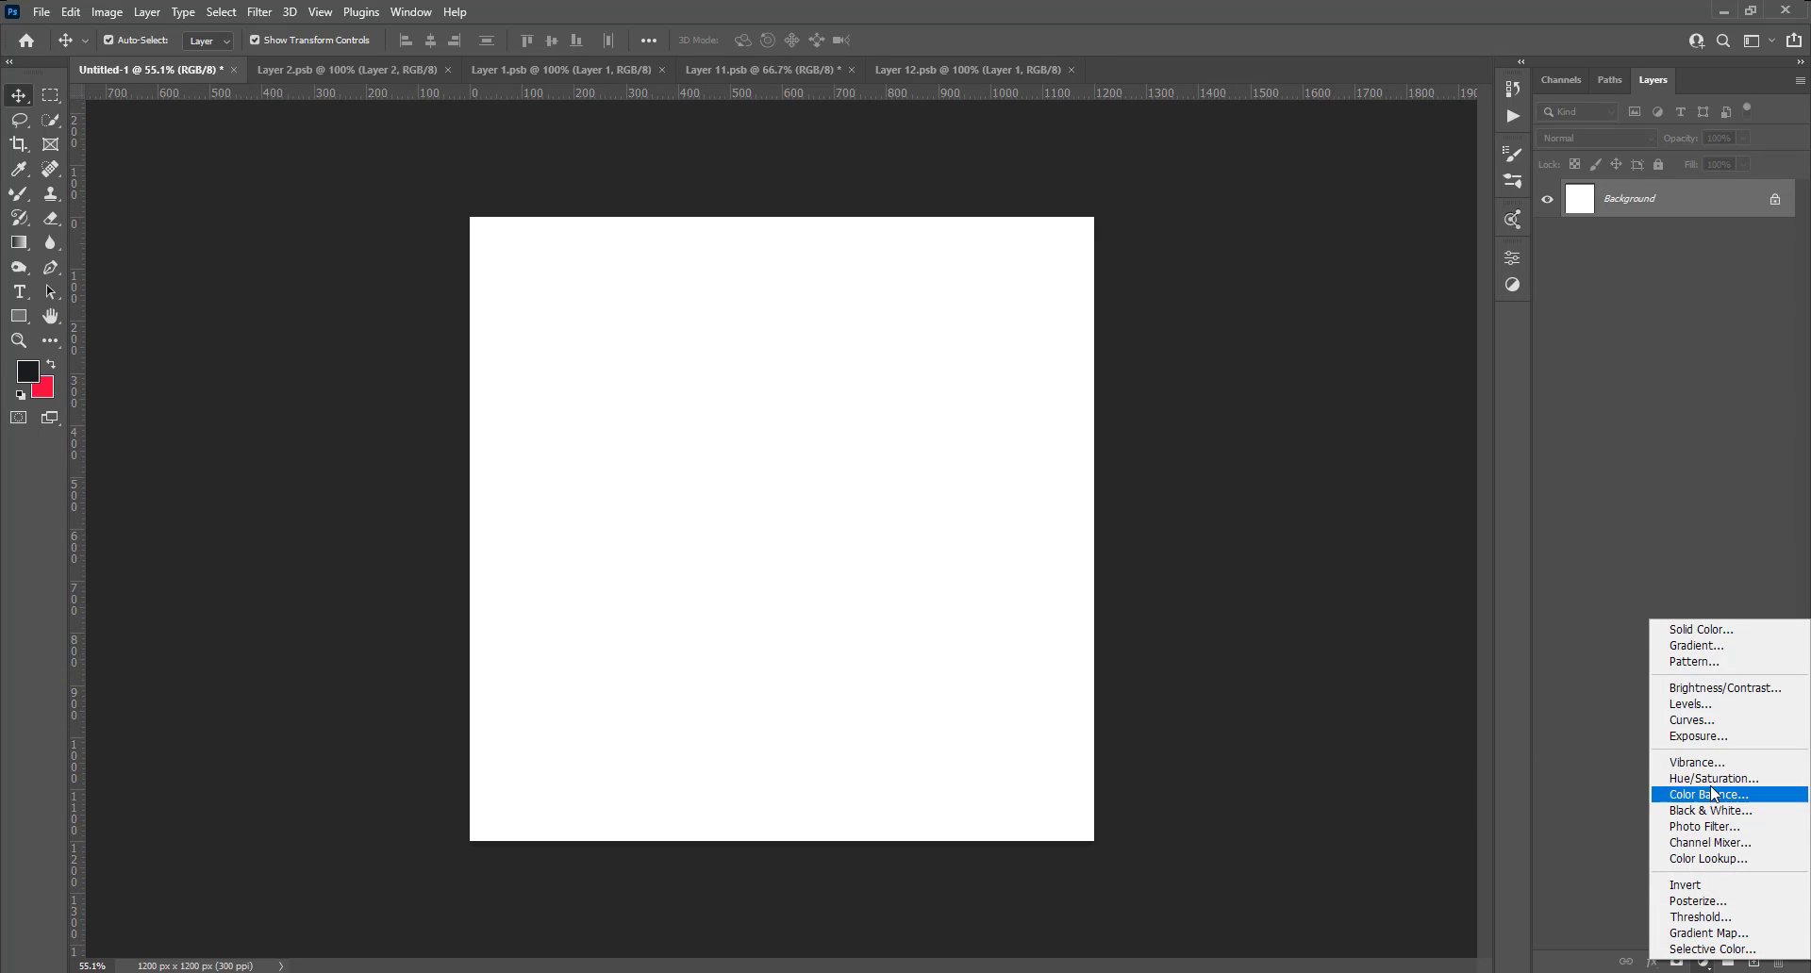
Add a Gradient Fill using the Purple_20 preset, its left stop darkened to plum #3e1230.
click(1688, 642)
click(1162, 273)
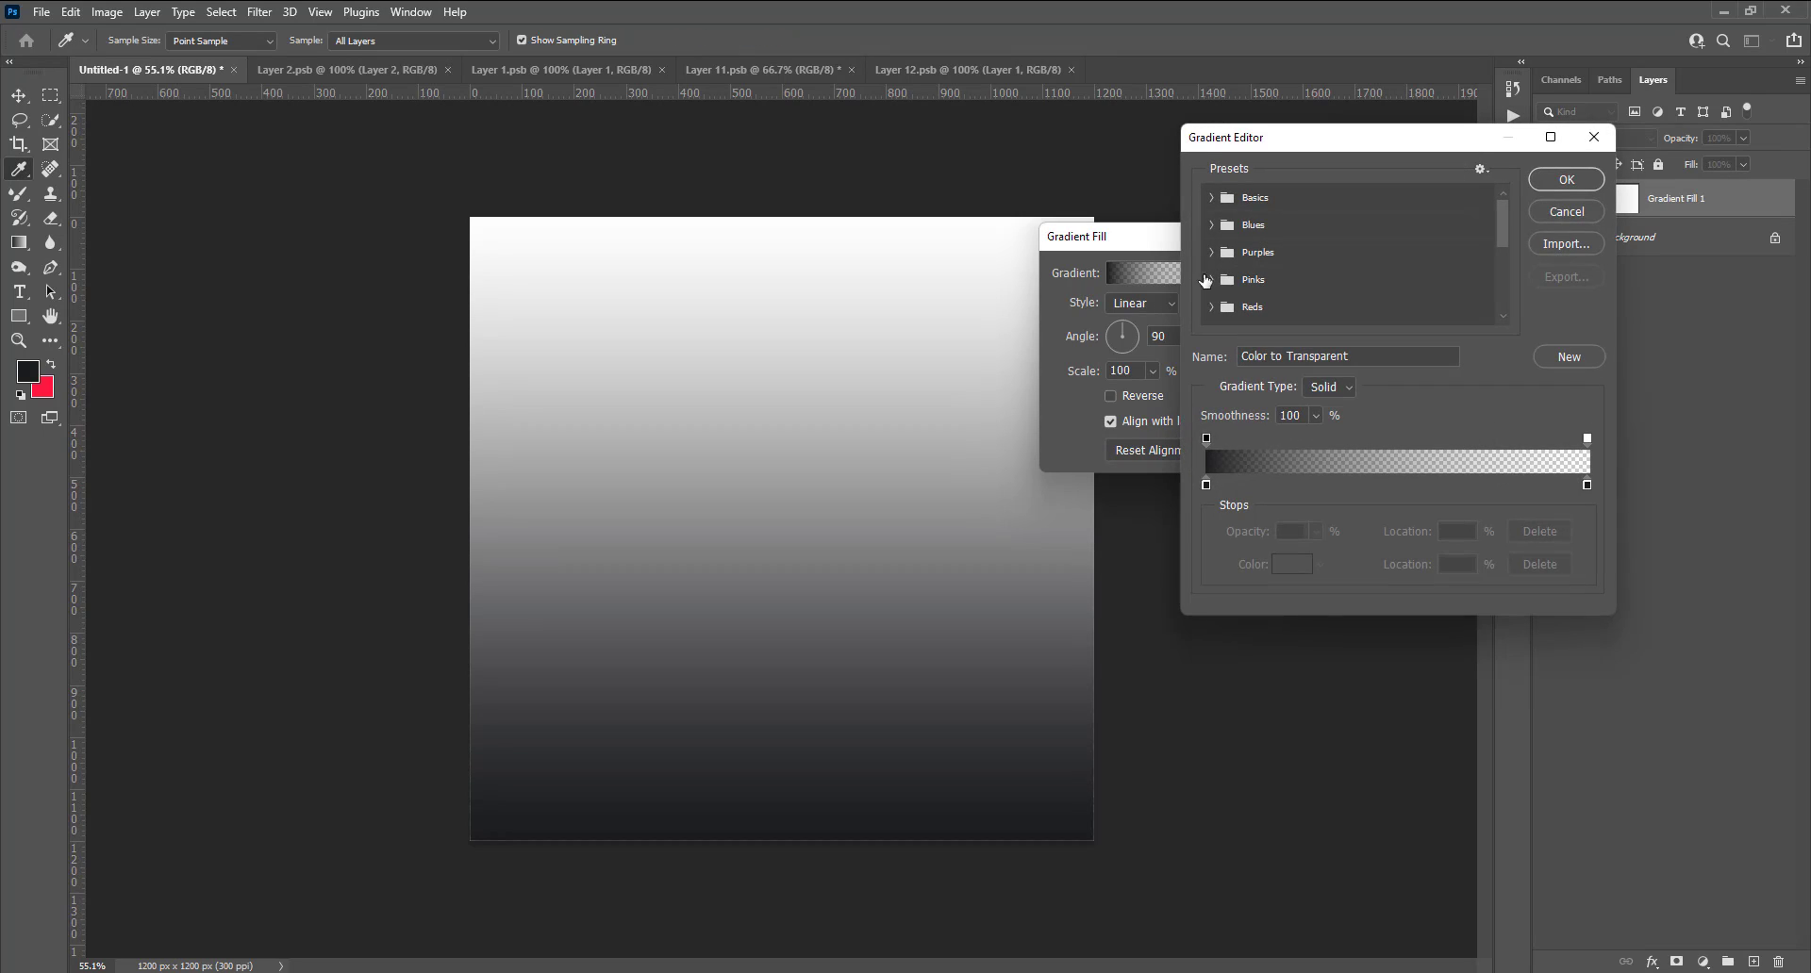
click(1212, 253)
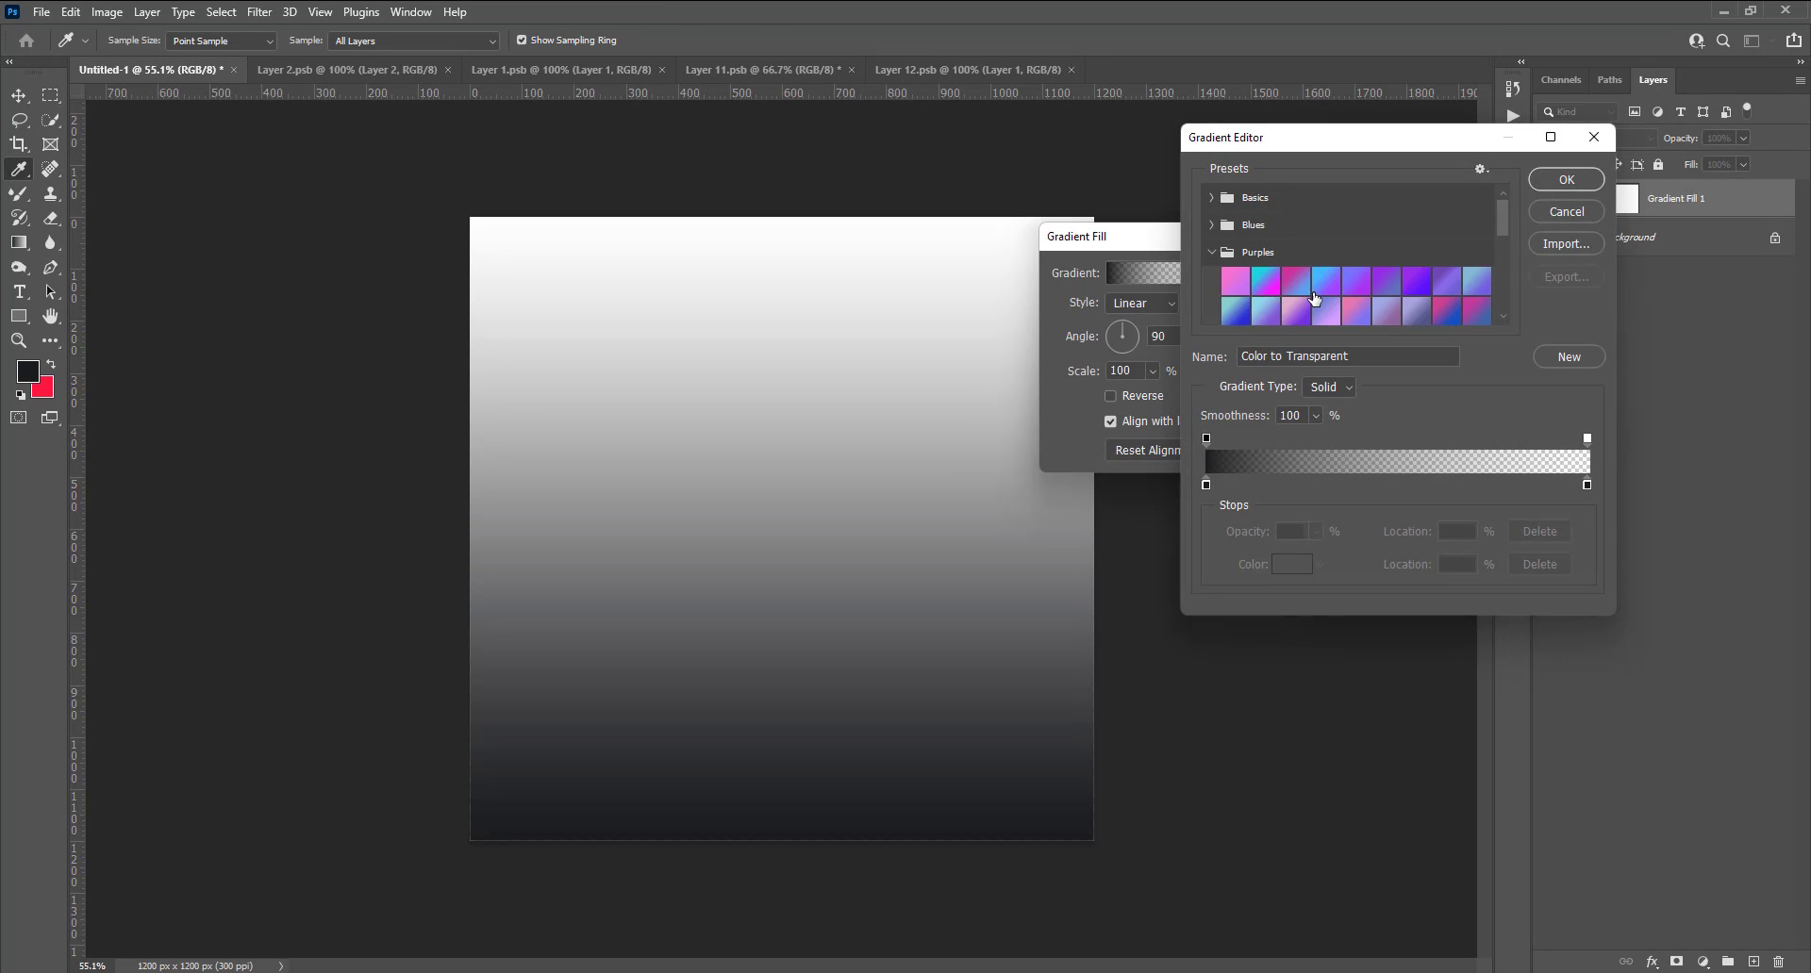
scroll(1318, 311, down, 1)
click(1264, 311)
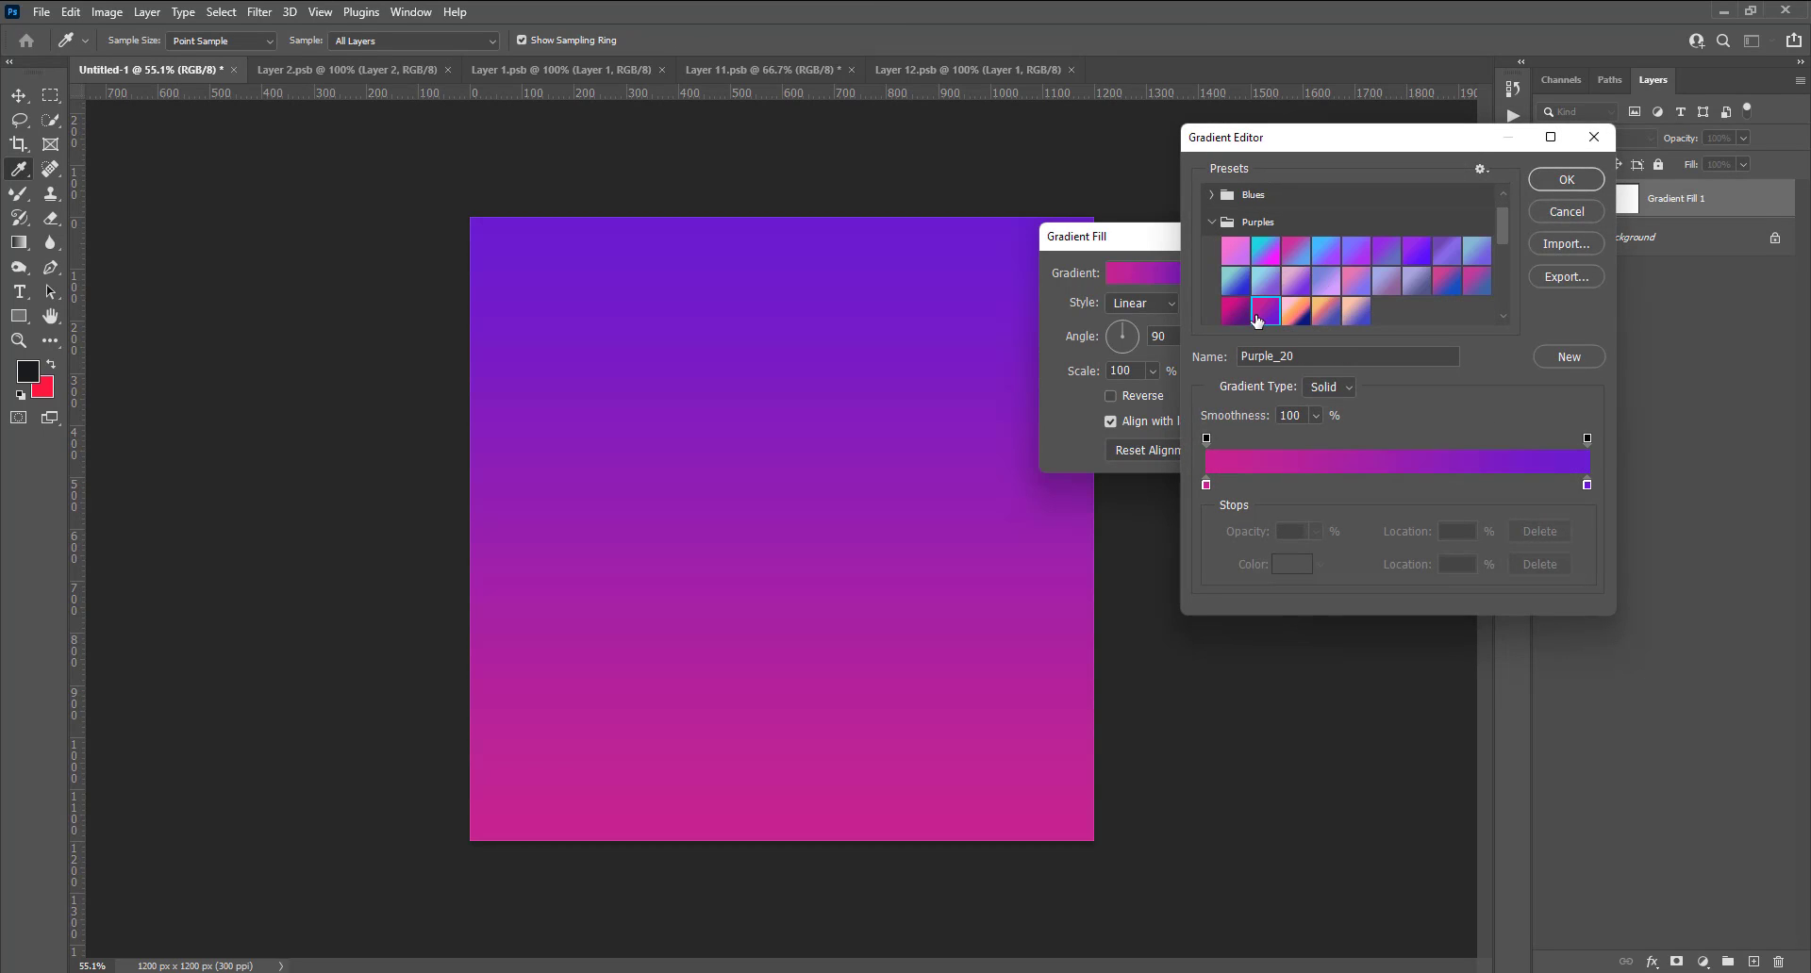
double_click(1205, 485)
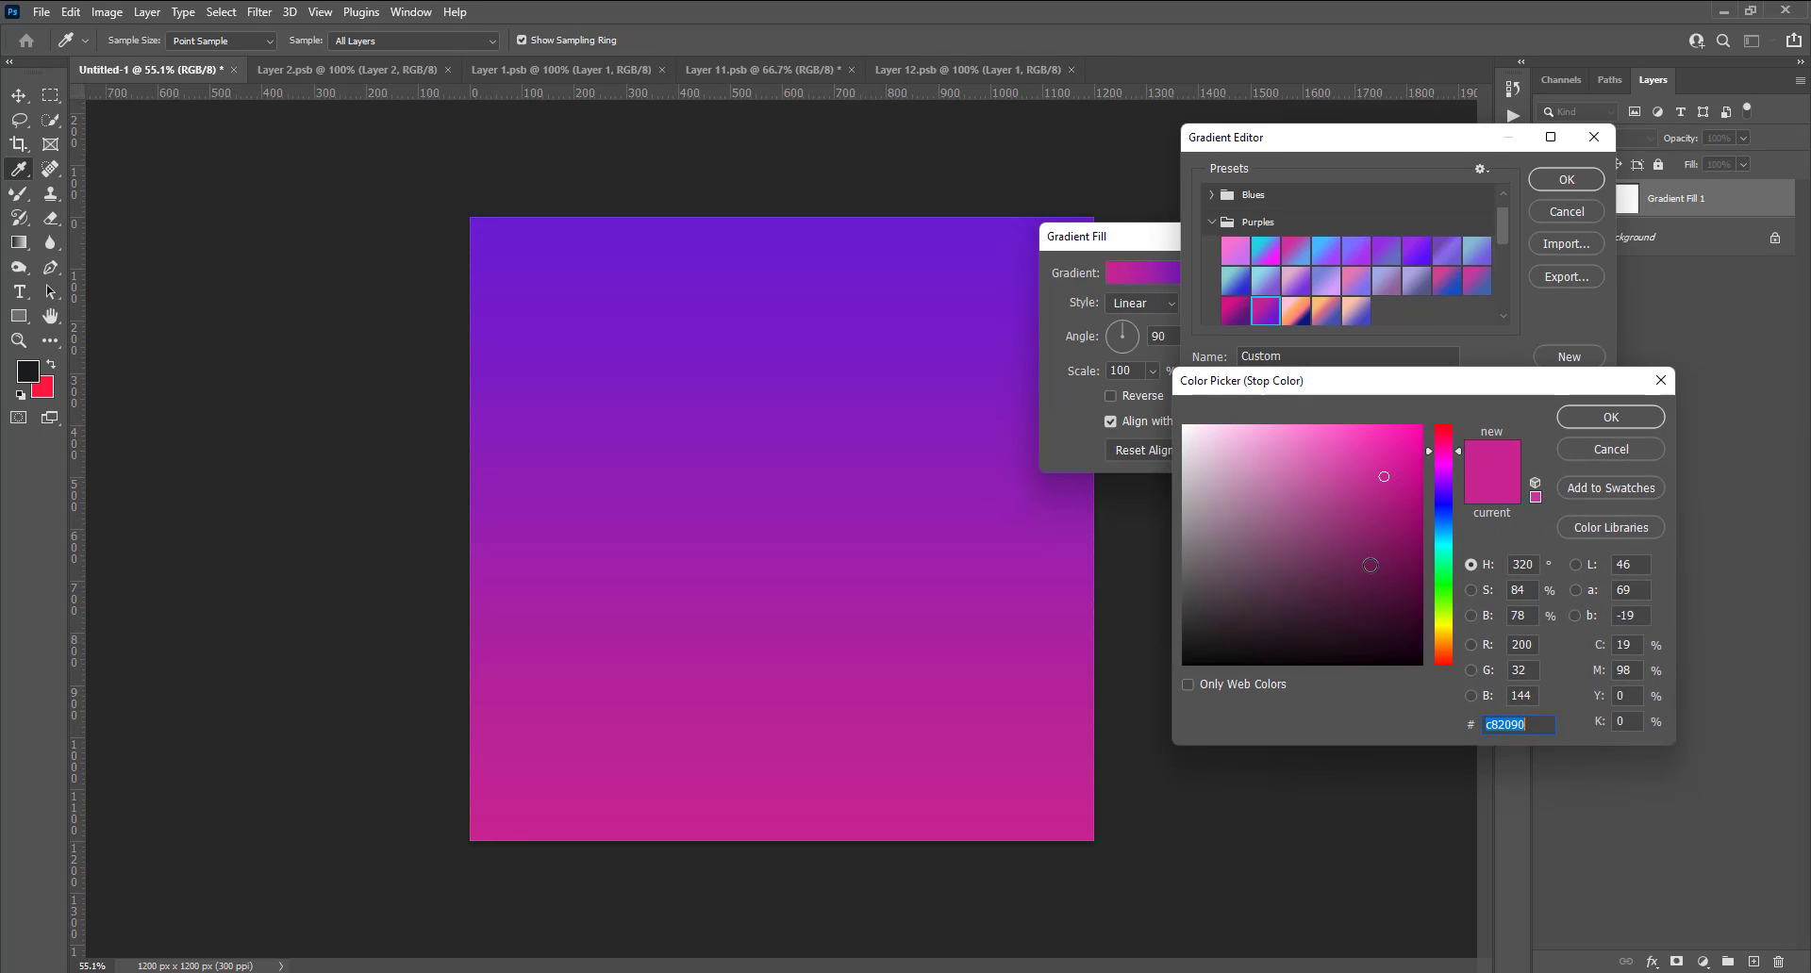
click(1400, 572)
click(1416, 586)
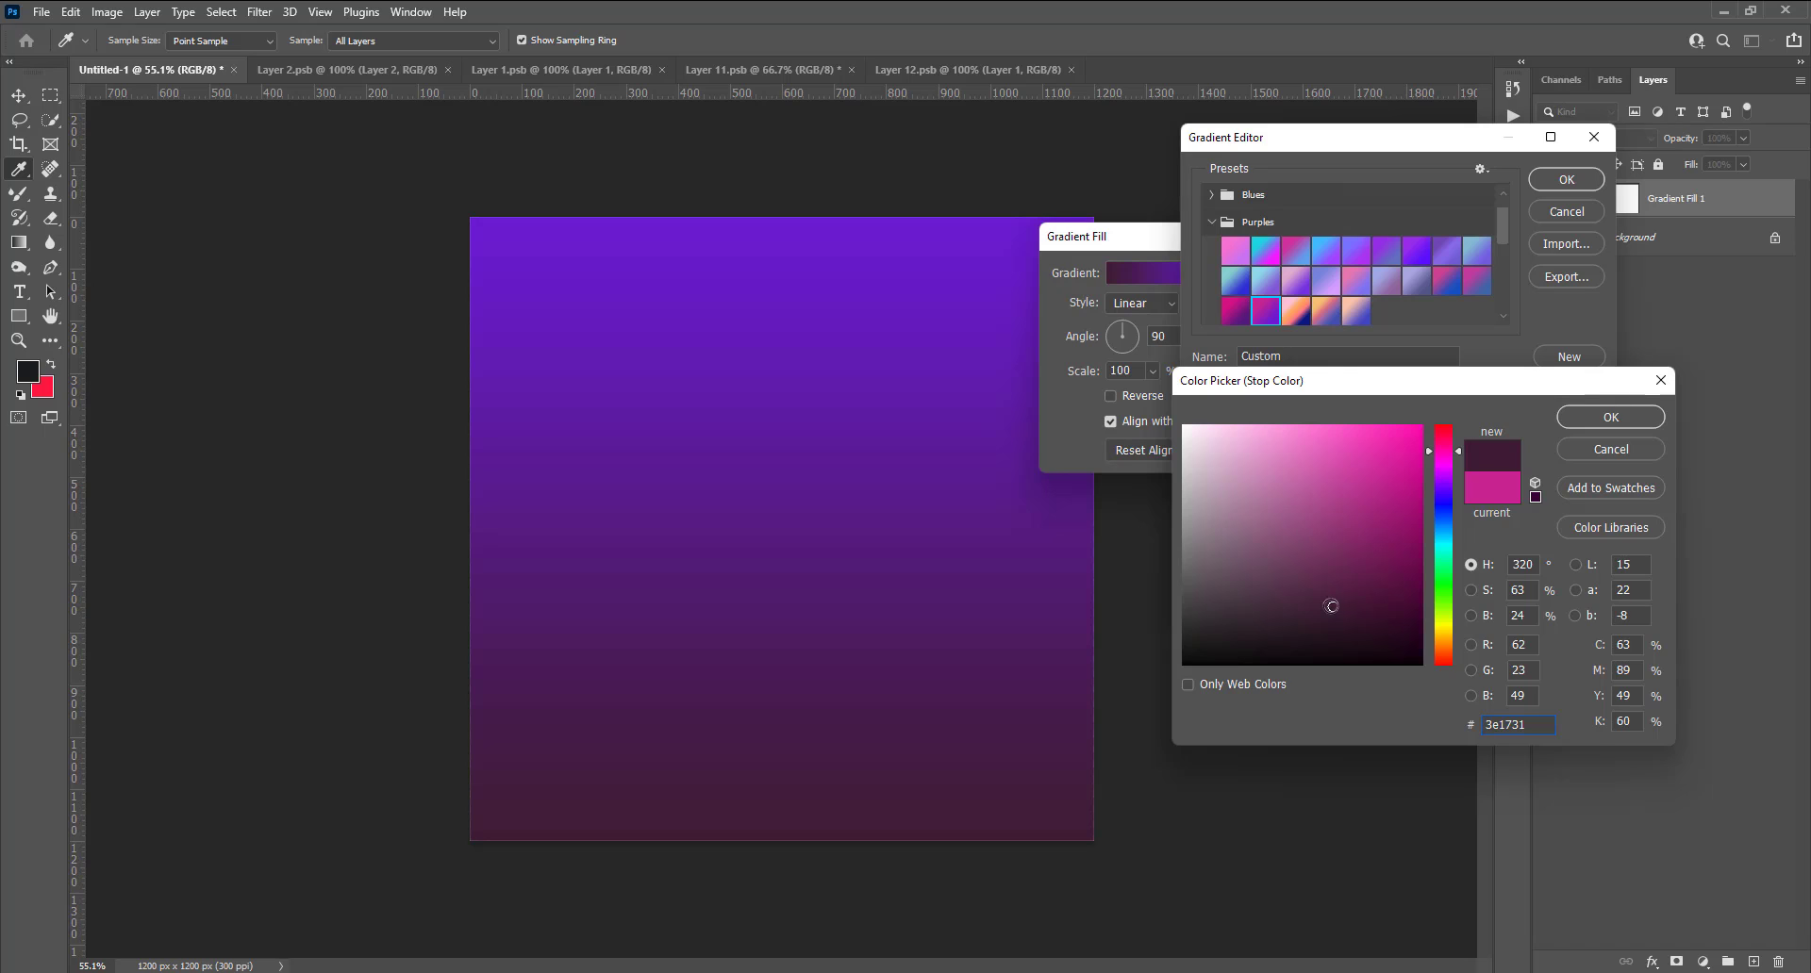
click(1599, 421)
Make the purple gradient a reversed radial at 221% scale and move its dark stop inward.
click(1577, 179)
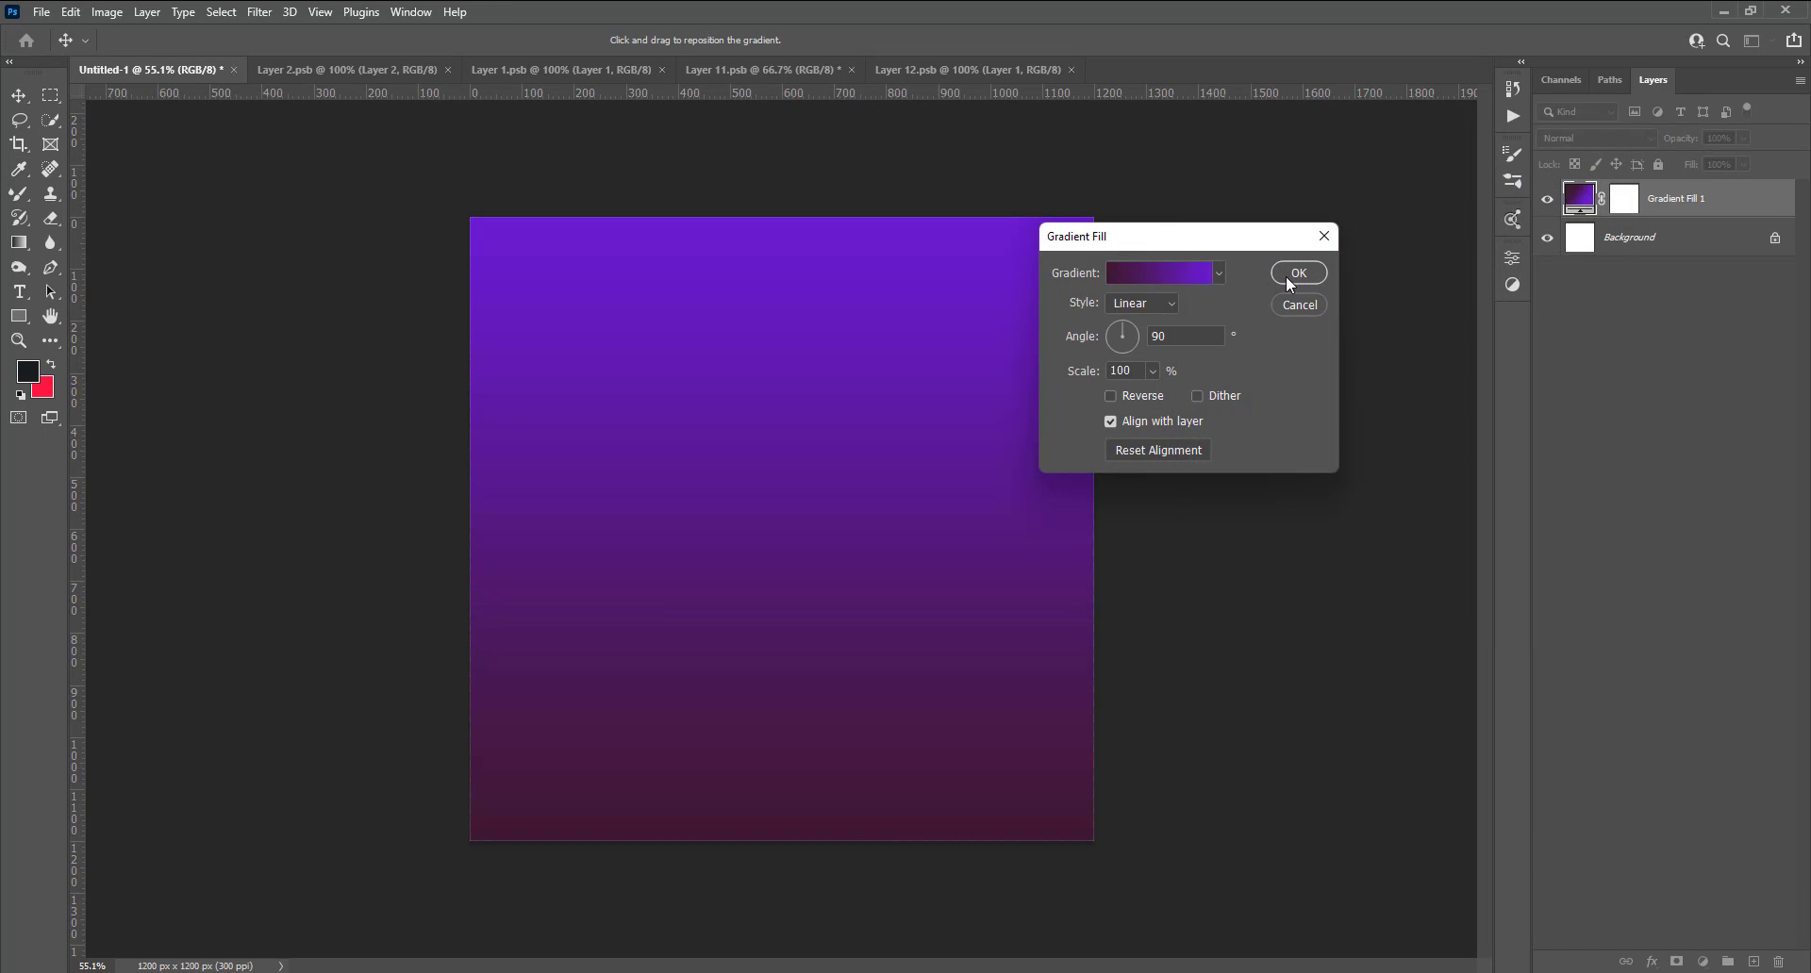
click(1141, 302)
click(1145, 340)
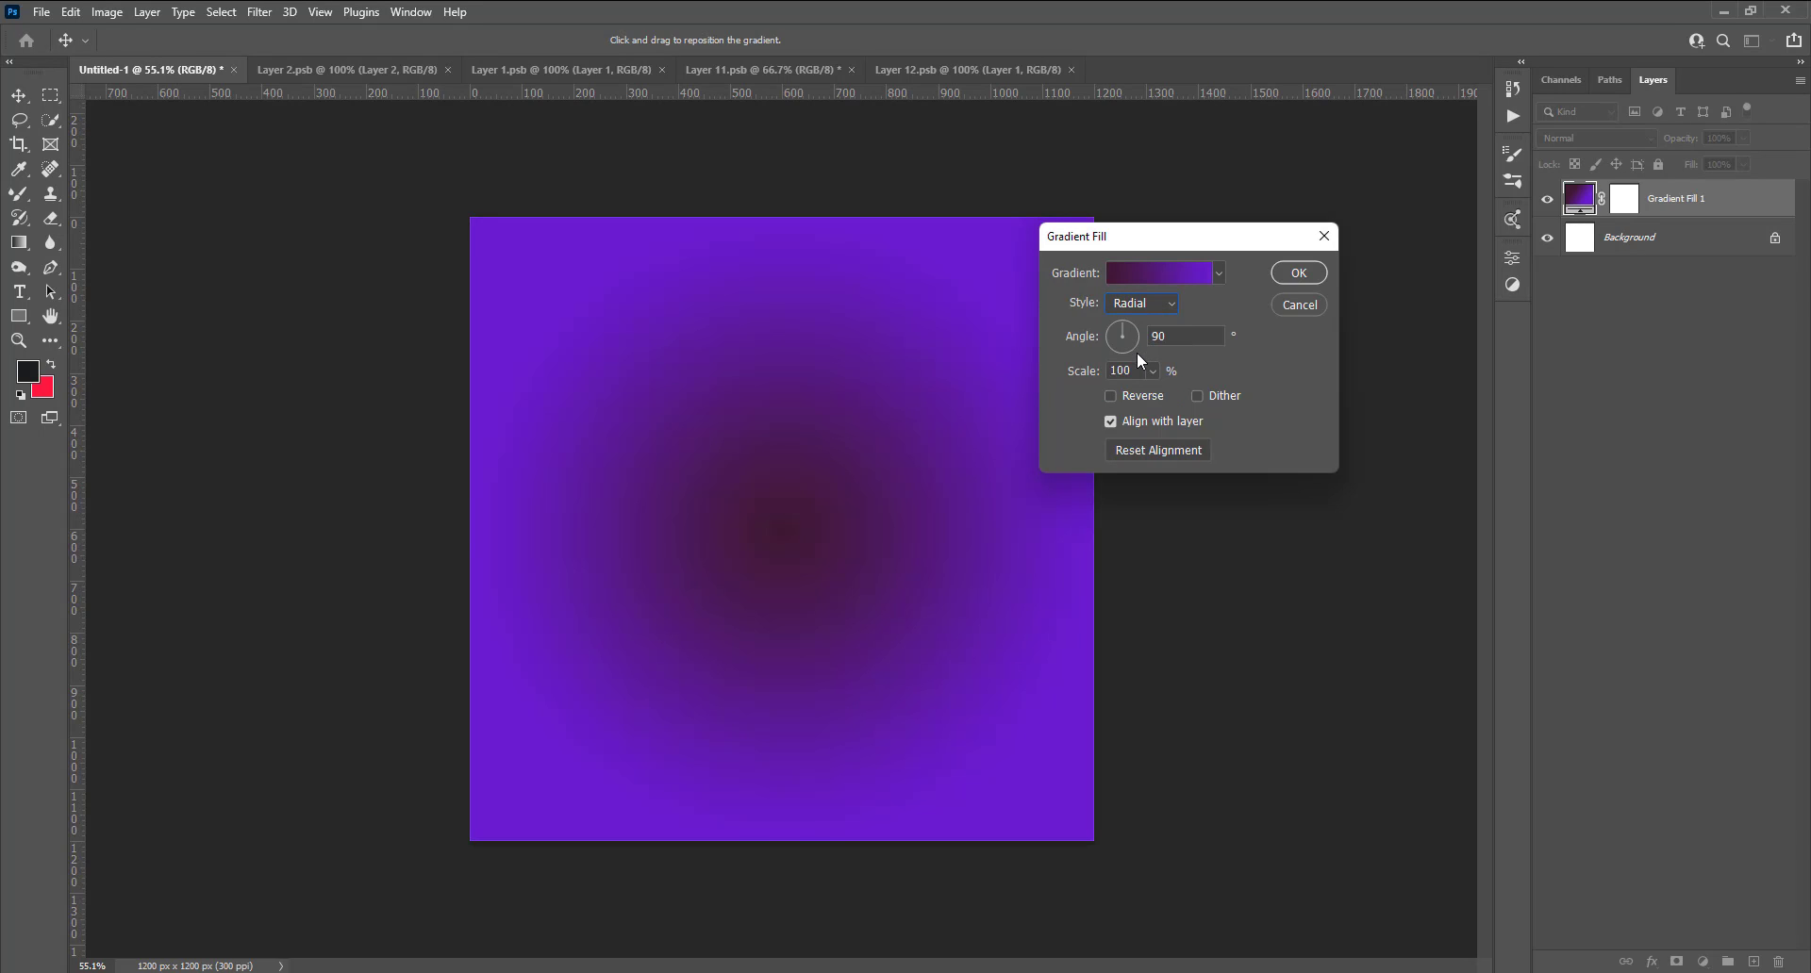
click(1115, 397)
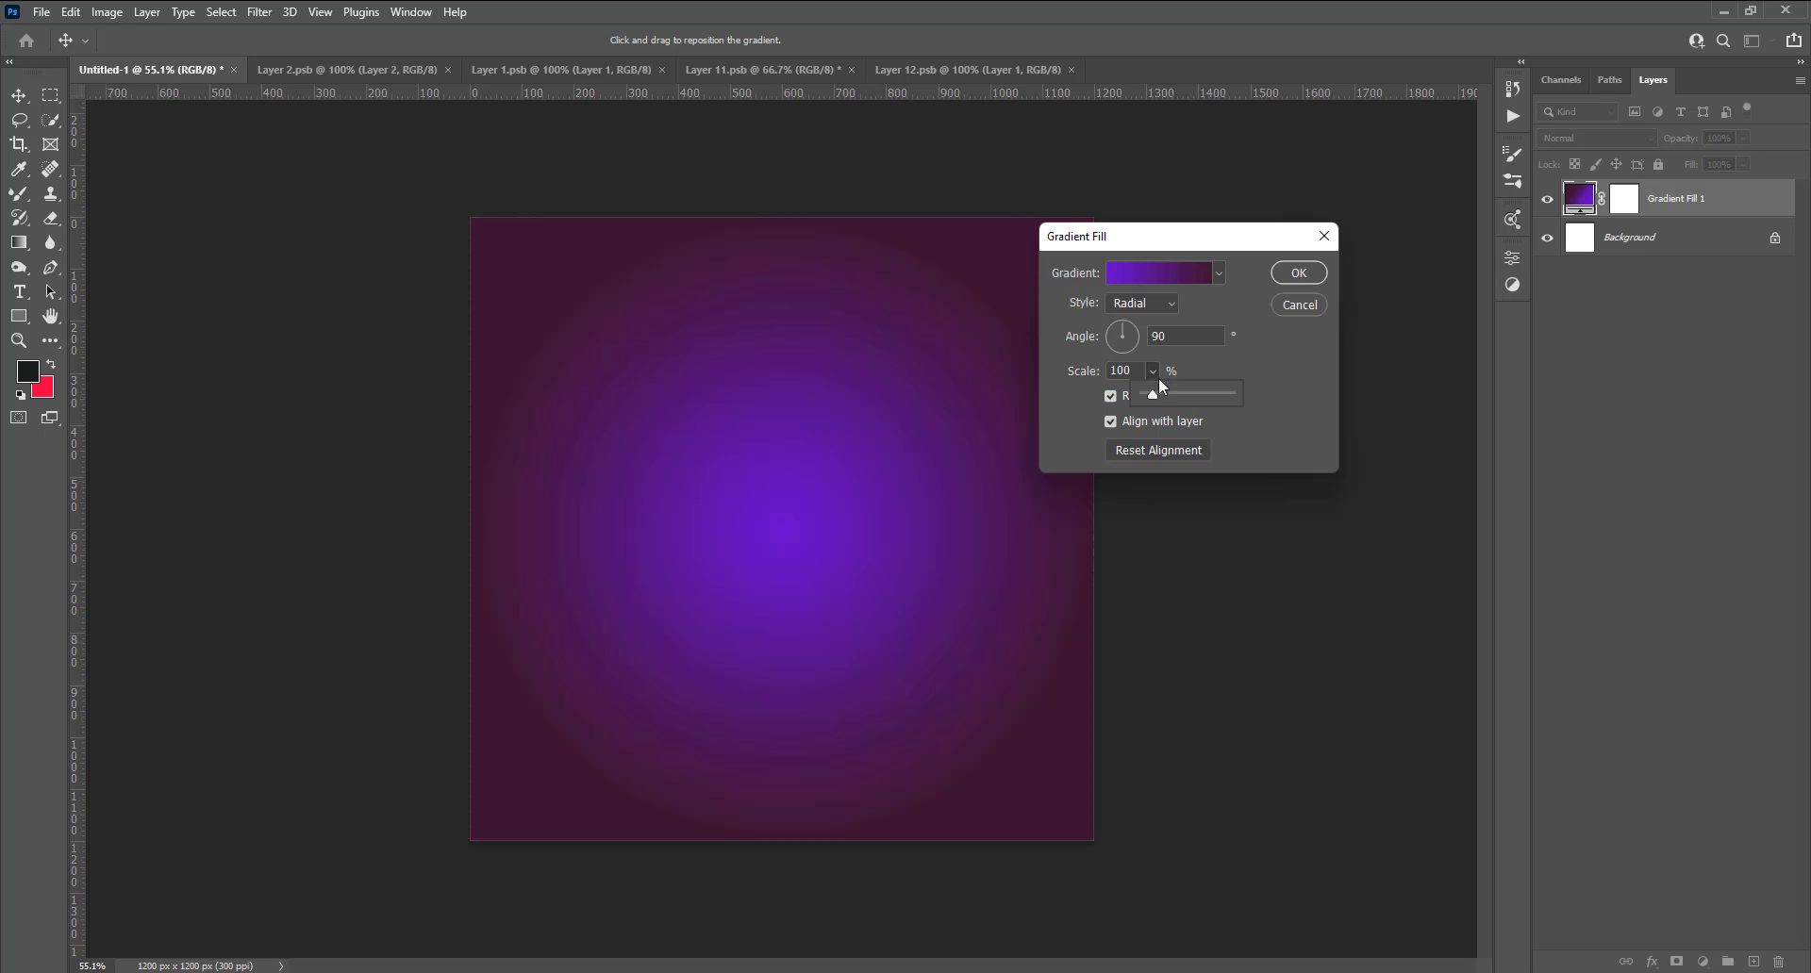
drag(1161, 386, 1169, 401)
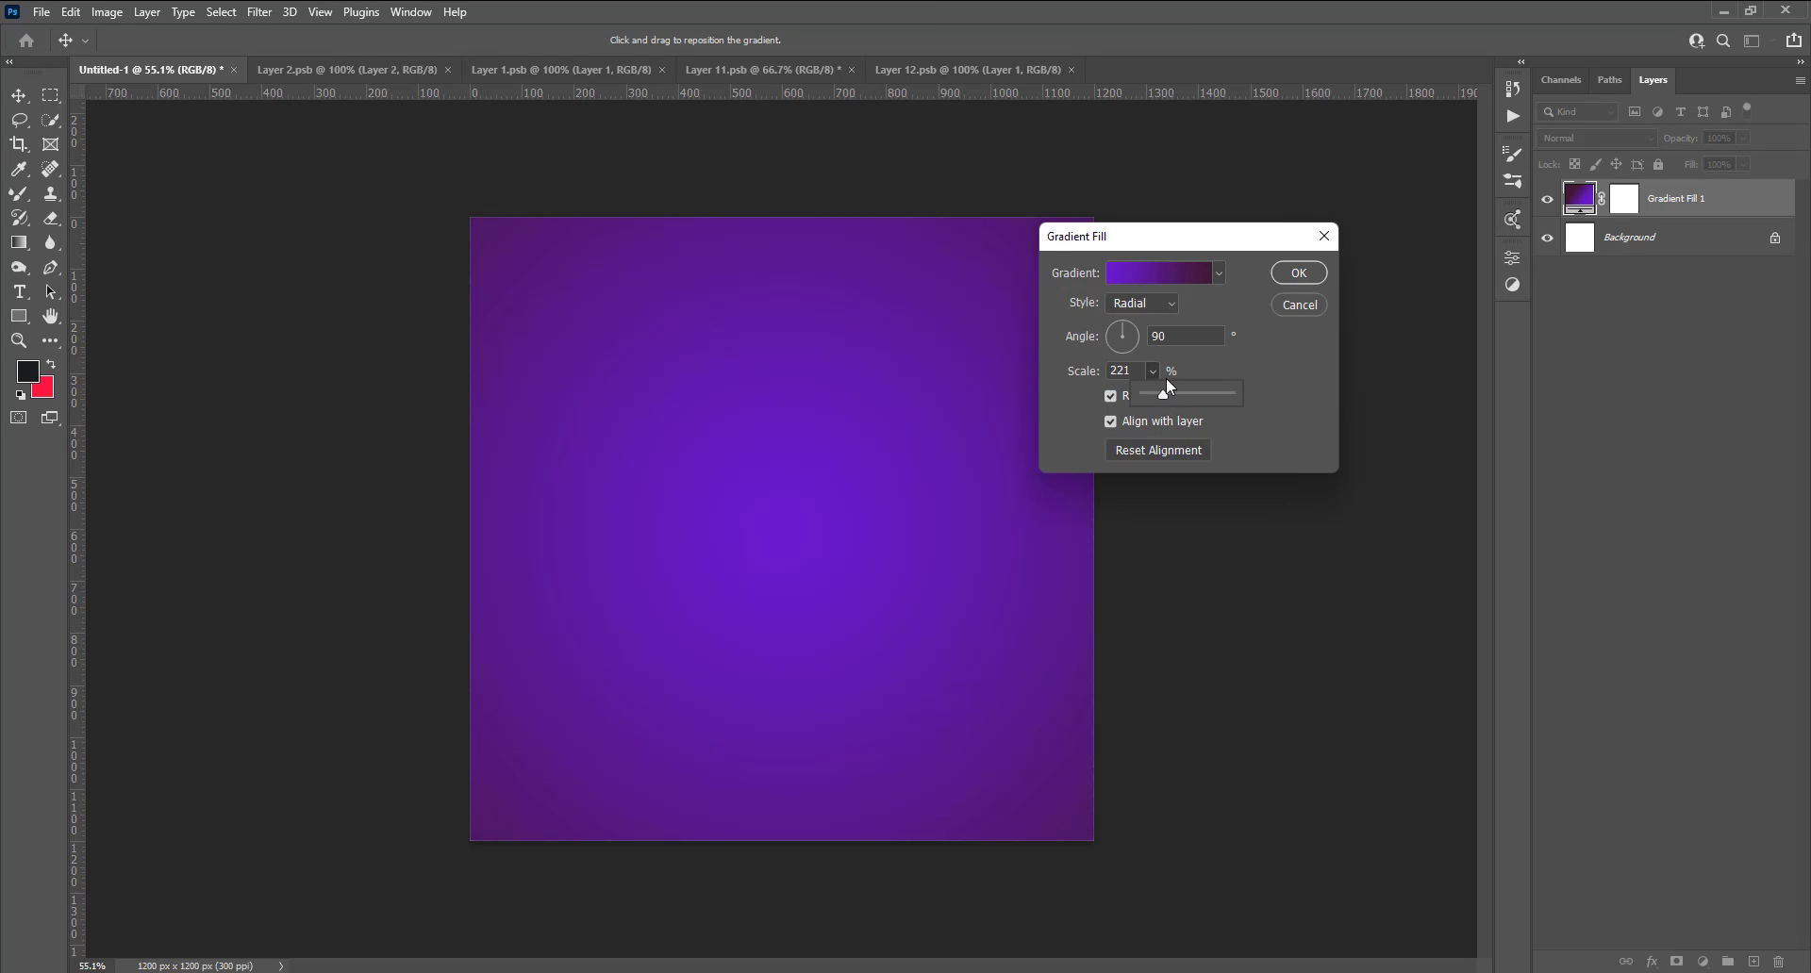
click(1164, 269)
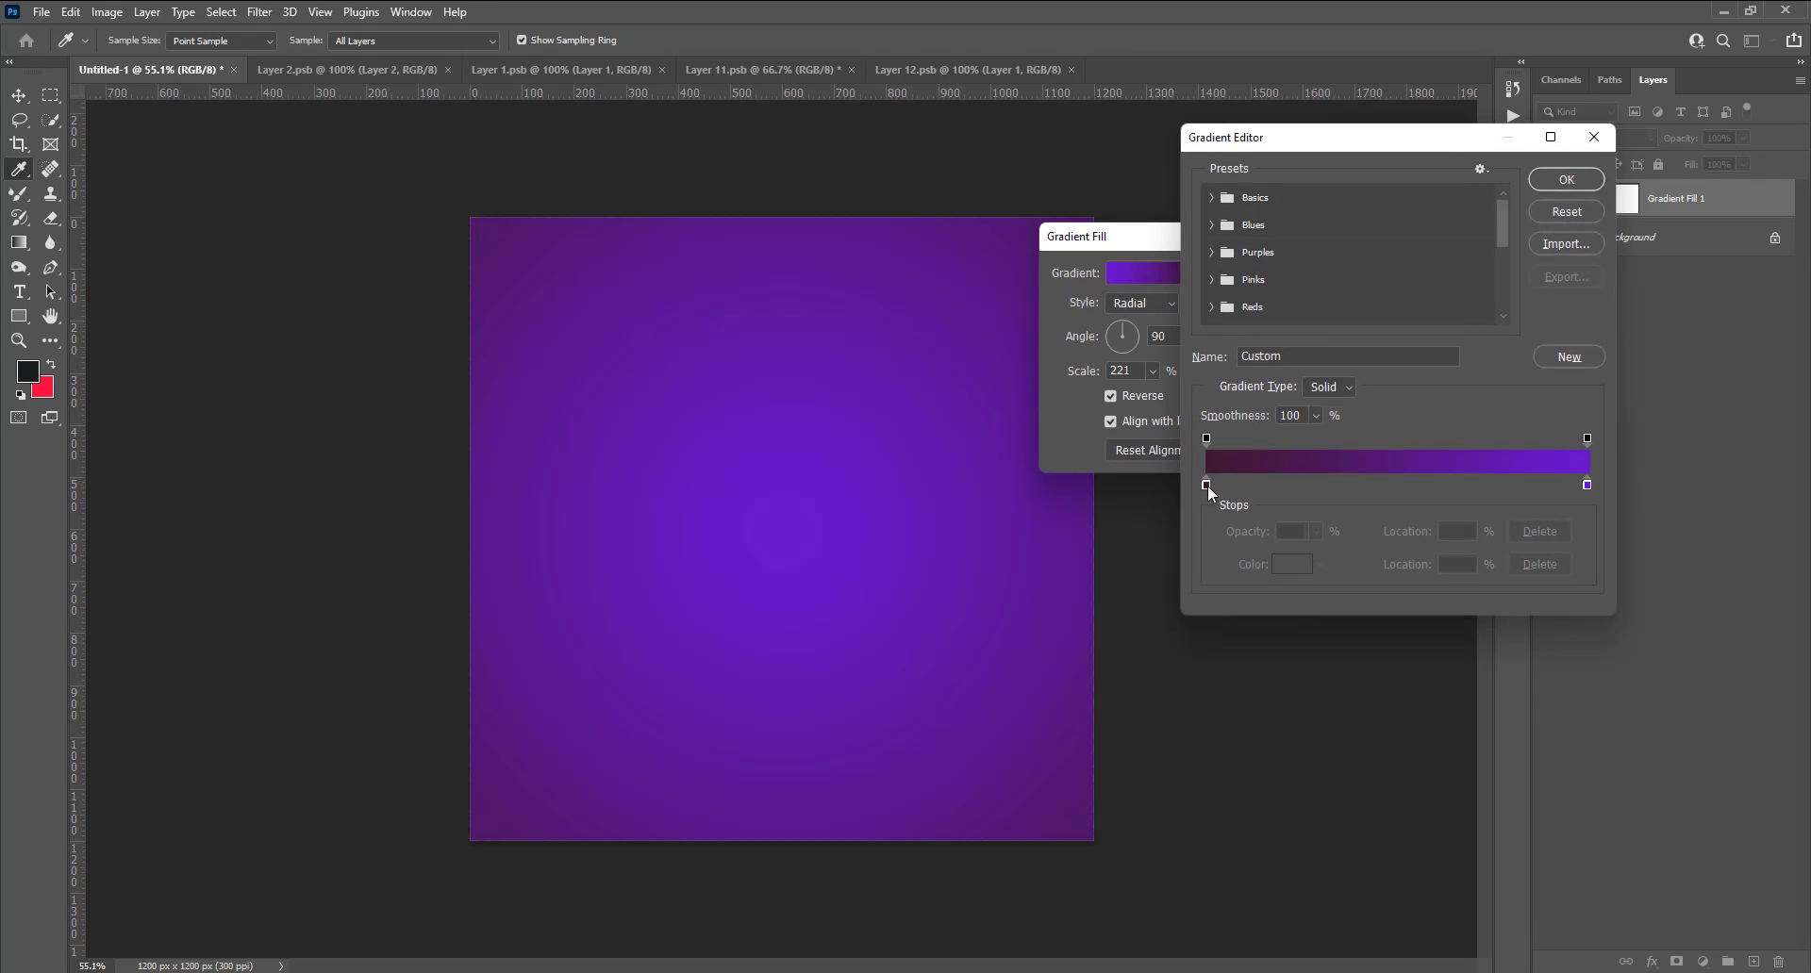
drag(1207, 485, 1389, 485)
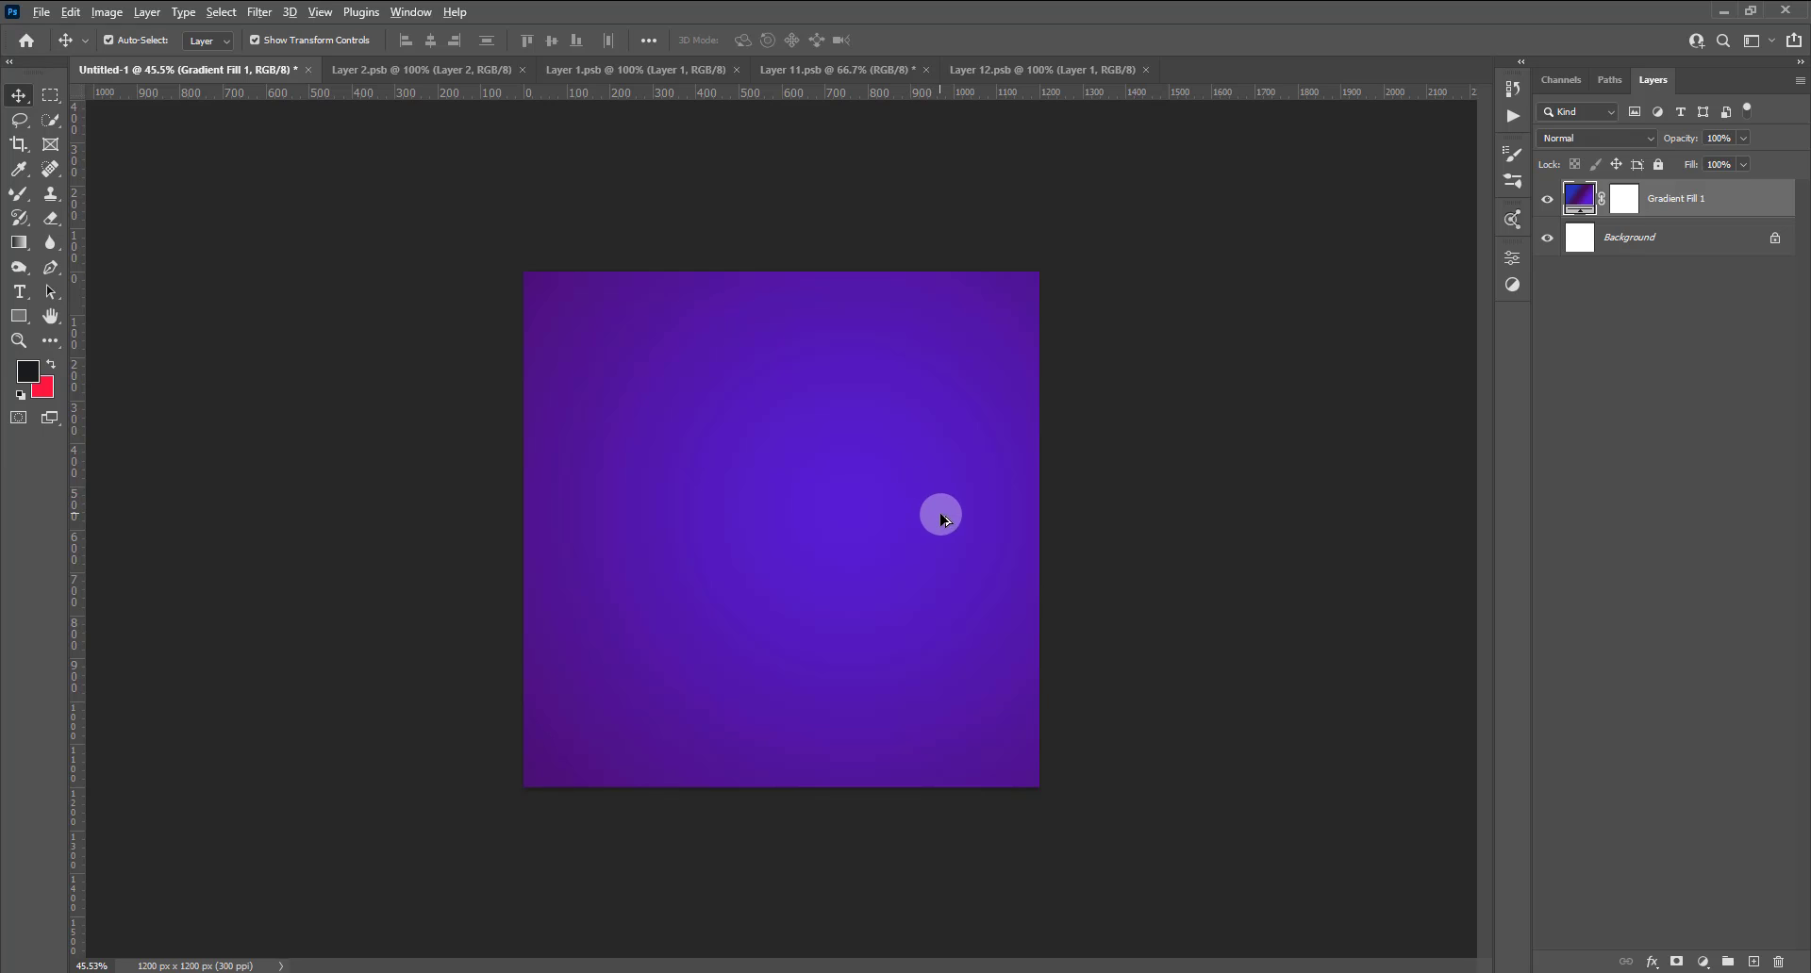
Fit the canvas on screen and convert Gradient Fill 1 to a smart object for Filter Gallery.
key(ctrl+0)
click(259, 12)
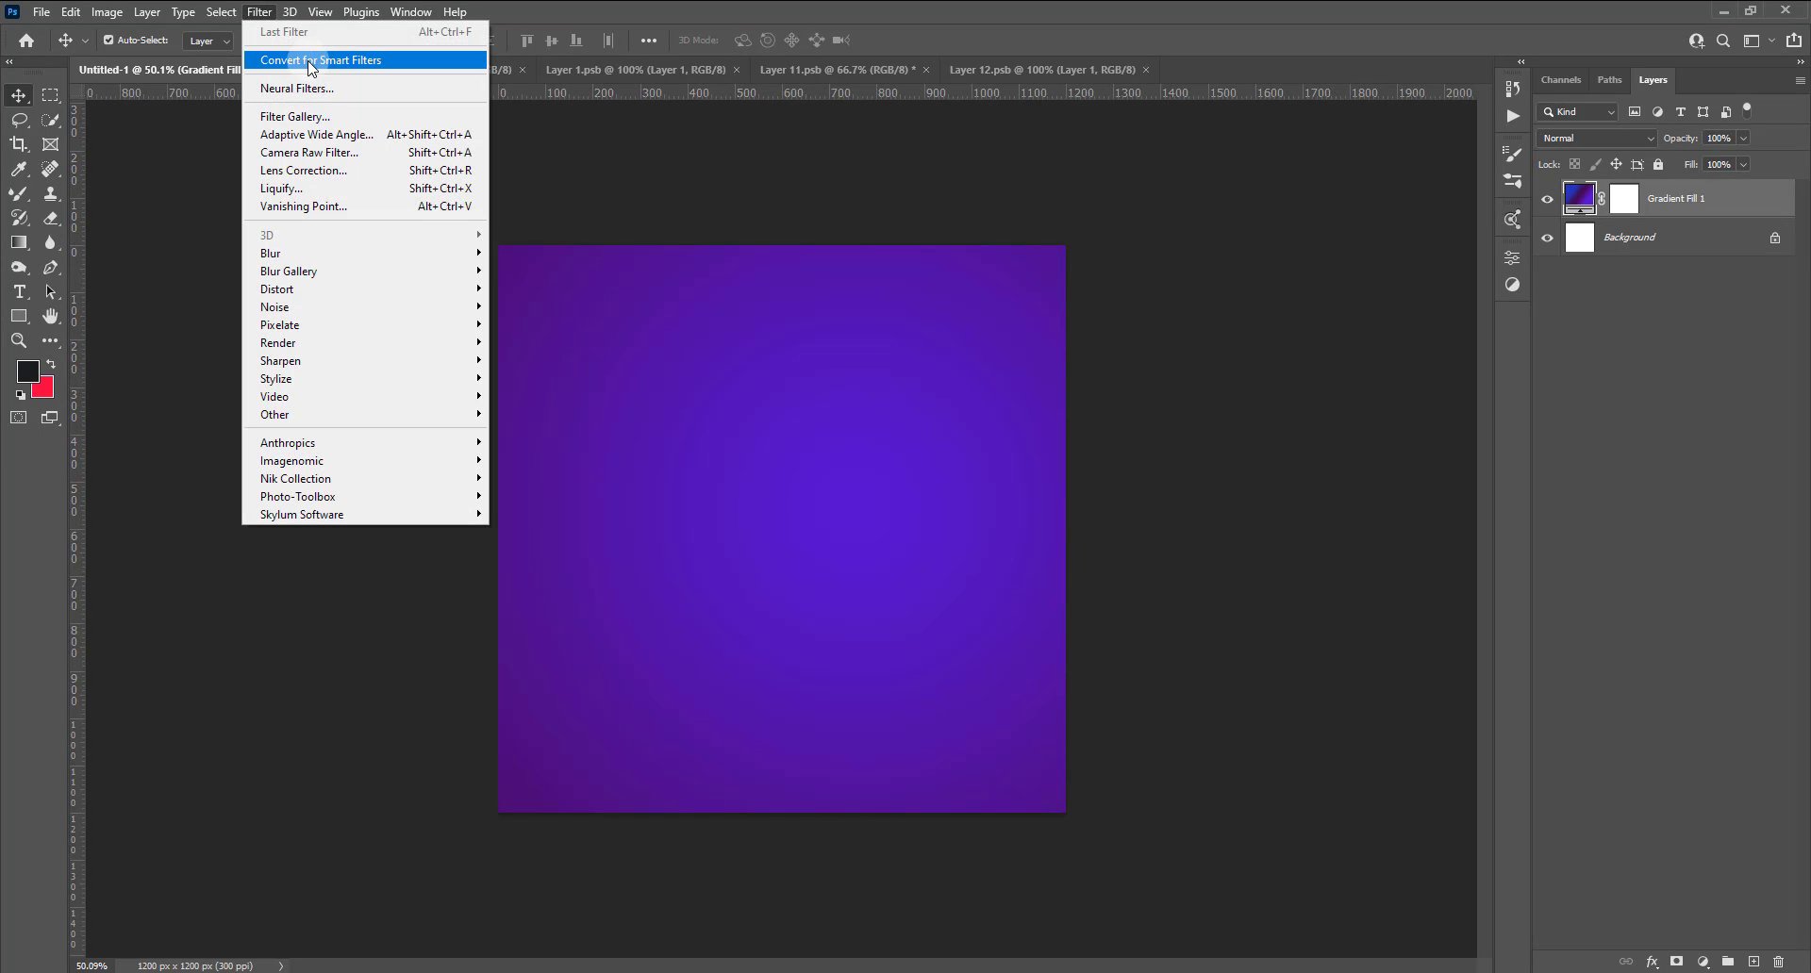
click(341, 115)
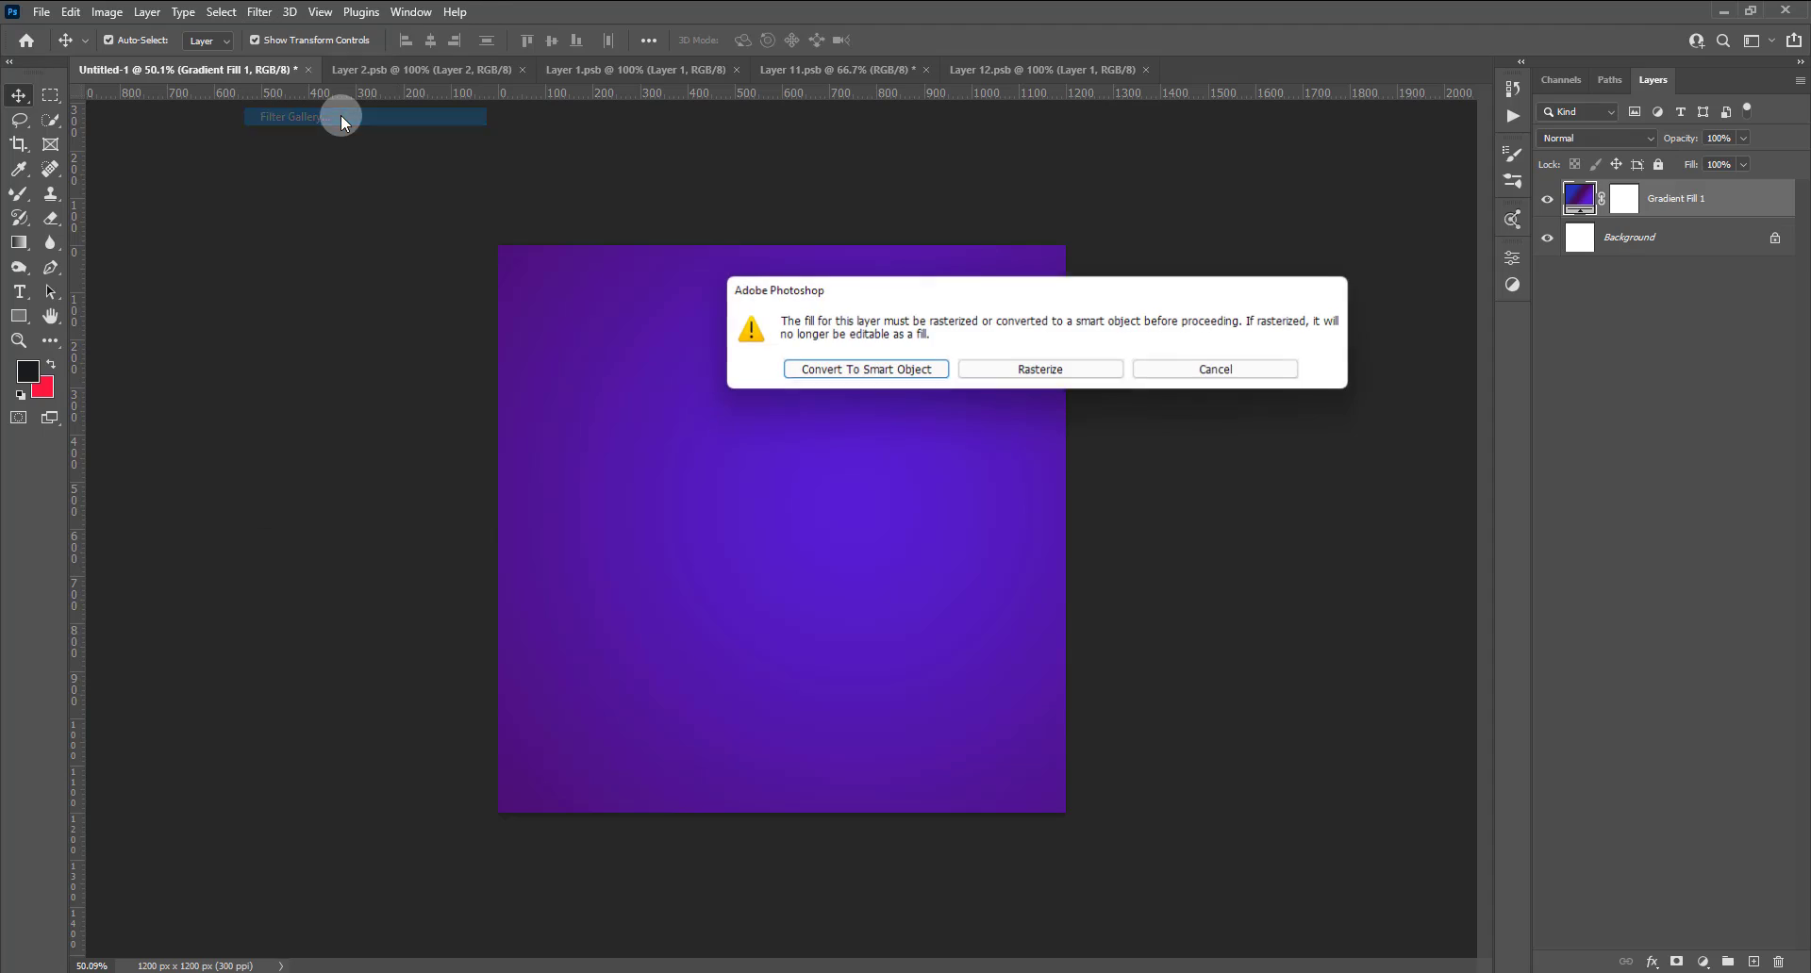
click(875, 371)
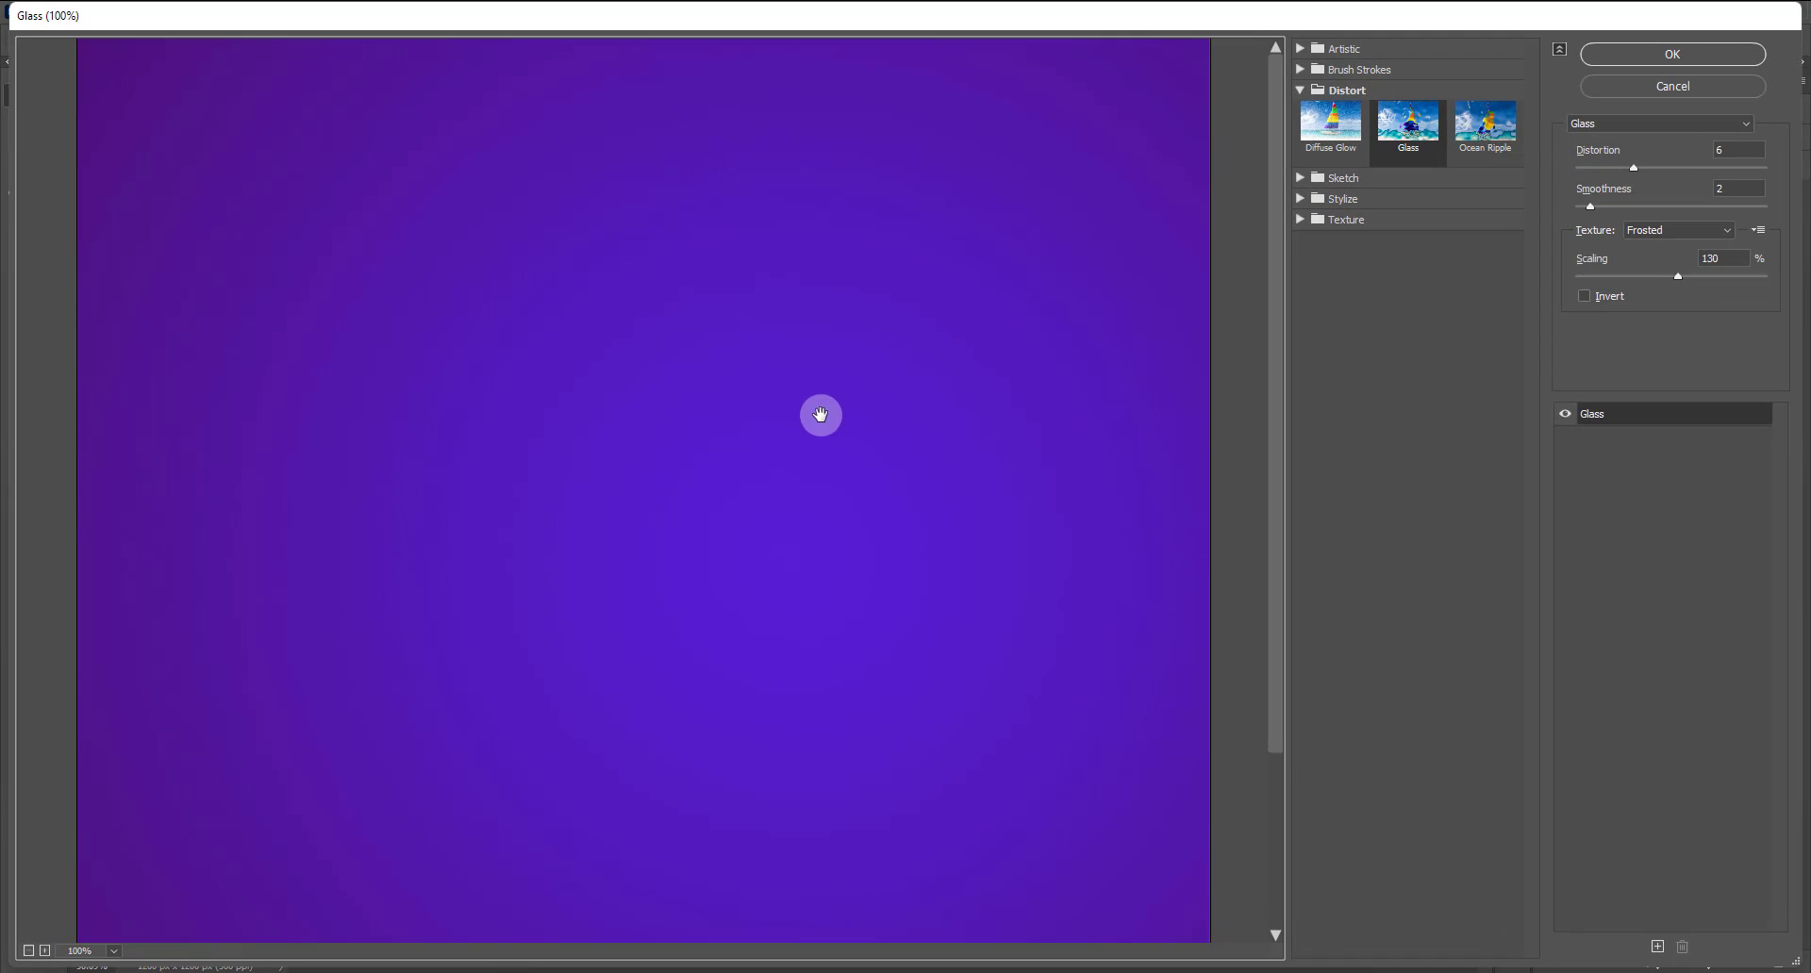
Preview Angled, Dark, Ink Outlines, Sumi-e, Sprayed Strokes, Plastic Wrap and Smudge Stick filters.
ctrl+alt+click(758, 498)
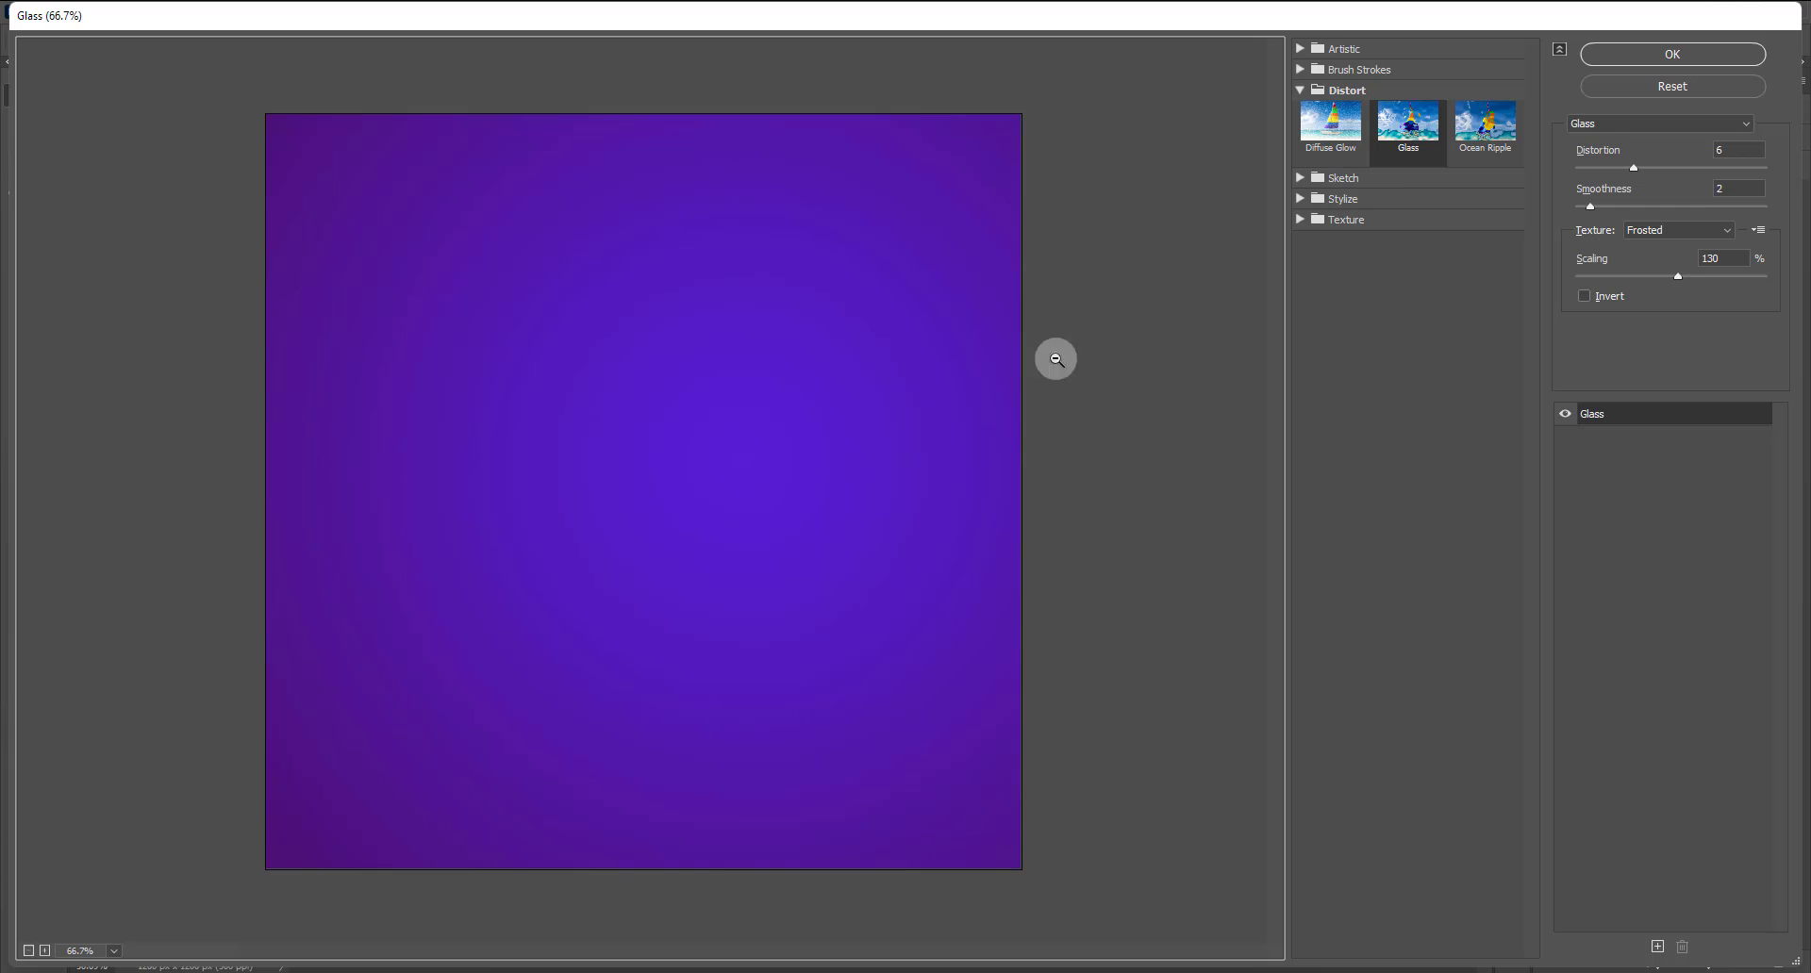
click(1299, 178)
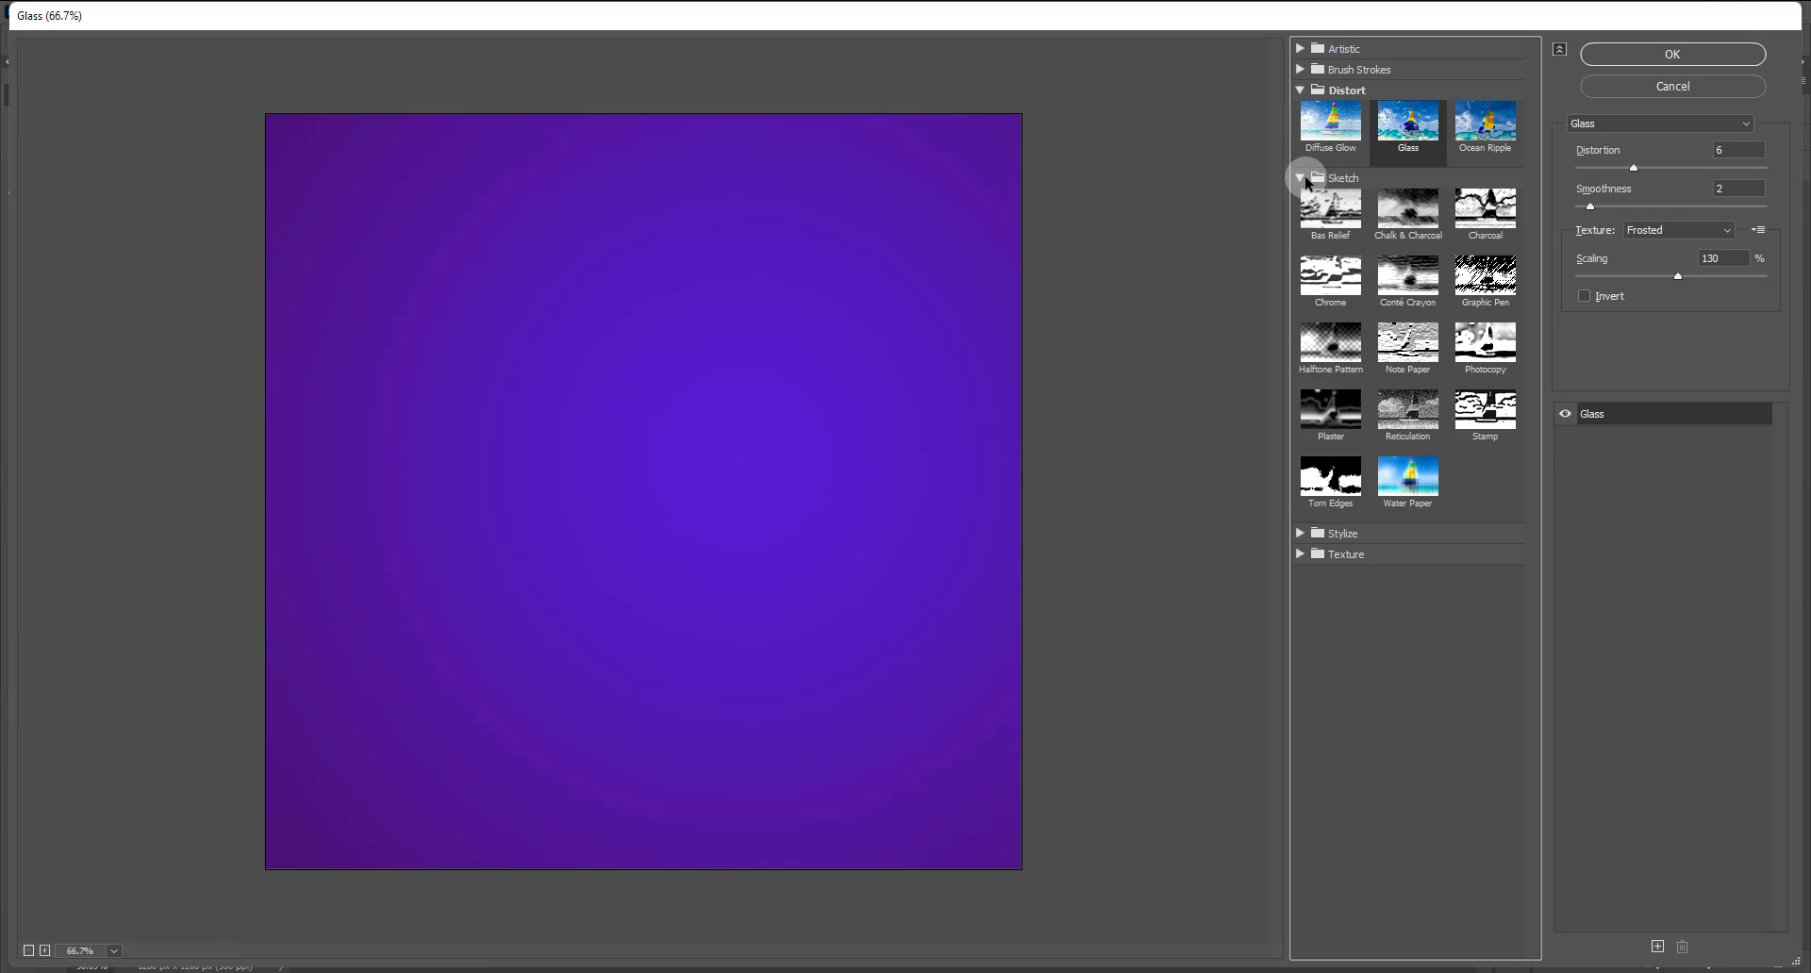
click(1301, 178)
click(1299, 69)
click(1399, 130)
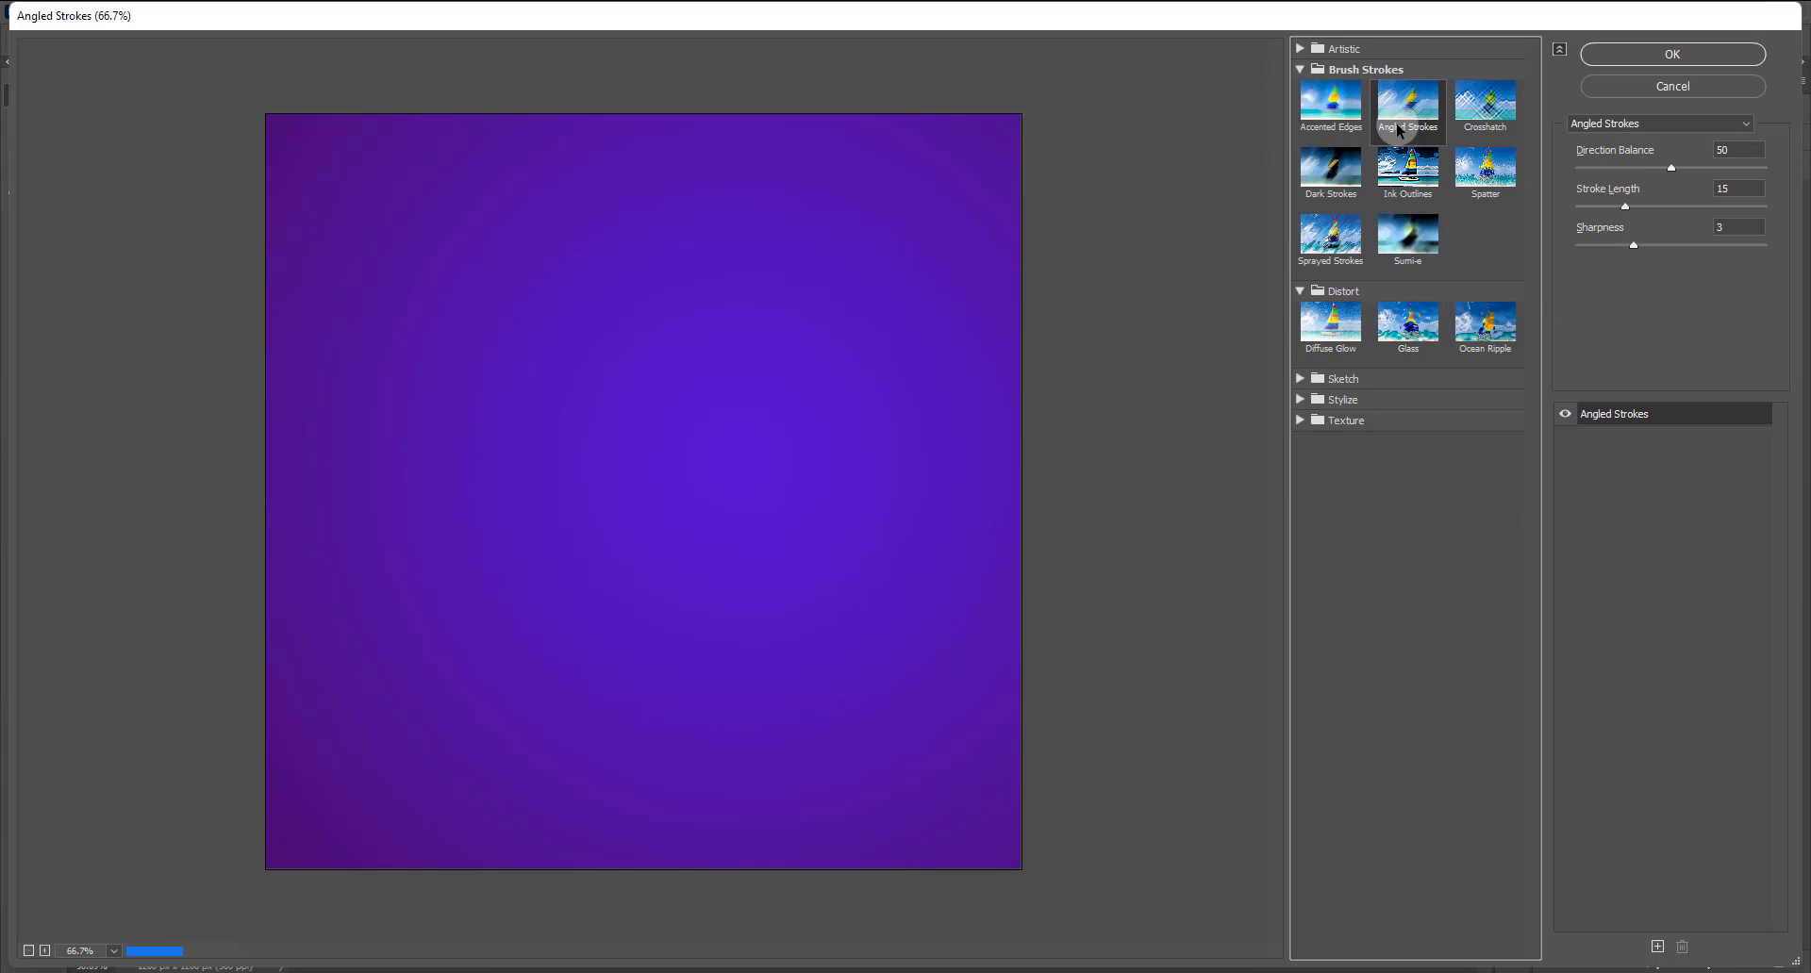
click(1339, 174)
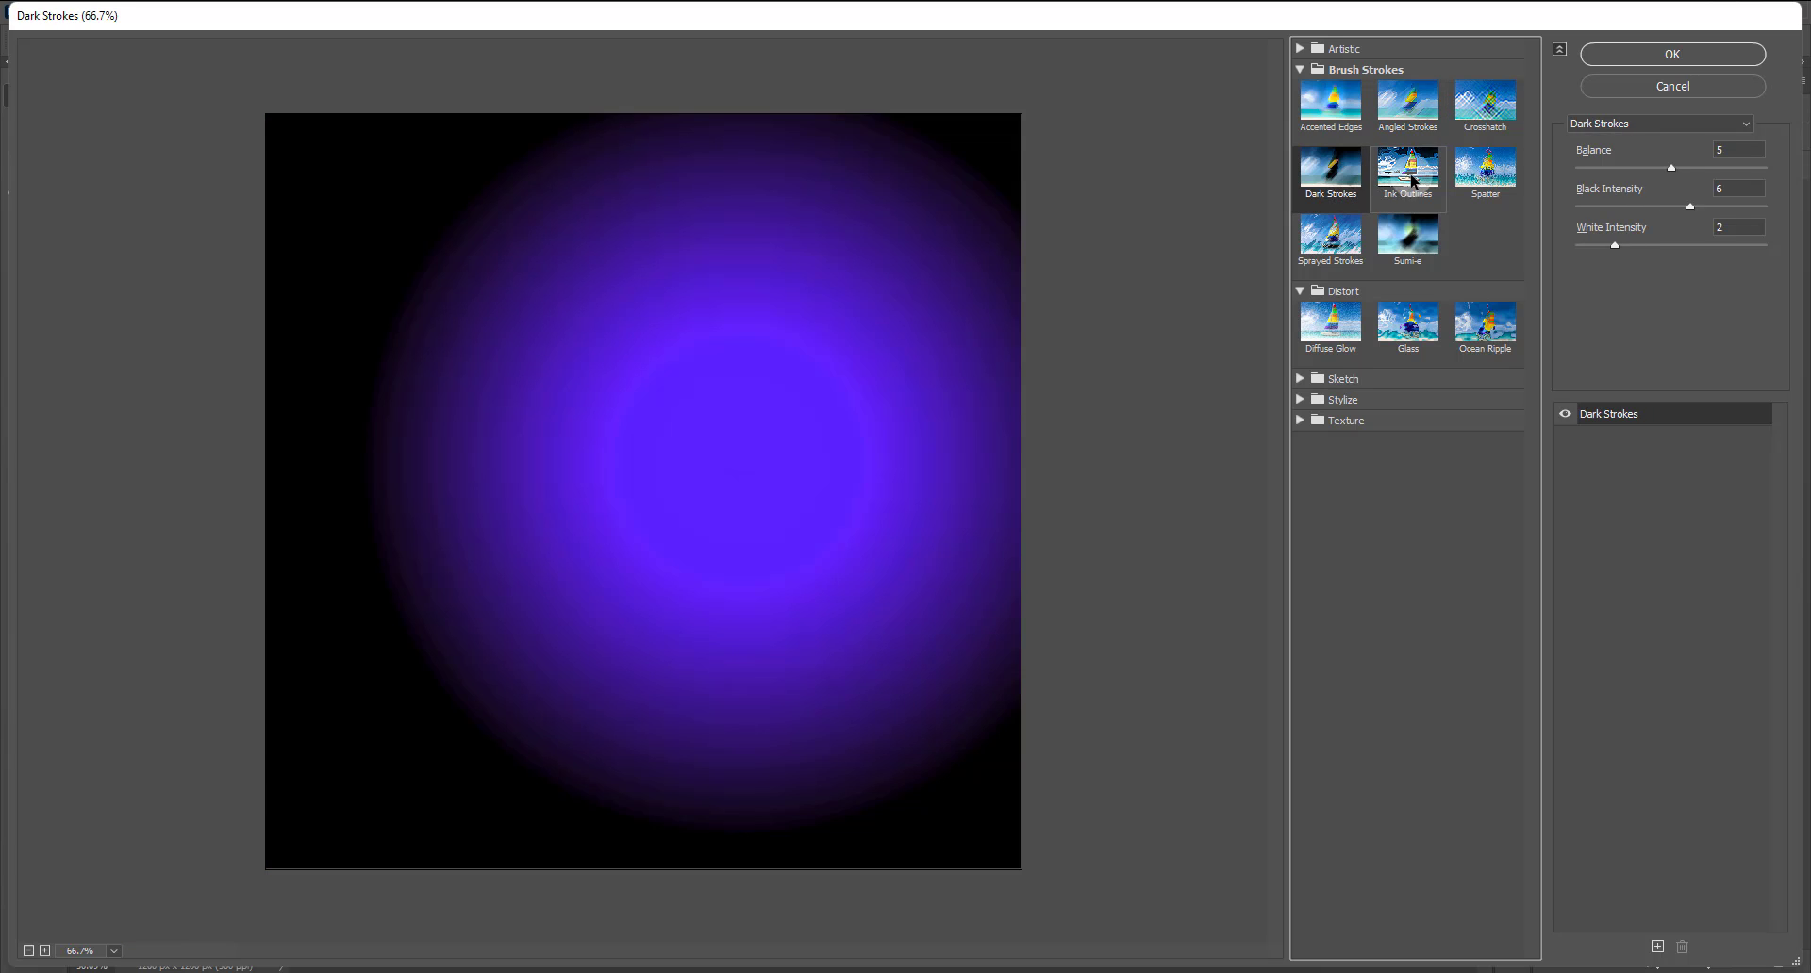
click(1412, 181)
click(1408, 236)
click(1331, 247)
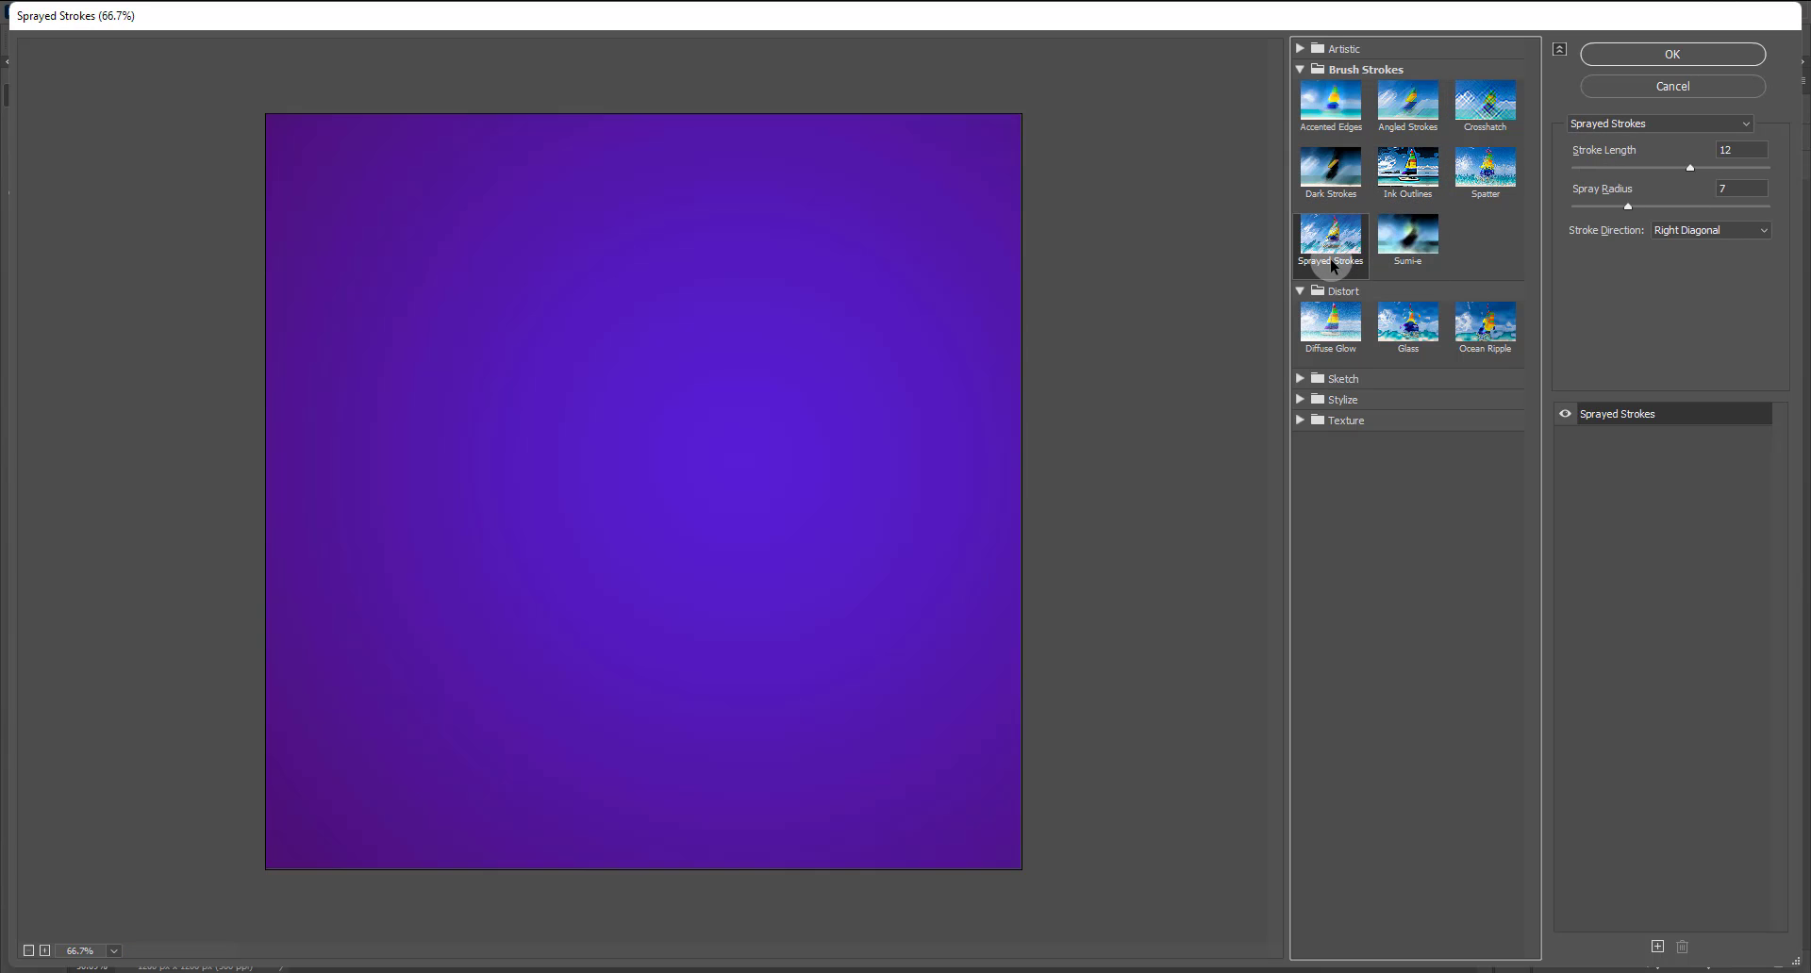
click(1299, 48)
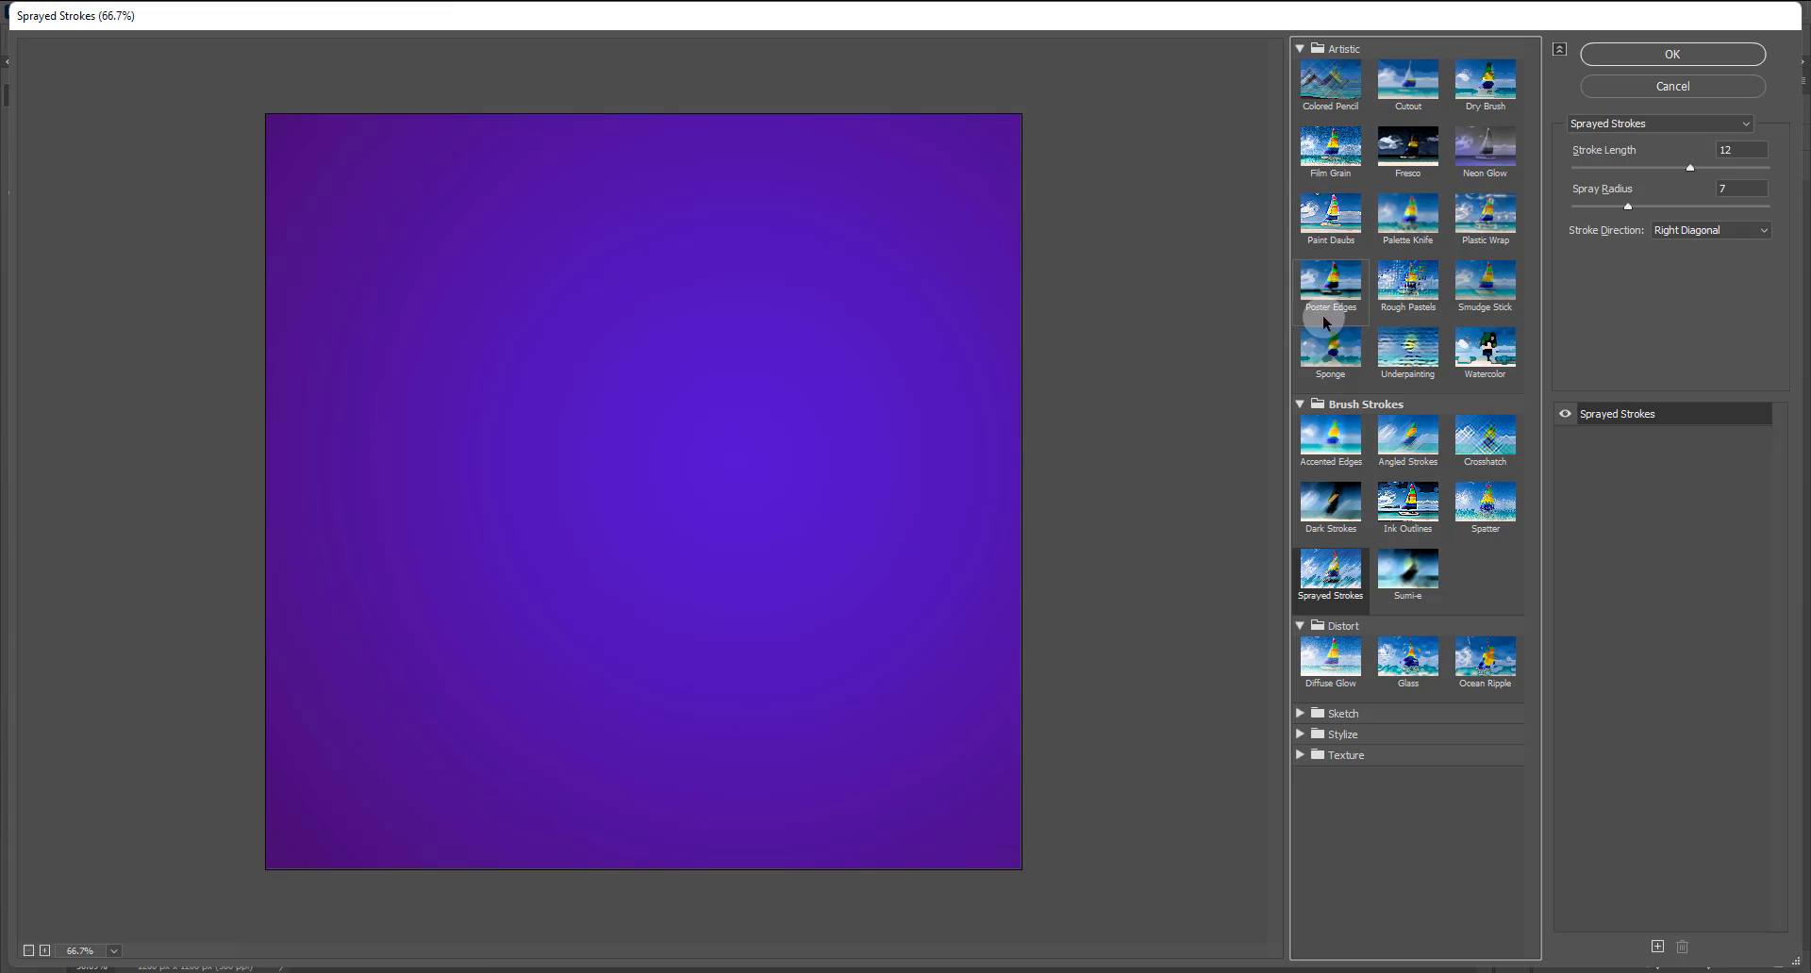
click(1483, 226)
click(1468, 316)
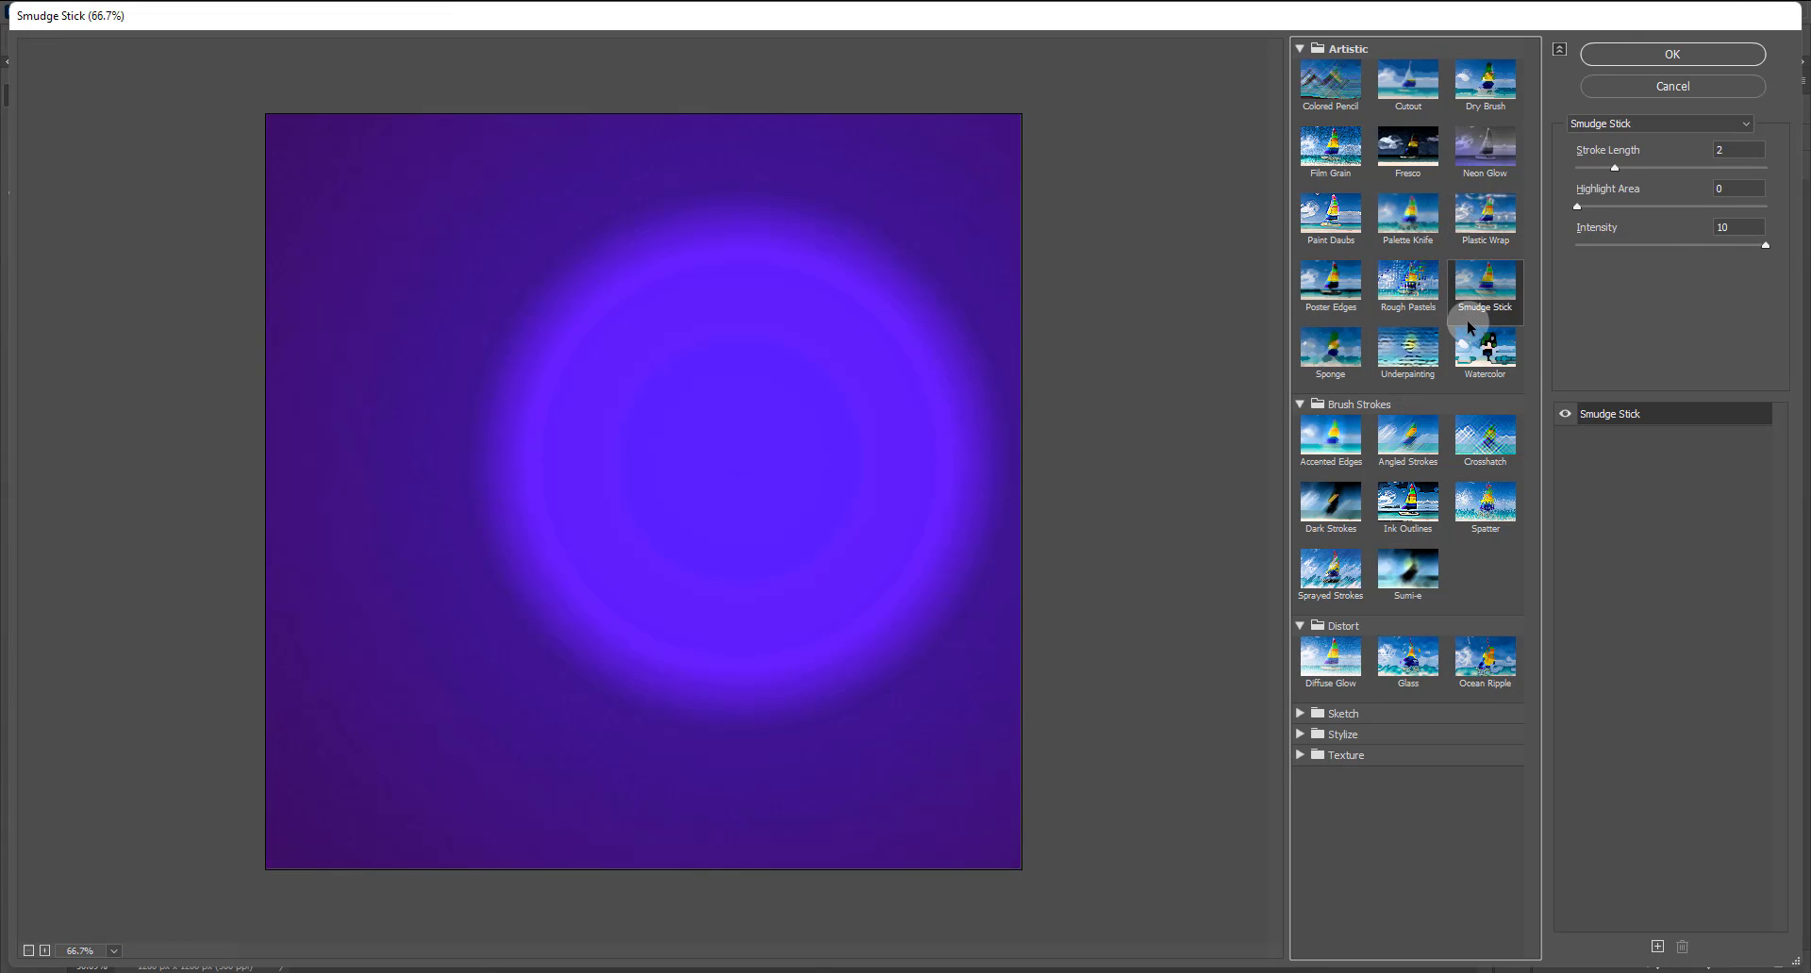
Apply Plastic Wrap at Highlight Strength 5, Detail 9 and Smoothness 14.
click(1485, 215)
click(1732, 245)
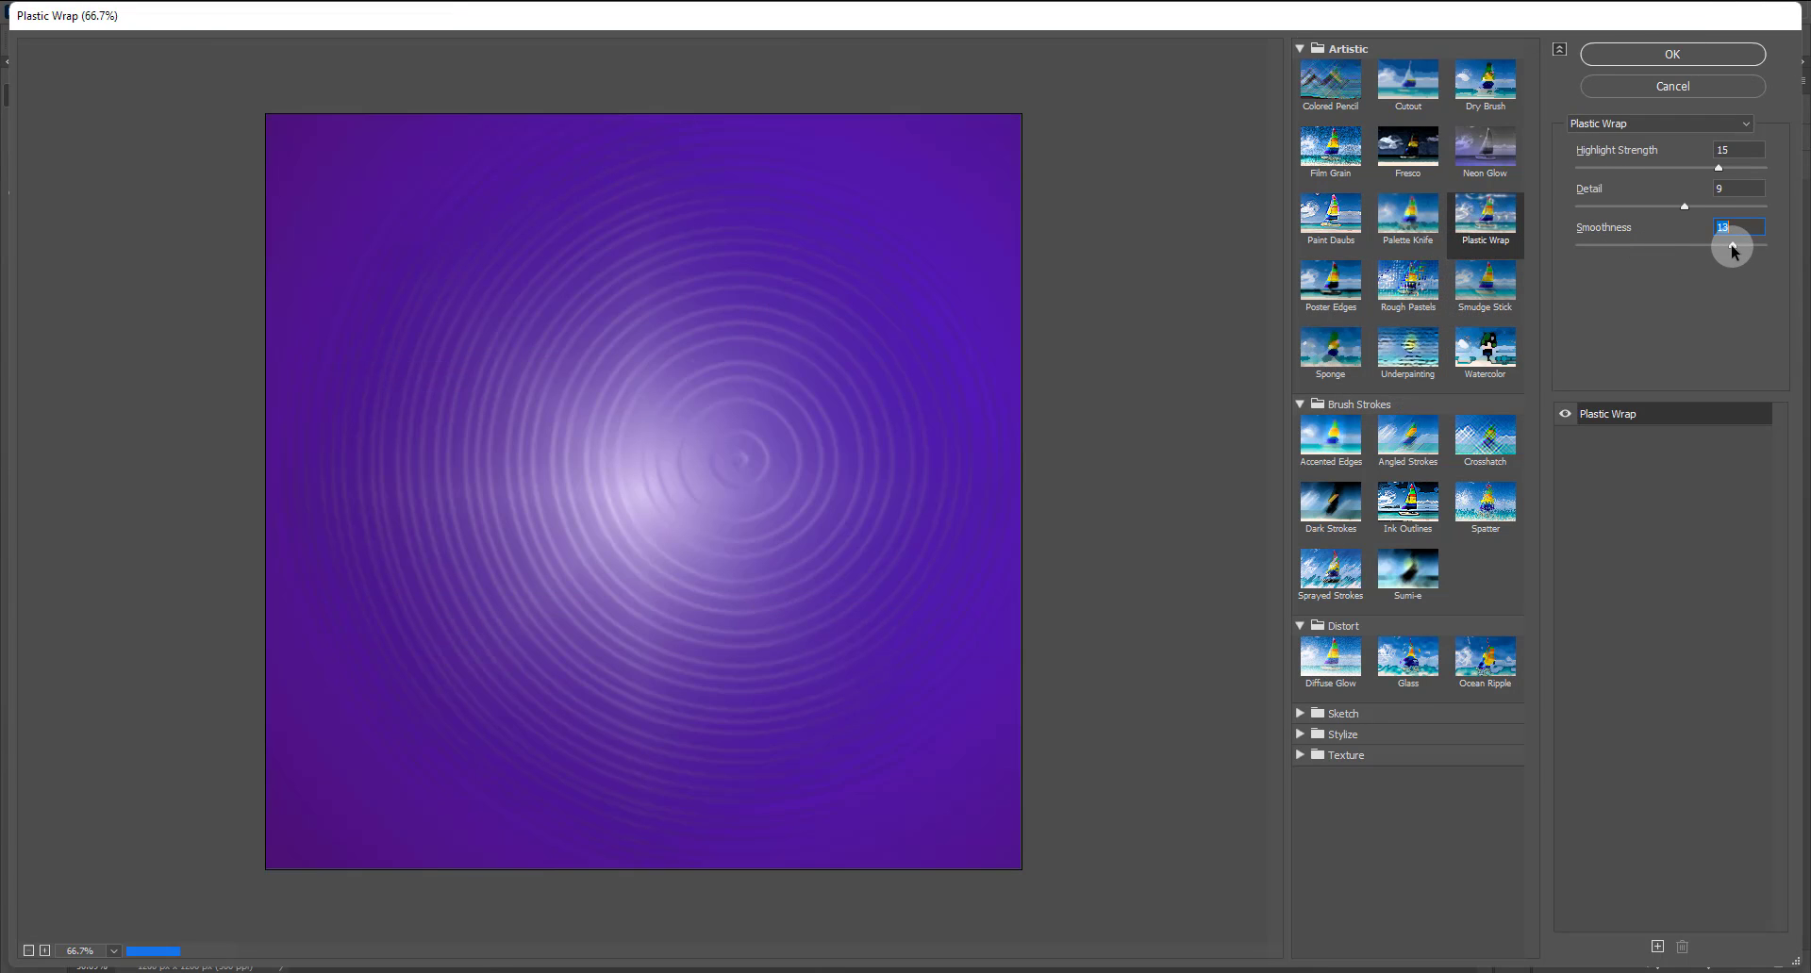
click(1743, 247)
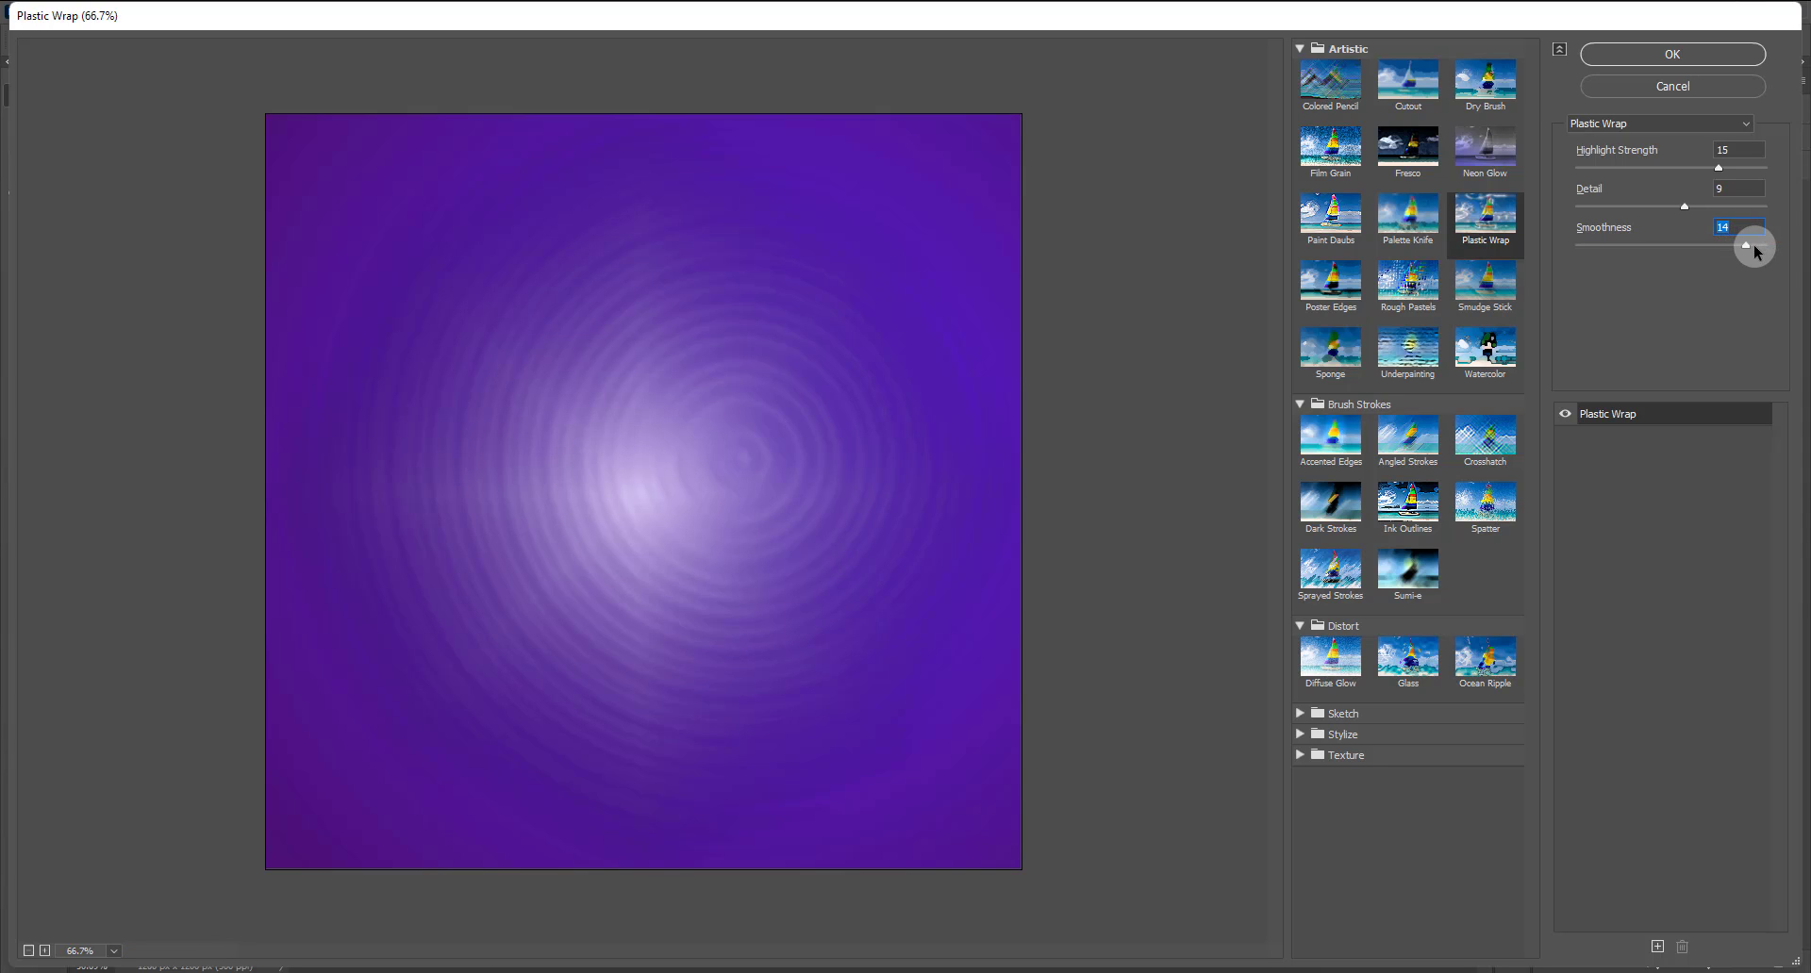
click(1755, 247)
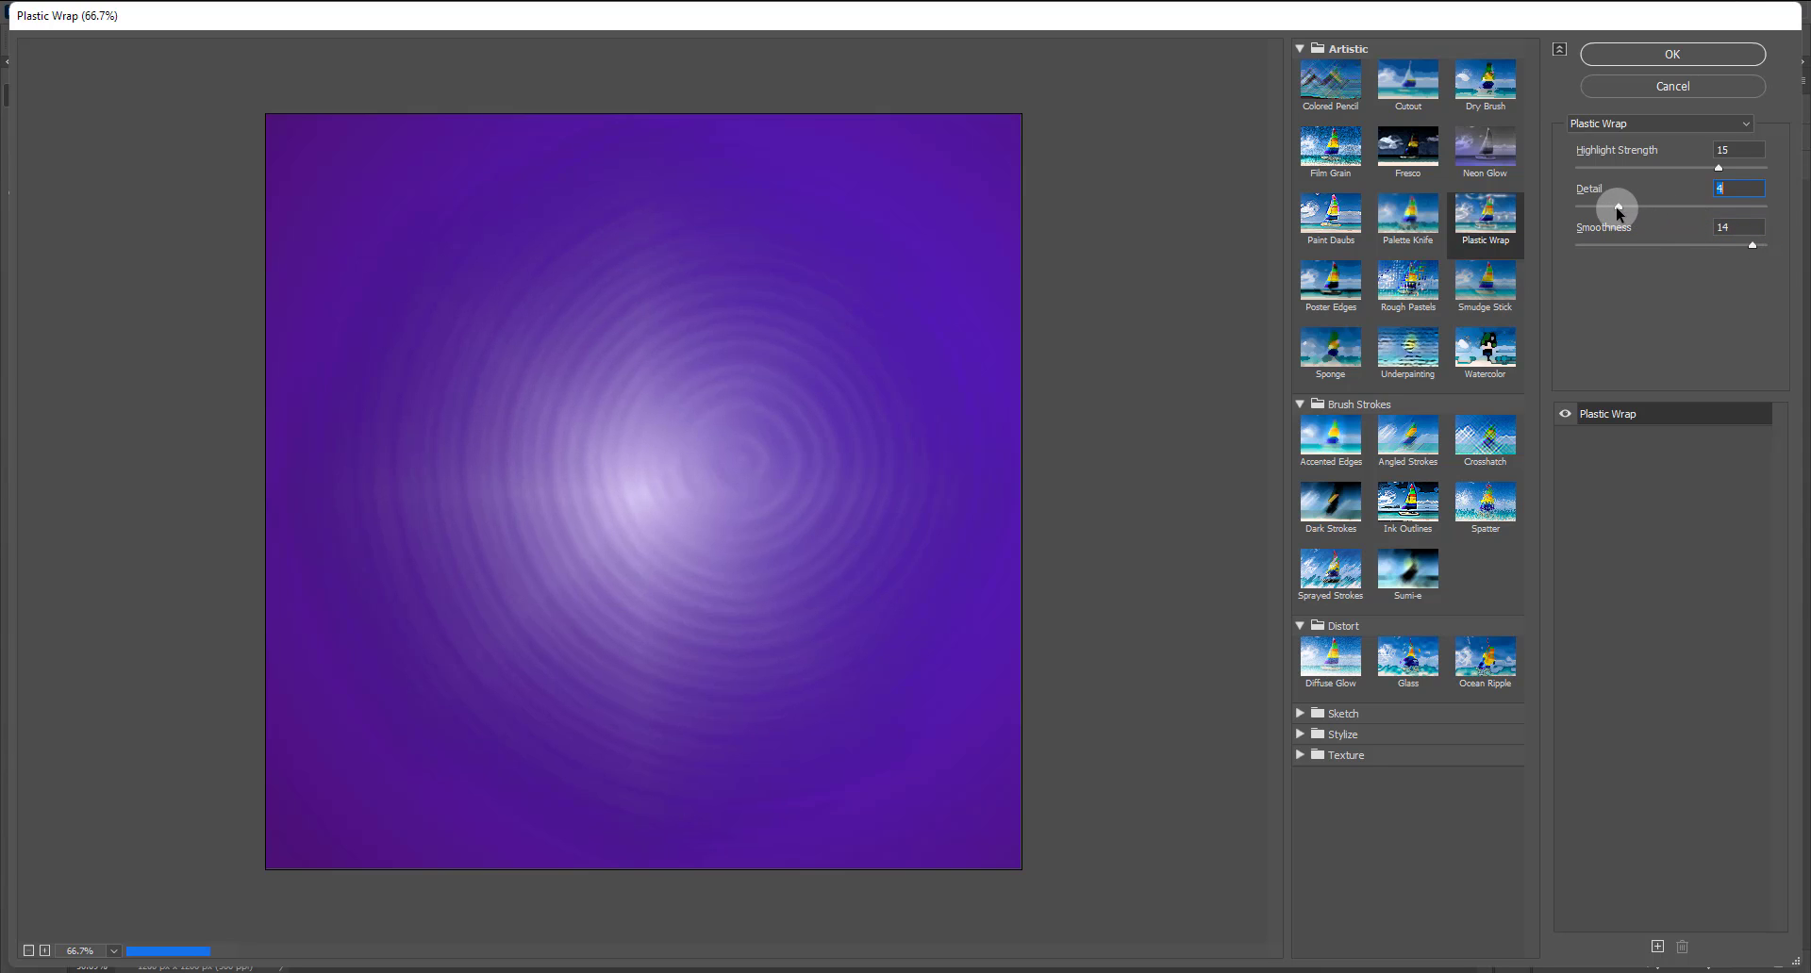
drag(1620, 208, 1744, 206)
click(1671, 206)
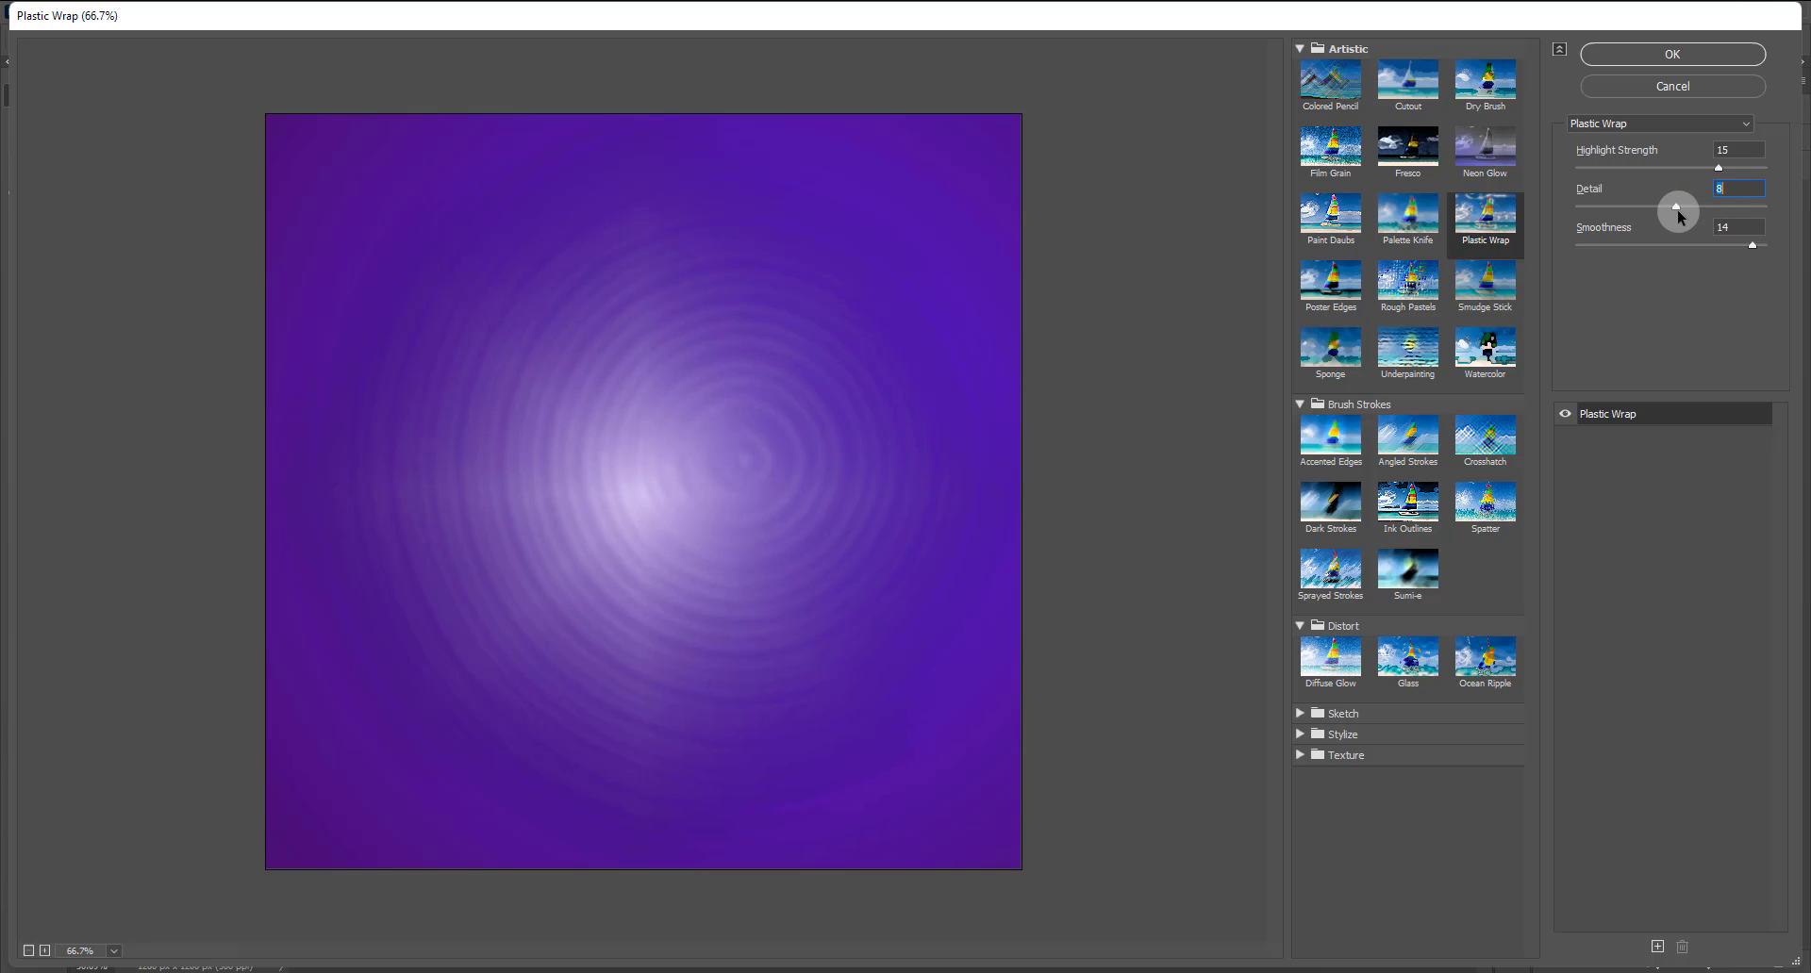
click(1637, 168)
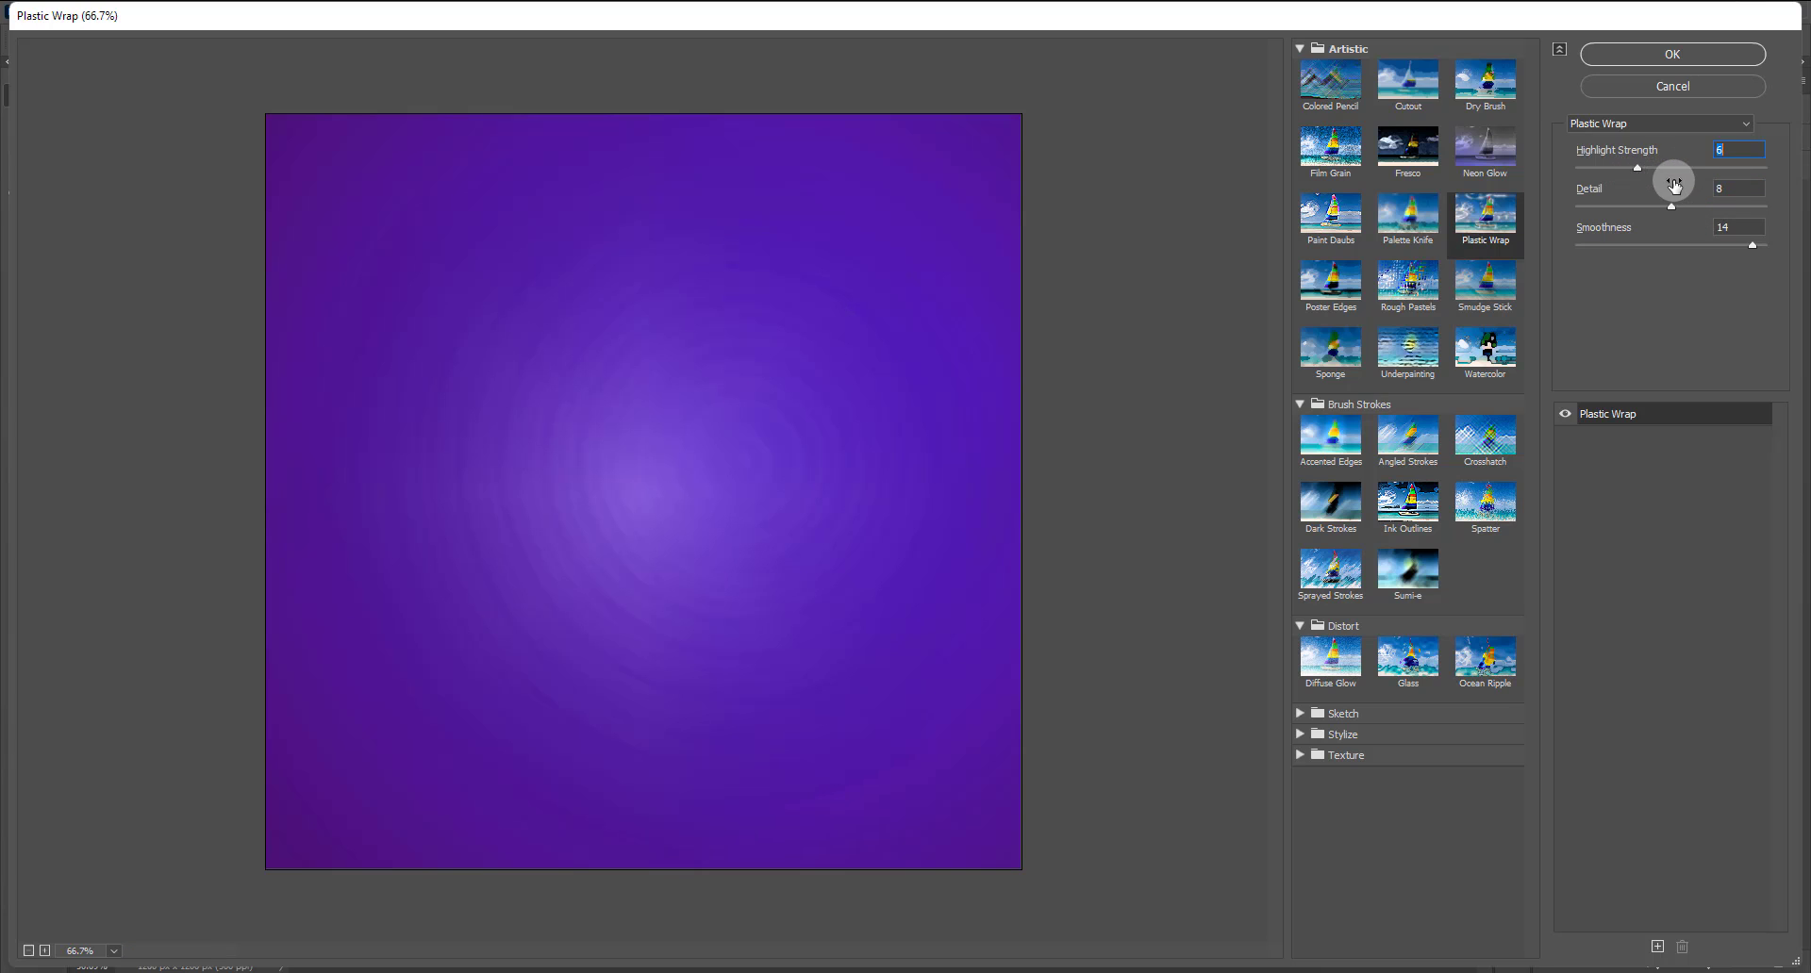
click(1684, 207)
click(1737, 168)
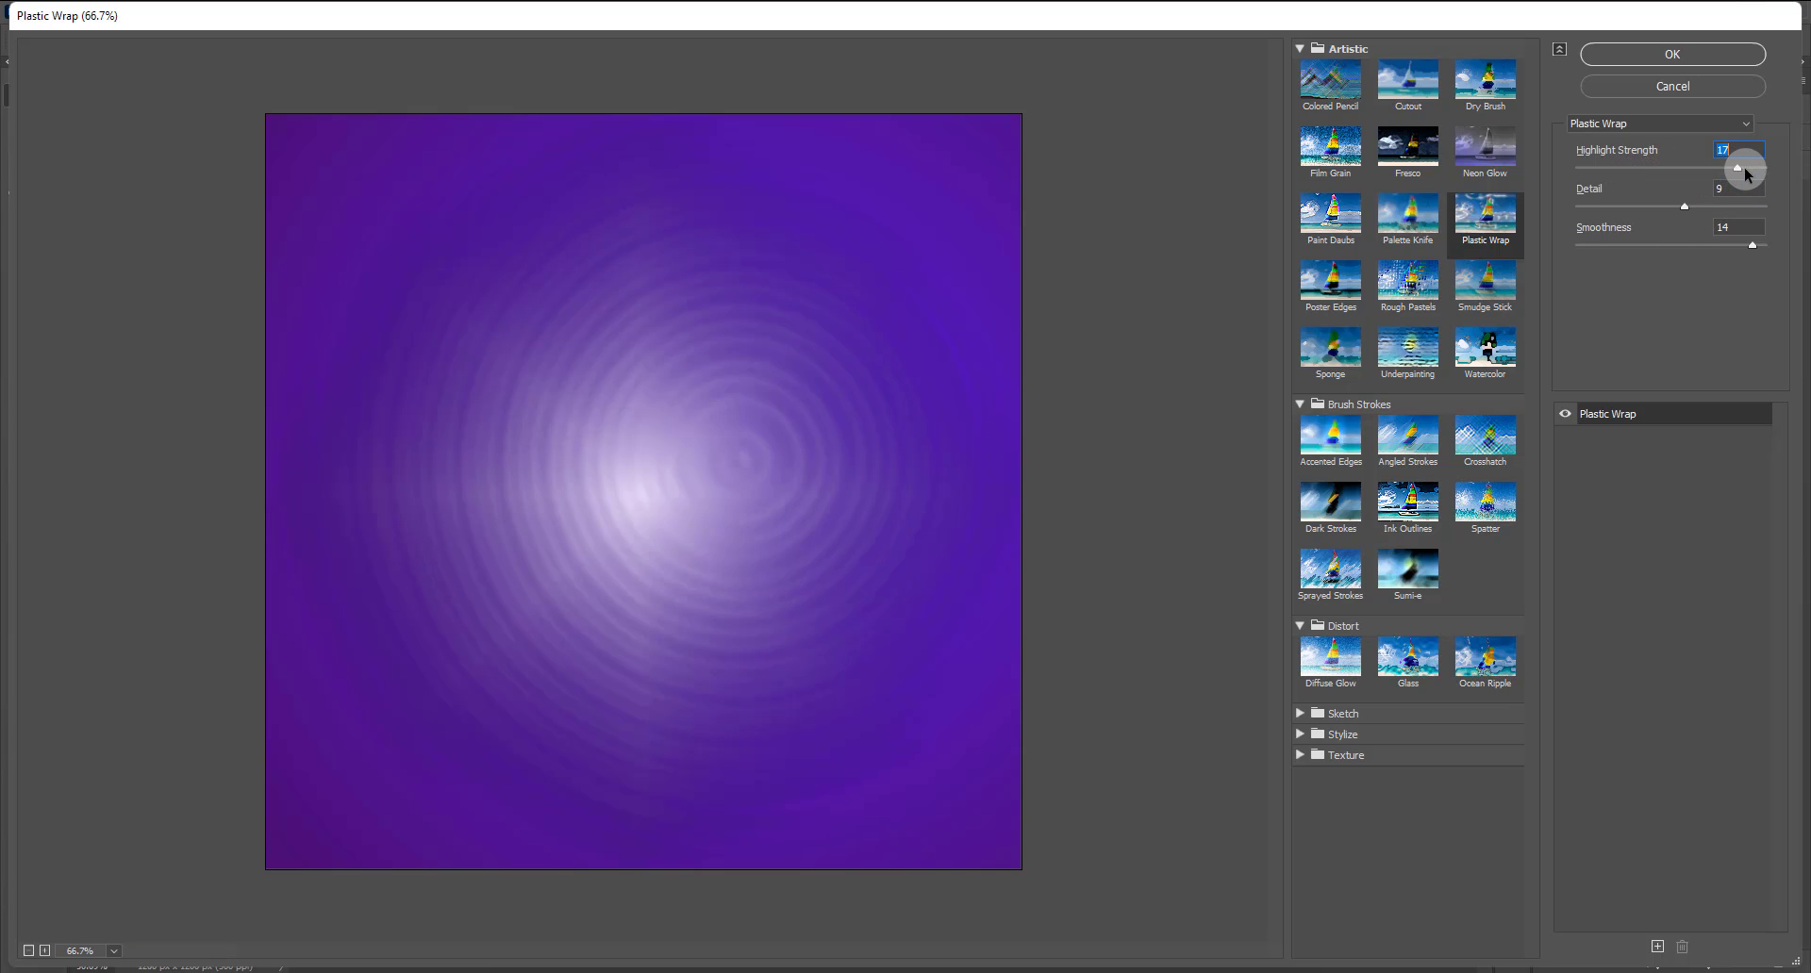
drag(1686, 156, 1620, 175)
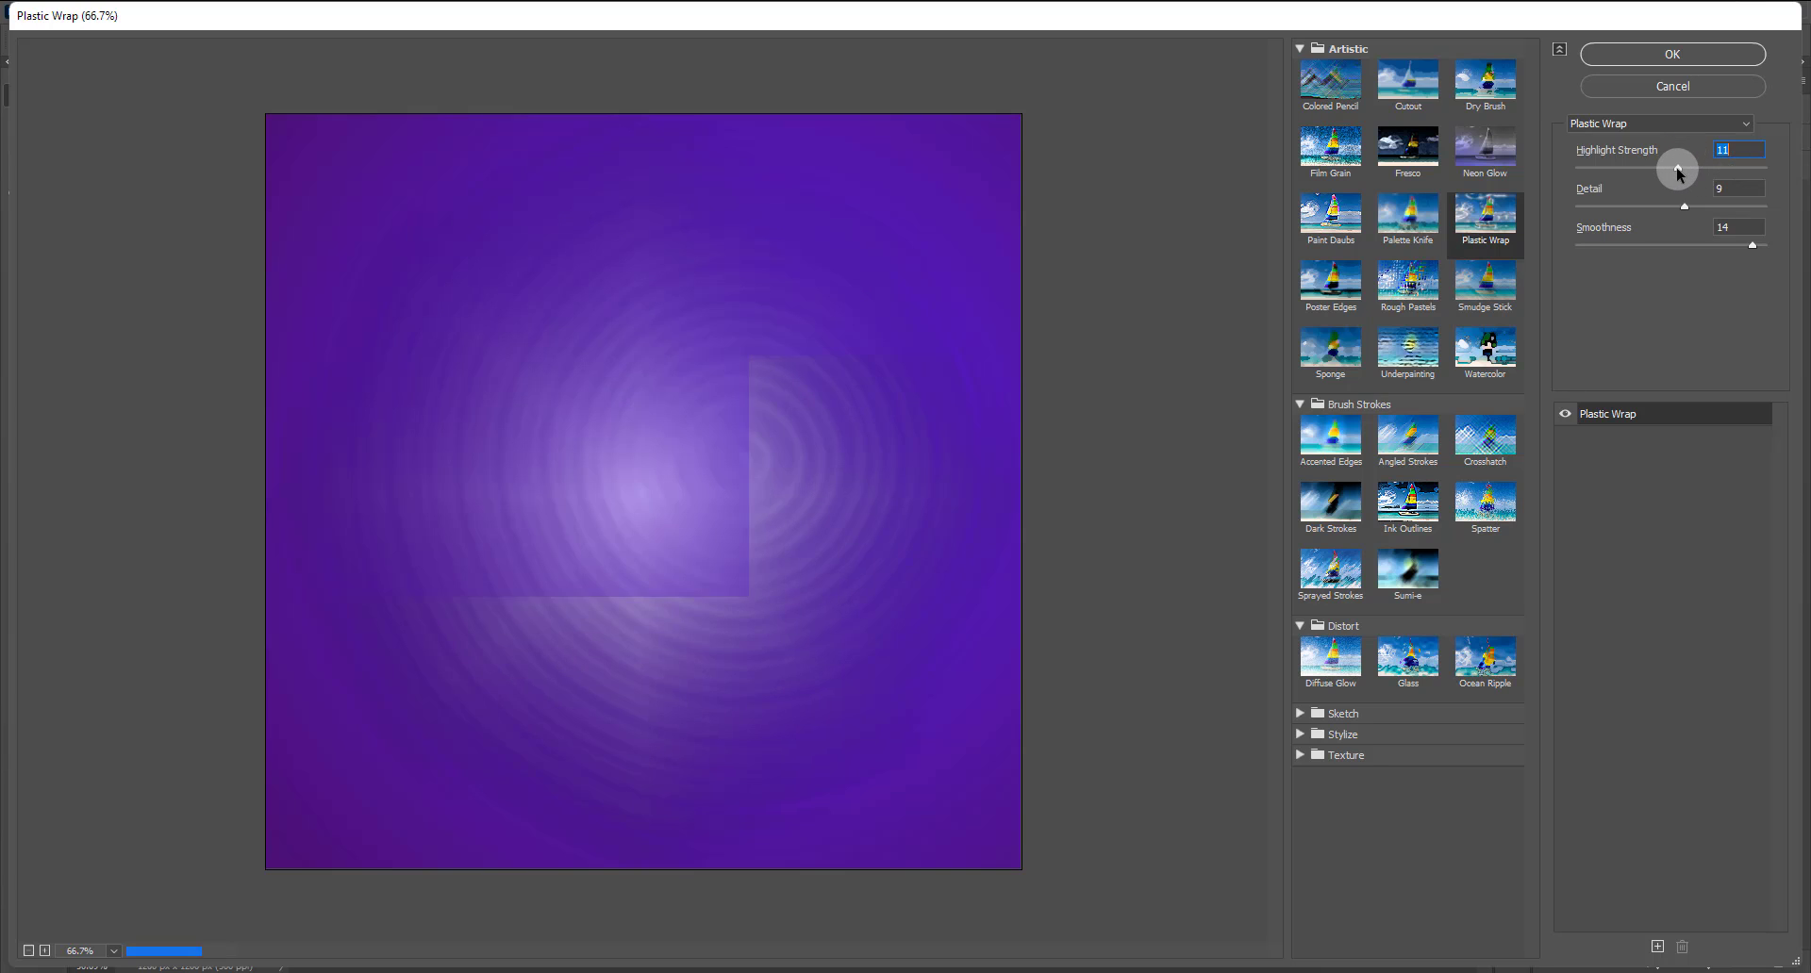
click(1620, 167)
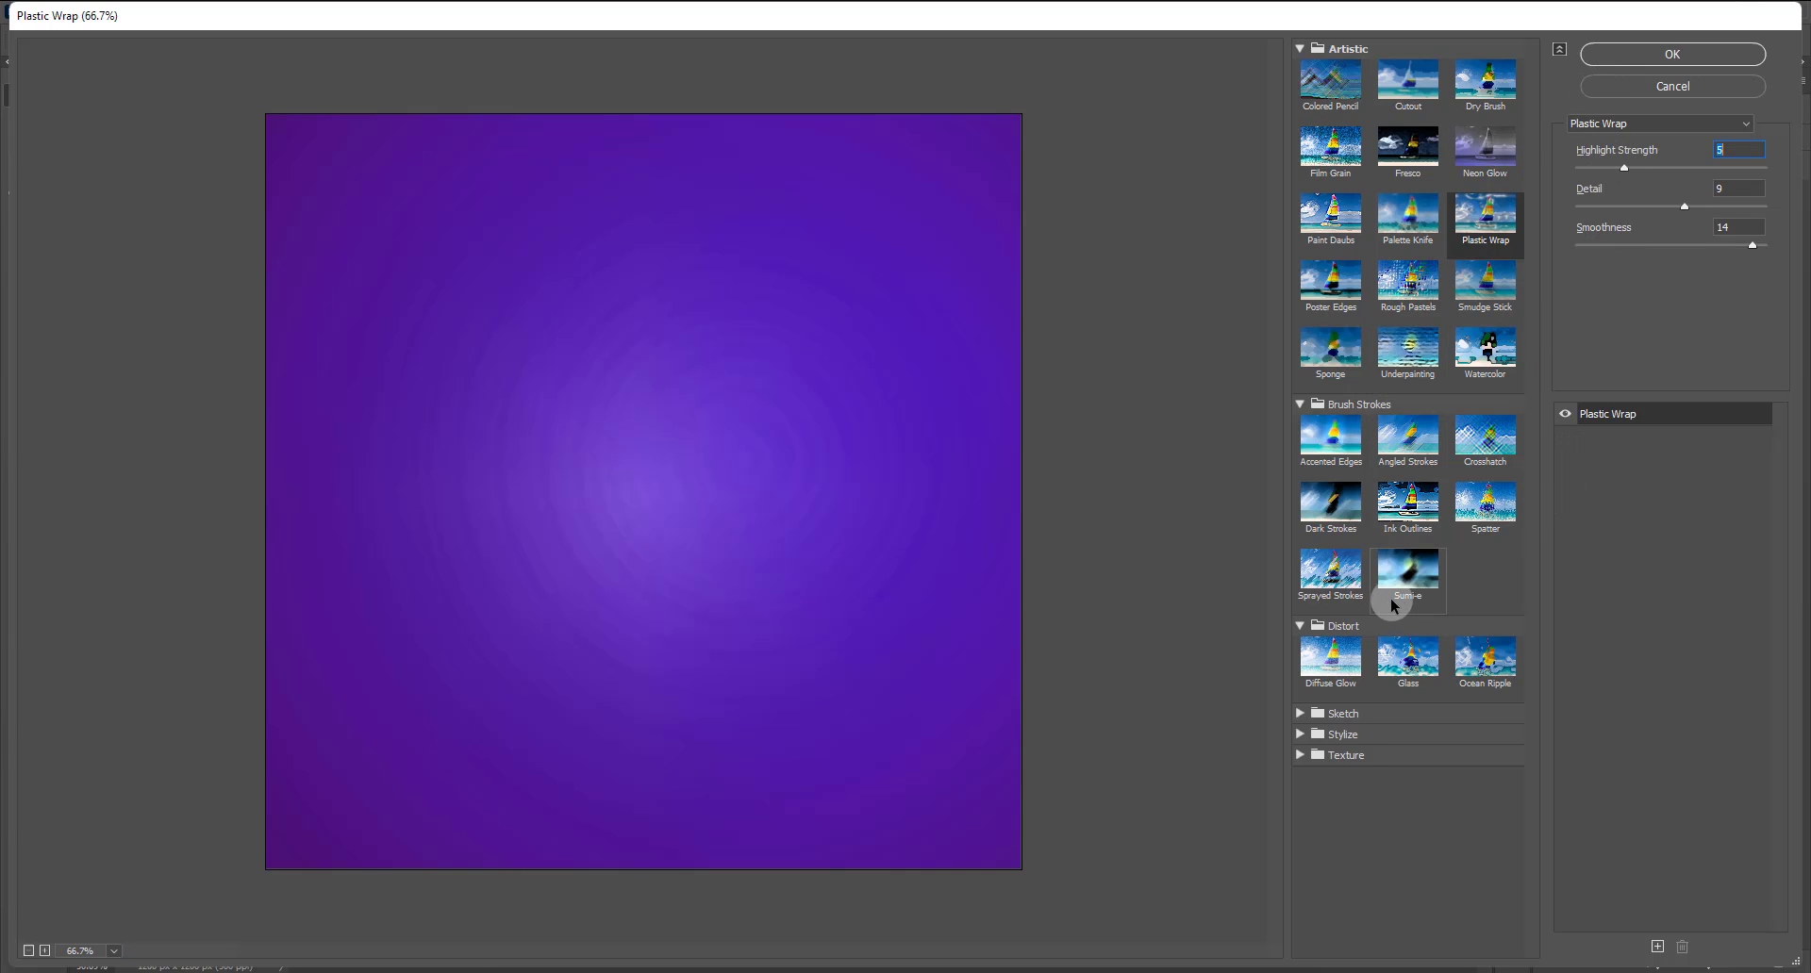
click(1700, 60)
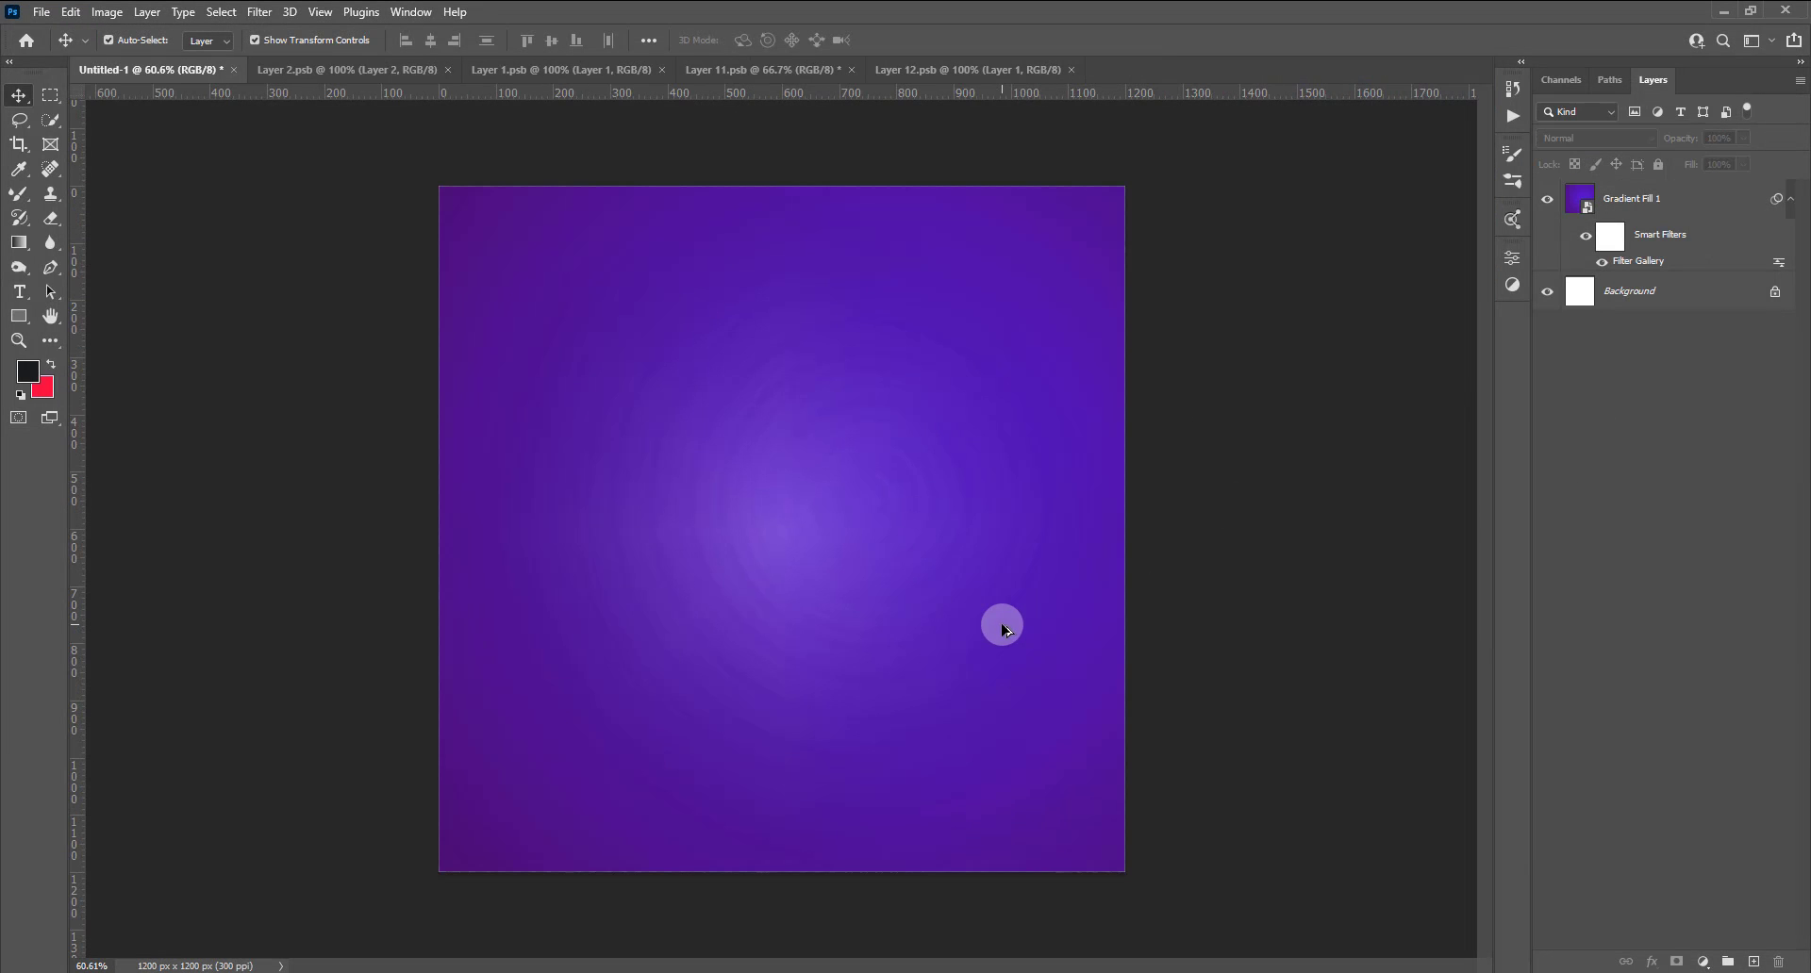
Free-transform the Gradient Fill 1 smart object to 130% and recentre it over the canvas.
scroll(1002, 629, down, 2)
scroll(922, 610, down, 3)
drag(825, 521, 775, 563)
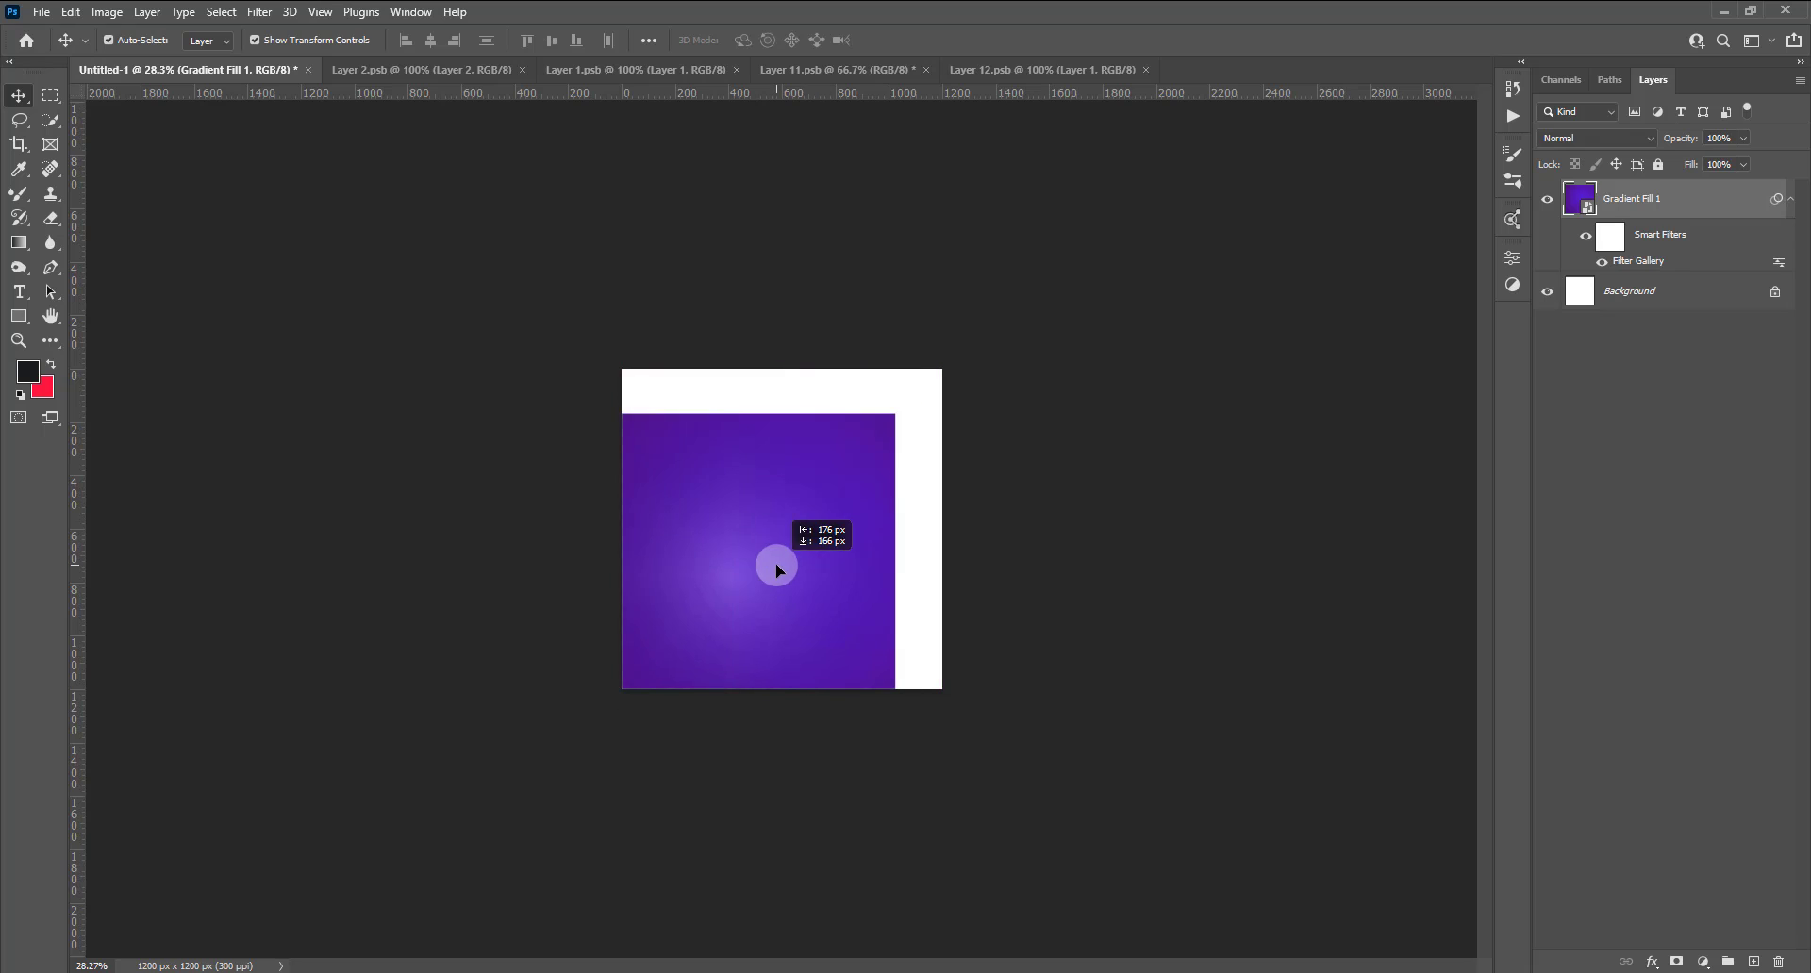
key(ctrl+z)
click(939, 691)
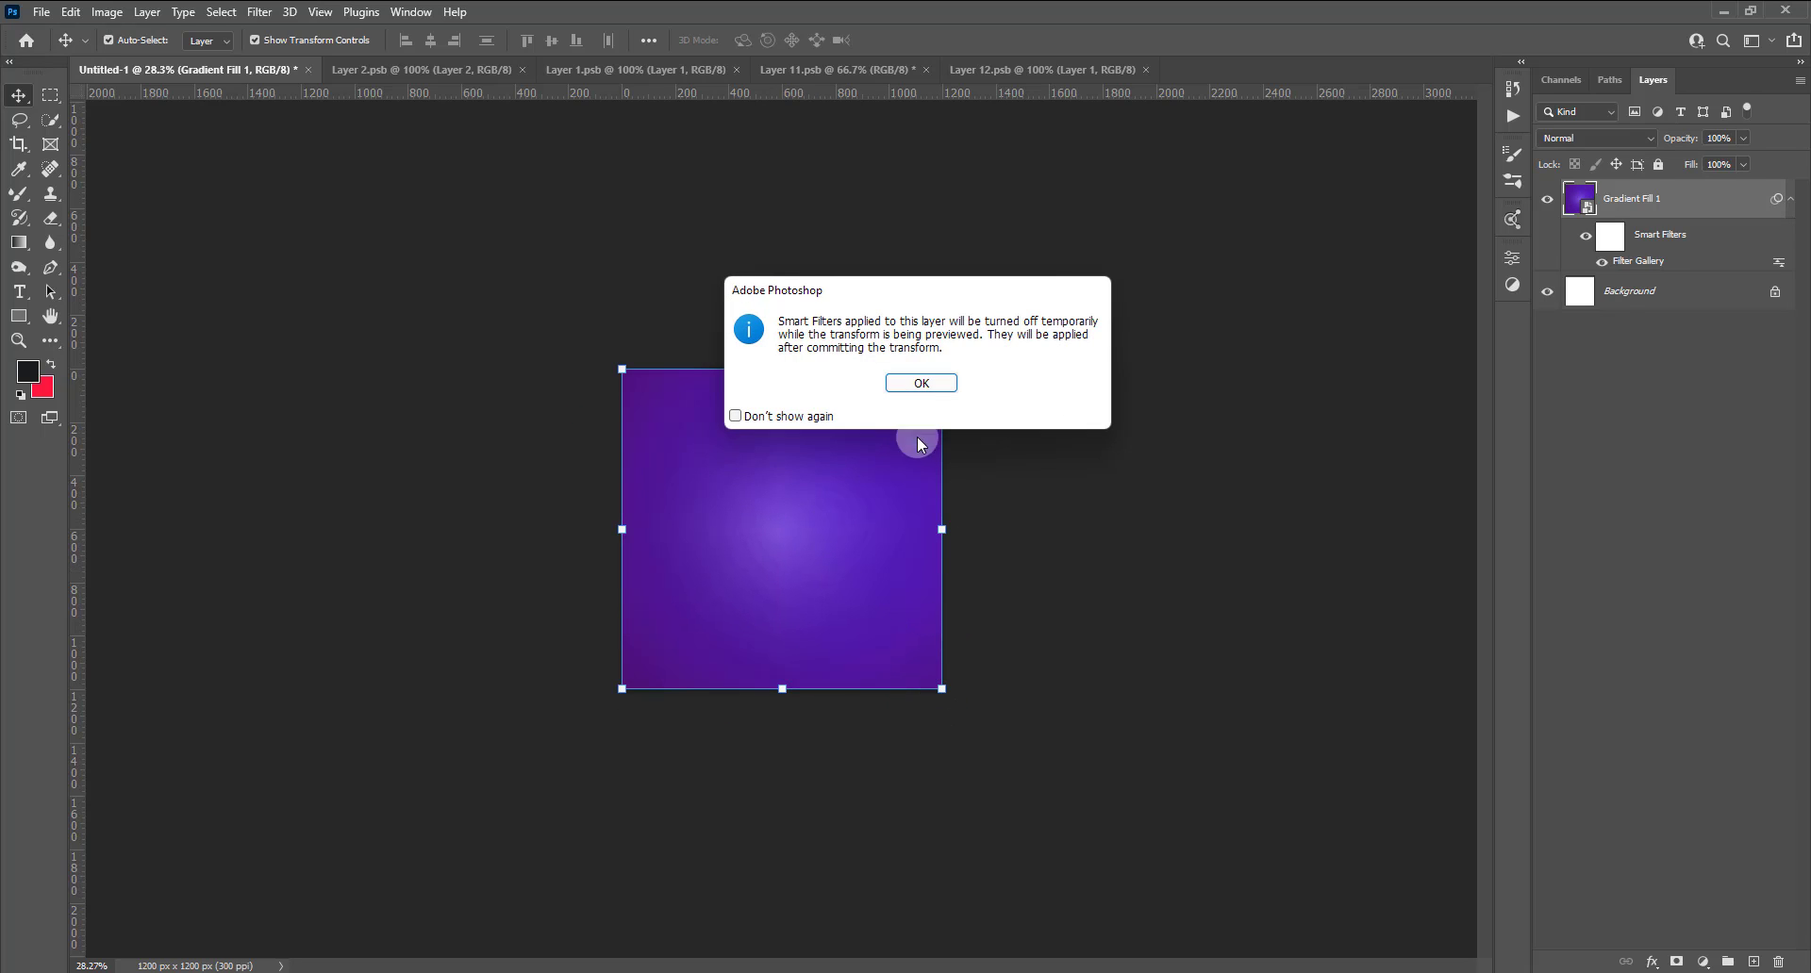
click(922, 382)
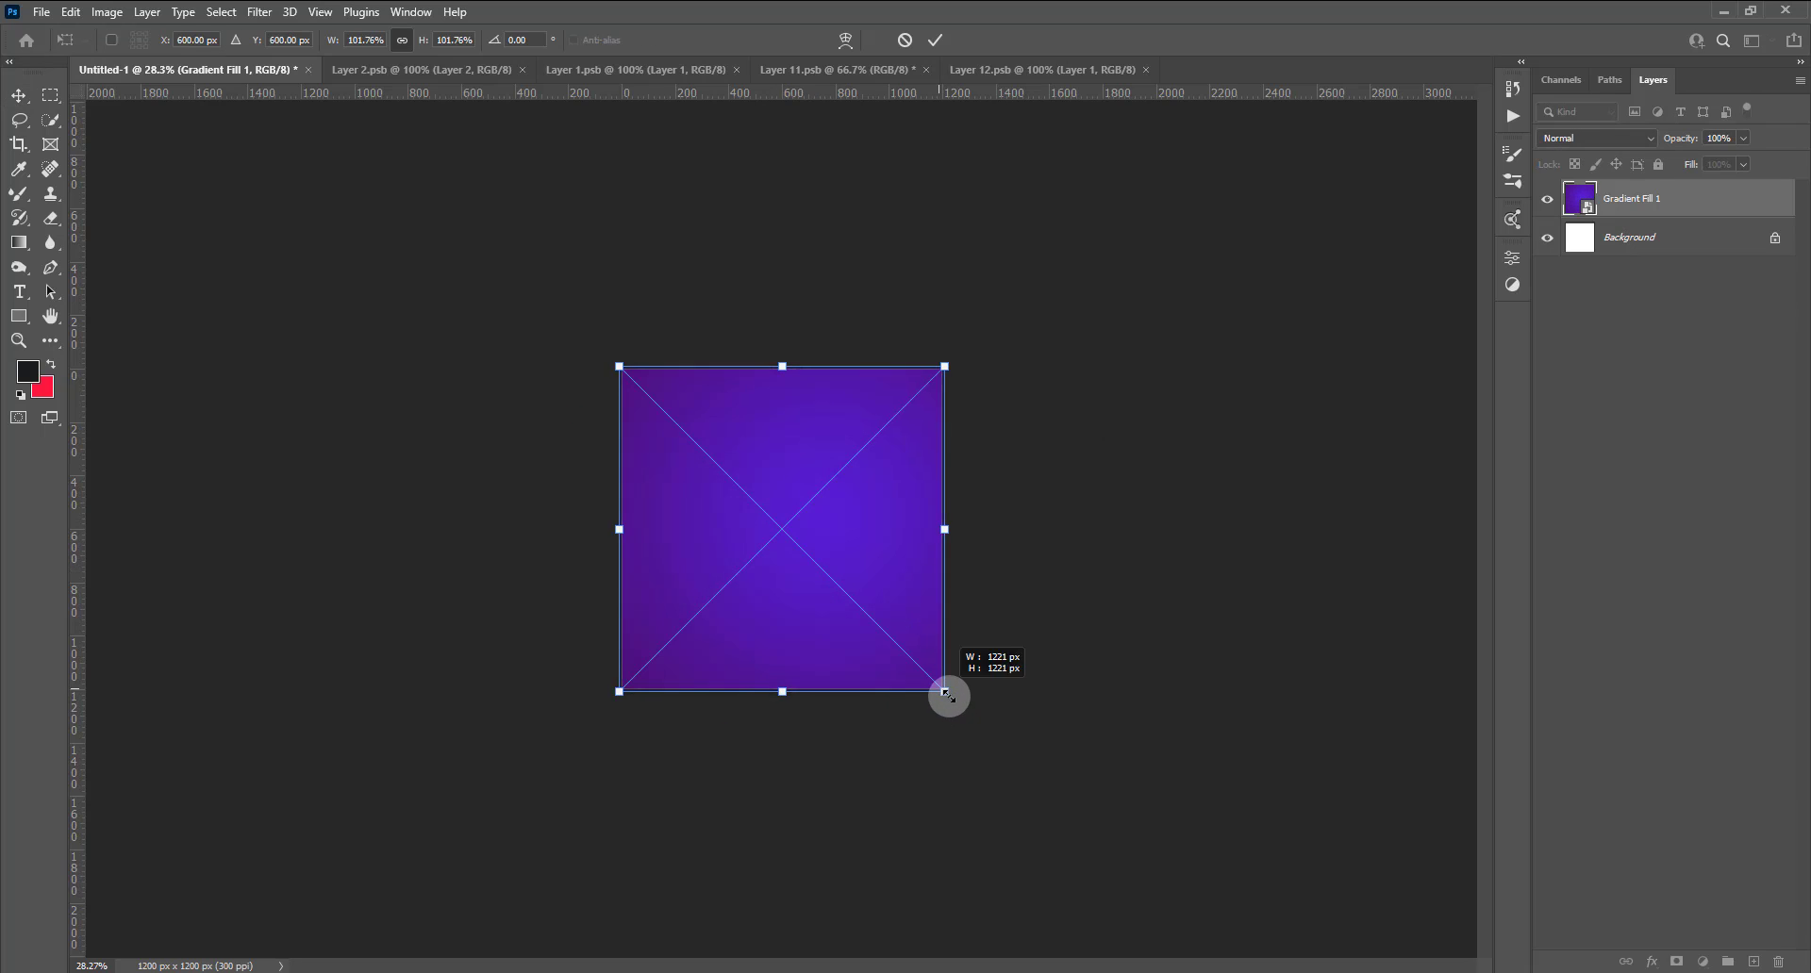
drag(940, 691, 991, 732)
mouse_move(915, 630)
mouse_down()
mouse_move(884, 630)
mouse_move(896, 640)
mouse_up()
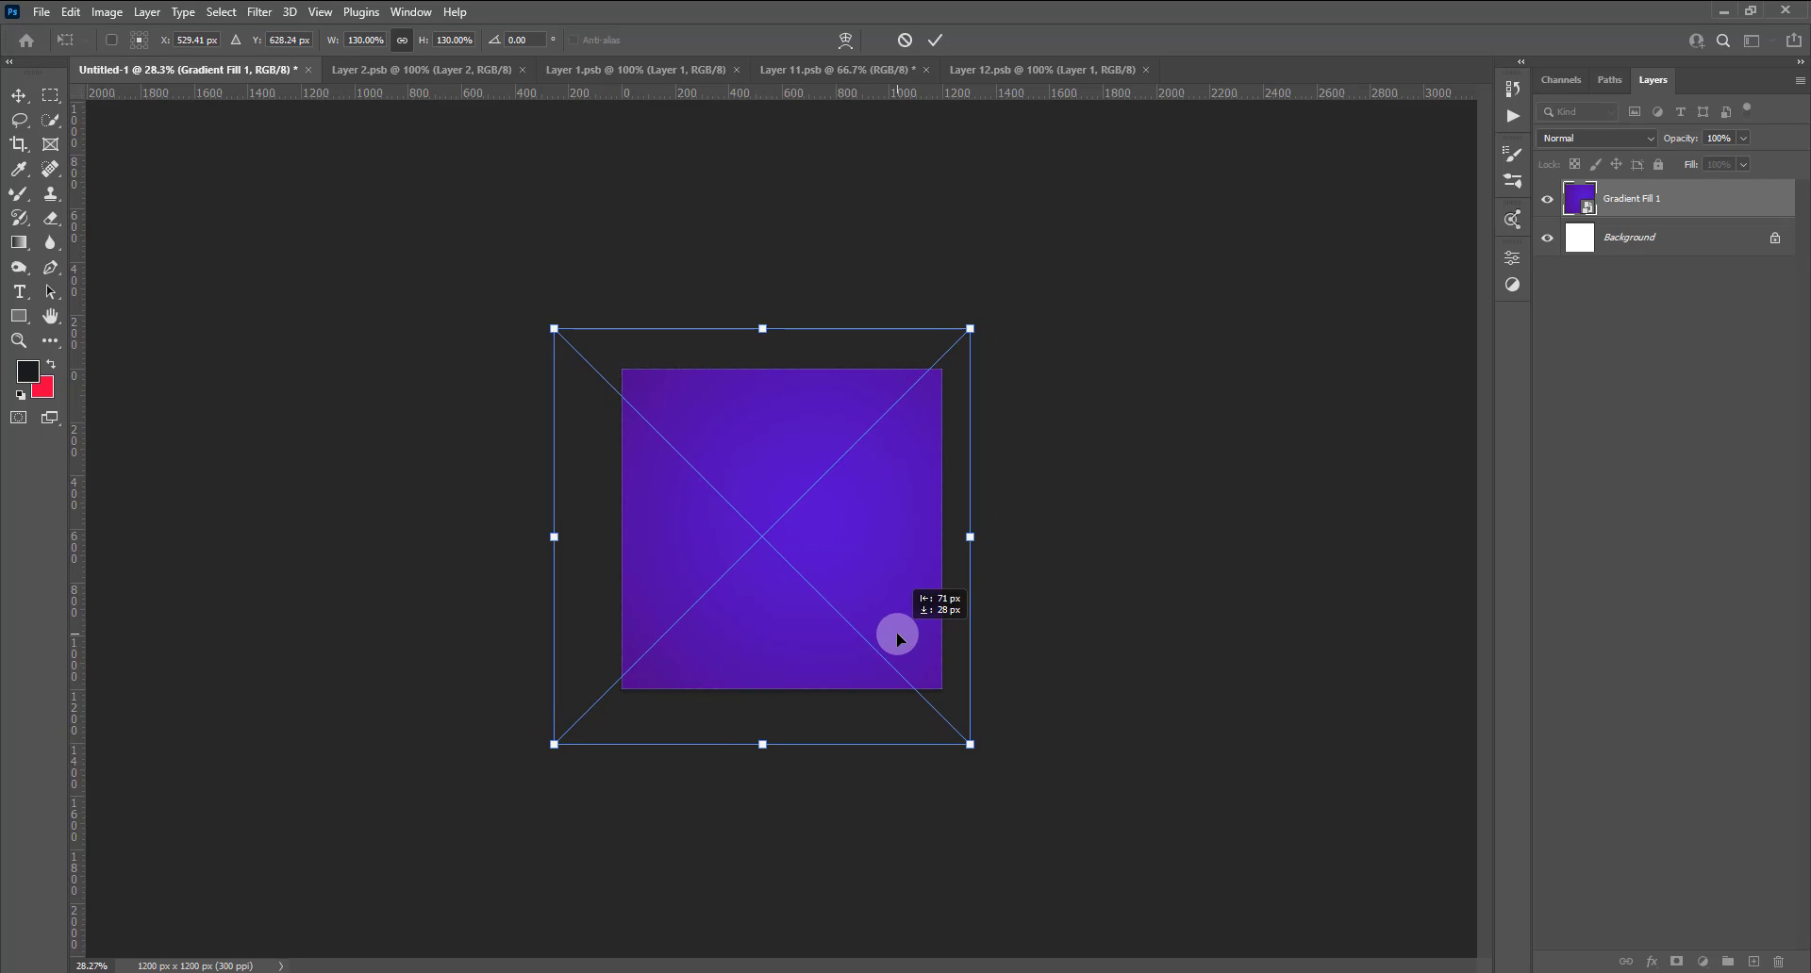
click(935, 40)
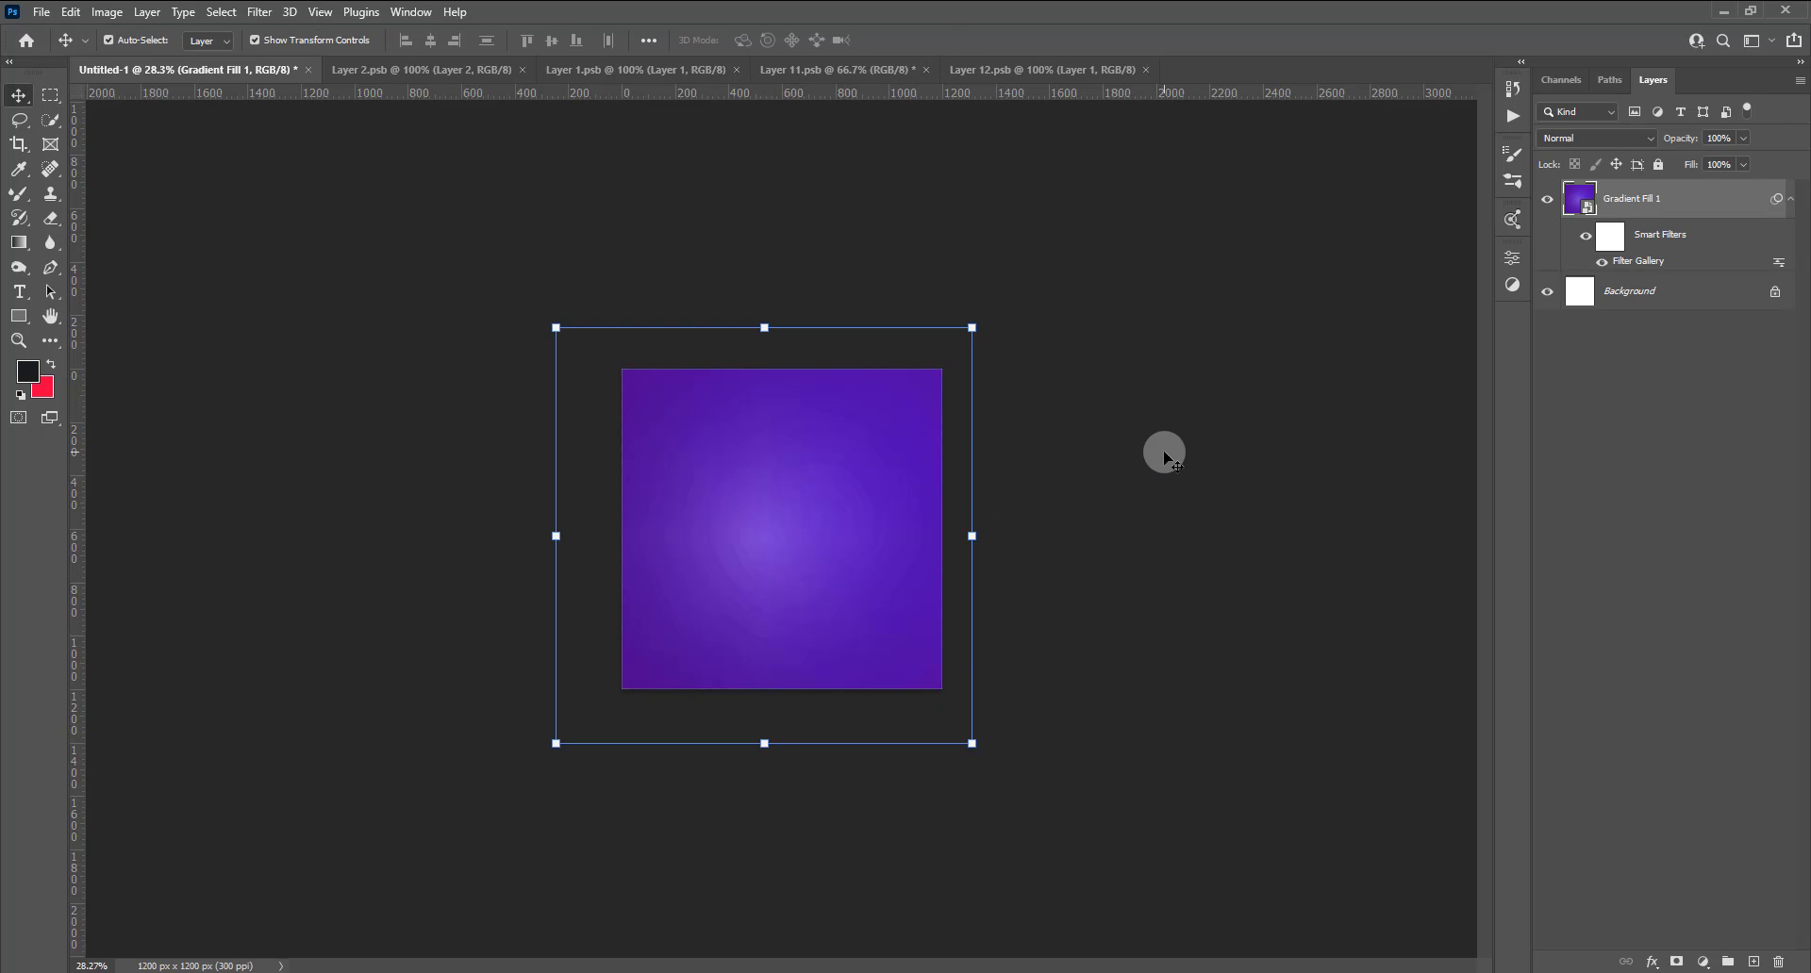
scroll(895, 642, up, 2)
scroll(894, 642, up, 2)
scroll(881, 626, up, 1)
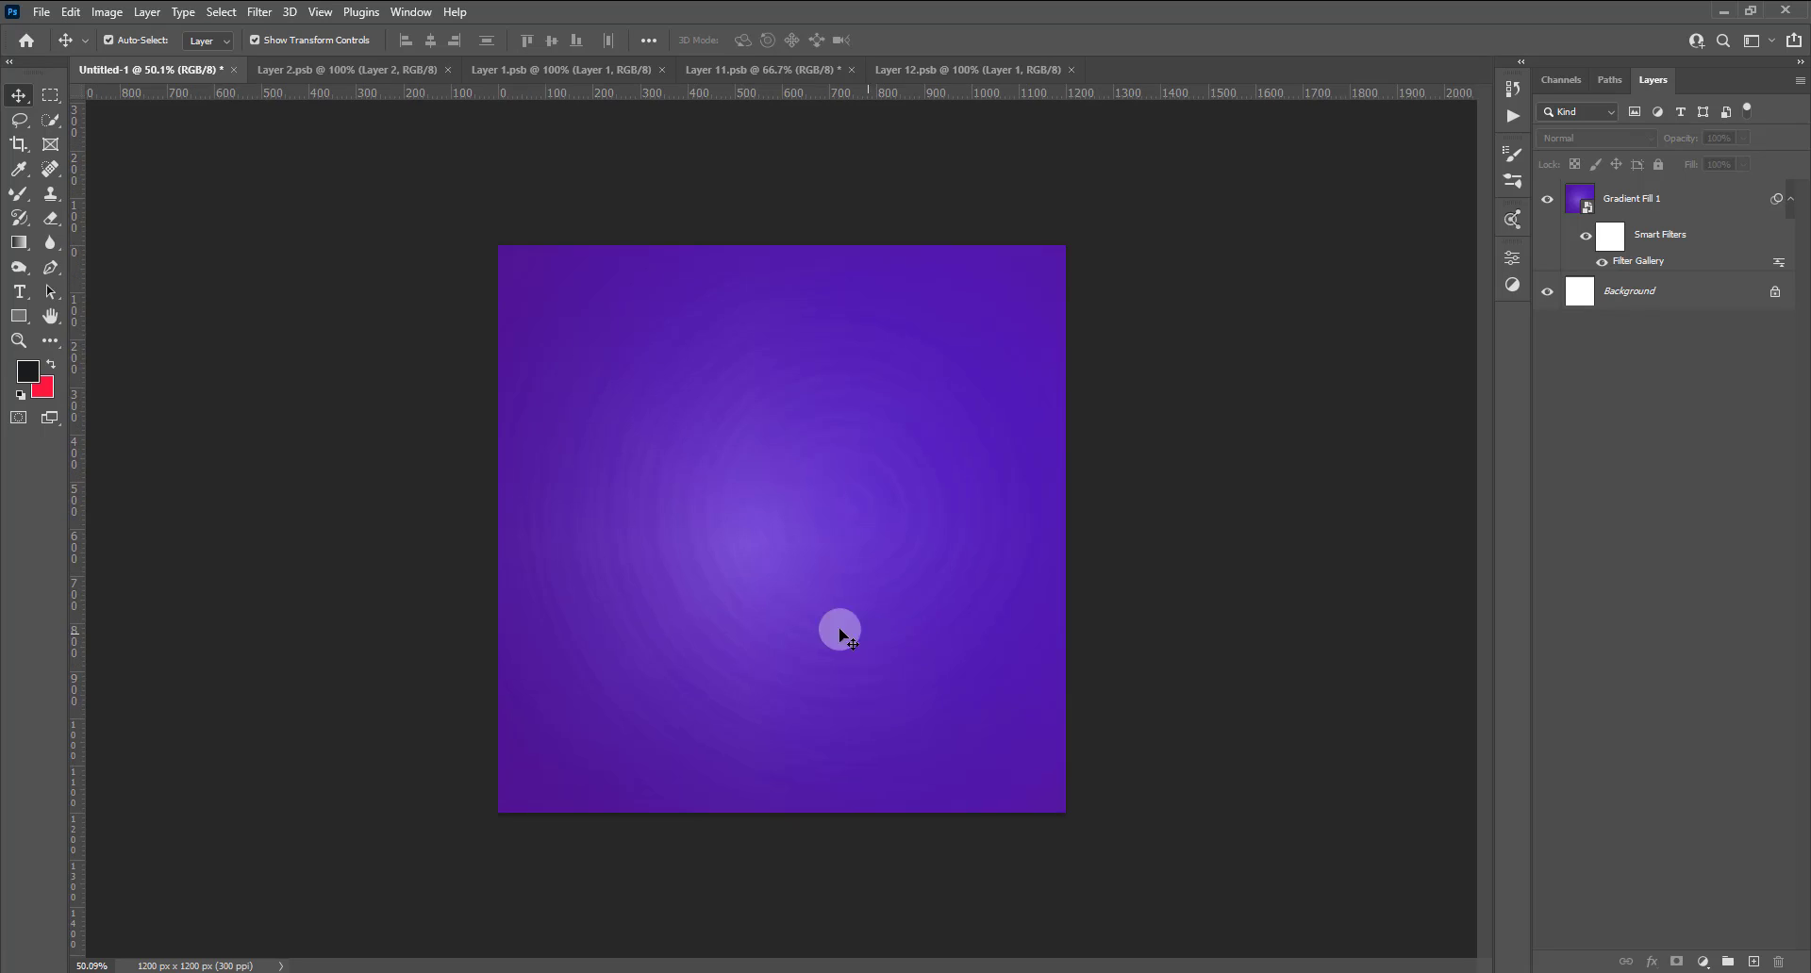
scroll(837, 626, down, 3)
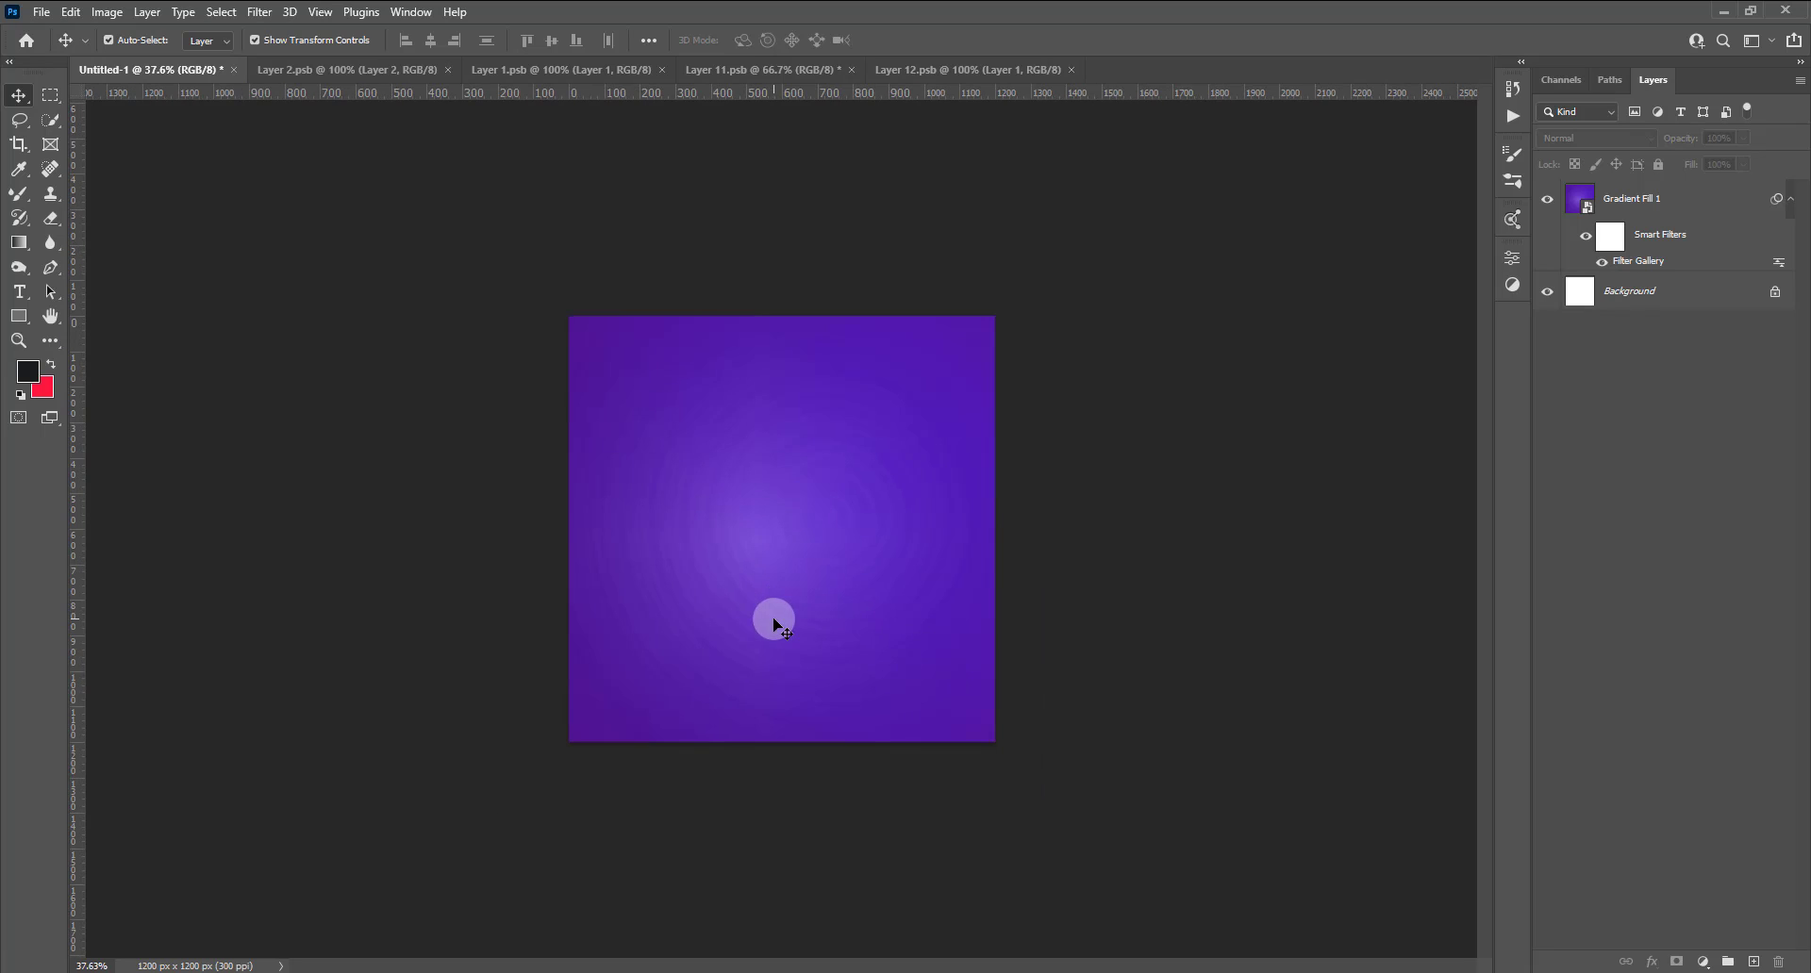
Select Gradient Fill 1 and reopen Filter Gallery showing its Plastic Wrap settings.
click(260, 13)
click(1622, 199)
click(260, 12)
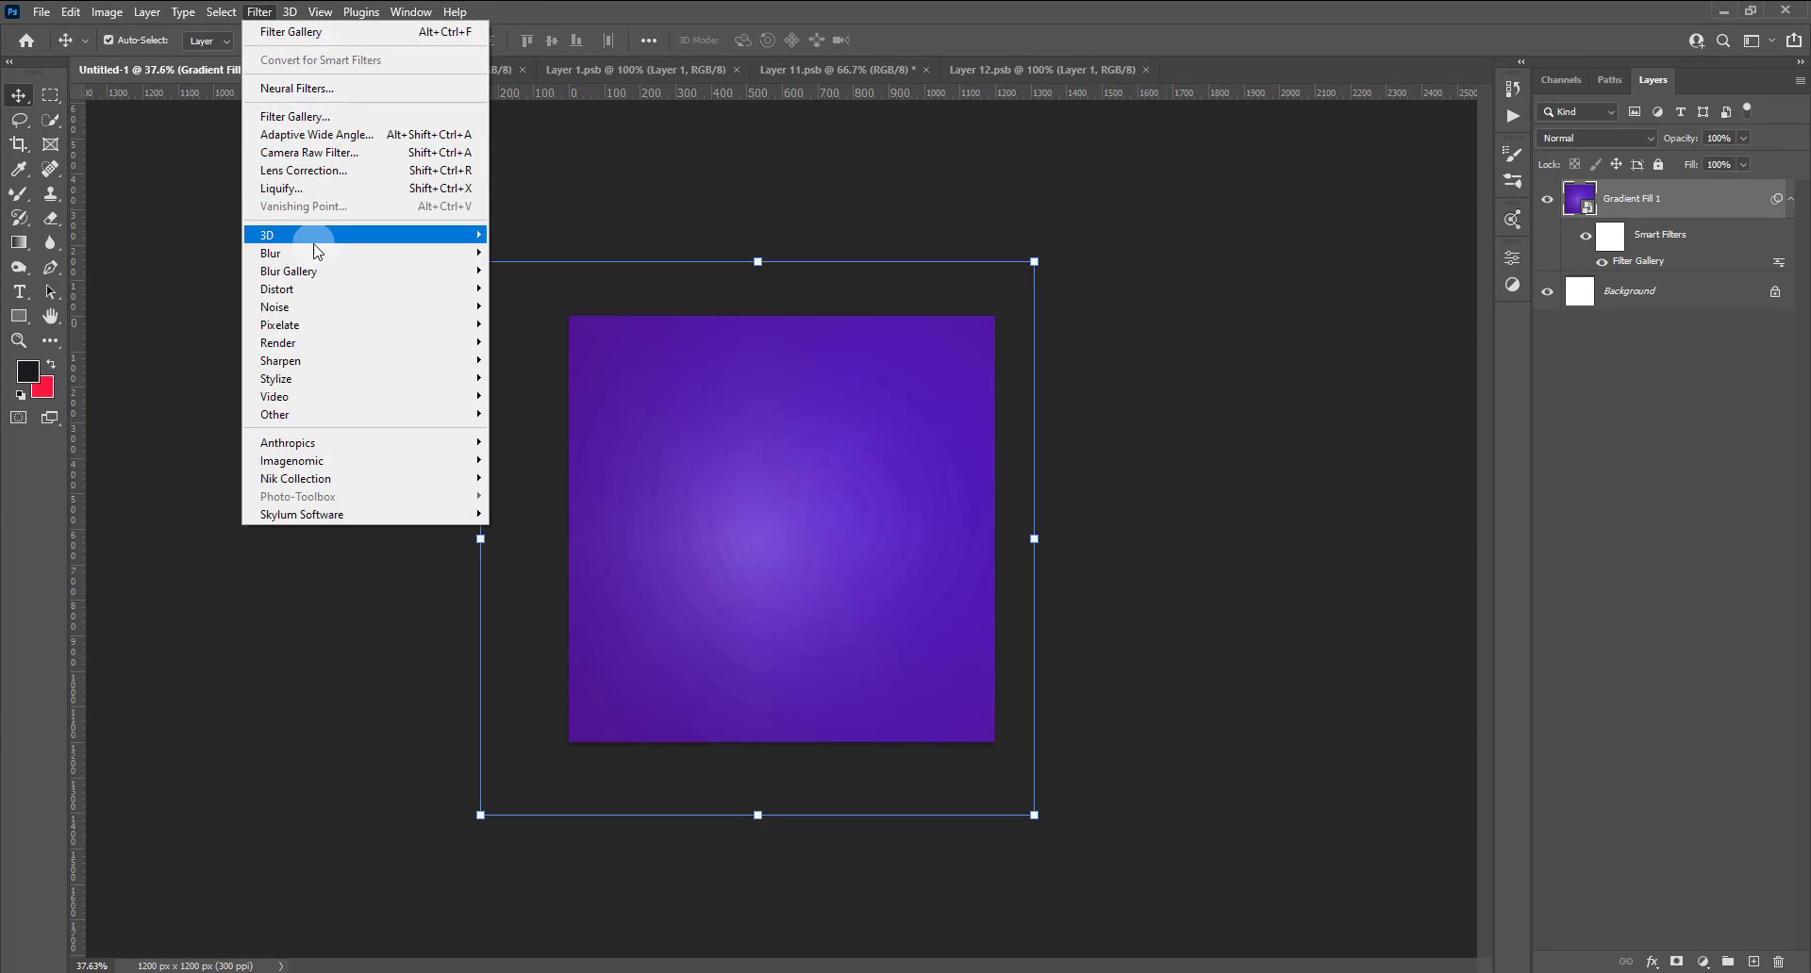
click(320, 116)
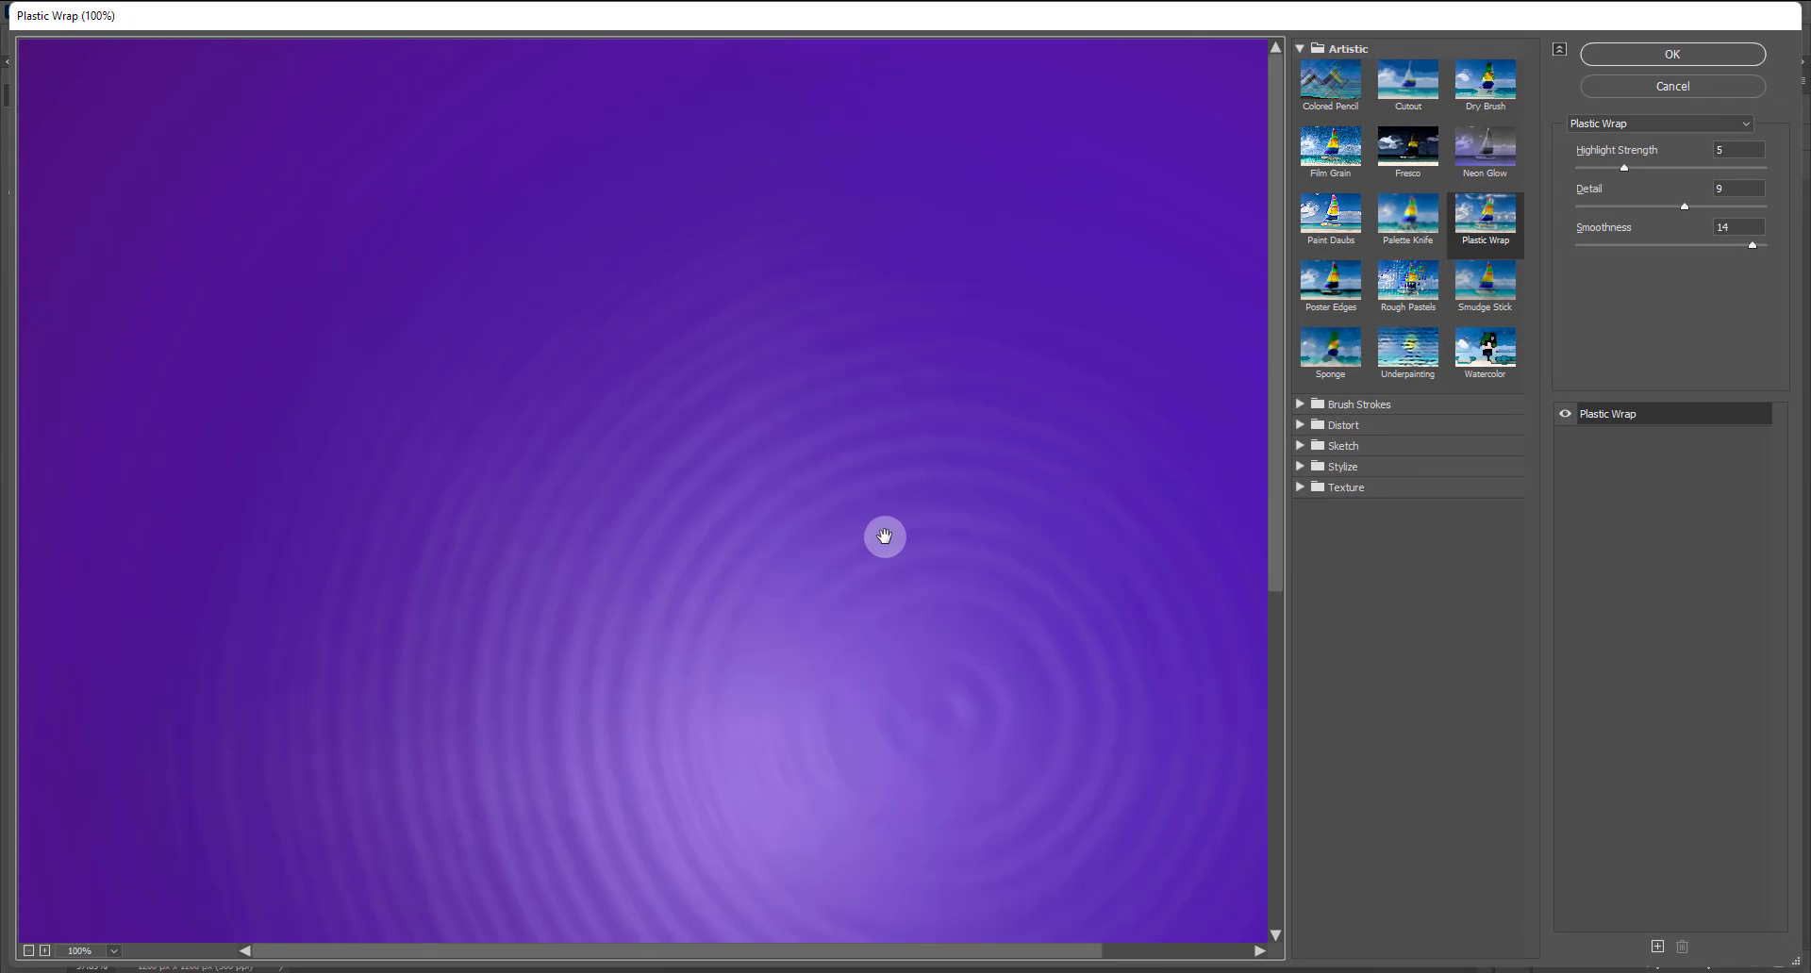
Preview the Craquelure, Grain, Patchwork, Stained Glass and Texturizer texture filters.
ctrl+alt+click(770, 501)
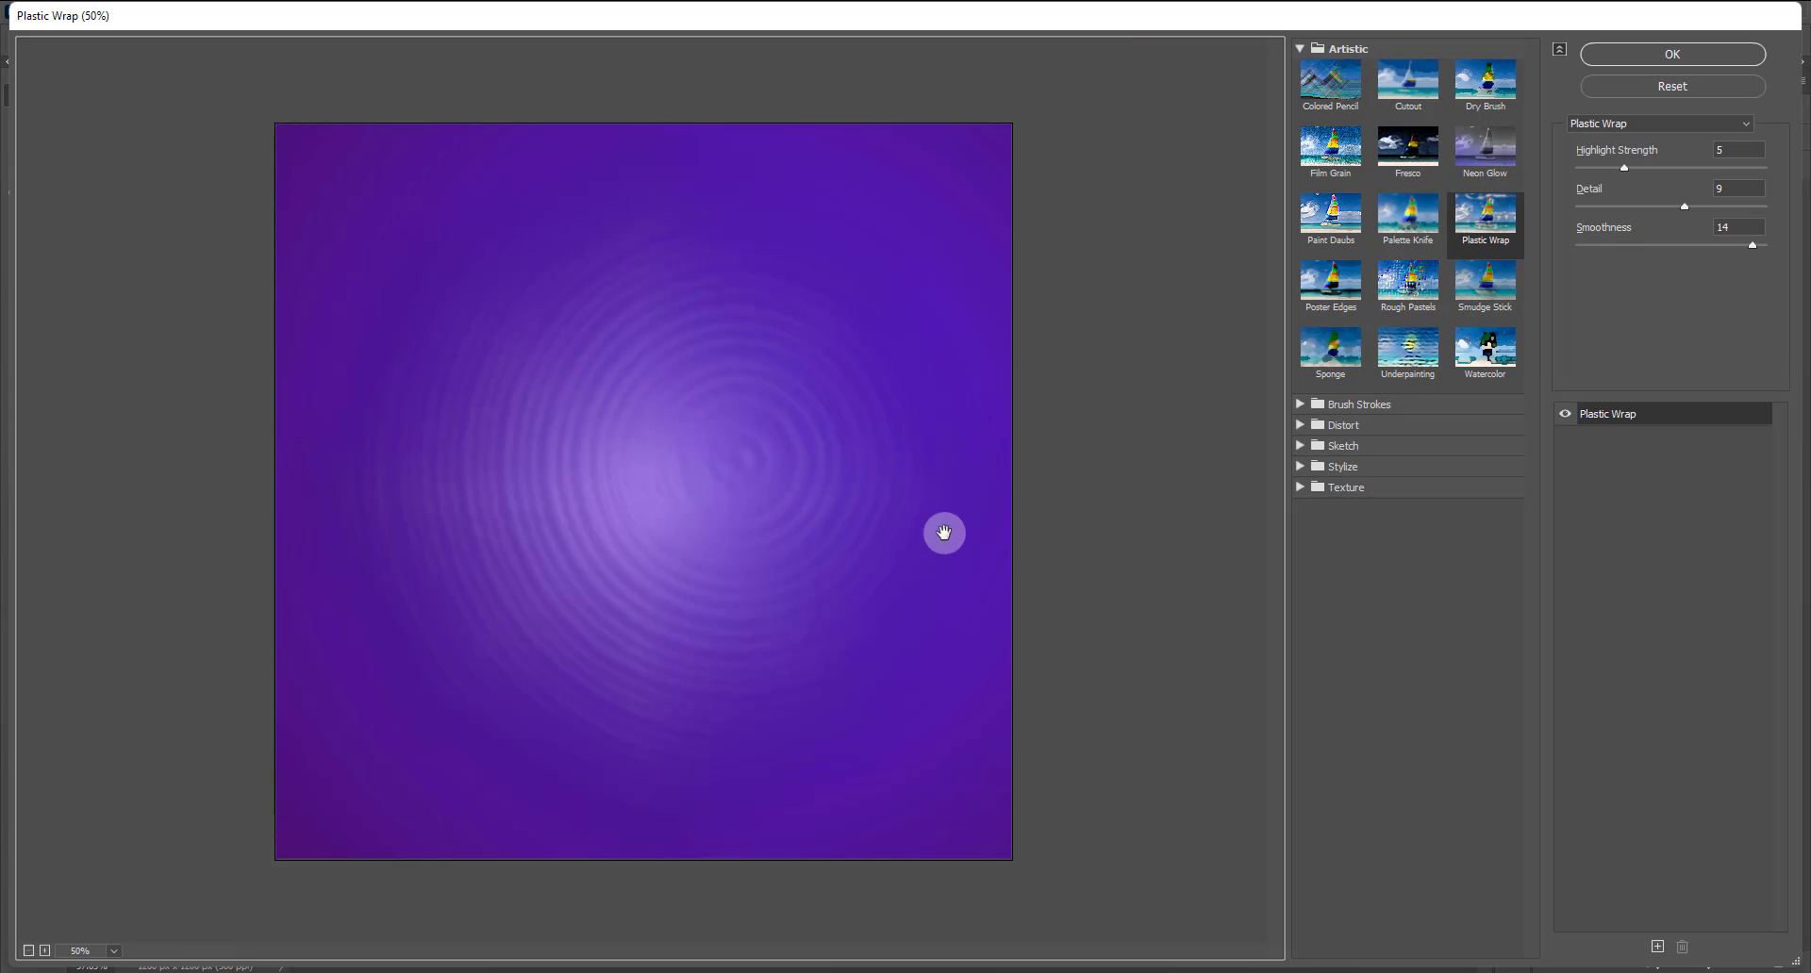
click(1299, 467)
click(1299, 555)
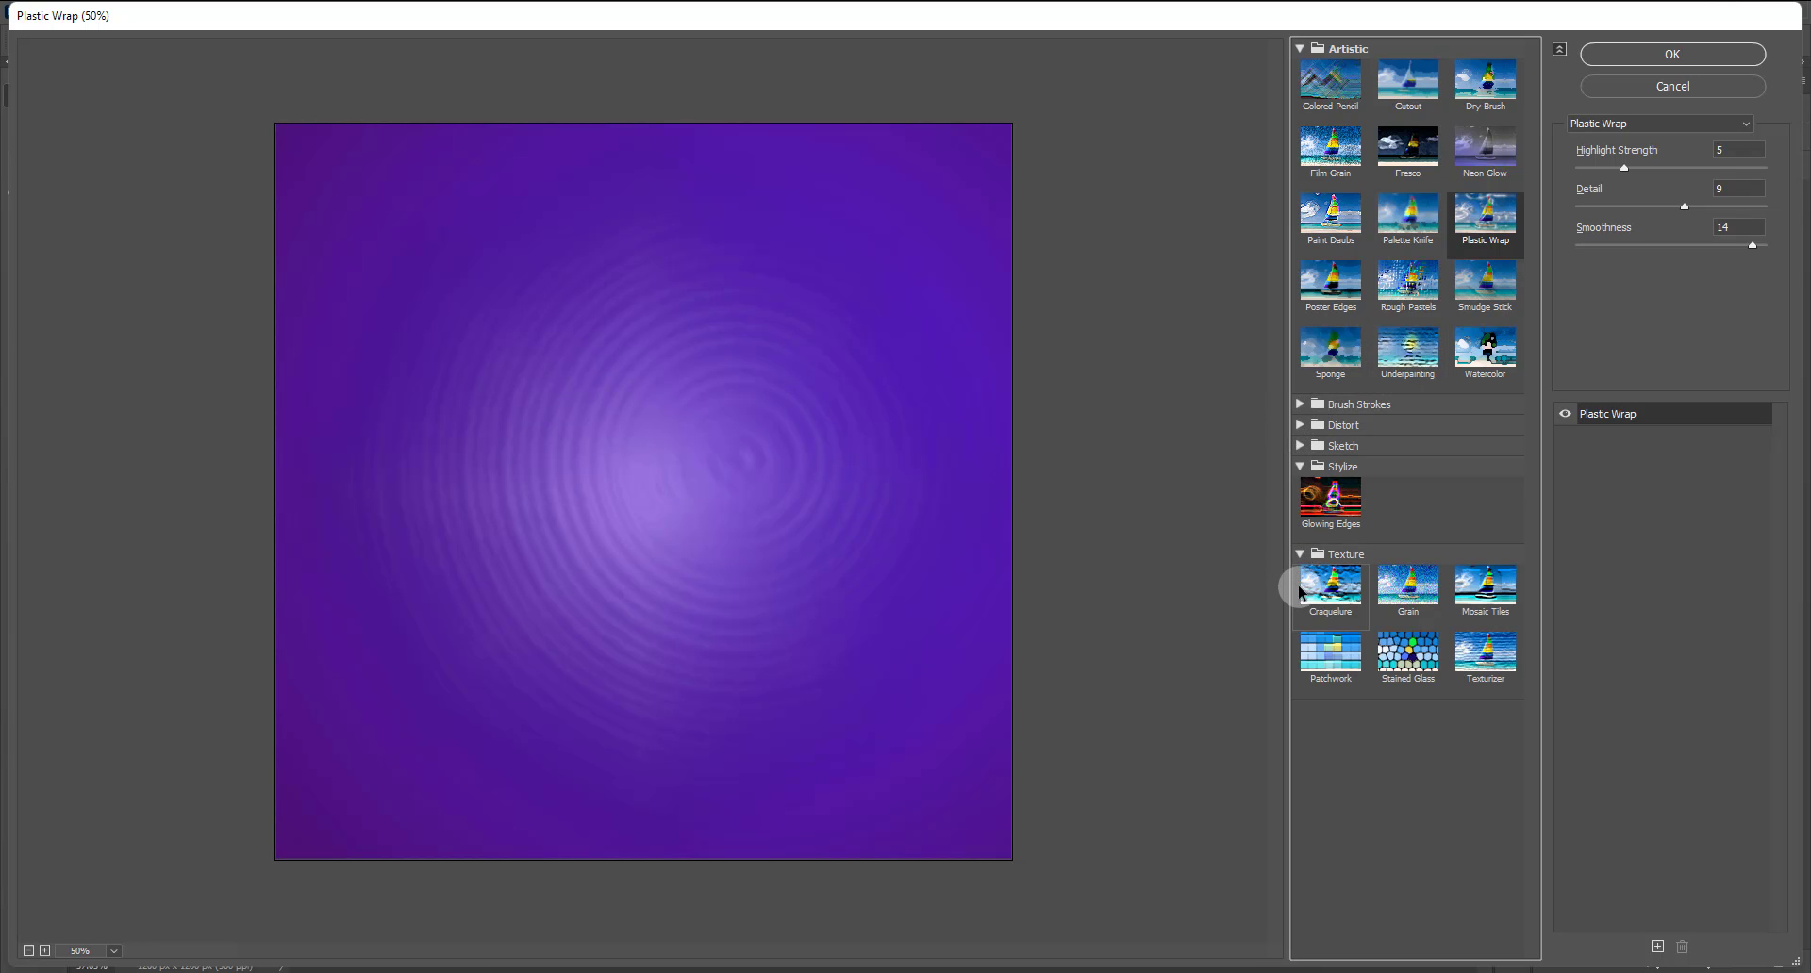
click(1348, 617)
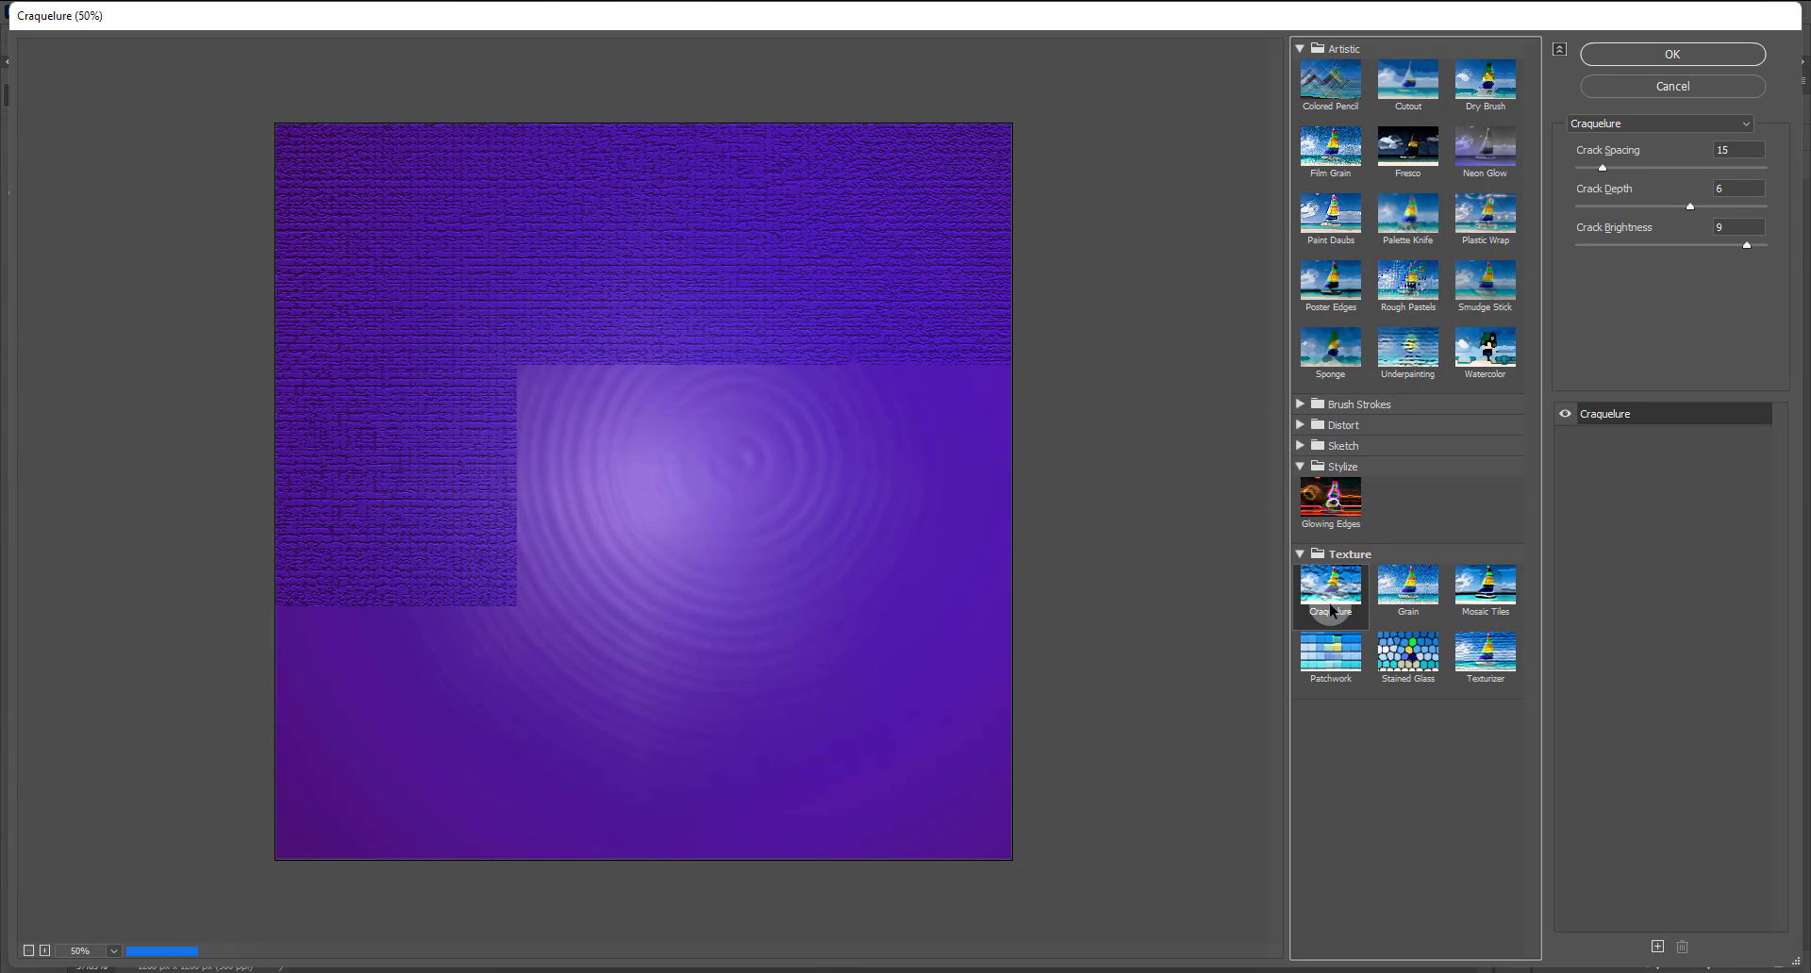
click(1405, 592)
click(1332, 652)
click(1420, 660)
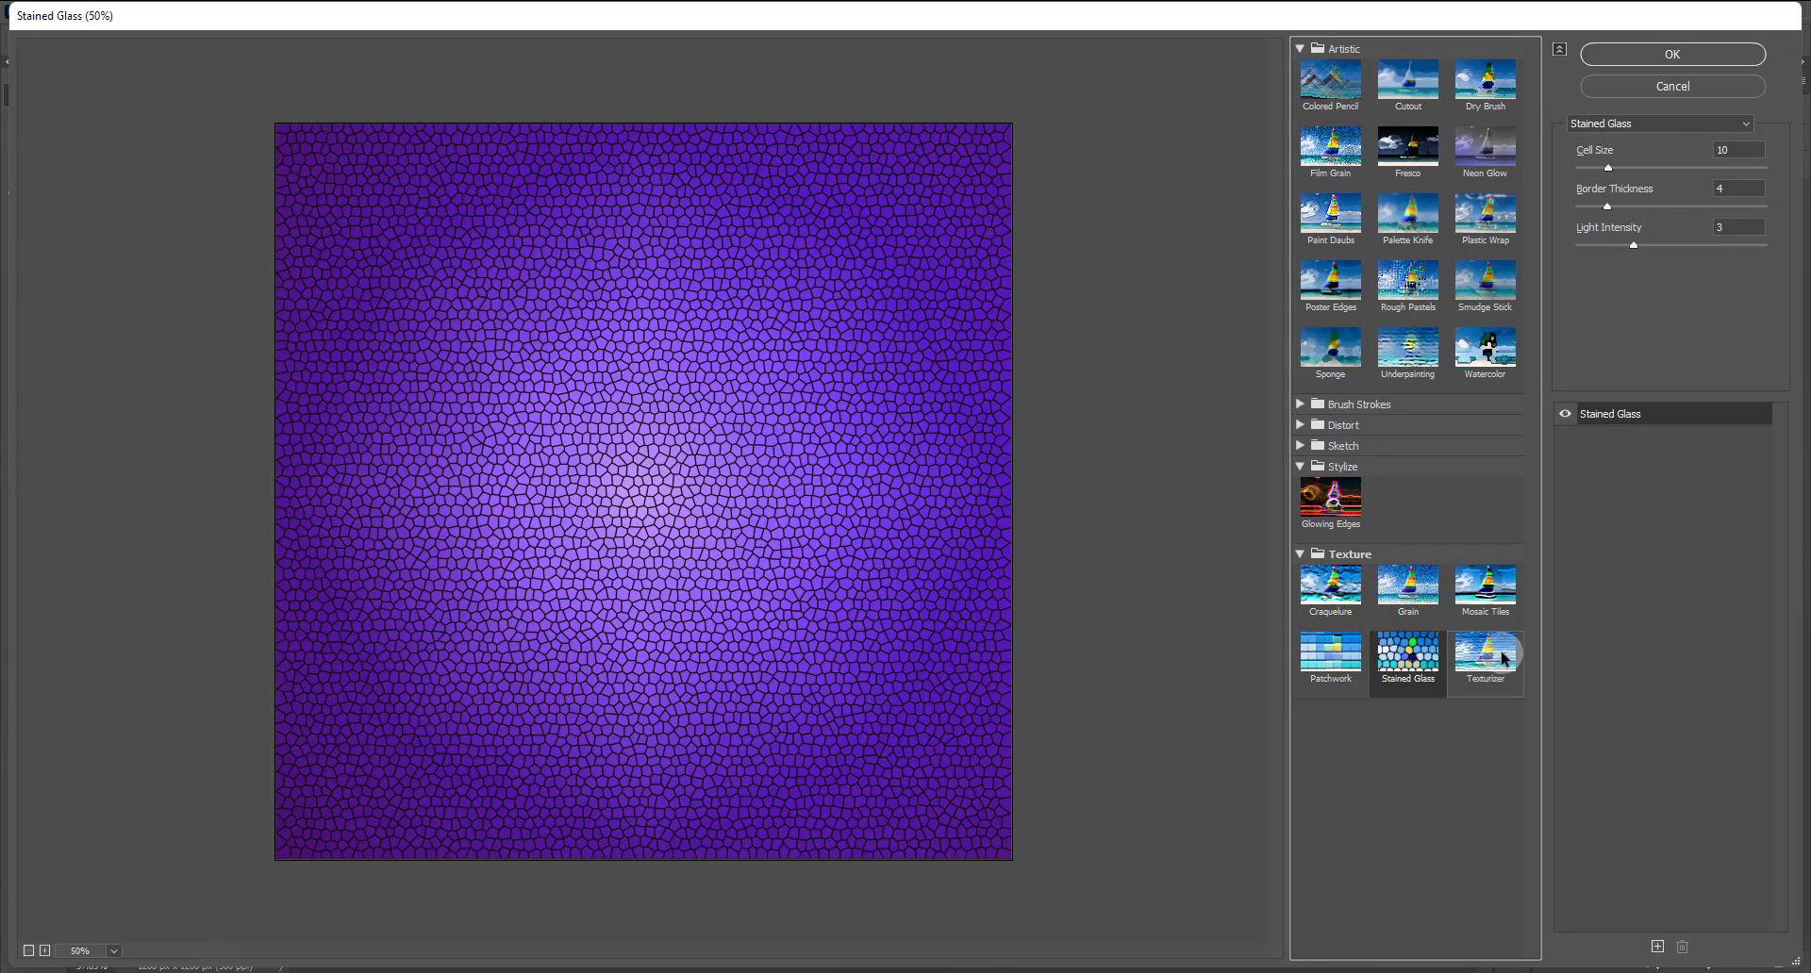
click(1477, 670)
click(1443, 665)
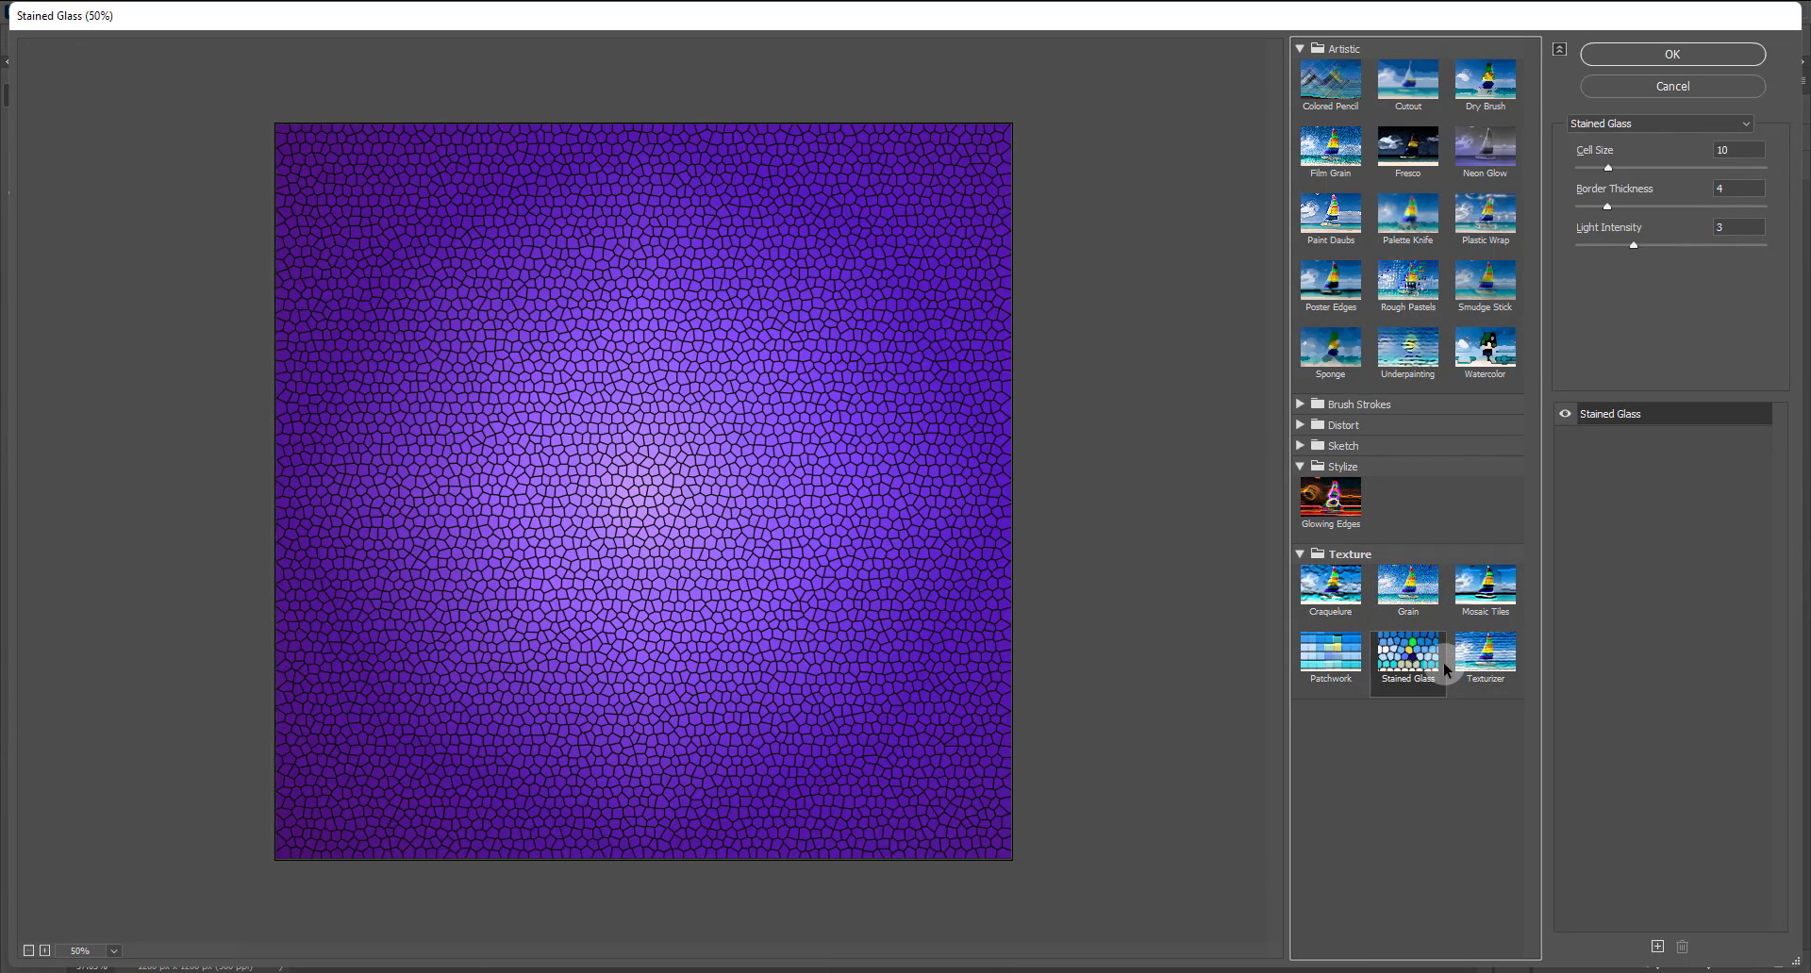
click(1482, 660)
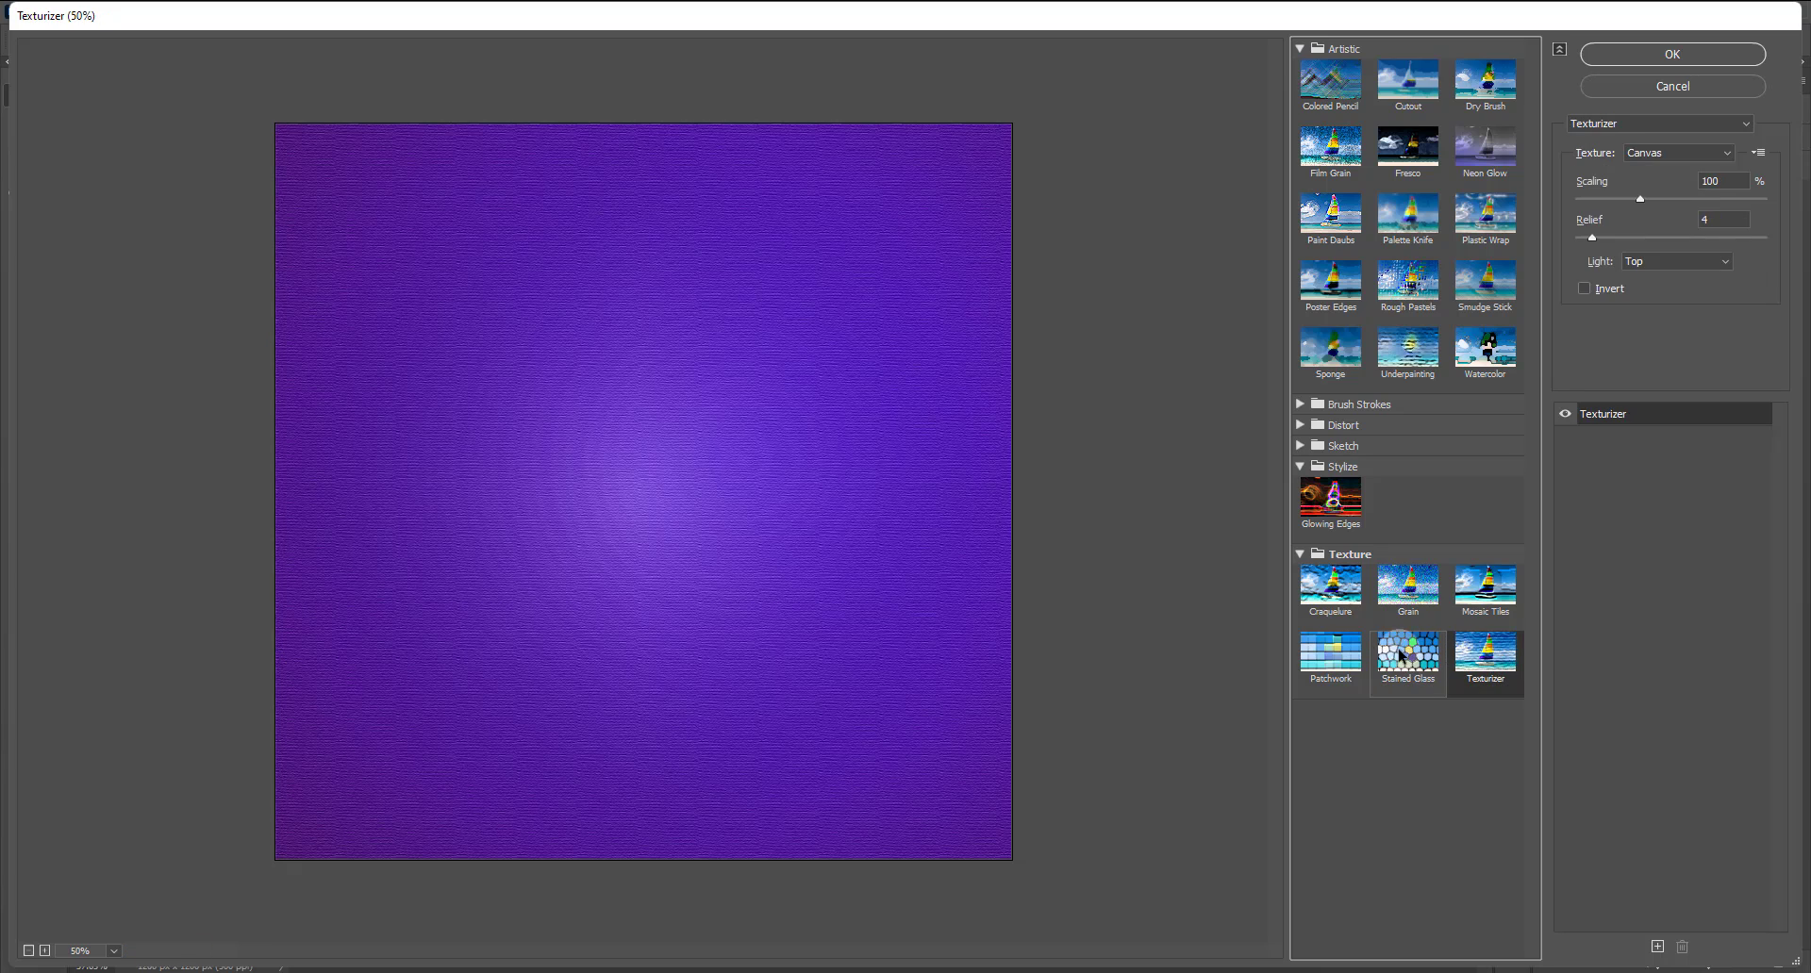
Apply Craquelure with Crack Spacing 5, Depth 4 and Brightness 7.
click(1344, 602)
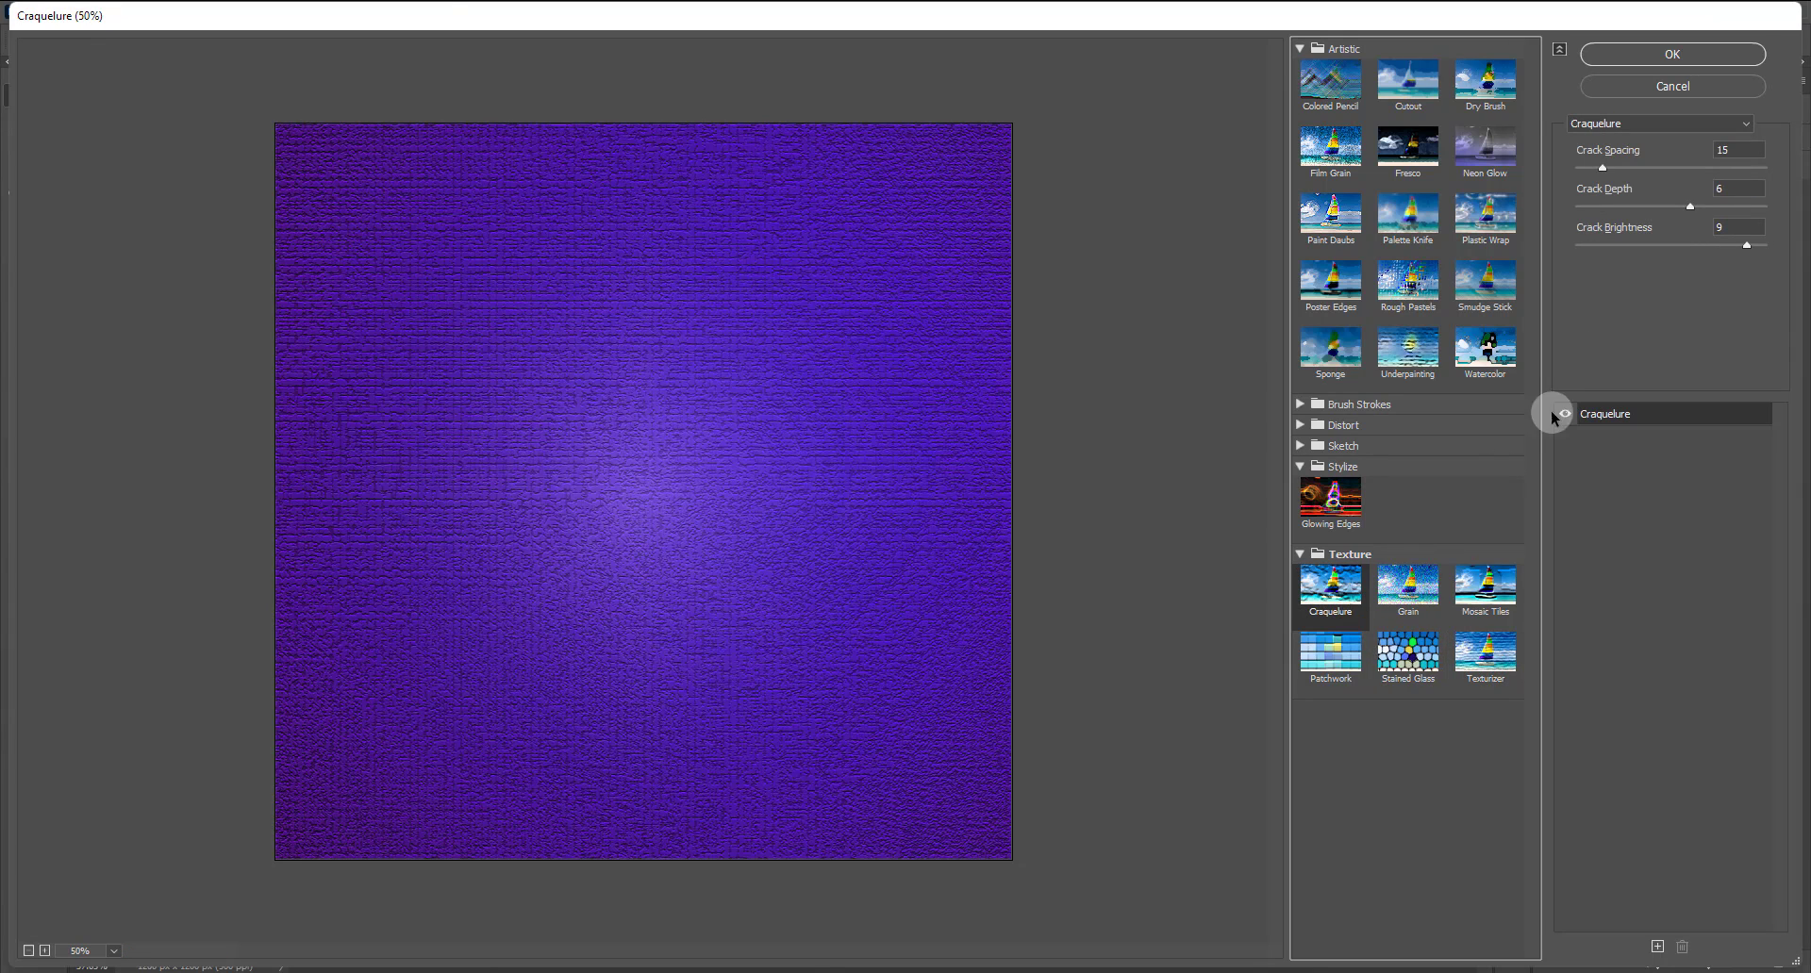
mouse_move(1600, 168)
mouse_down()
mouse_move(1583, 169)
mouse_move(1662, 208)
mouse_move(1591, 175)
mouse_up()
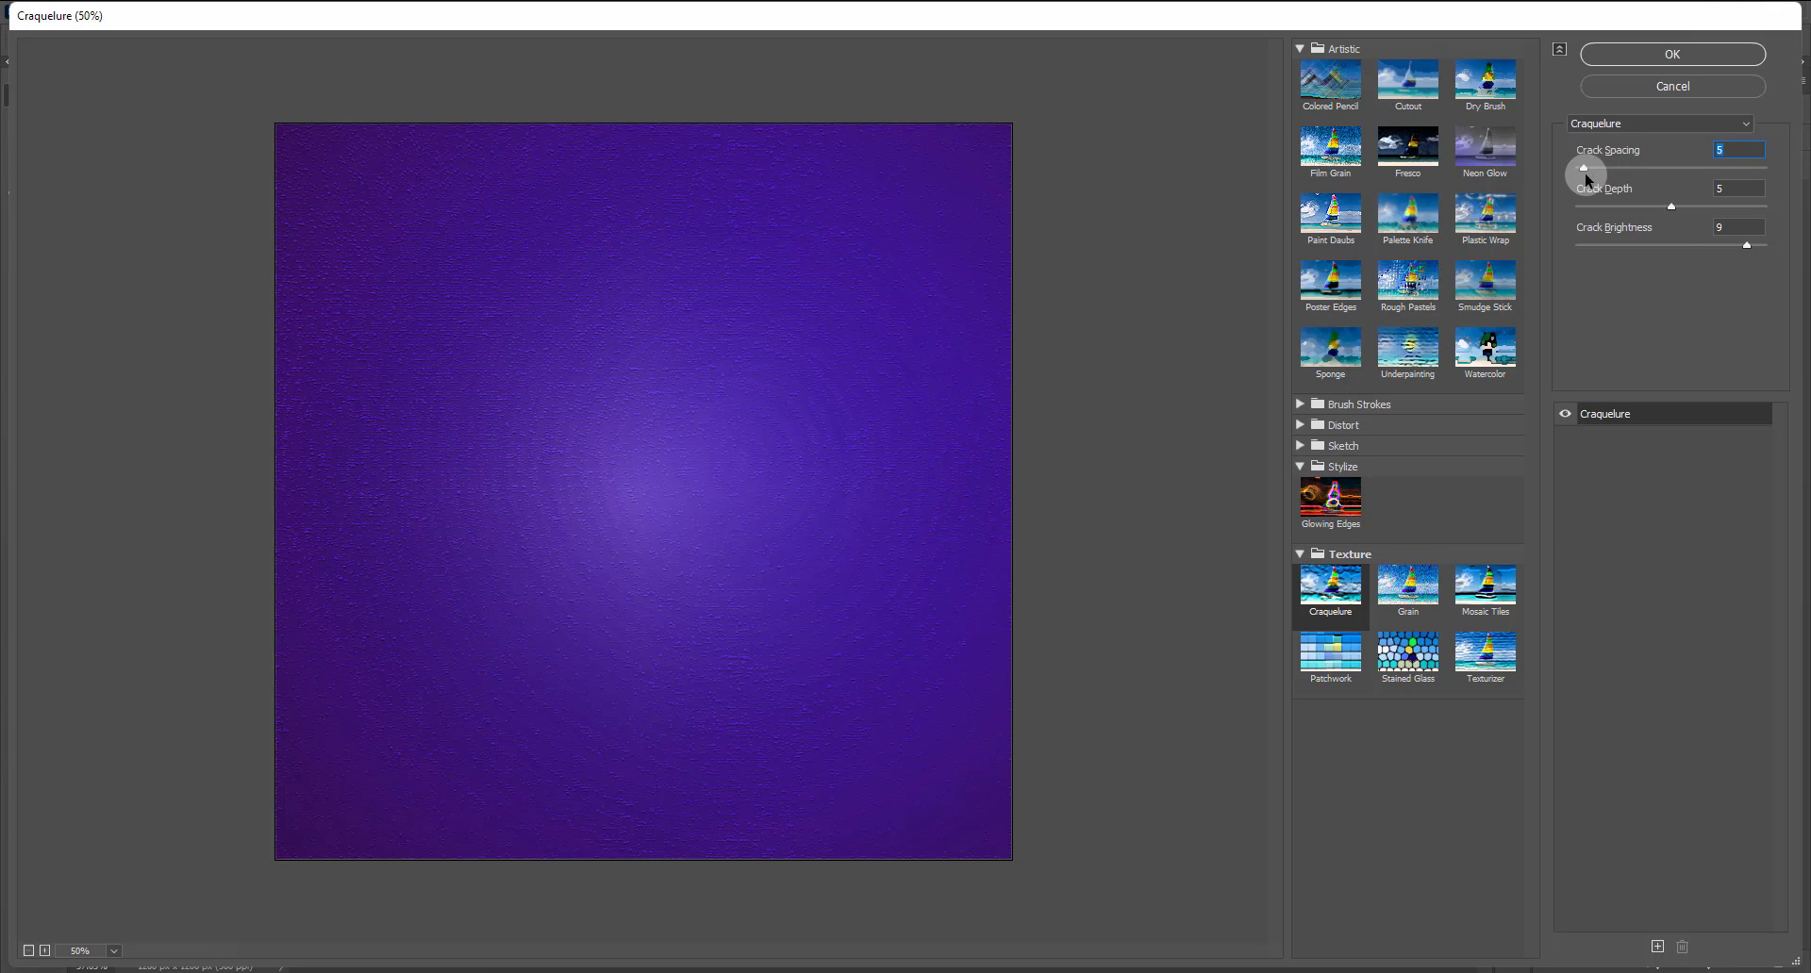
click(1672, 246)
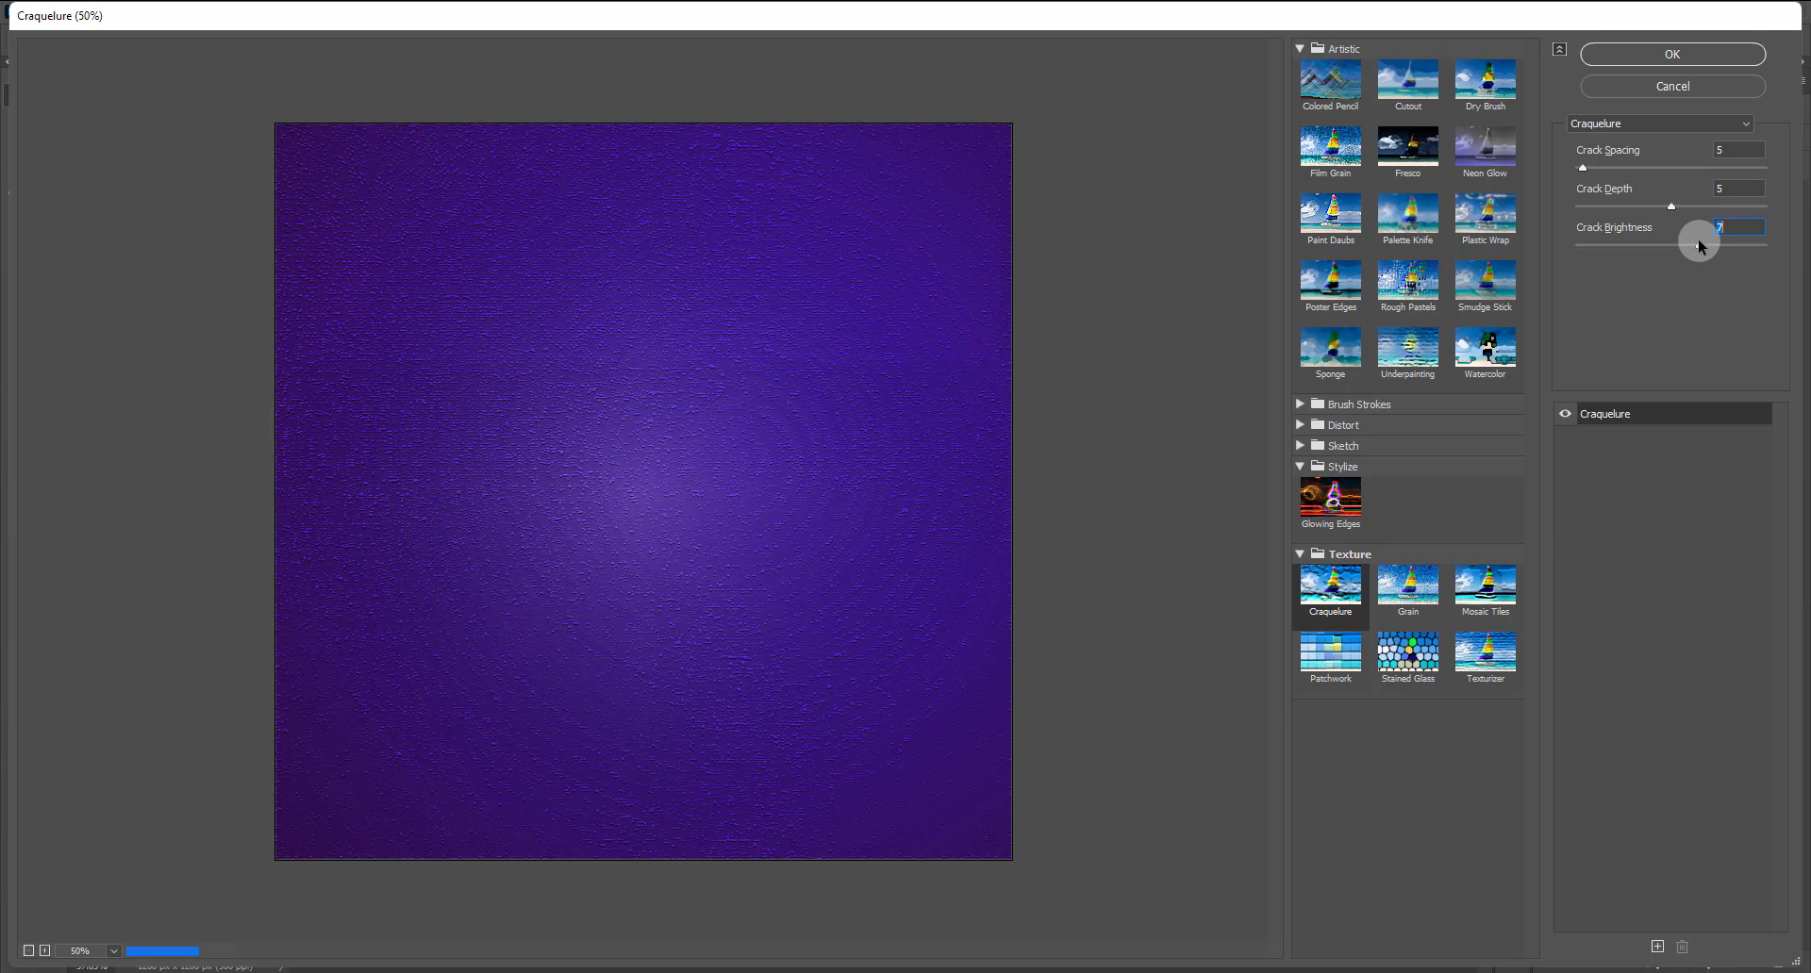
click(1620, 206)
click(1669, 54)
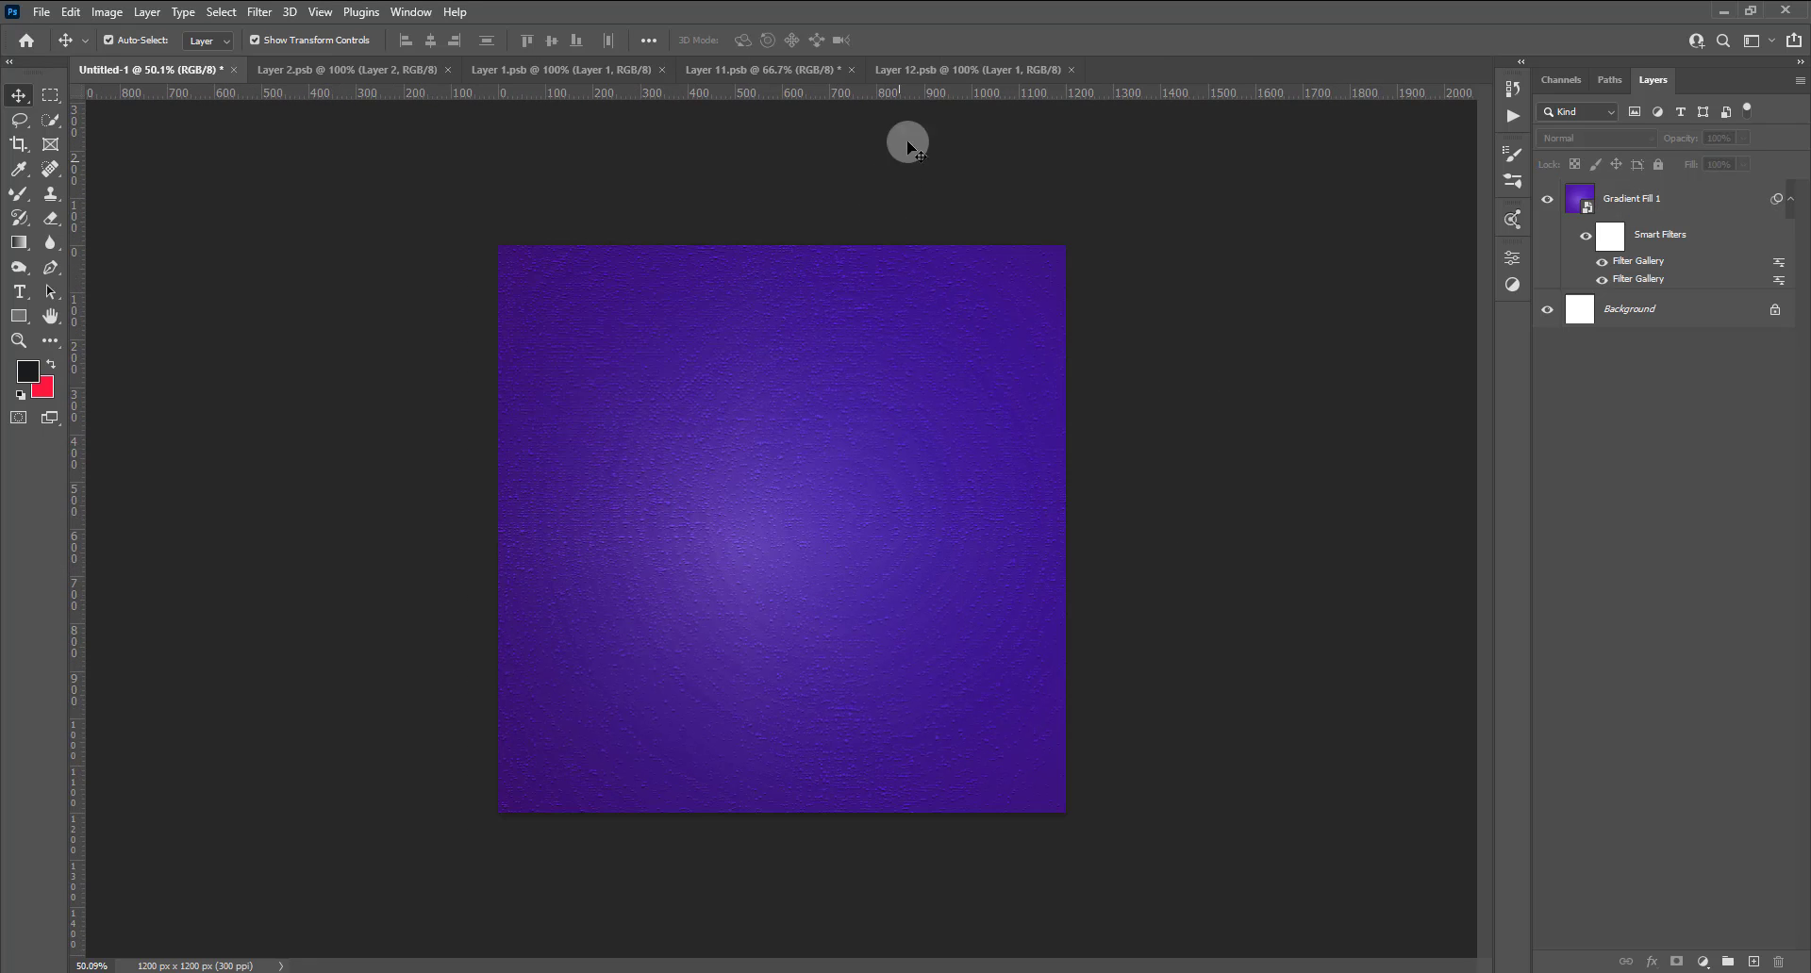
In the Layer 11 mandala document, hide Color Fill 1 and select mandala Layer 1.
click(913, 69)
click(760, 69)
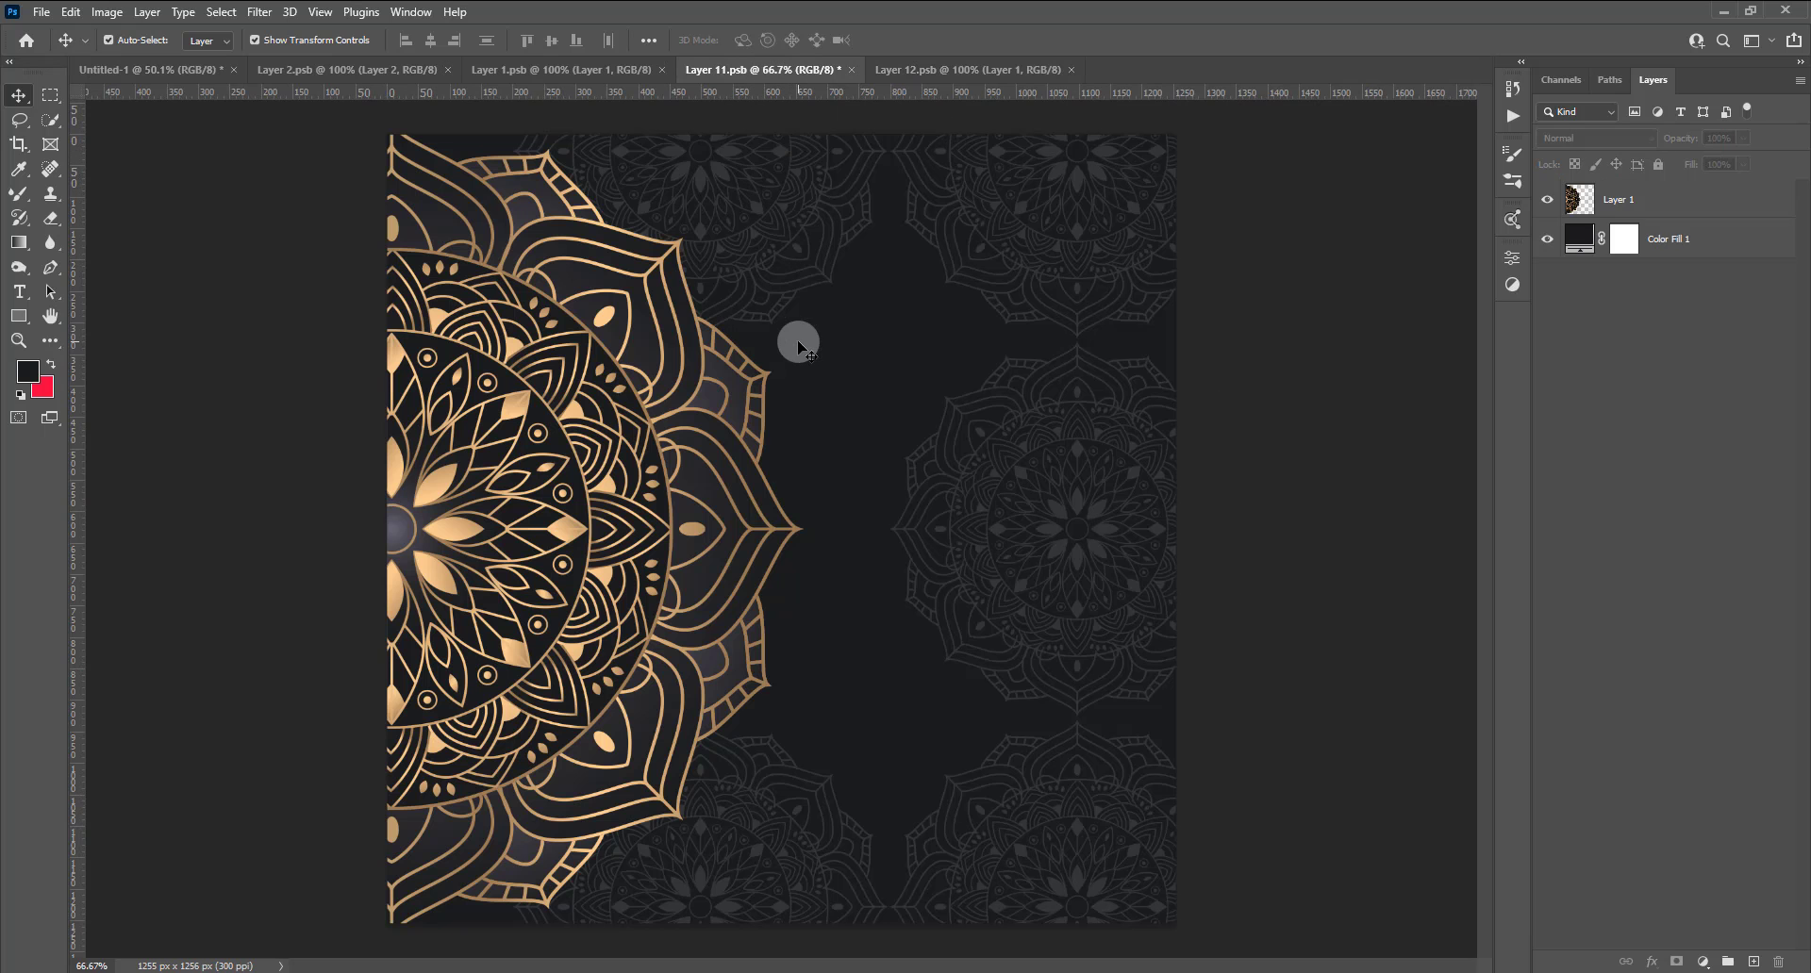
click(792, 396)
scroll(789, 443, down, 2)
click(1547, 240)
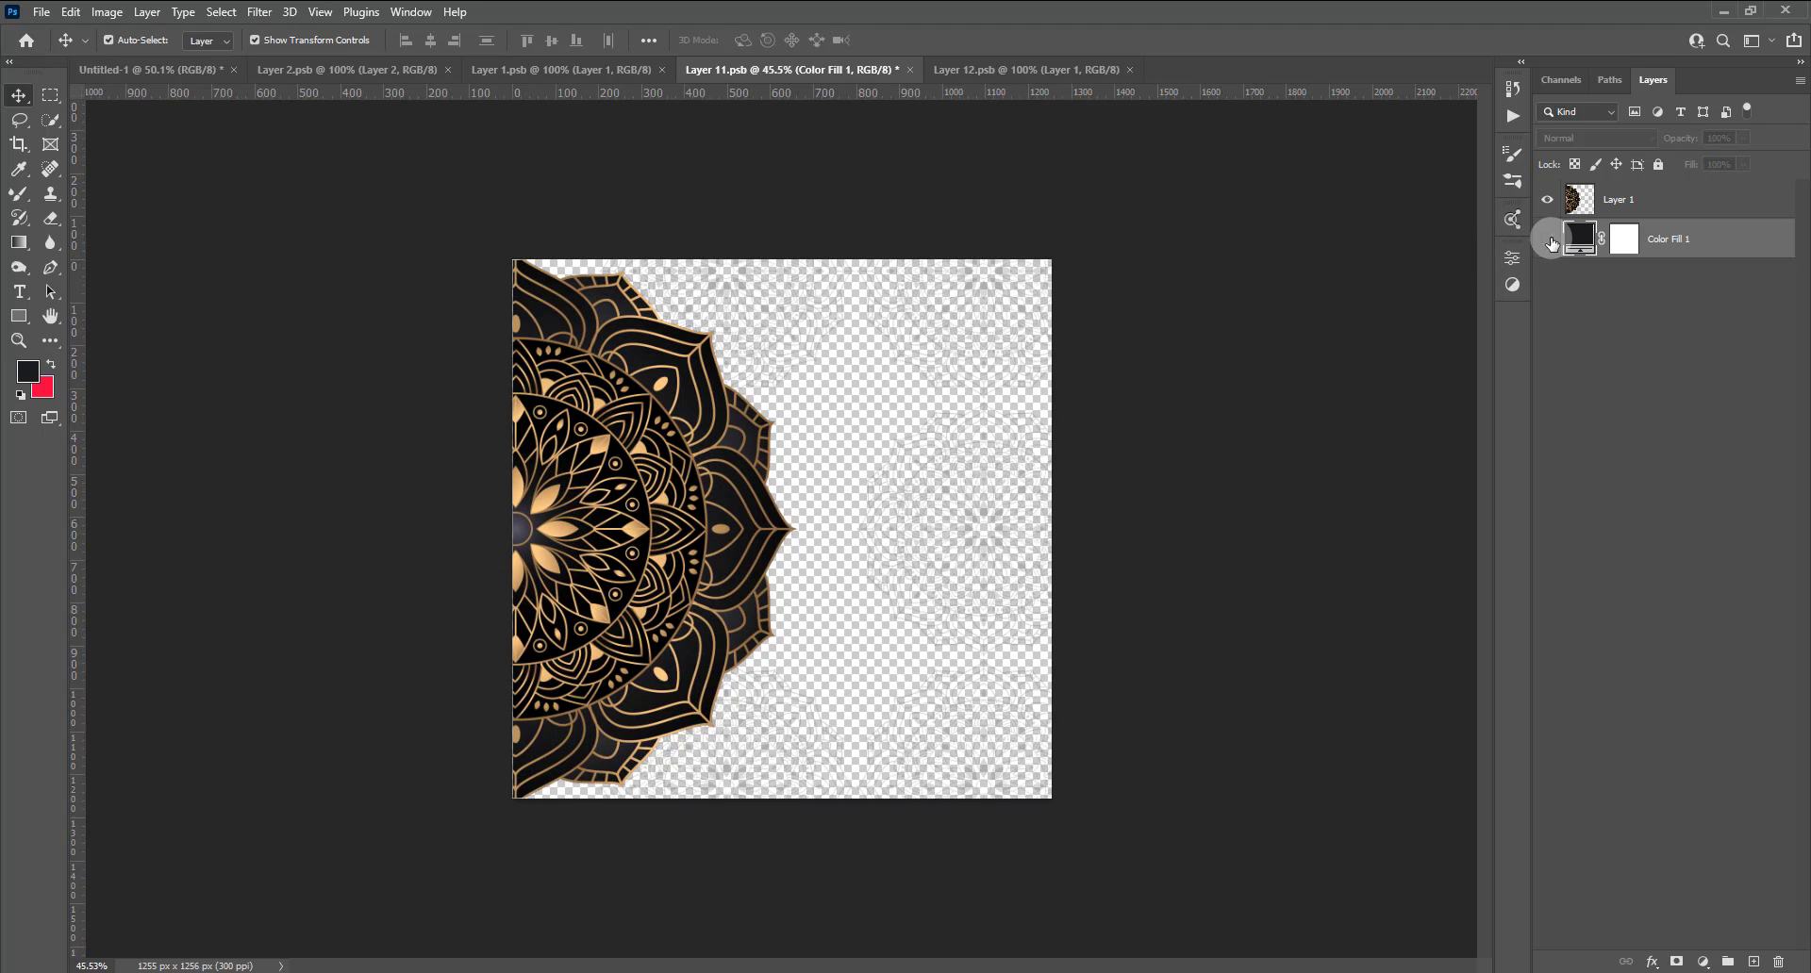
click(1547, 240)
click(1657, 193)
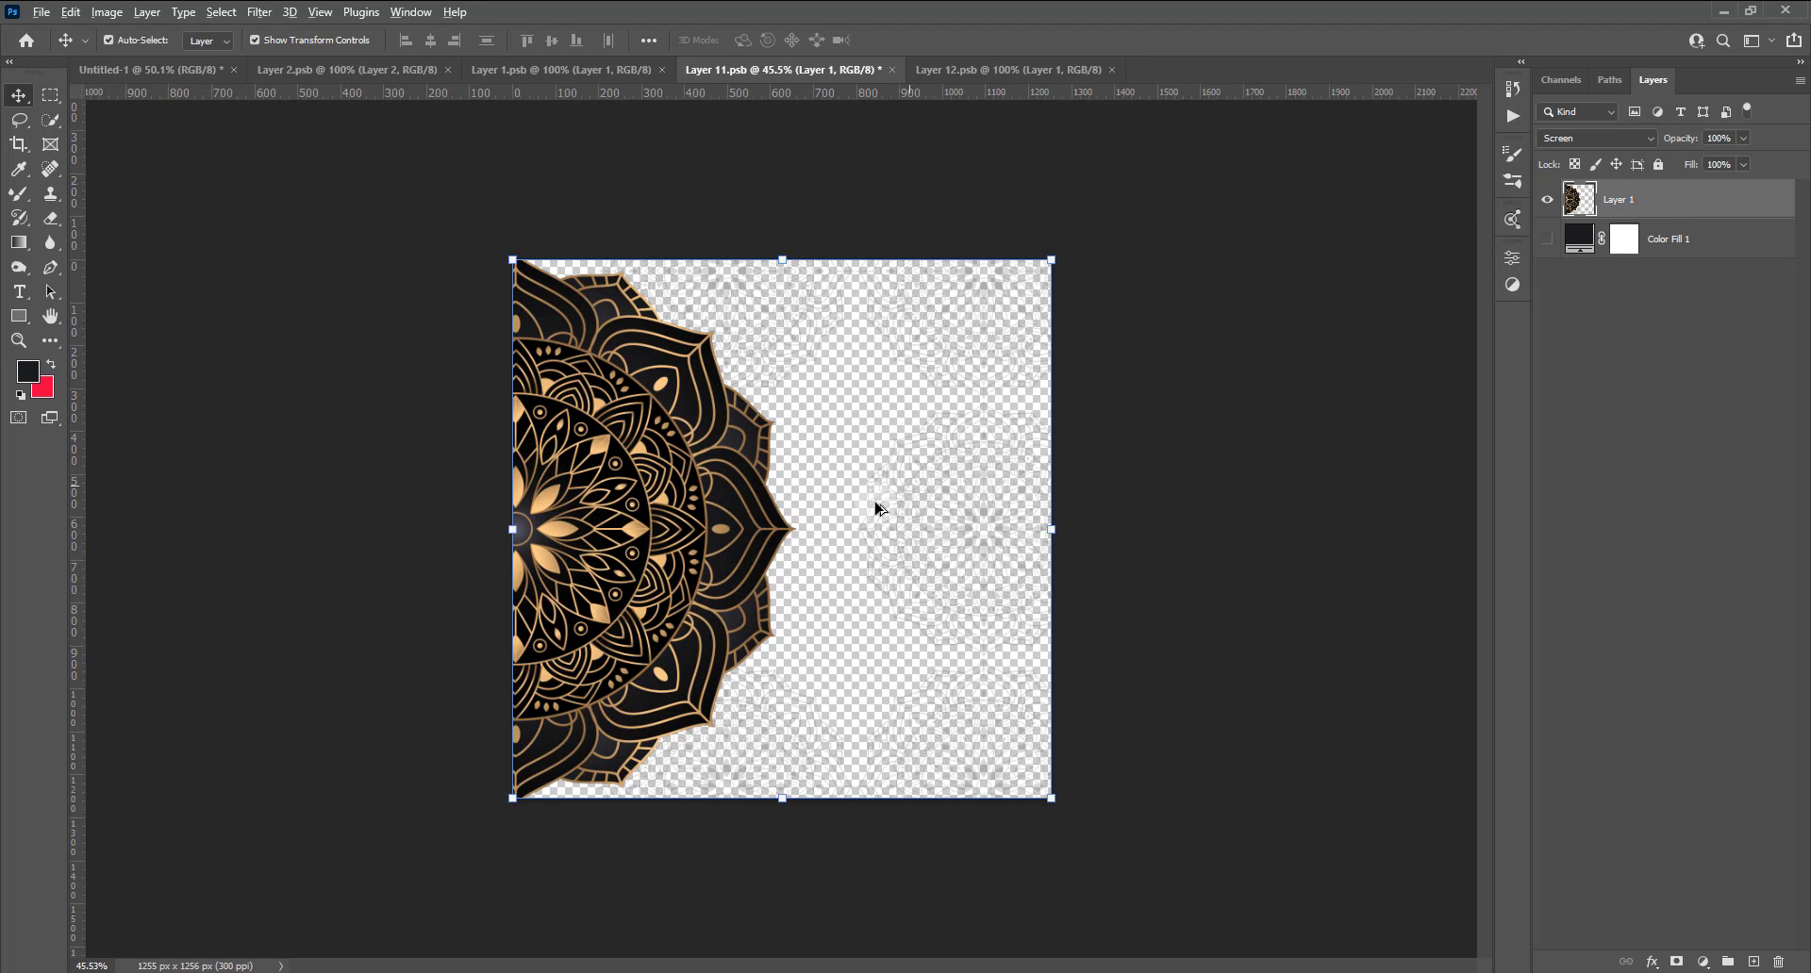
scroll(782, 528, up, 3)
scroll(783, 528, down, 2)
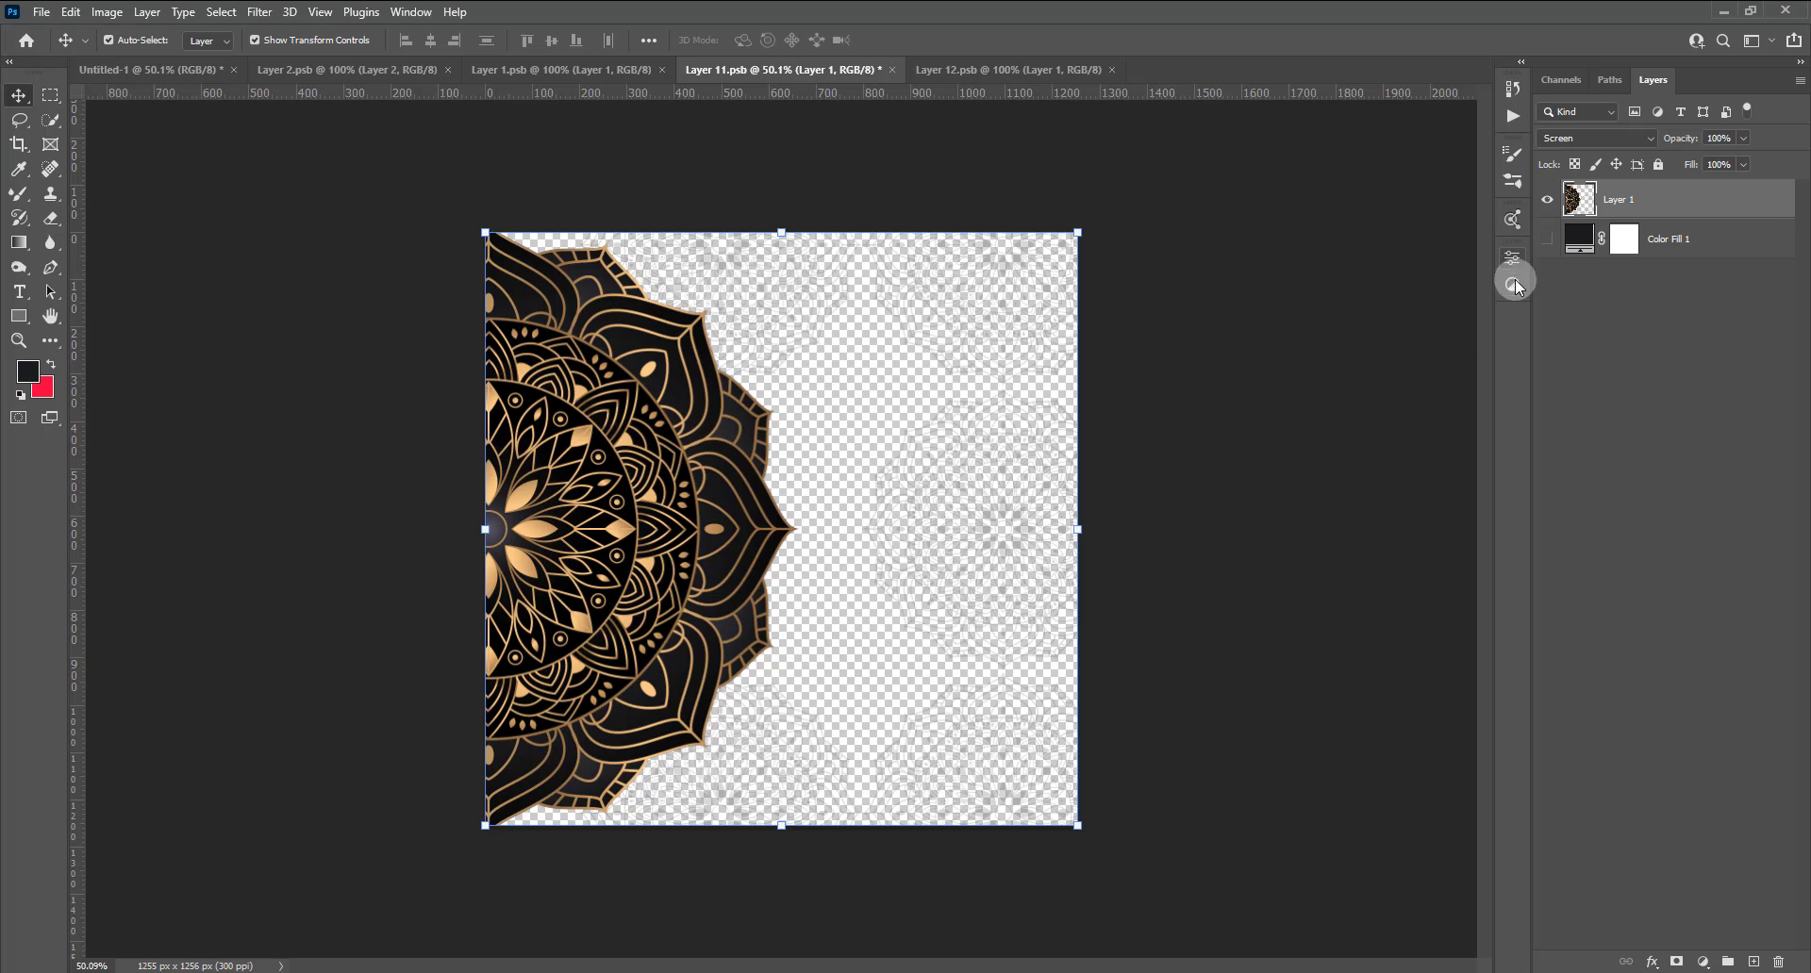
Copy the mandala into Untitled-1, rotate it 90° and scale it to the canvas width.
mouse_move(335, 91)
mouse_down()
mouse_move(161, 72)
mouse_move(732, 472)
mouse_move(923, 582)
mouse_up()
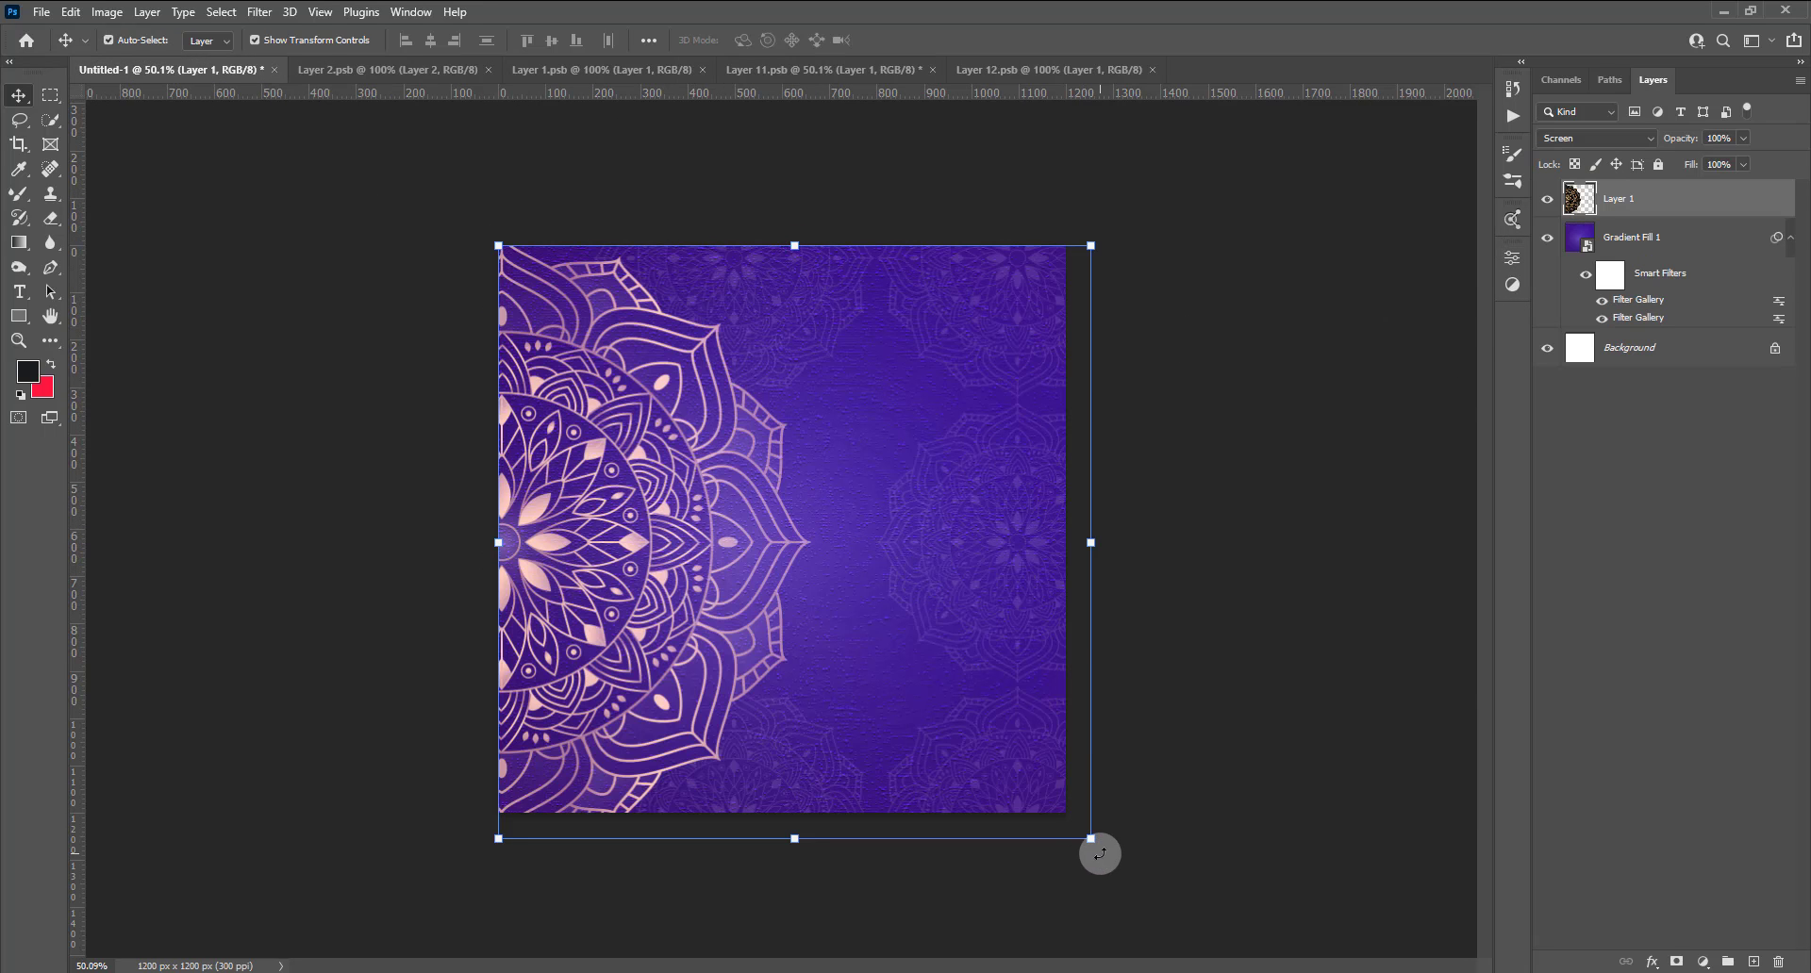
mouse_move(1100, 853)
mouse_down()
mouse_move(626, 780)
mouse_move(569, 747)
mouse_up()
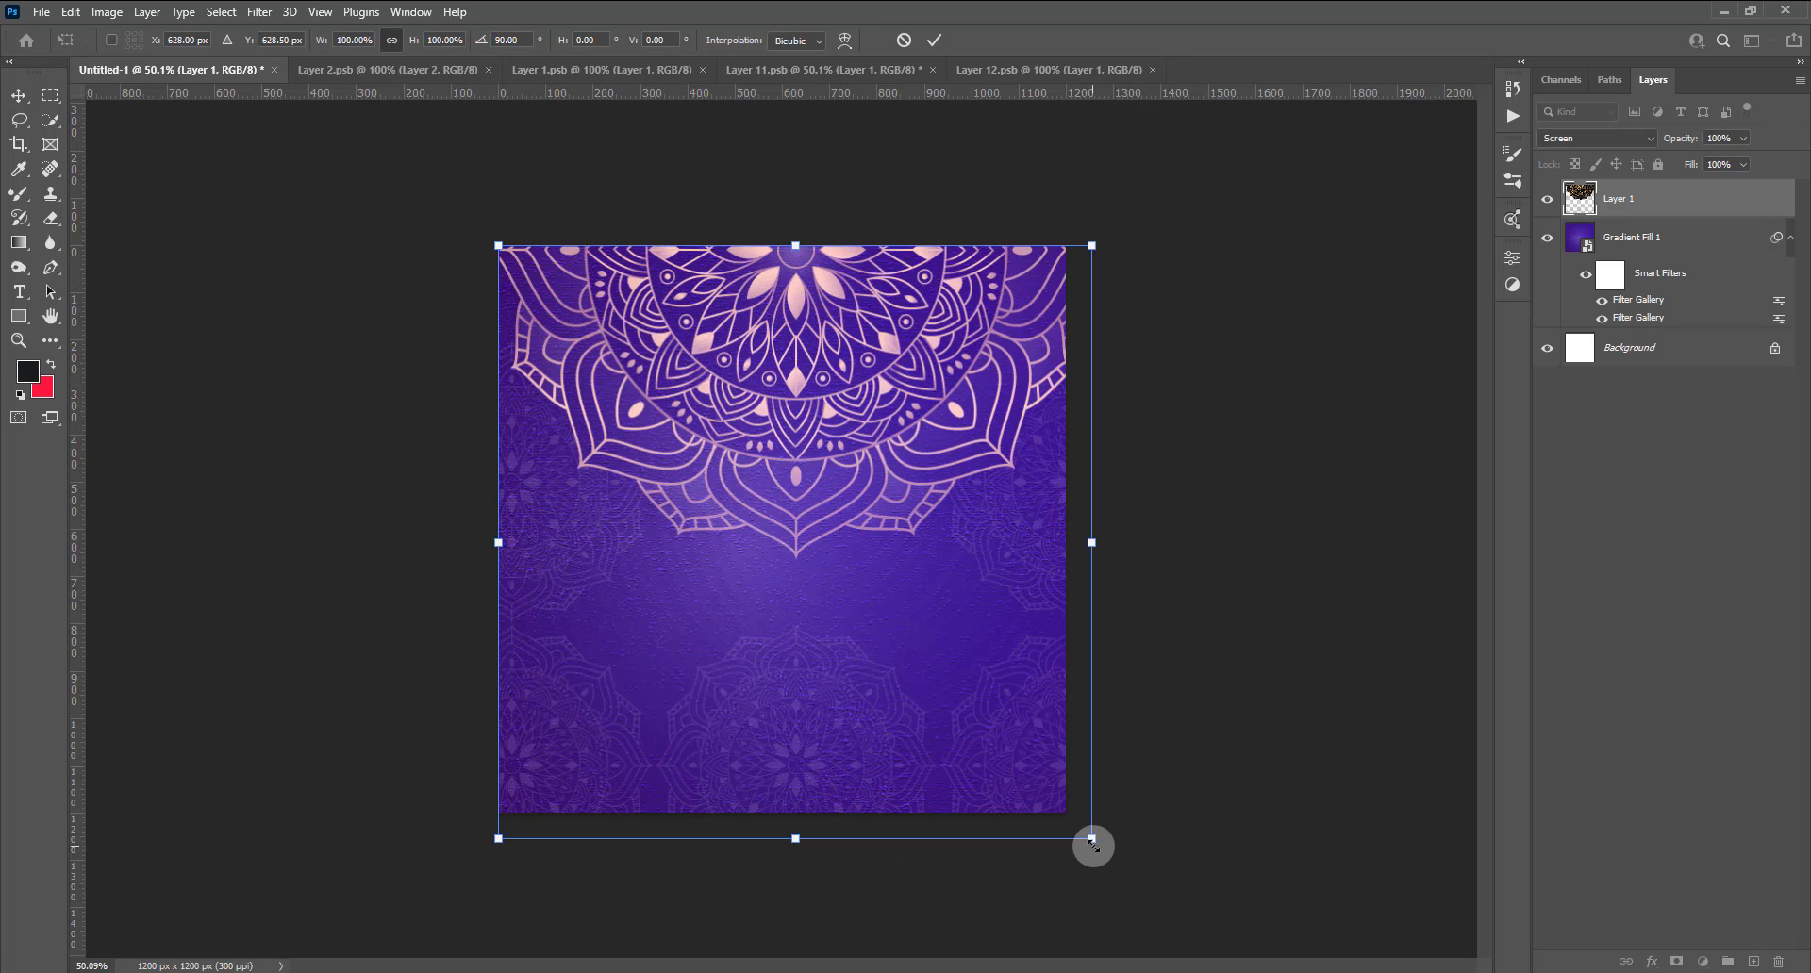
drag(1092, 843, 1072, 820)
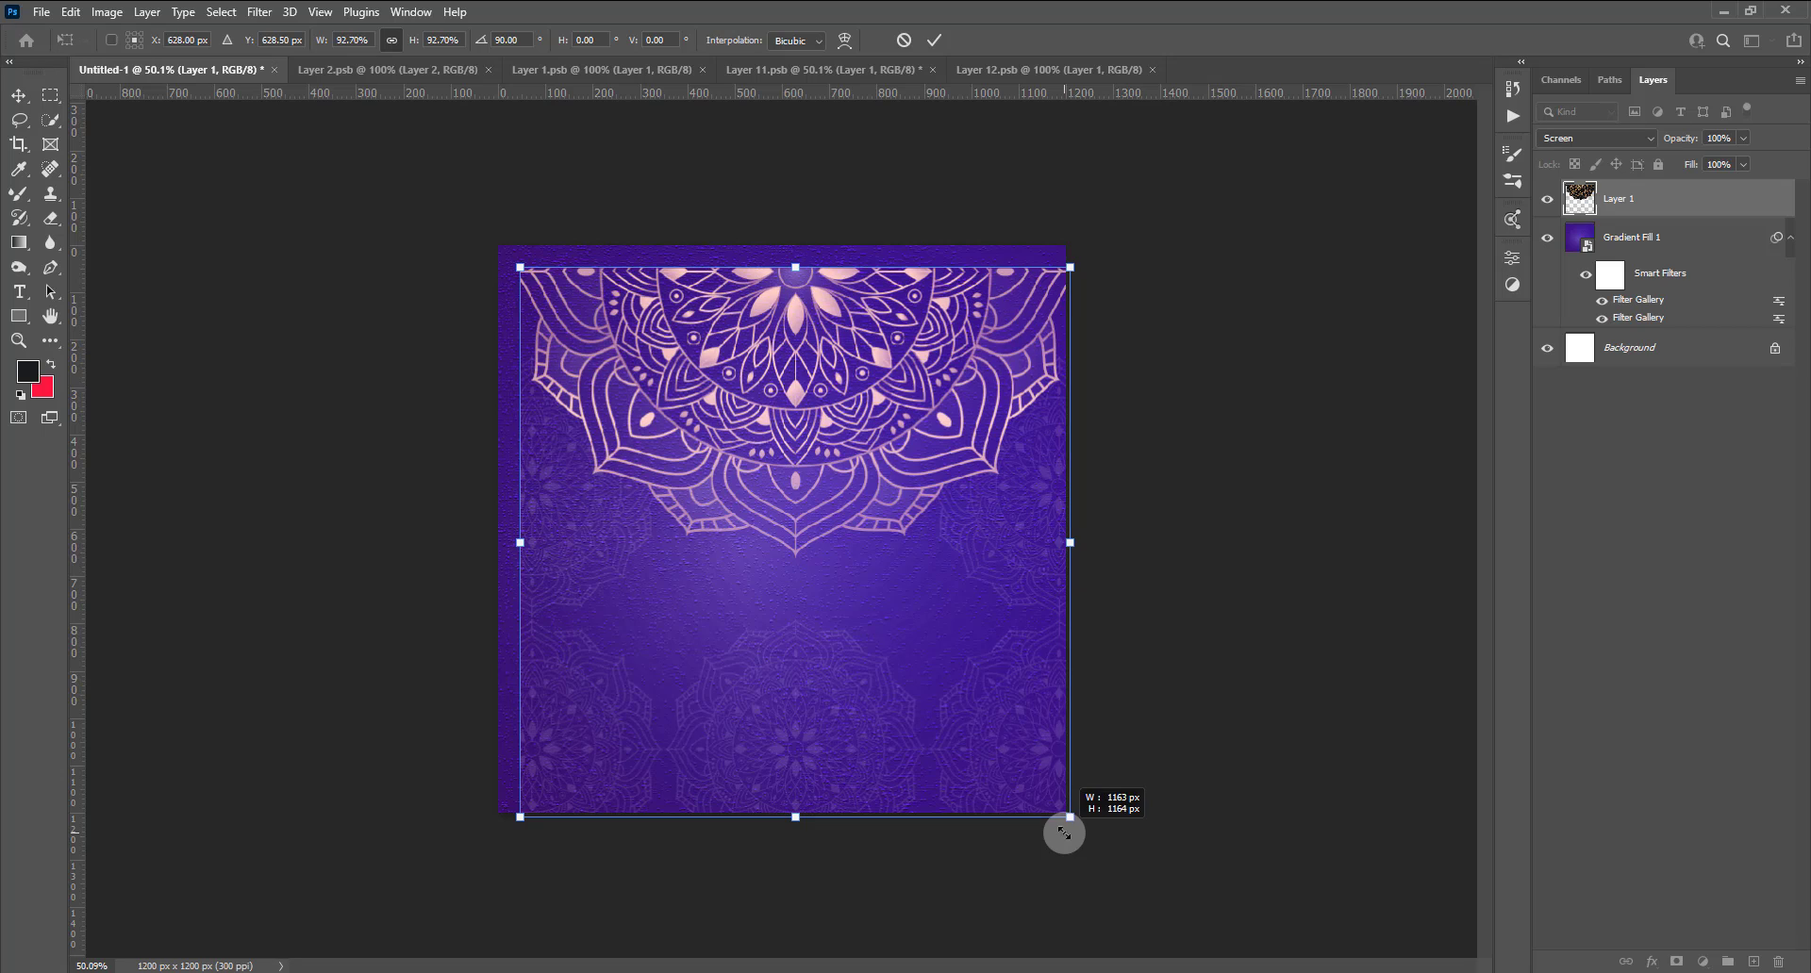
drag(834, 500, 811, 478)
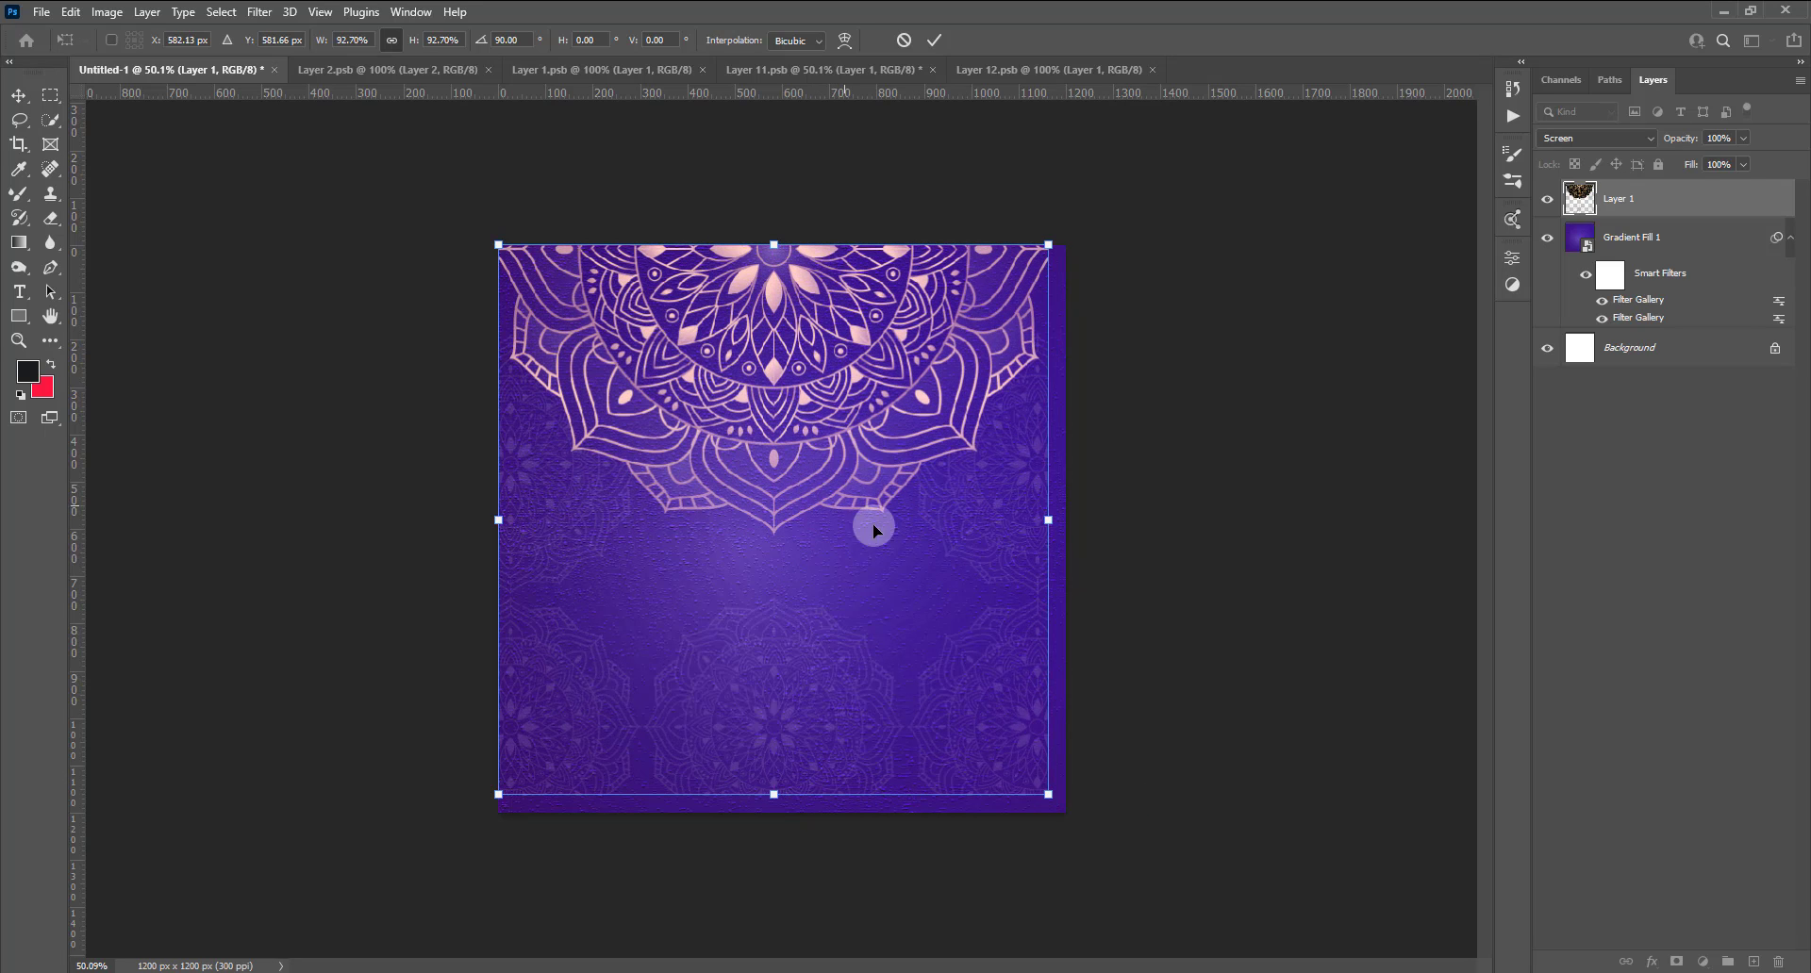
drag(1048, 793, 1049, 823)
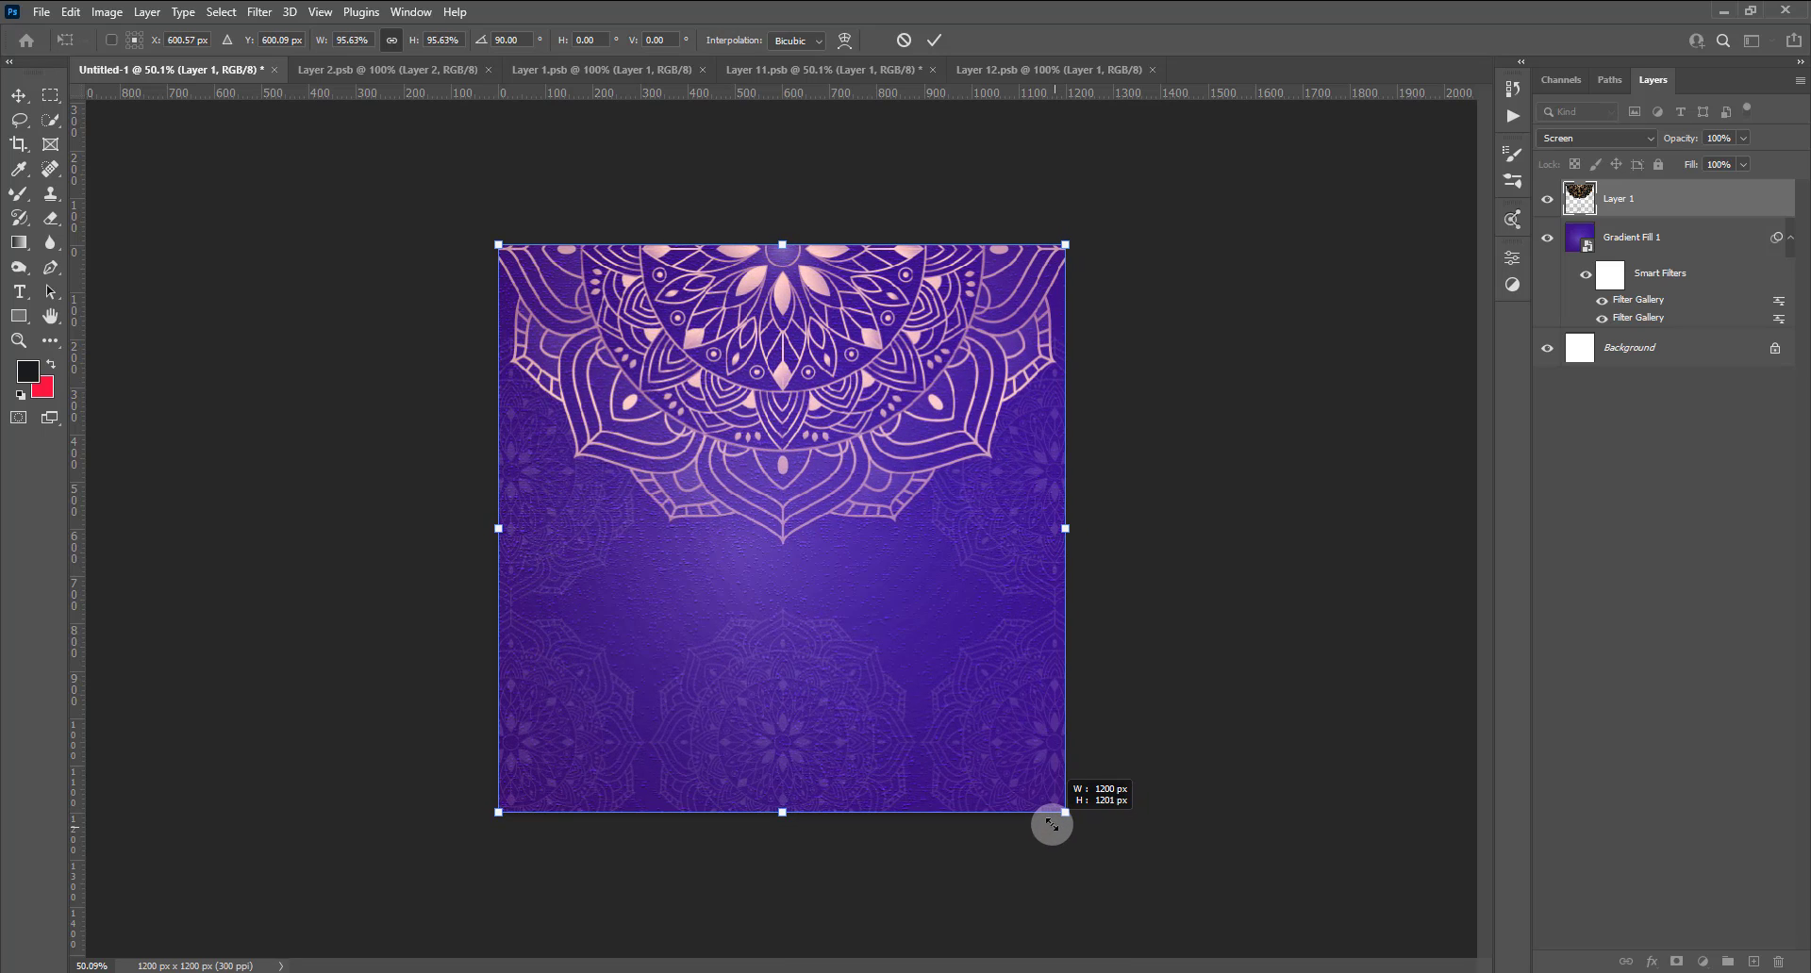
click(934, 39)
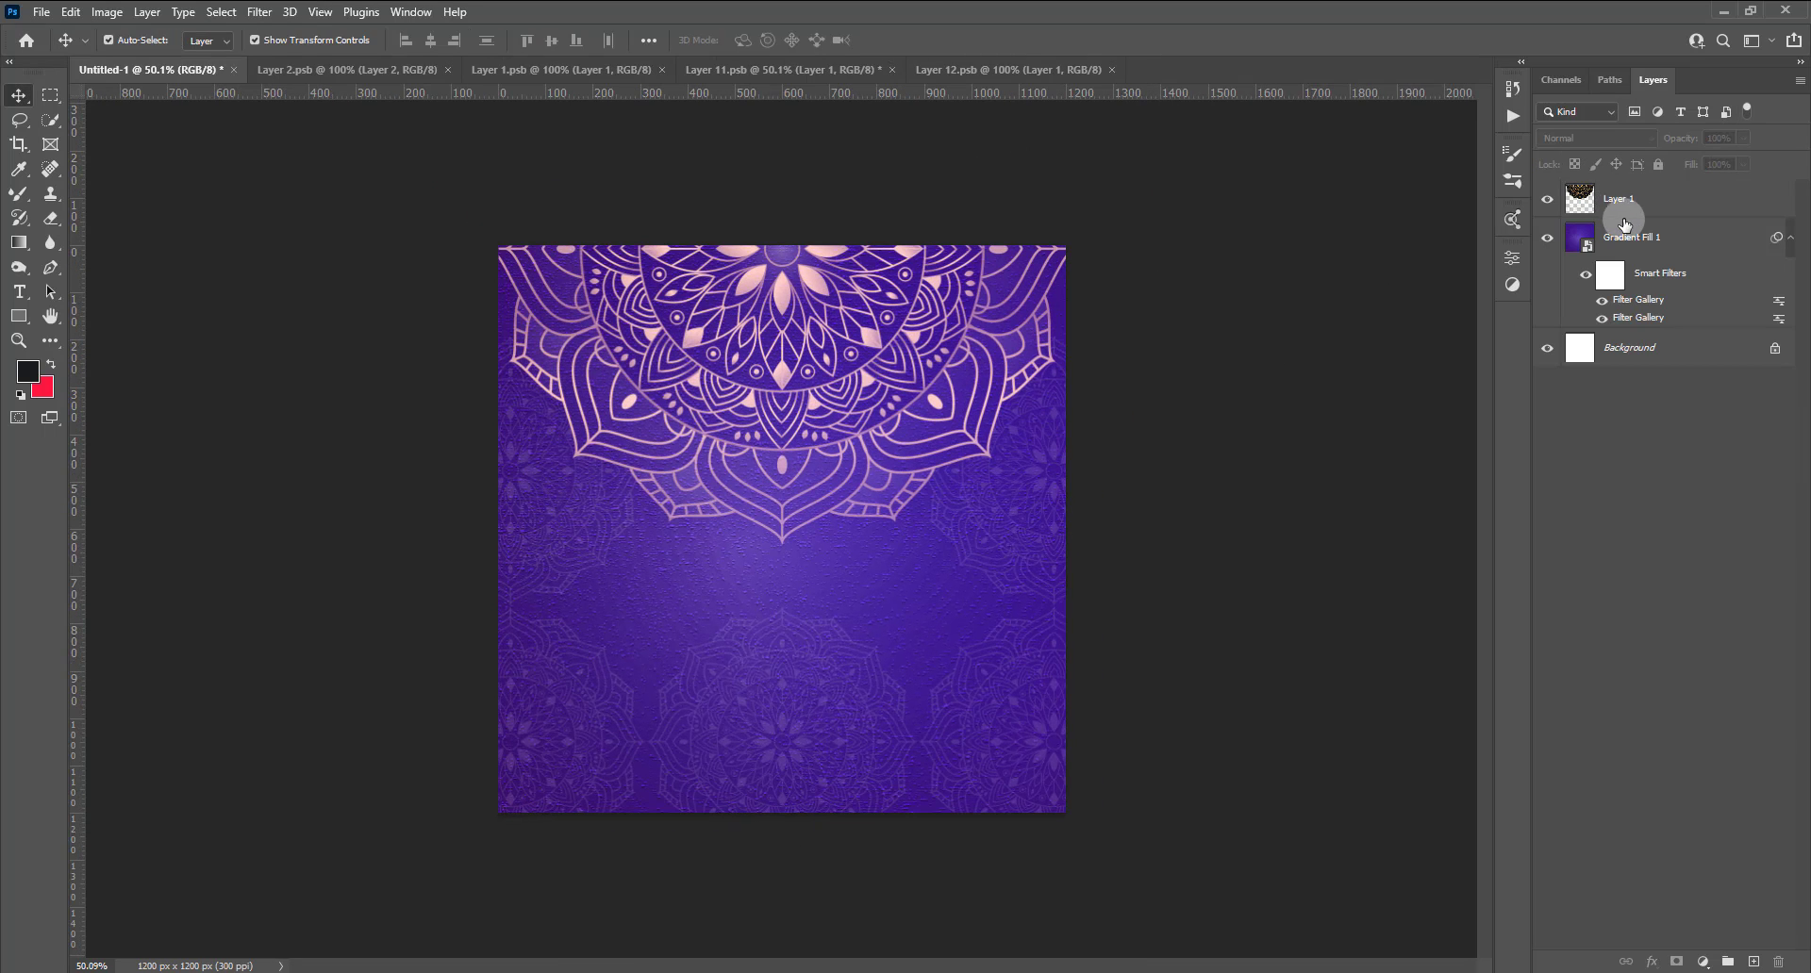
Nudge the mandala Layer 1 opacity and zoom in and out to inspect the pattern.
click(1627, 208)
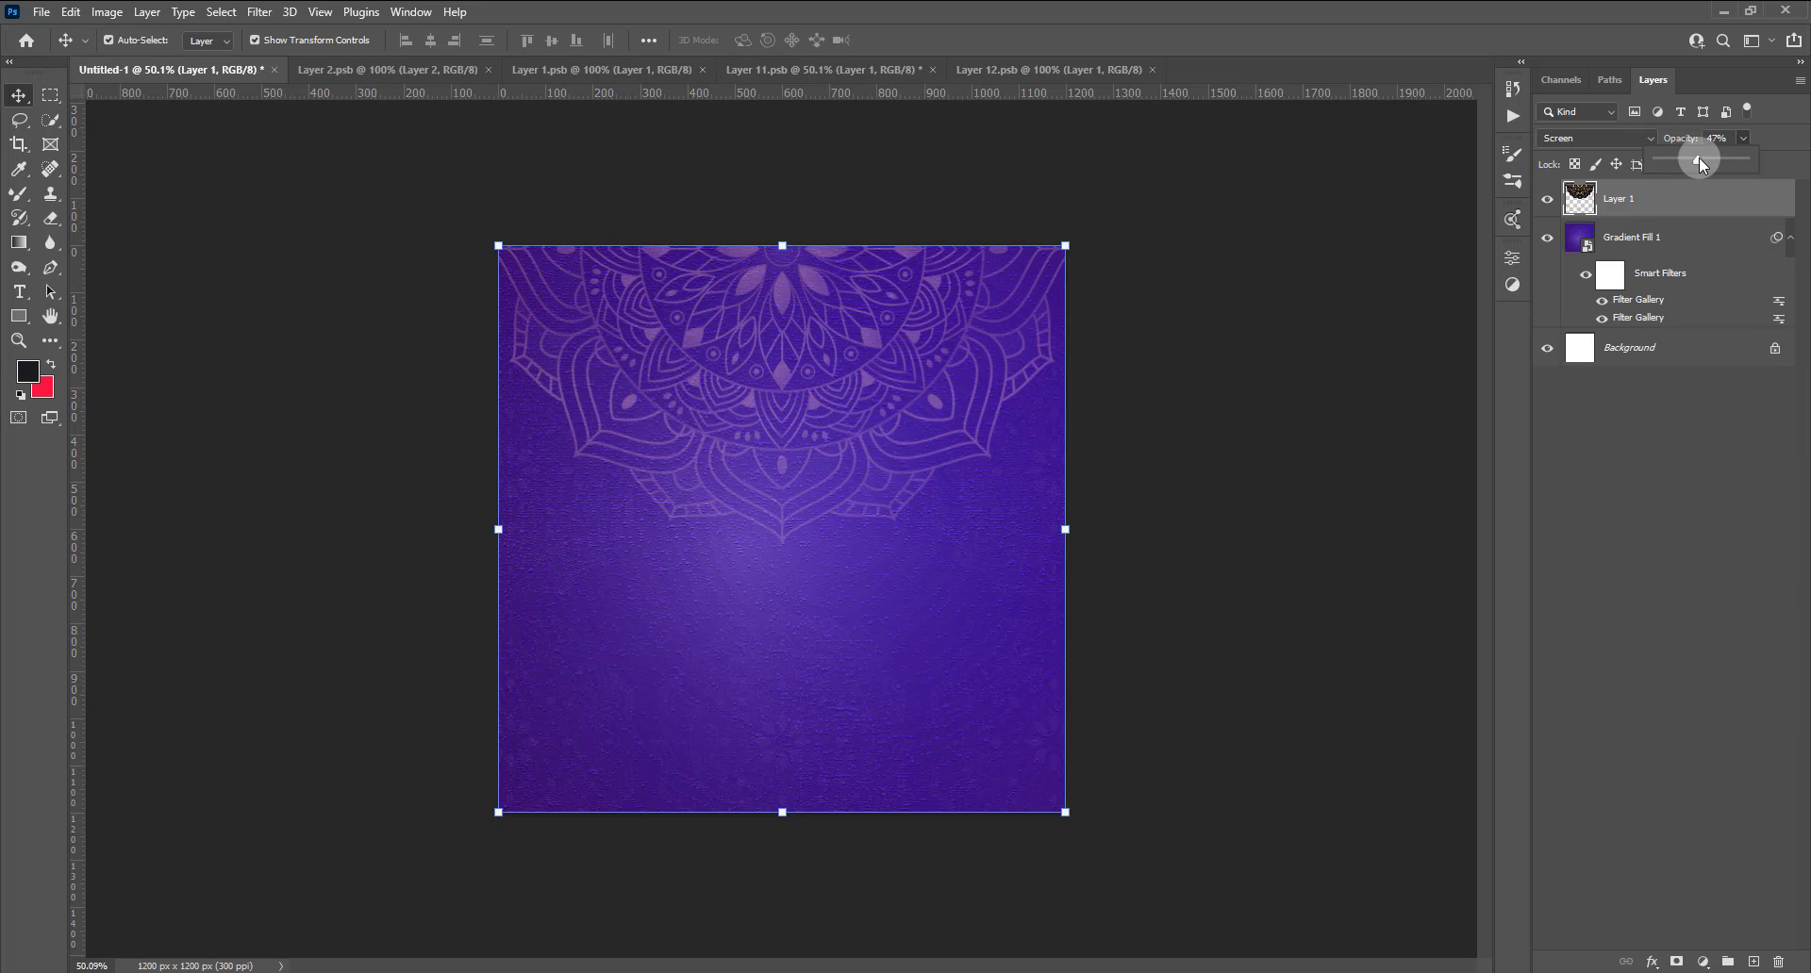
drag(1699, 158, 1709, 159)
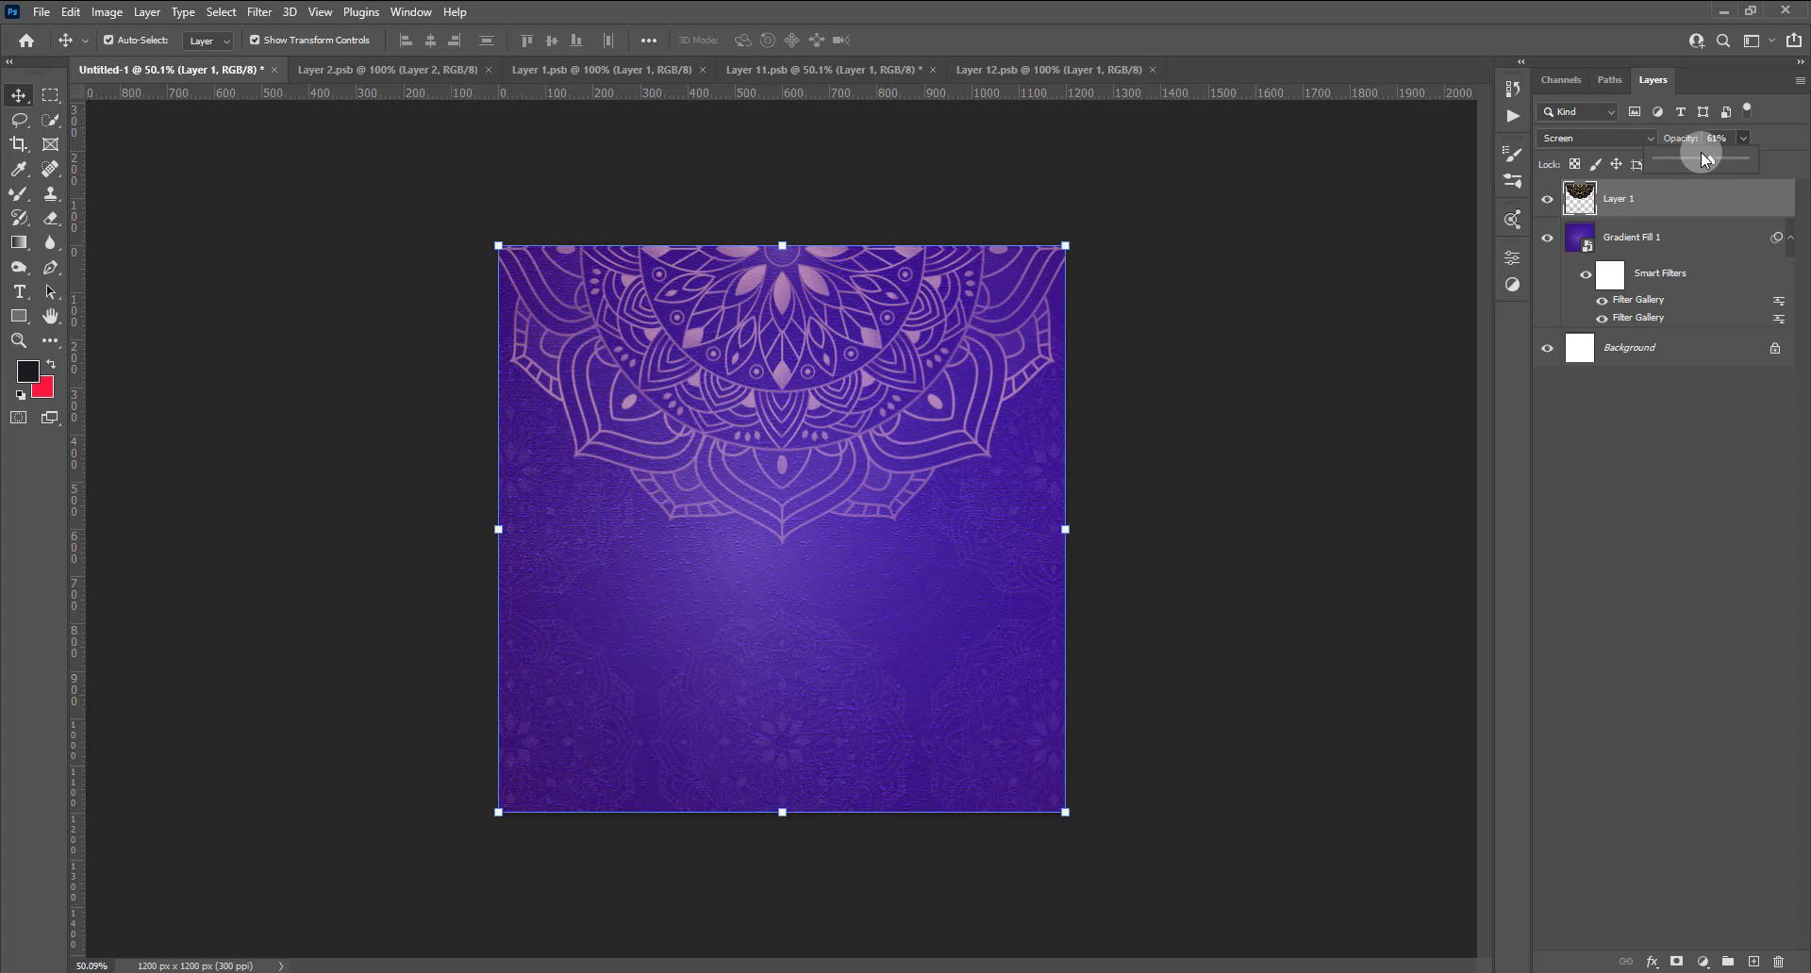
click(1305, 374)
key(ctrl+plus)
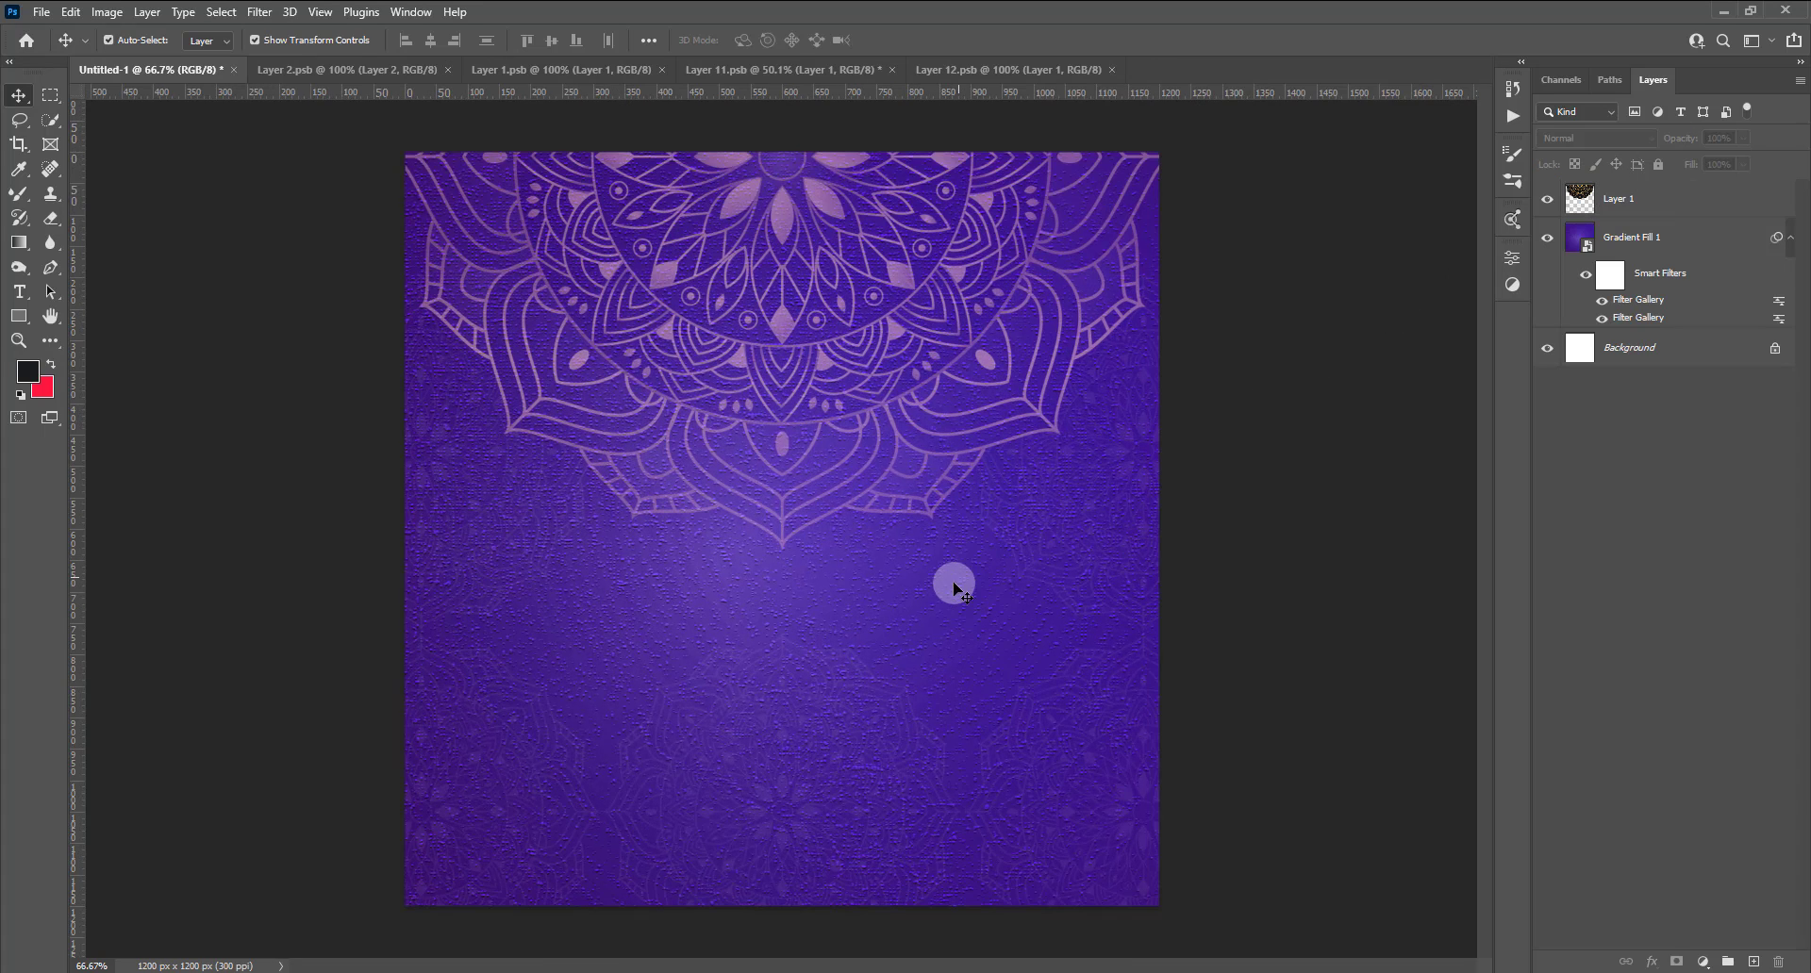
key(ctrl+minus)
Set mandala Layer 1 to 100% opacity with its fill lowered to about 46%.
click(1675, 209)
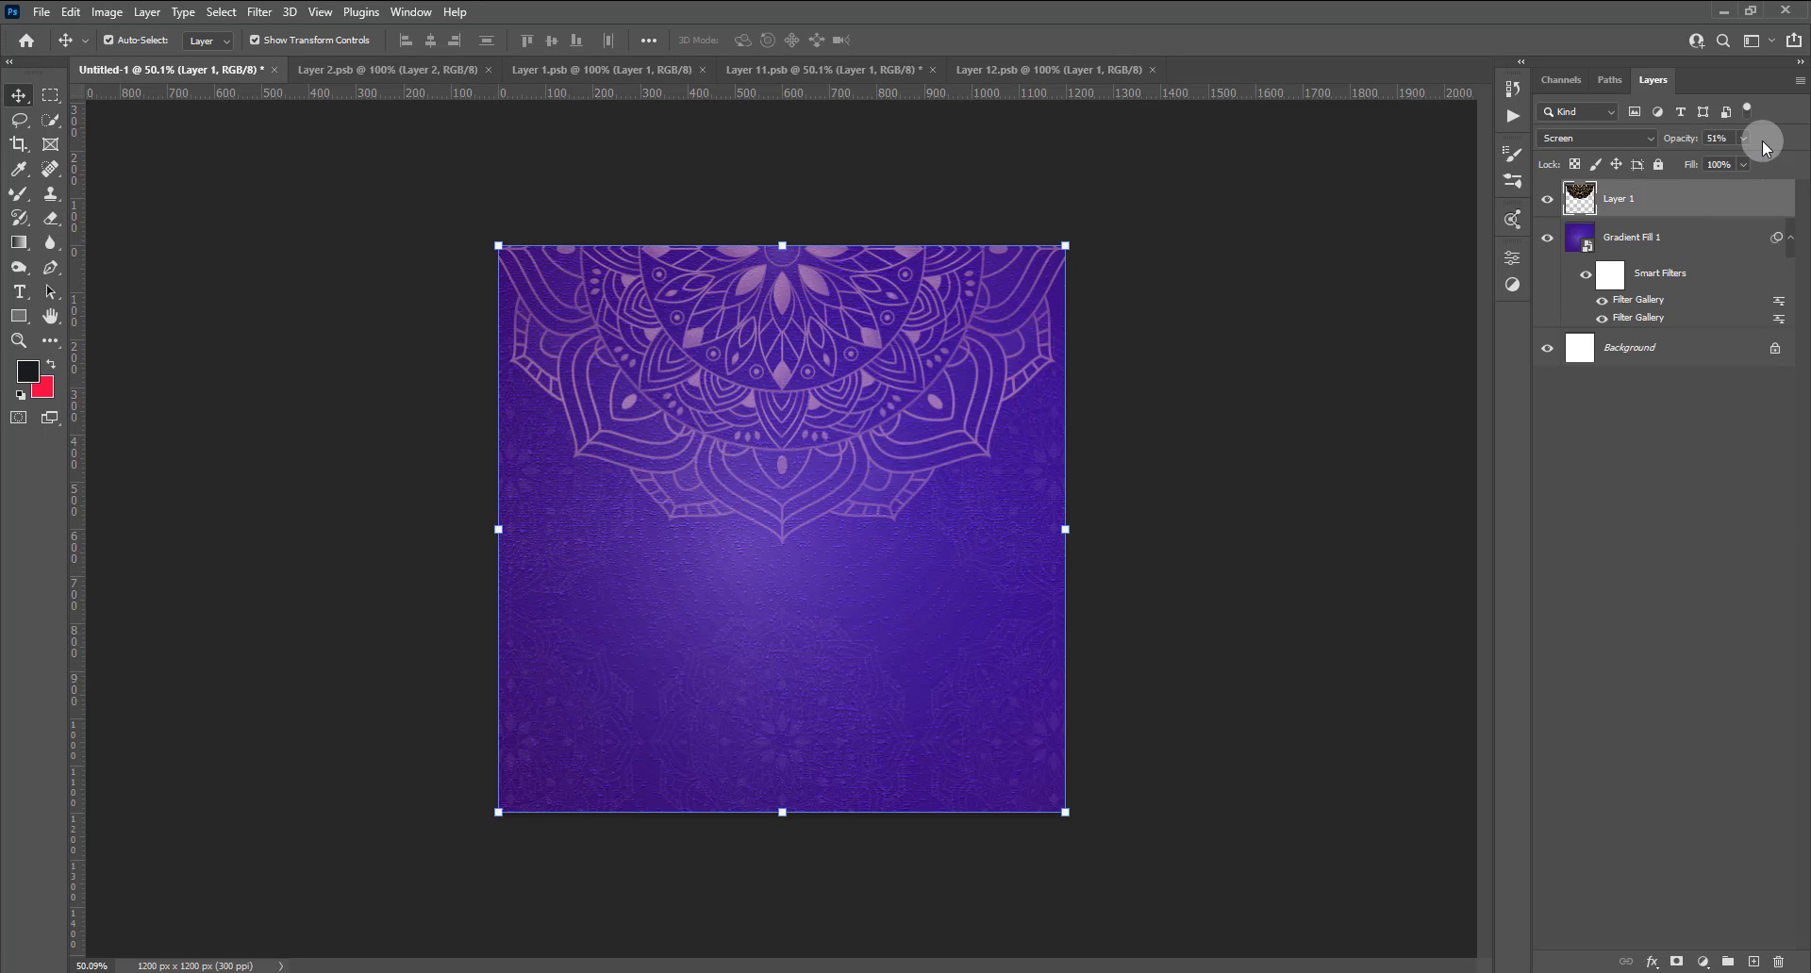
click(1743, 138)
click(1688, 209)
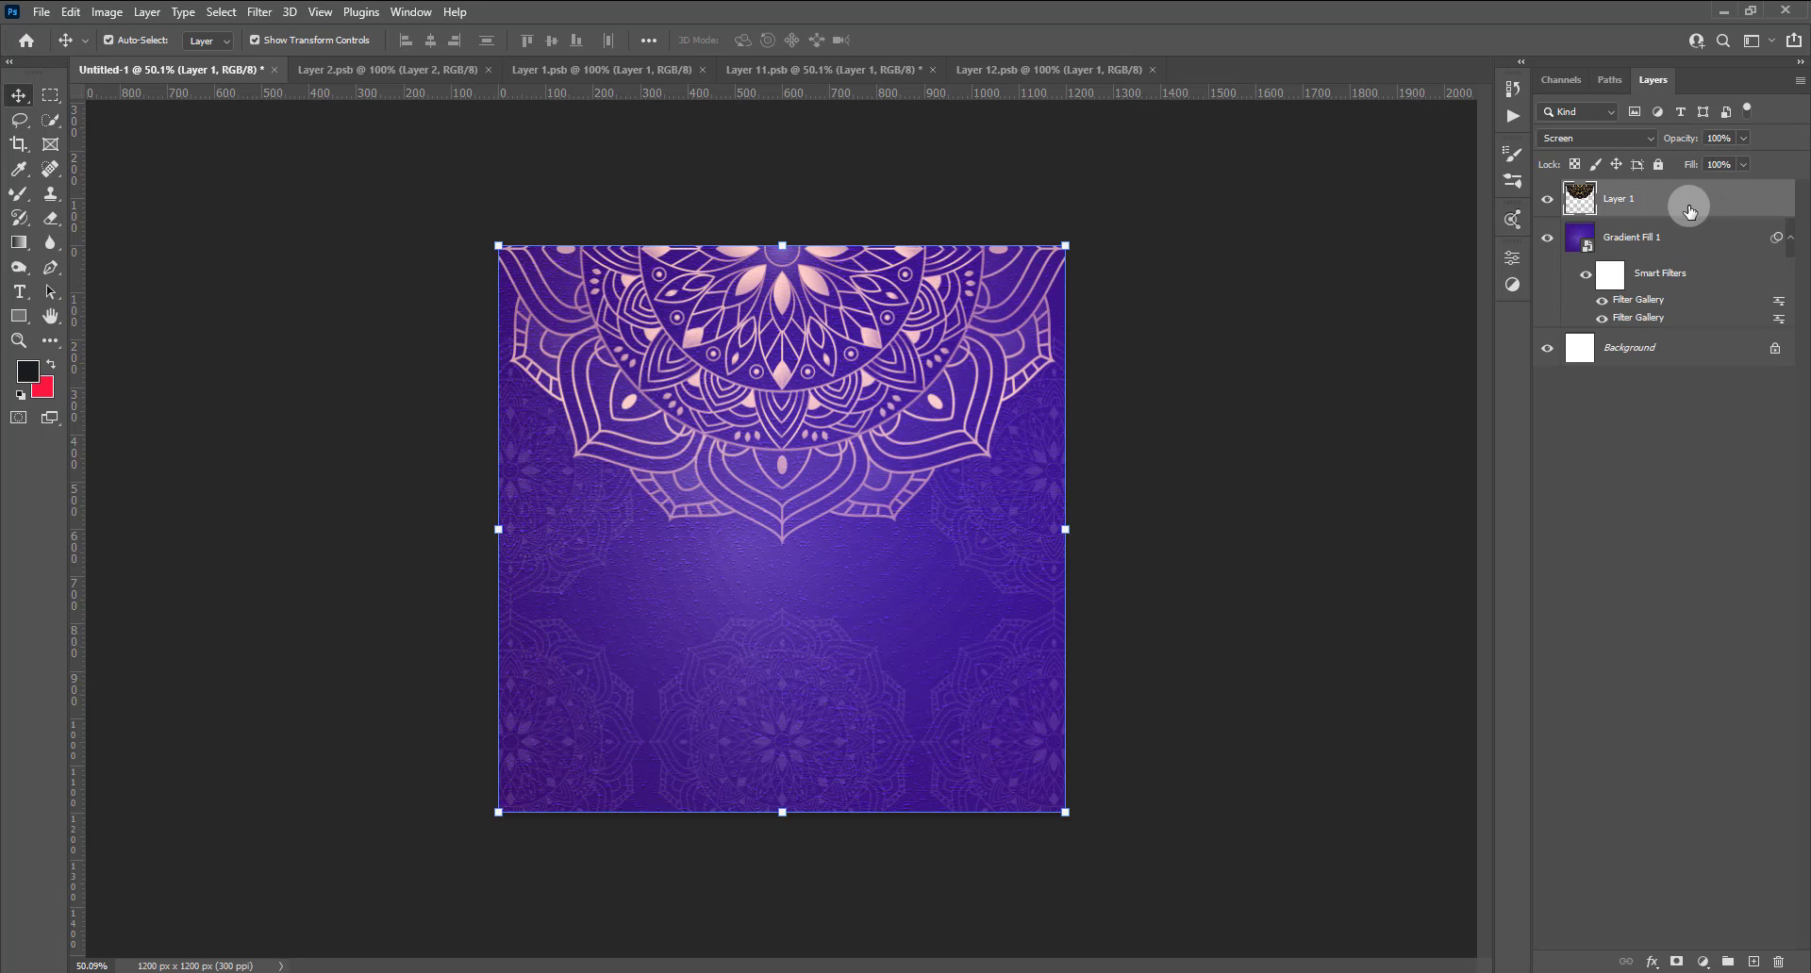
click(1746, 165)
click(1681, 188)
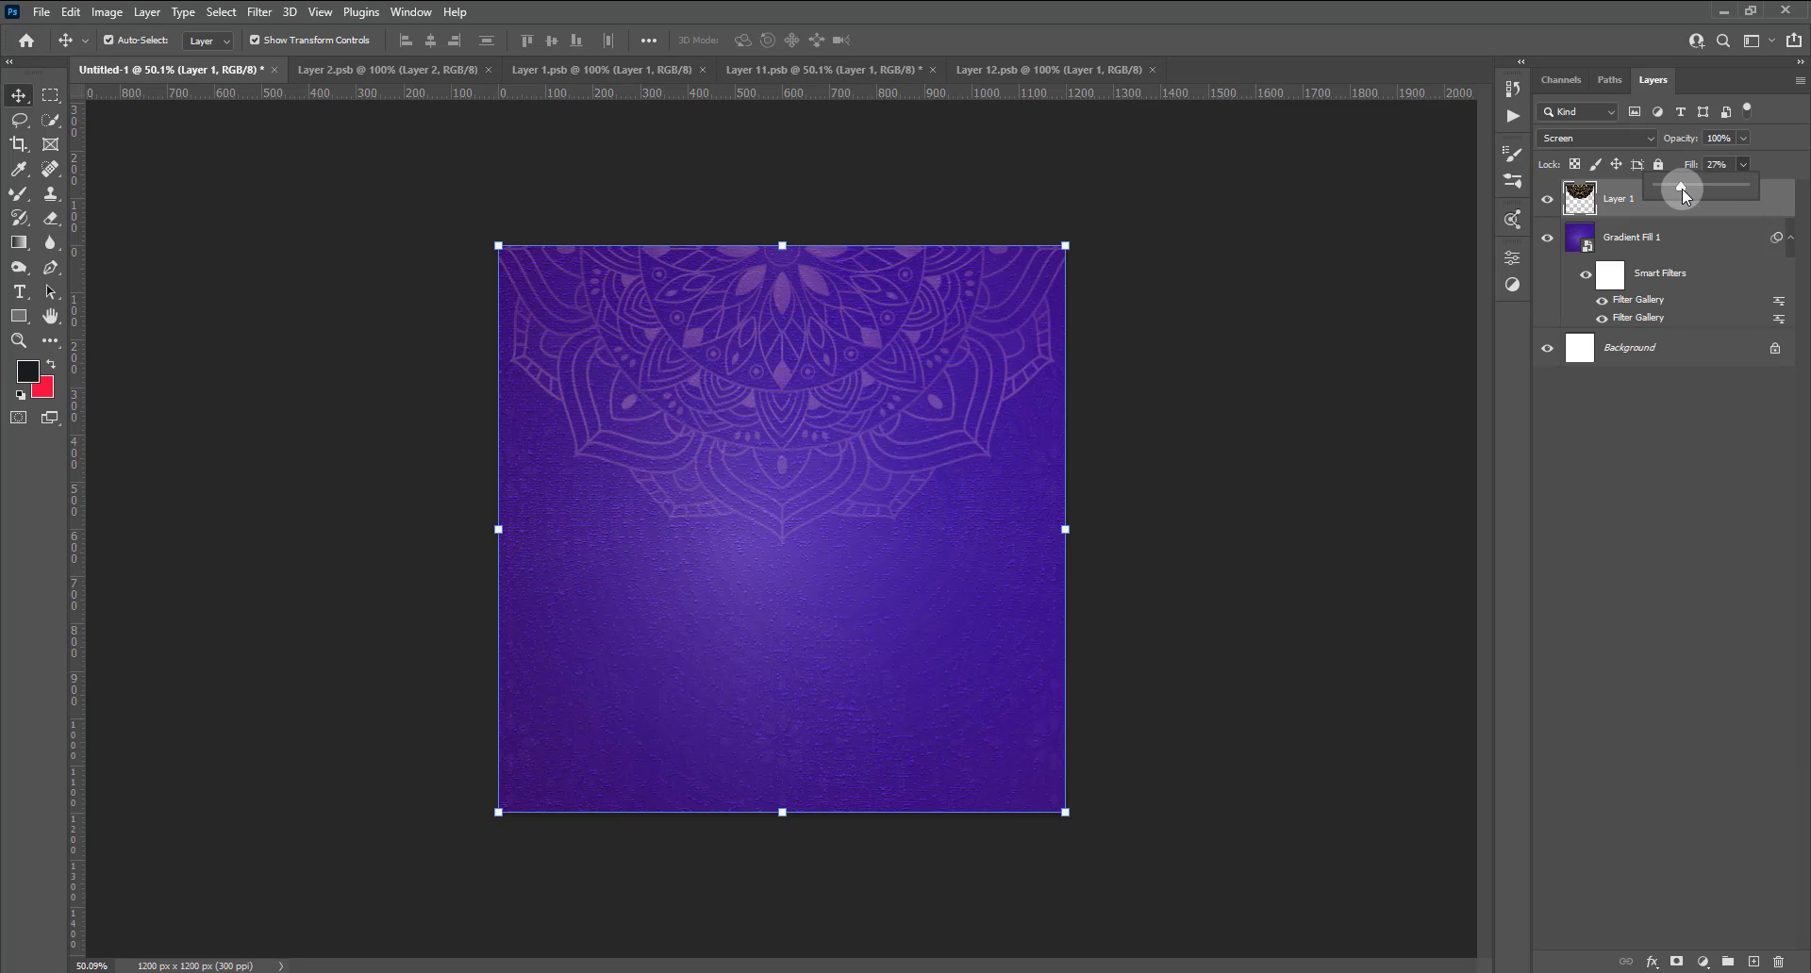
drag(1686, 191, 1696, 194)
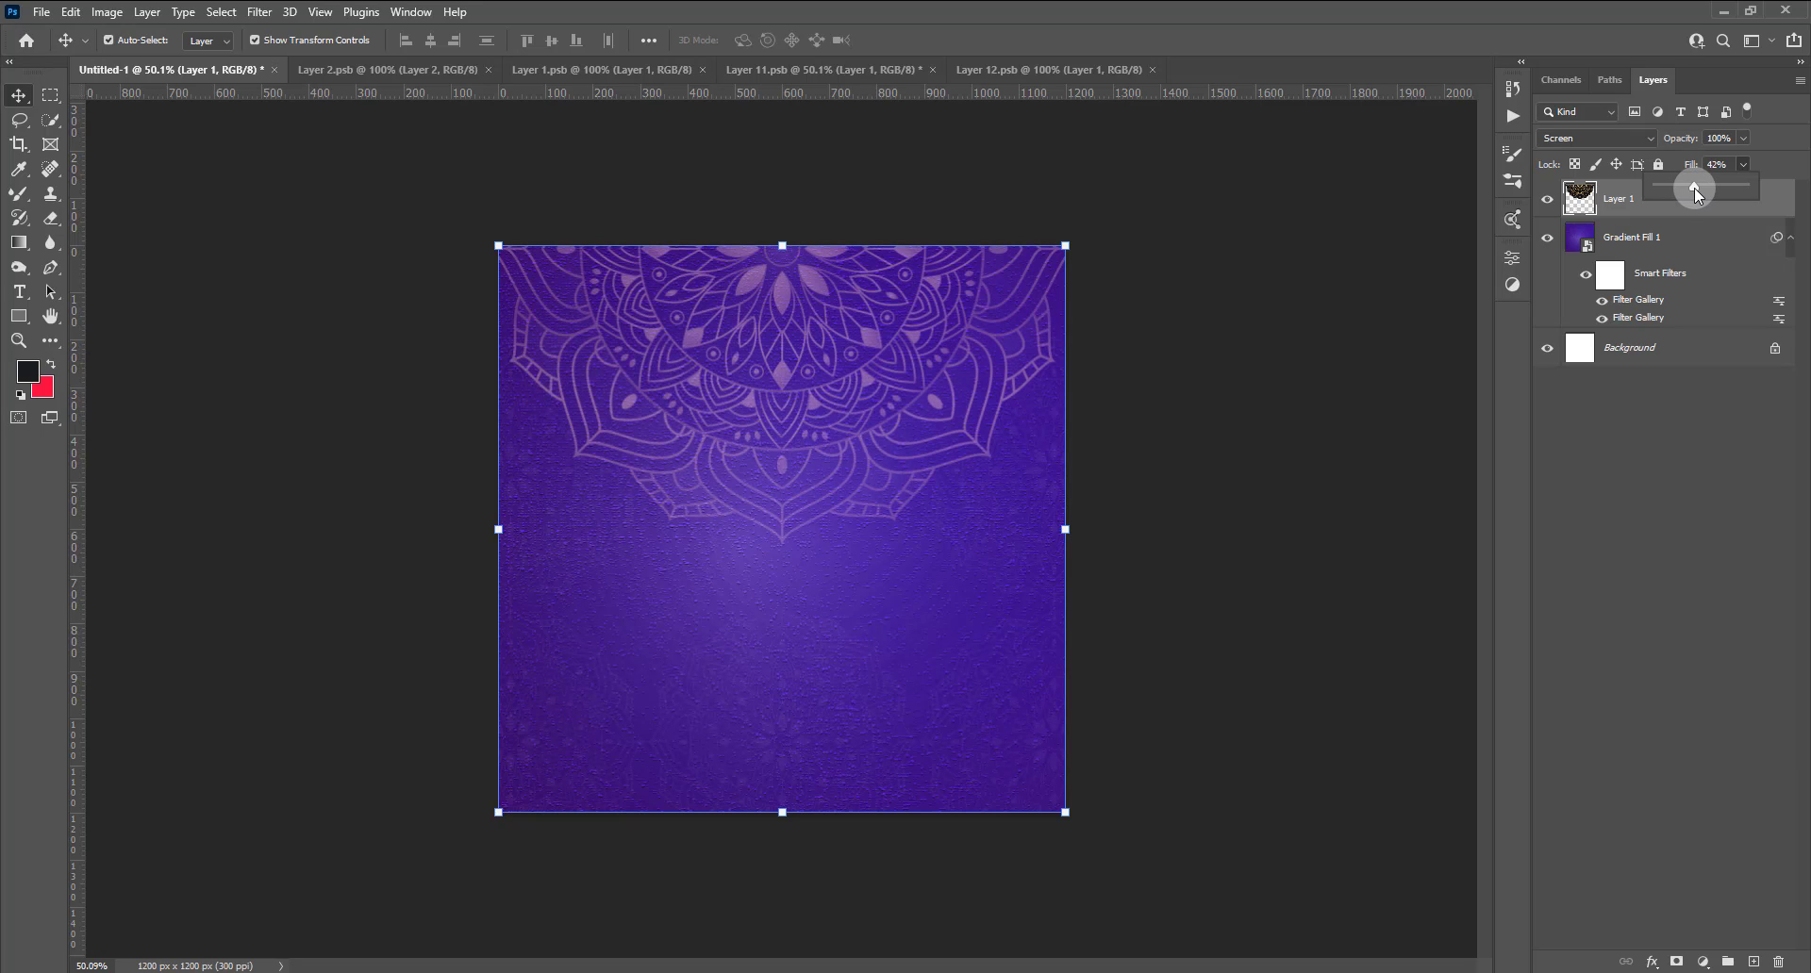
click(1264, 343)
scroll(925, 562, up, 1)
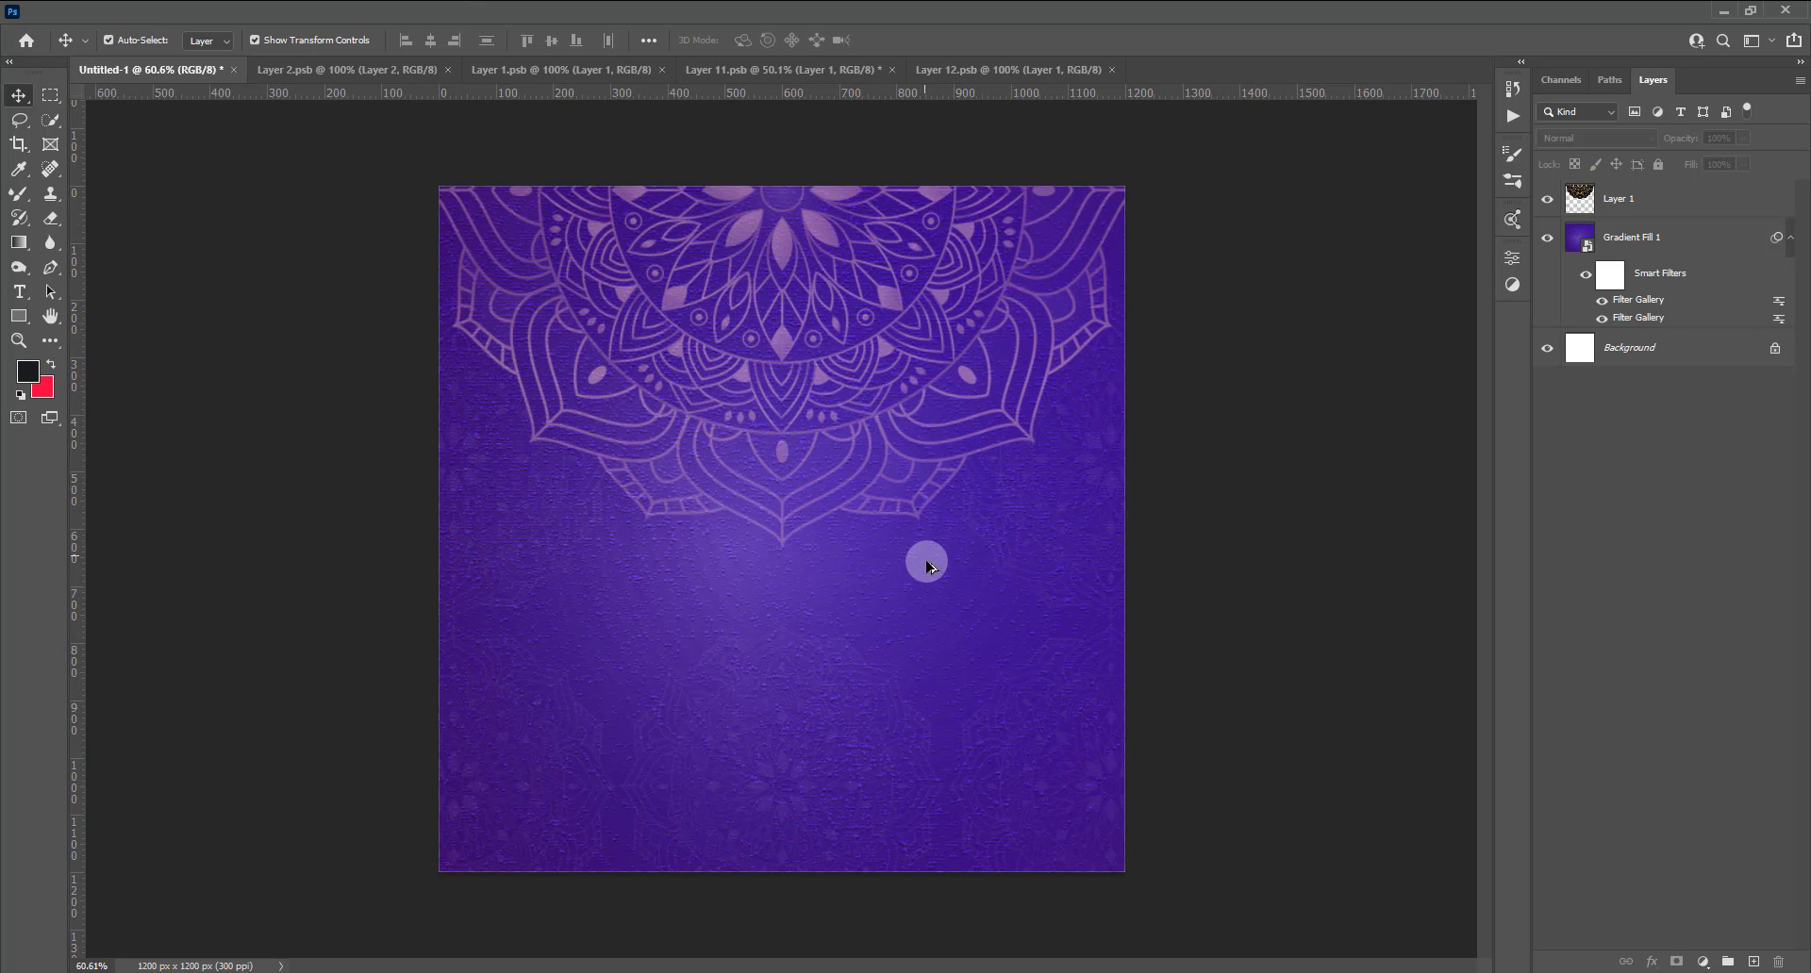
scroll(887, 563, down, 2)
click(1603, 203)
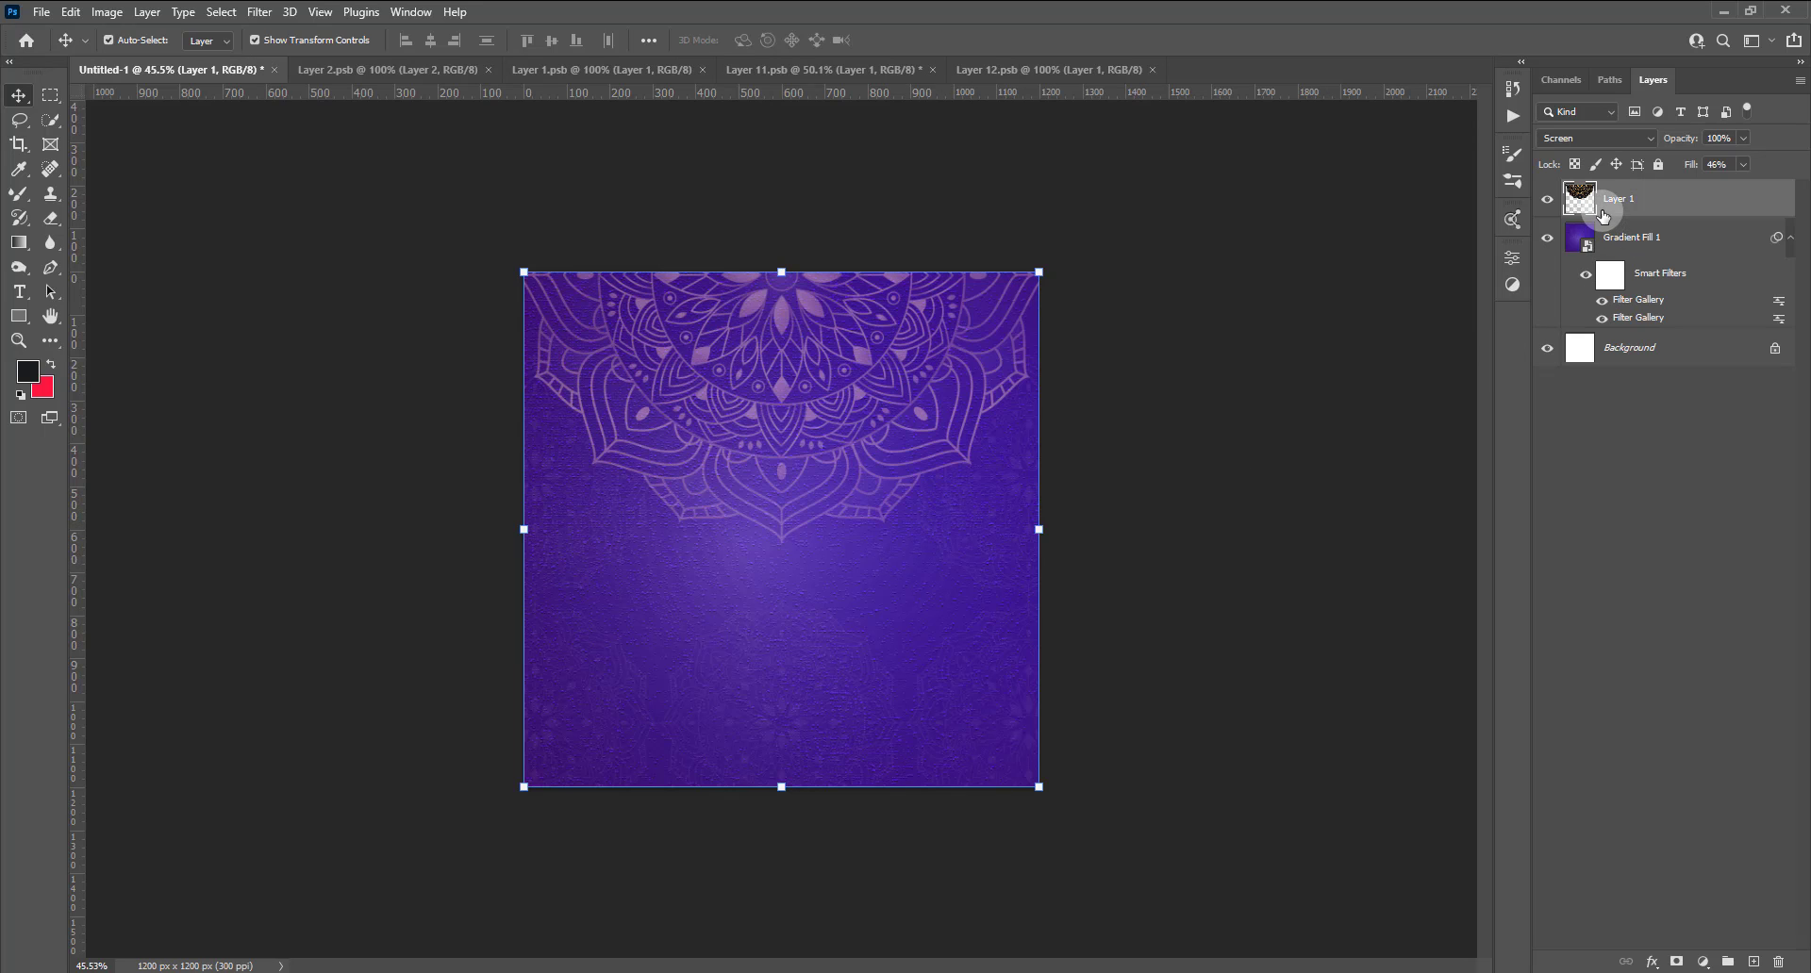
click(106, 11)
mouse_move(136, 60)
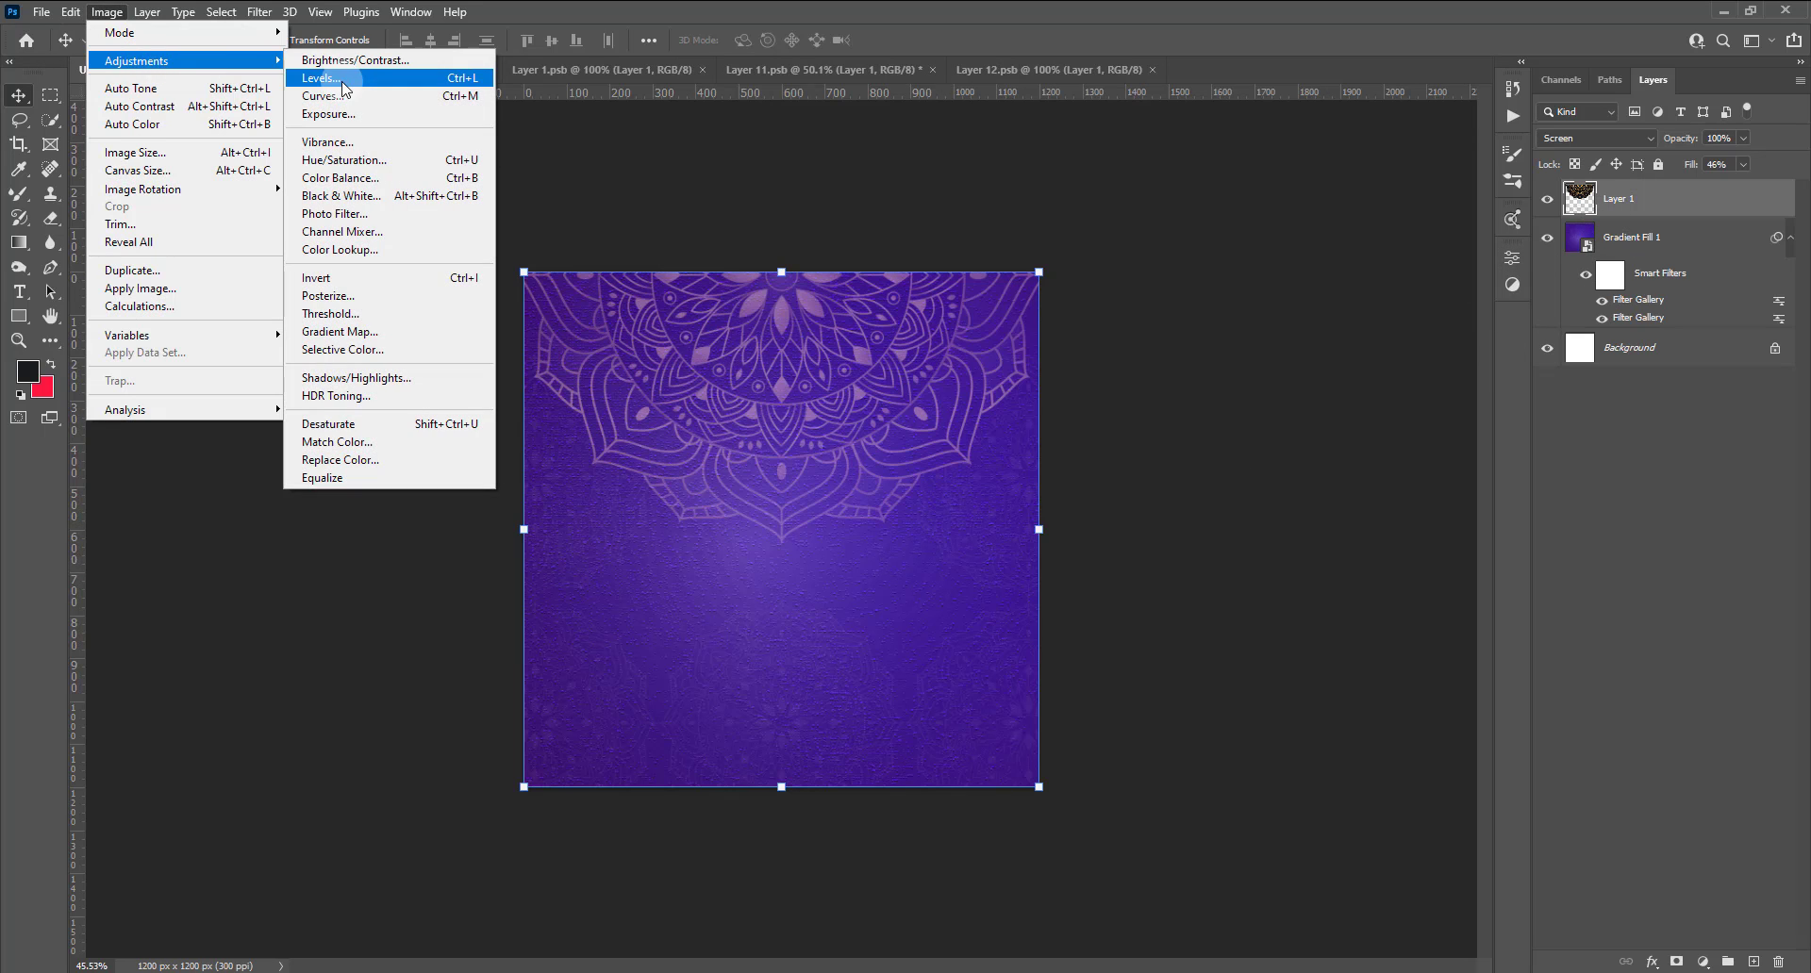
Apply Levels to the mandala layer with input levels 61, 1.00 and 232.
click(345, 79)
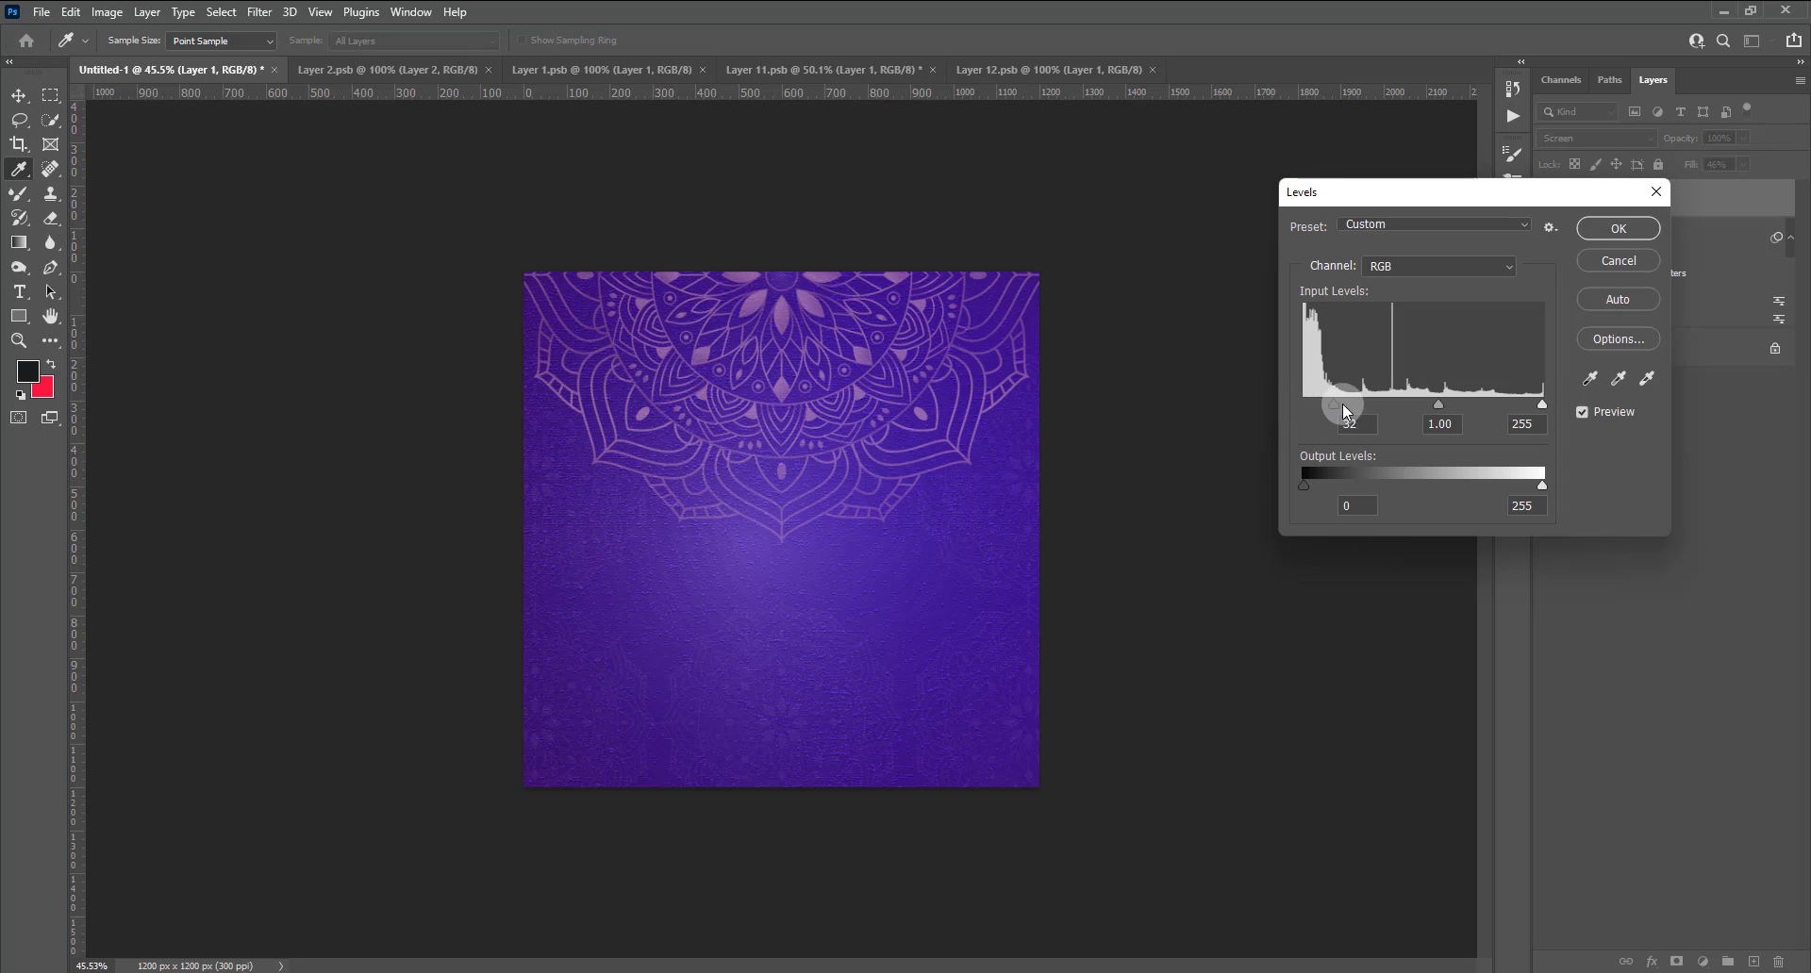
drag(1384, 403, 1365, 404)
drag(1543, 398, 1520, 405)
click(1618, 229)
key(v)
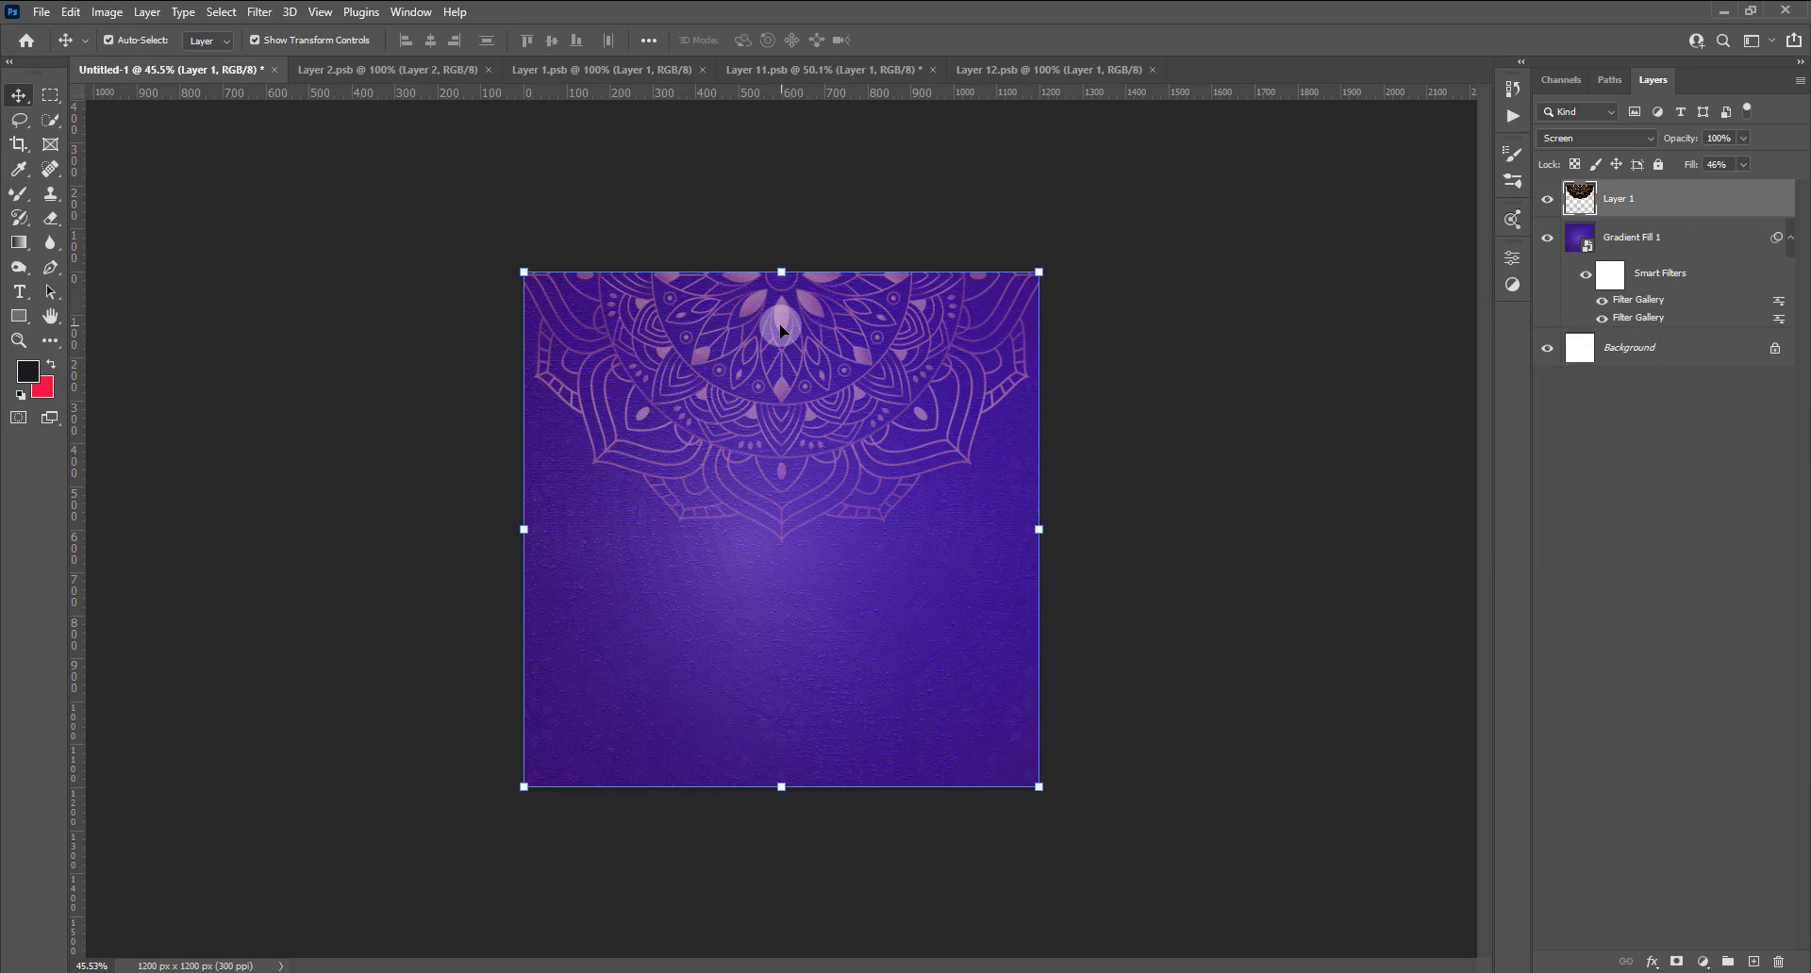
drag(781, 330, 780, 291)
key(ctrl+z)
ctrl+click(1194, 542)
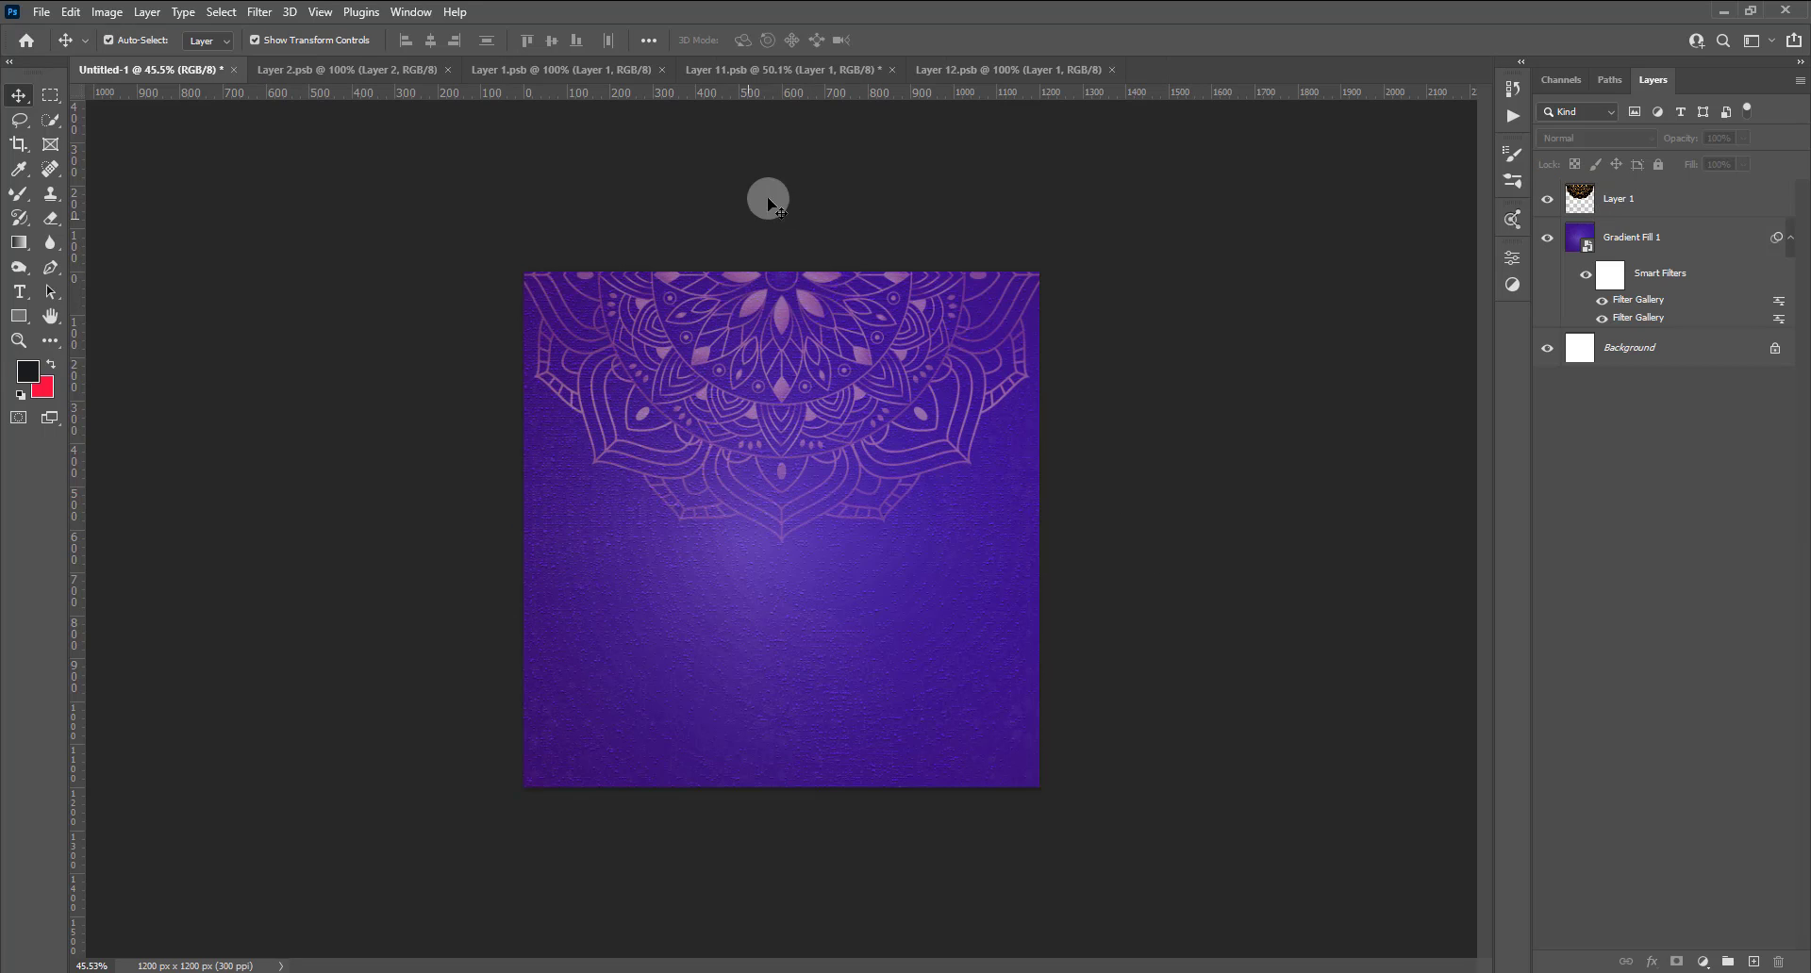
Convert the diya bowl layer in Layer 1.psb into a smart object.
click(303, 69)
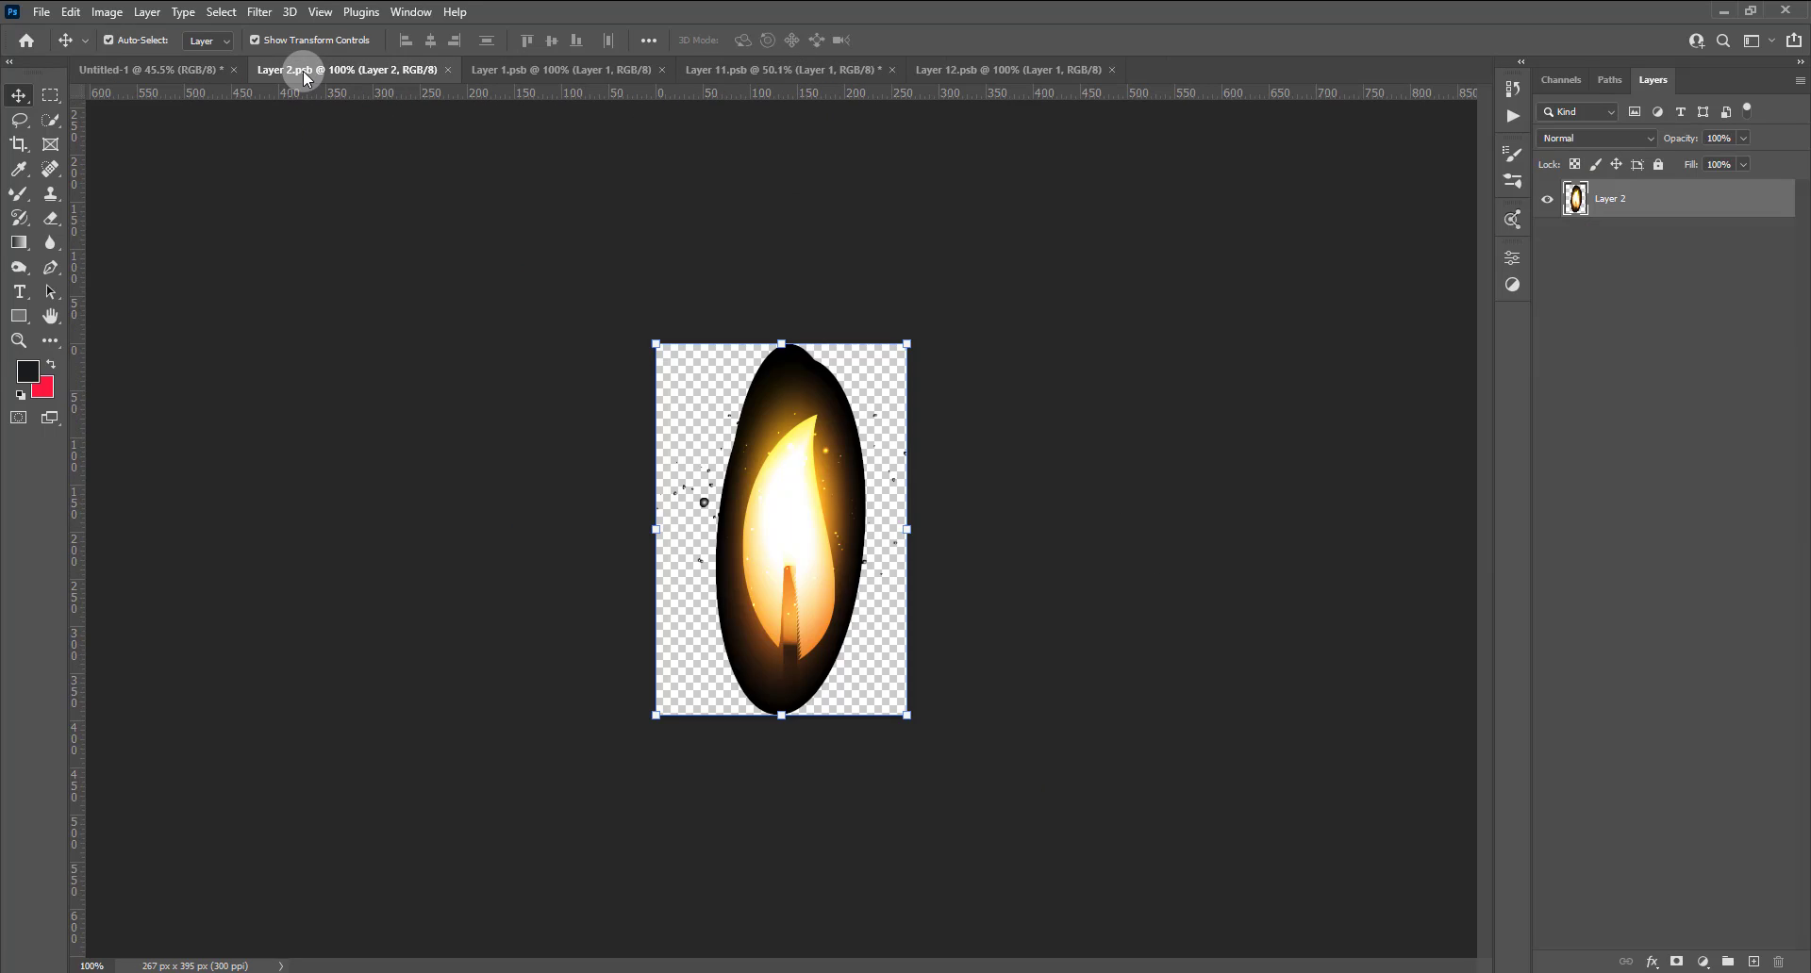
click(571, 70)
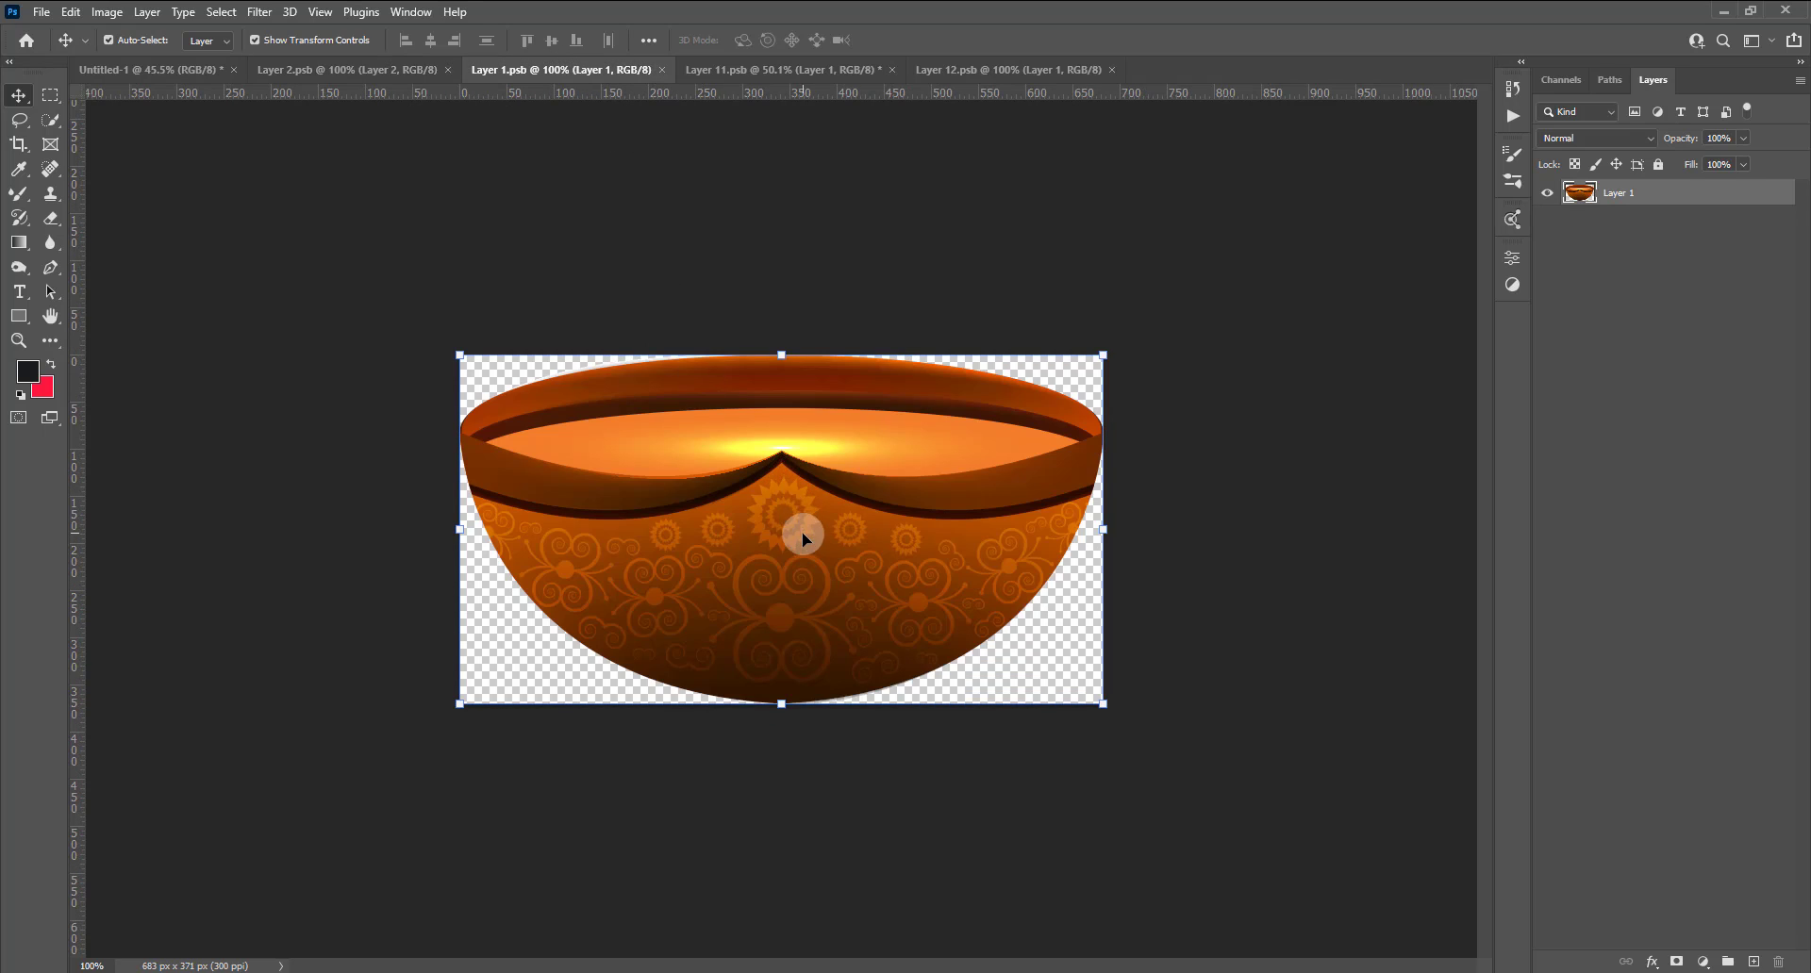
drag(801, 532, 743, 564)
key(ctrl+z)
right_click(1646, 203)
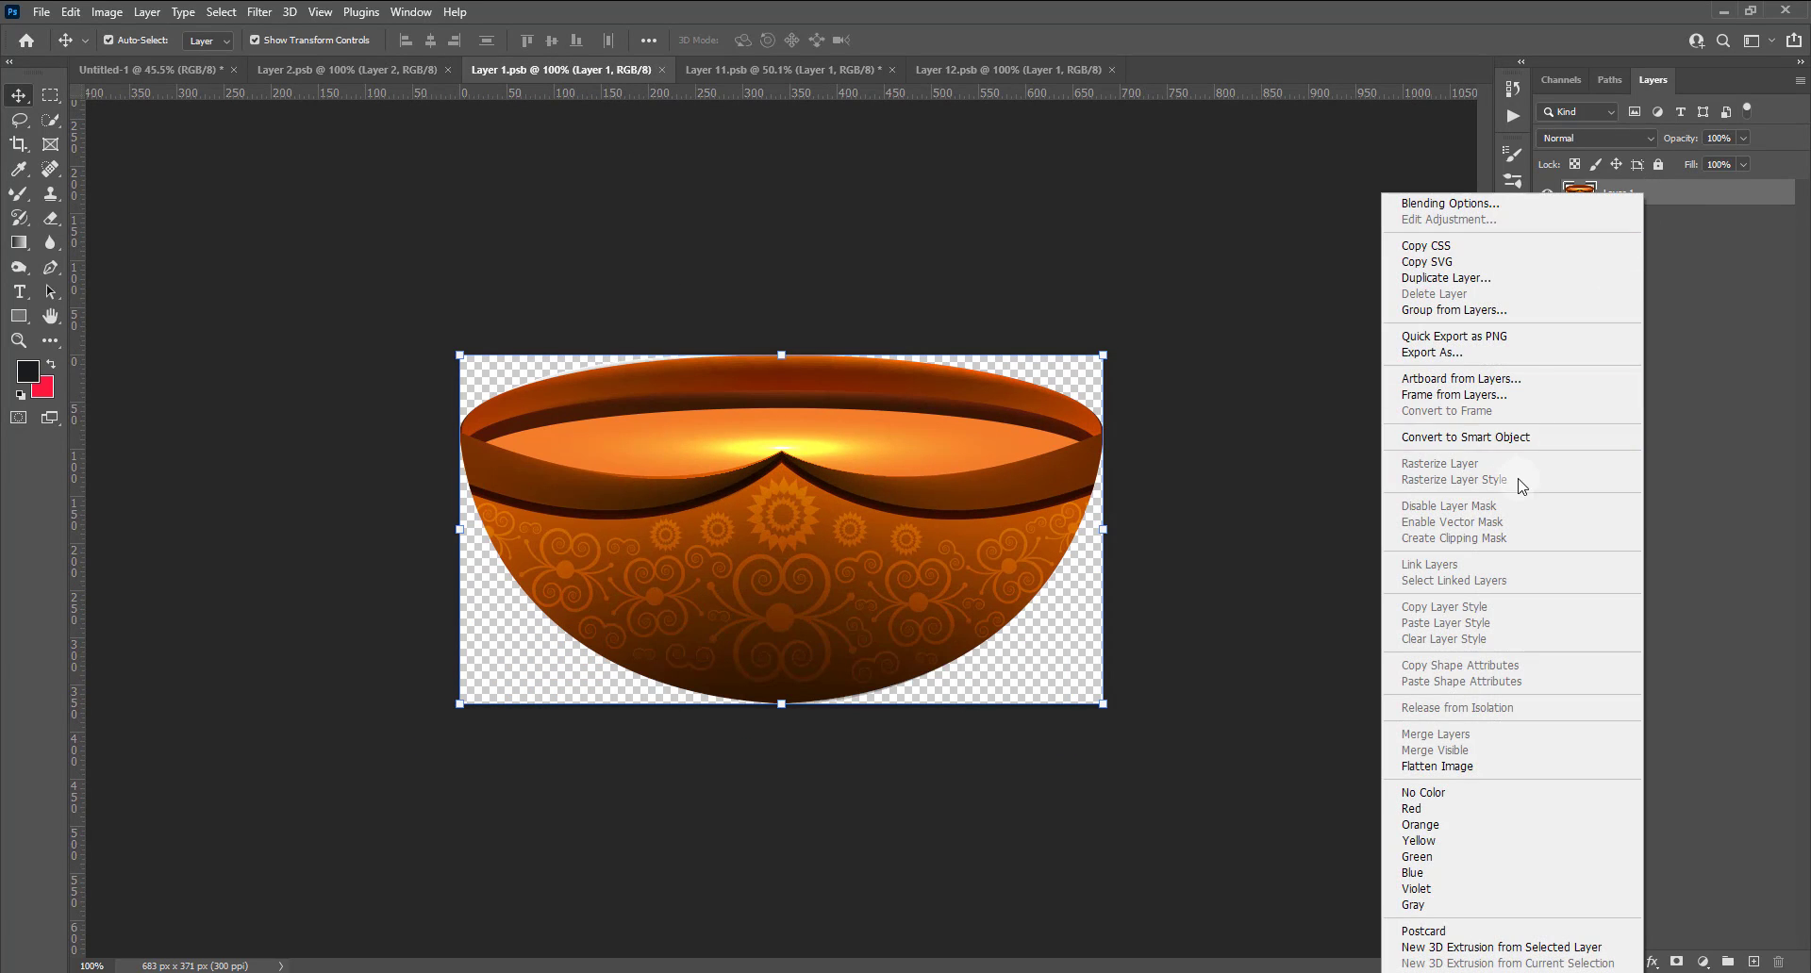
click(1521, 441)
Bring the diya bowl into Untitled-1, scaled to 77% and centred.
drag(945, 534, 936, 548)
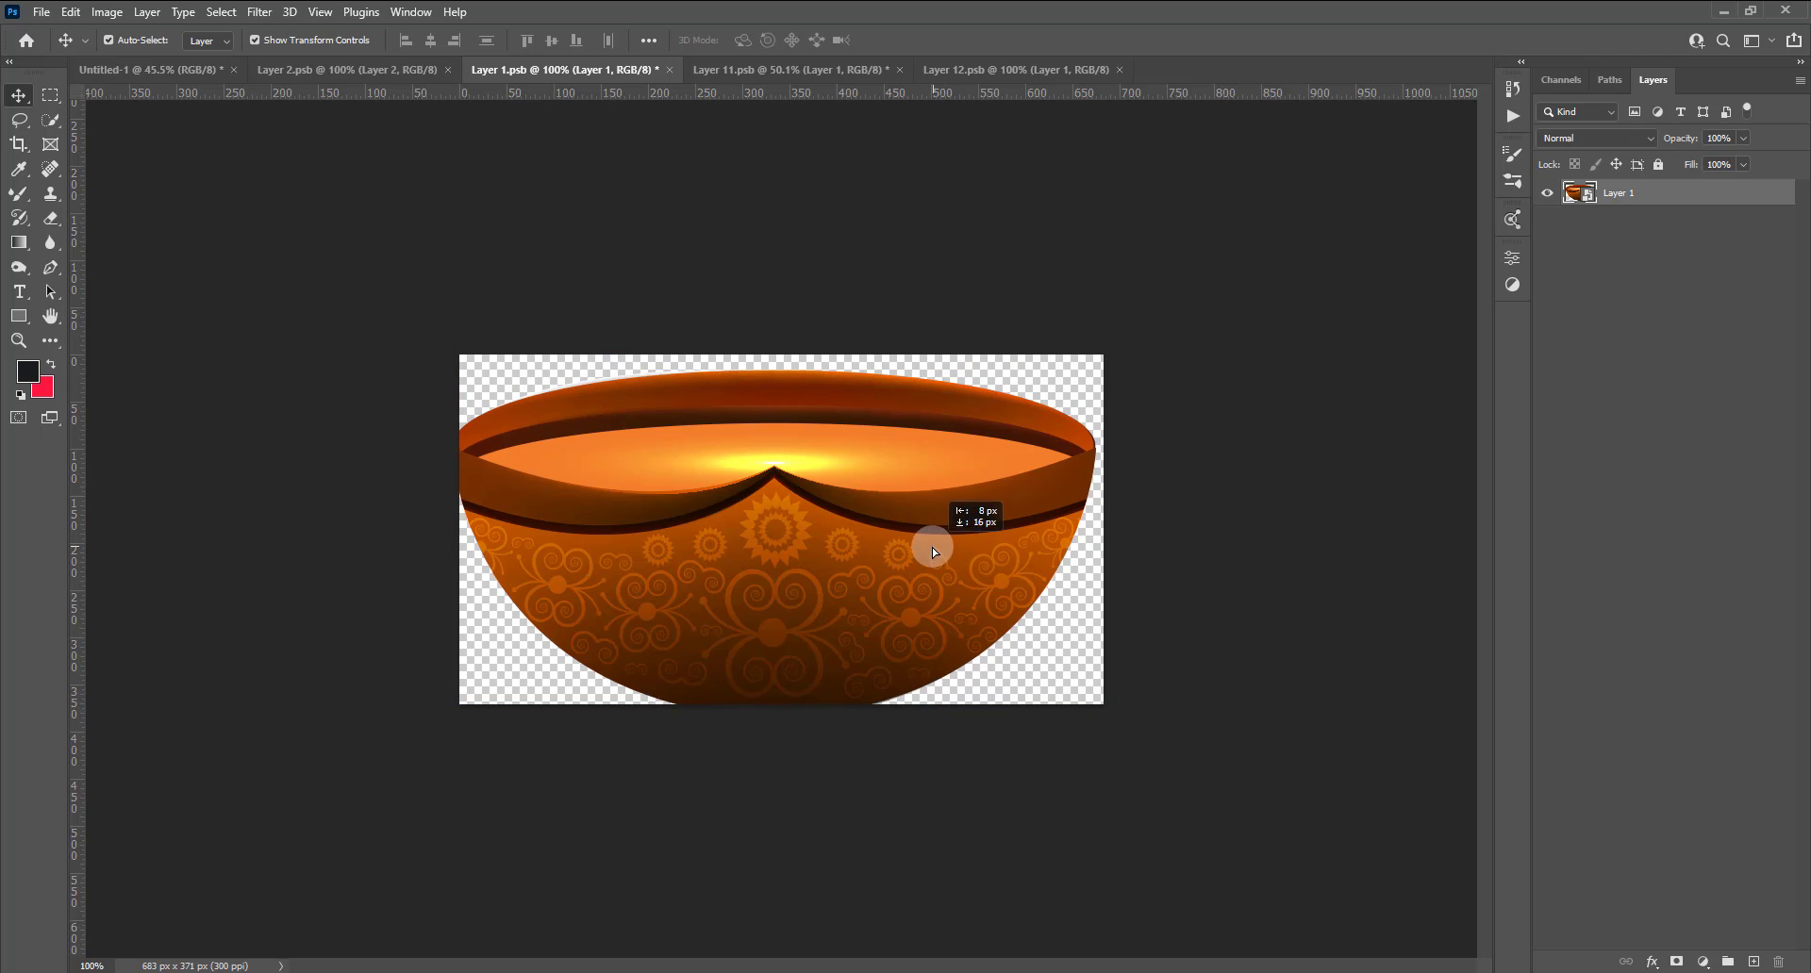
mouse_move(263, 211)
mouse_down()
mouse_move(762, 536)
mouse_move(818, 659)
mouse_up()
key(ctrl+t)
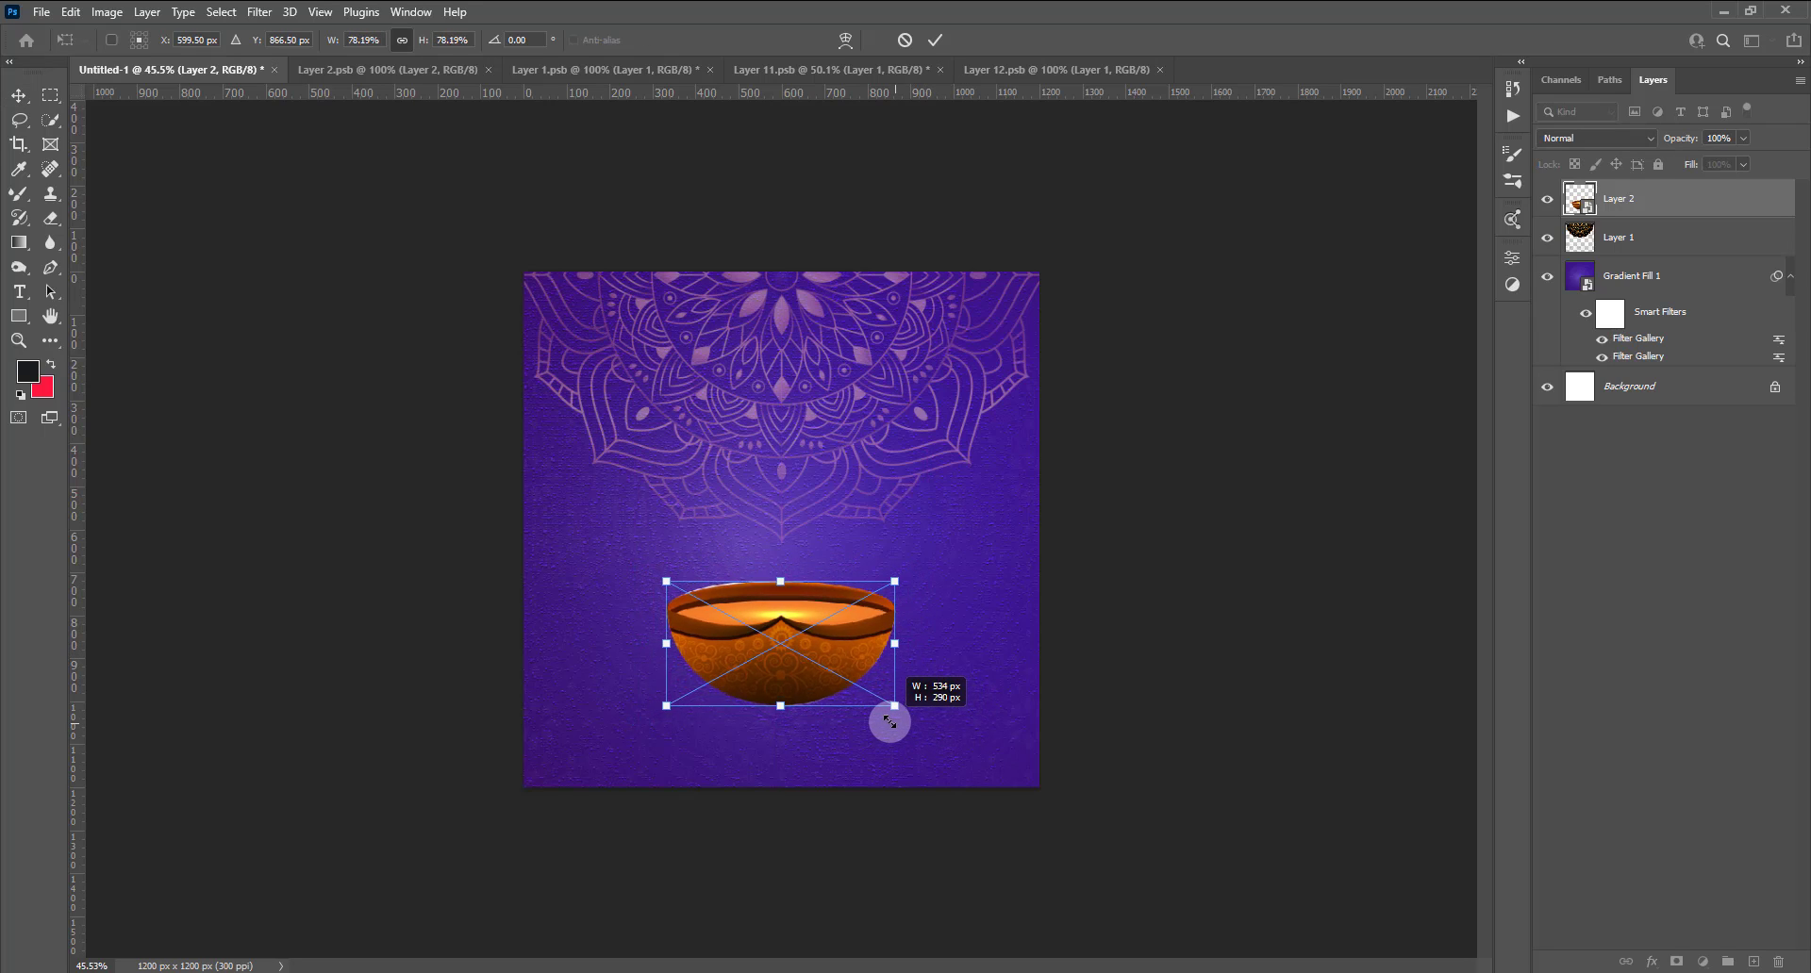
drag(921, 728, 892, 711)
drag(800, 668, 803, 668)
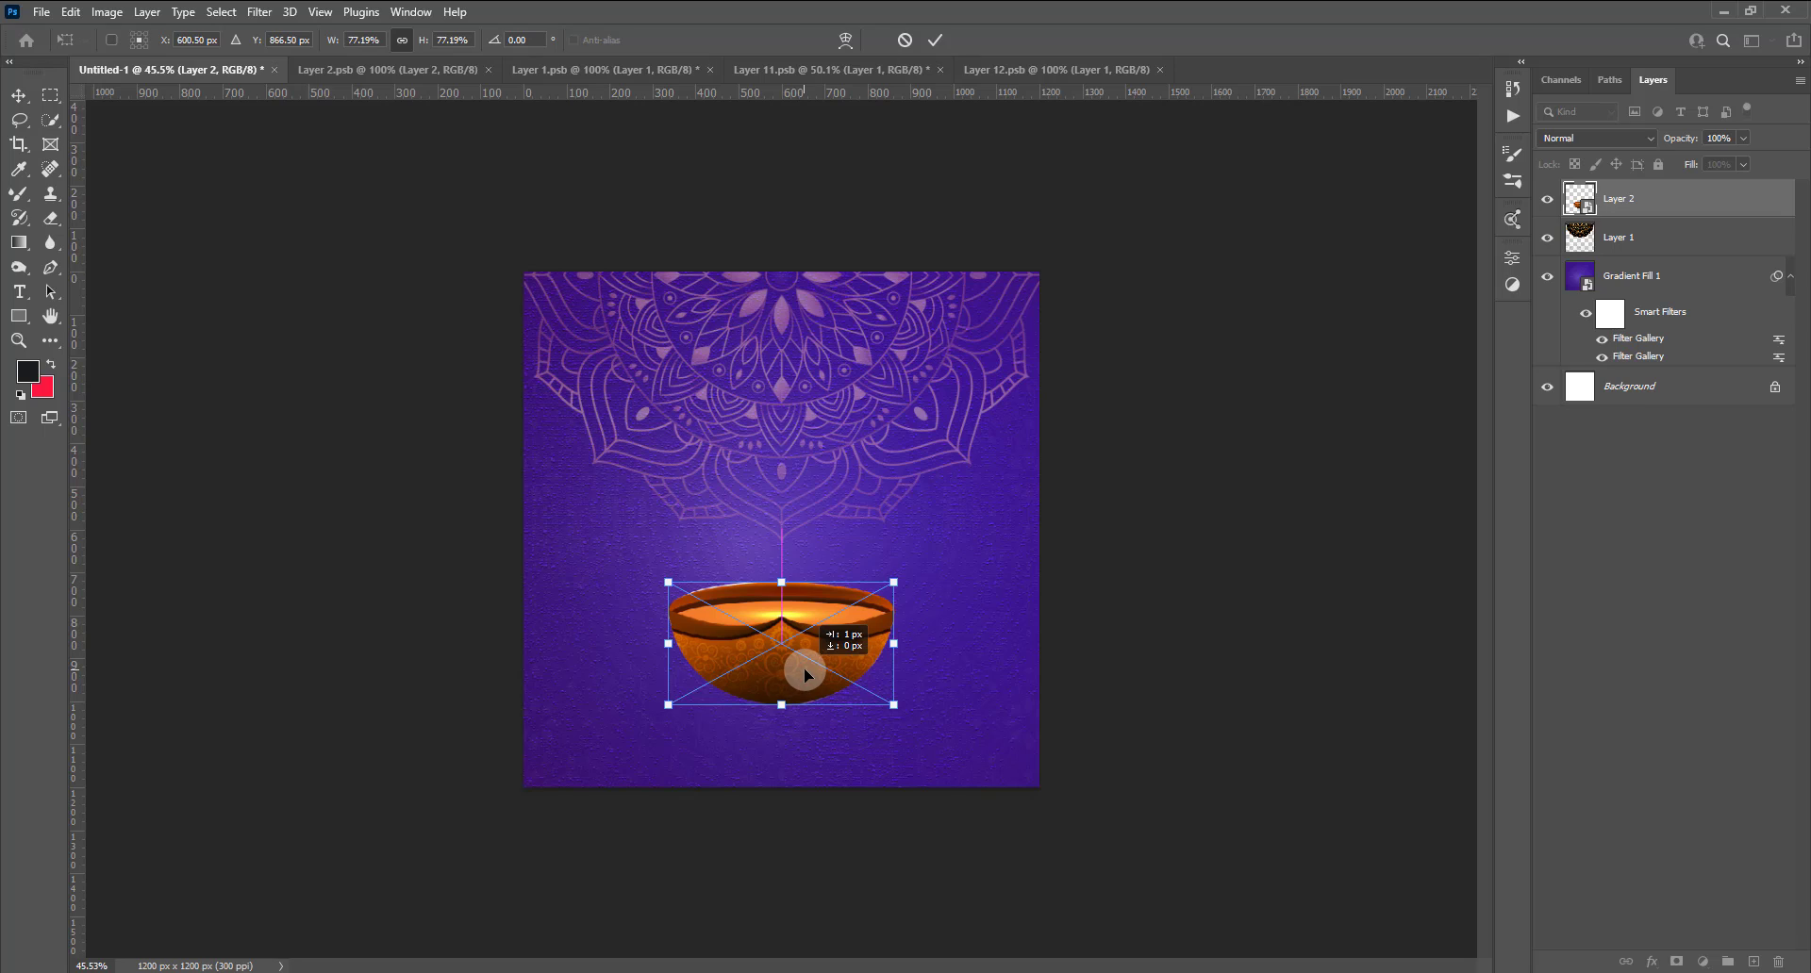
click(930, 43)
Lower the mandala's fill to 16% and settle the bowl in its centred position.
click(1641, 238)
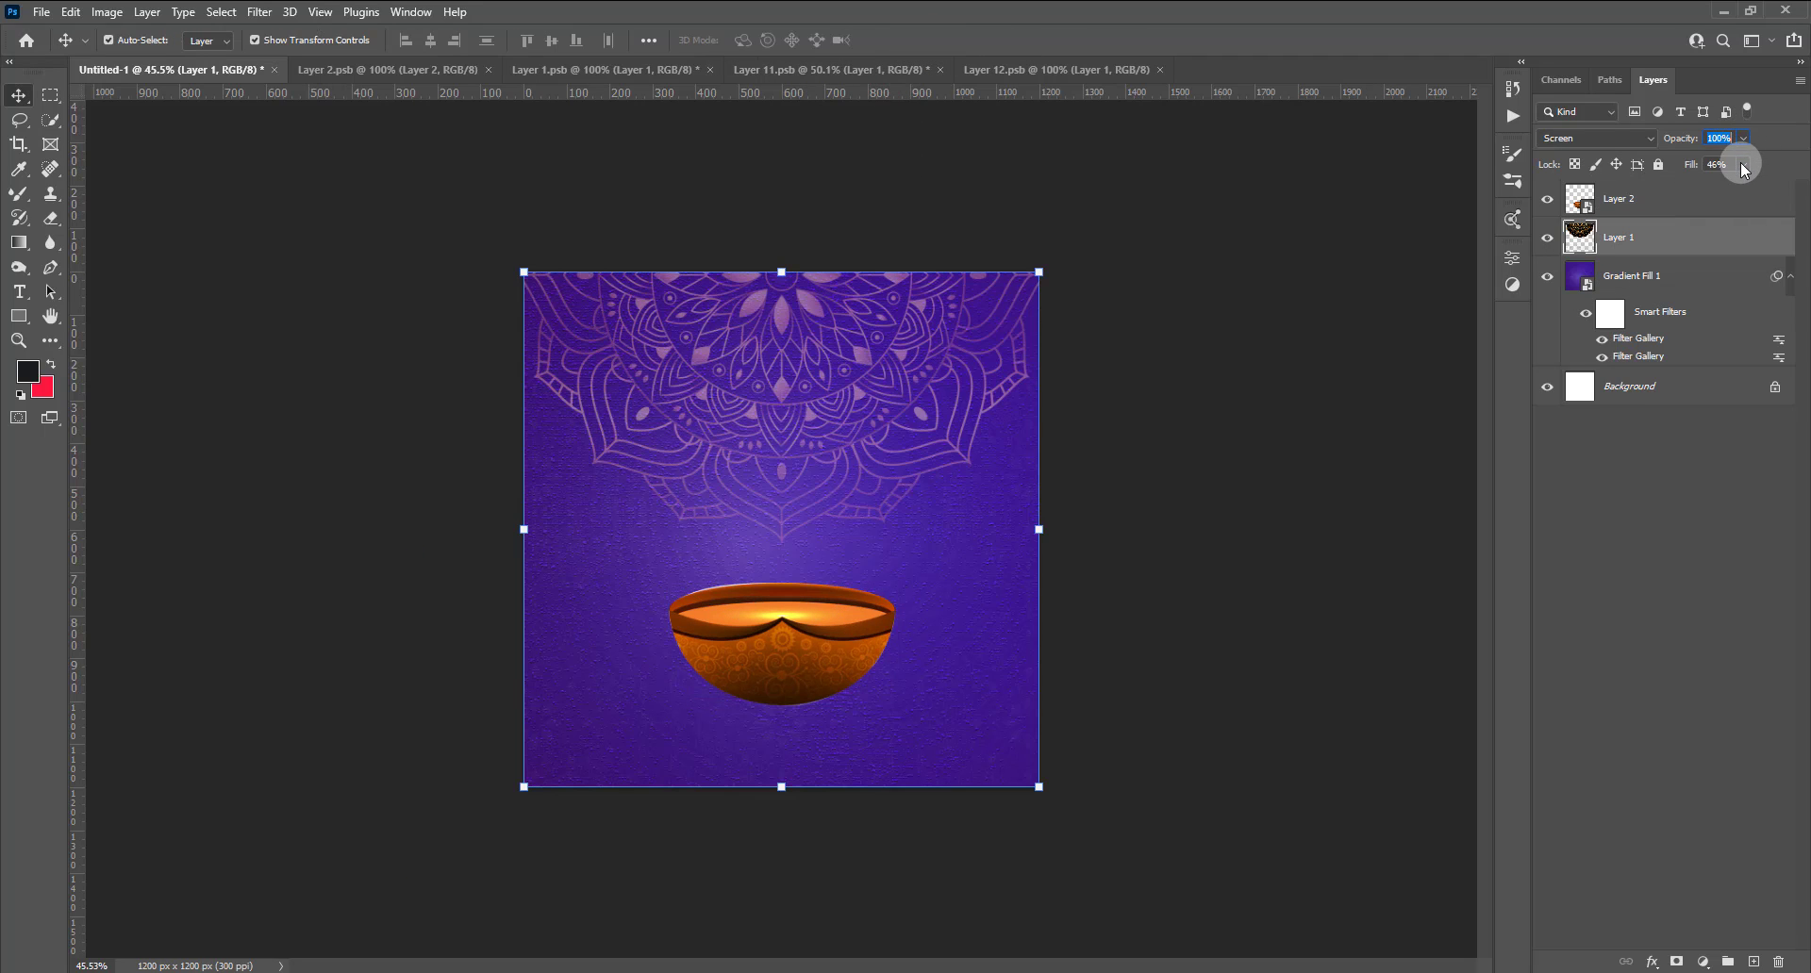
drag(1704, 181, 1718, 185)
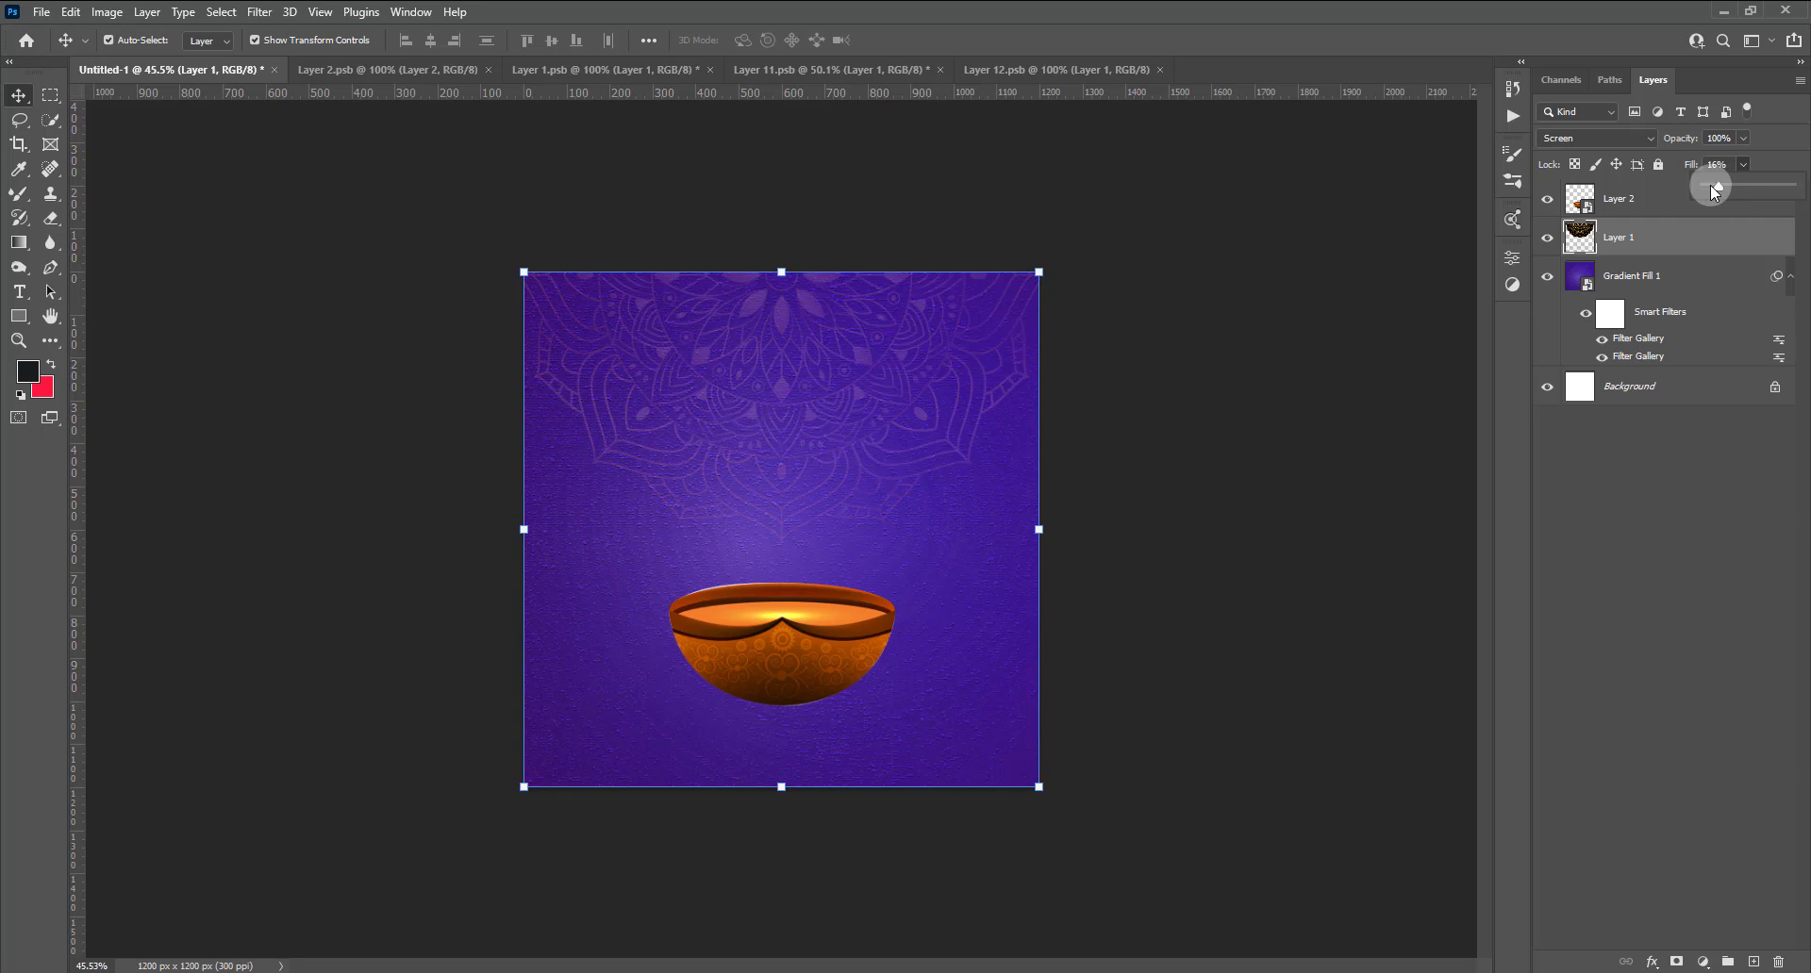
click(1339, 307)
key(ctrl+plus)
drag(811, 701, 805, 671)
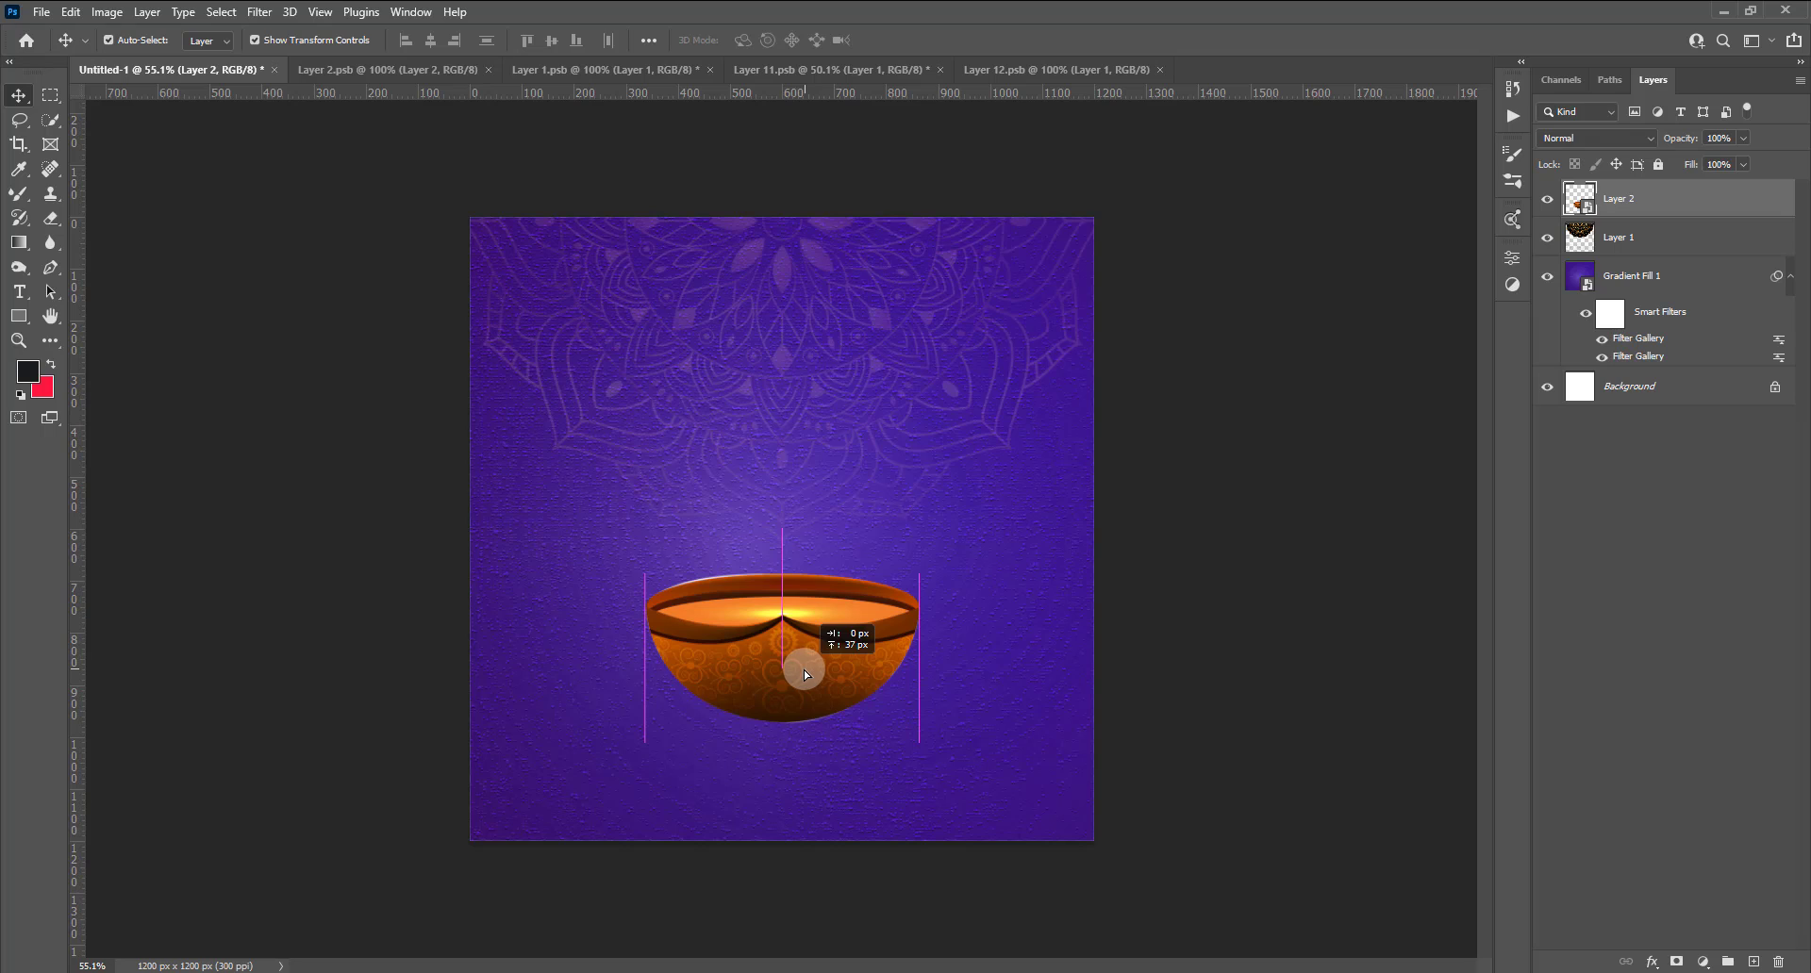
drag(805, 669, 803, 670)
key(ctrl+minus)
Add a new layer above the gradient background and pick a very dark purple foreground.
click(873, 674)
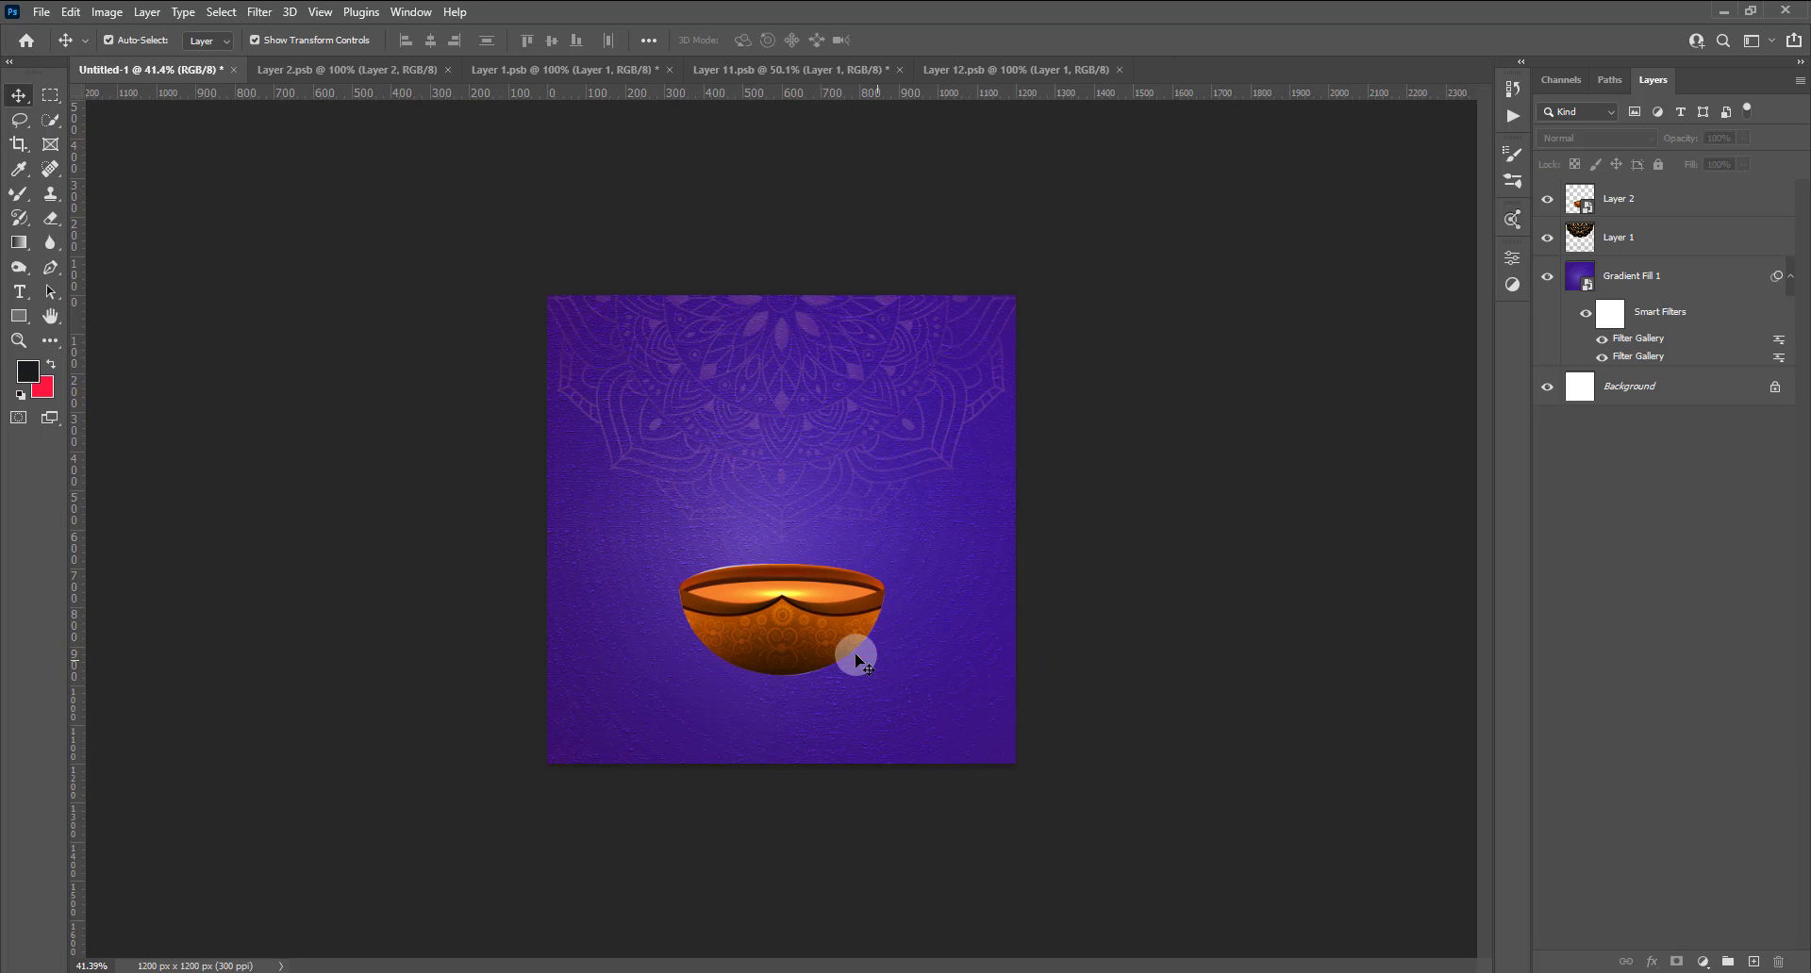
click(828, 651)
click(1688, 312)
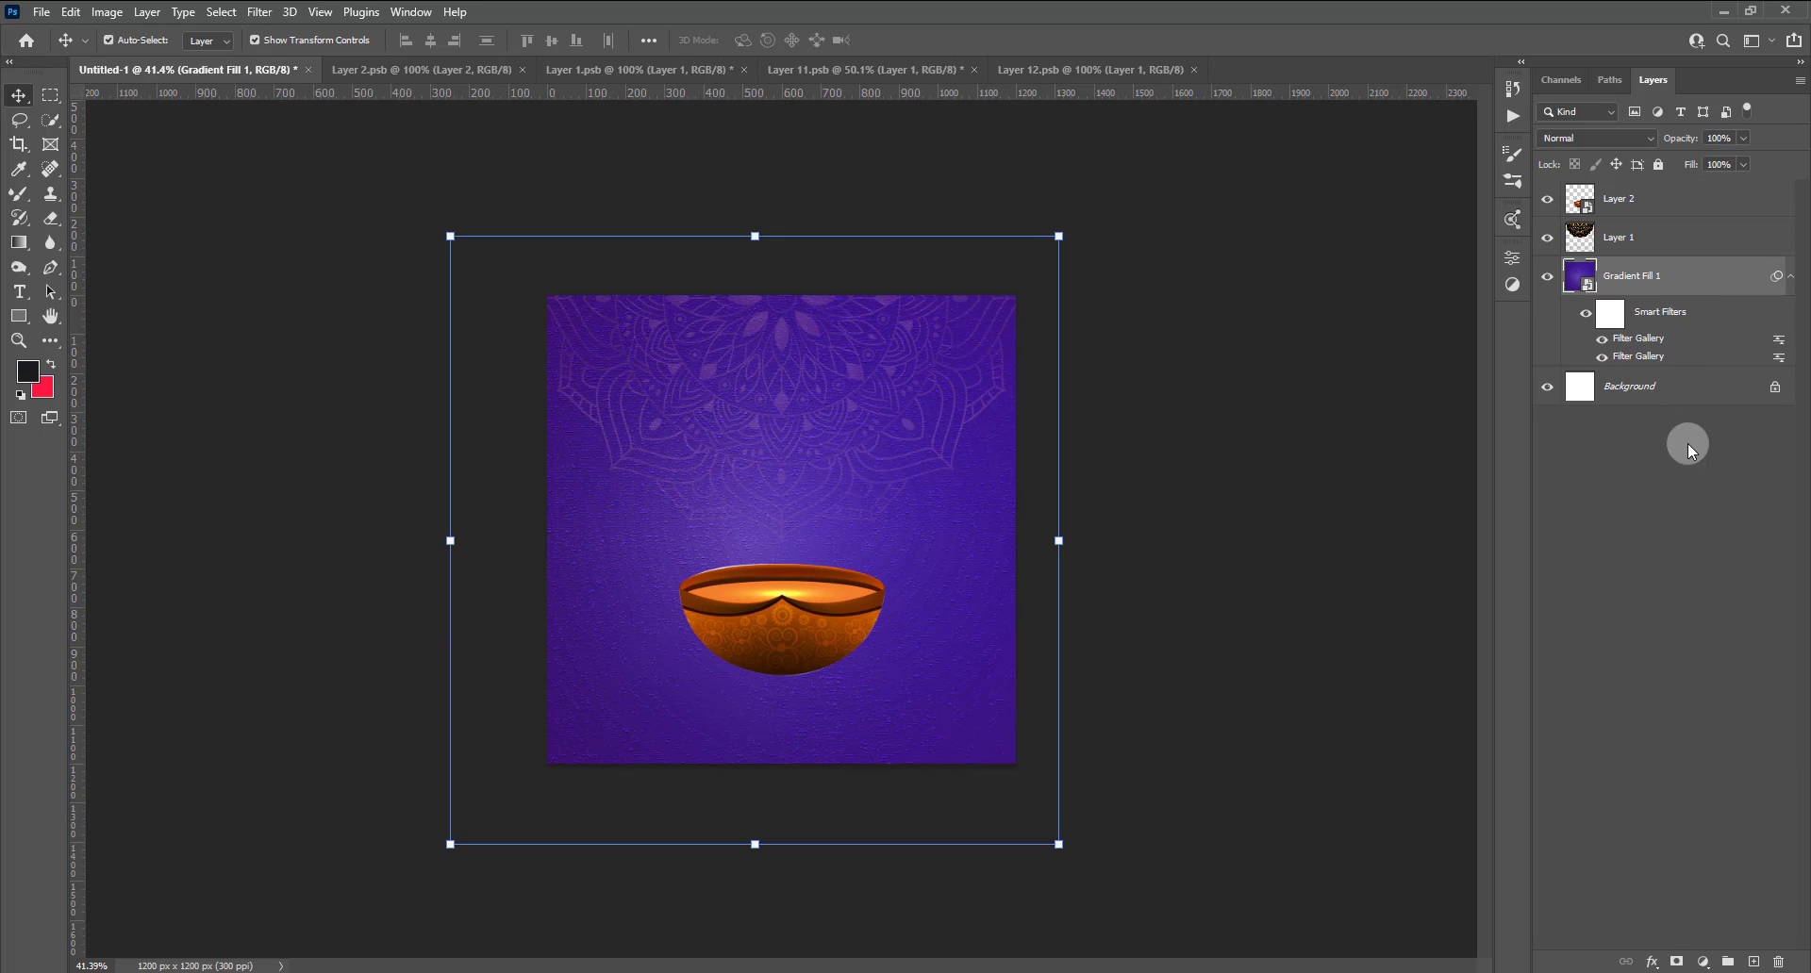
click(1752, 962)
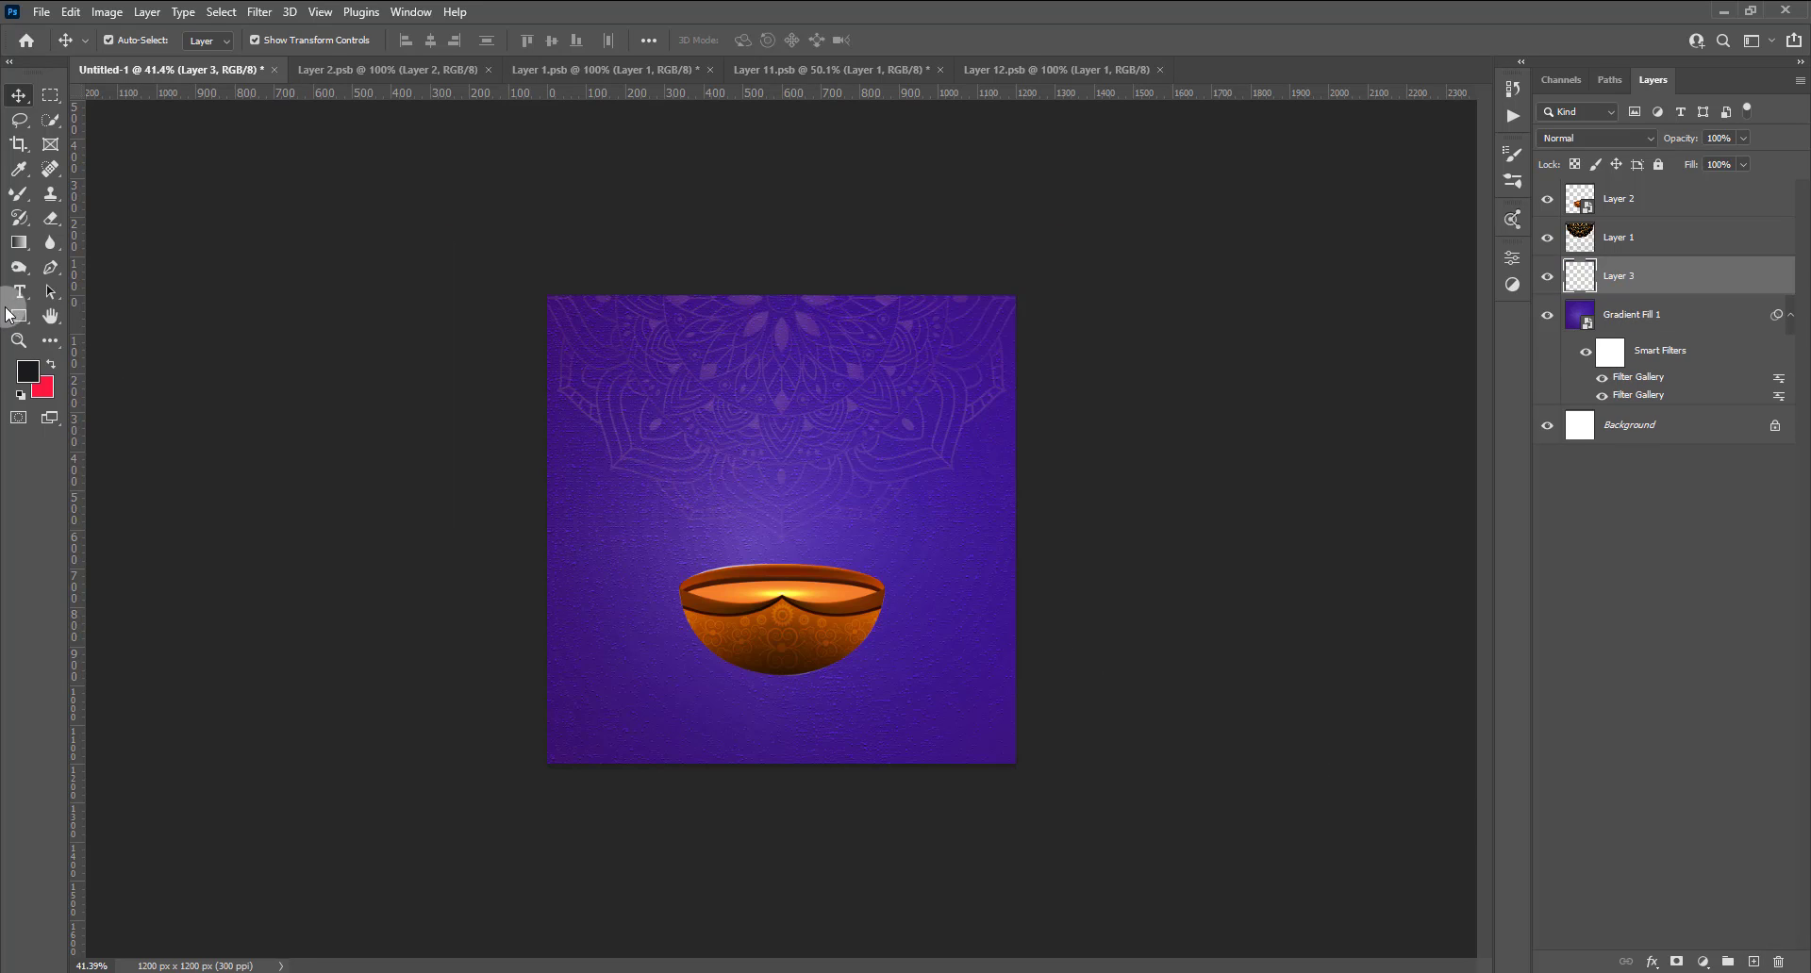
click(26, 198)
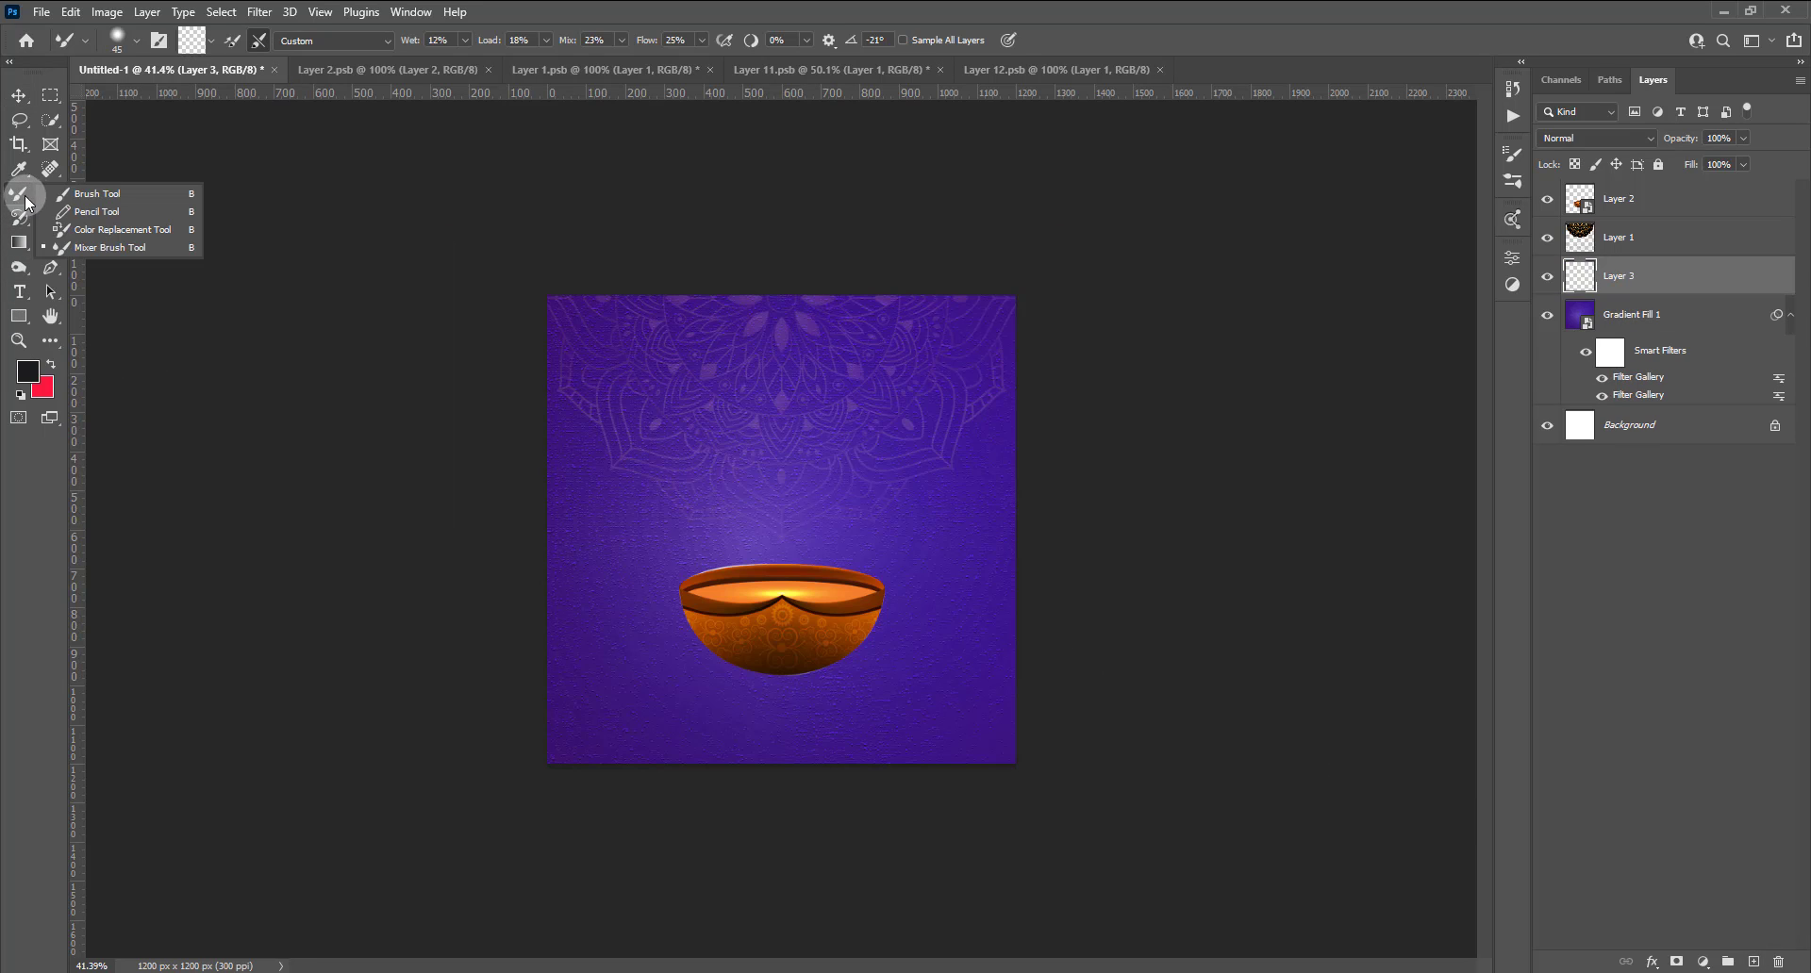
click(28, 370)
click(696, 696)
click(1397, 628)
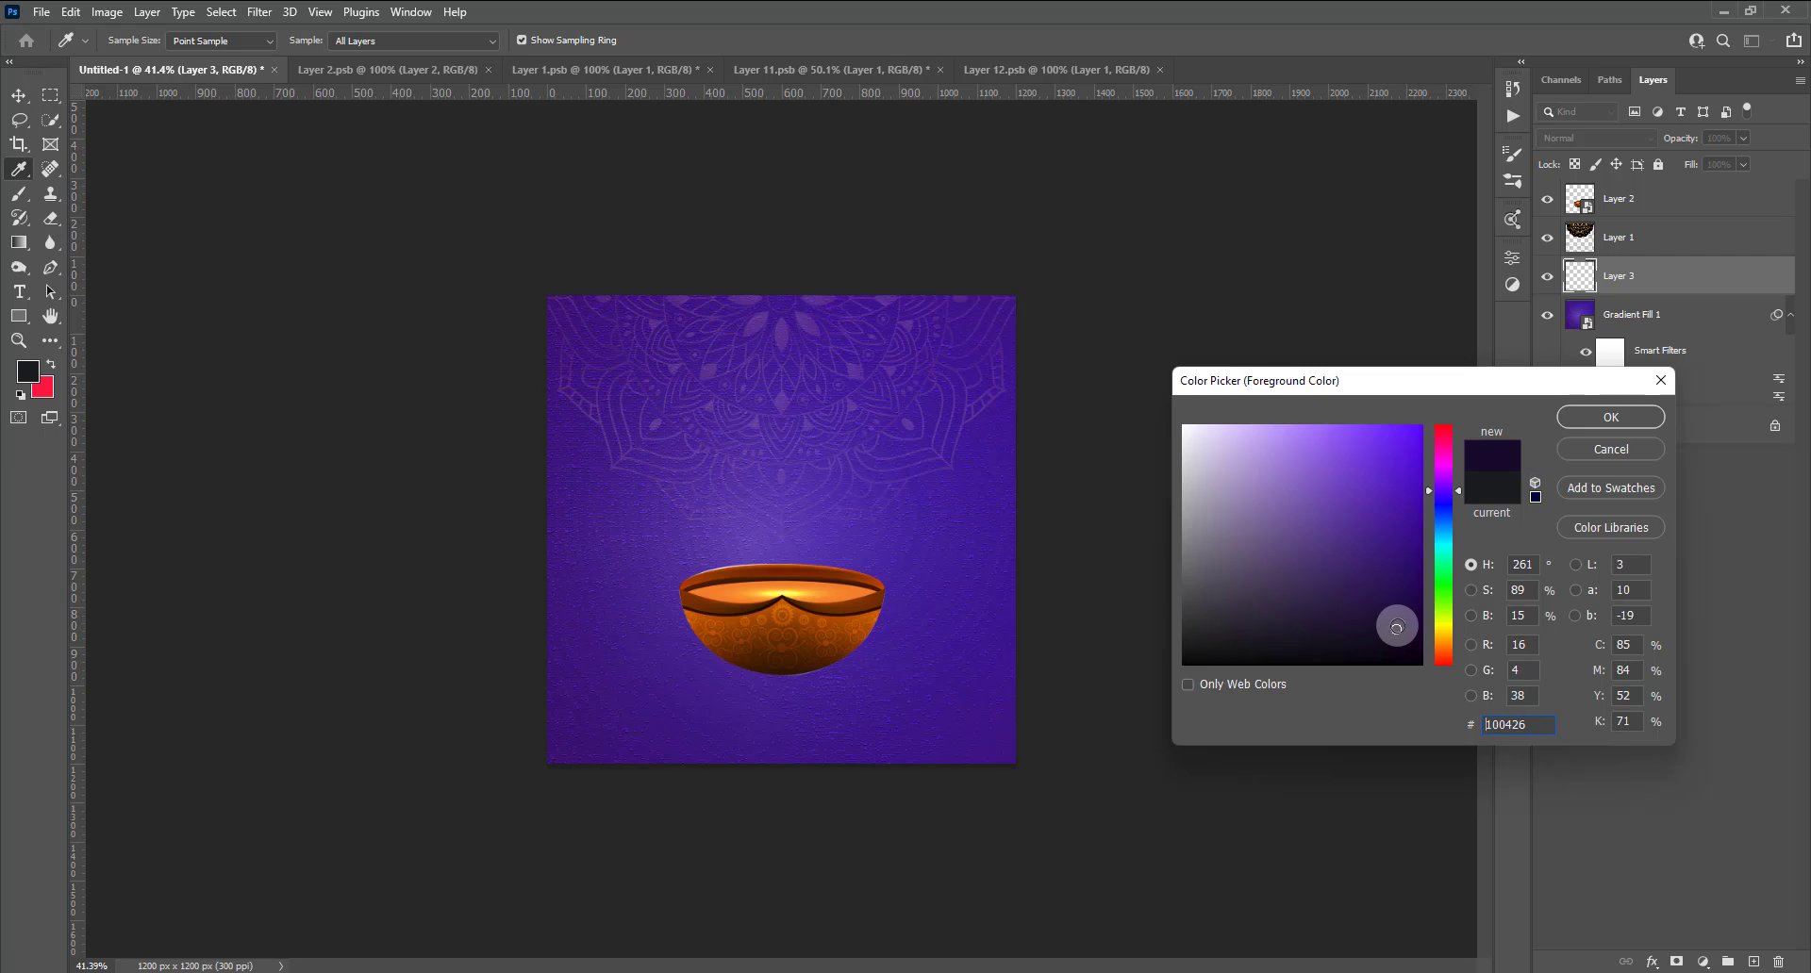
click(1611, 417)
Paint a soft dark dab below the bowl with a 130 px, zero-hardness brush.
right_click(802, 722)
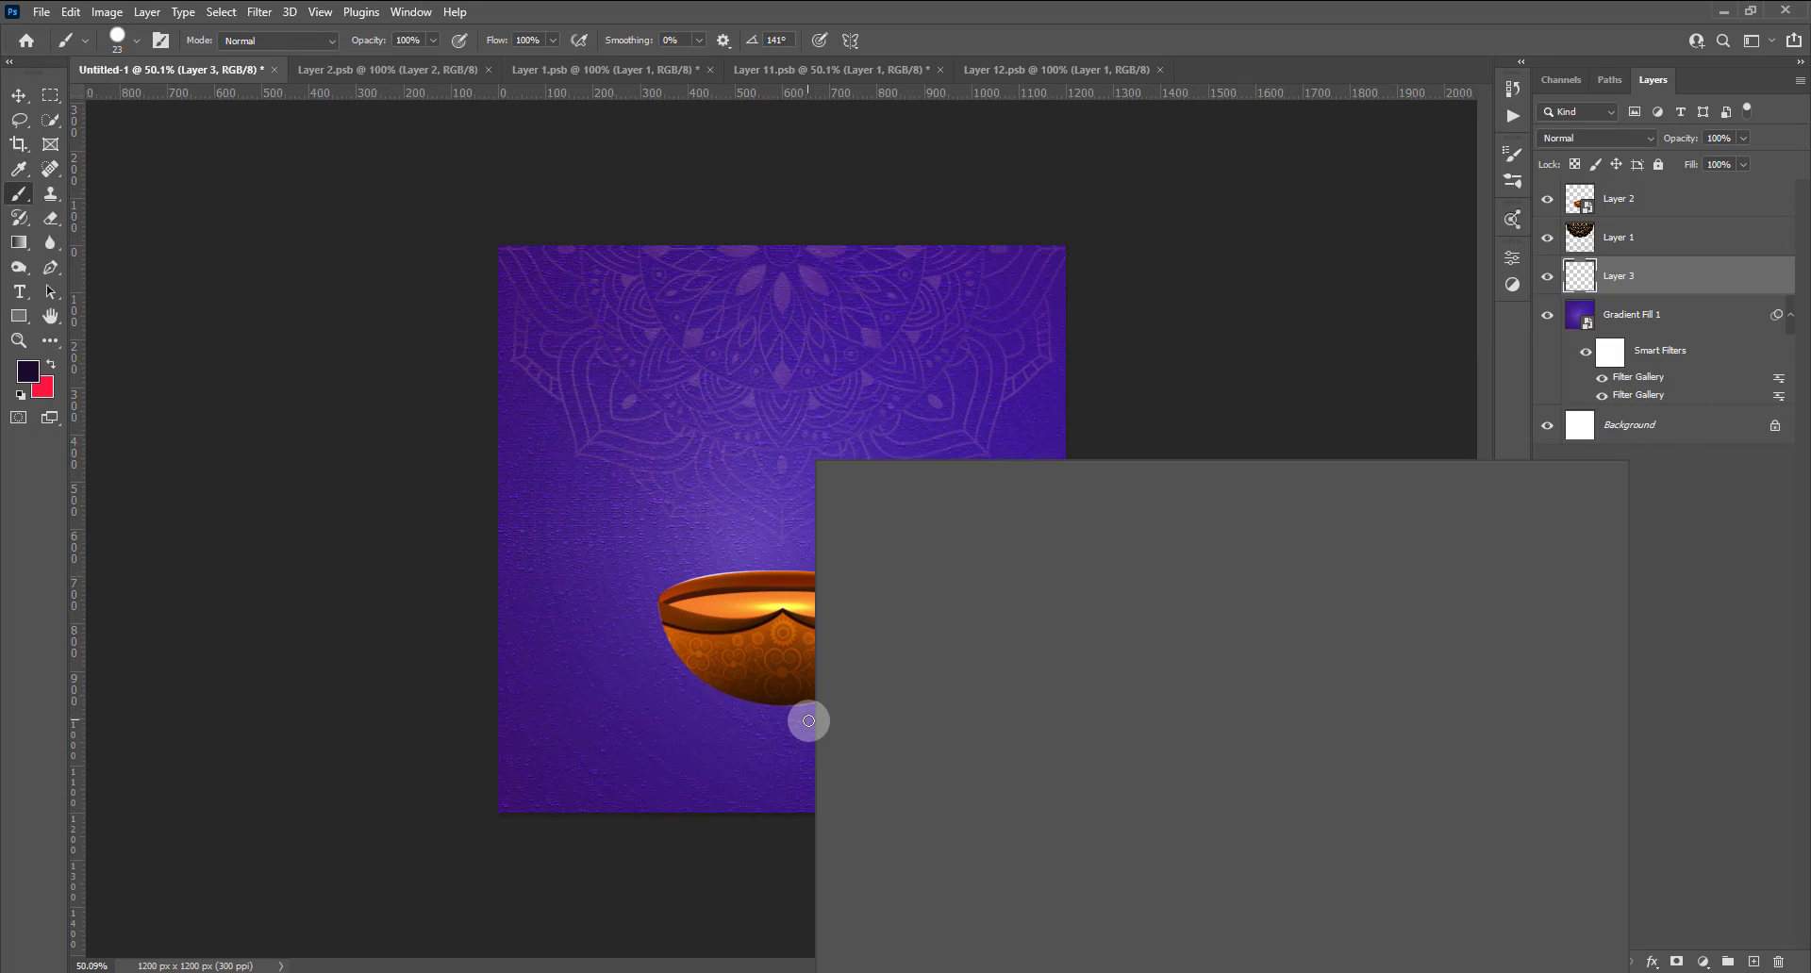
text(130)
key(Return)
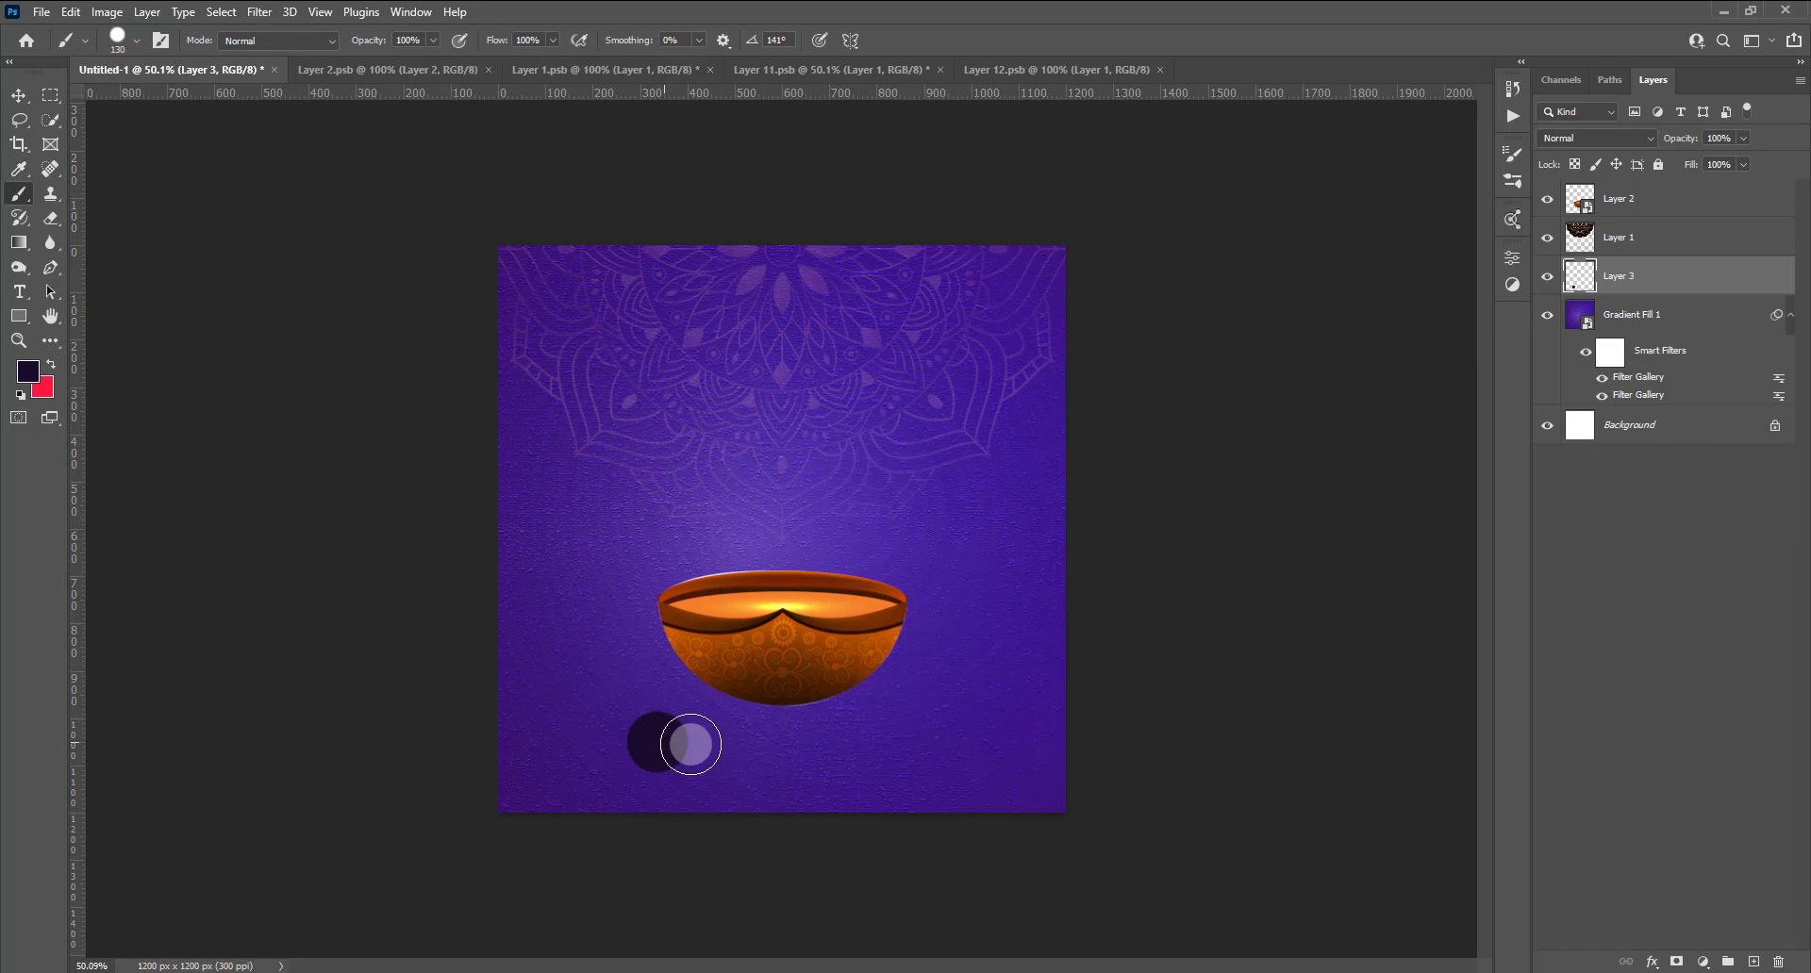
right_click(804, 722)
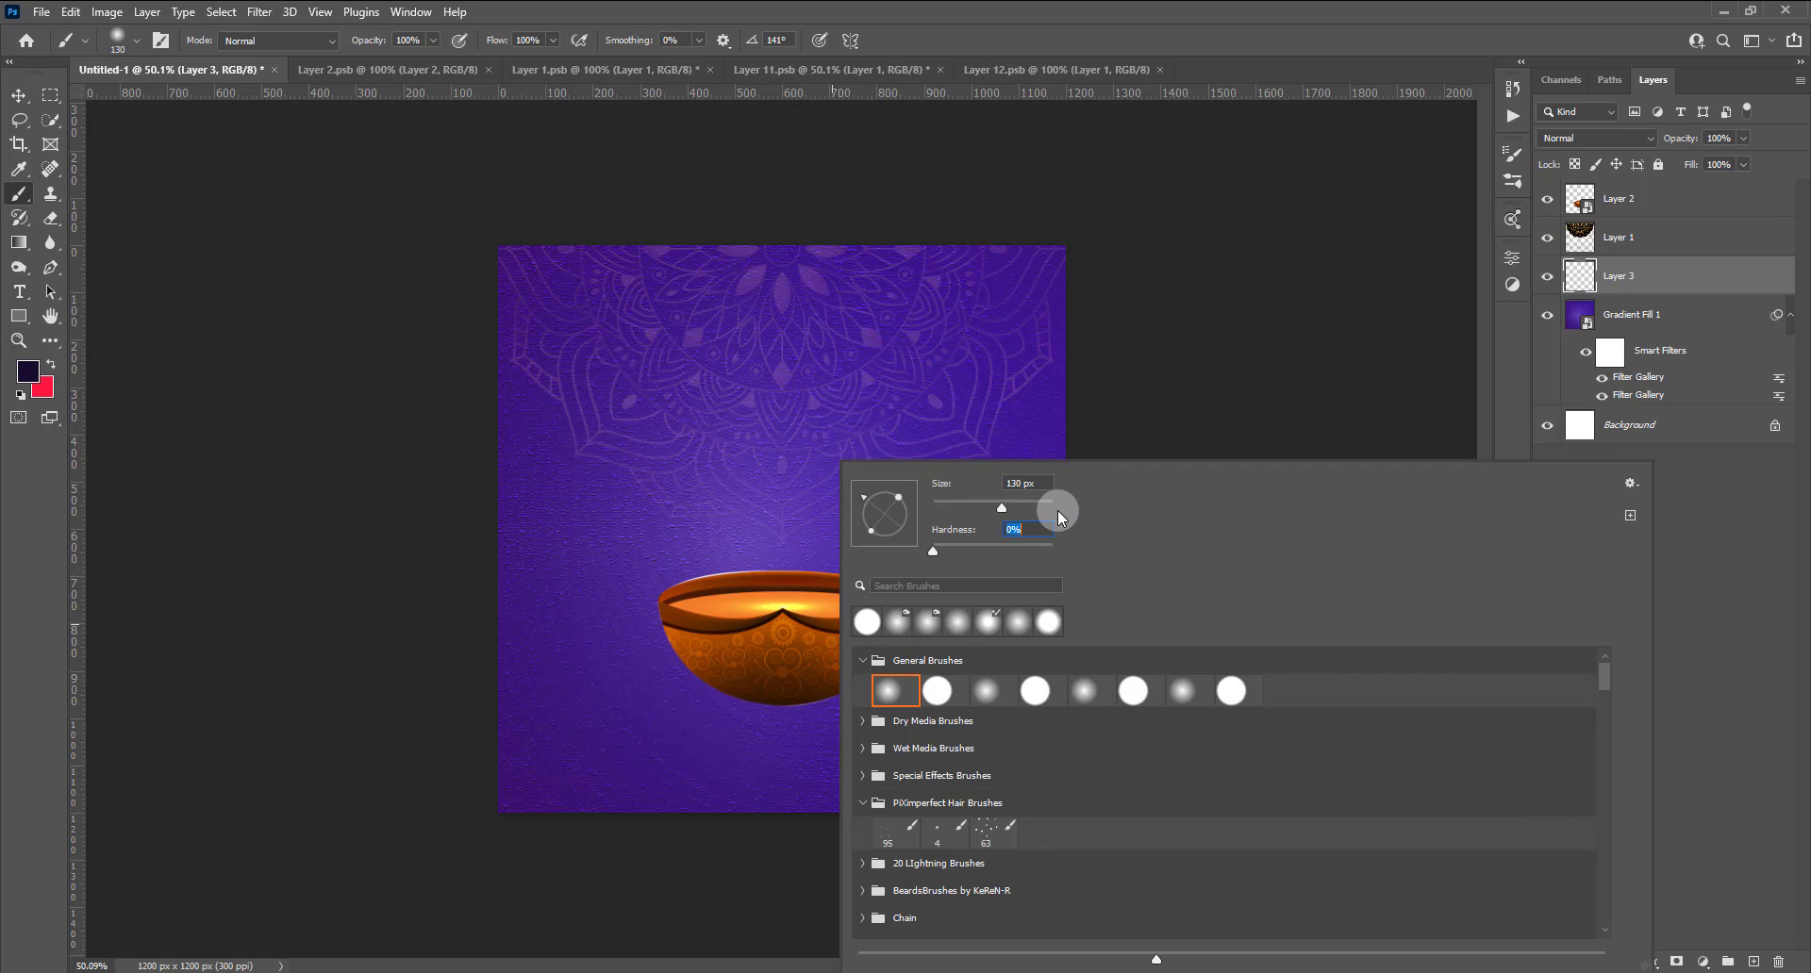
key(Tab)
click(625, 719)
click(633, 717)
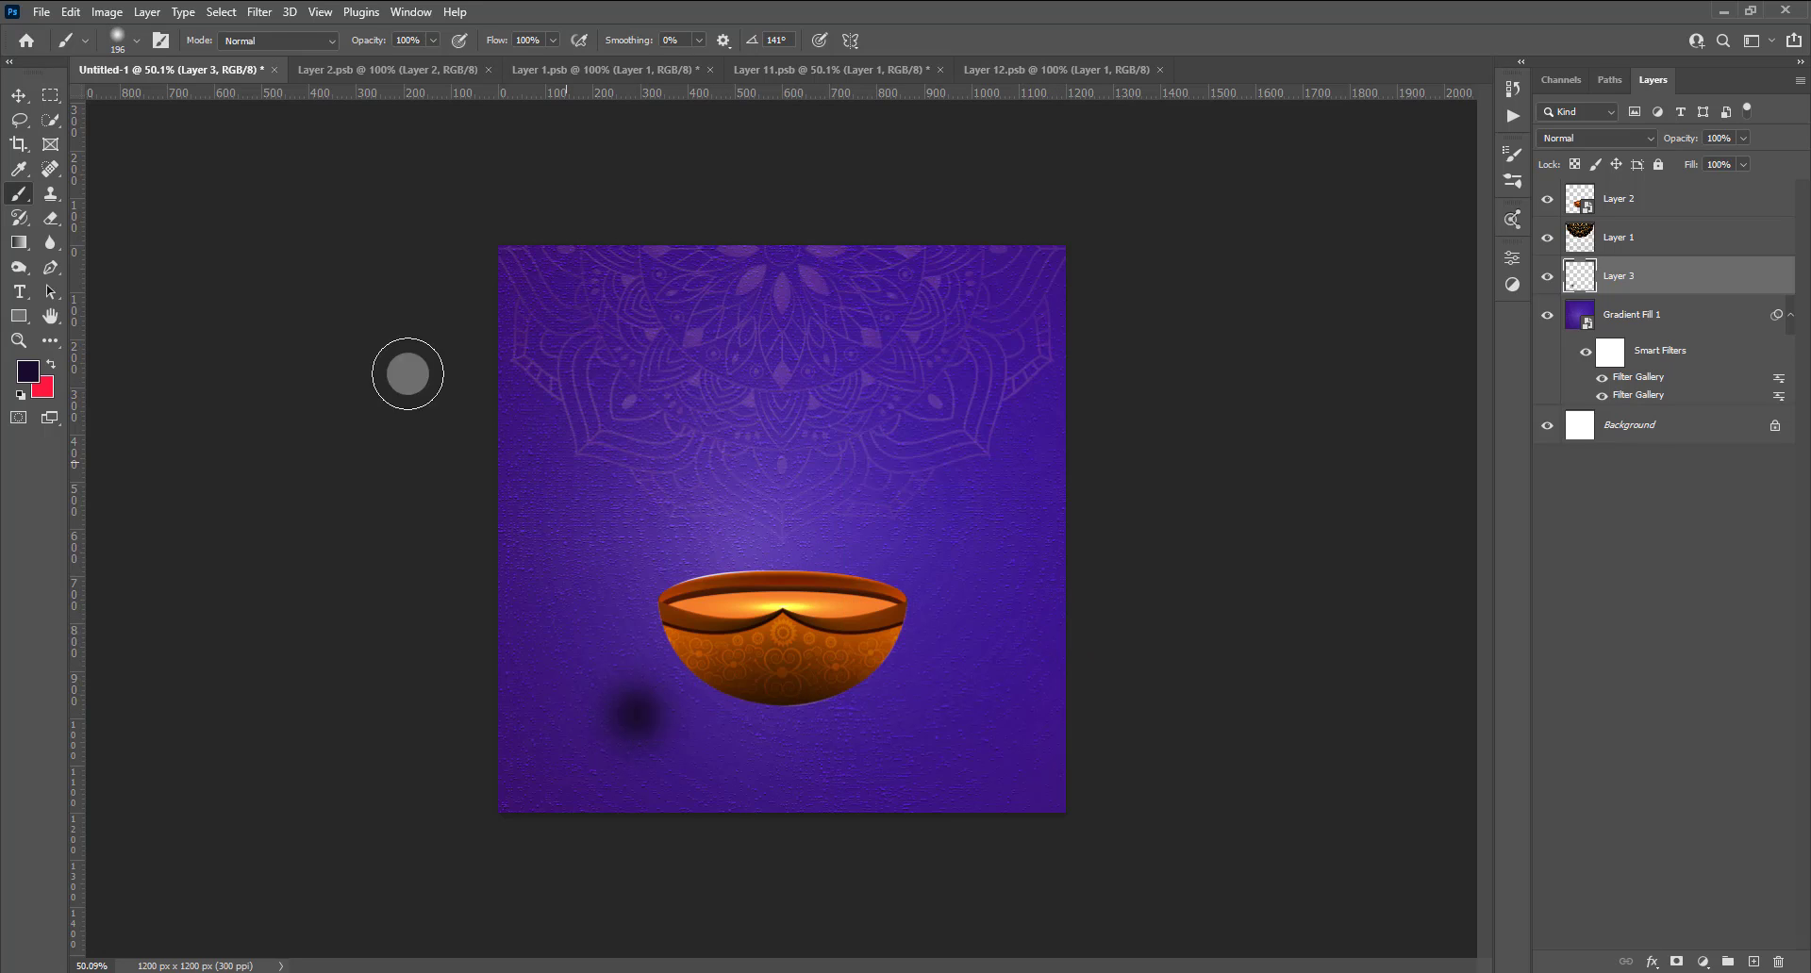
Squash and stretch the dab into a flat shadow beneath the bowl.
click(18, 95)
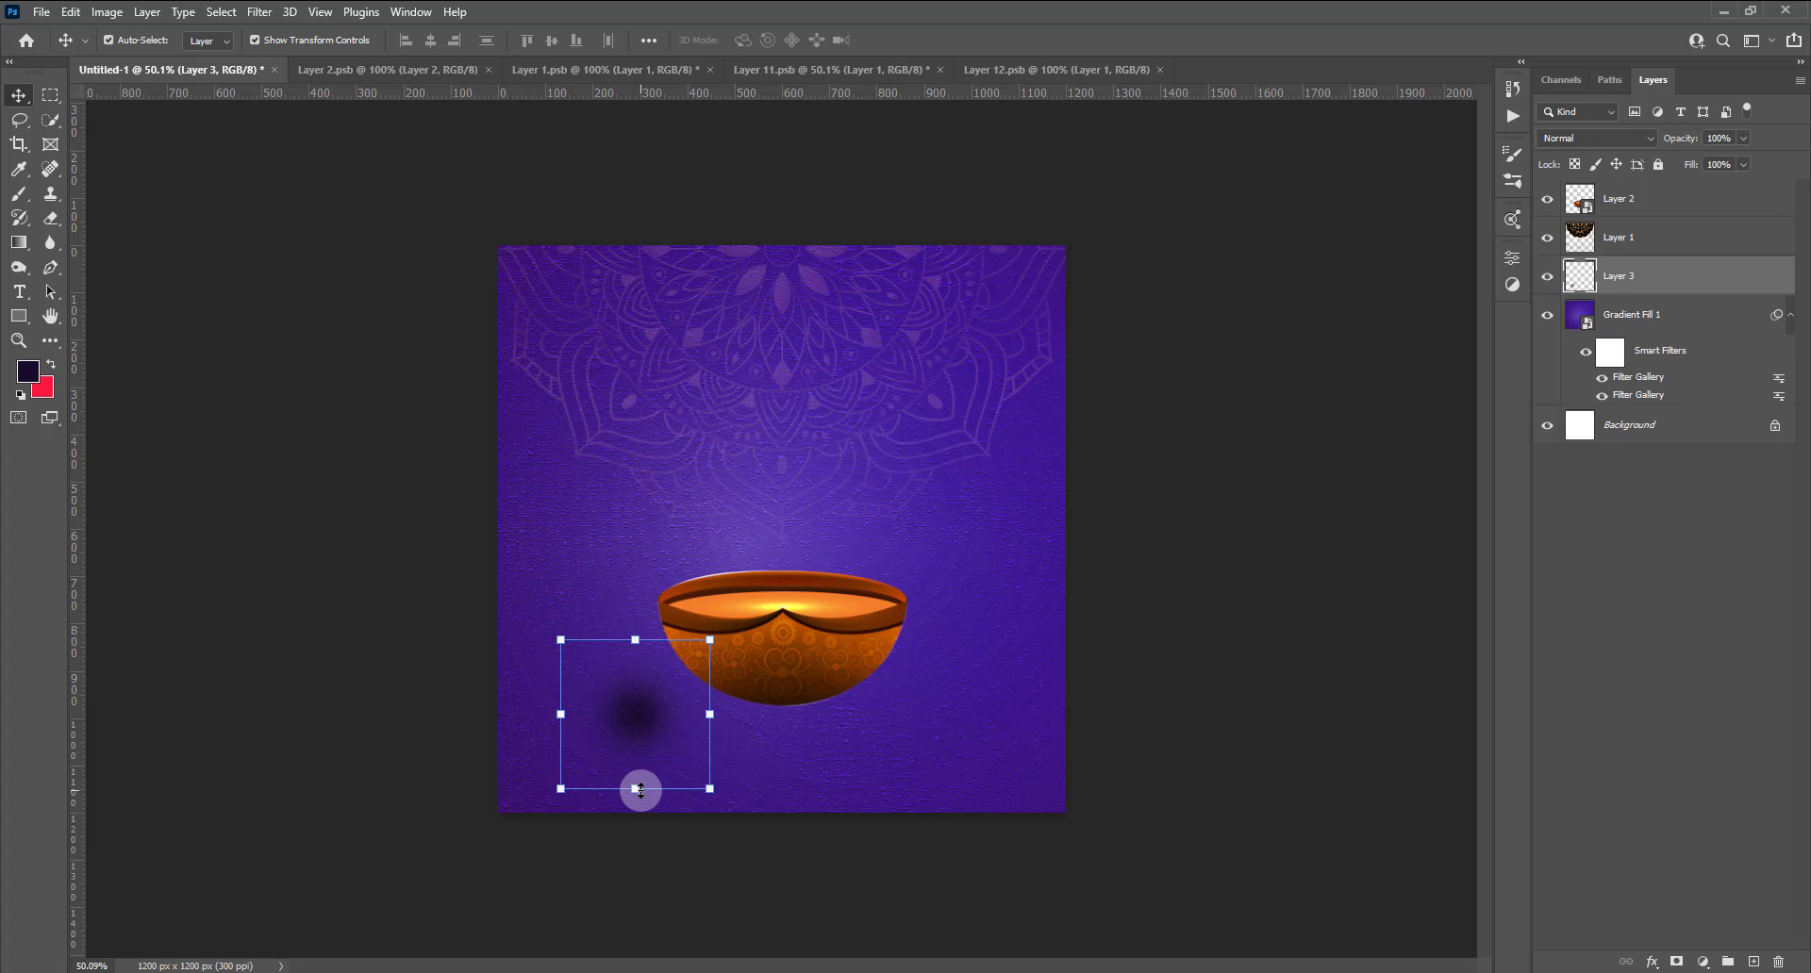
mouse_move(635, 788)
mouse_down()
mouse_move(647, 679)
mouse_move(827, 661)
mouse_up()
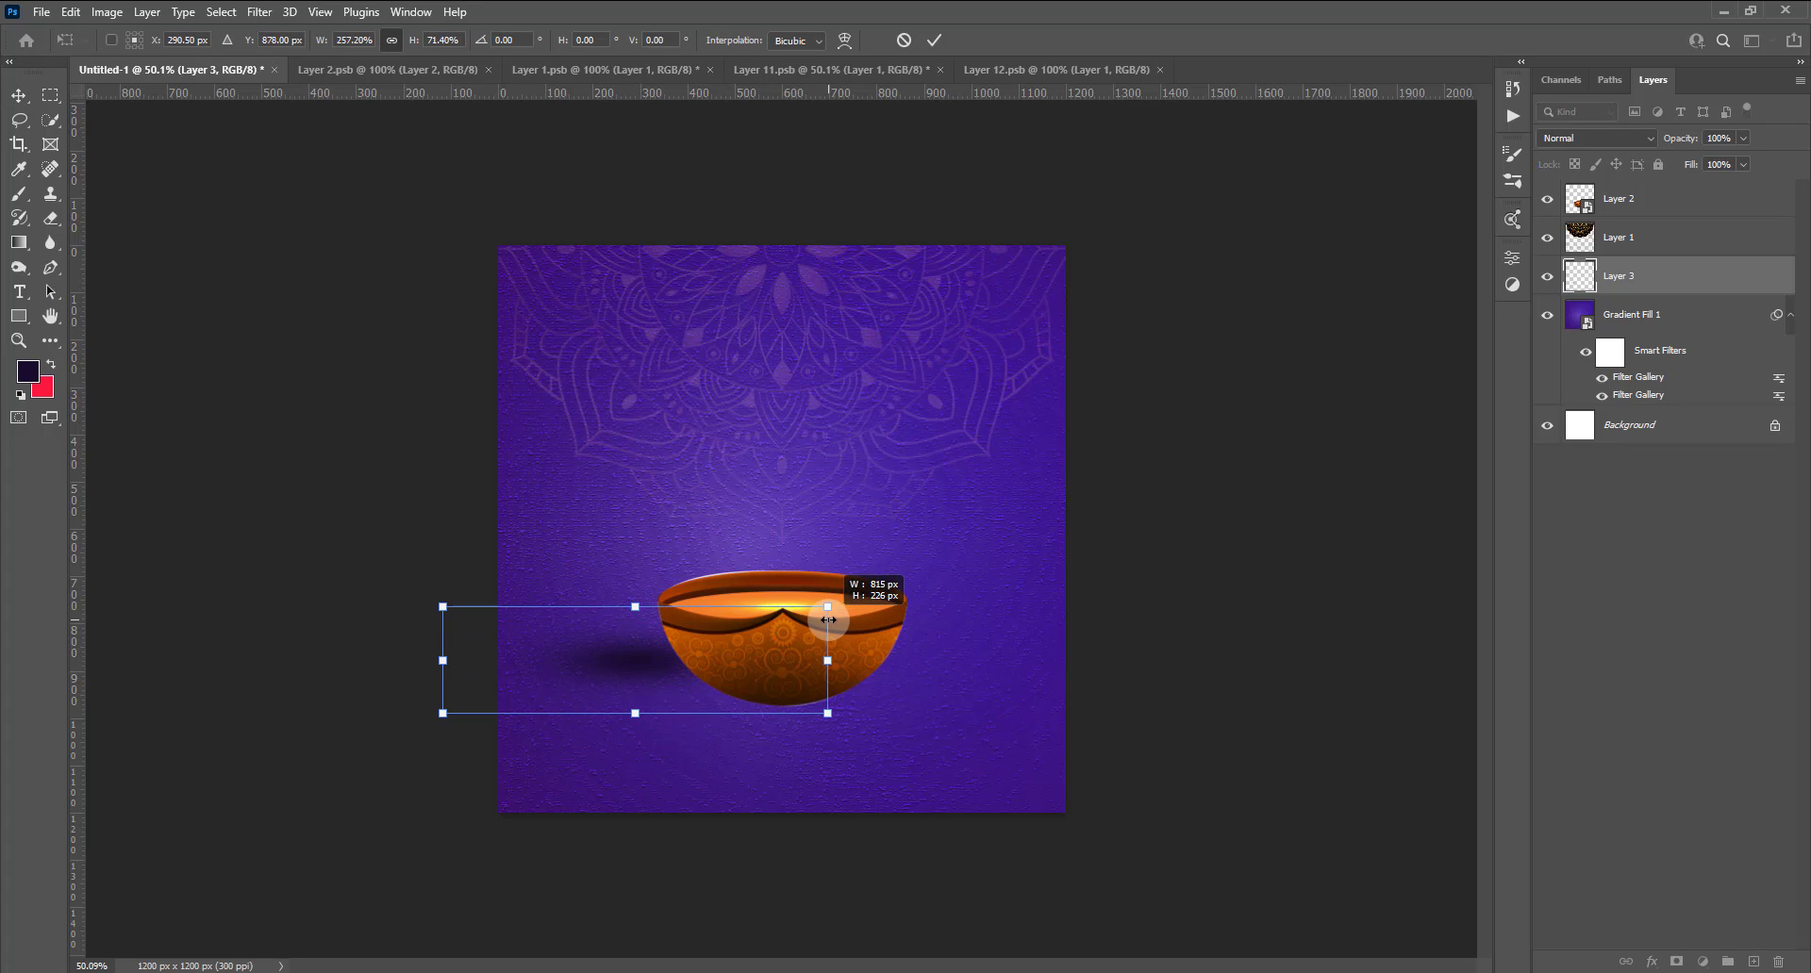
mouse_move(651, 717)
mouse_down()
mouse_move(657, 691)
mouse_move(771, 703)
mouse_up()
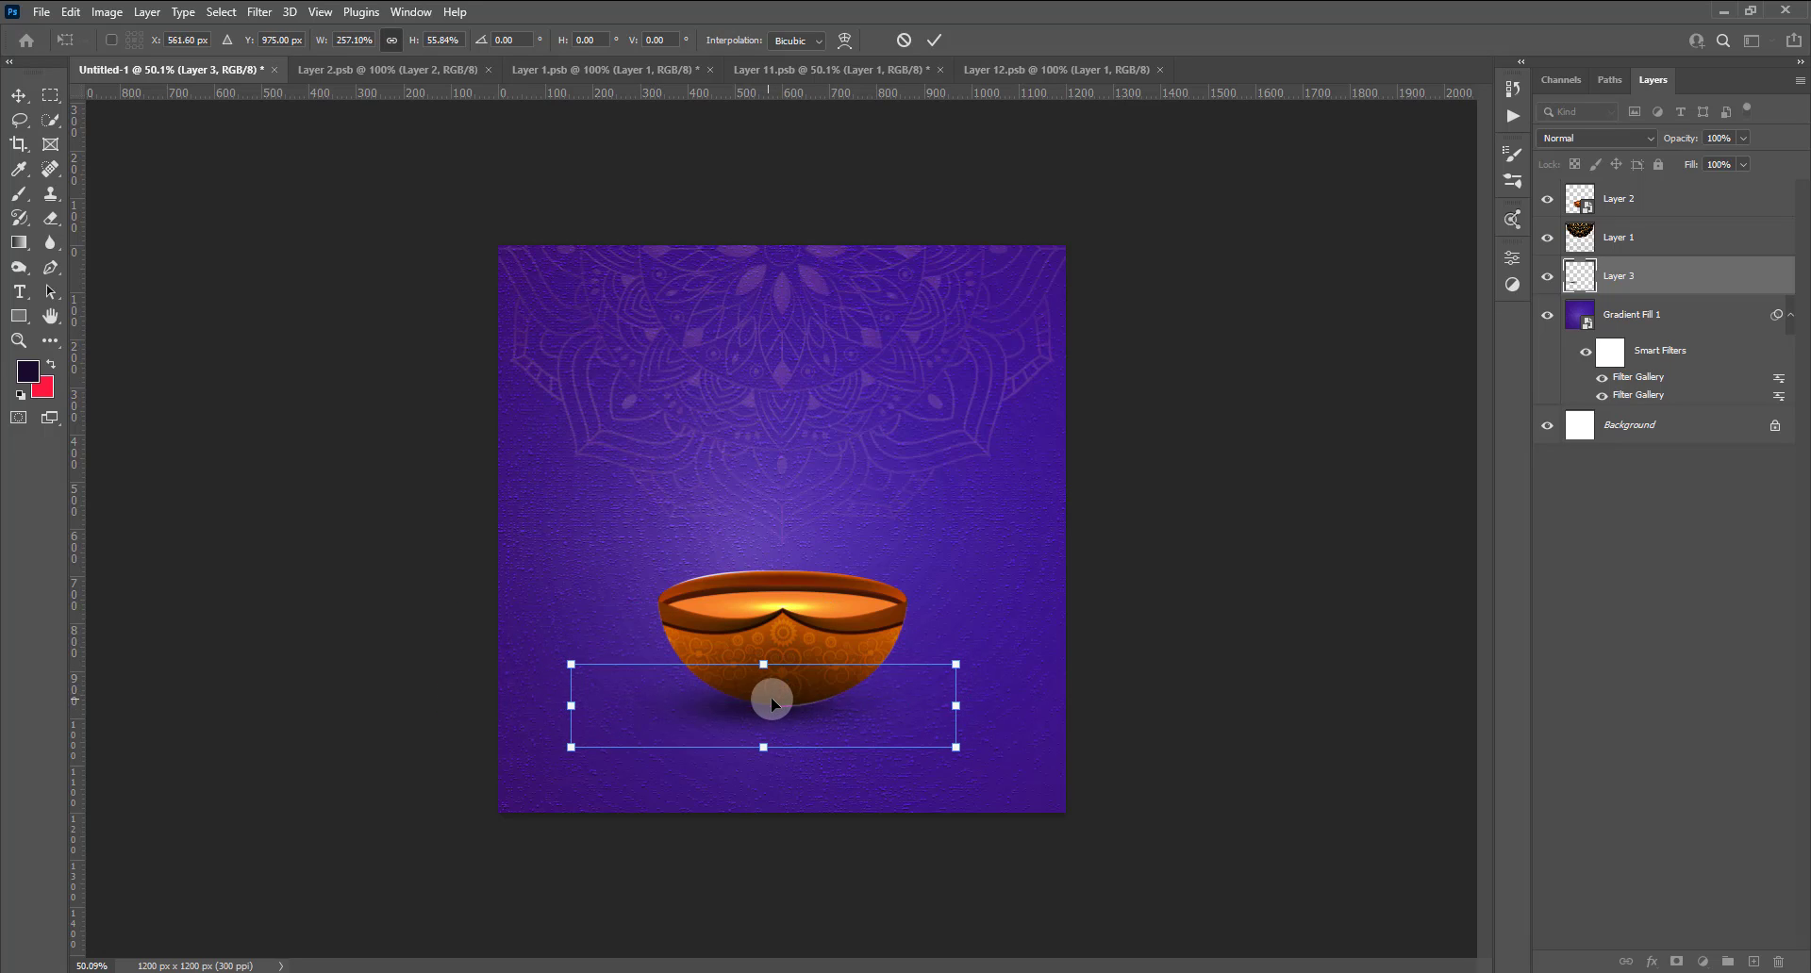
click(934, 39)
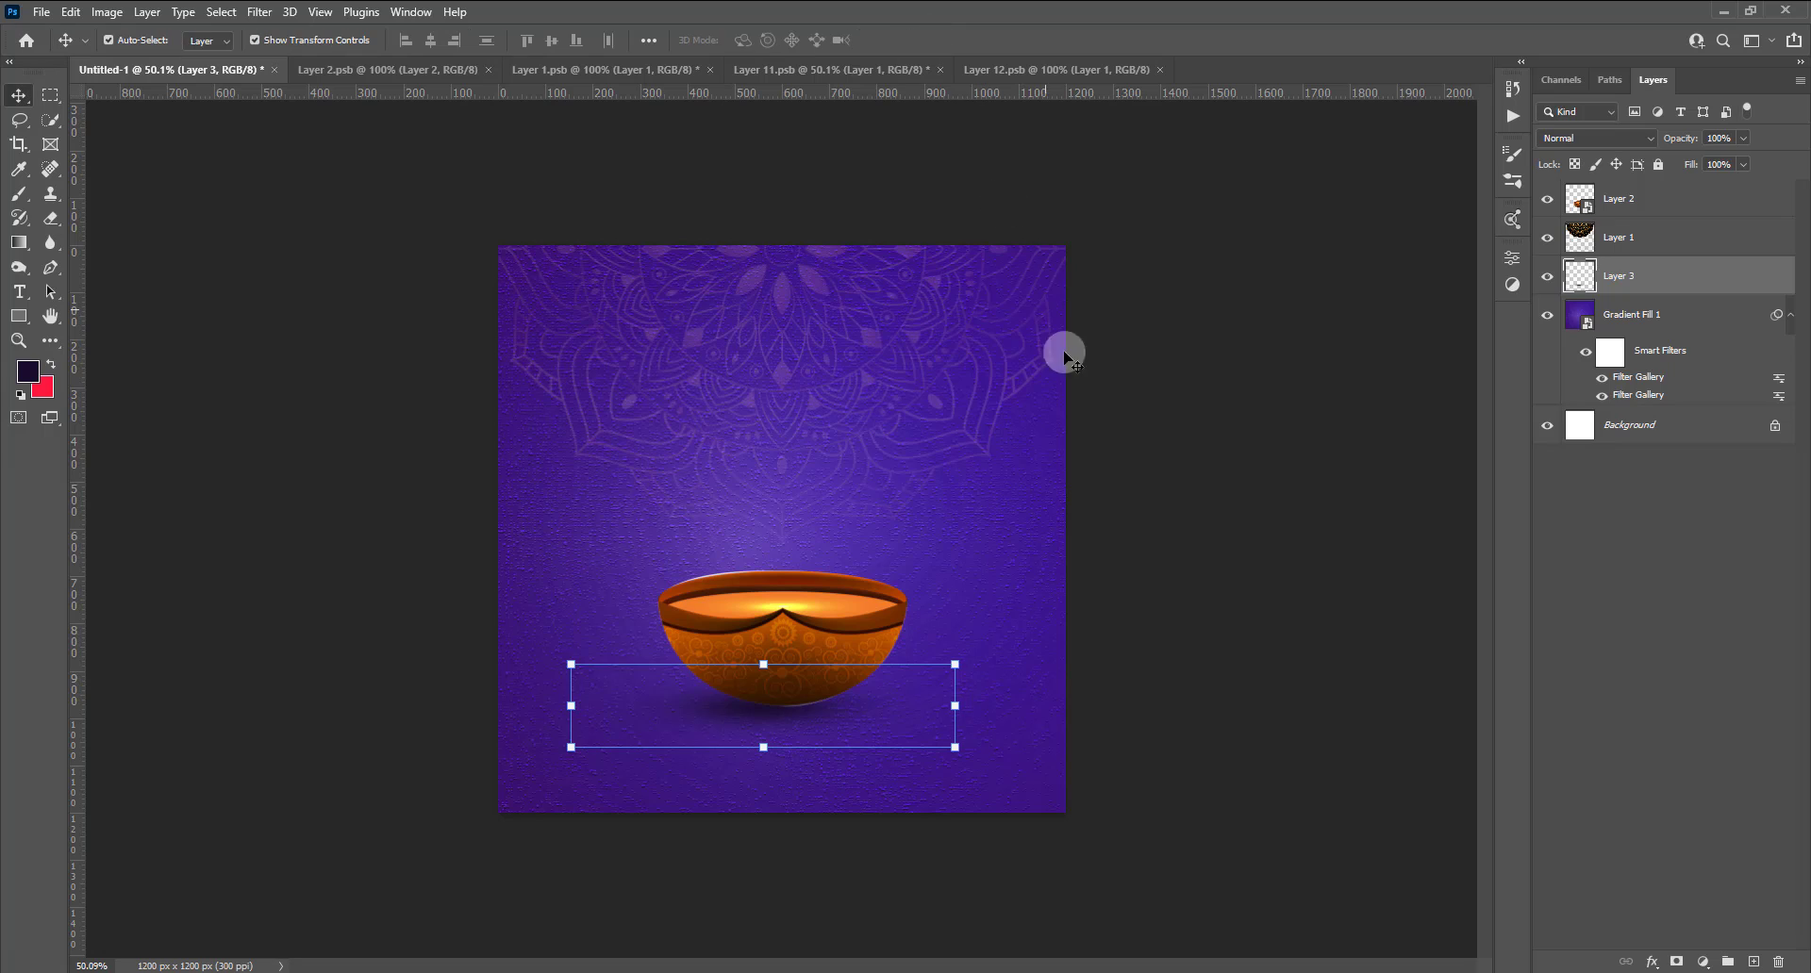
click(1179, 490)
scroll(741, 654, down, 3)
scroll(742, 654, down, 1)
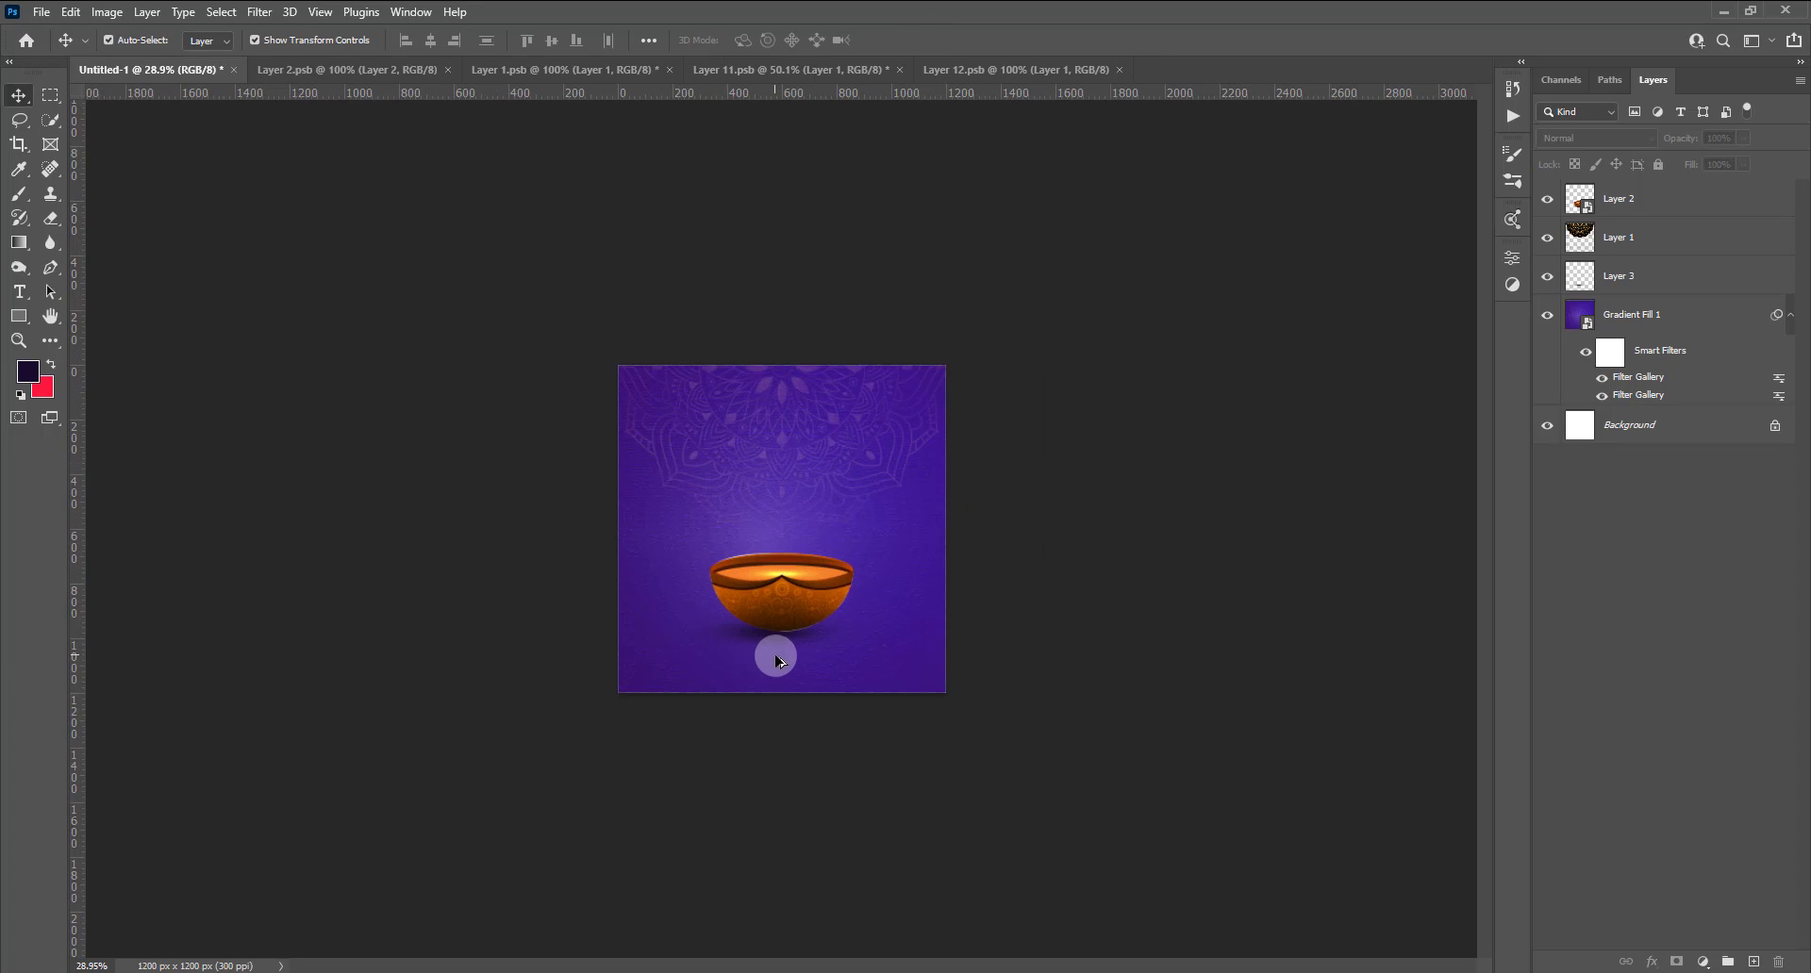
Rasterize the diya bowl's Layer 2 into plain pixels.
click(777, 644)
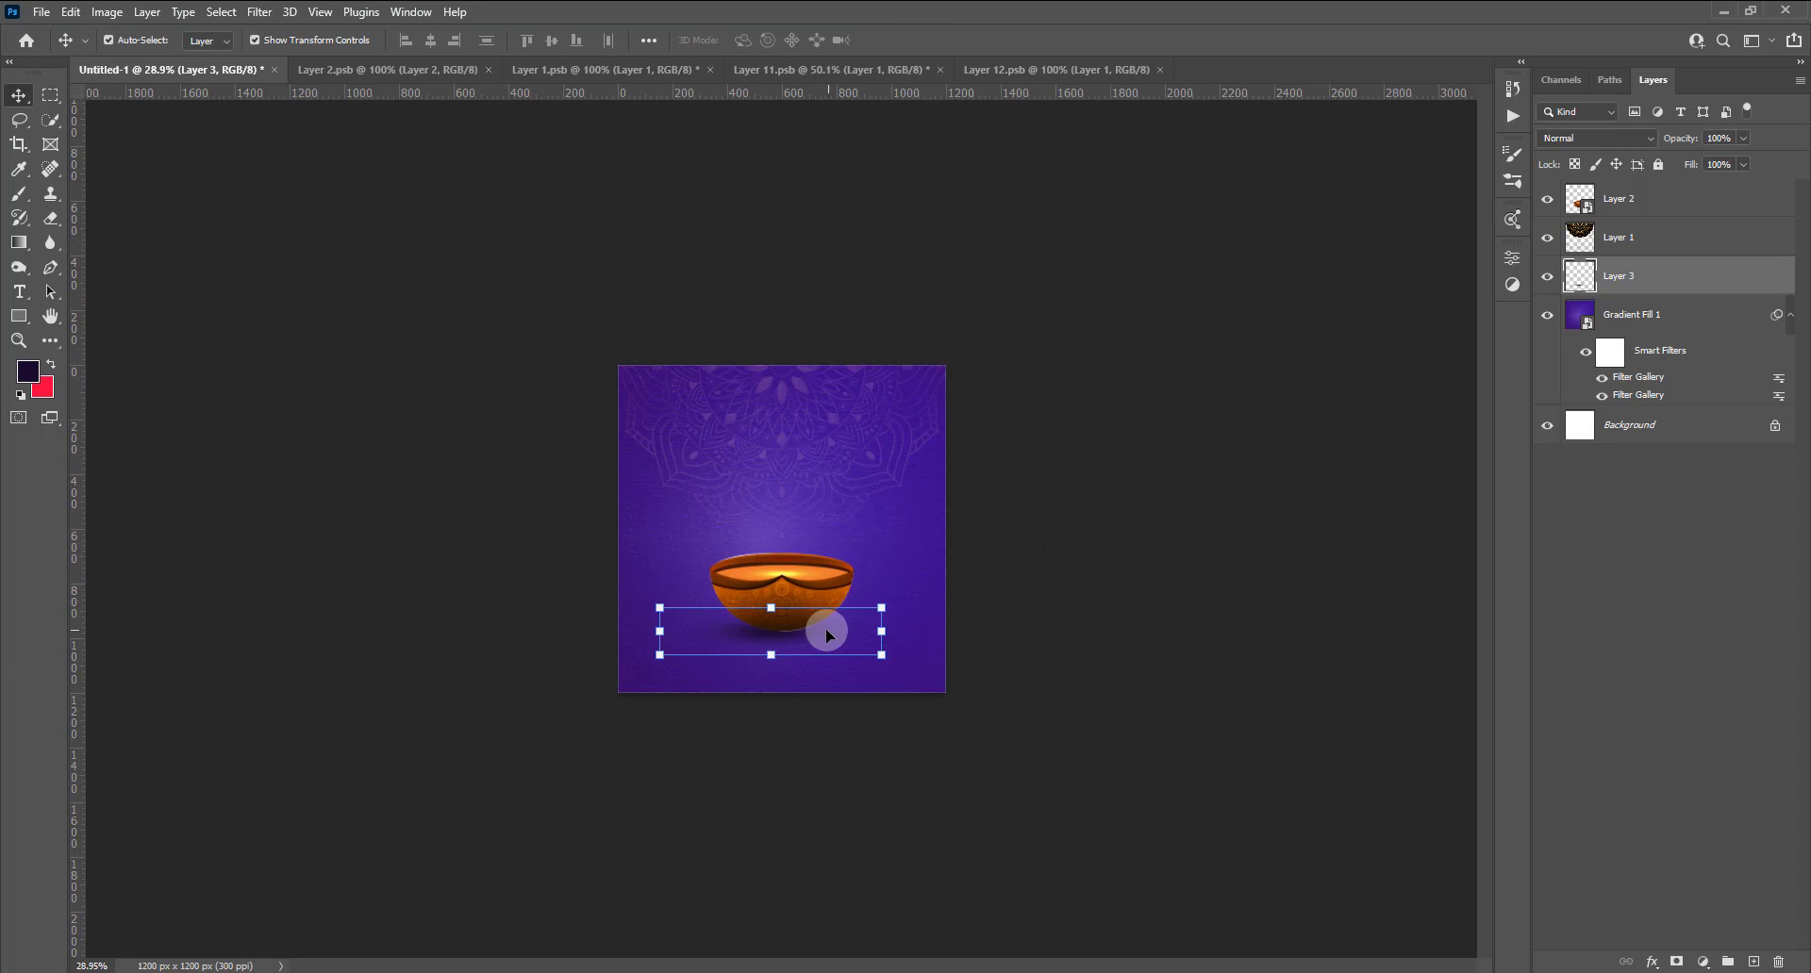
scroll(792, 647, up, 3)
click(795, 622)
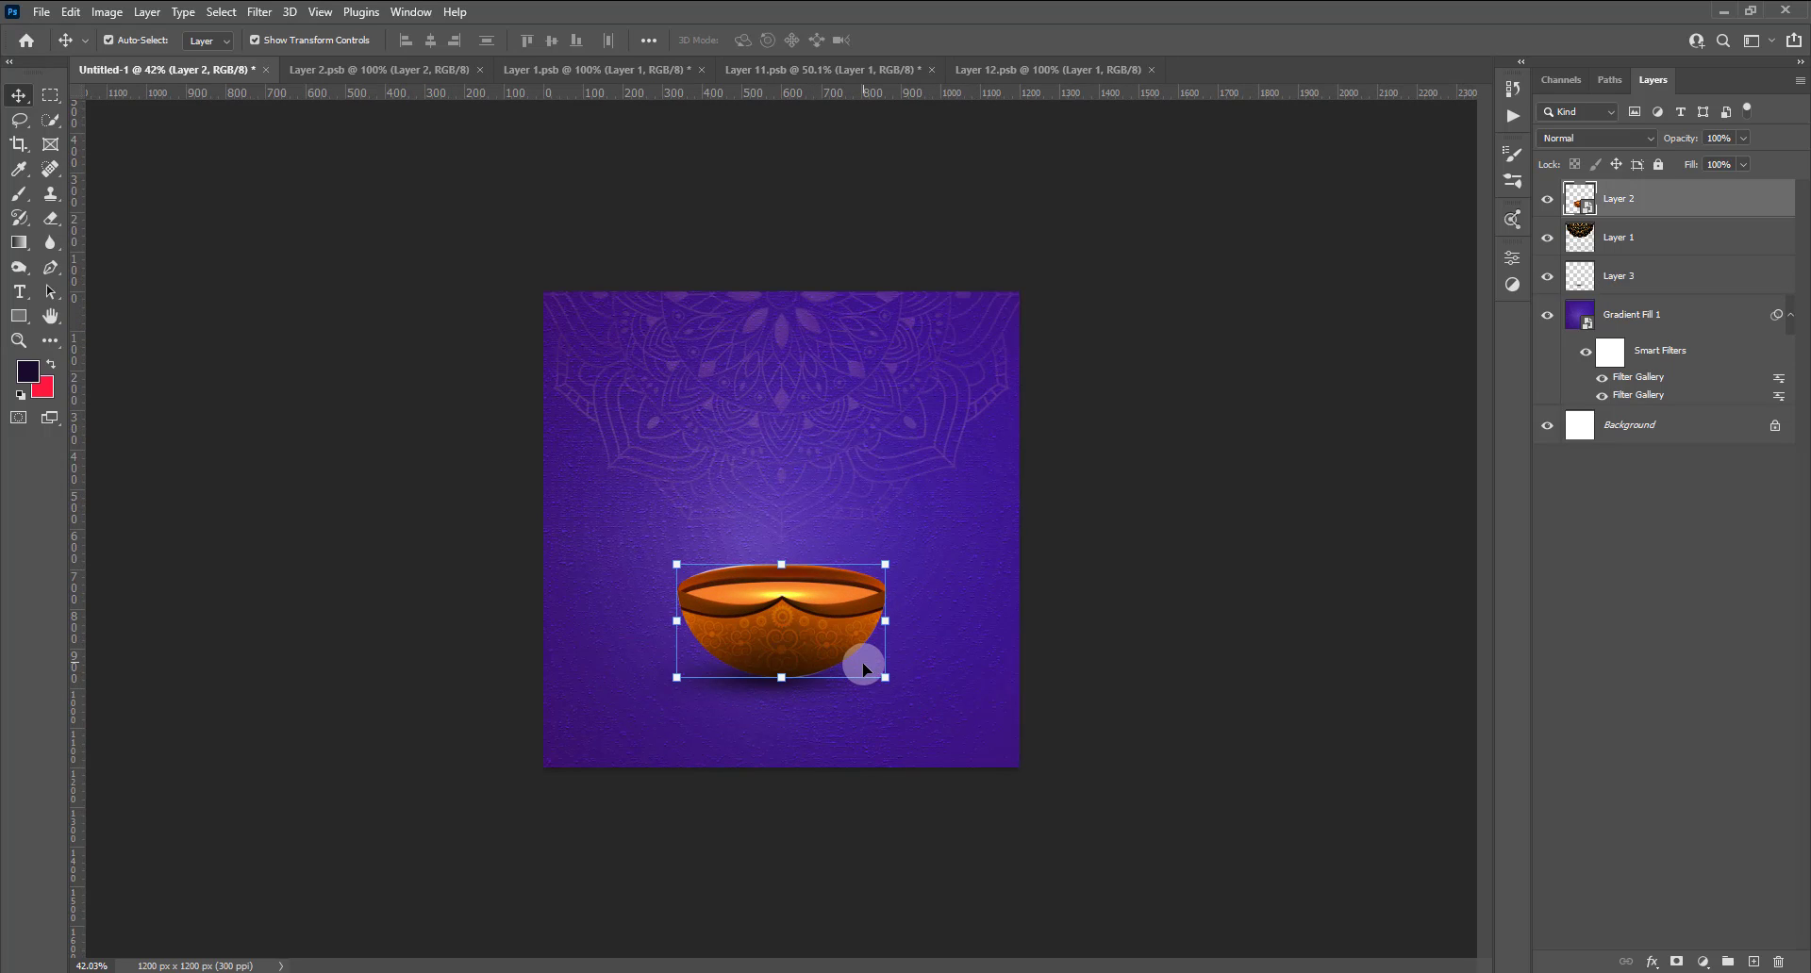
right_click(1637, 197)
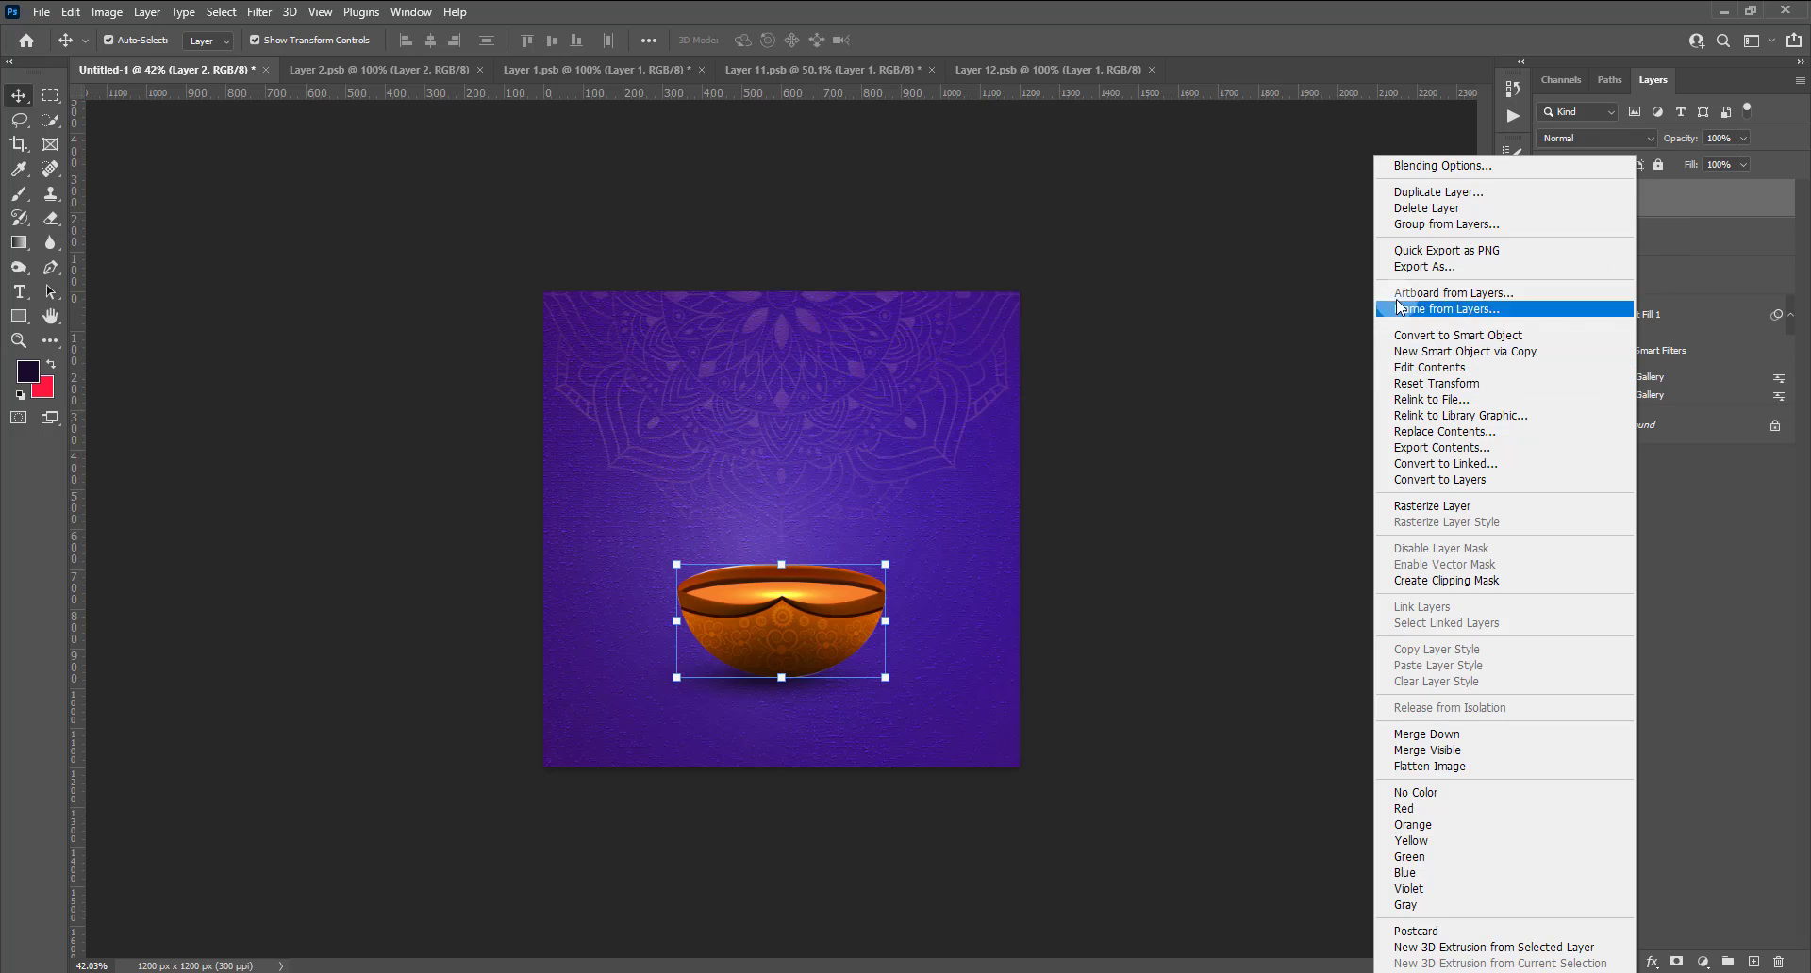
click(1438, 507)
Try the Lasso and Magic Wand selection tools at the bowl edge, ending on Rectangular Marquee.
click(33, 123)
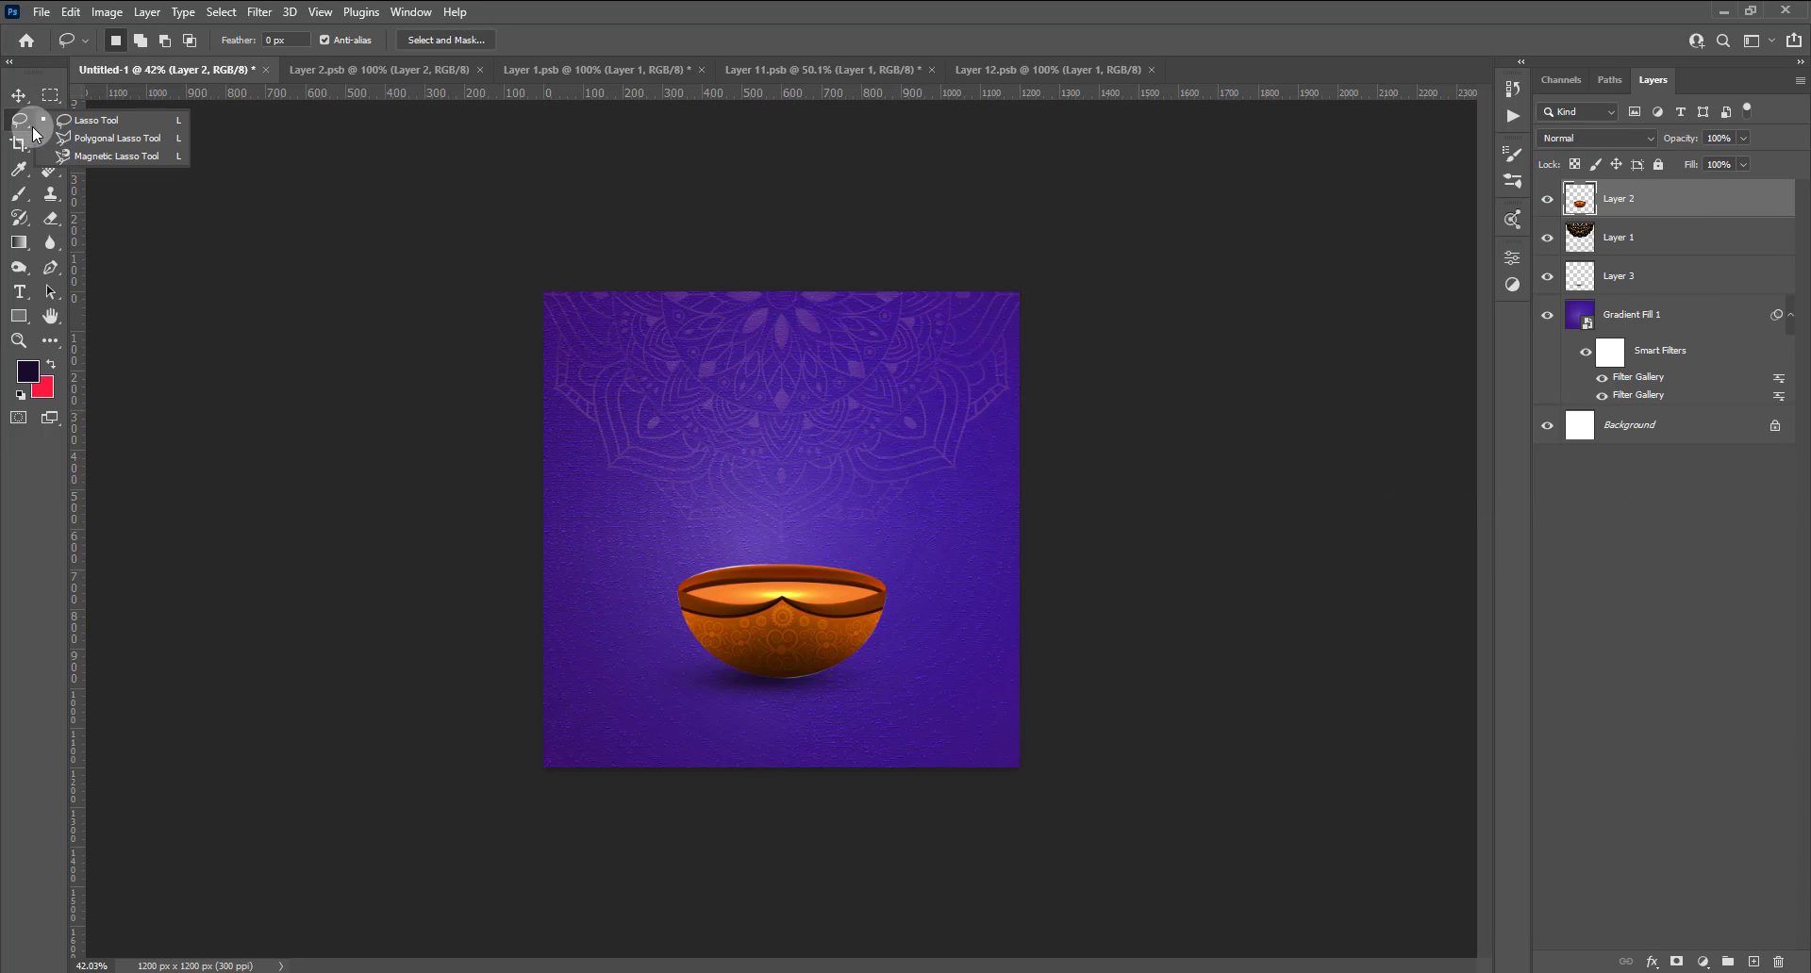
click(28, 128)
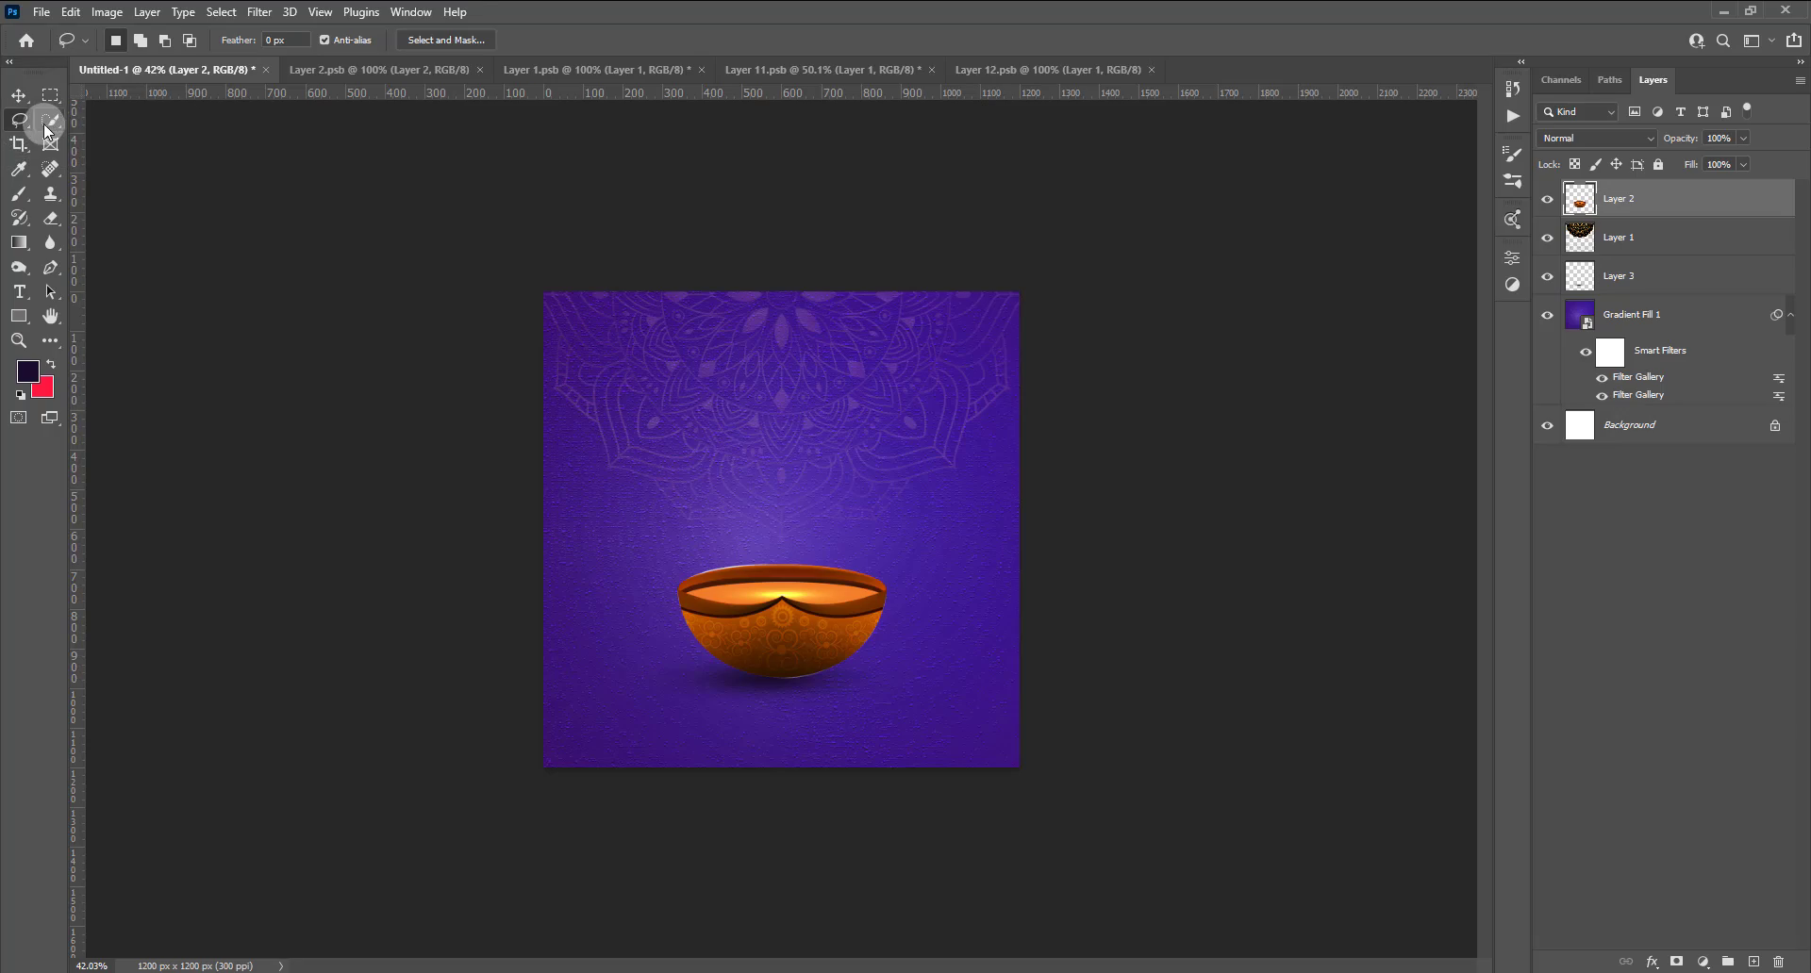
click(47, 130)
click(104, 149)
scroll(820, 755, up, 3)
scroll(850, 838, up, 2)
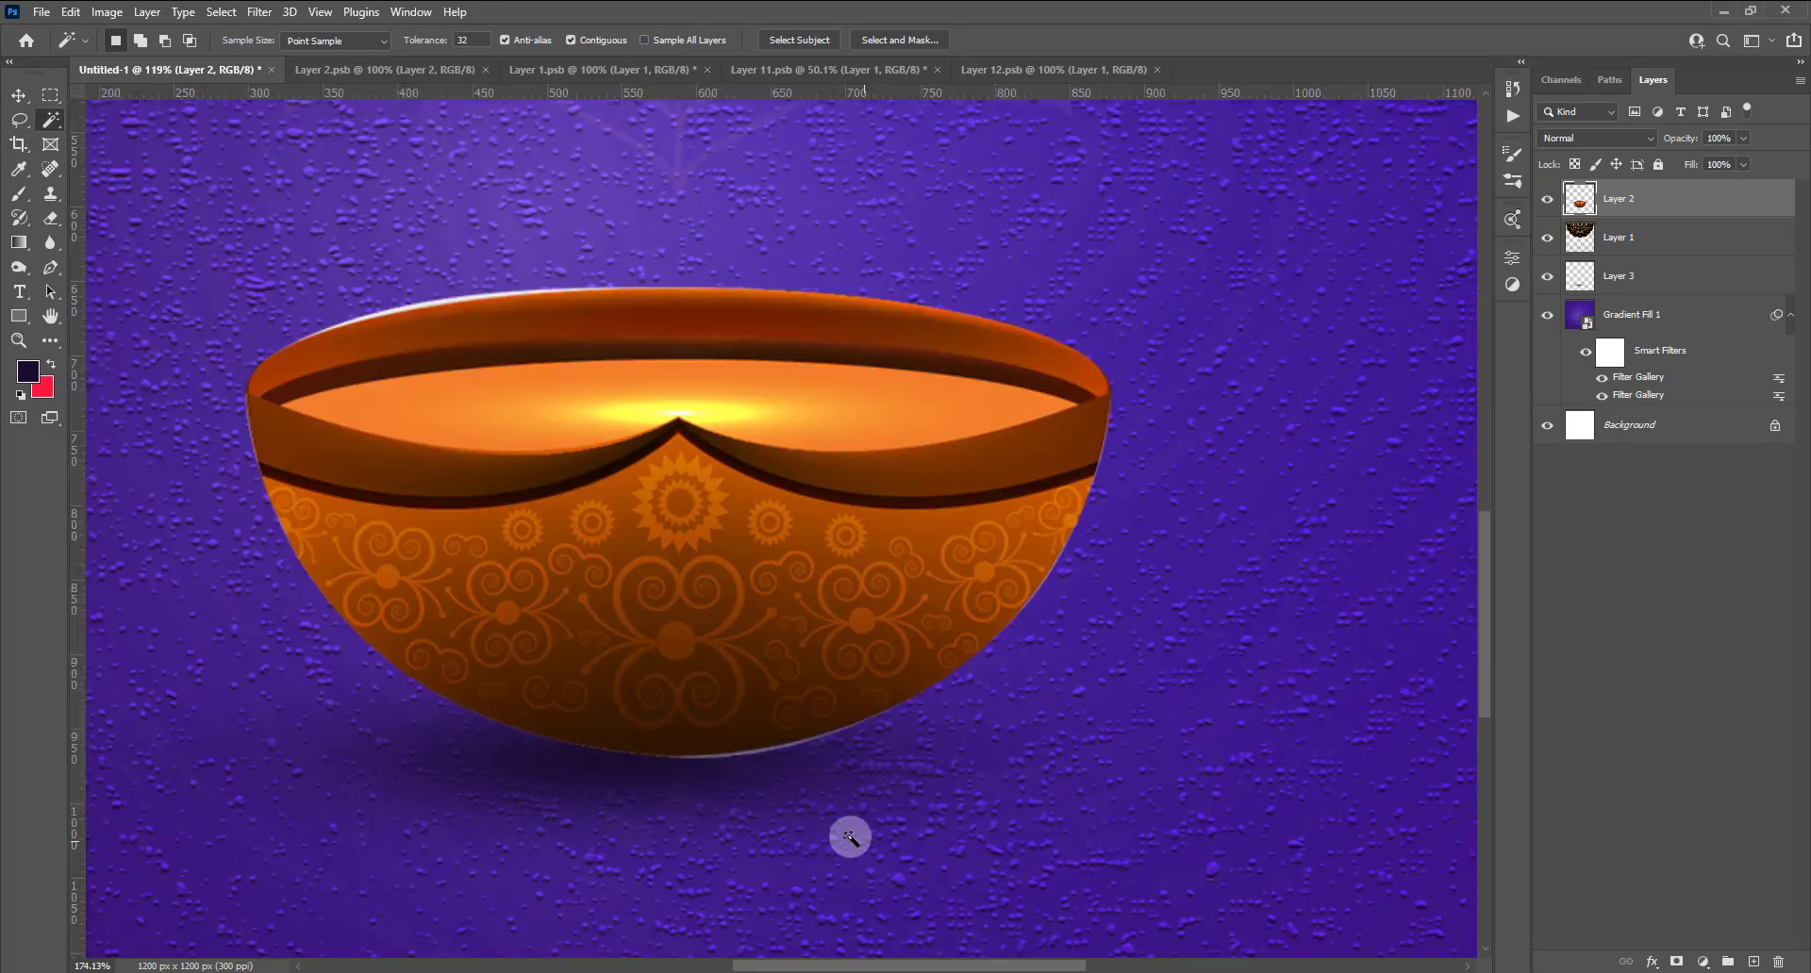
scroll(850, 837, up, 2)
scroll(711, 727, up, 3)
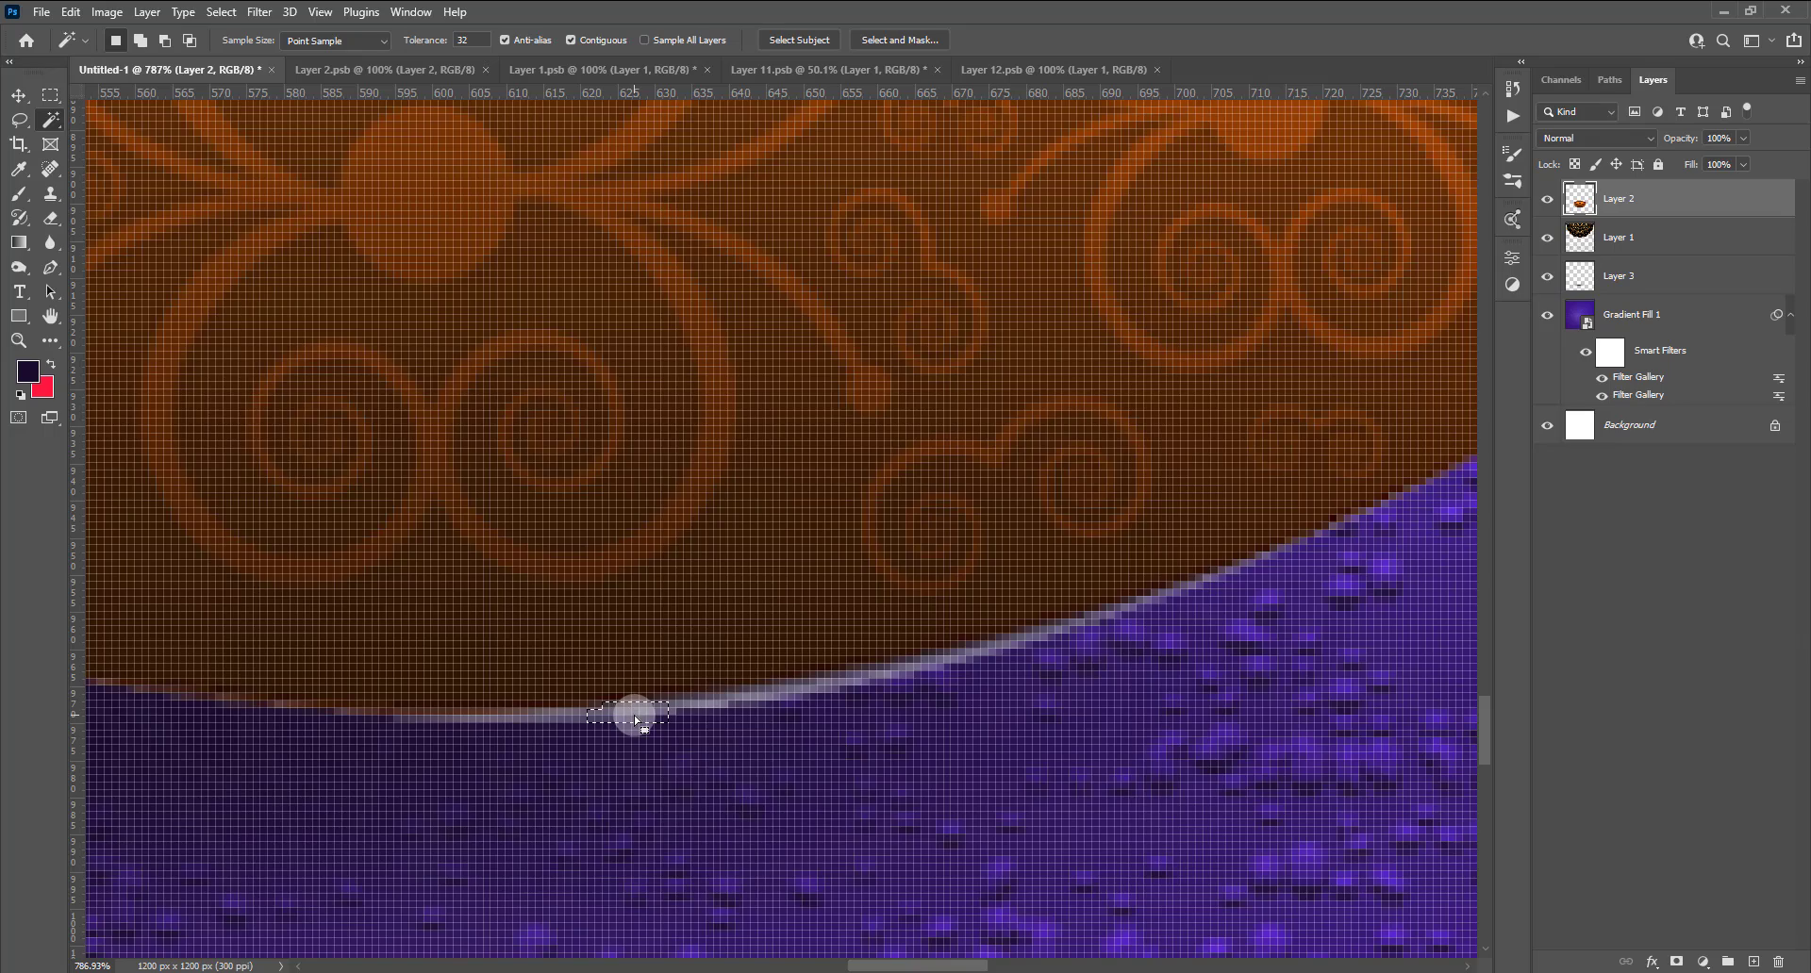
scroll(638, 720, down, 2)
scroll(640, 715, down, 2)
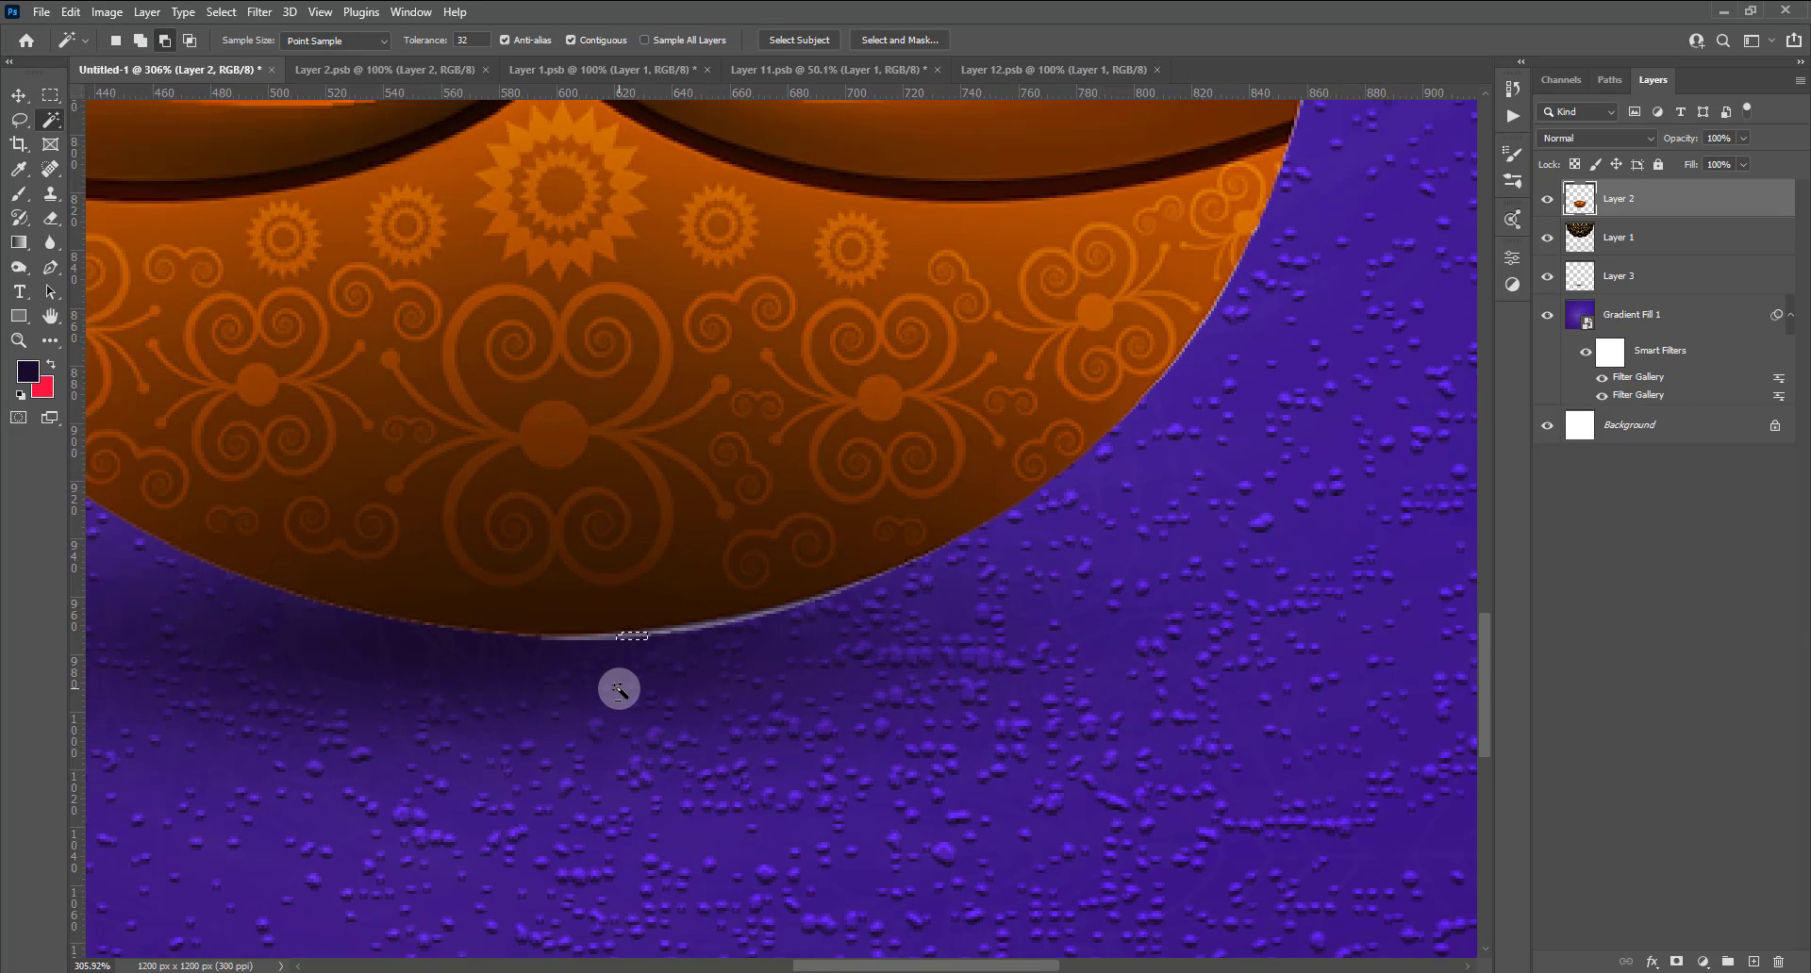
scroll(745, 651, up, 1)
click(51, 95)
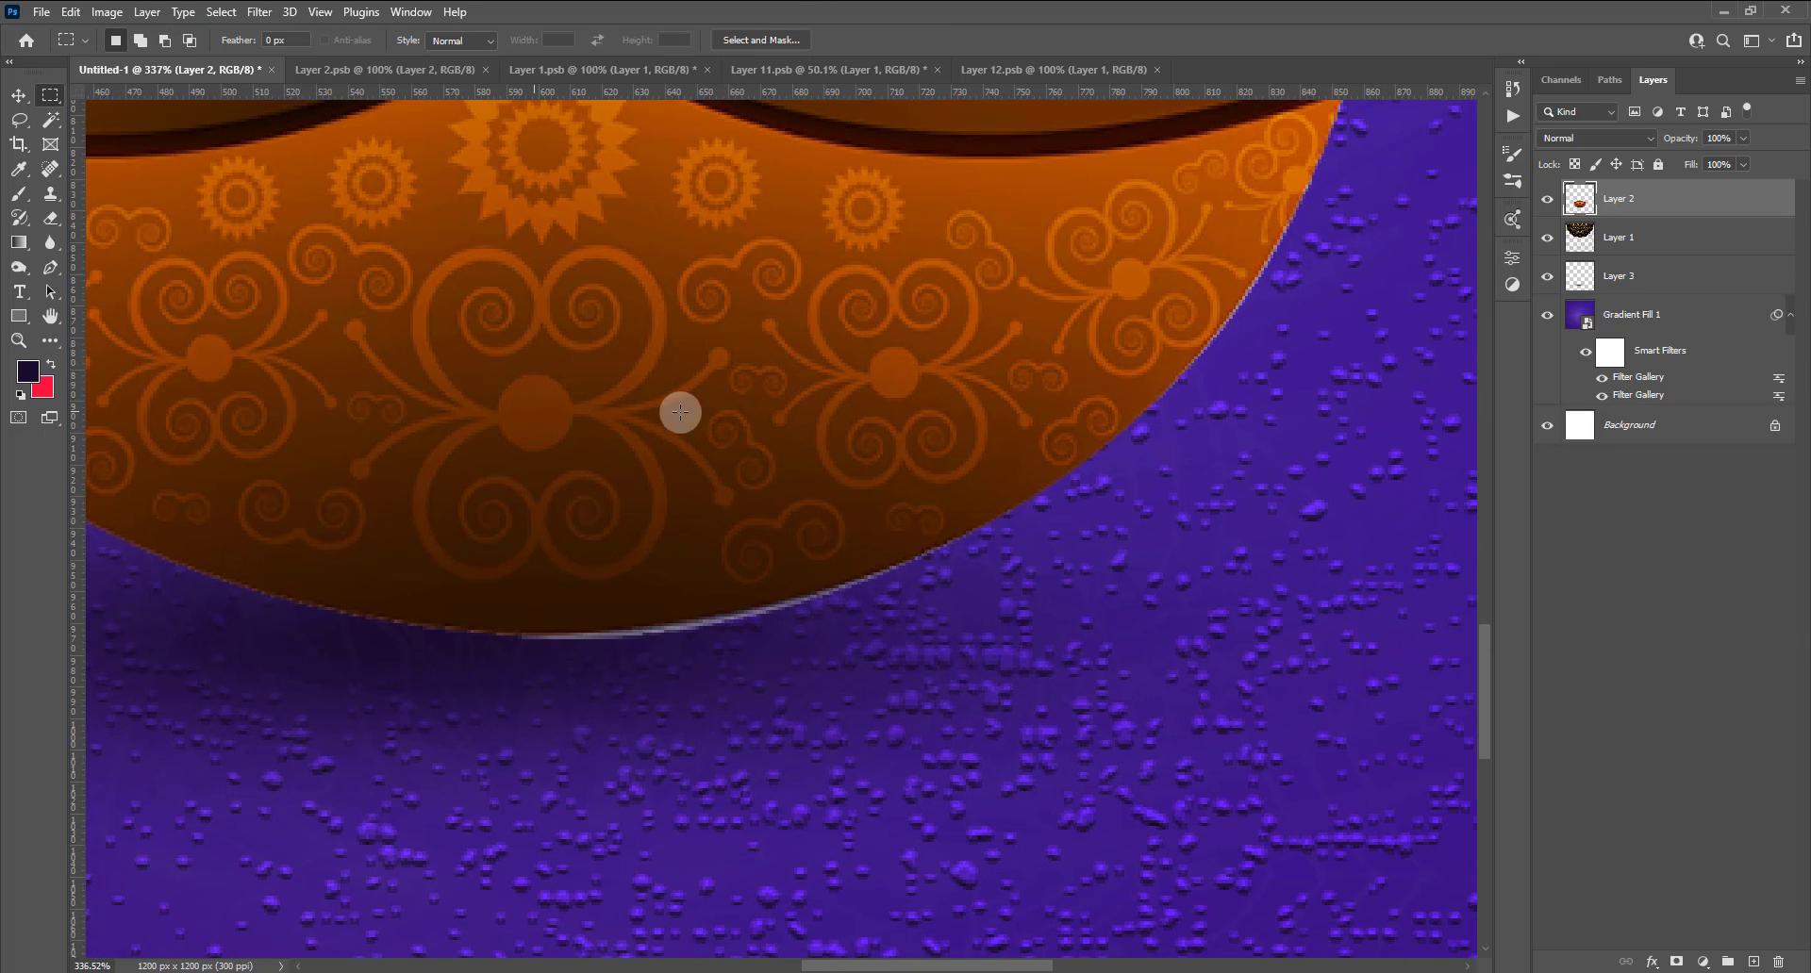
Add Layer 4 and clip it to the diya bowl as a clipping mask.
click(1753, 962)
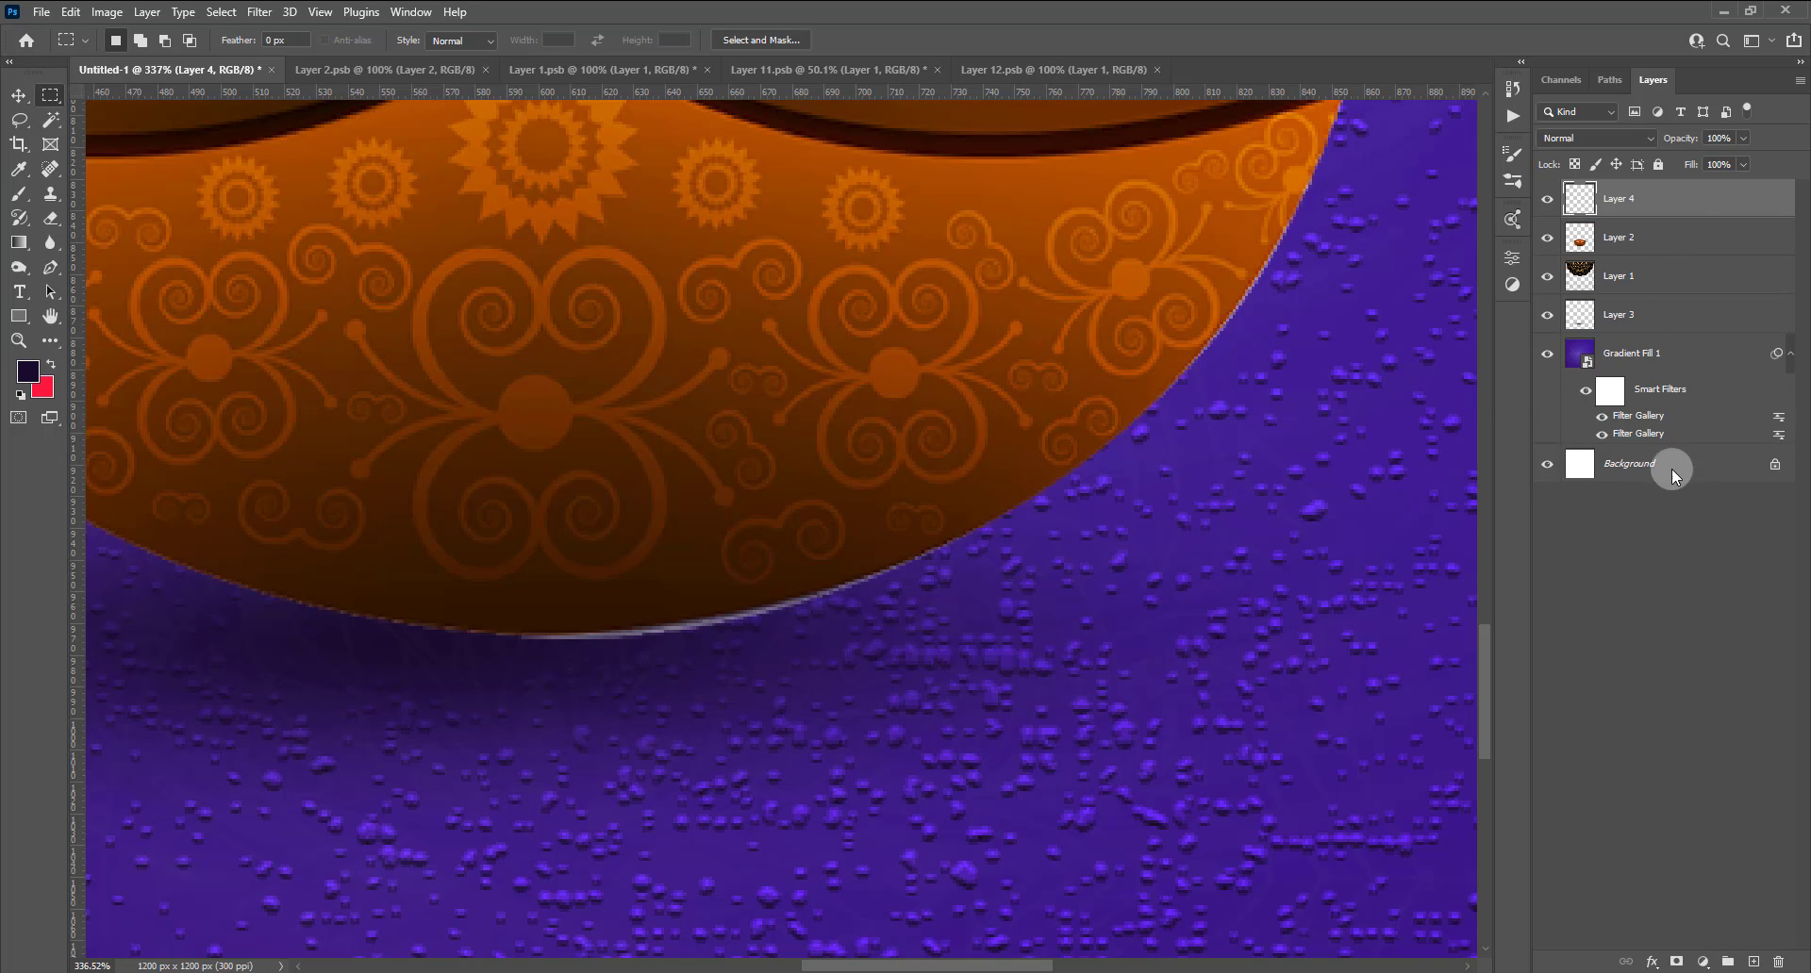
right_click(1659, 221)
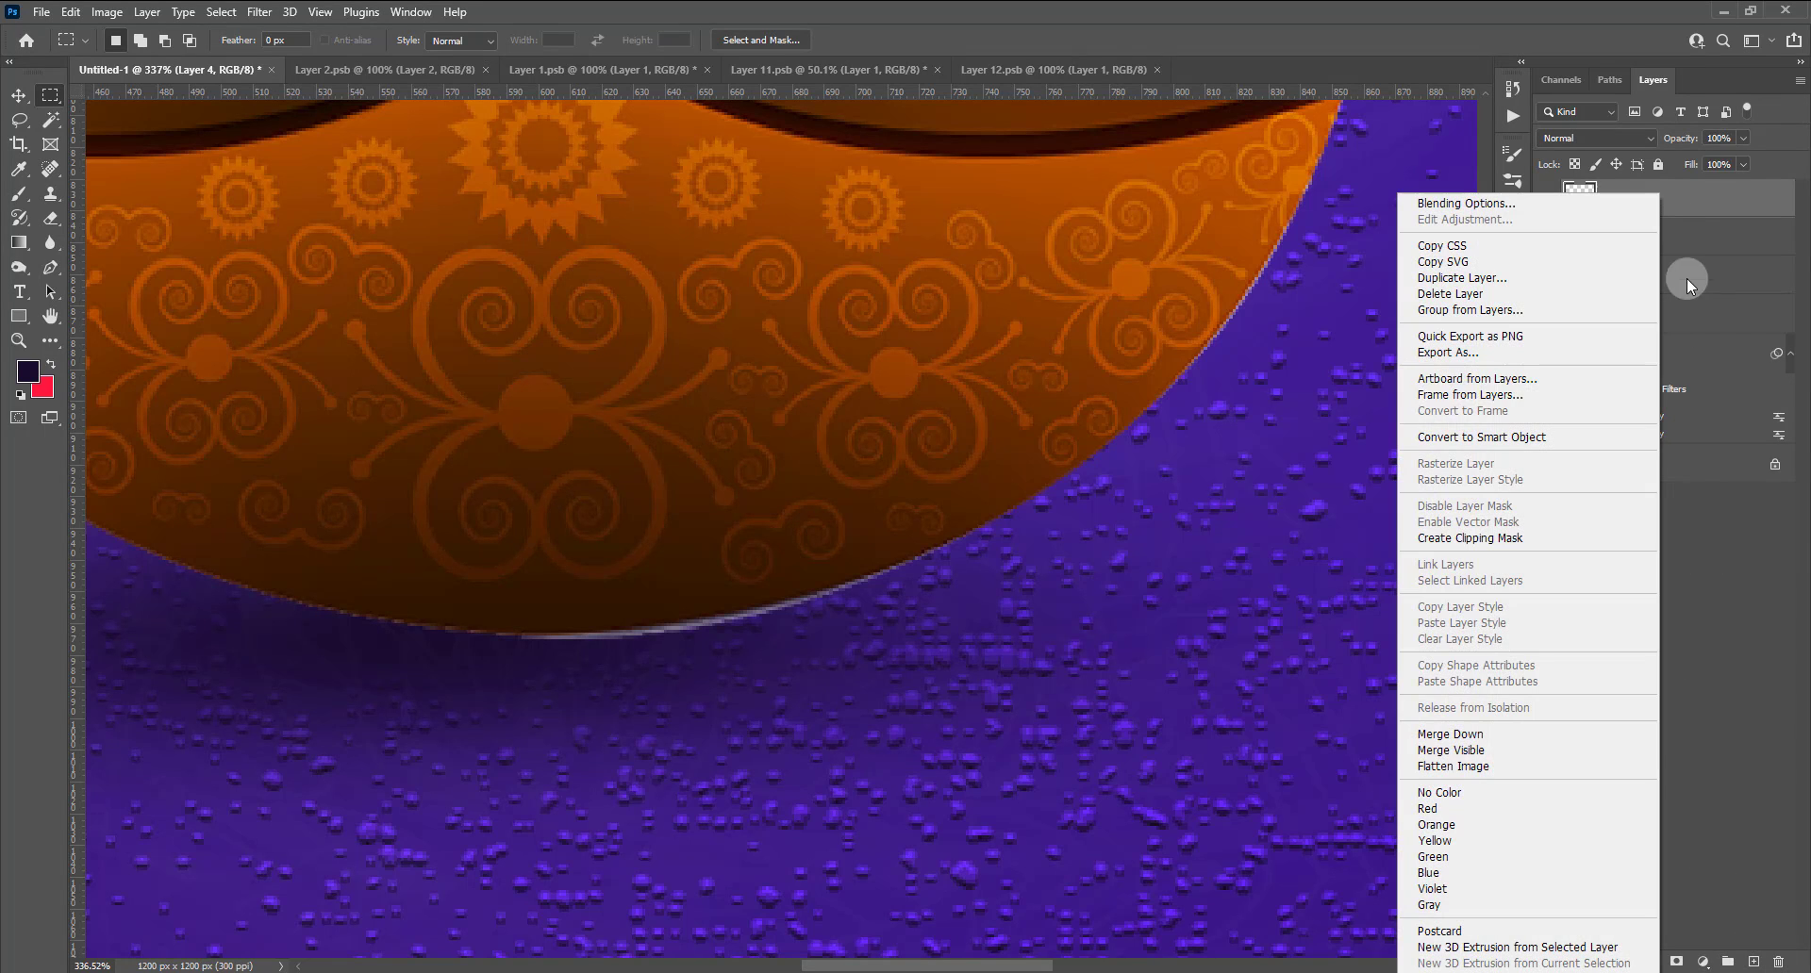
click(1483, 539)
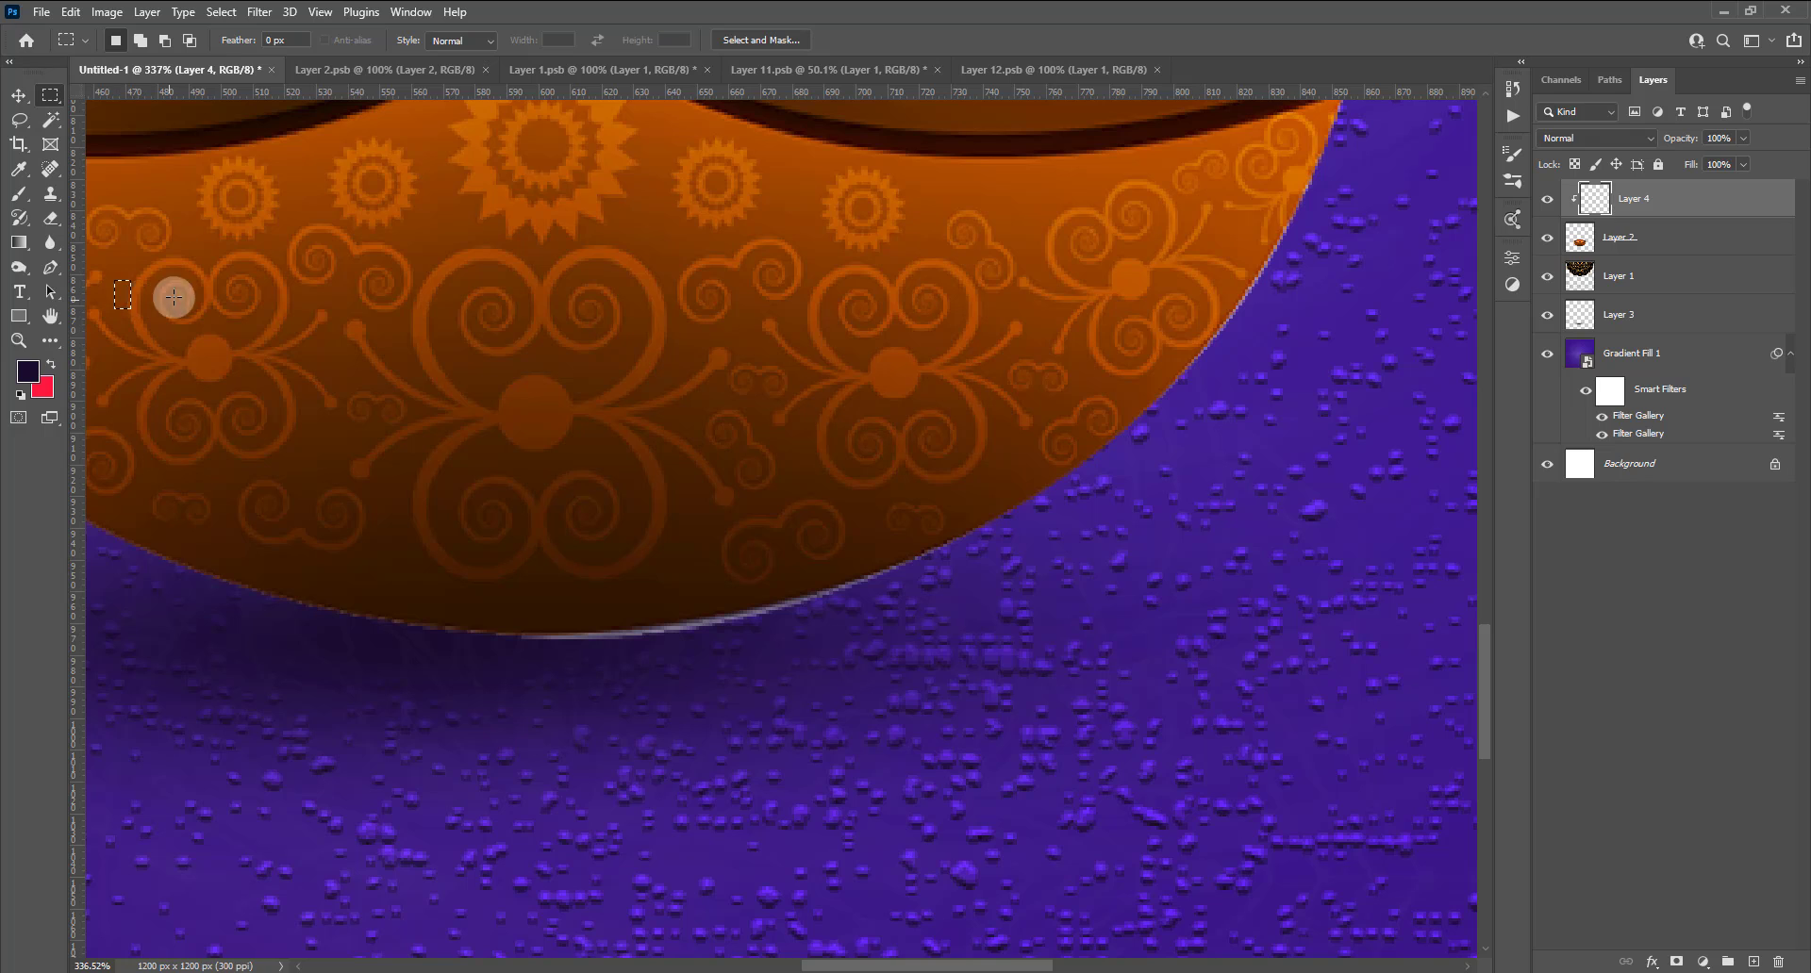
Choose a soft brush and set Layer 4's blend mode to Multiply.
click(19, 198)
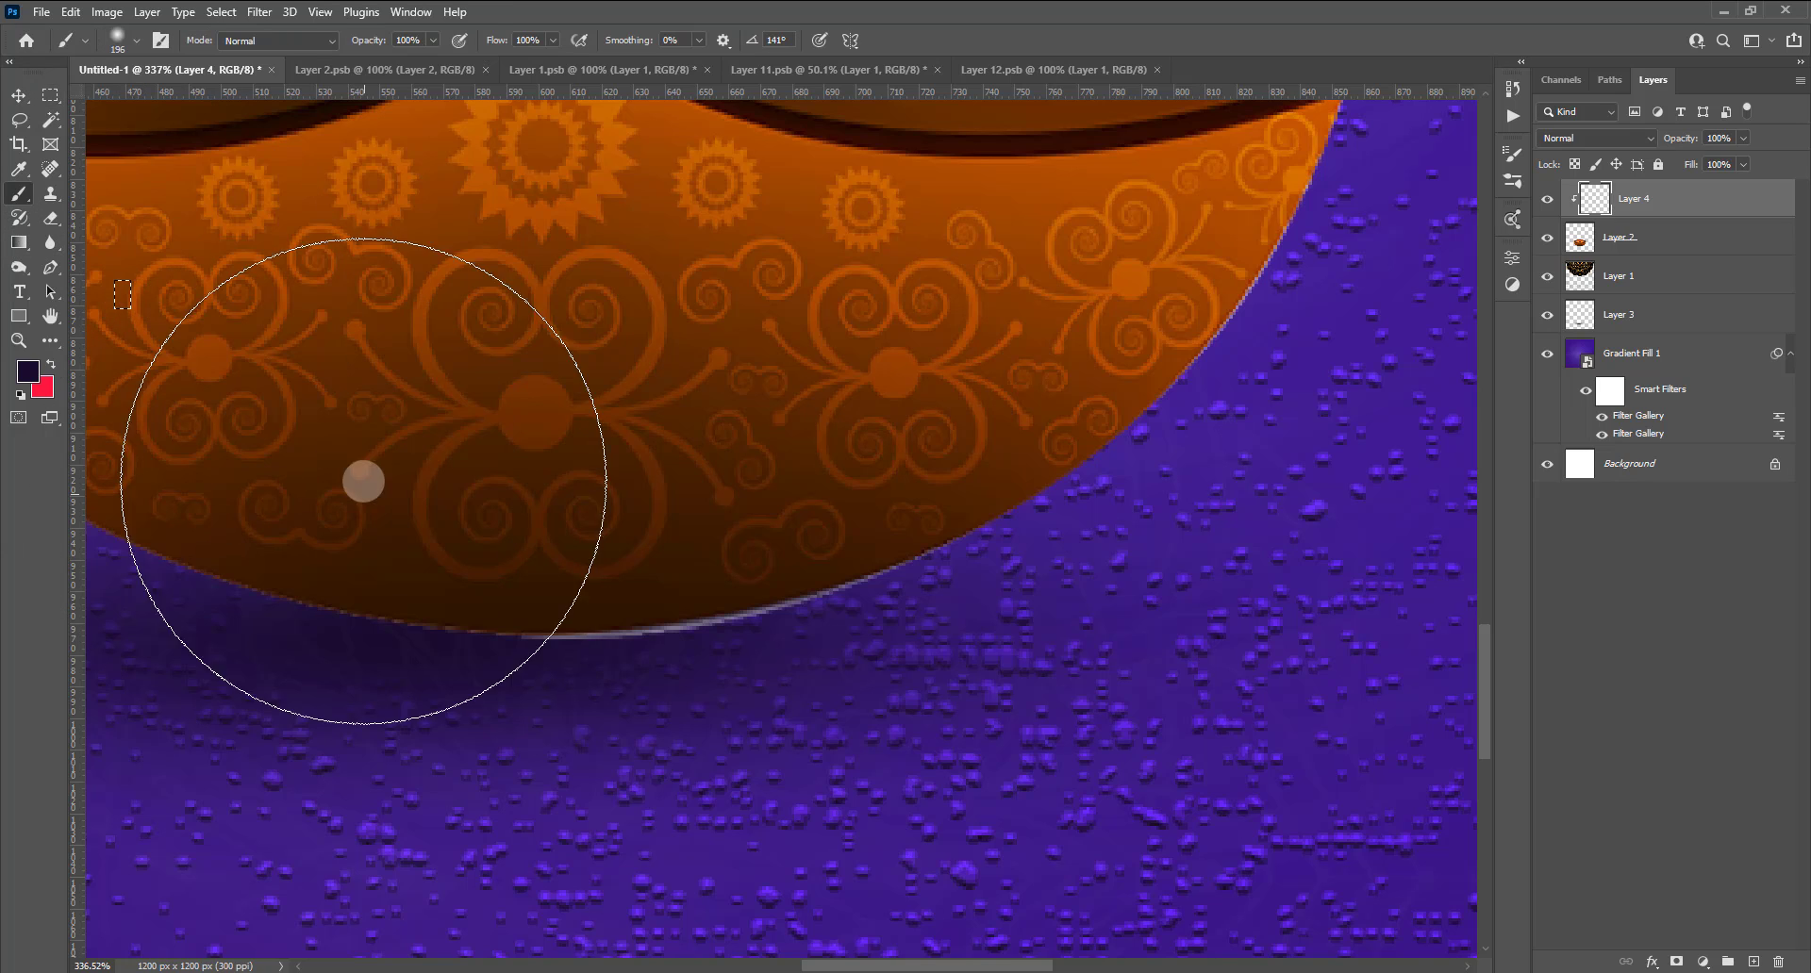
click(50, 94)
click(19, 193)
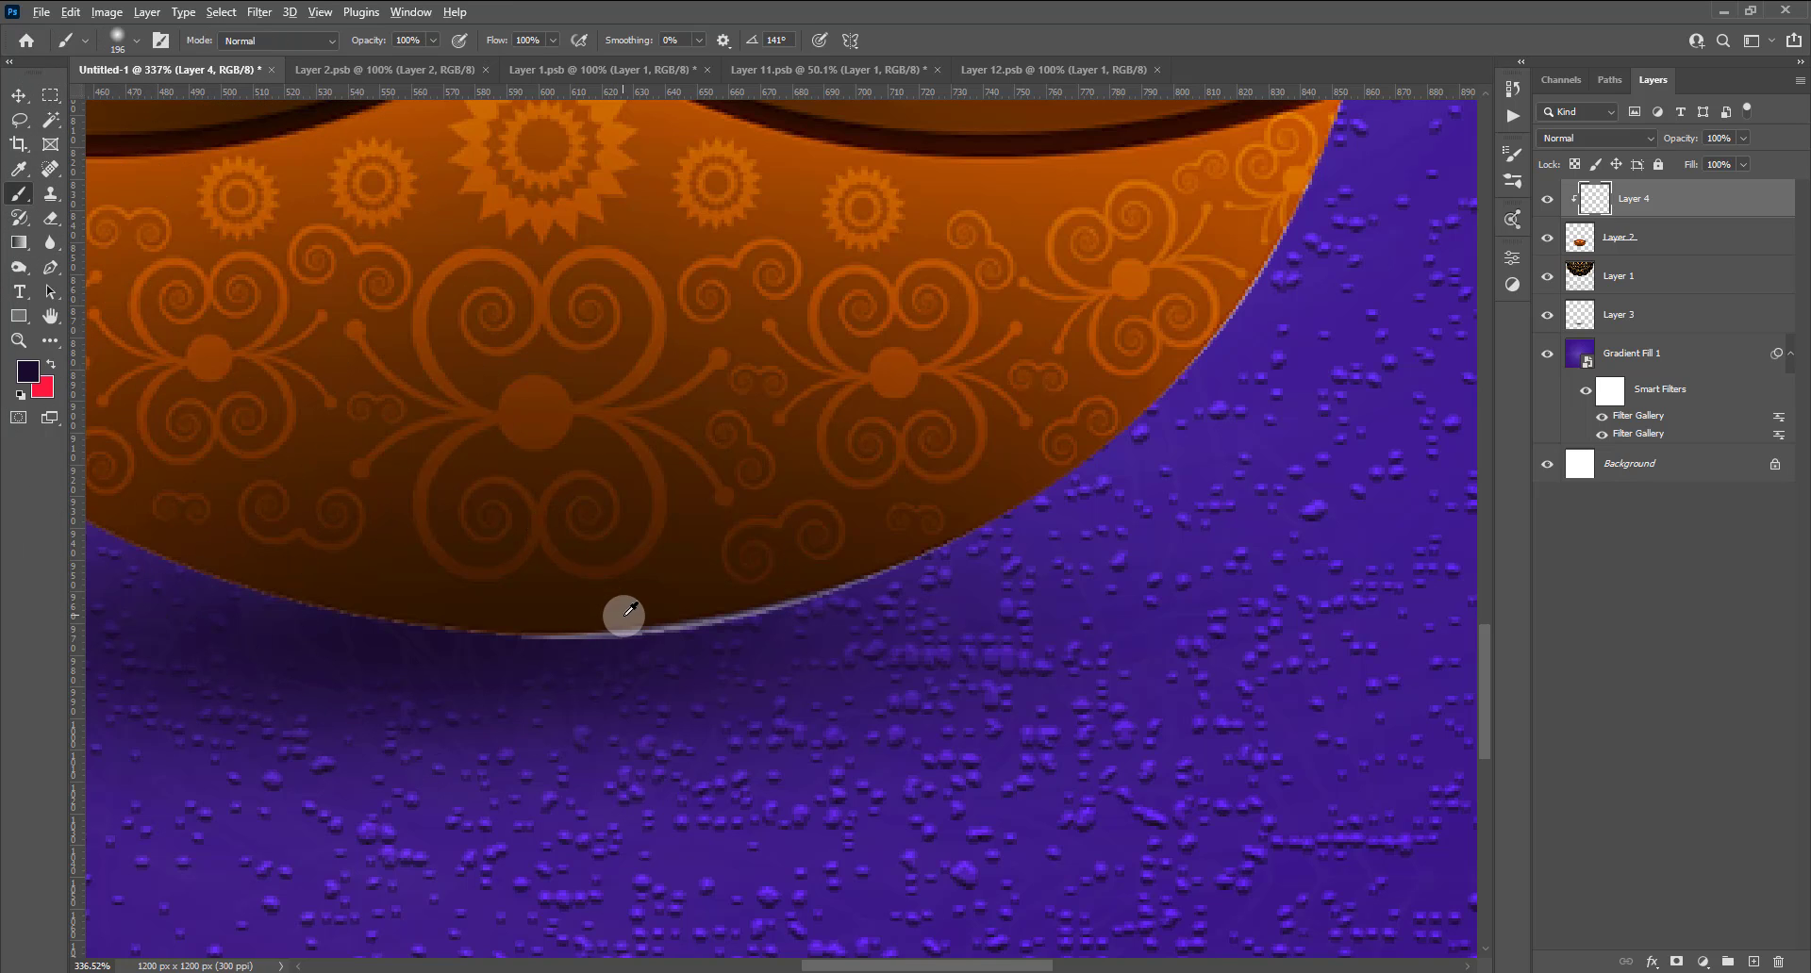
right_click(764, 623)
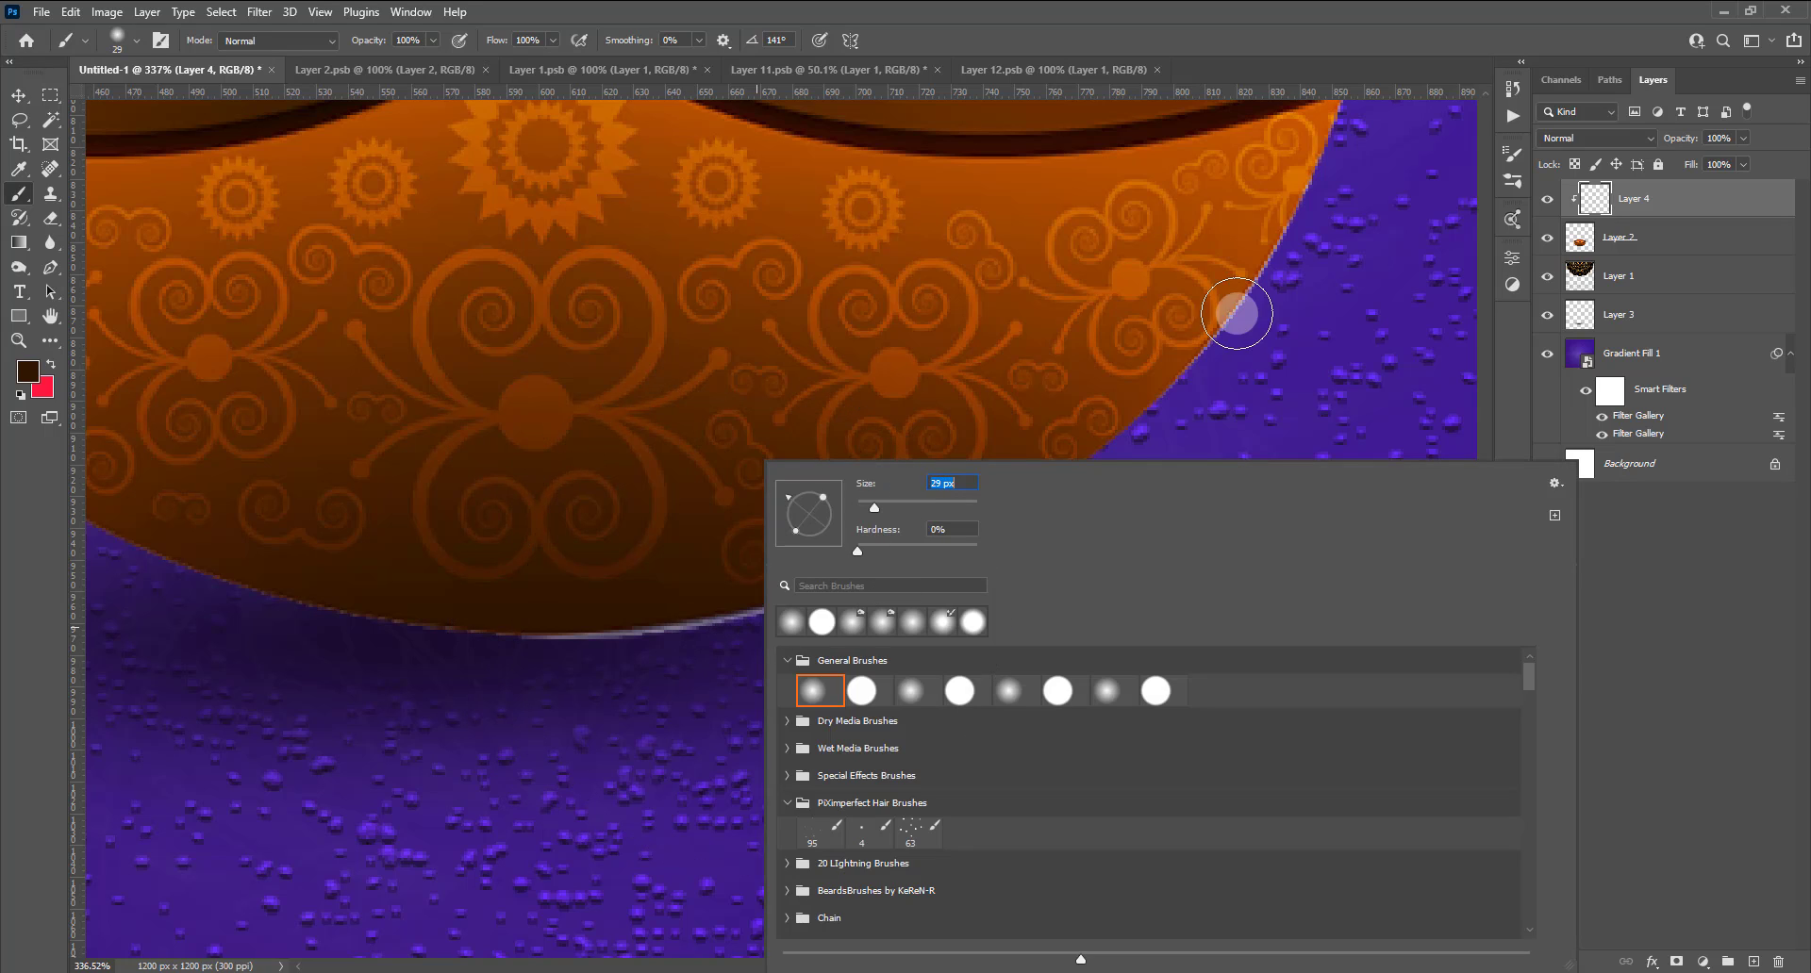
click(1584, 138)
click(1566, 211)
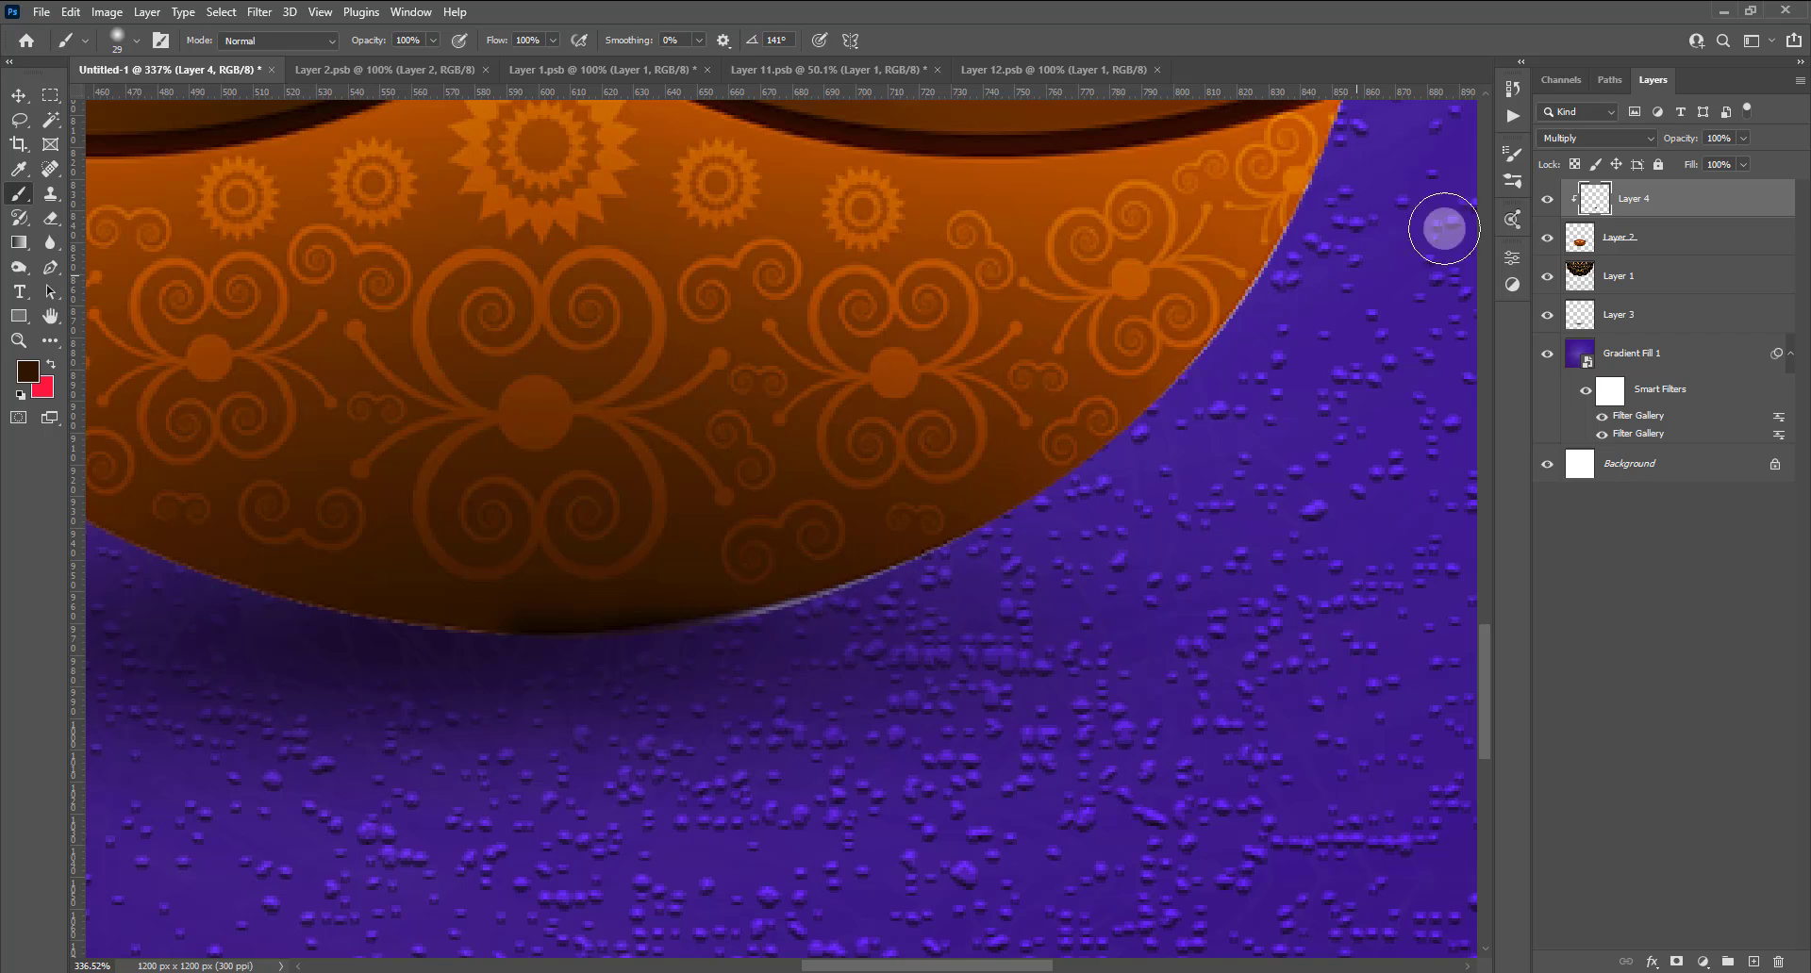
click(1585, 137)
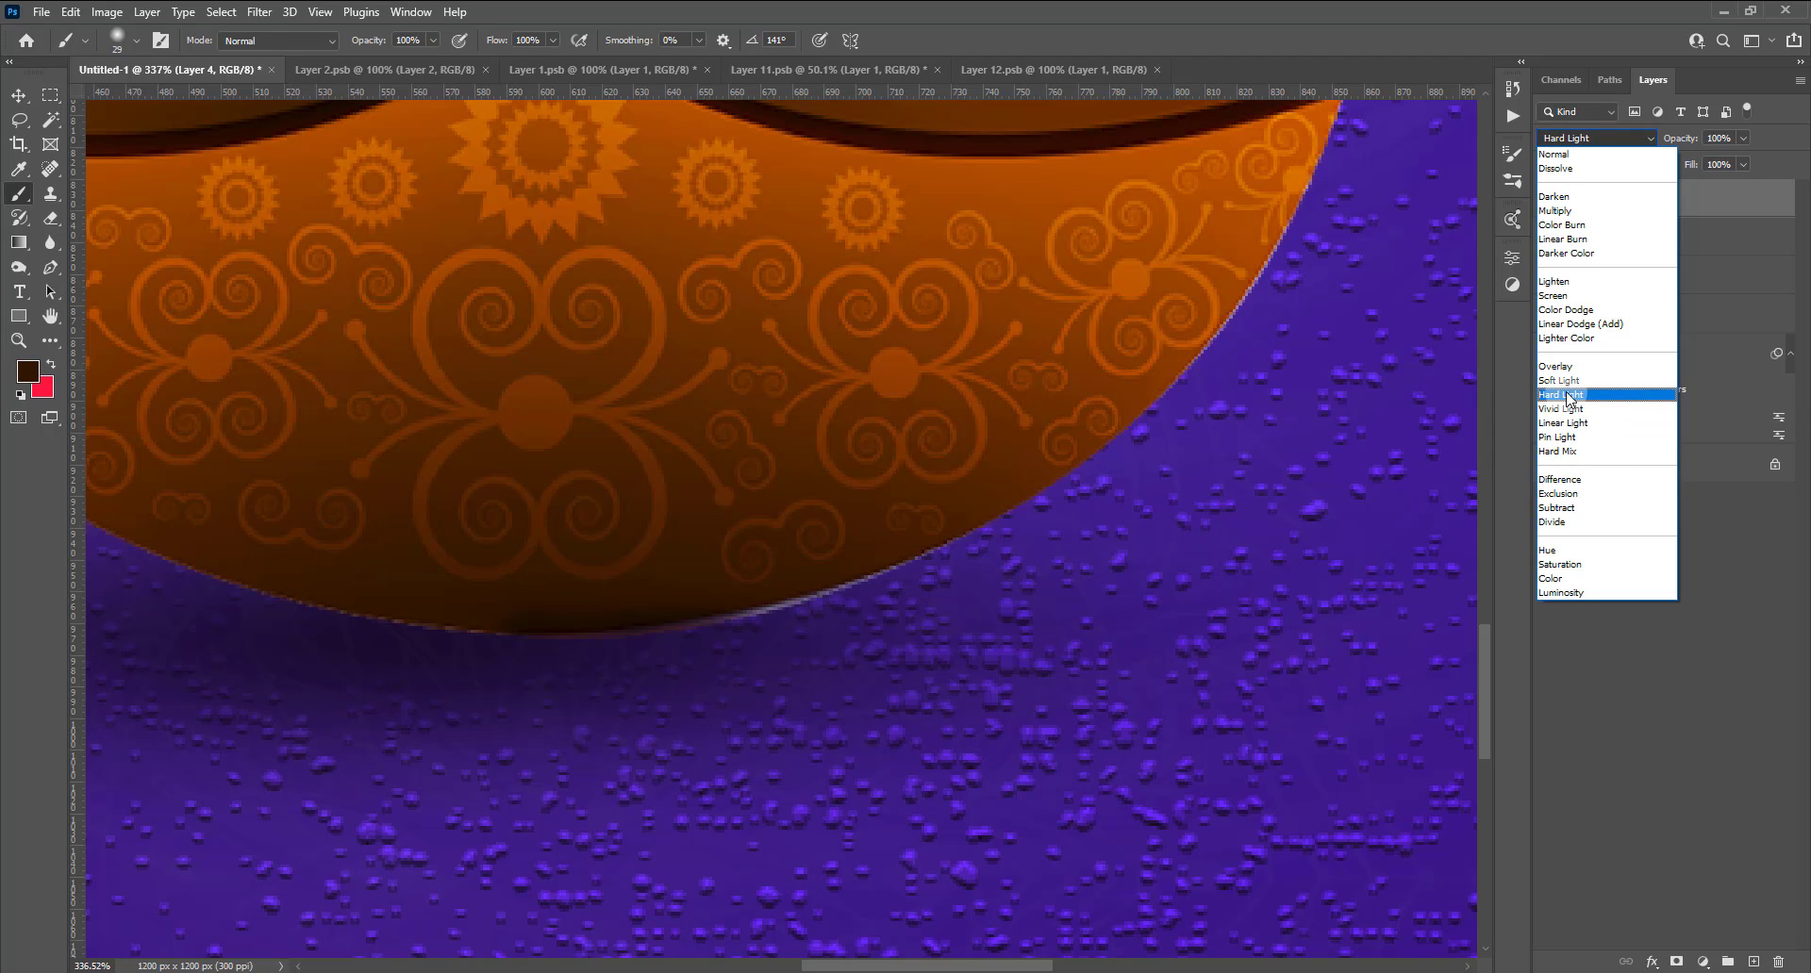
Paint along the bowl's bottom edge on Layer 4 in Hard Mix, then switch it to Luminosity.
key(Escape)
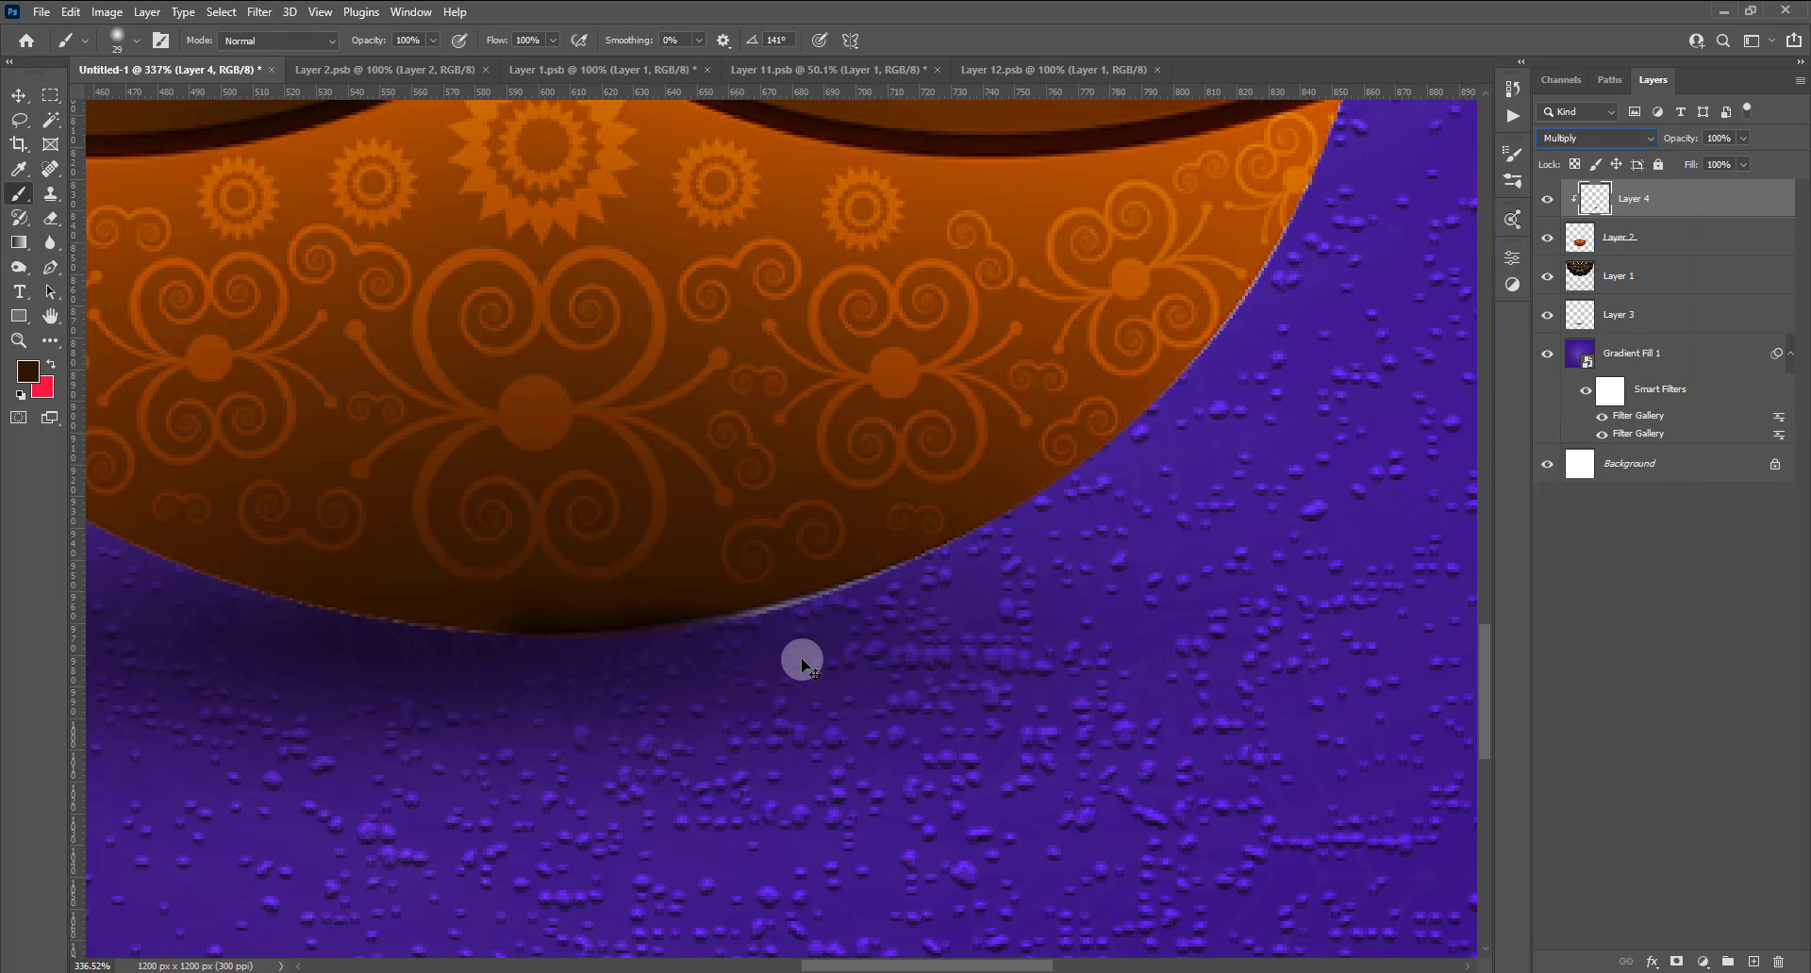
click(1594, 137)
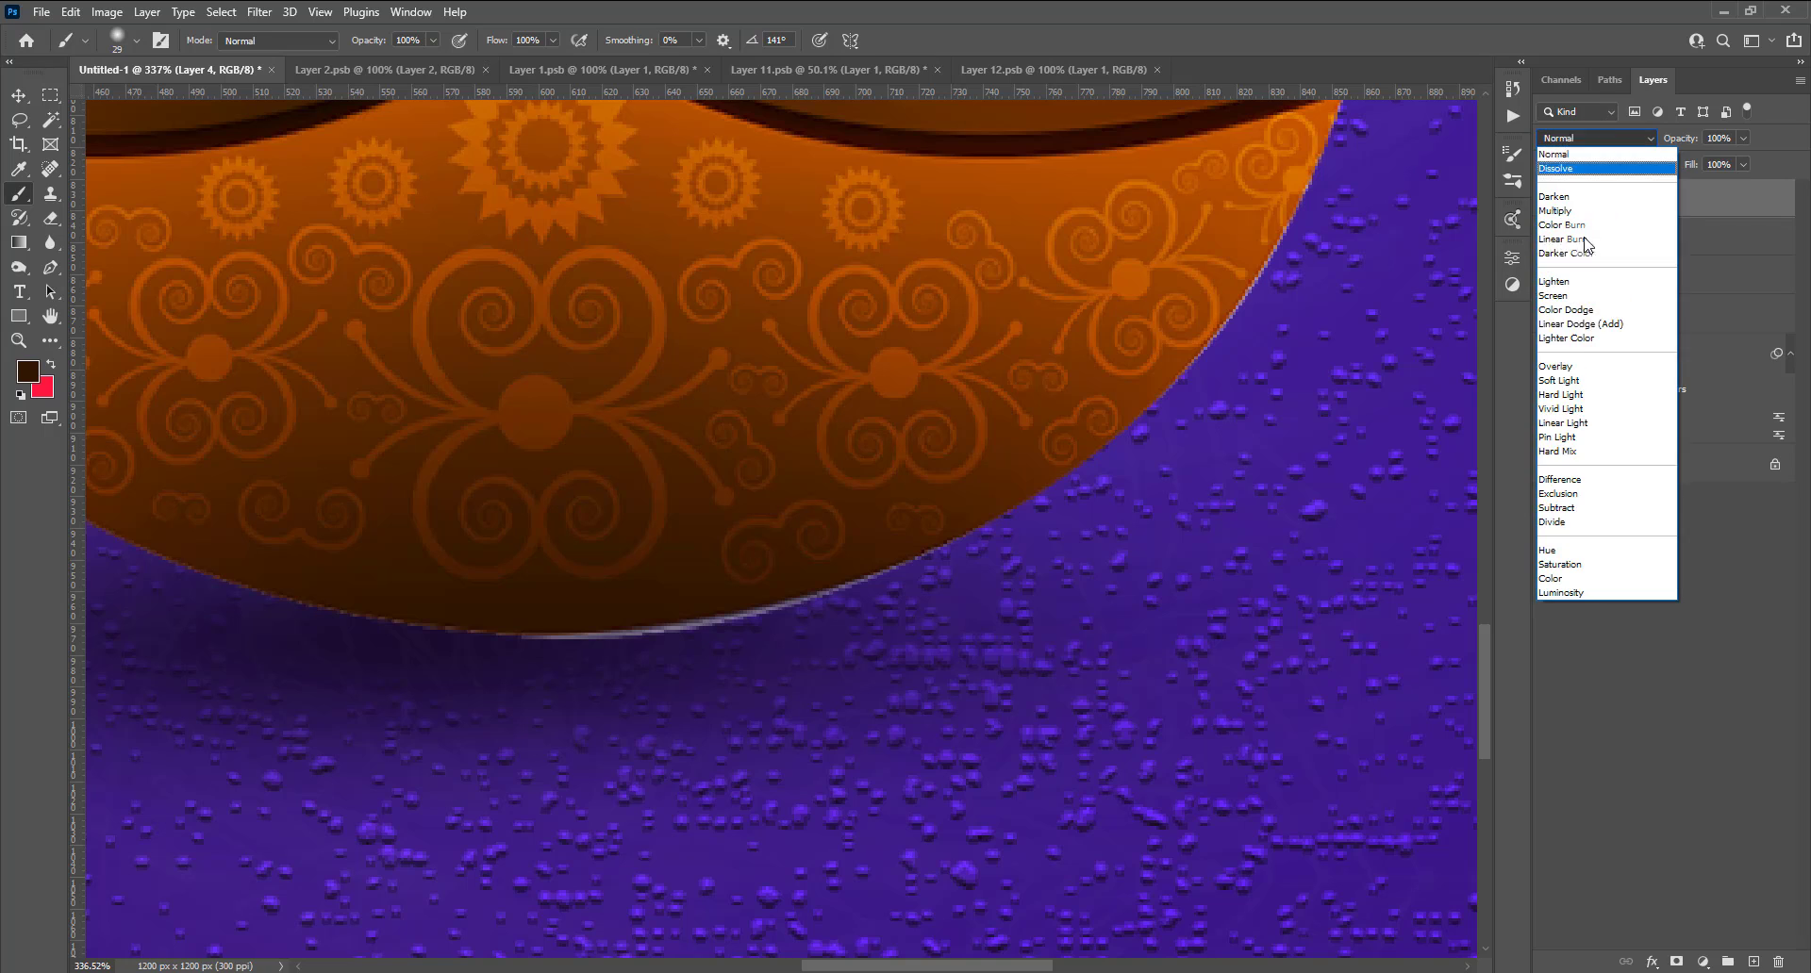
click(1585, 455)
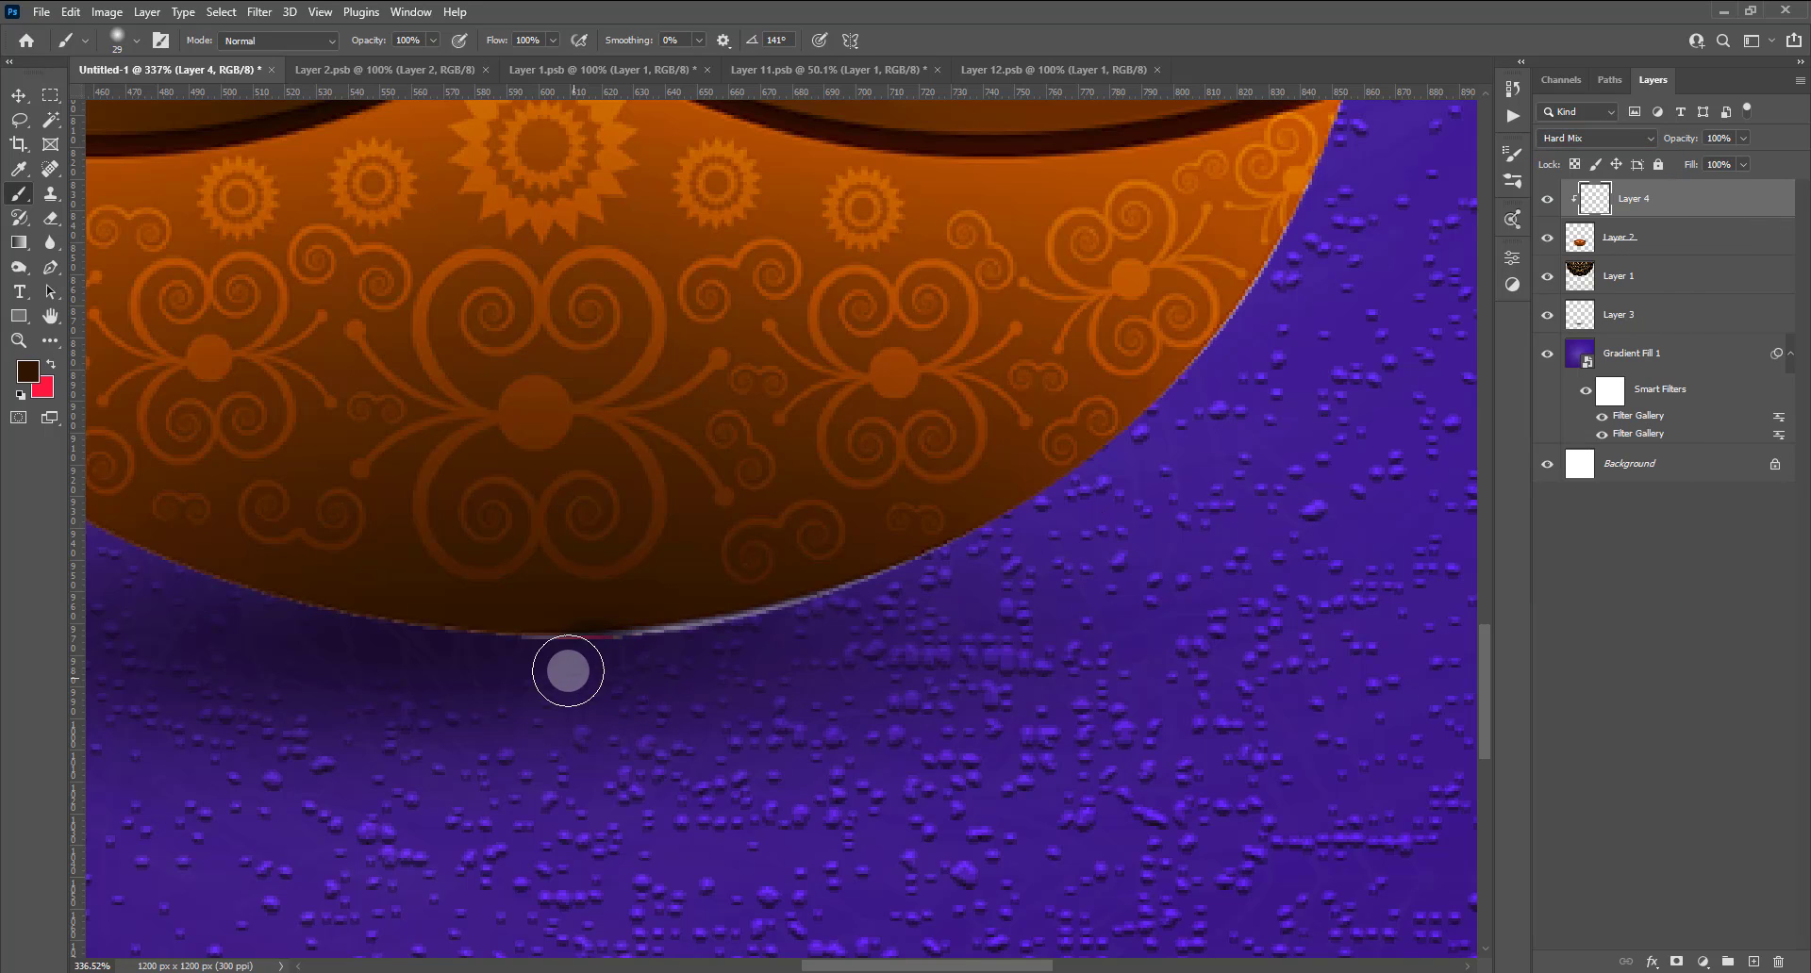
mouse_move(554, 667)
mouse_down()
mouse_move(648, 668)
mouse_move(983, 565)
mouse_up()
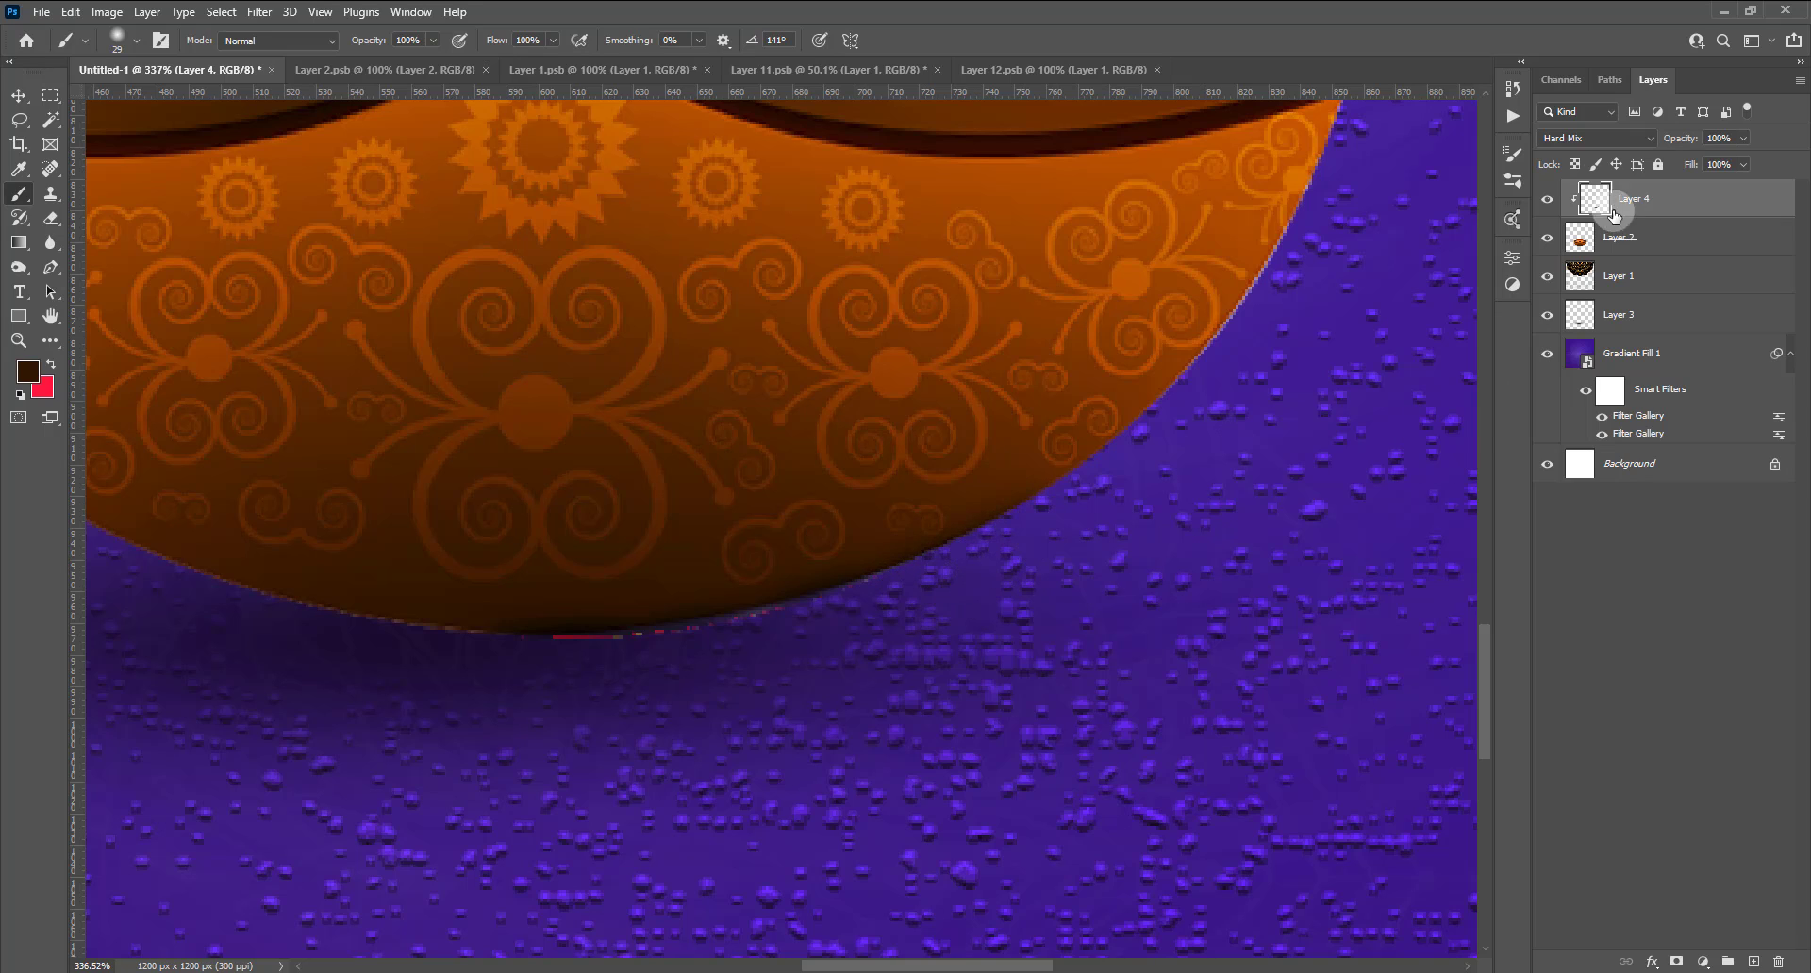
click(1594, 138)
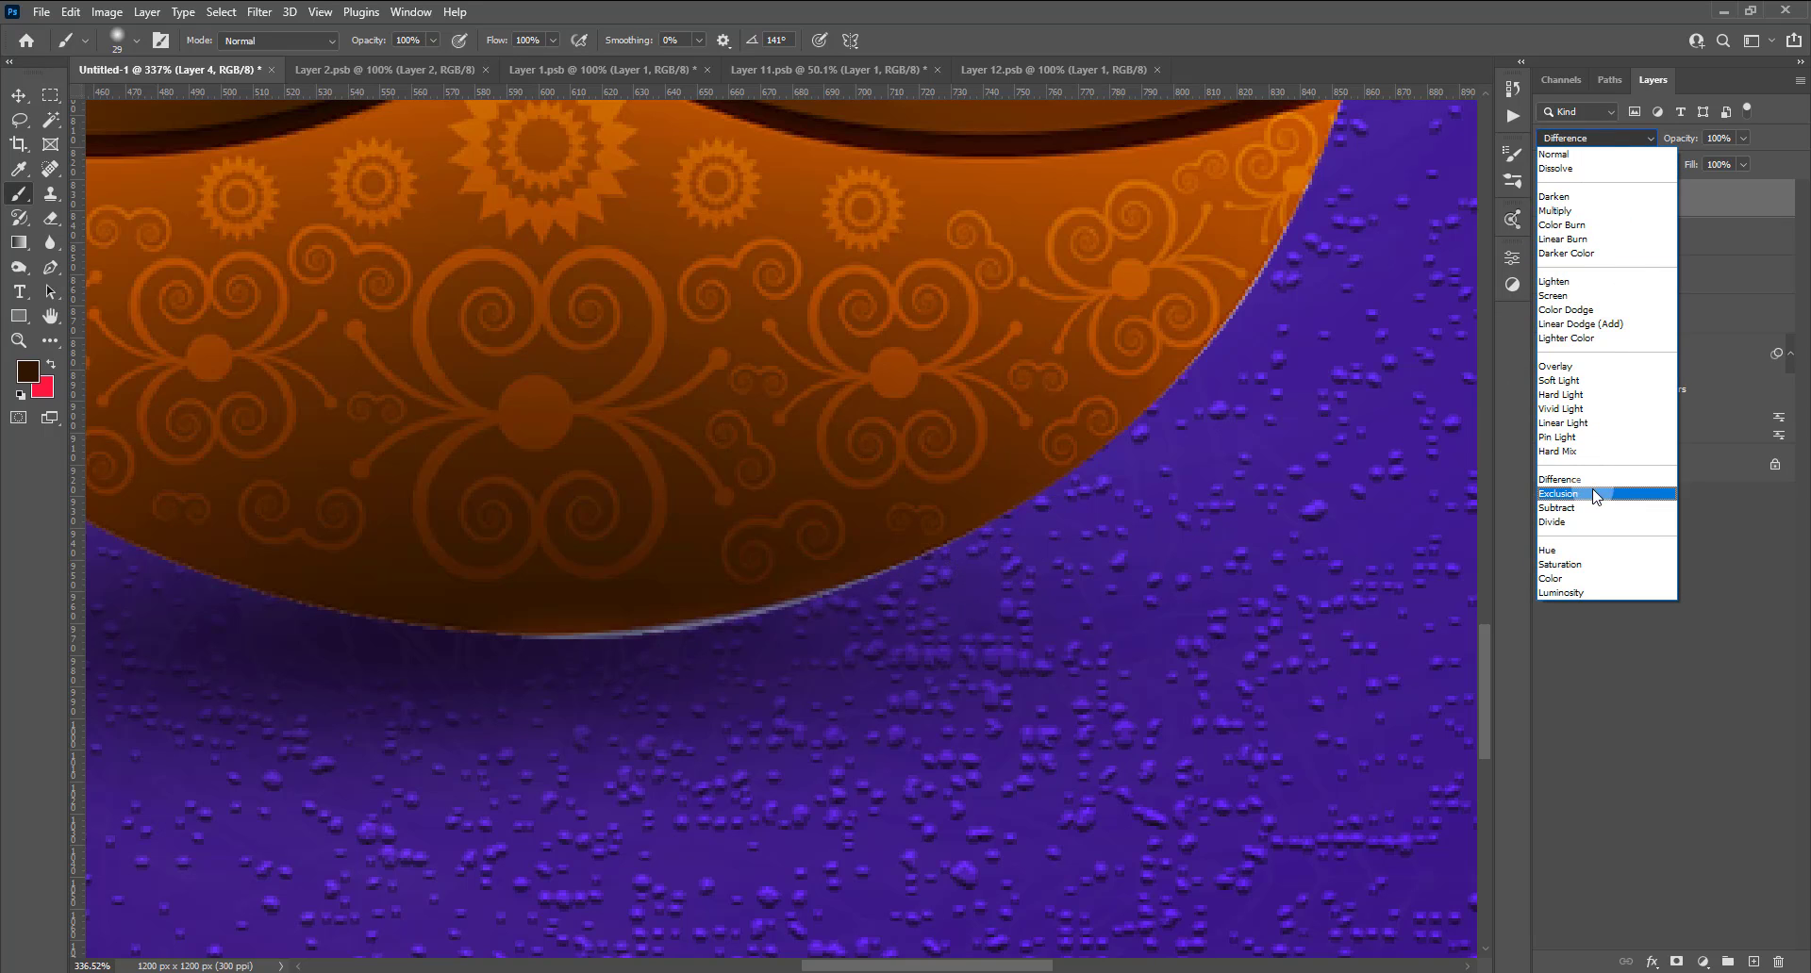
click(1593, 592)
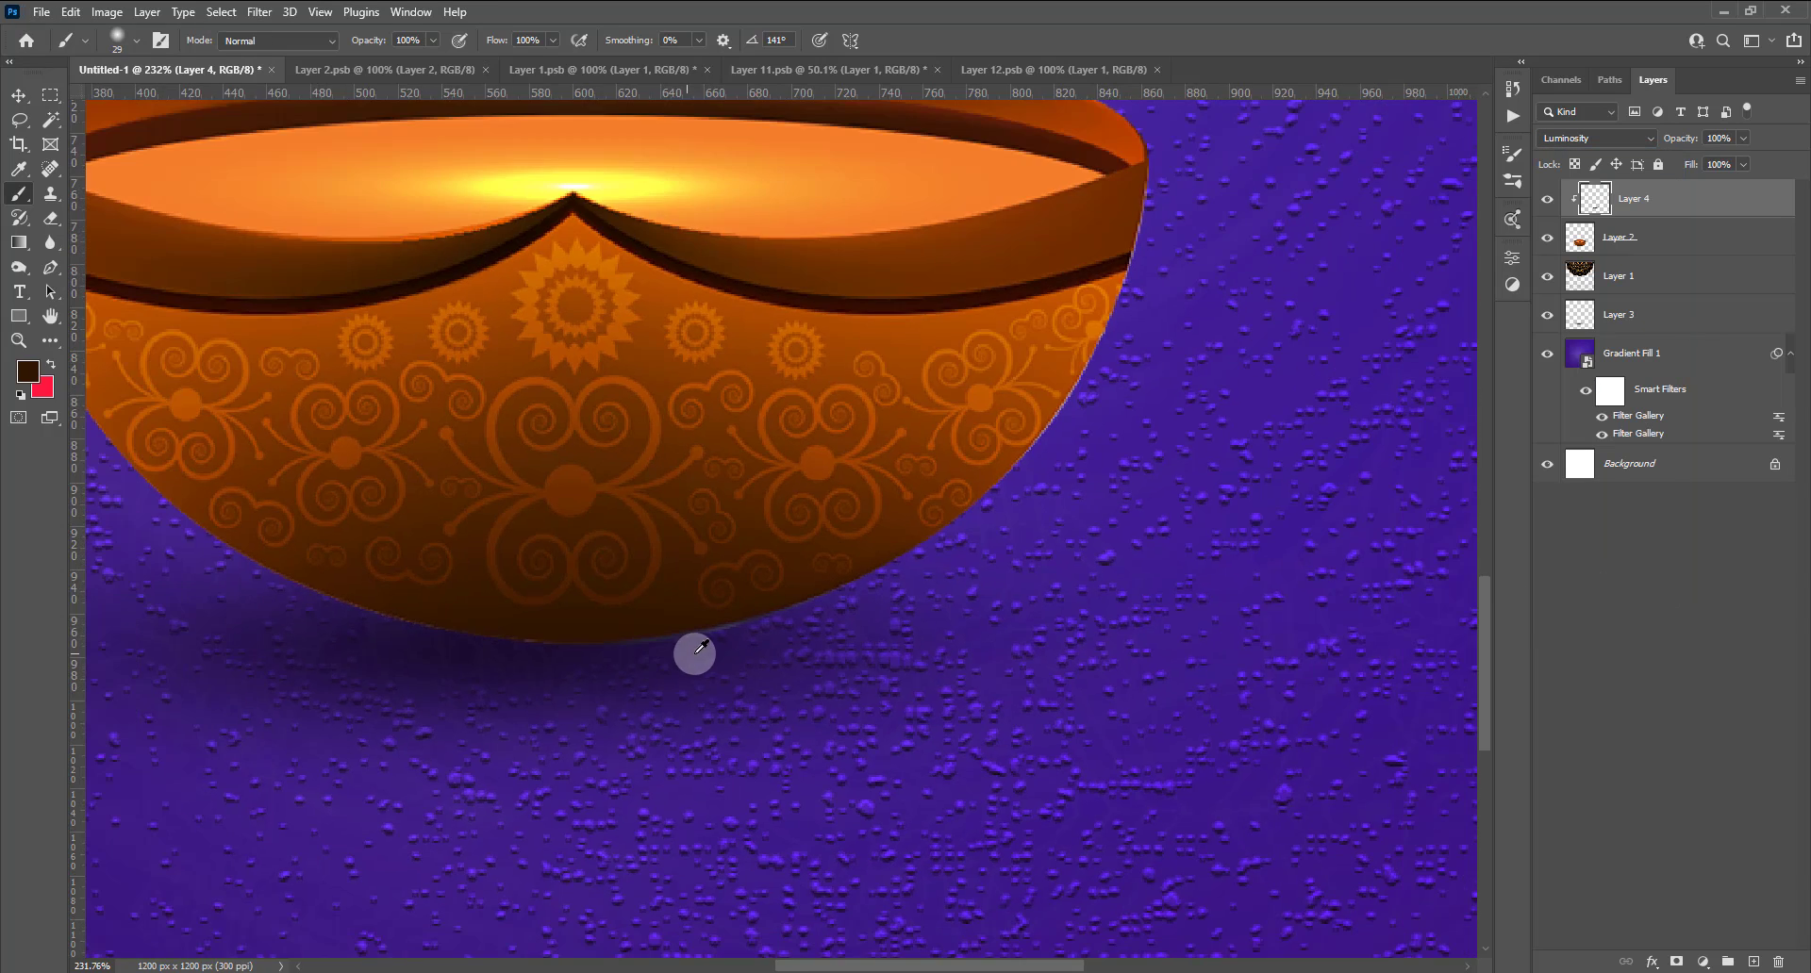
Outline the white fringe on the bowl's upper rim with the Polygonal Lasso.
scroll(695, 656, down, 3)
scroll(811, 665, down, 2)
scroll(529, 448, up, 4)
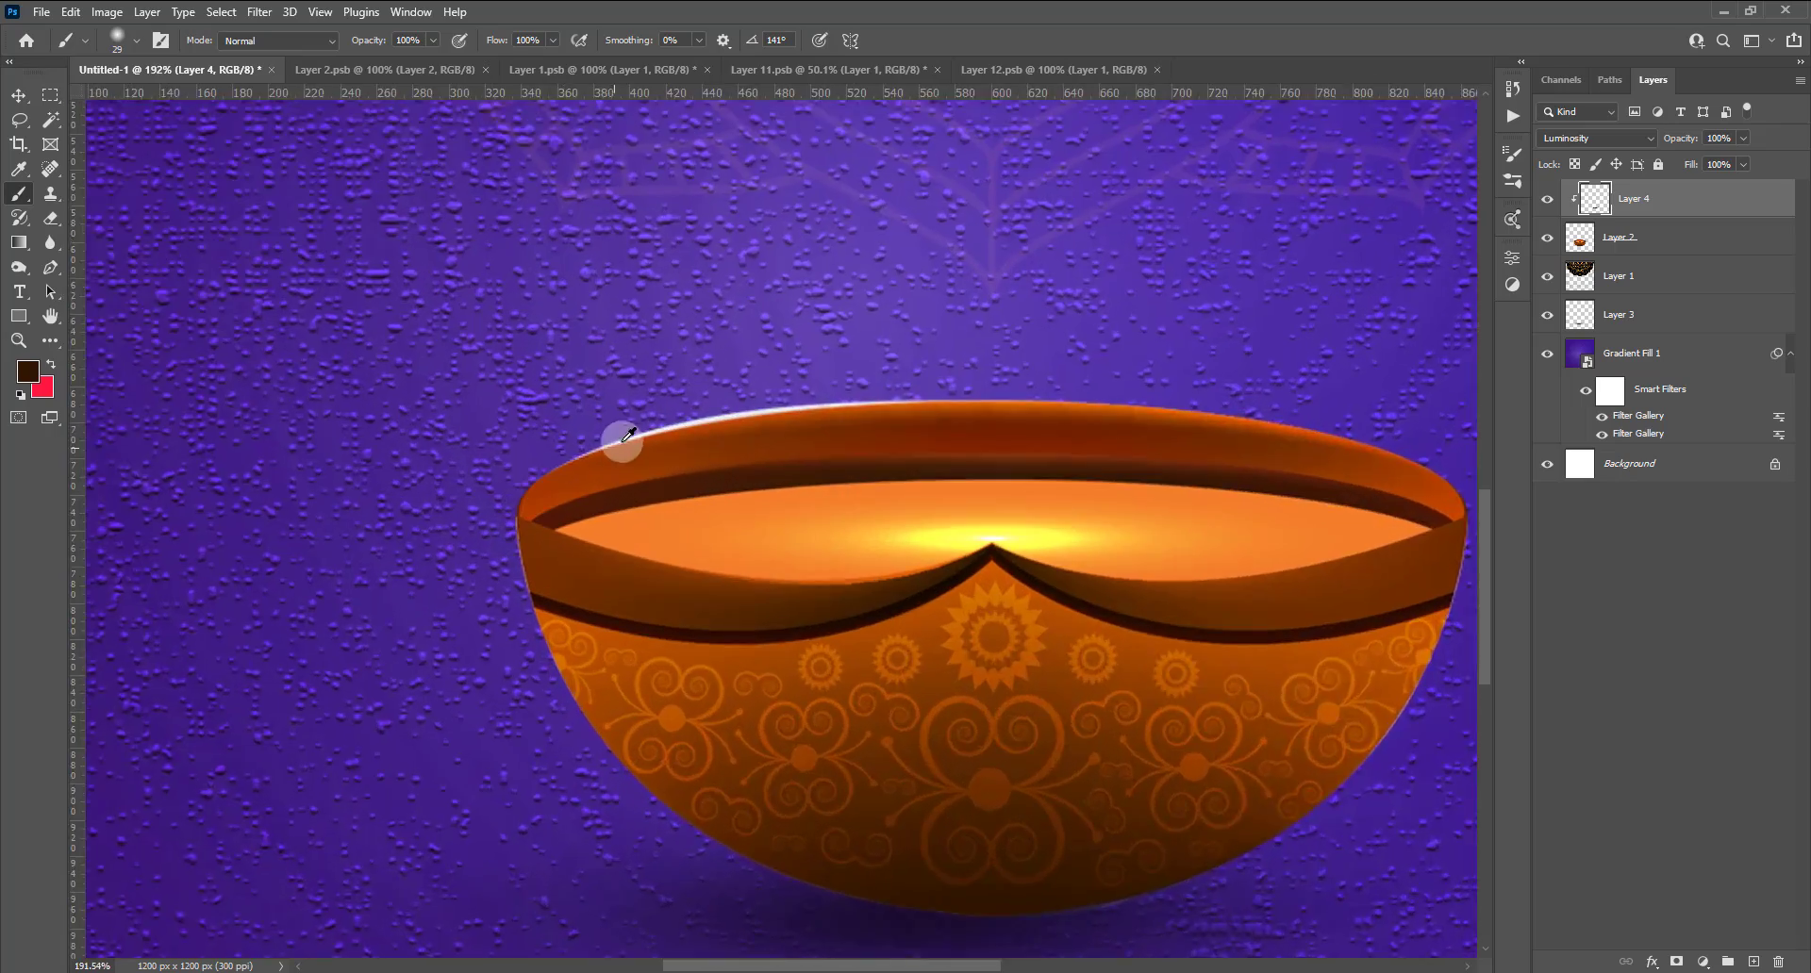
scroll(613, 434, up, 2)
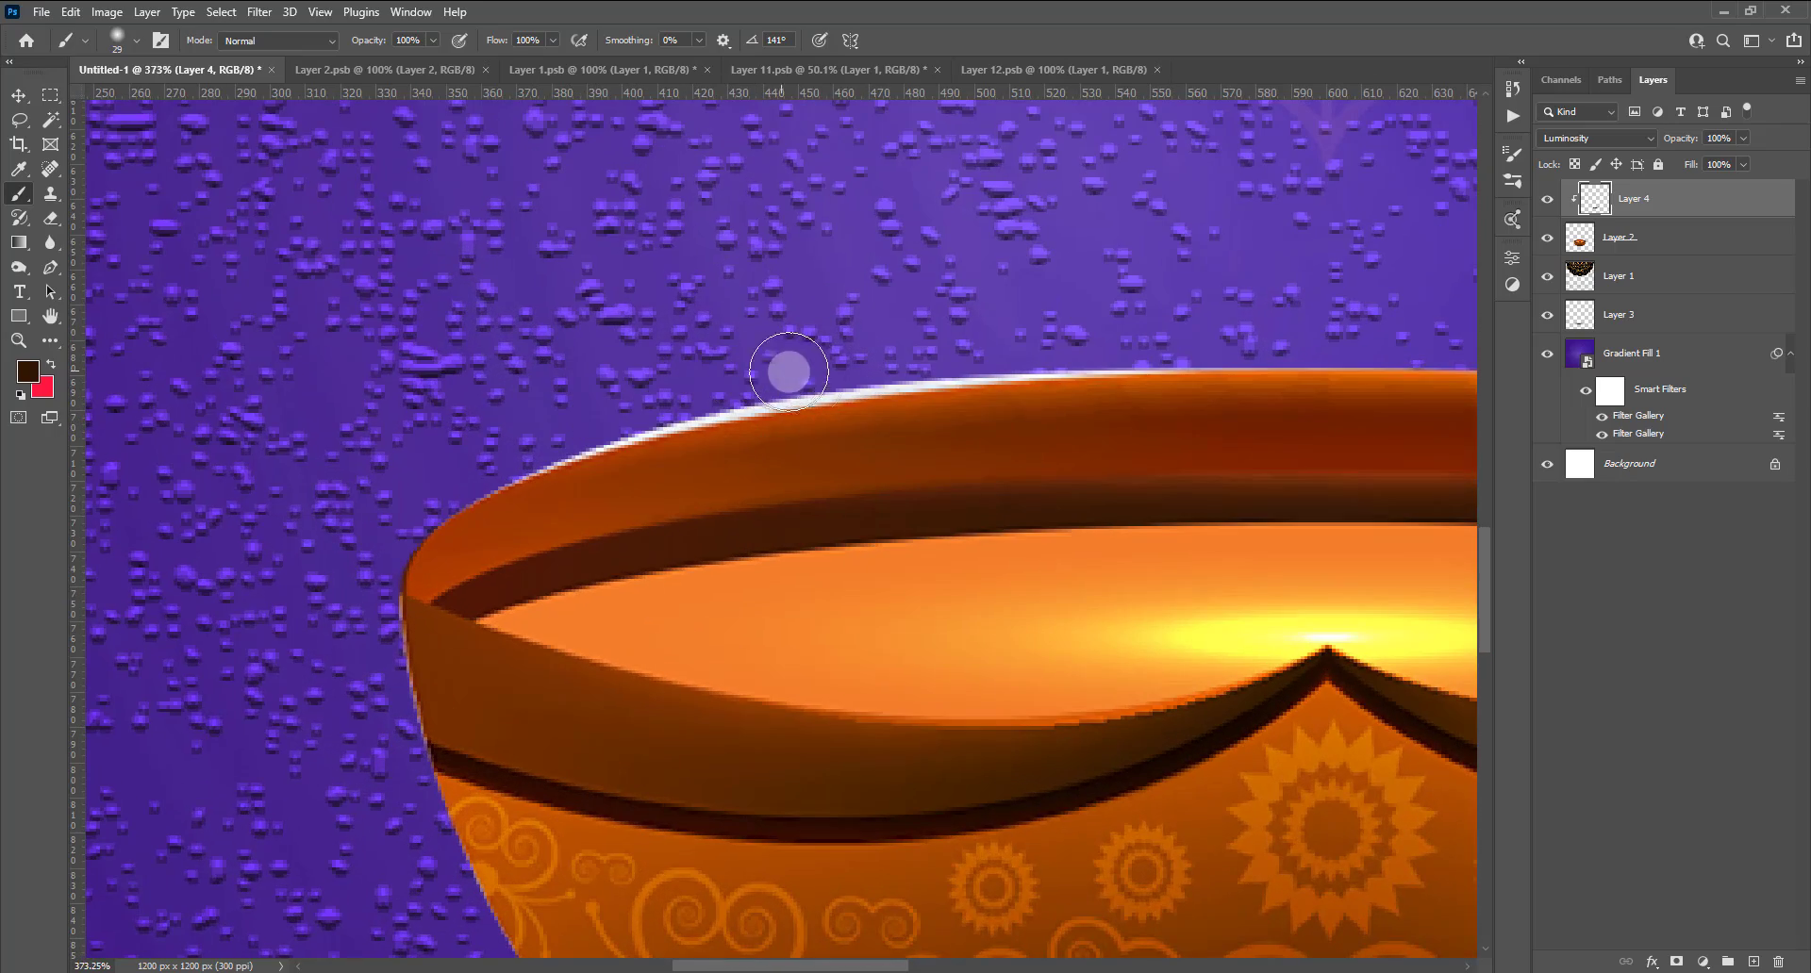
click(19, 121)
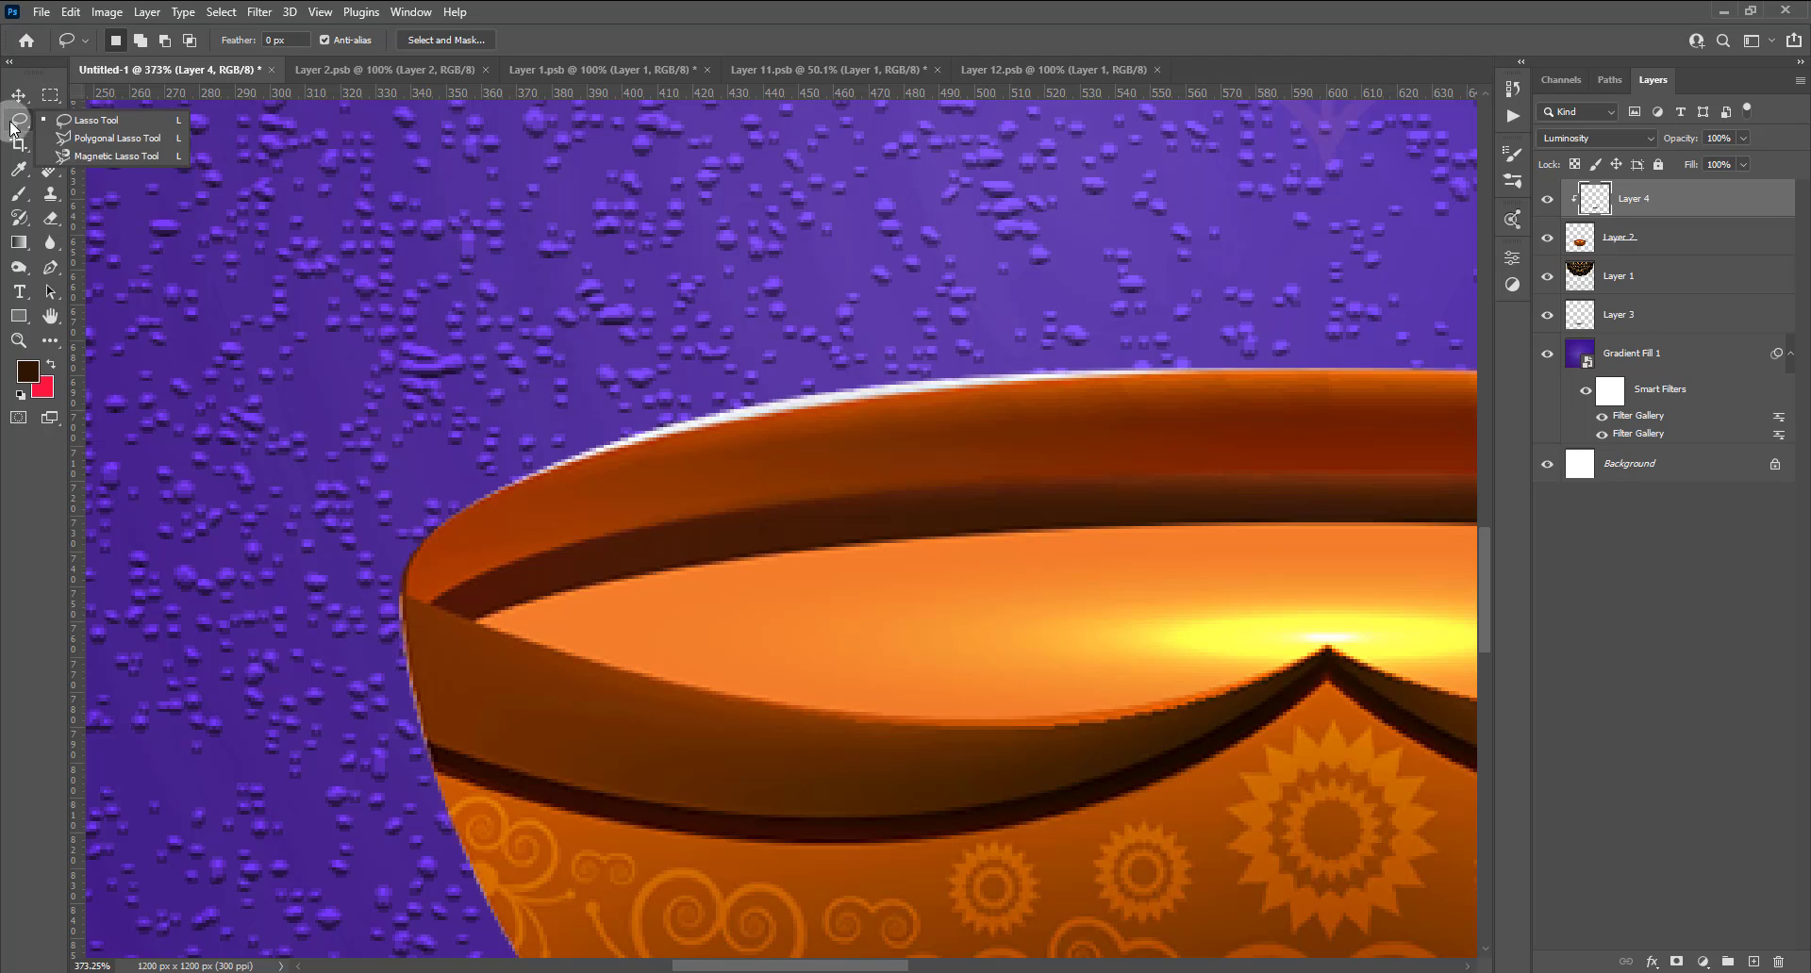
click(53, 138)
scroll(542, 483, up, 2)
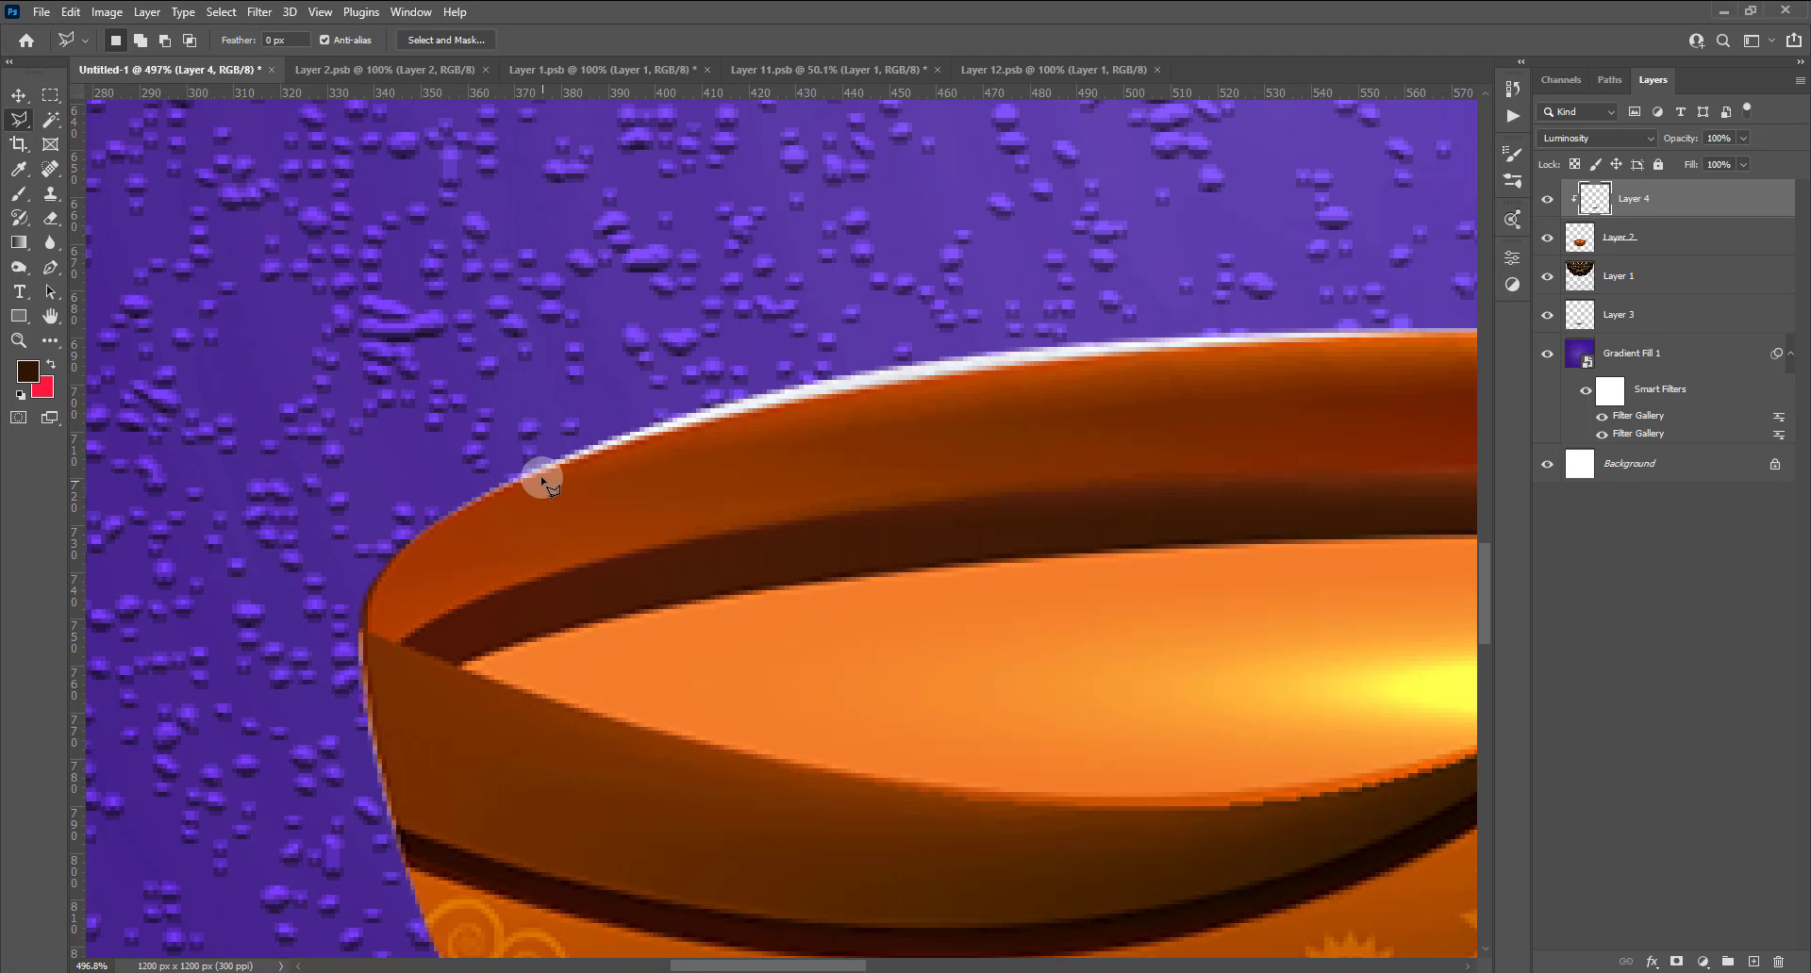
click(486, 495)
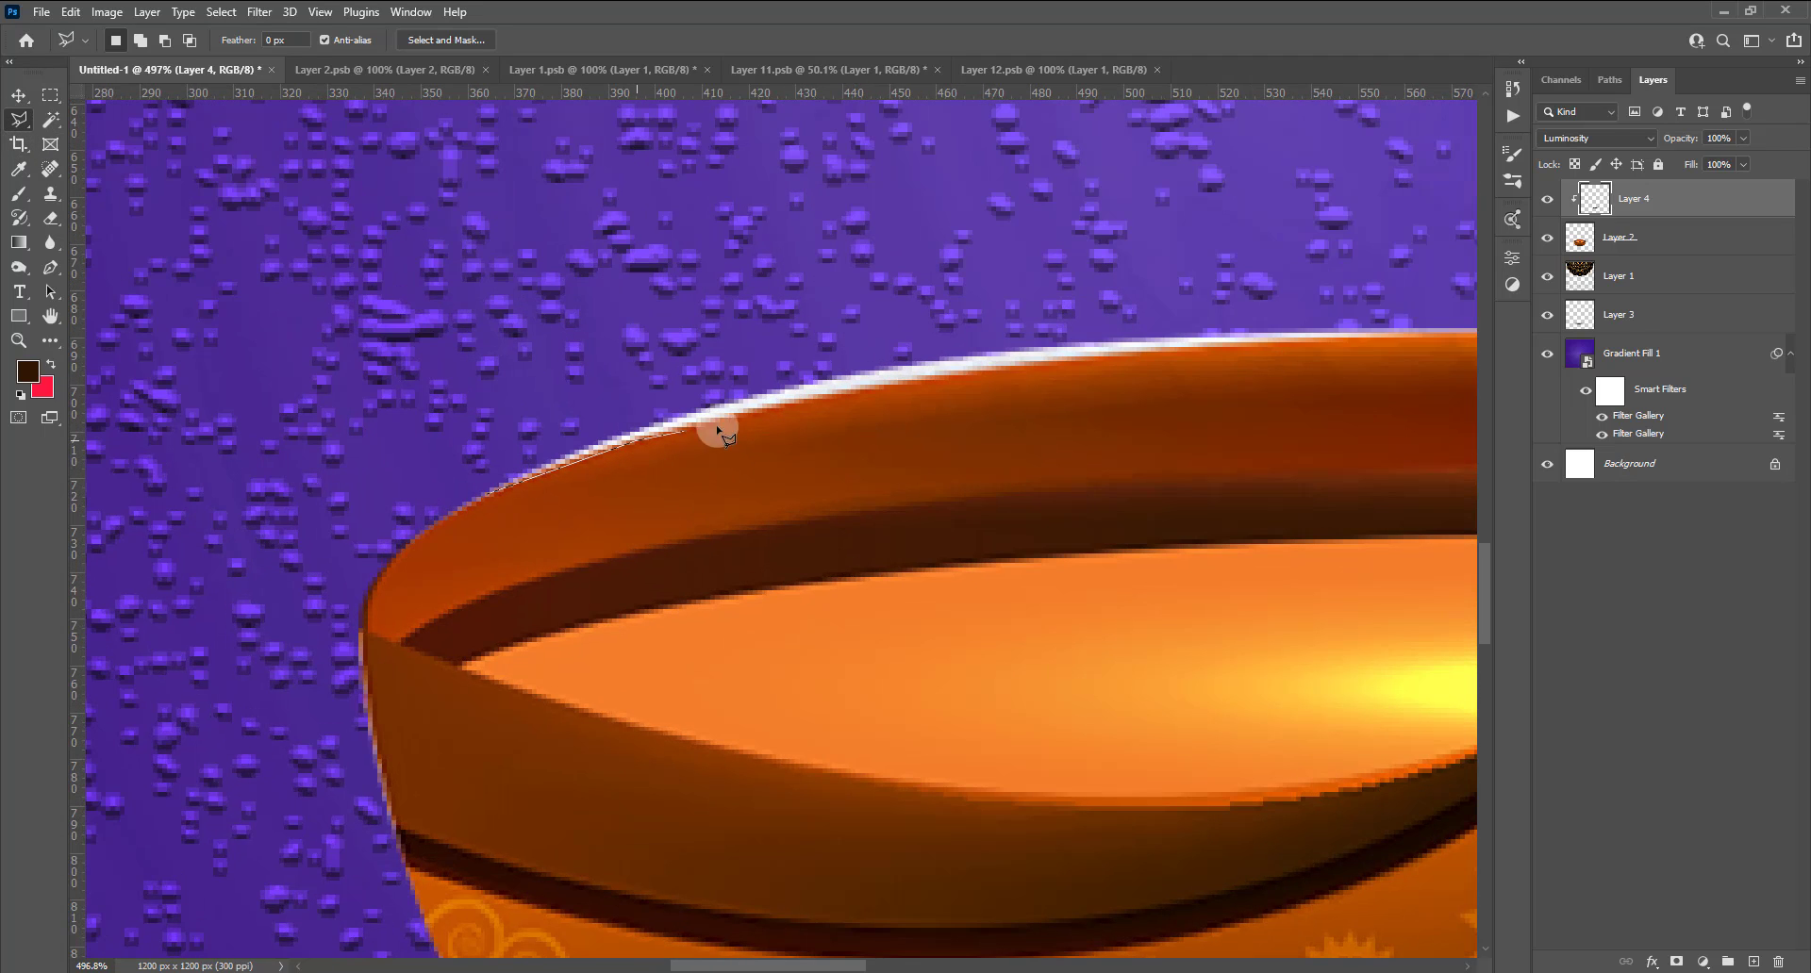
click(860, 388)
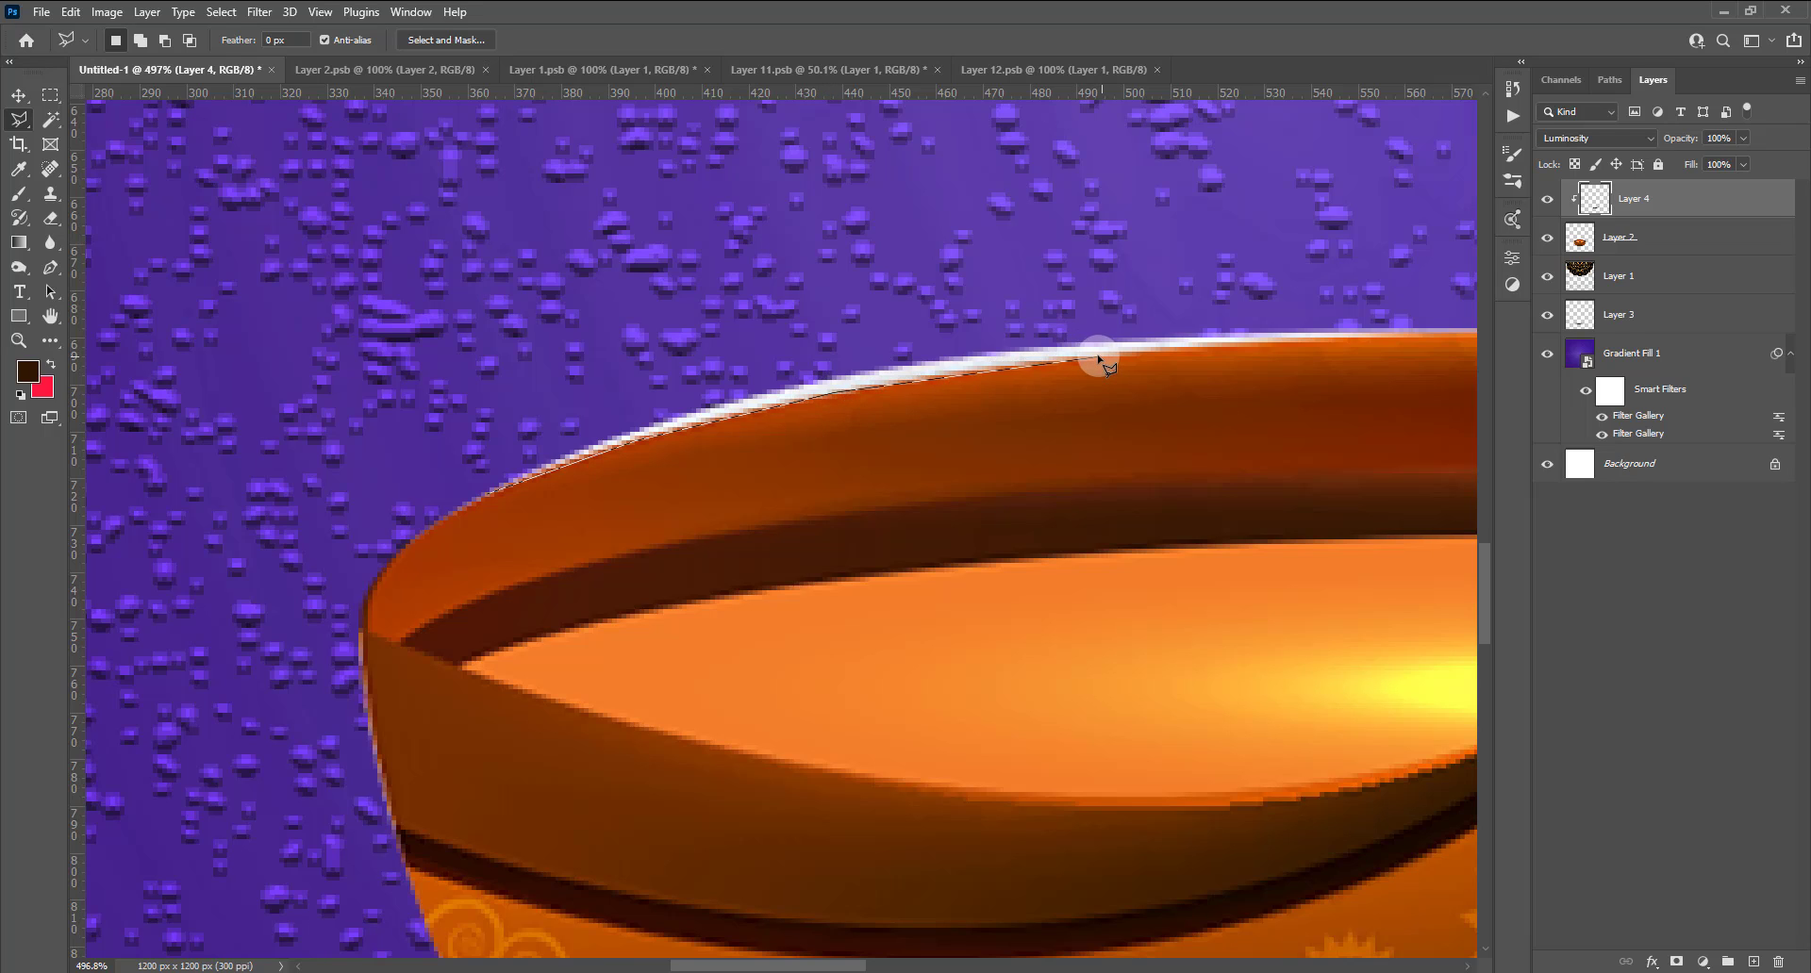
drag(1184, 348, 579, 311)
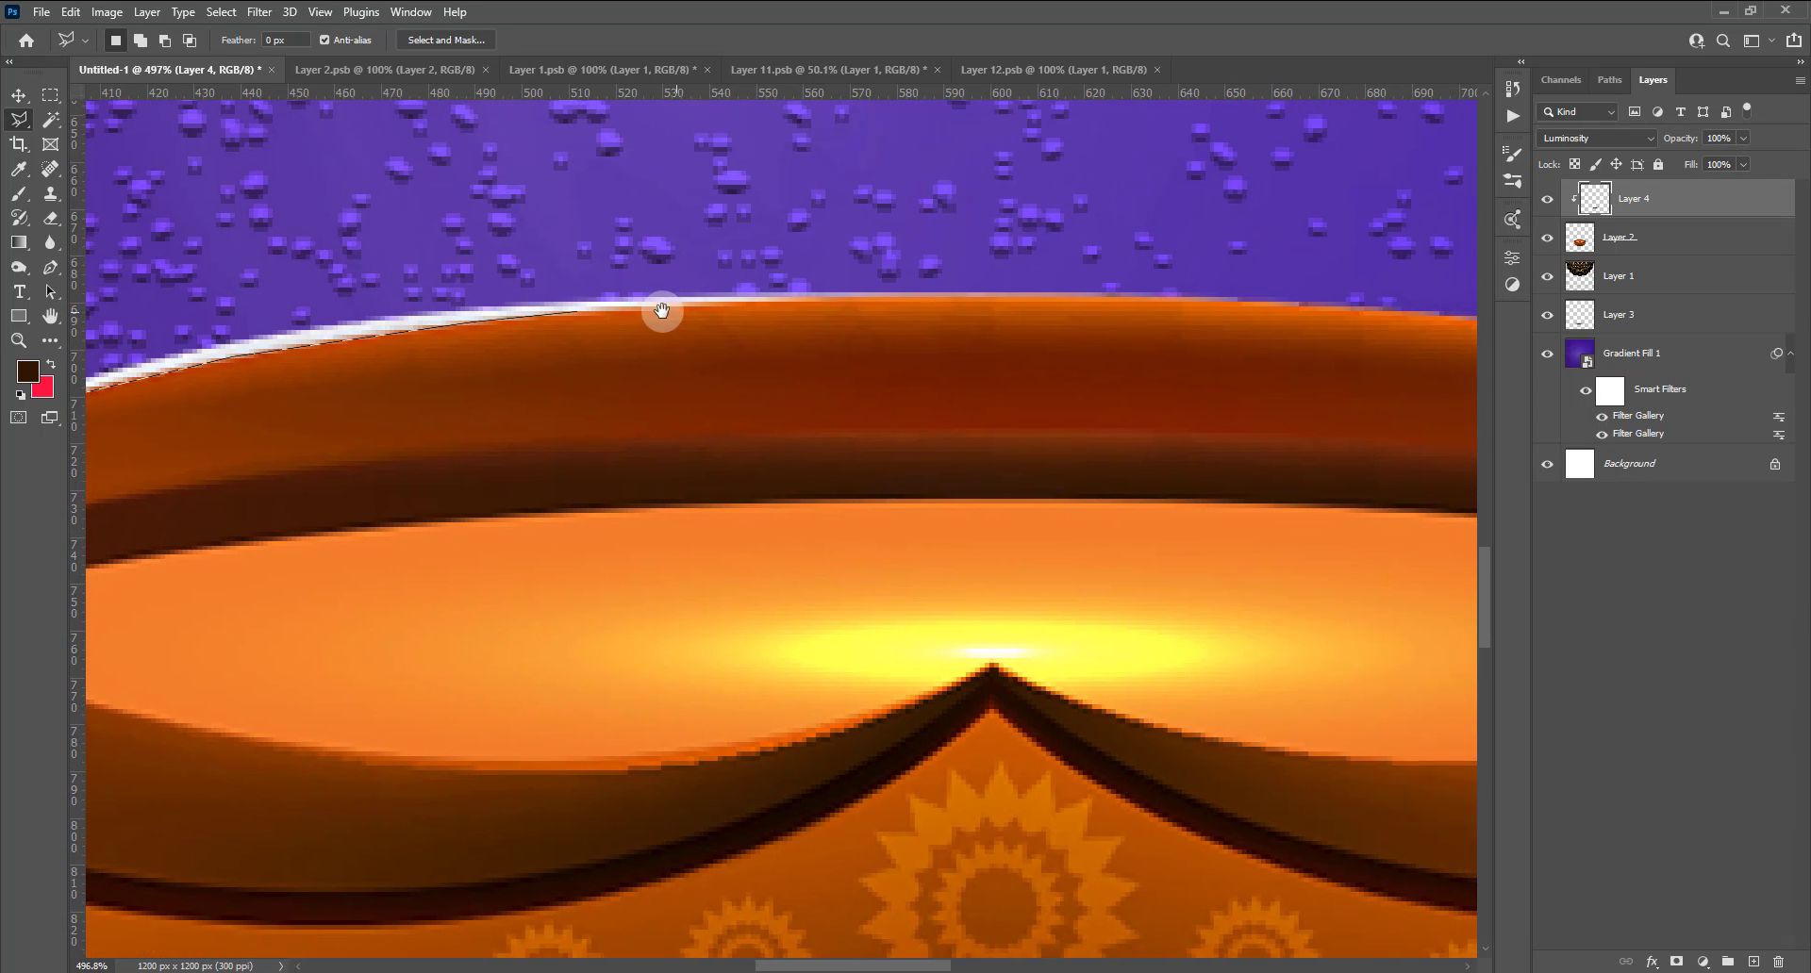
click(643, 309)
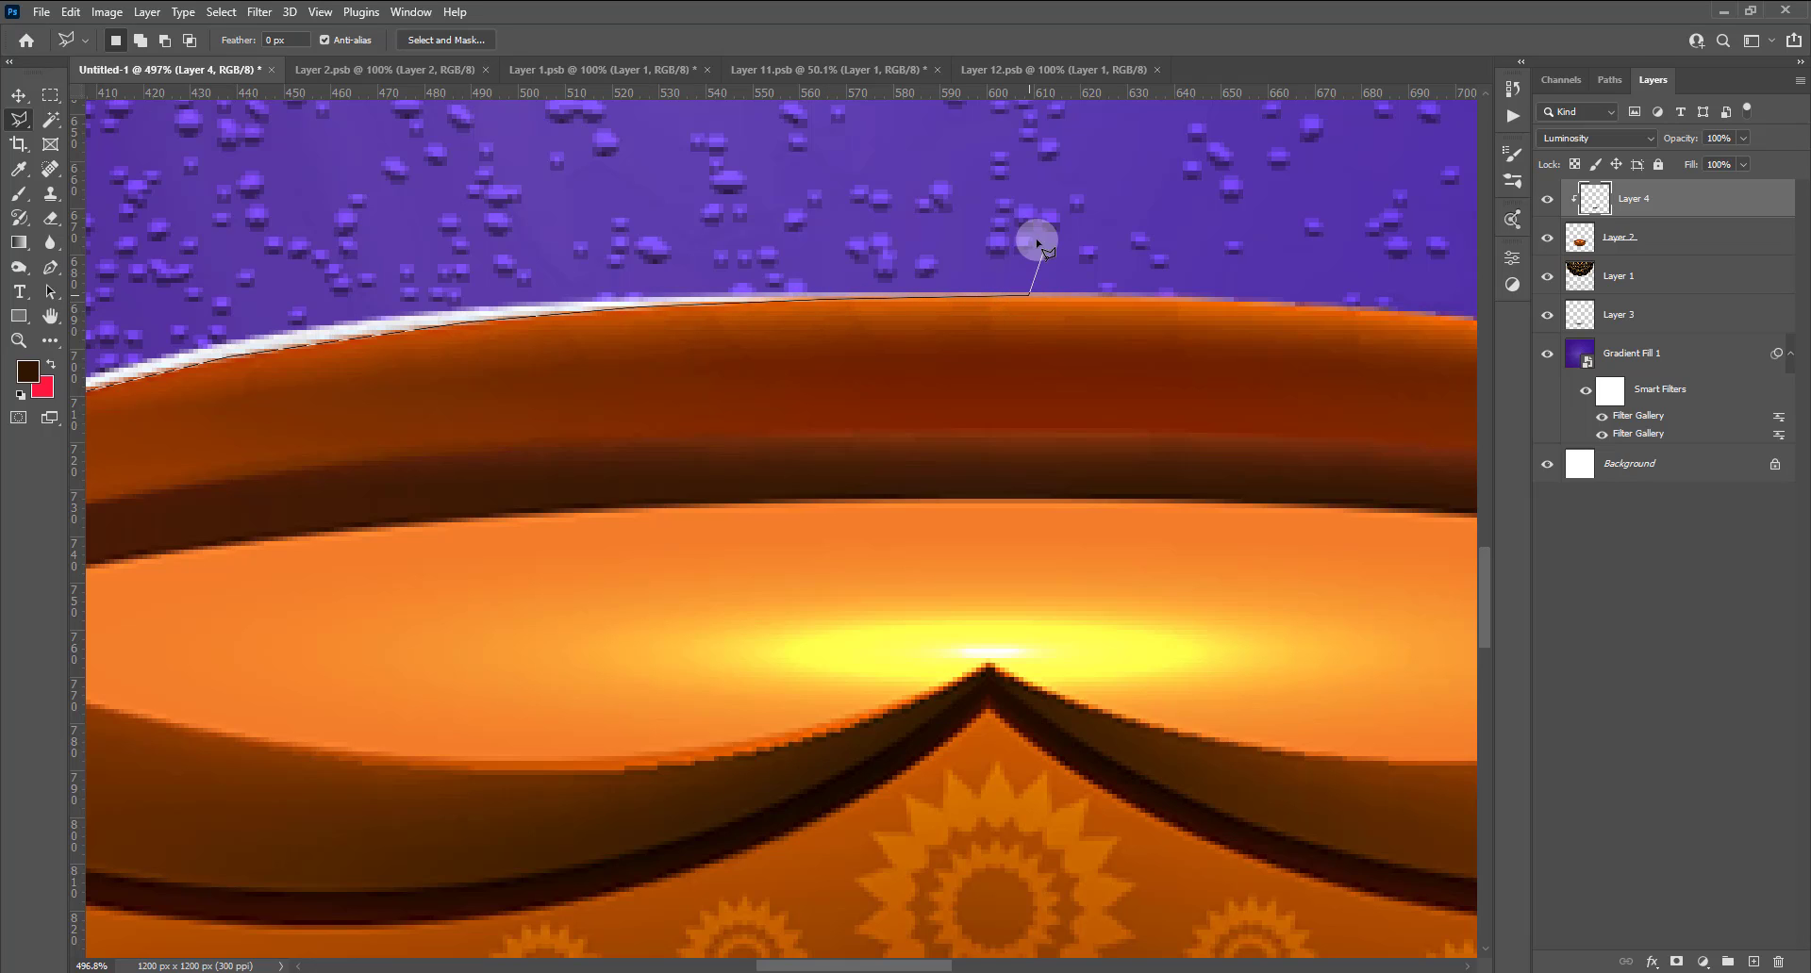
click(571, 191)
drag(224, 219, 1123, 236)
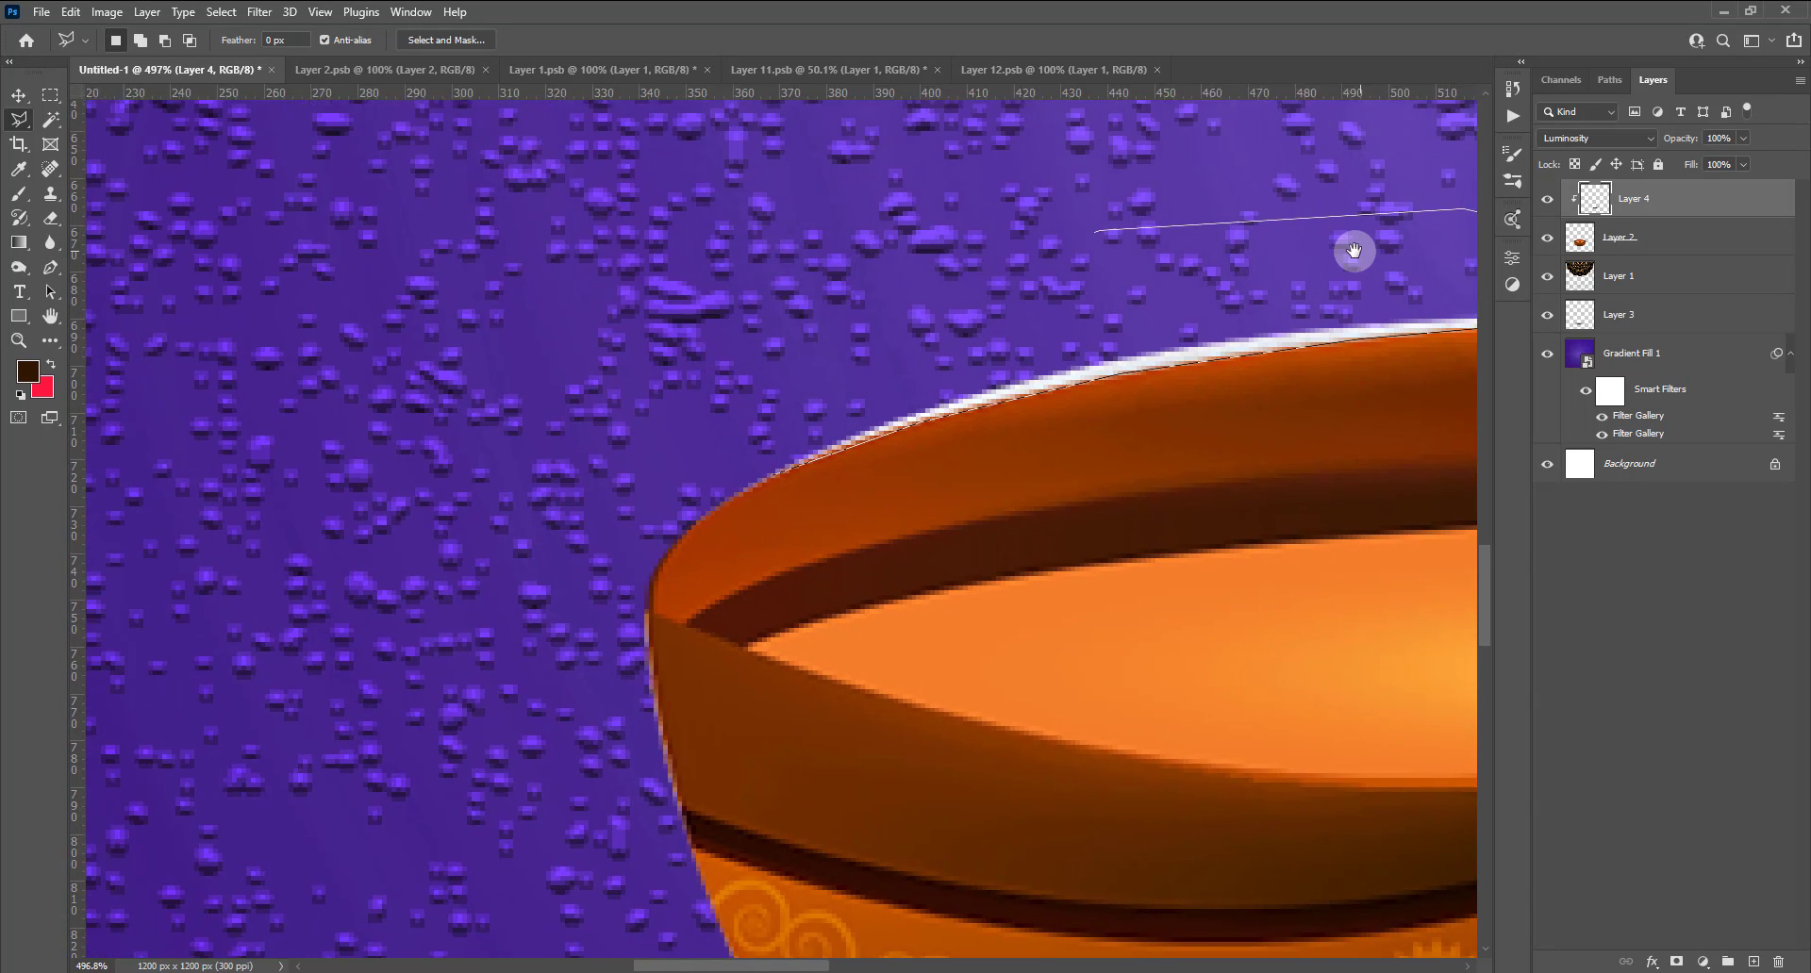
click(640, 331)
click(680, 477)
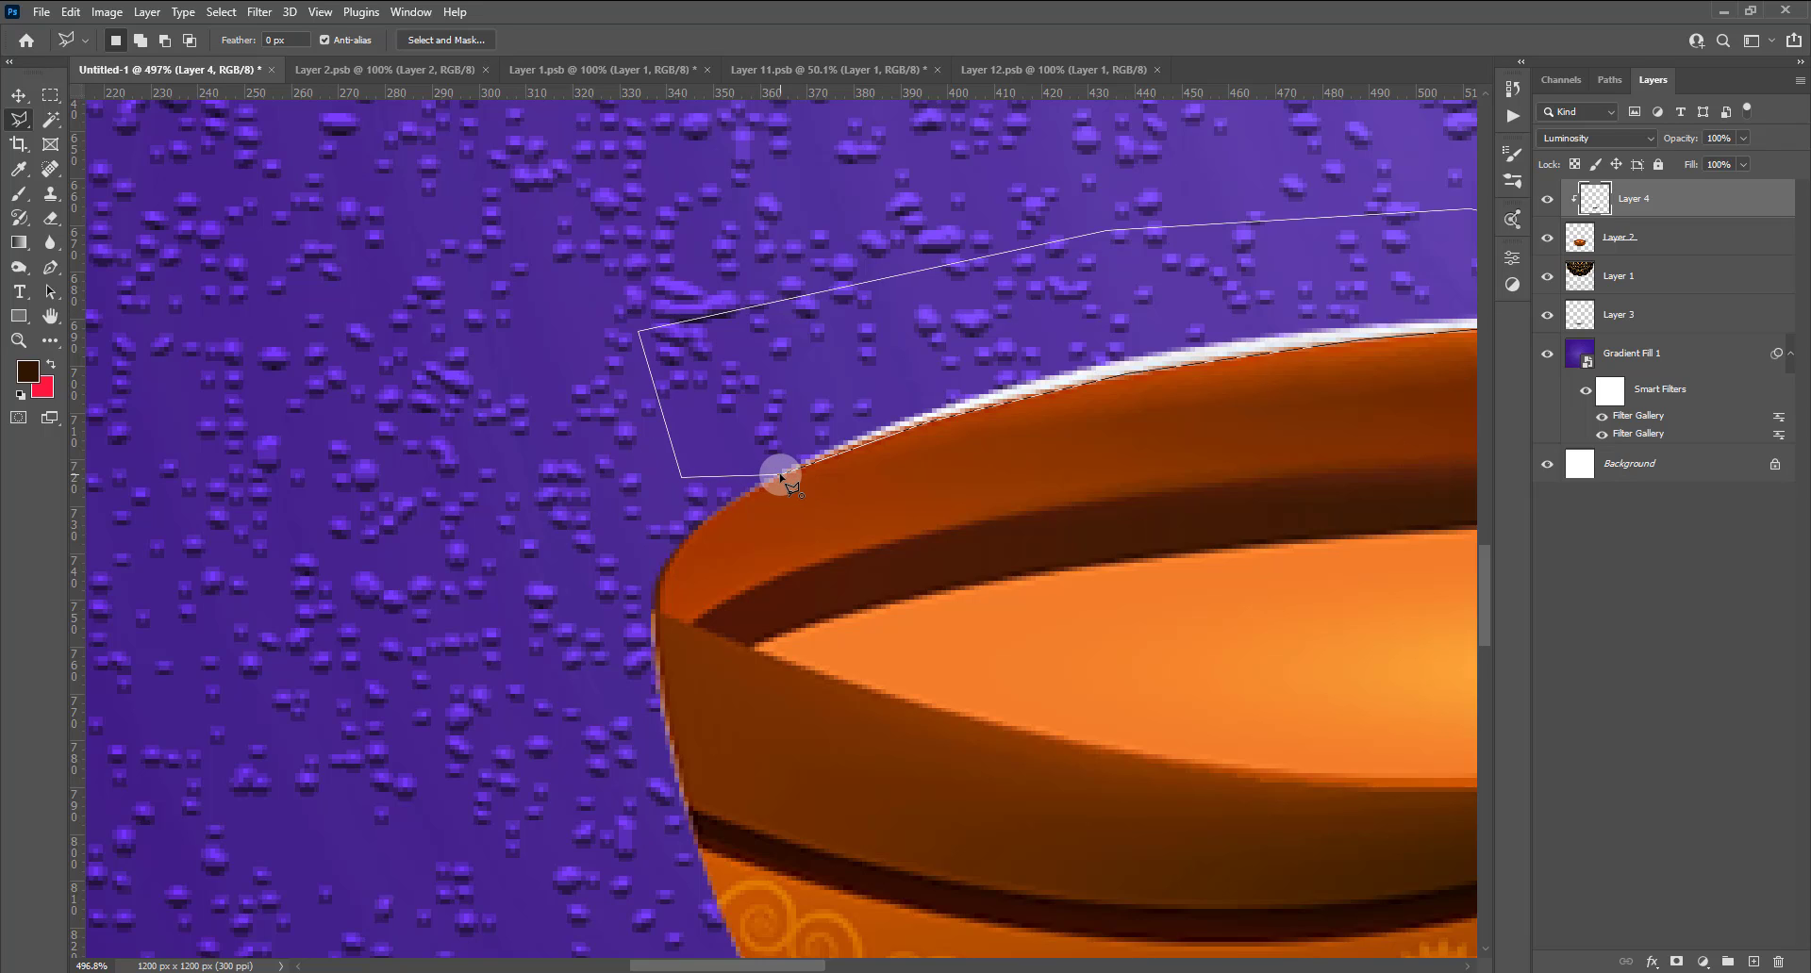
double_click(787, 474)
Delete the white rim fringe from Layer 2 and deselect.
click(1619, 244)
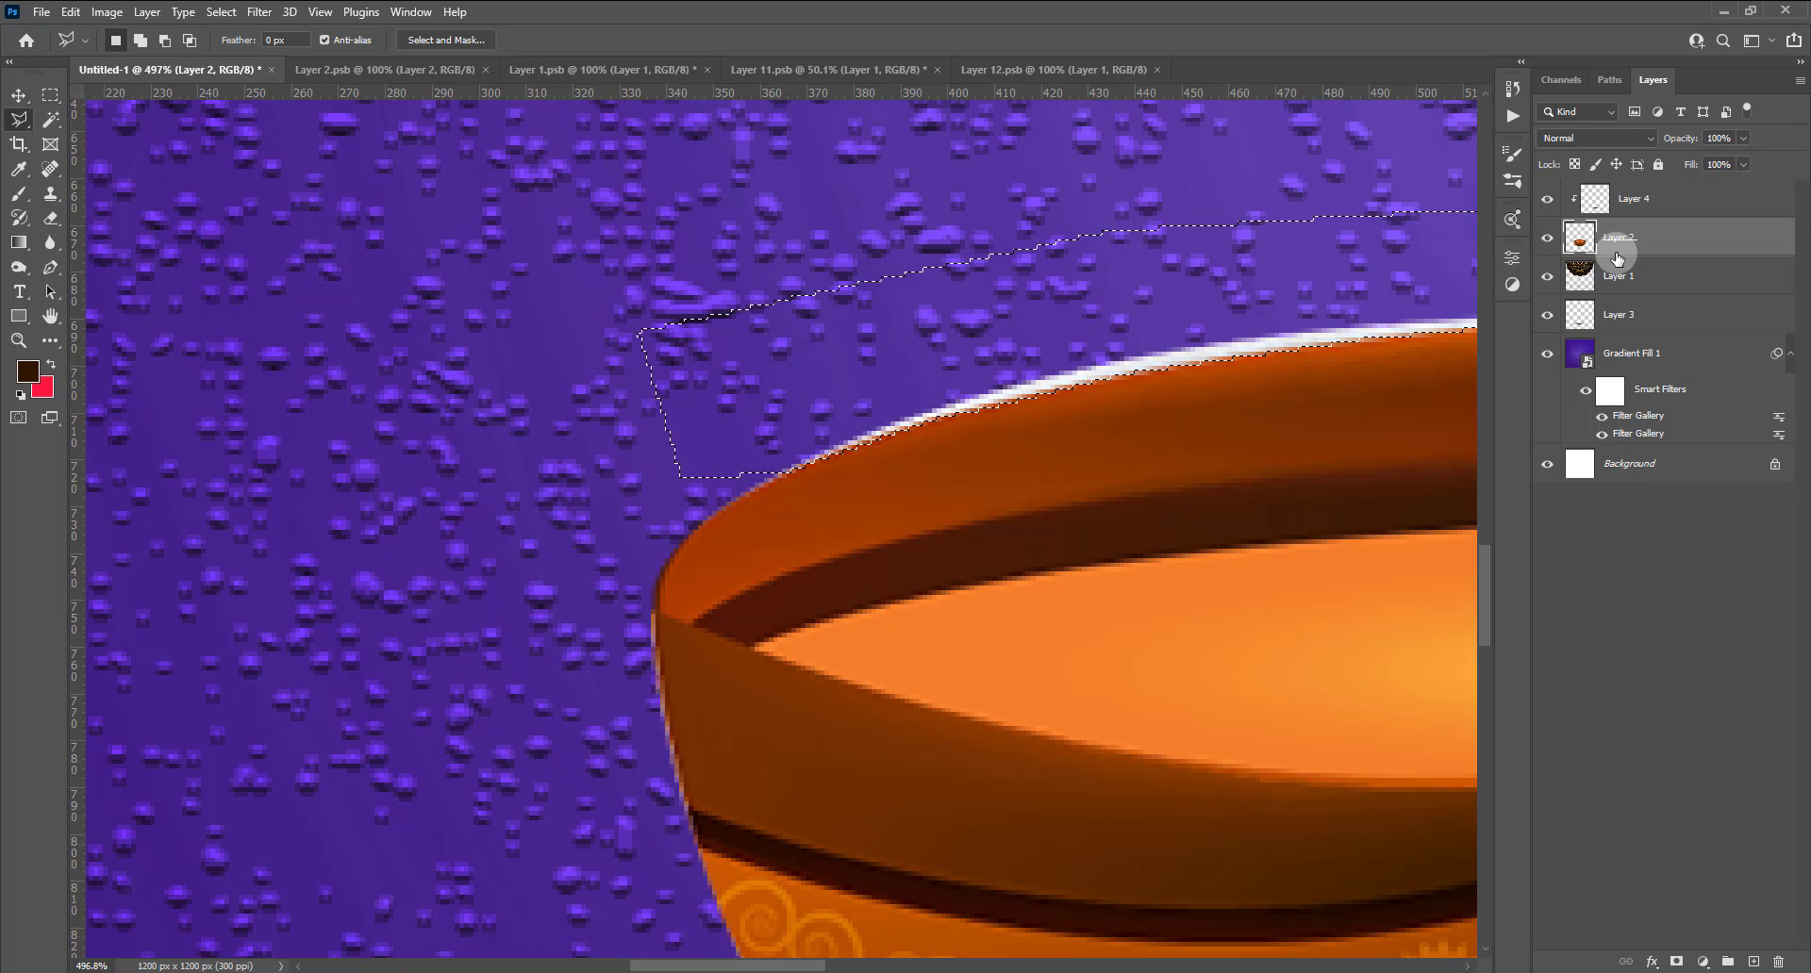
key(Delete)
scroll(230, 291, down, 5)
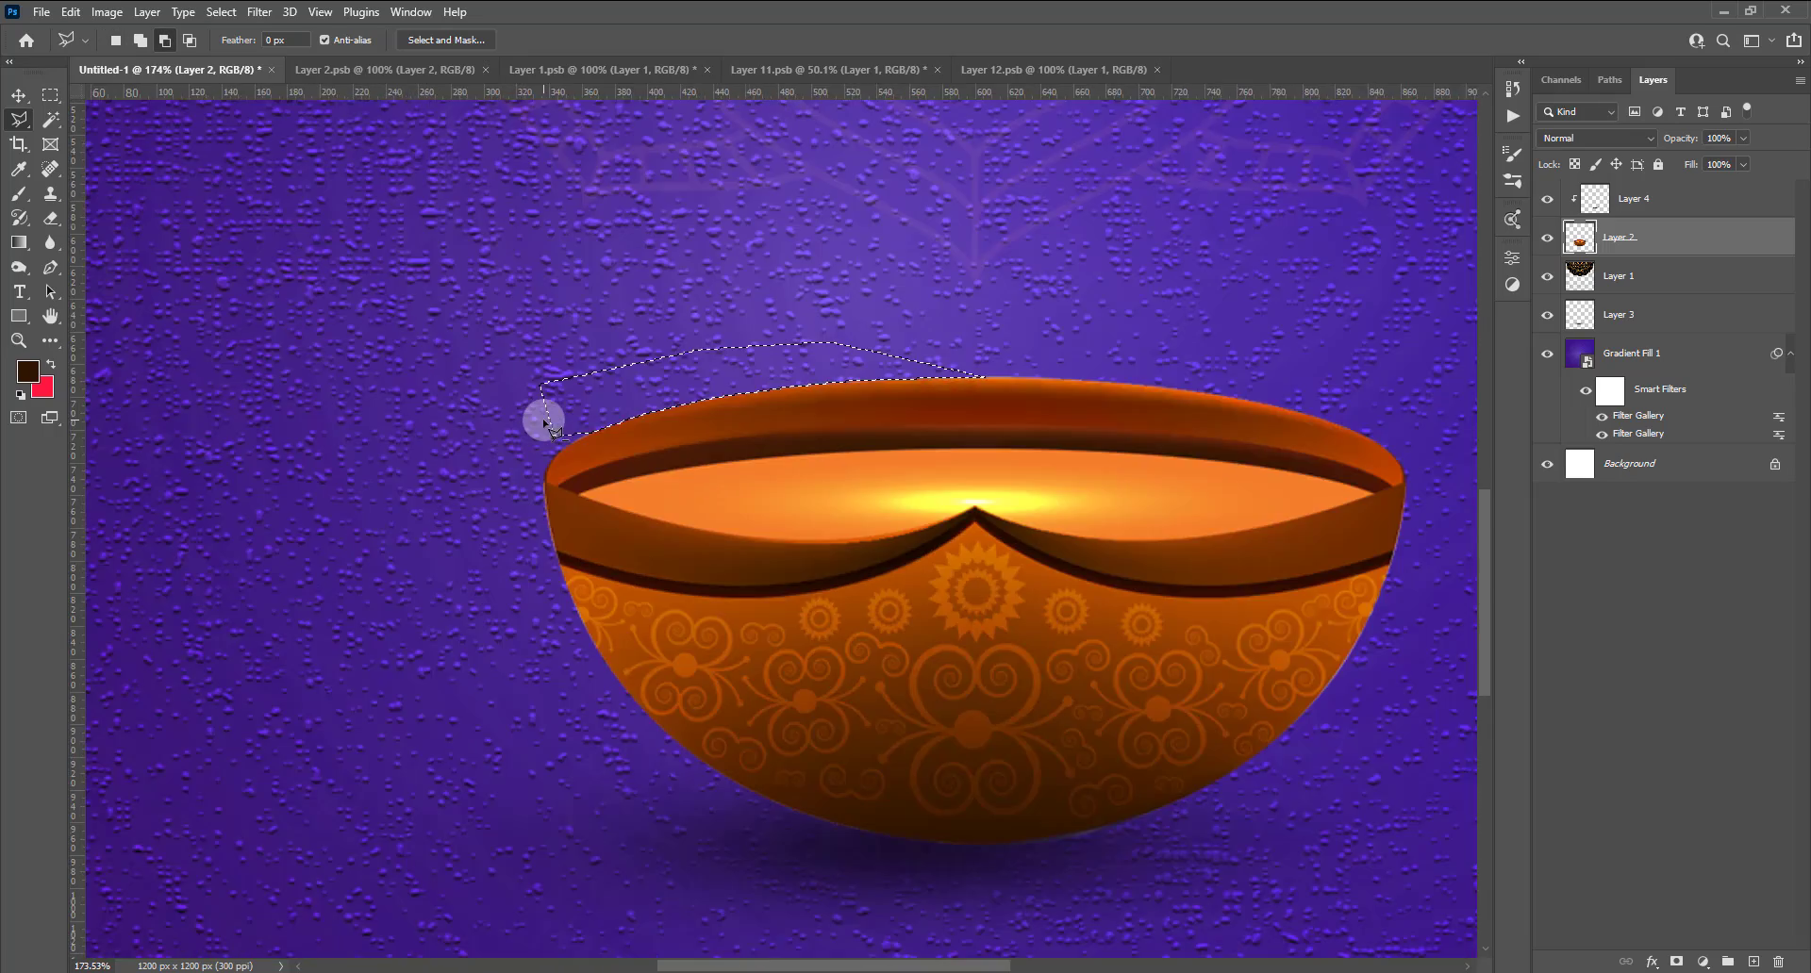
scroll(745, 566, down, 1)
scroll(755, 571, down, 2)
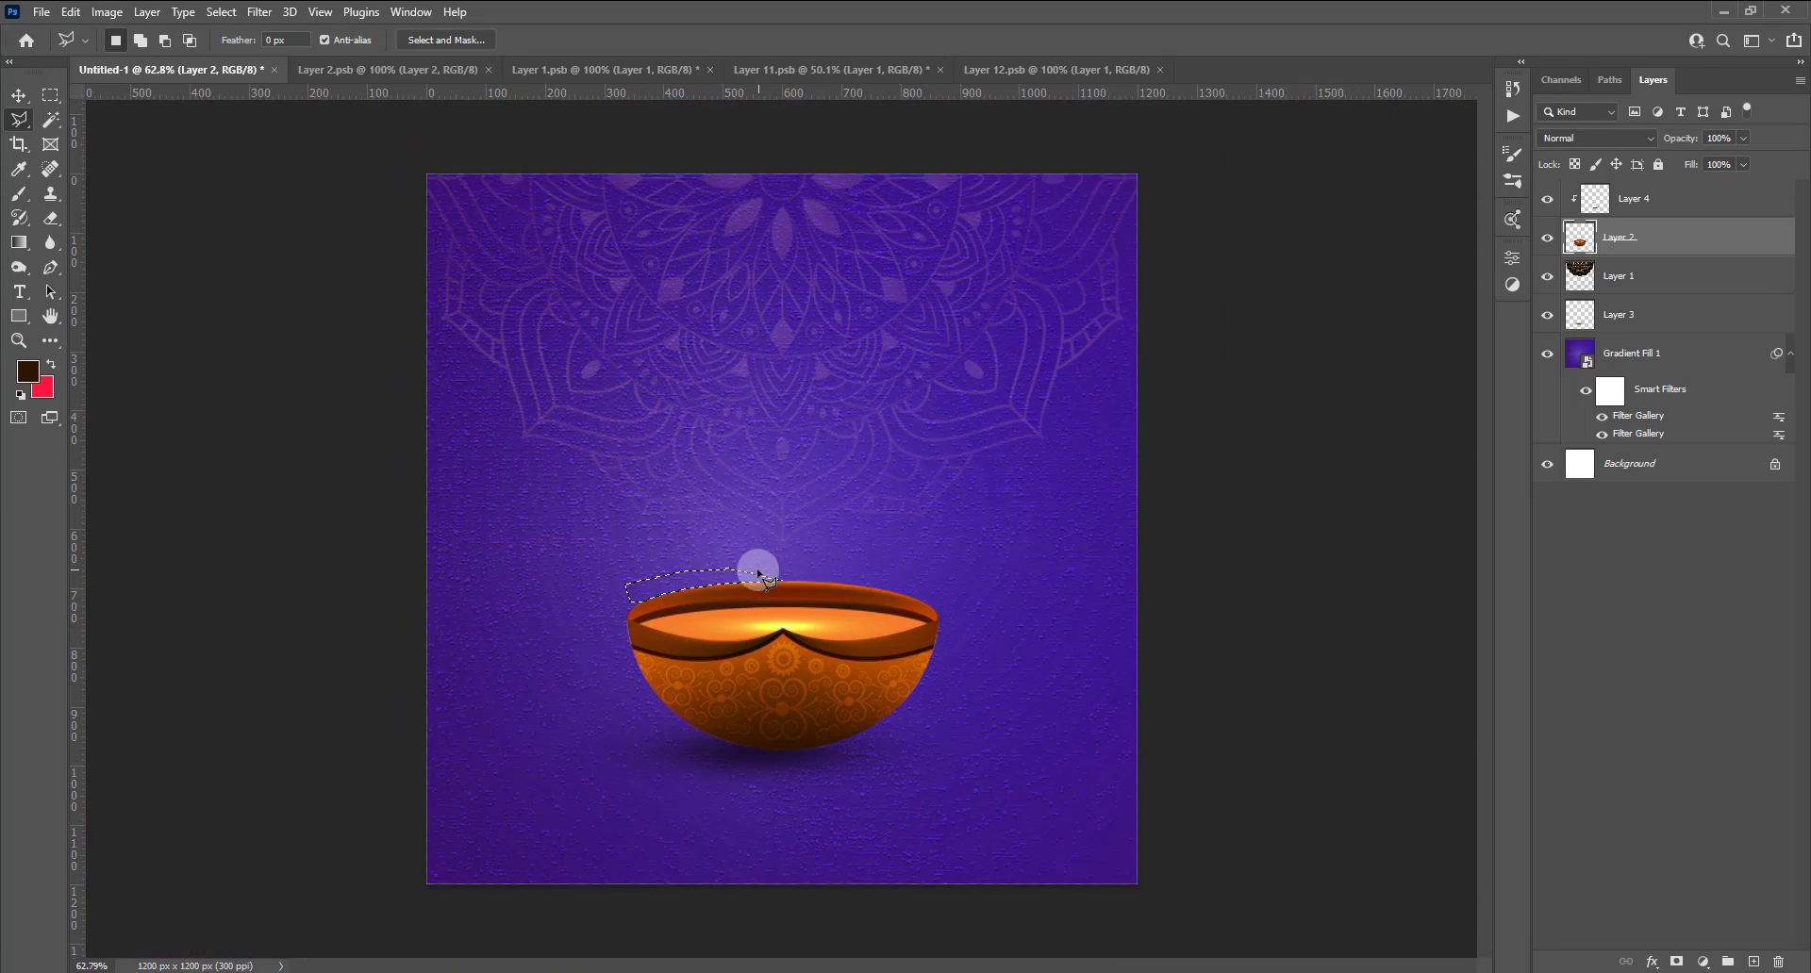
key(m)
key(ctrl+d)
Merge Layer 2 and Layer 4 into a single diya bowl layer.
scroll(679, 590, down, 3)
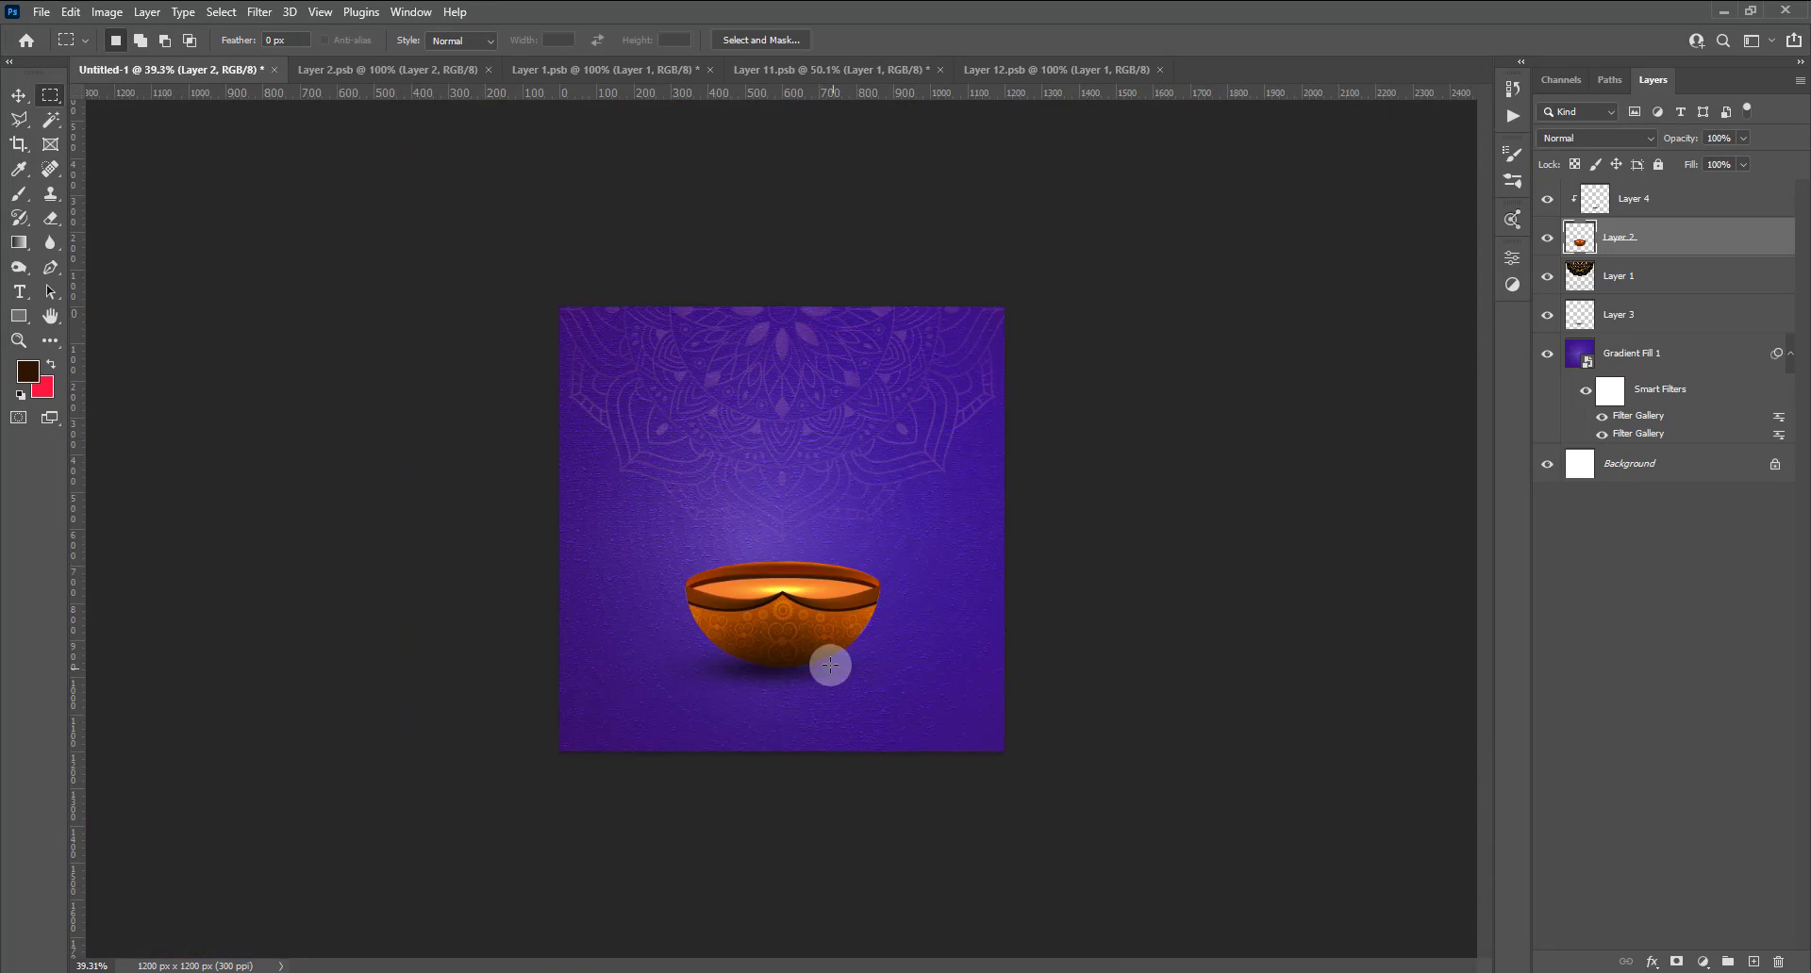
scroll(809, 650, down, 1)
scroll(849, 627, up, 1)
scroll(887, 632, up, 2)
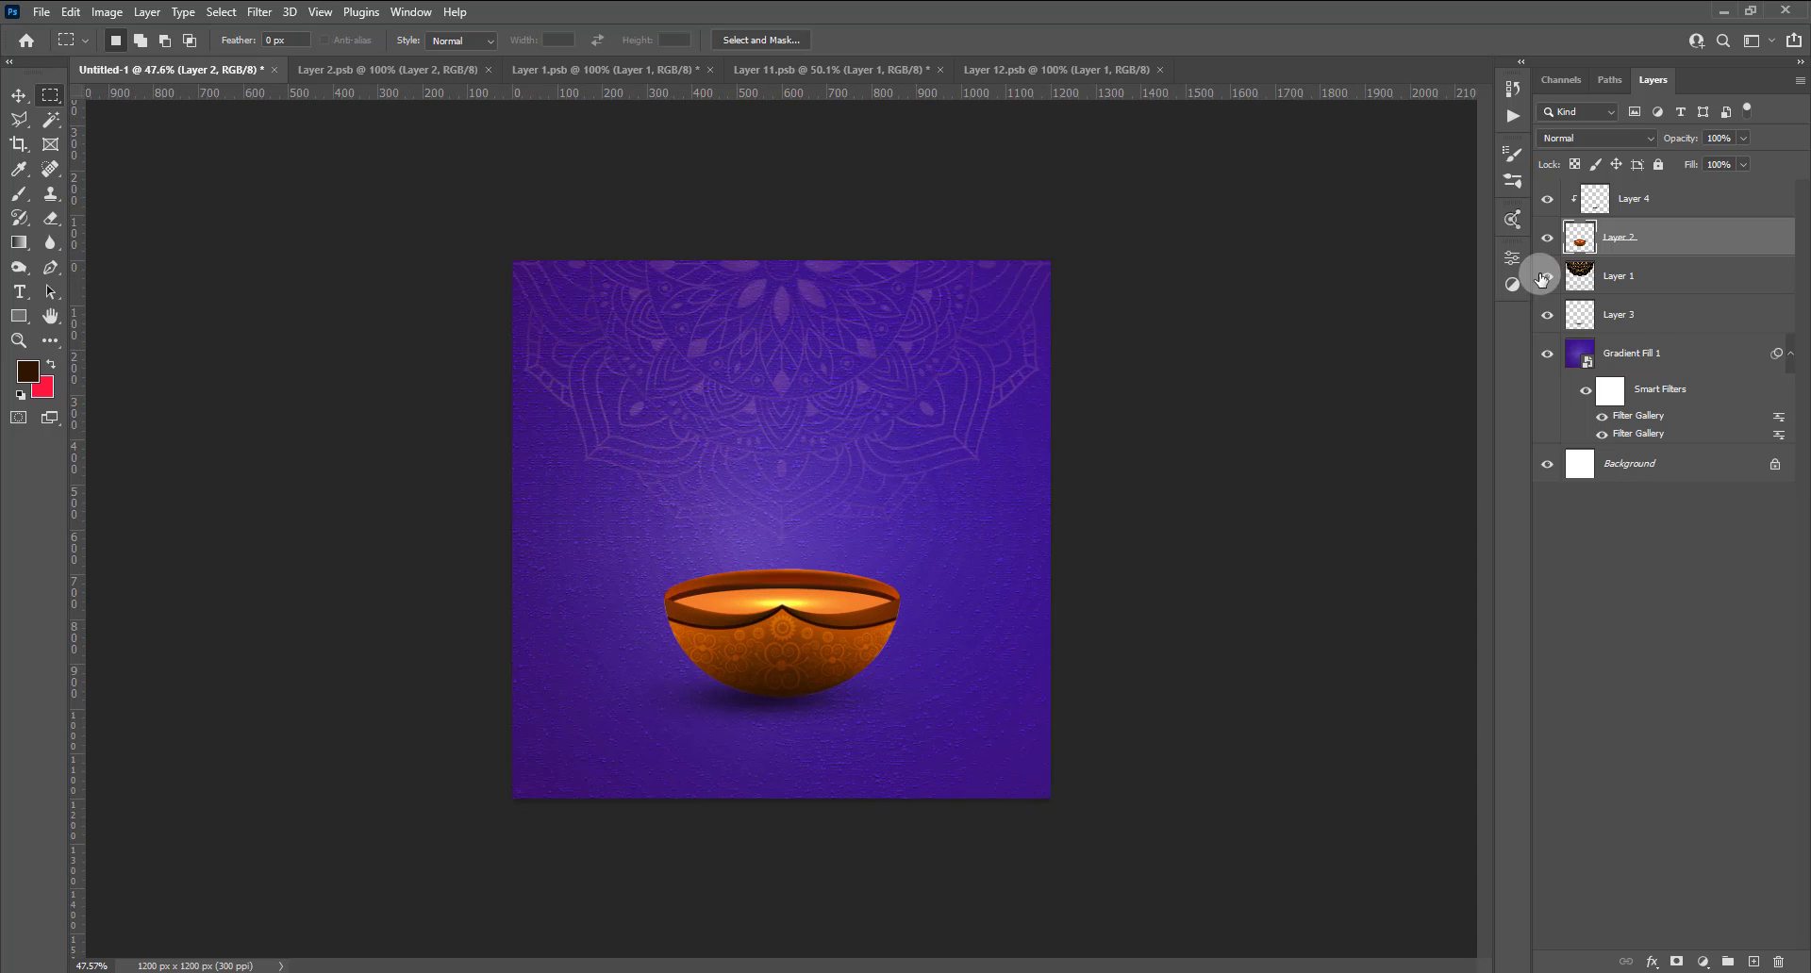
shift+click(1664, 215)
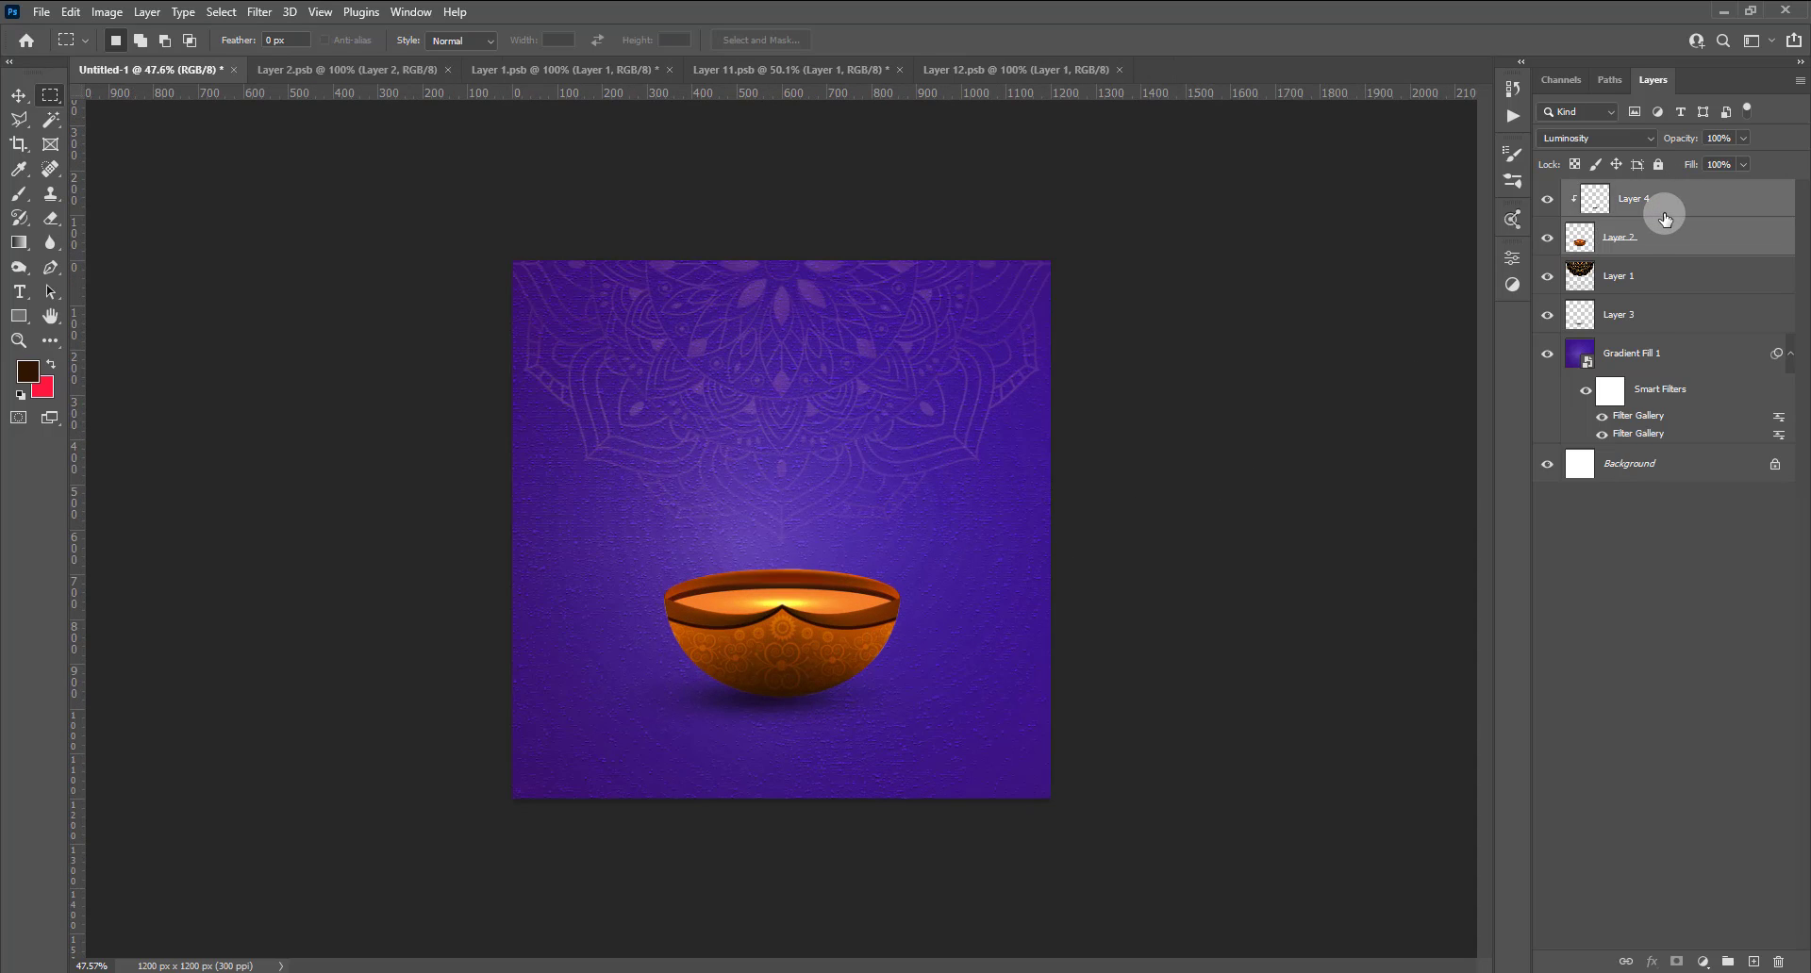
key(ctrl+e)
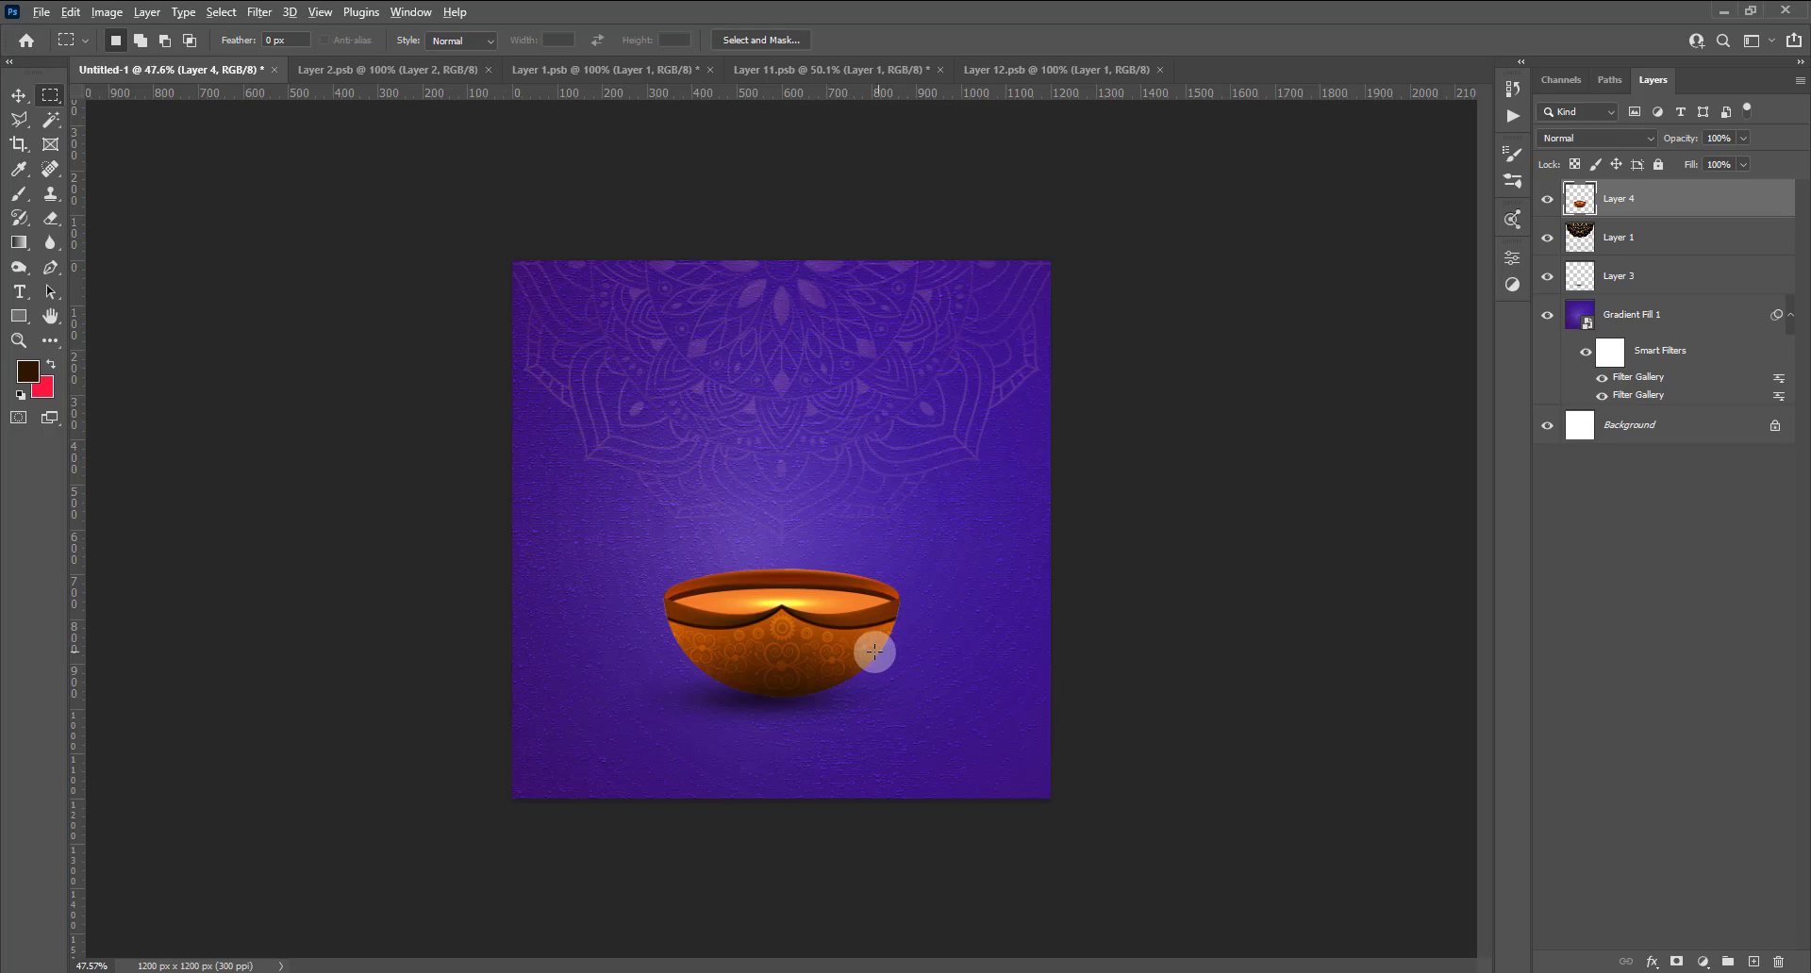
Nudge the Layer 3 shadow slightly right and up.
click(1633, 283)
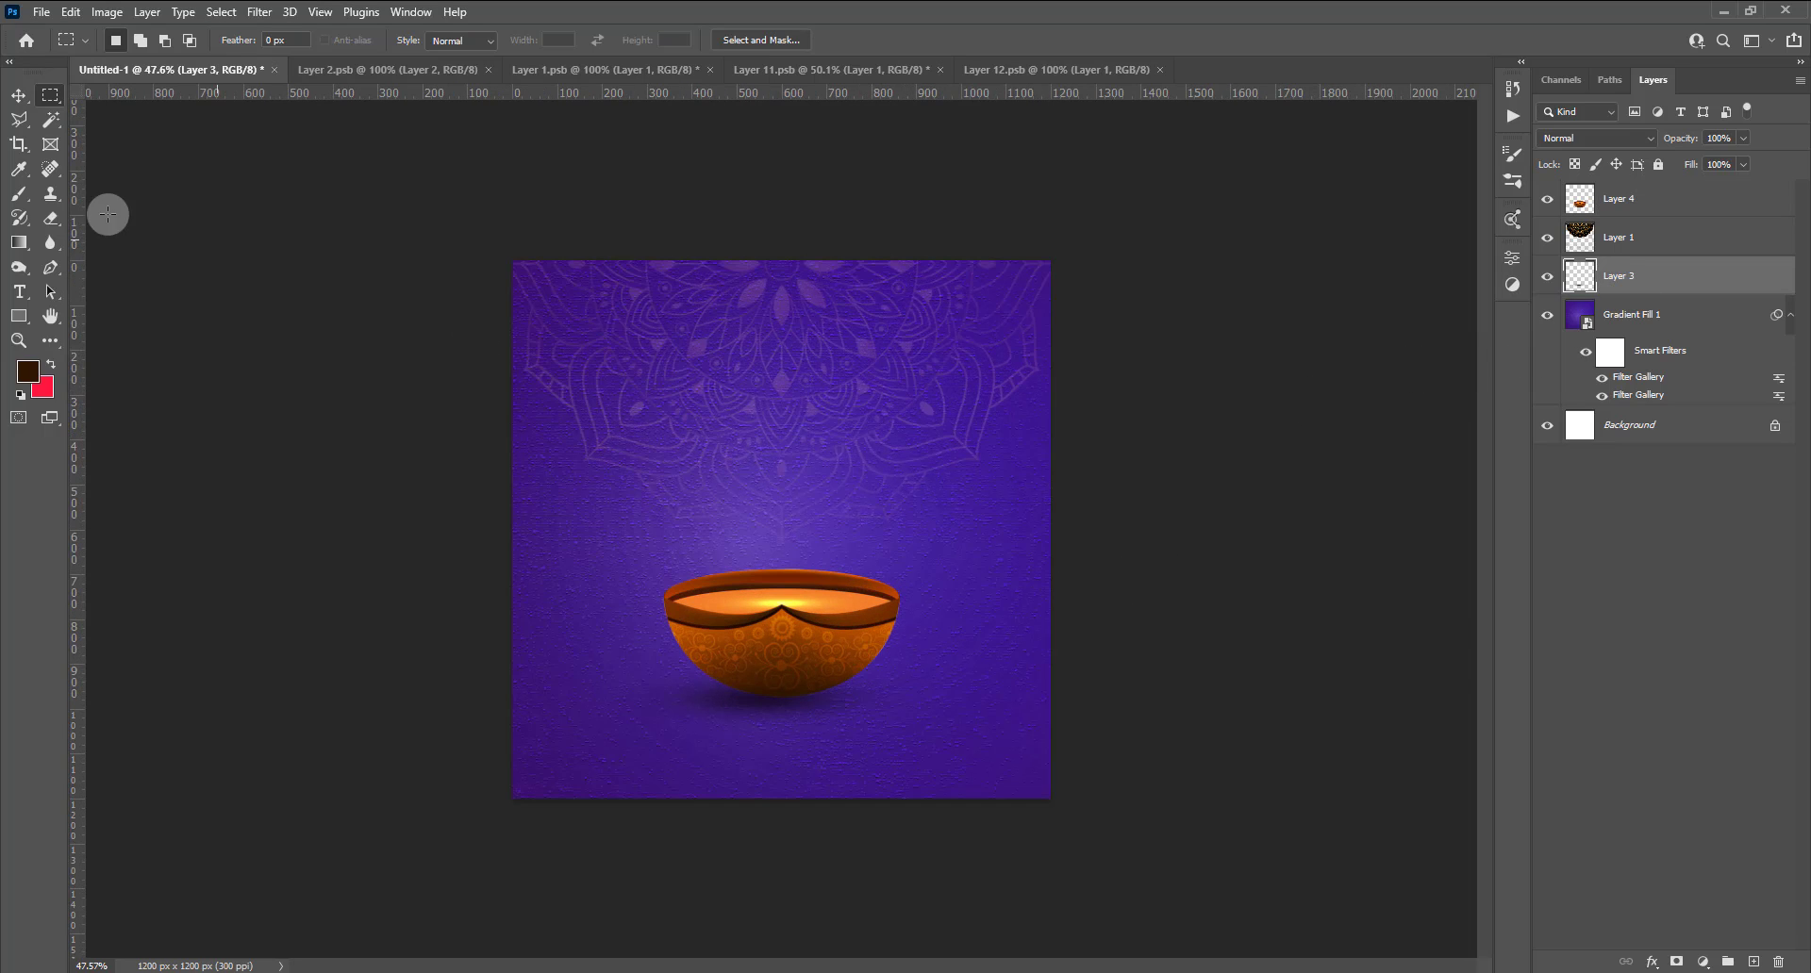
click(19, 96)
scroll(747, 688, up, 2)
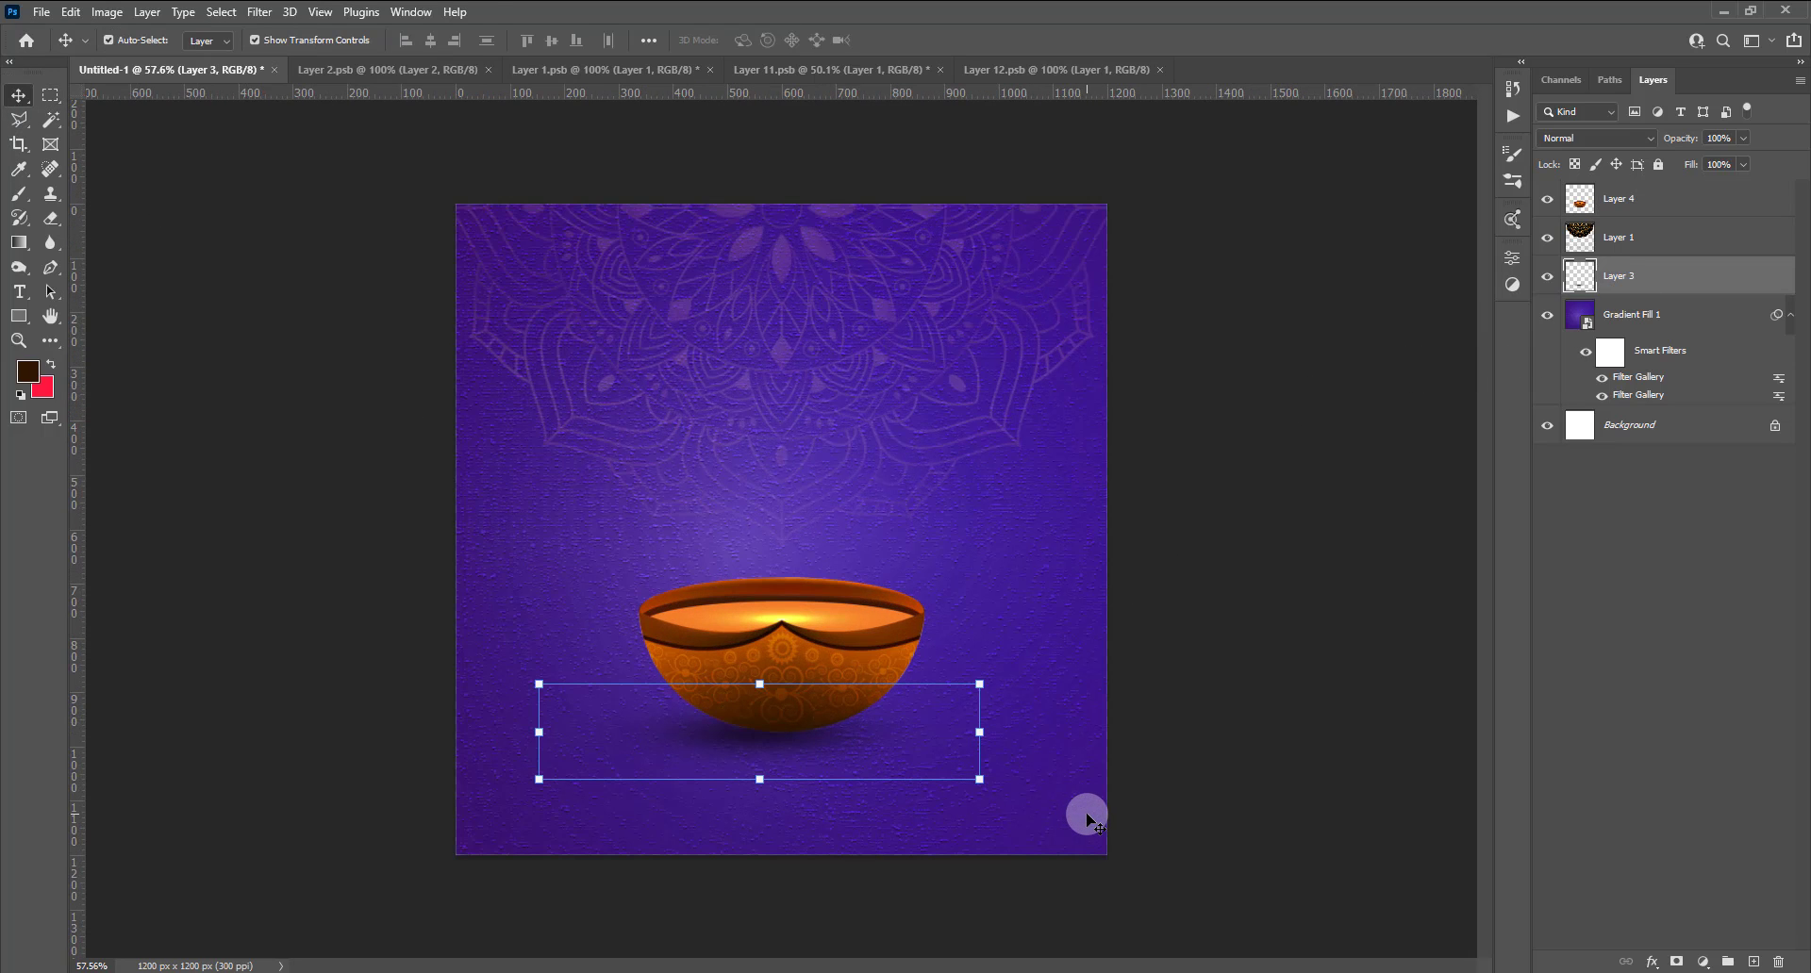
drag(1077, 813, 1081, 811)
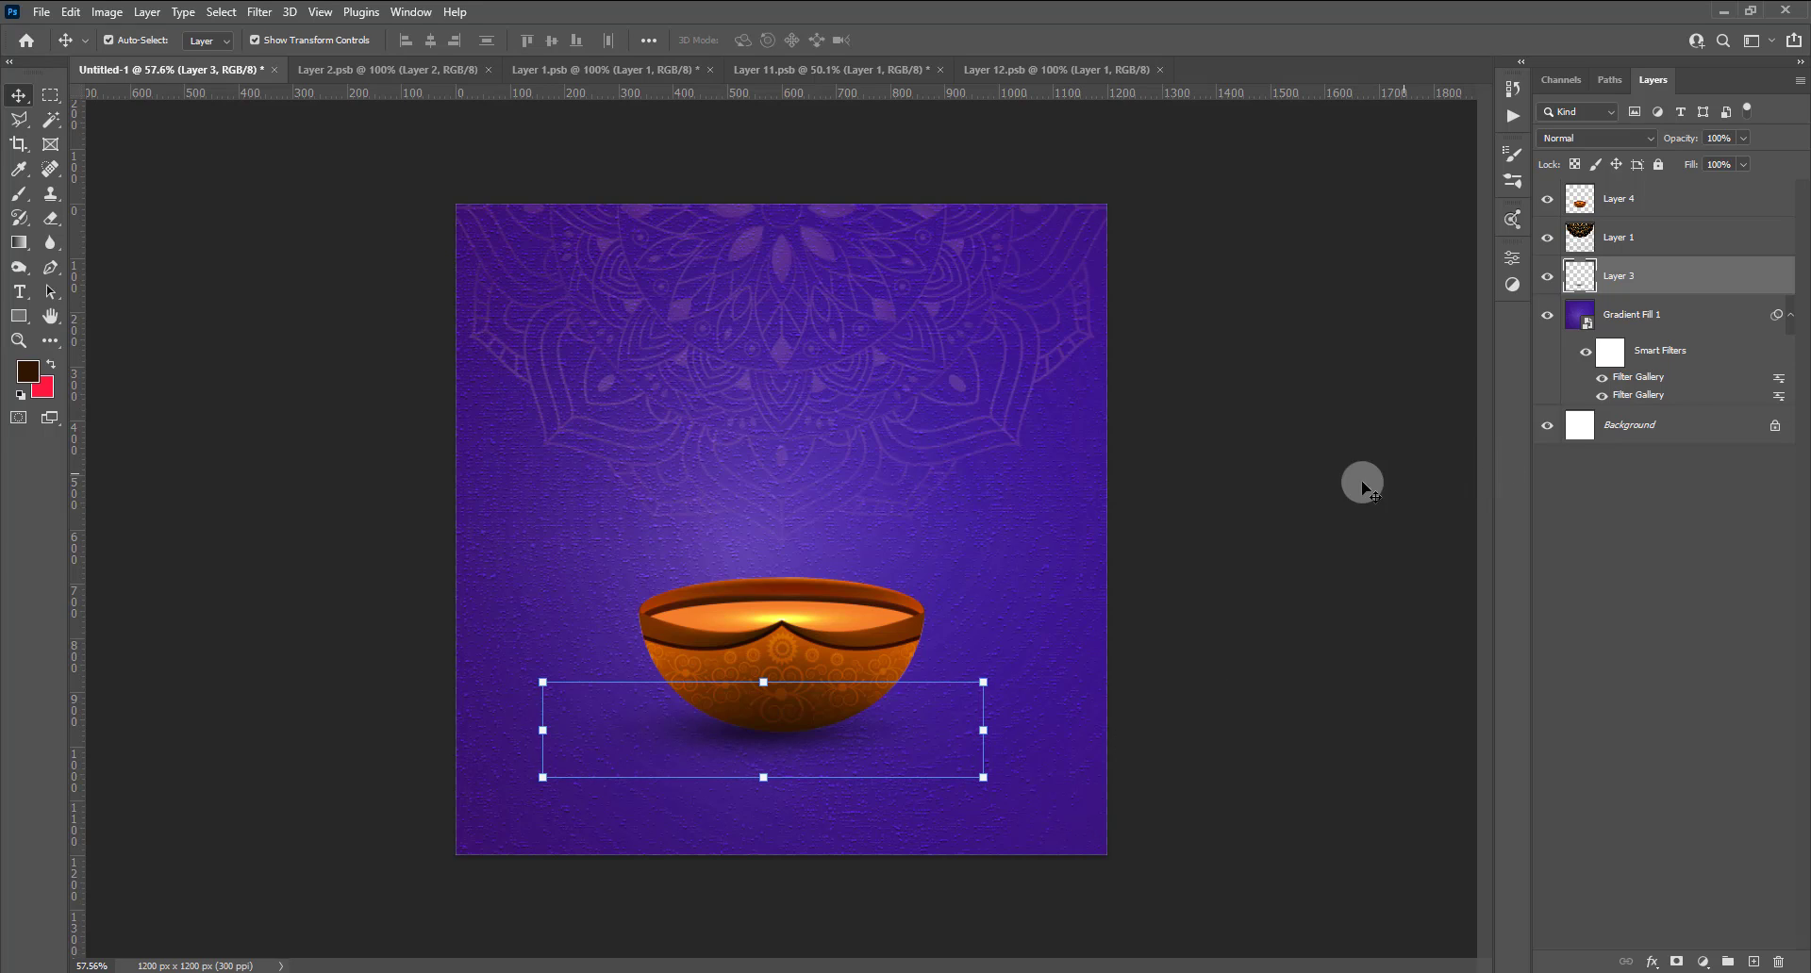
Burn beneath the diya bowl on Layer 4 at 66% exposure.
click(776, 687)
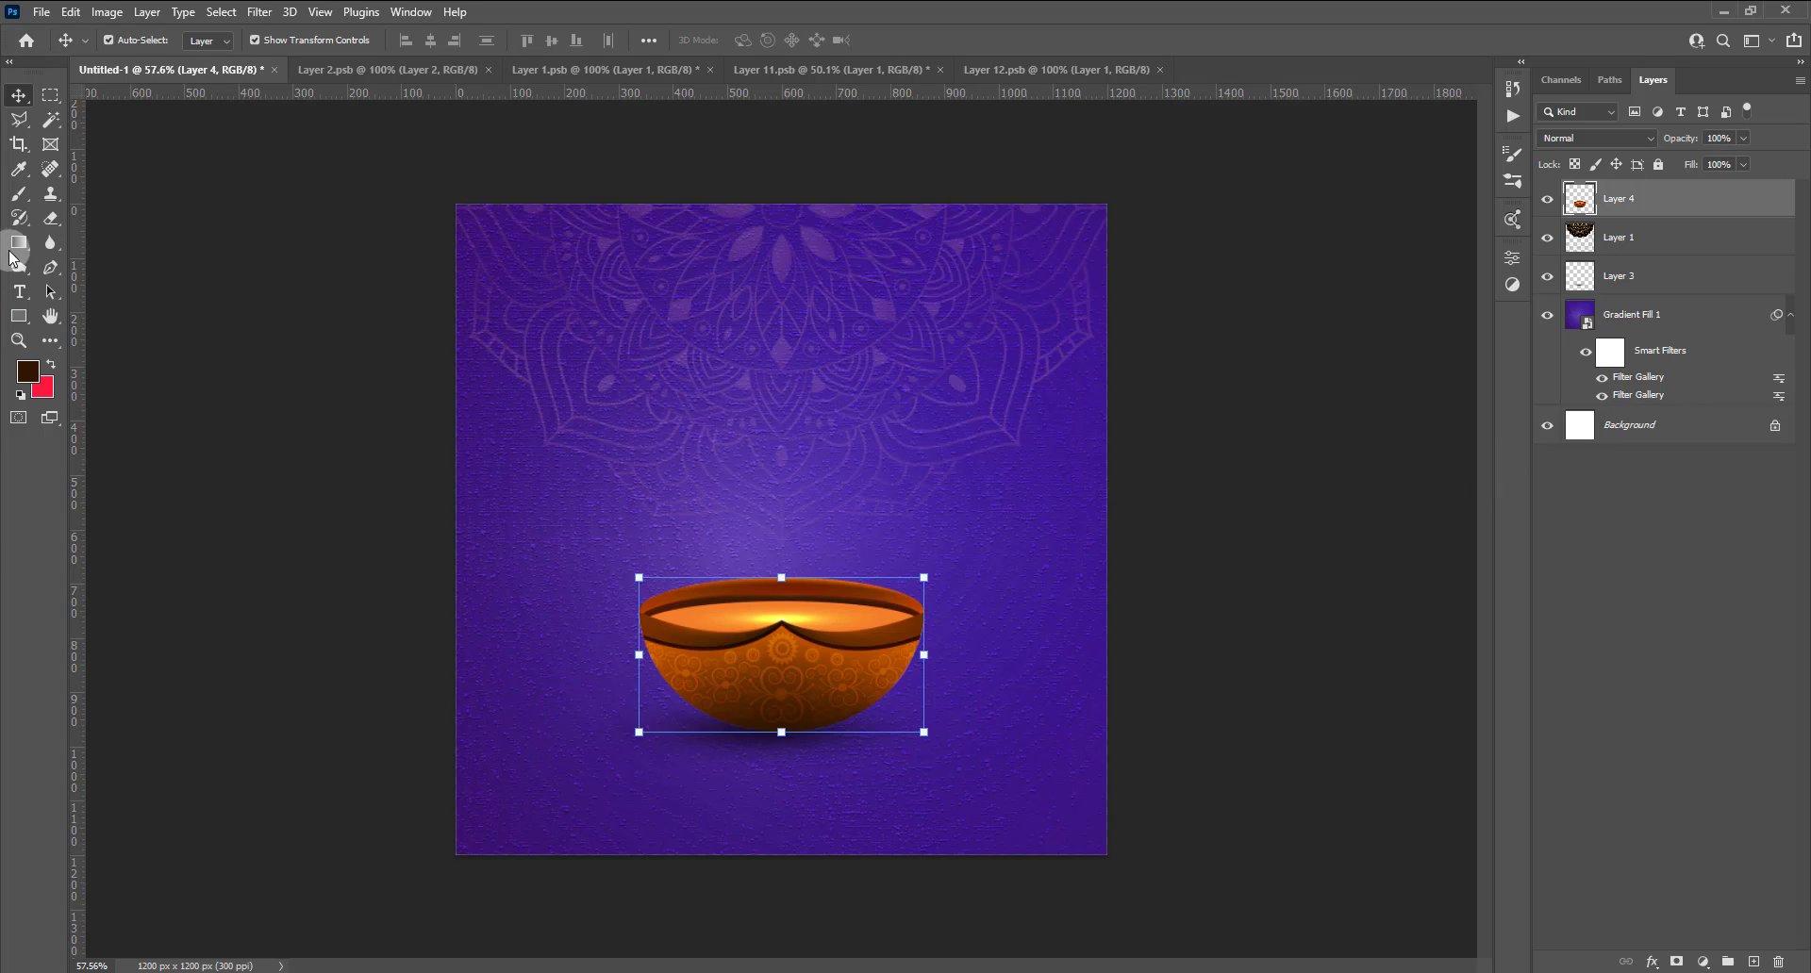
click(14, 274)
click(82, 285)
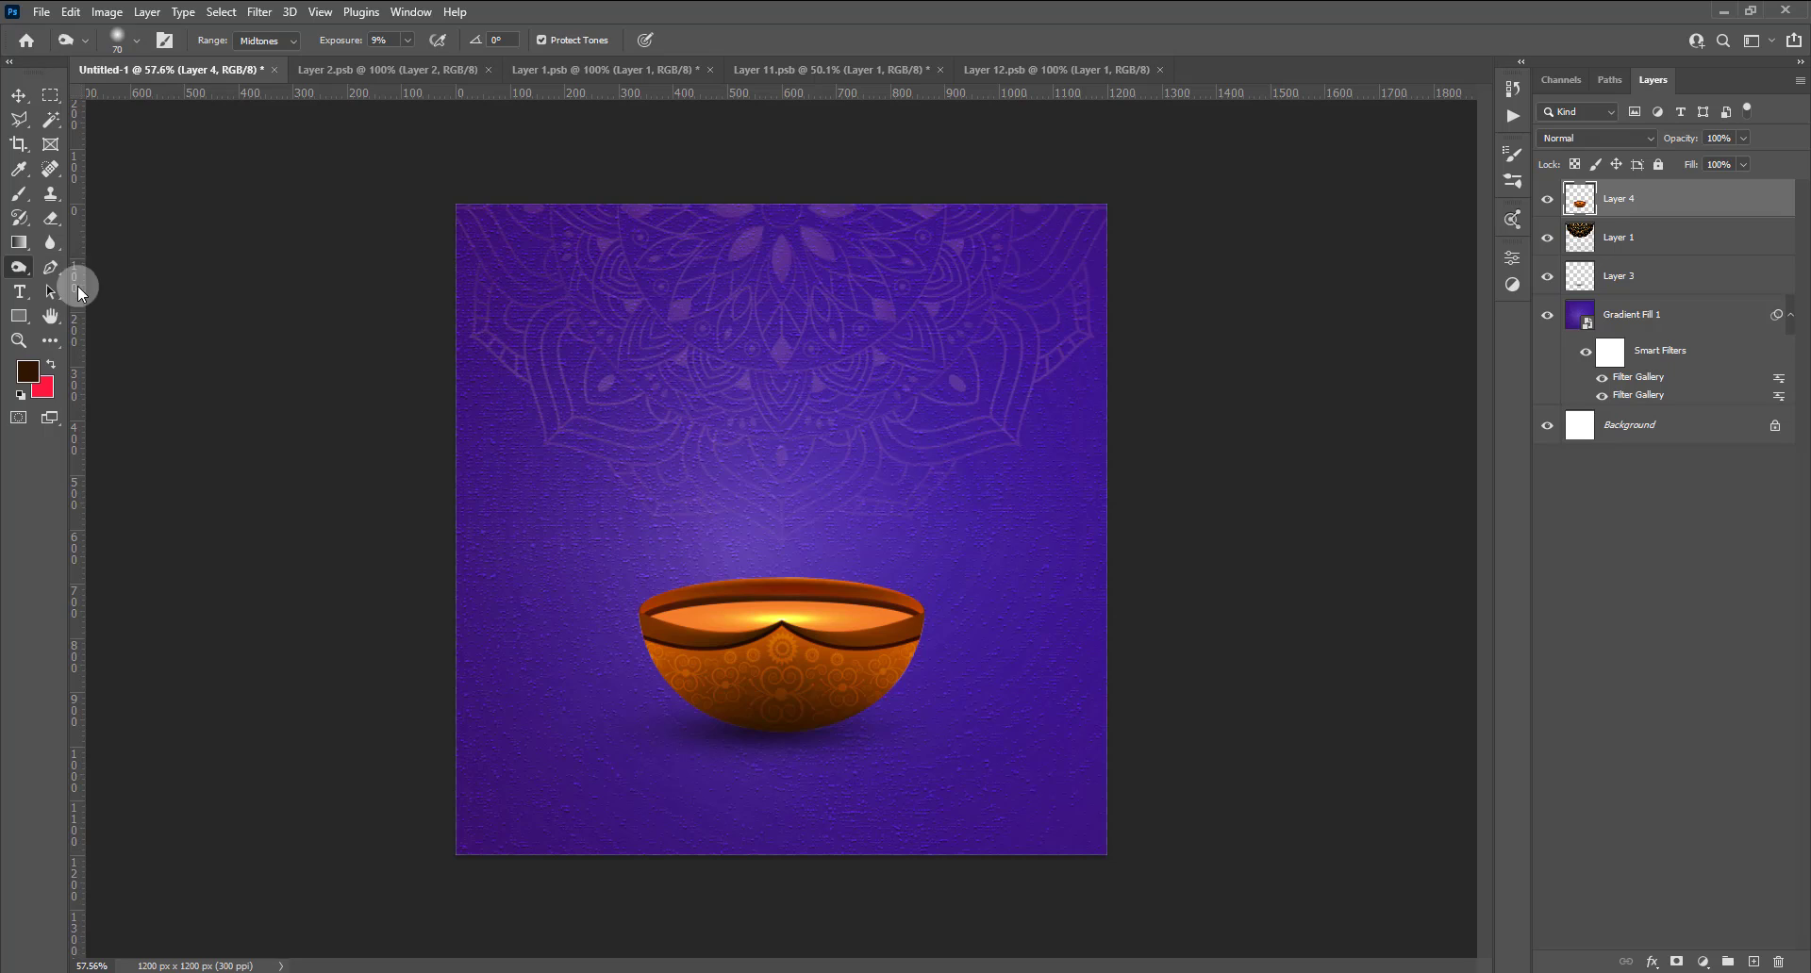
scroll(800, 745, up, 2)
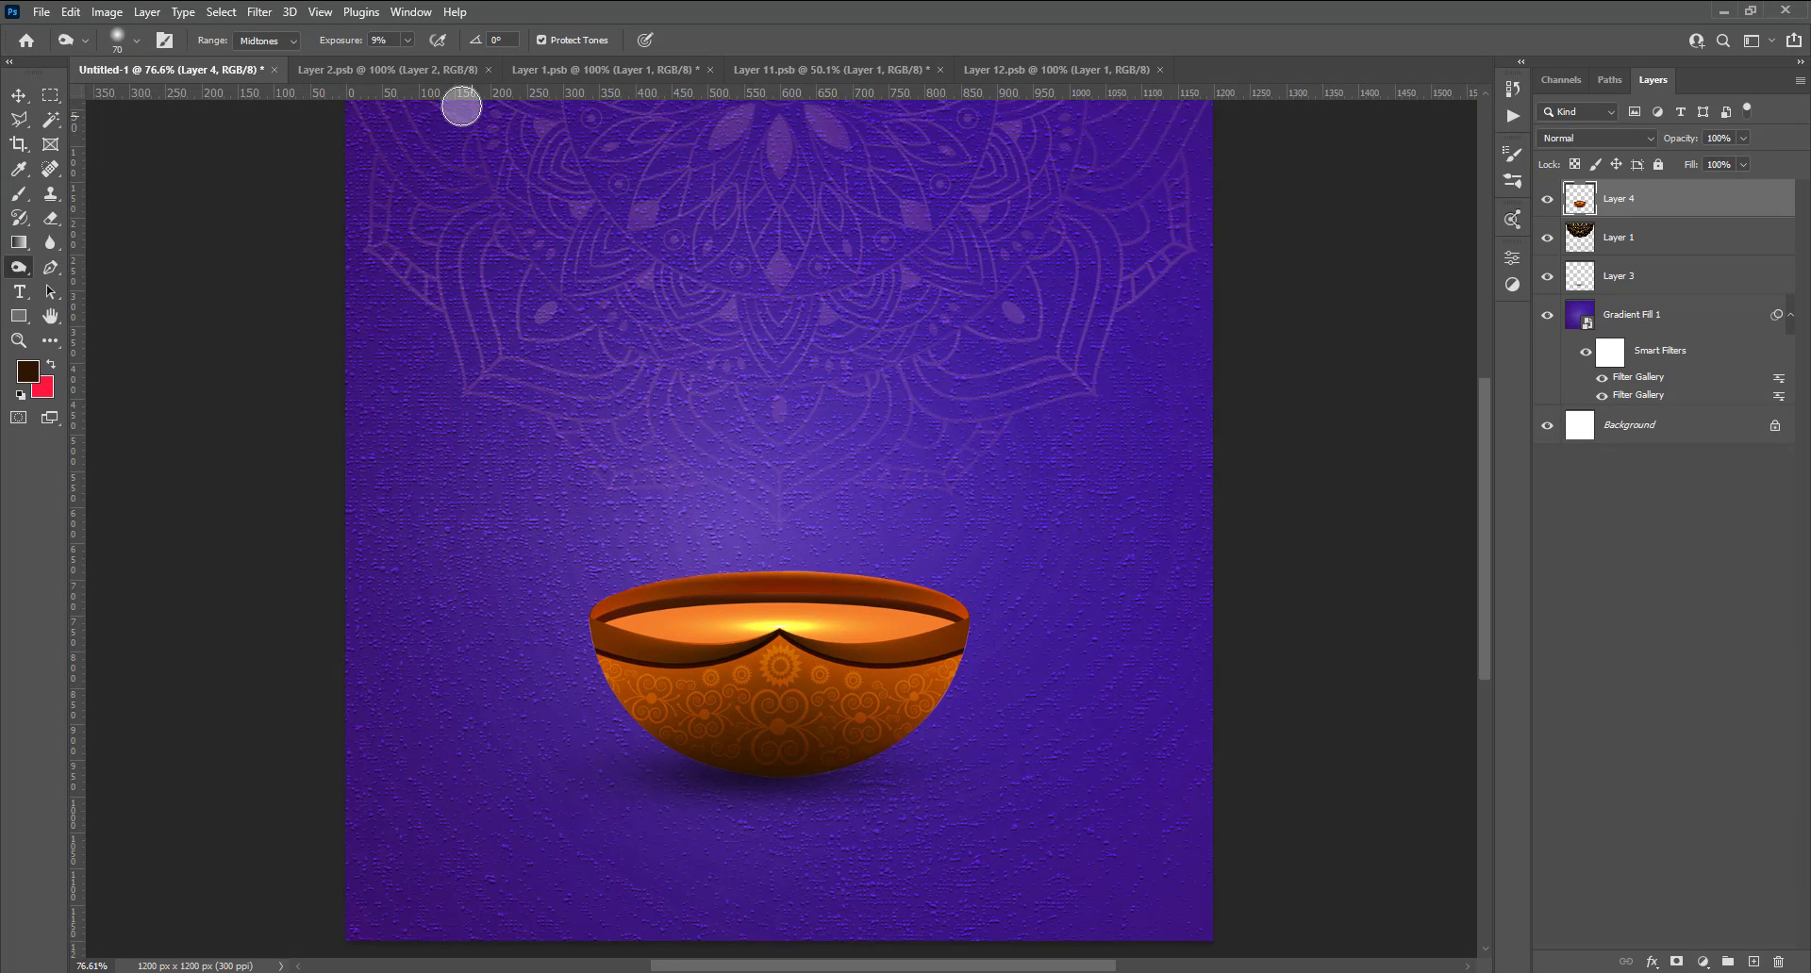
drag(325, 55, 382, 42)
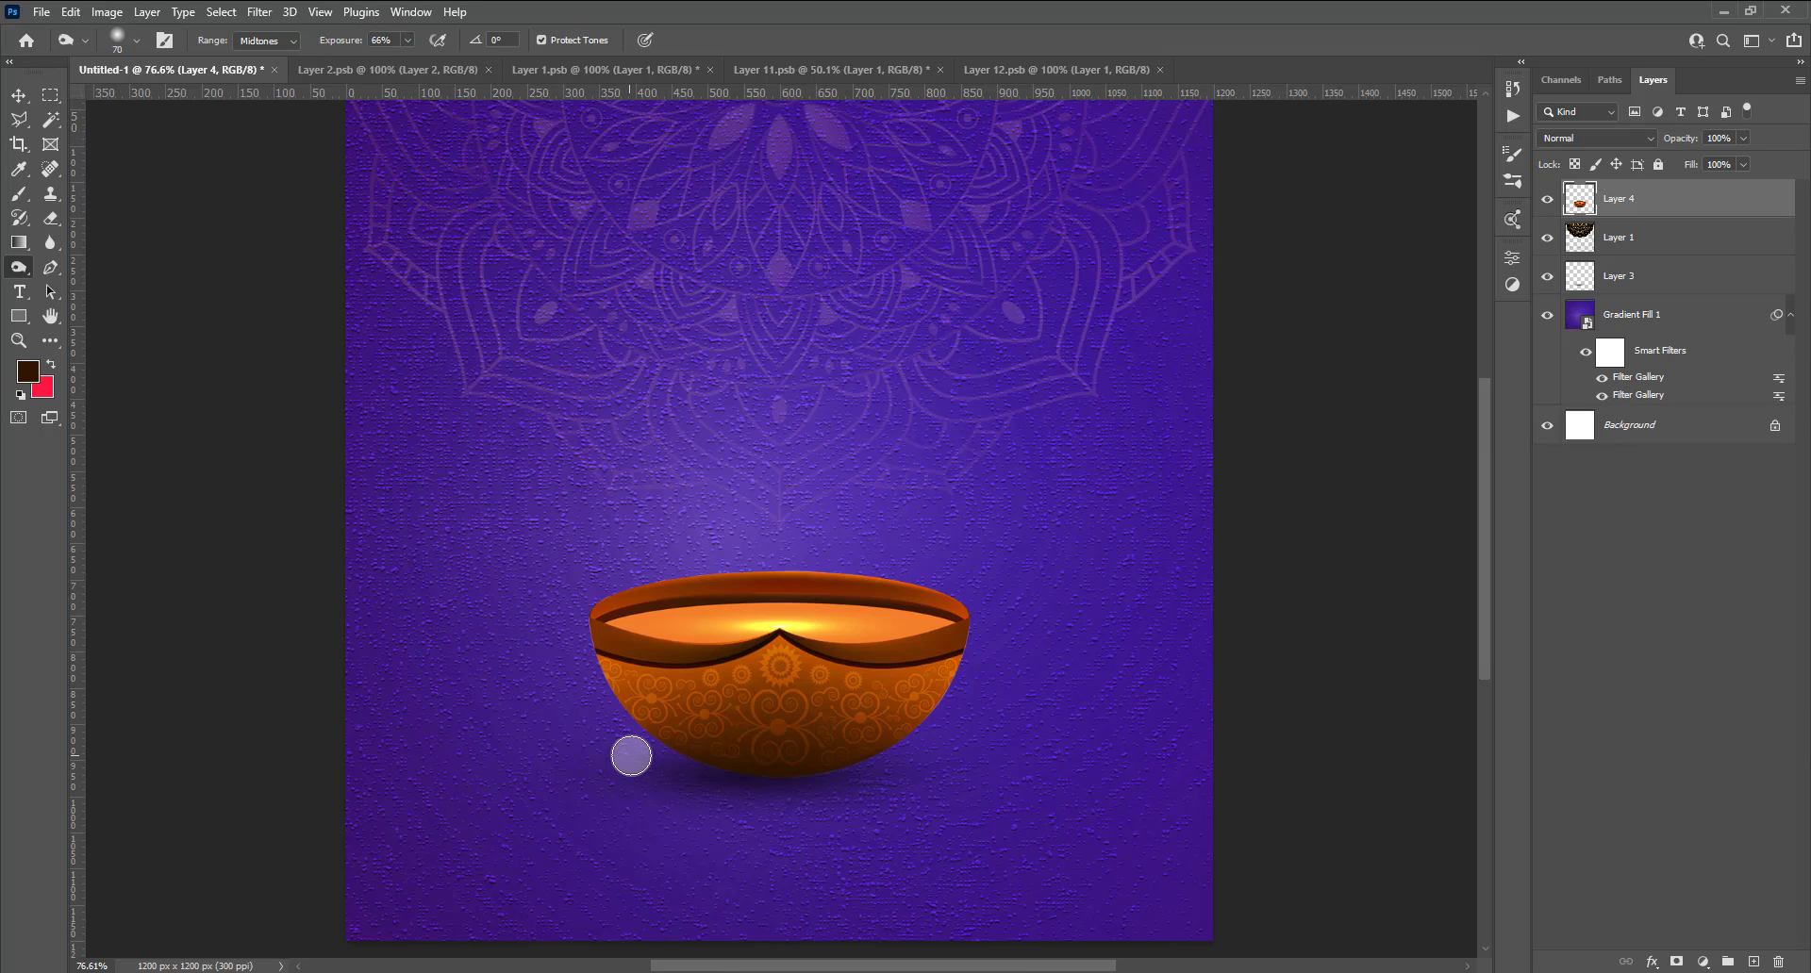
drag(717, 786, 777, 779)
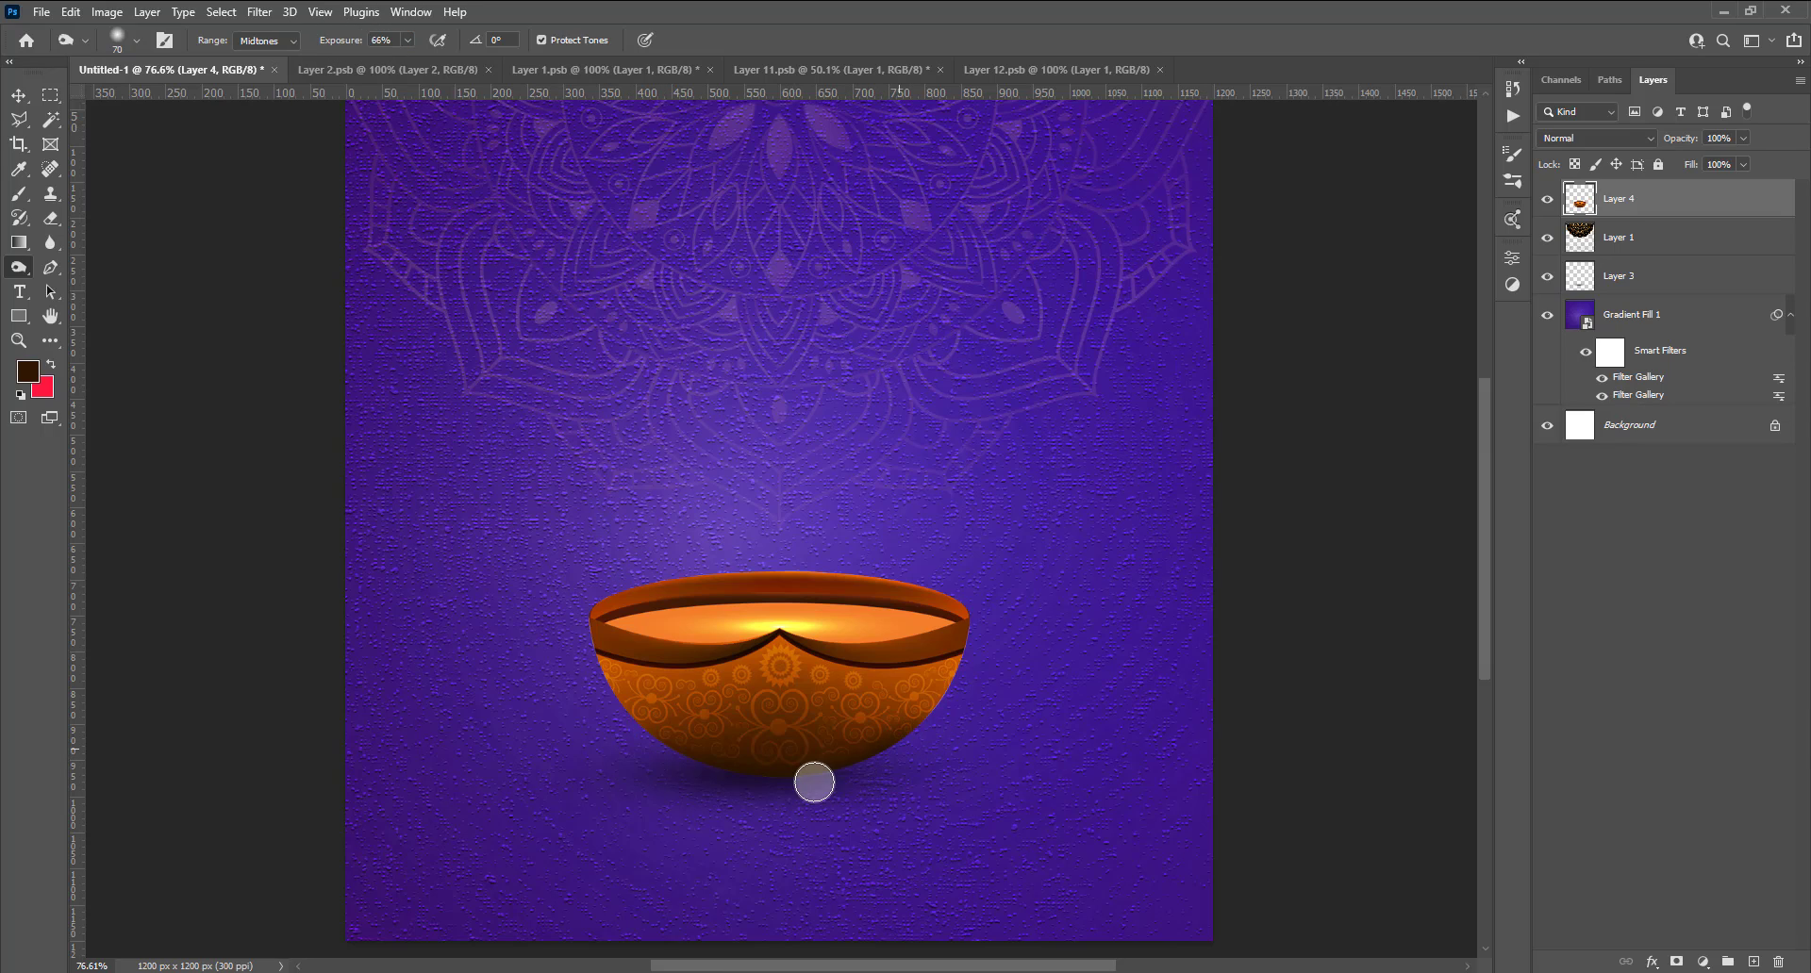
scroll(660, 750, down, 2)
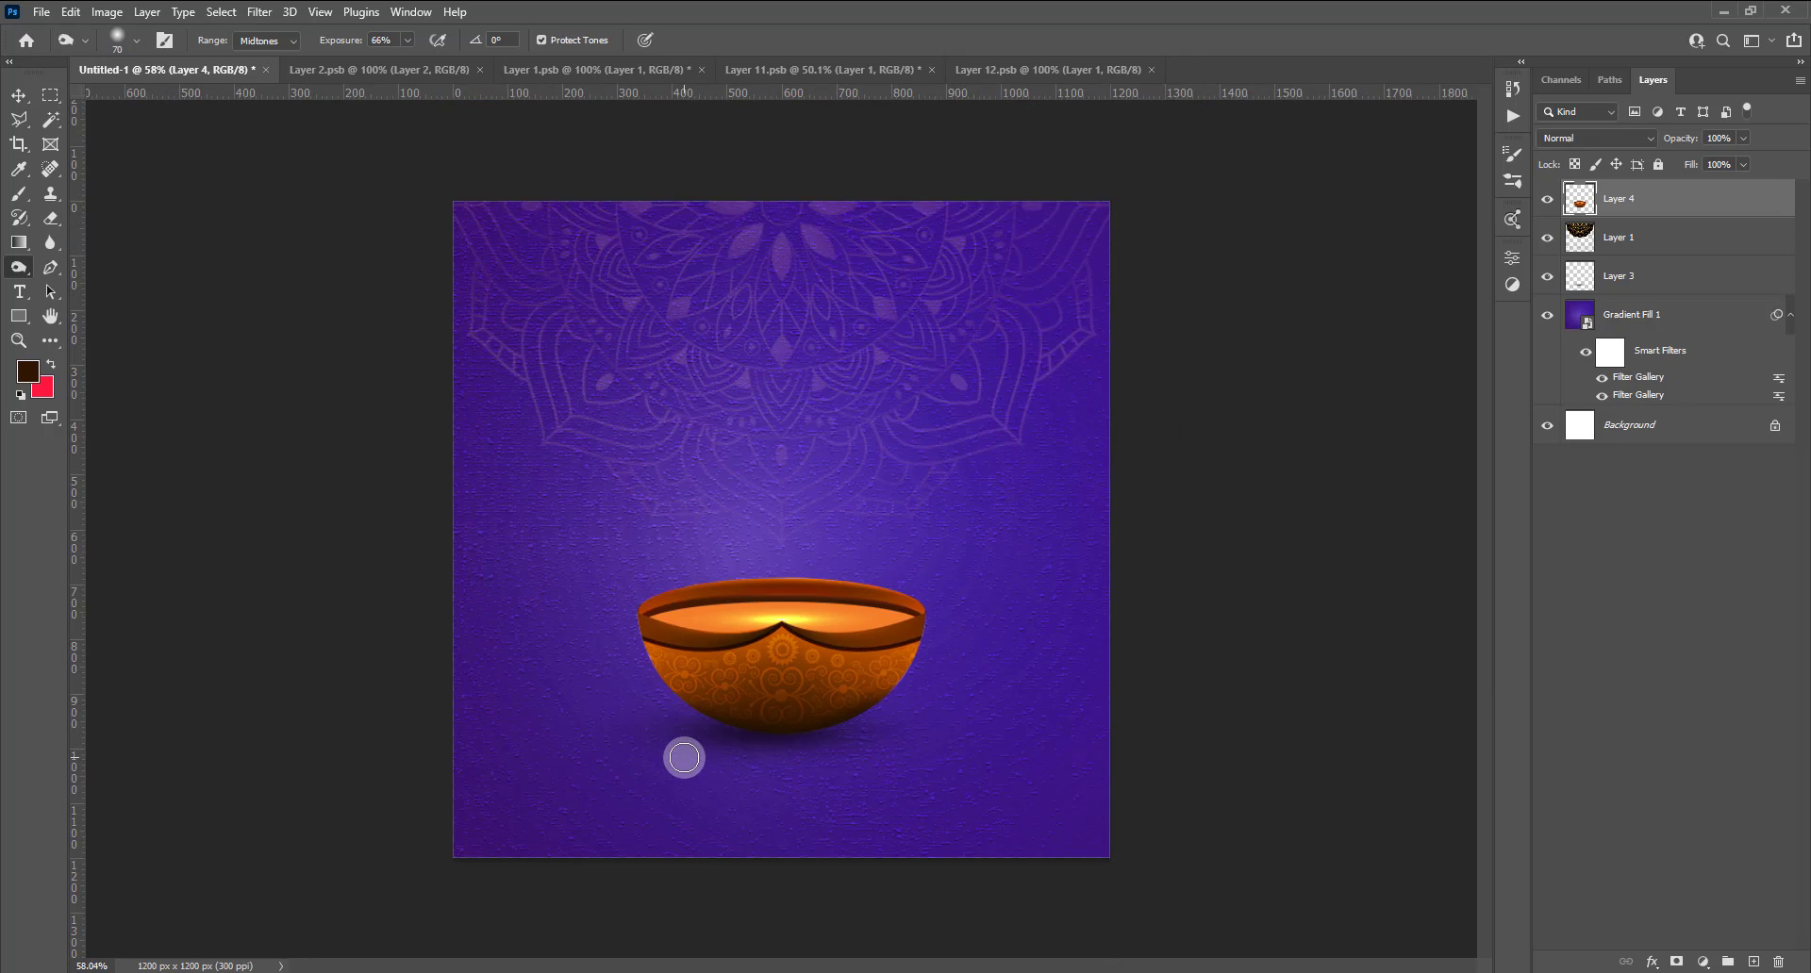
scroll(696, 760, down, 2)
scroll(853, 727, up, 1)
scroll(881, 719, up, 1)
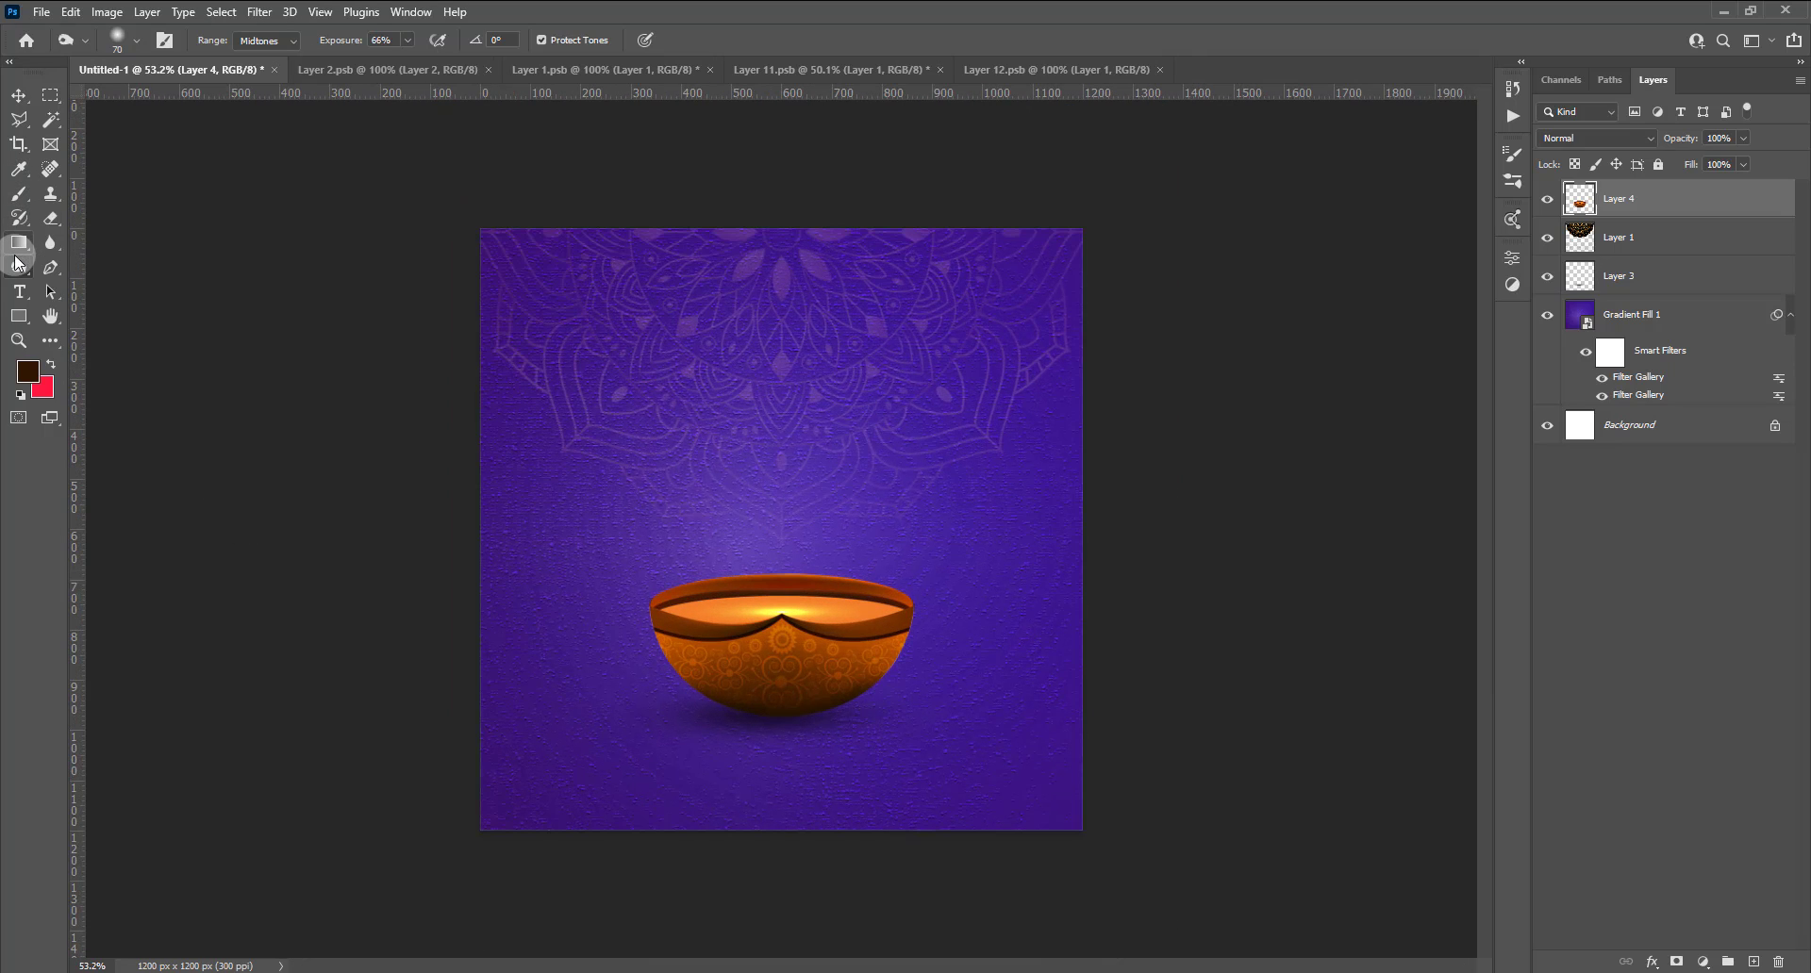
Switch from the Burn Tool to the Dodge Tool.
right_click(16, 268)
click(95, 268)
scroll(666, 679, up, 1)
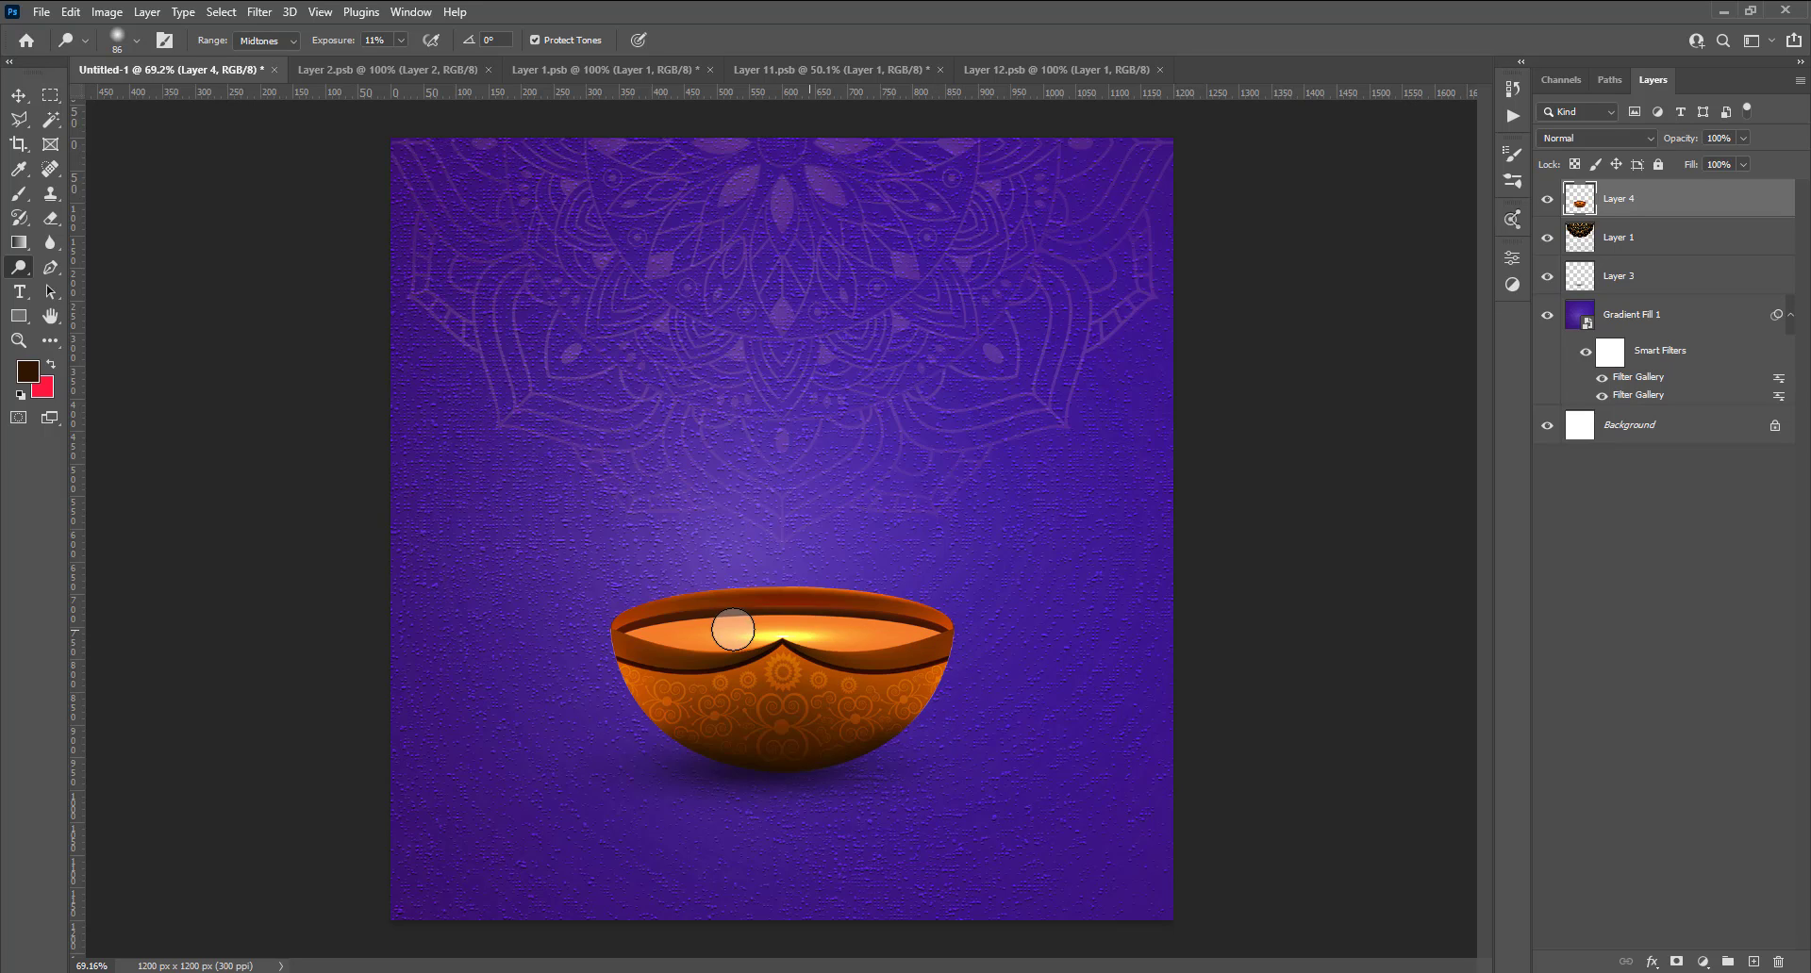
scroll(807, 712, down, 3)
scroll(847, 706, down, 1)
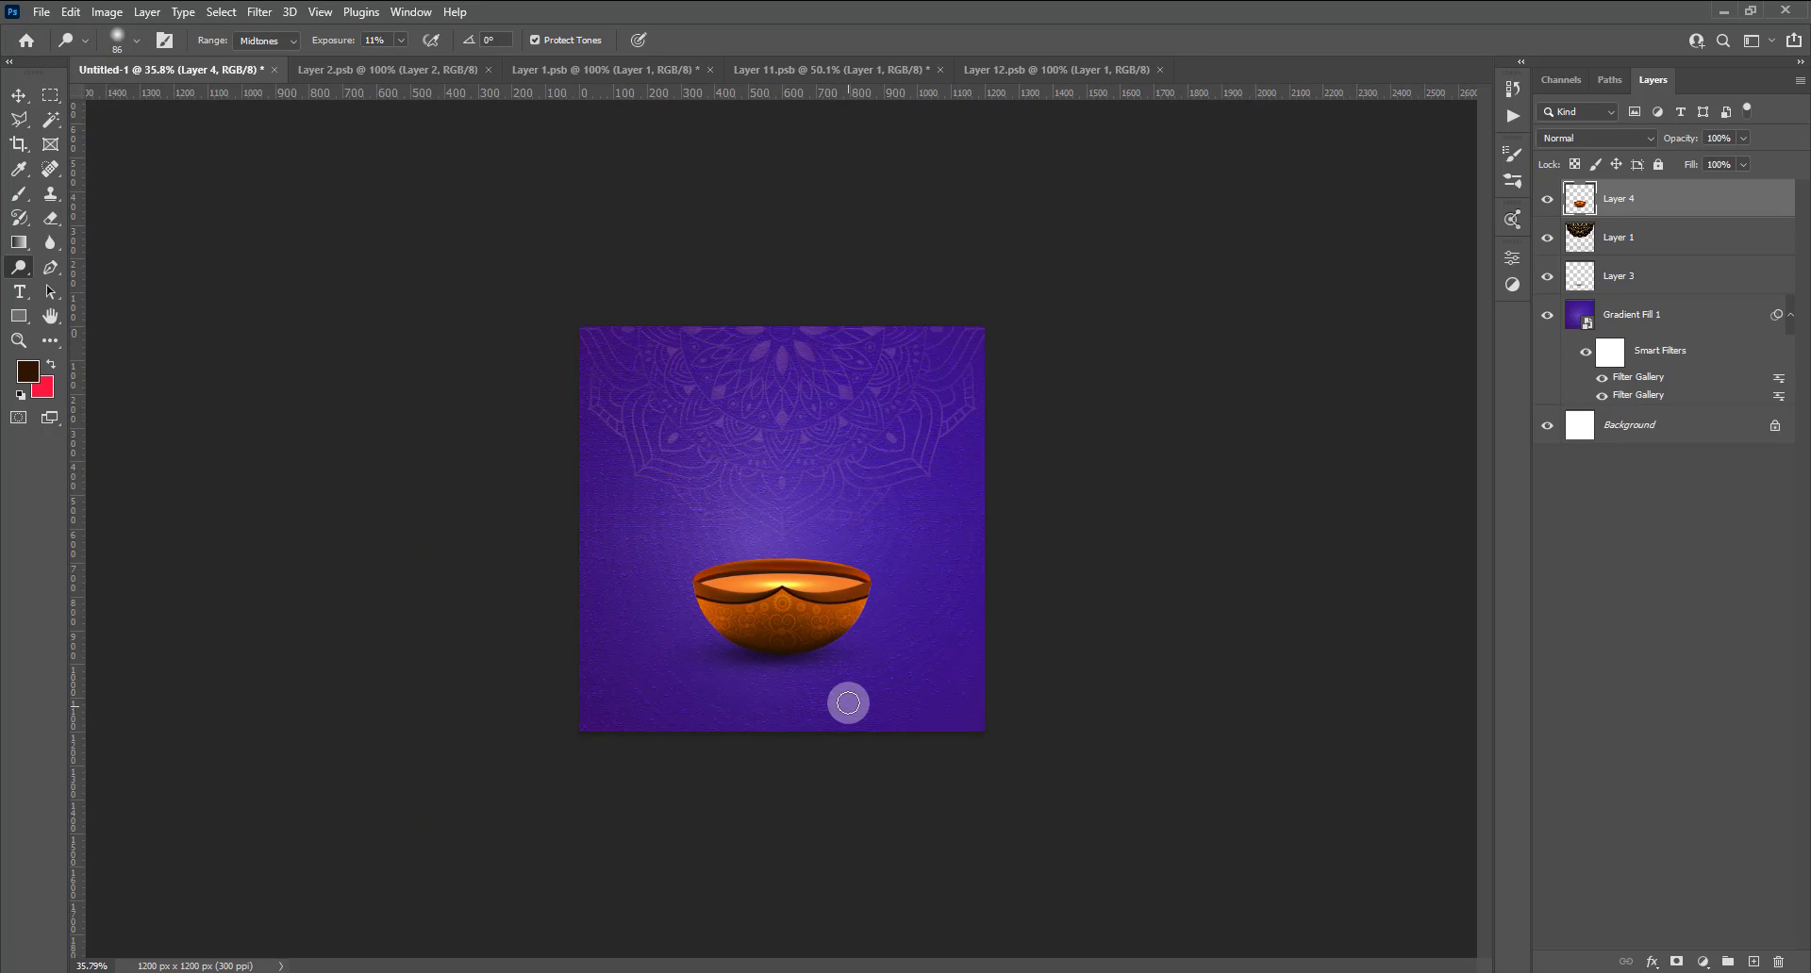
scroll(848, 706, up, 1)
Go to the Layer 2.psb flame document, undoing a stray move and accidental paste.
click(399, 69)
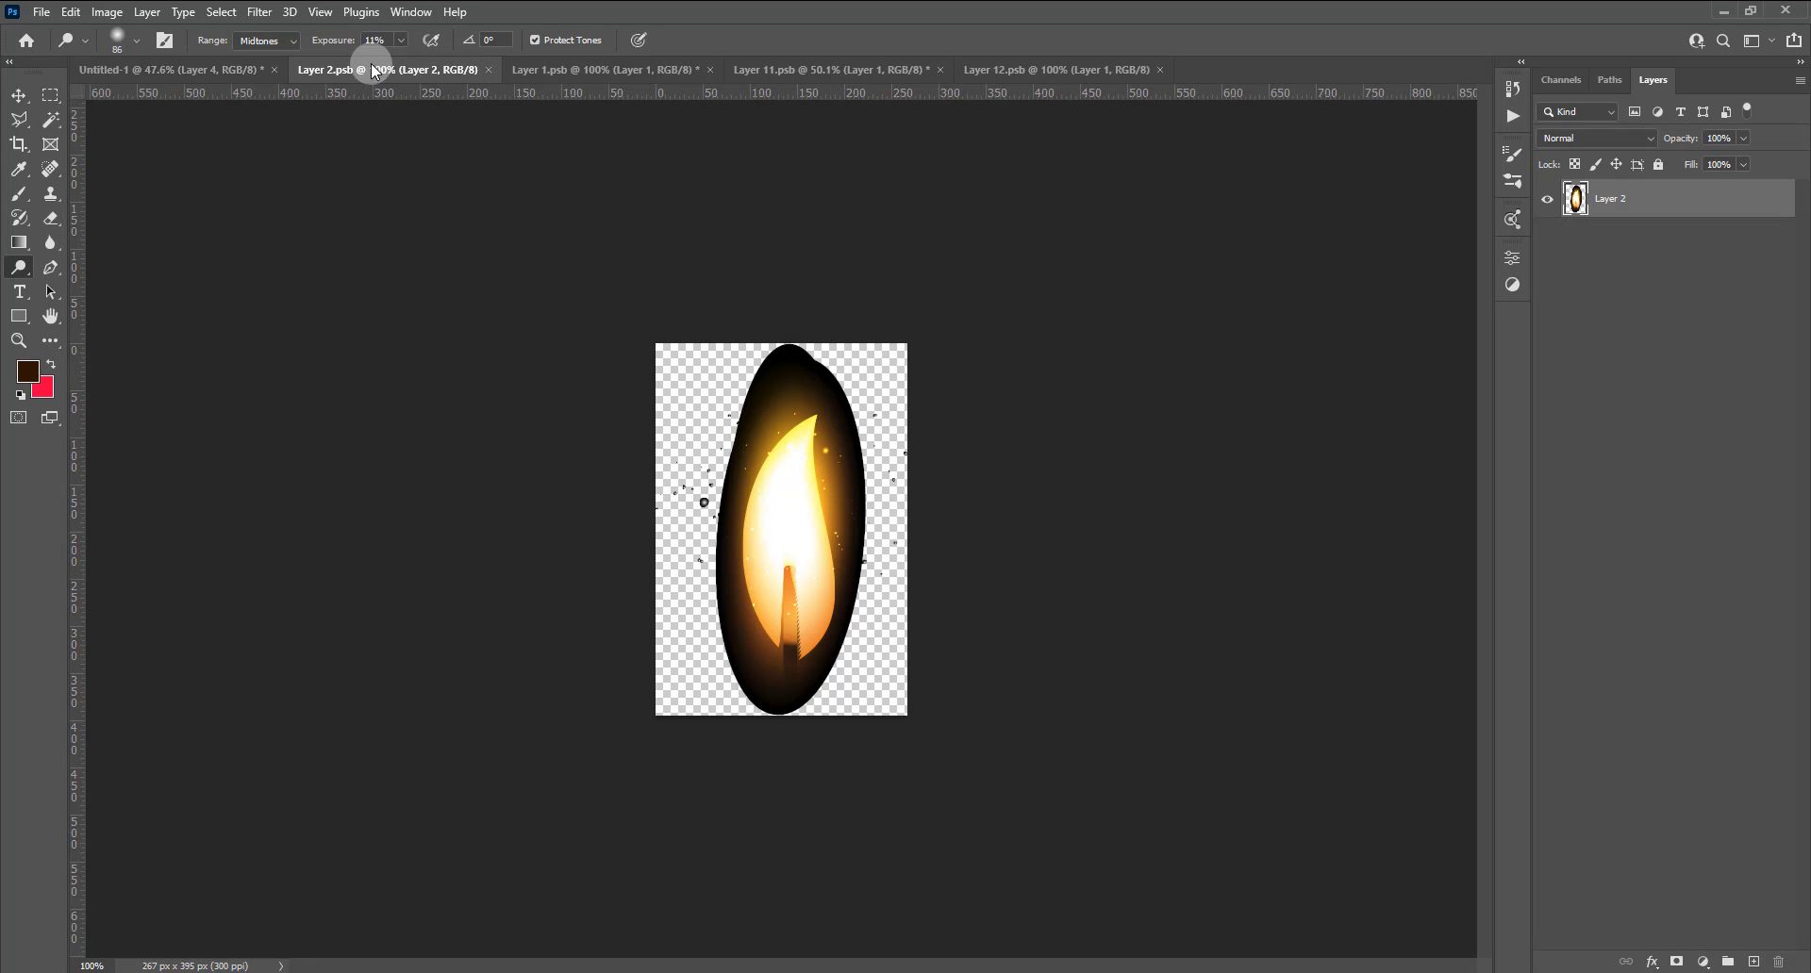
click(19, 95)
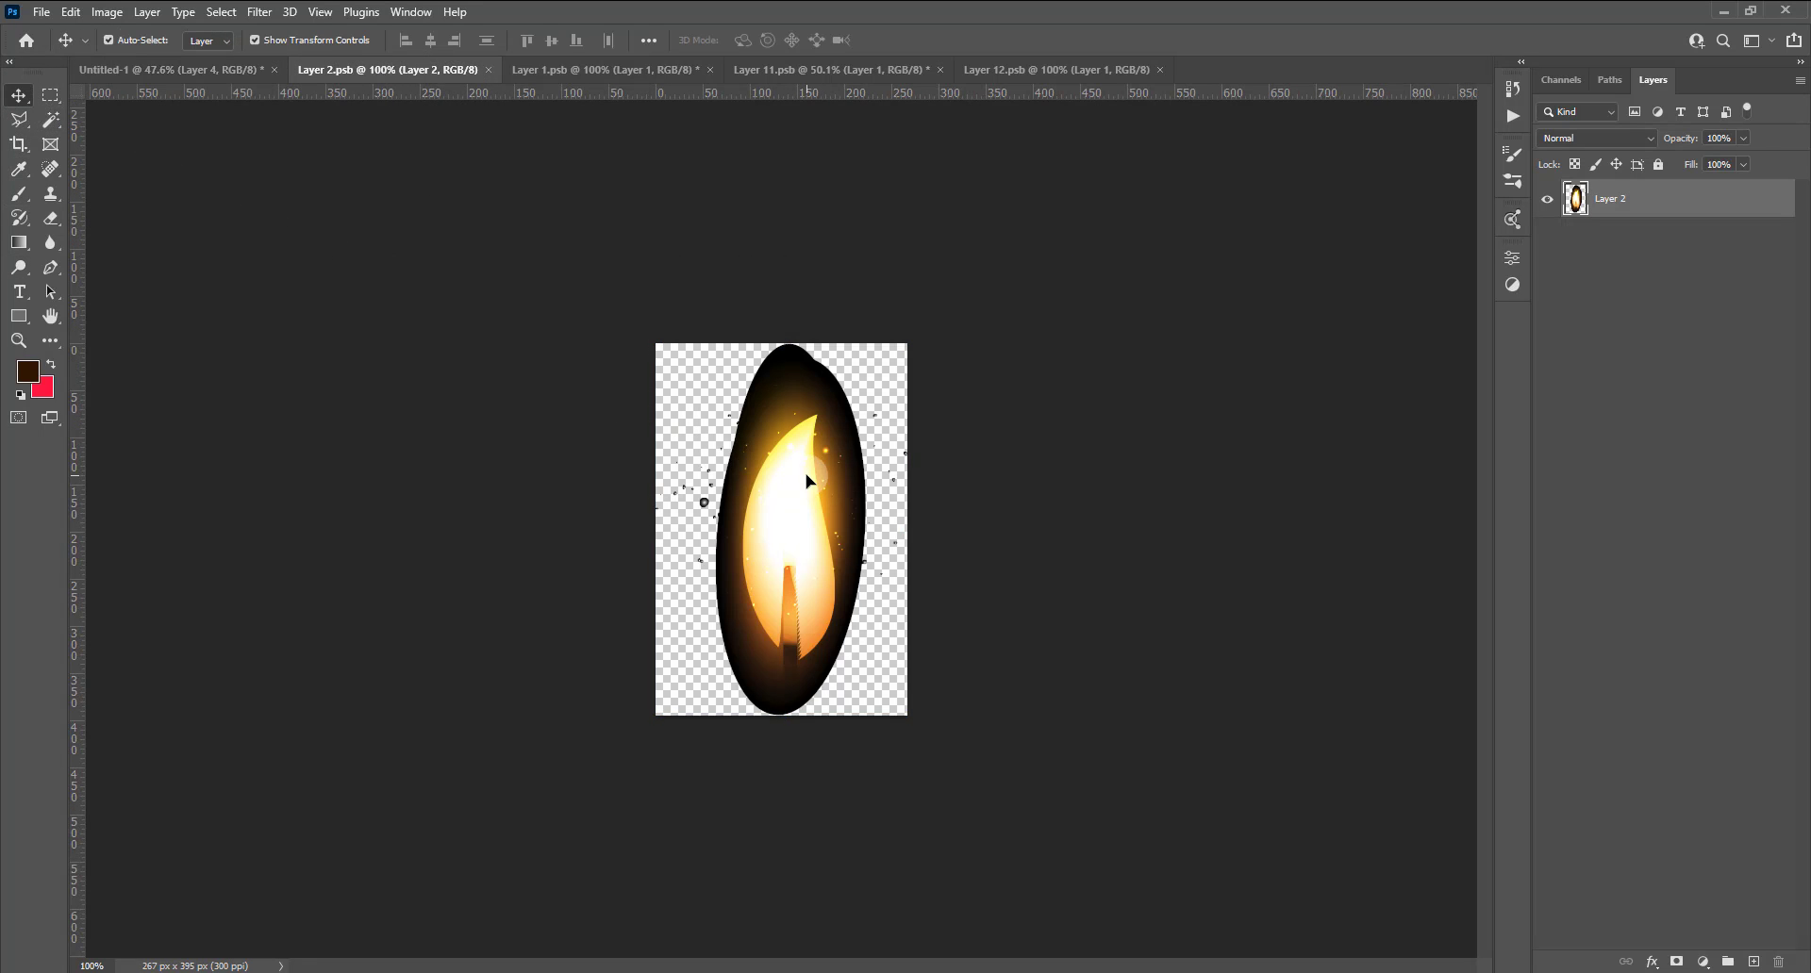
drag(755, 472, 717, 514)
key(ctrl+z)
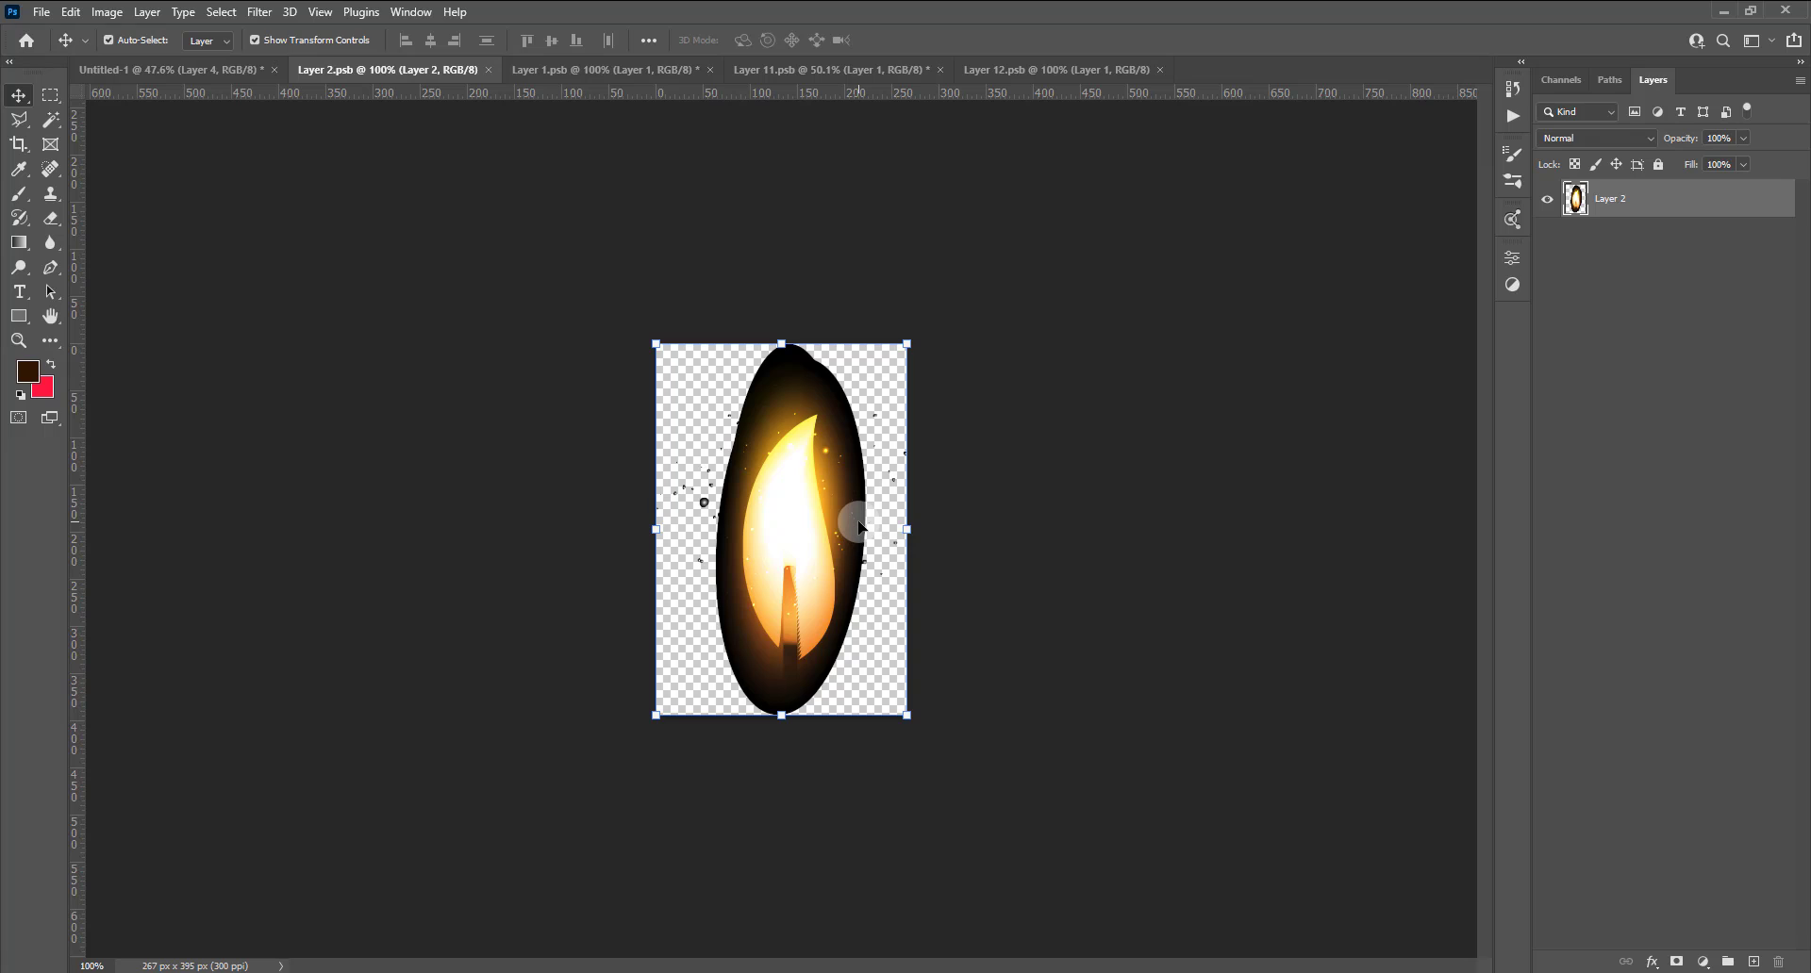
key(ctrl+v)
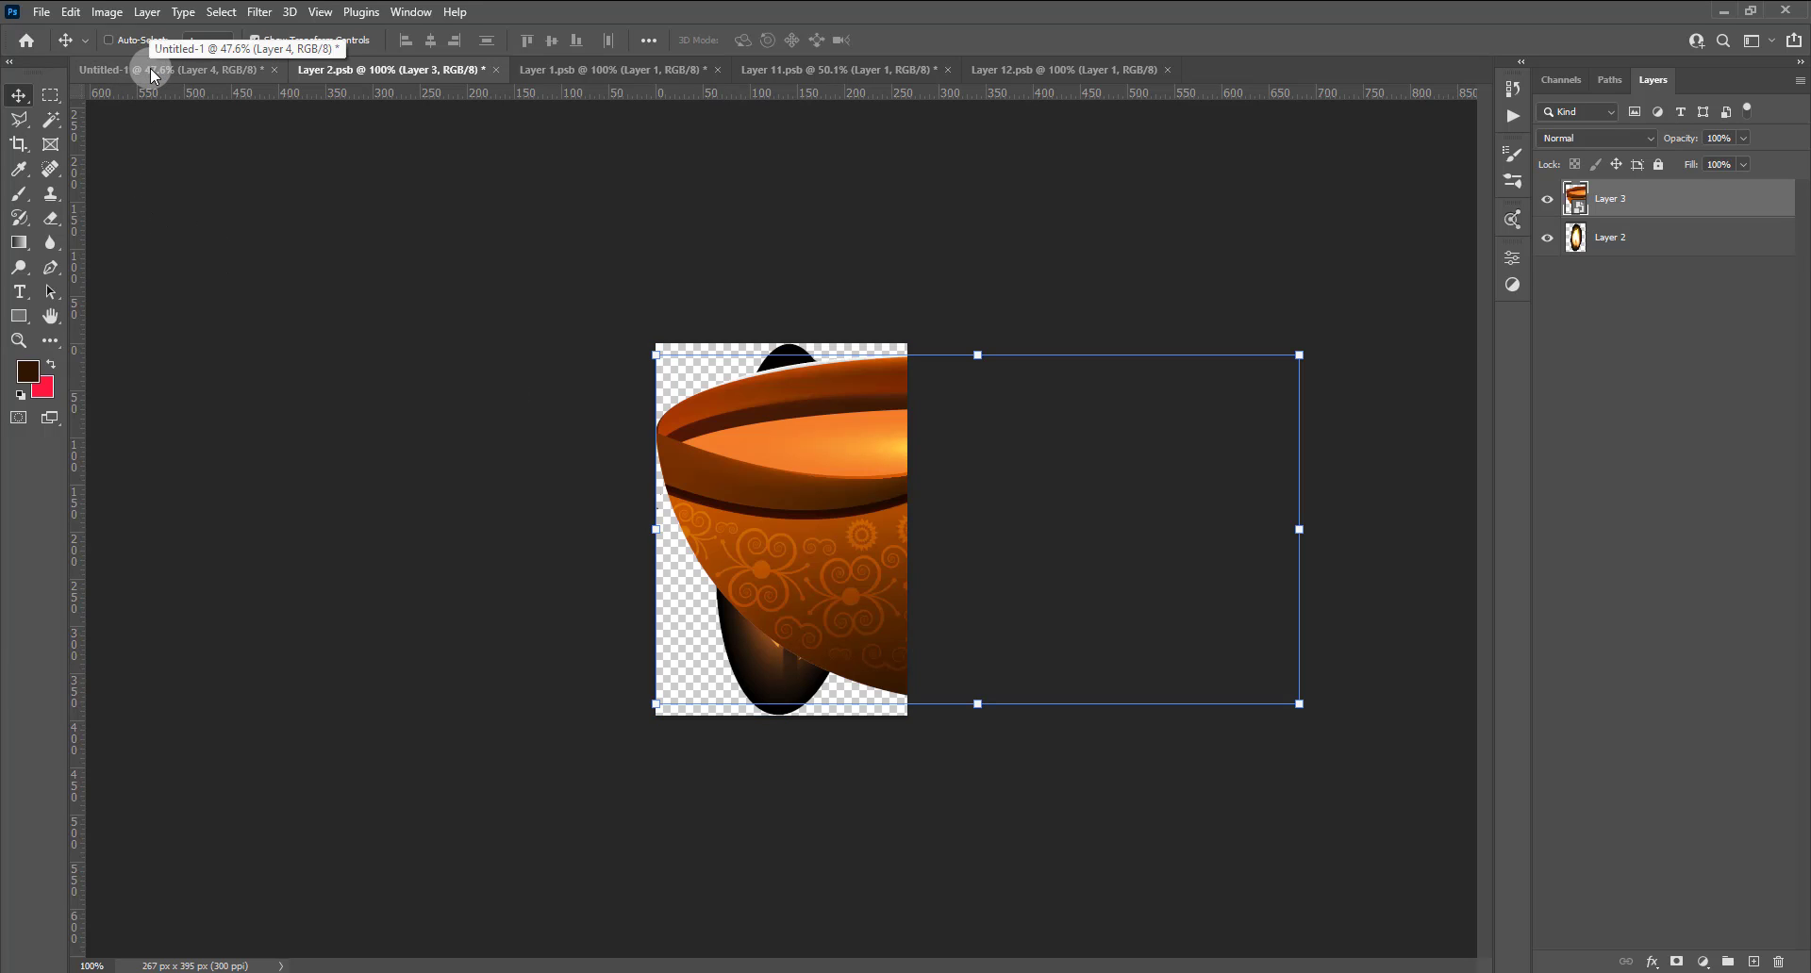
key(ctrl+z)
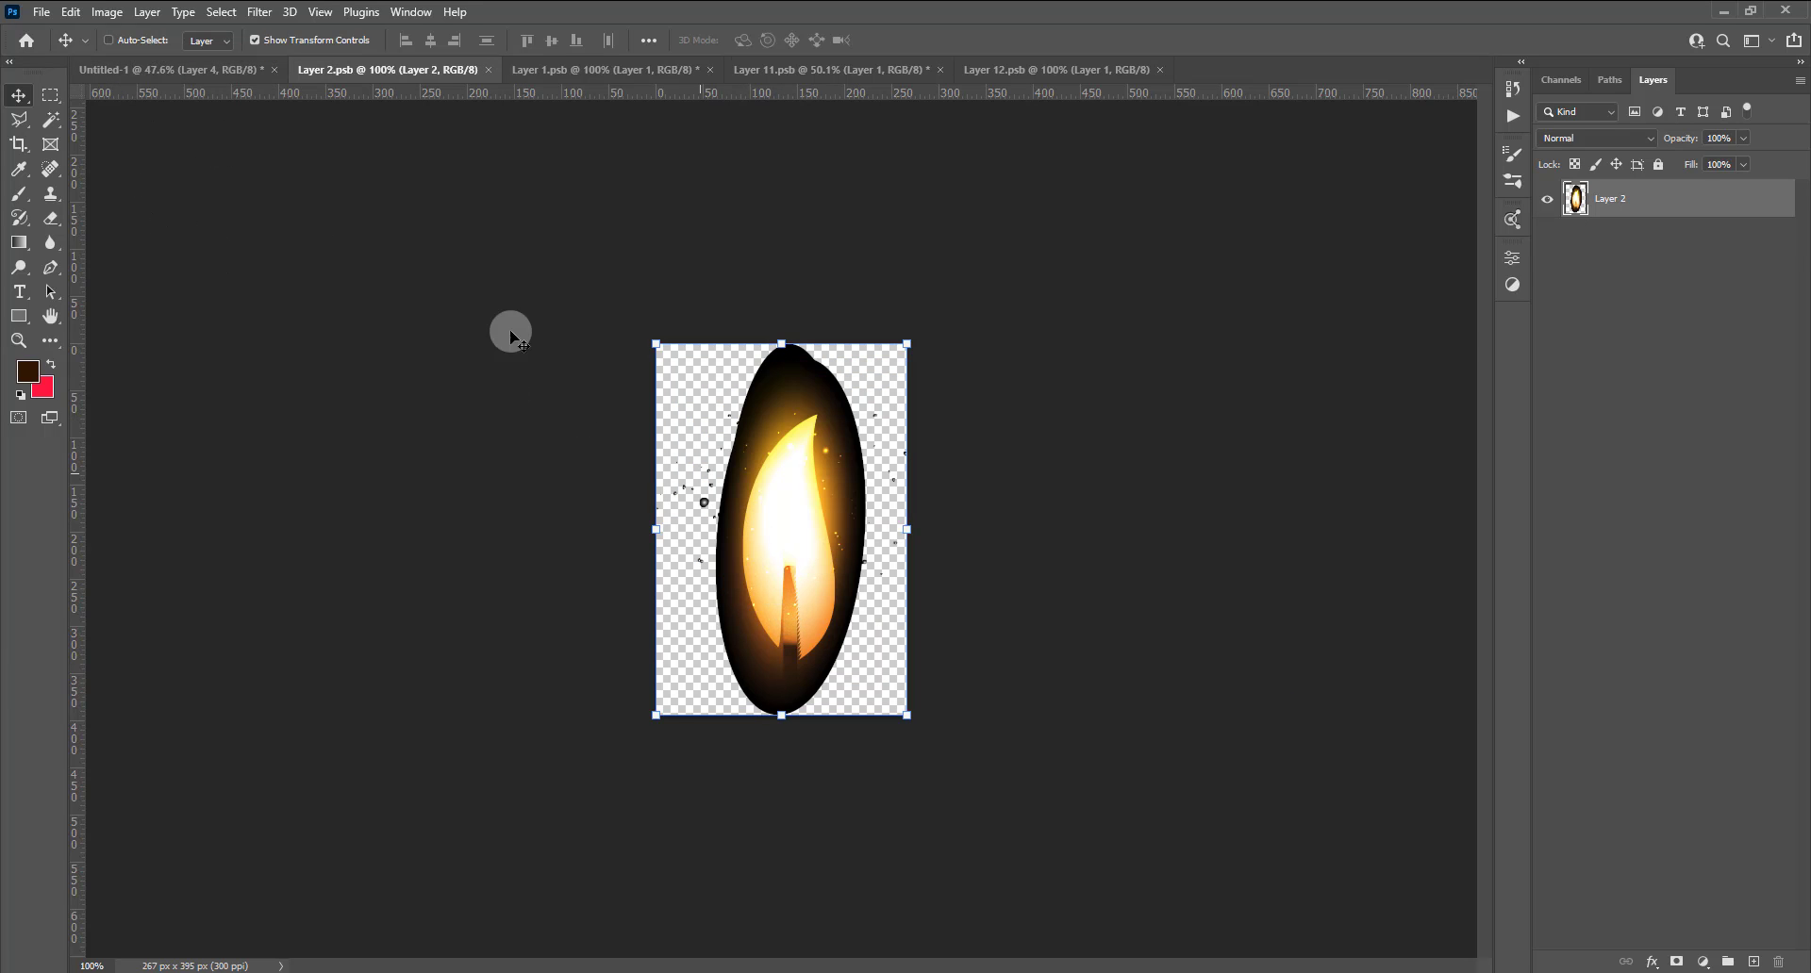
Paste the flame into Untitled-1 as a new layer over the bowl and start resizing it.
click(169, 70)
key(ctrl+v)
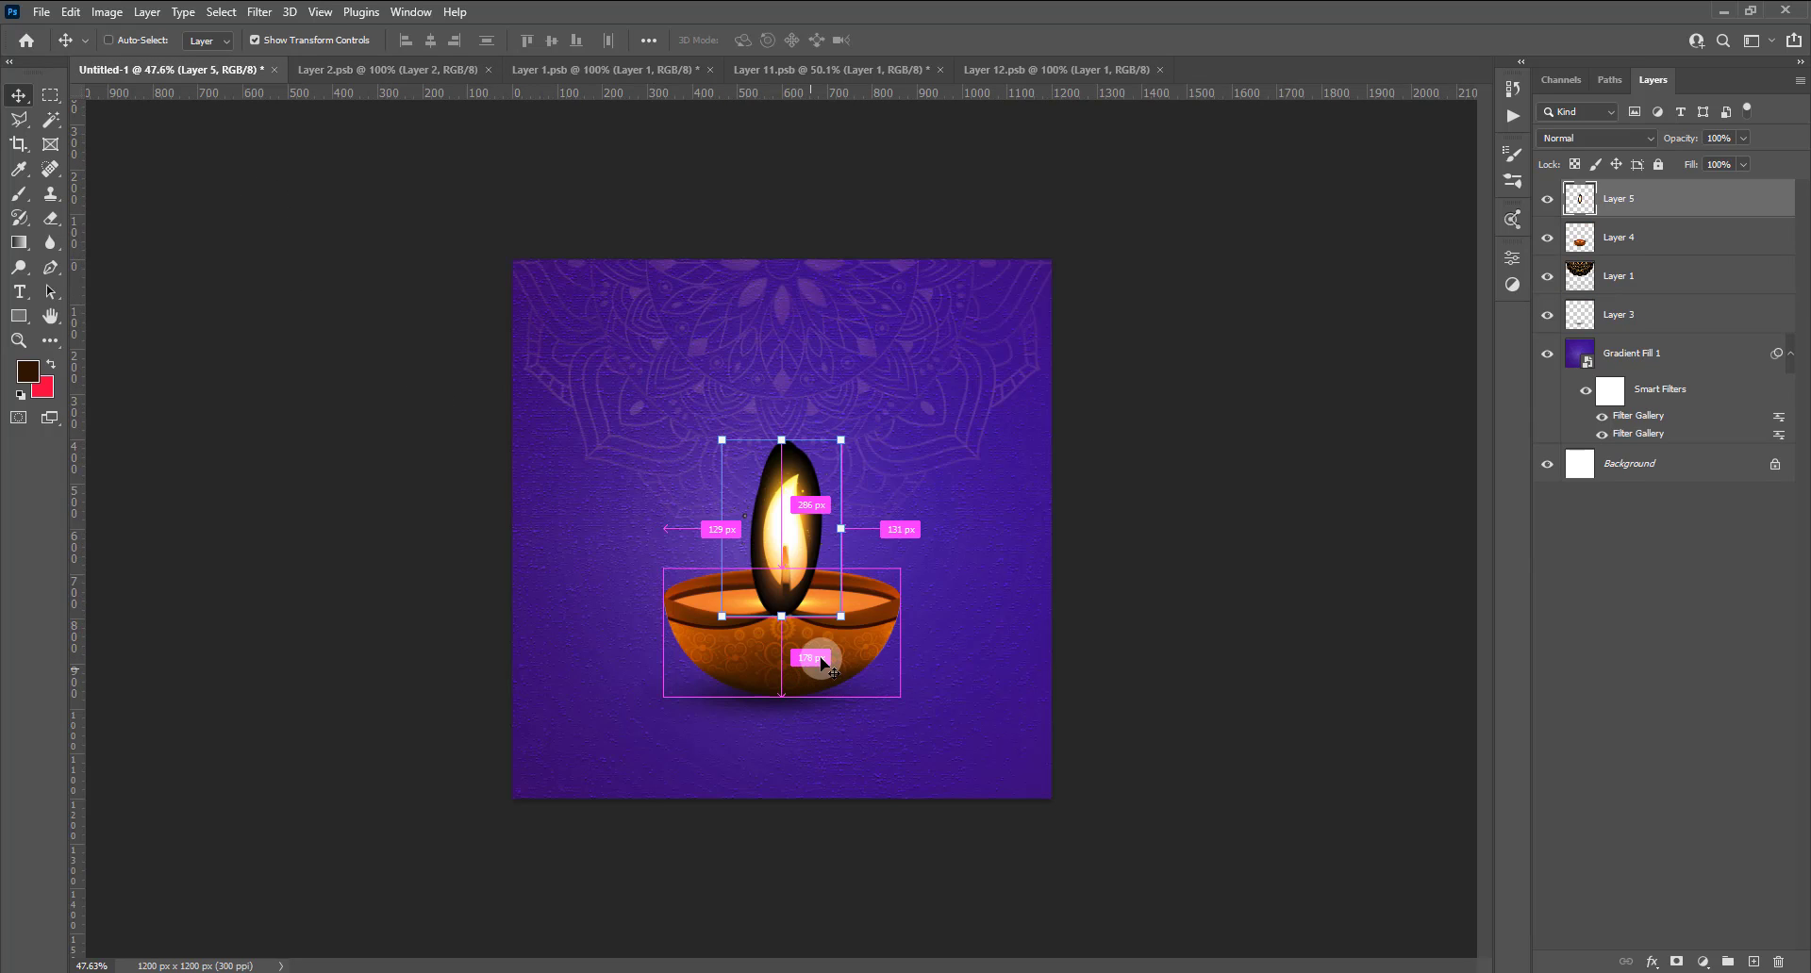
click(808, 611)
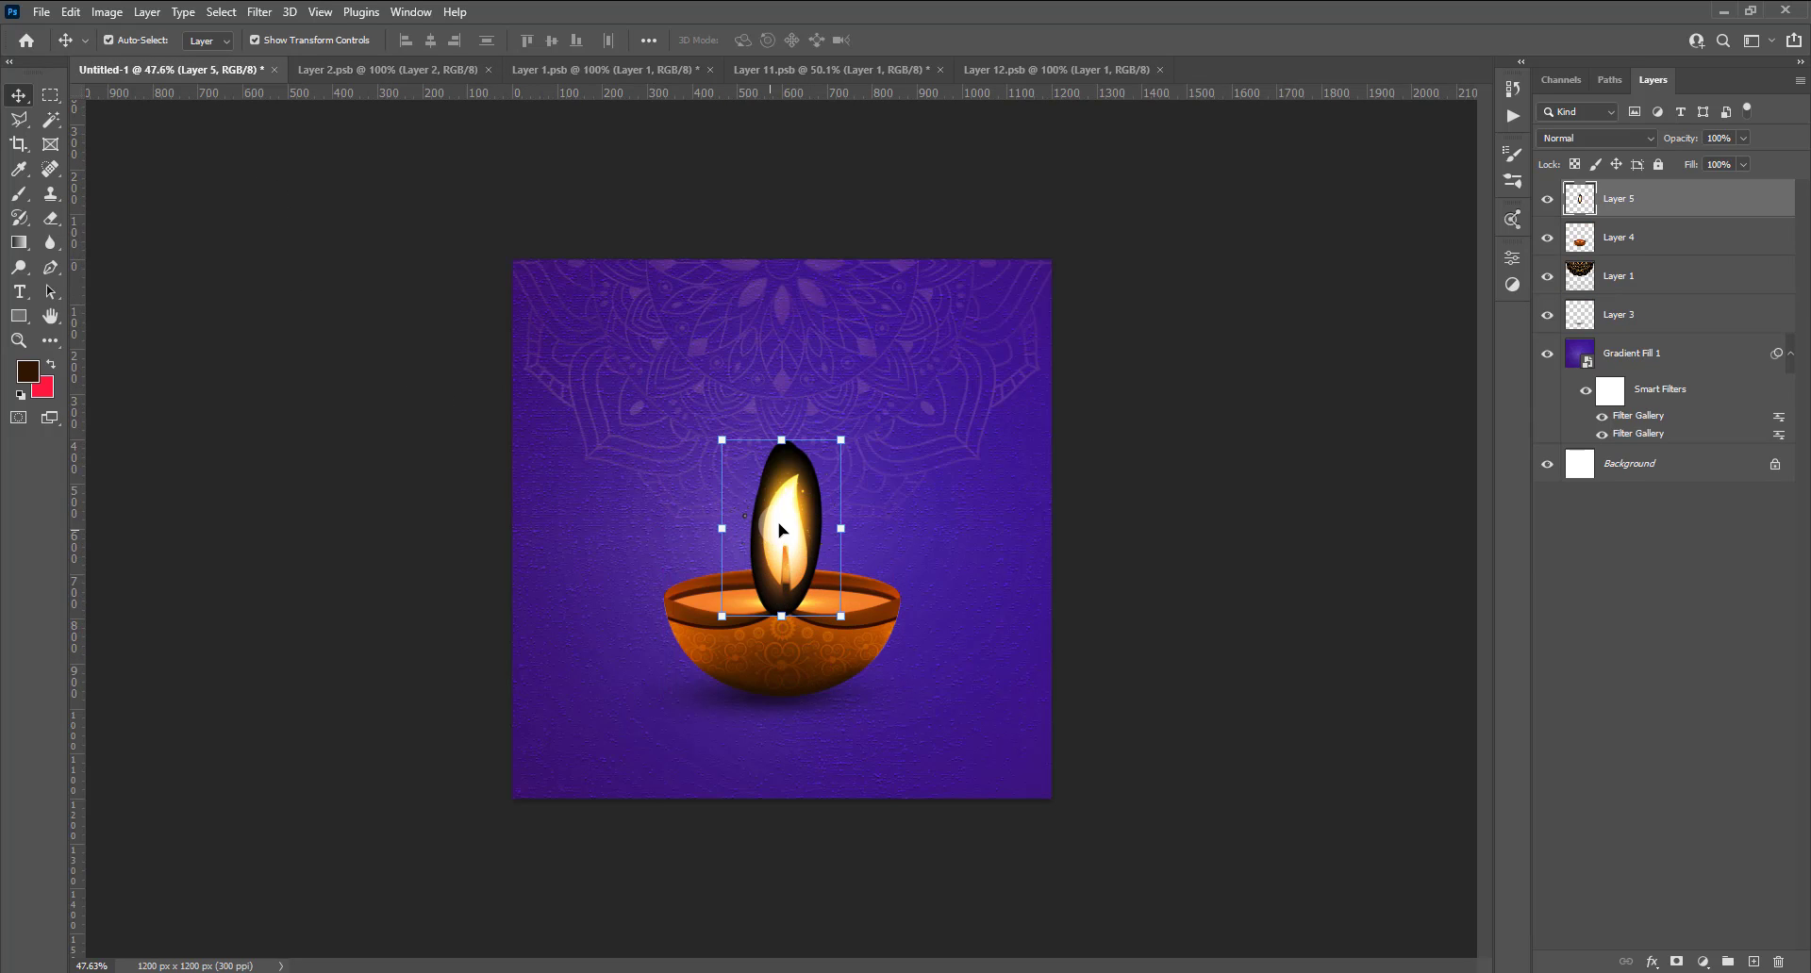
scroll(808, 594, up, 4)
click(885, 672)
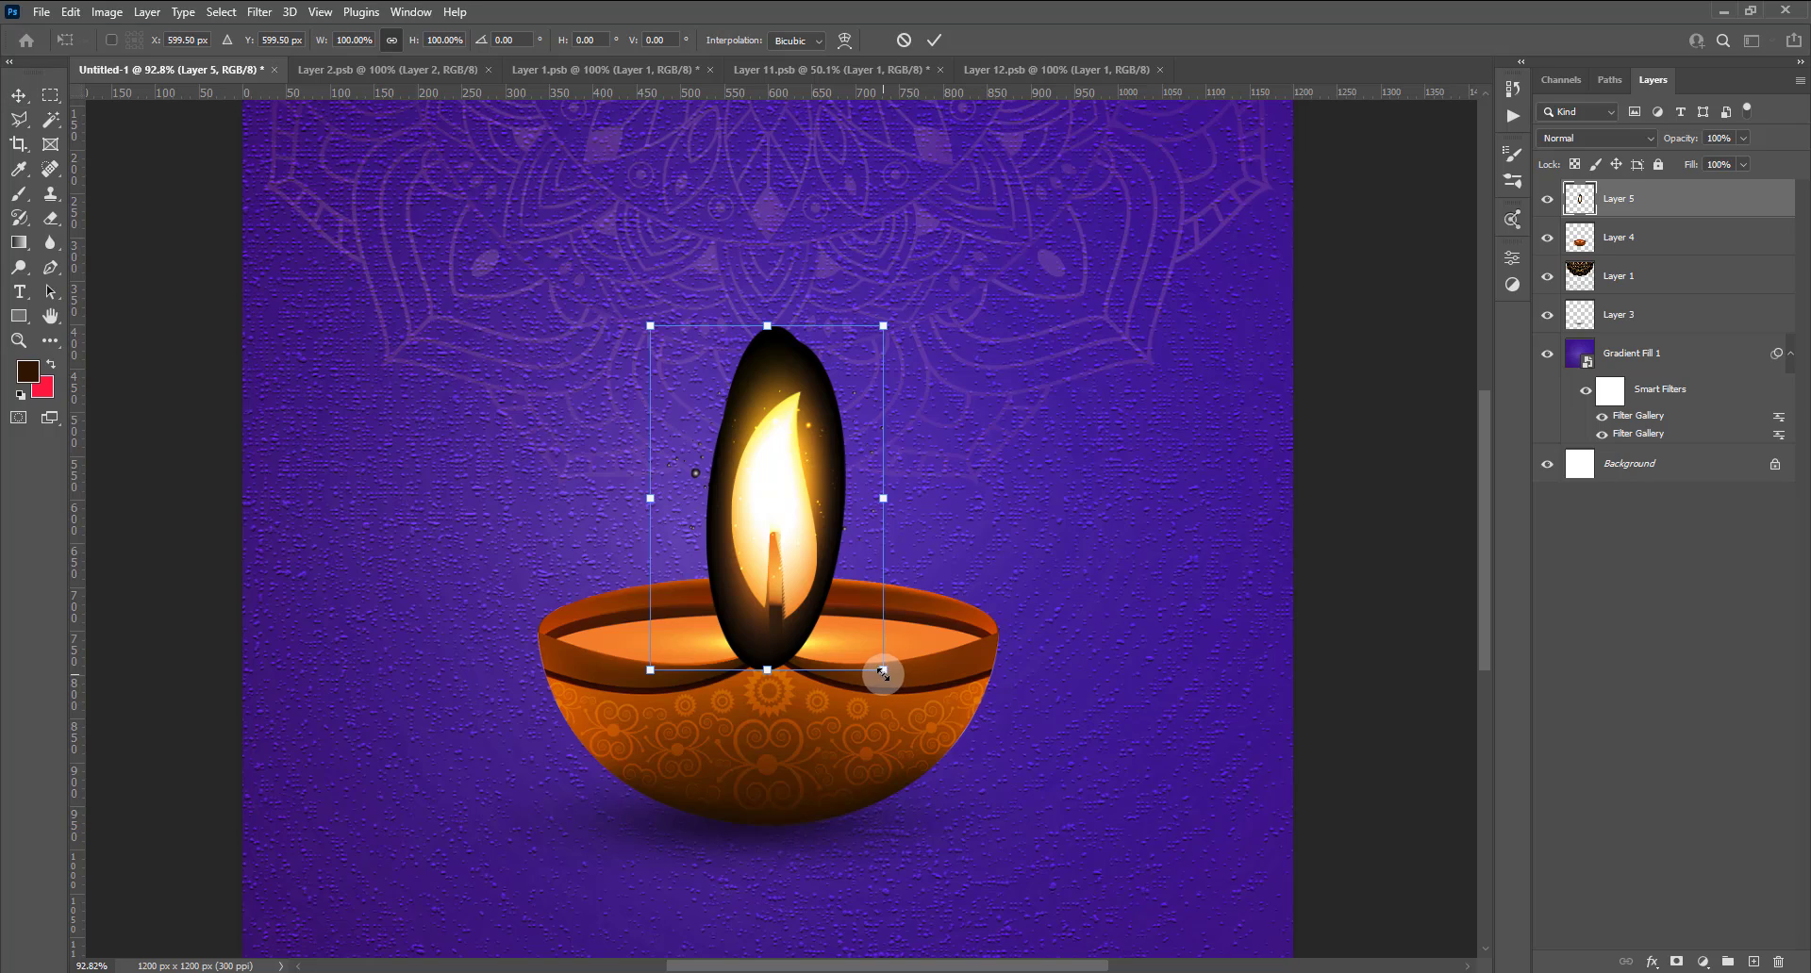
Shrink the flame to about 65%, lower it onto the bowl rim, and blend it in Screen.
drag(883, 673, 840, 608)
drag(751, 525, 753, 552)
click(934, 39)
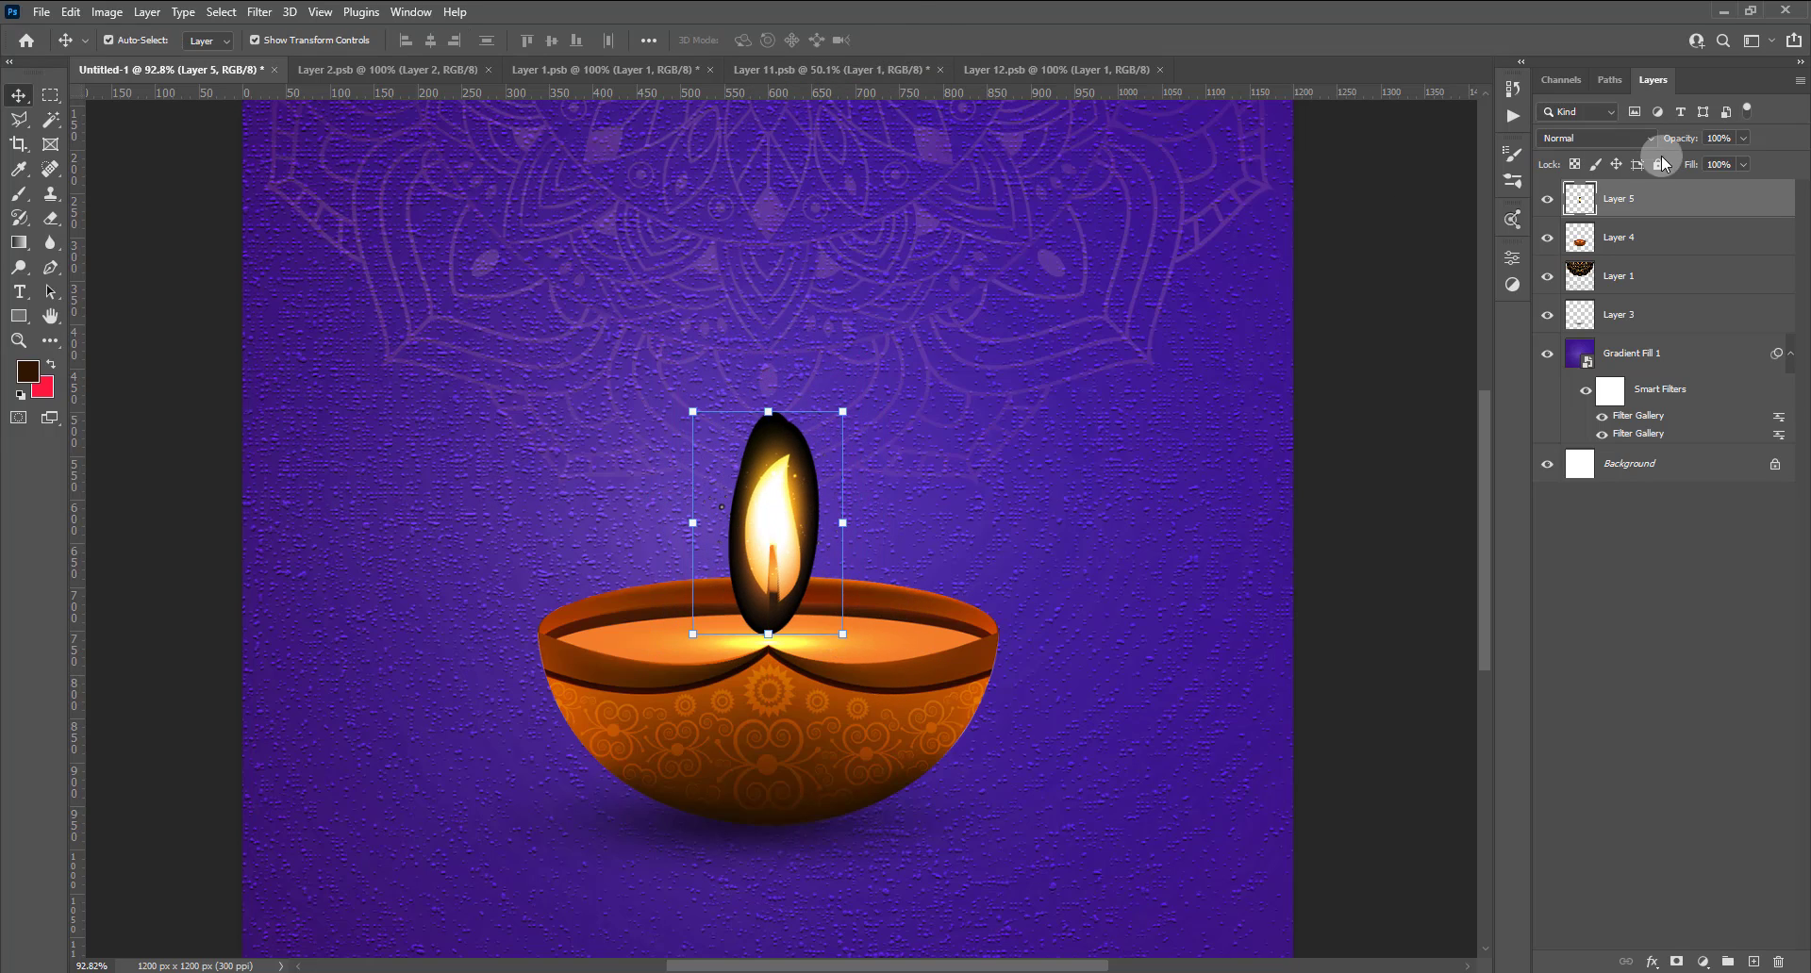
click(1603, 138)
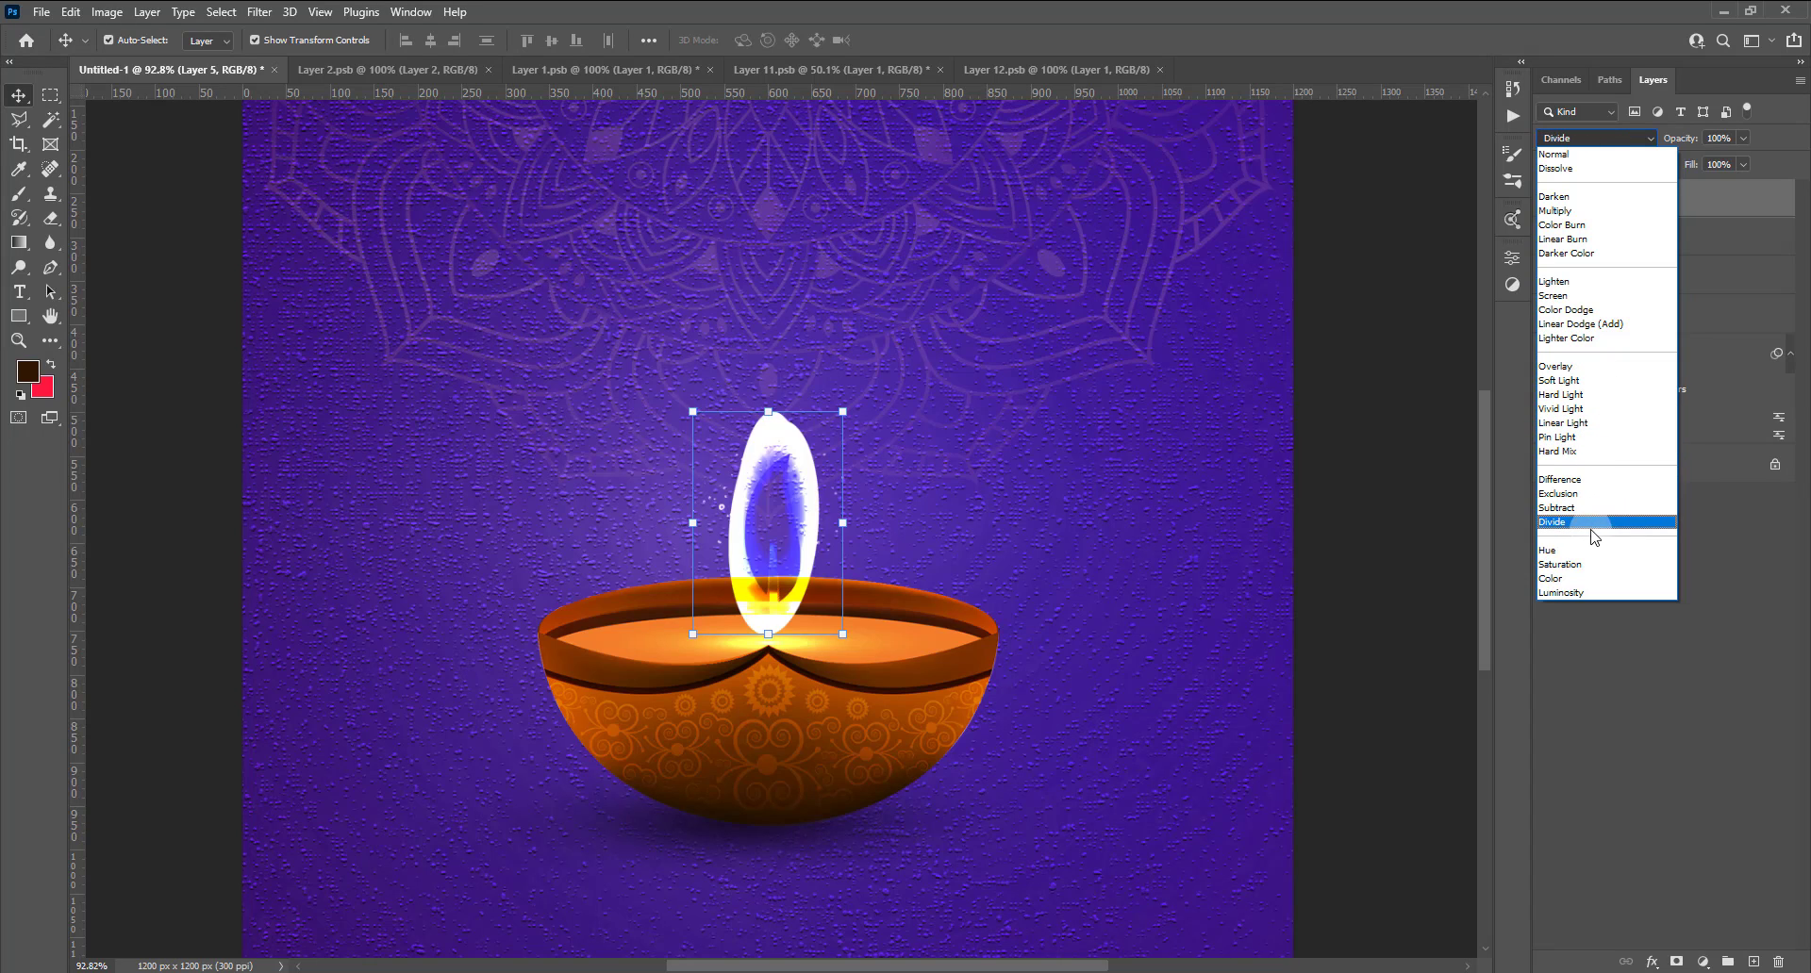
click(1581, 295)
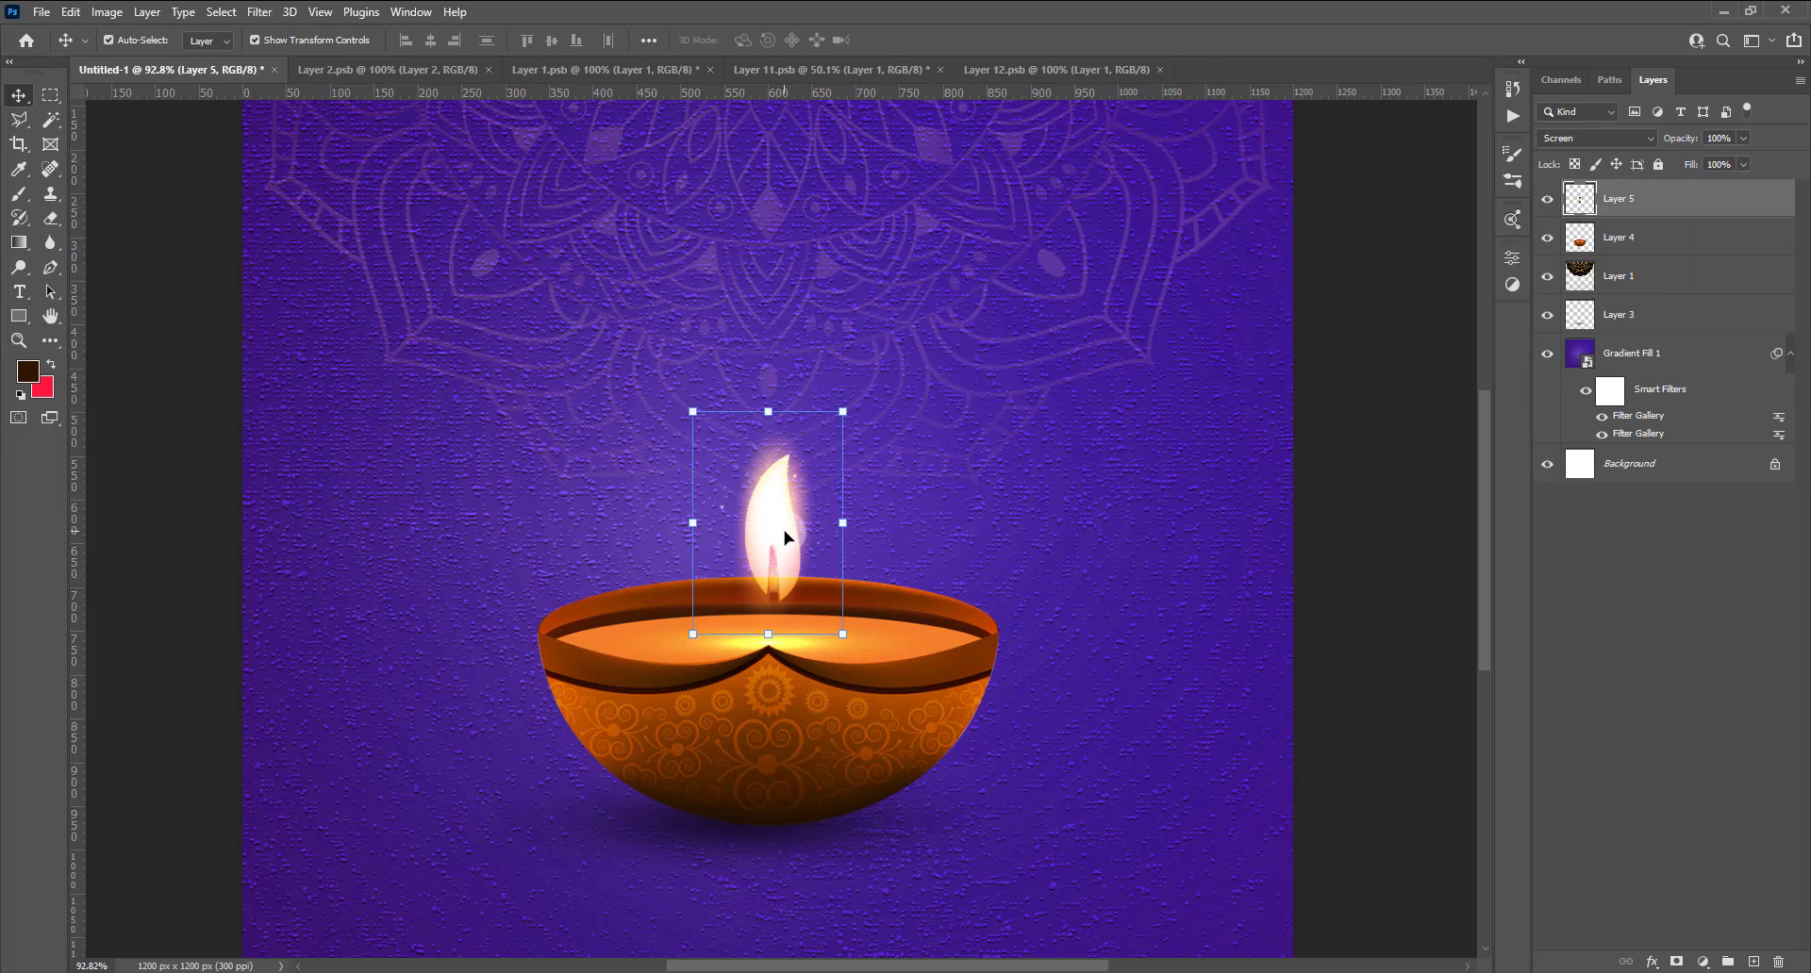
Stretch the flame taller and centre it over the wick.
drag(784, 536, 775, 561)
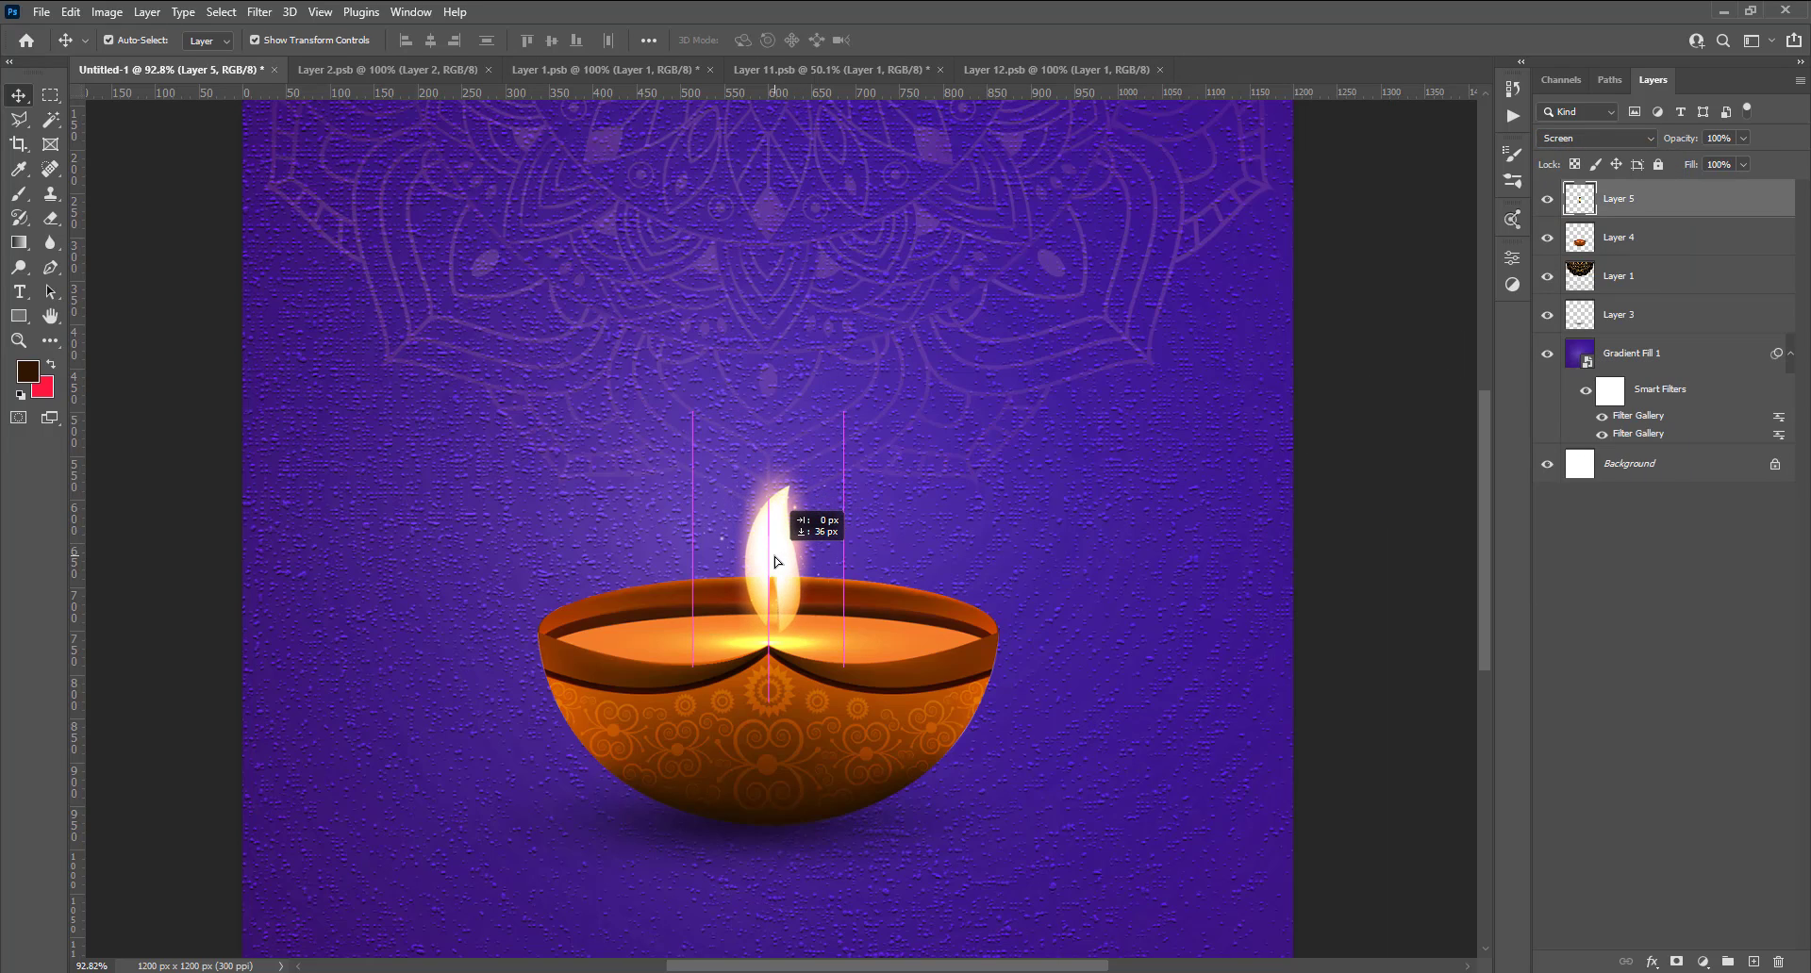
drag(766, 441, 775, 416)
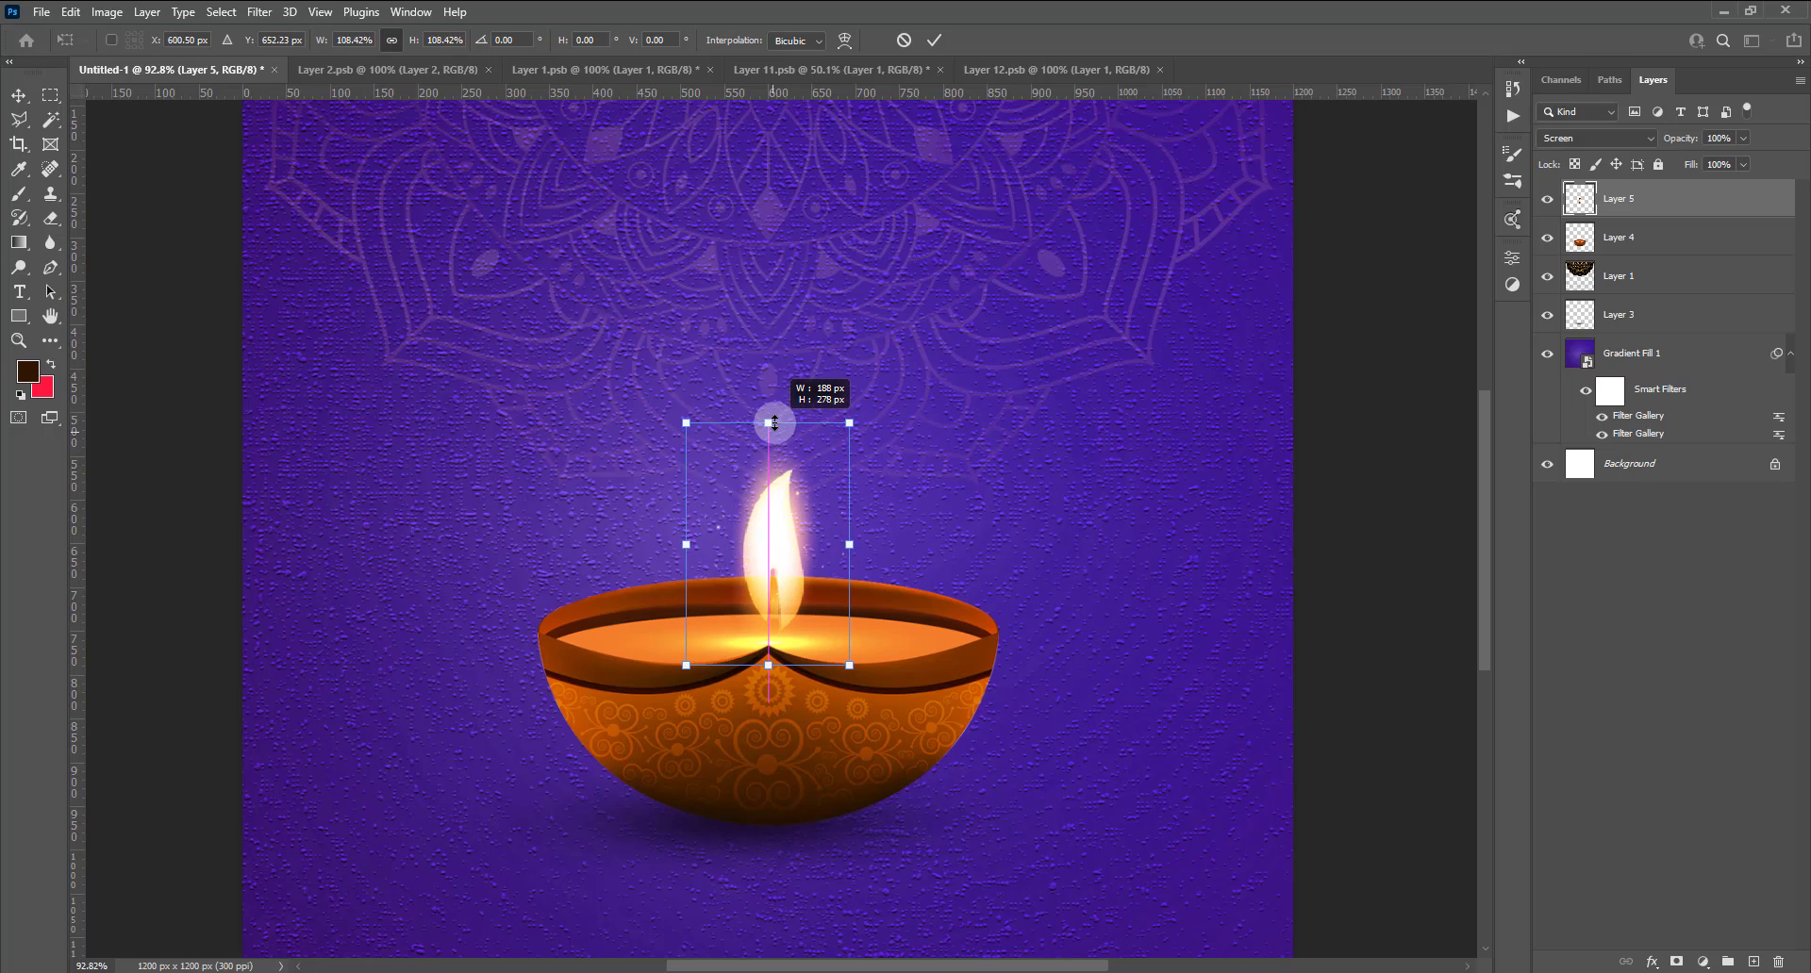
scroll(707, 603, down, 2)
scroll(943, 622, down, 1)
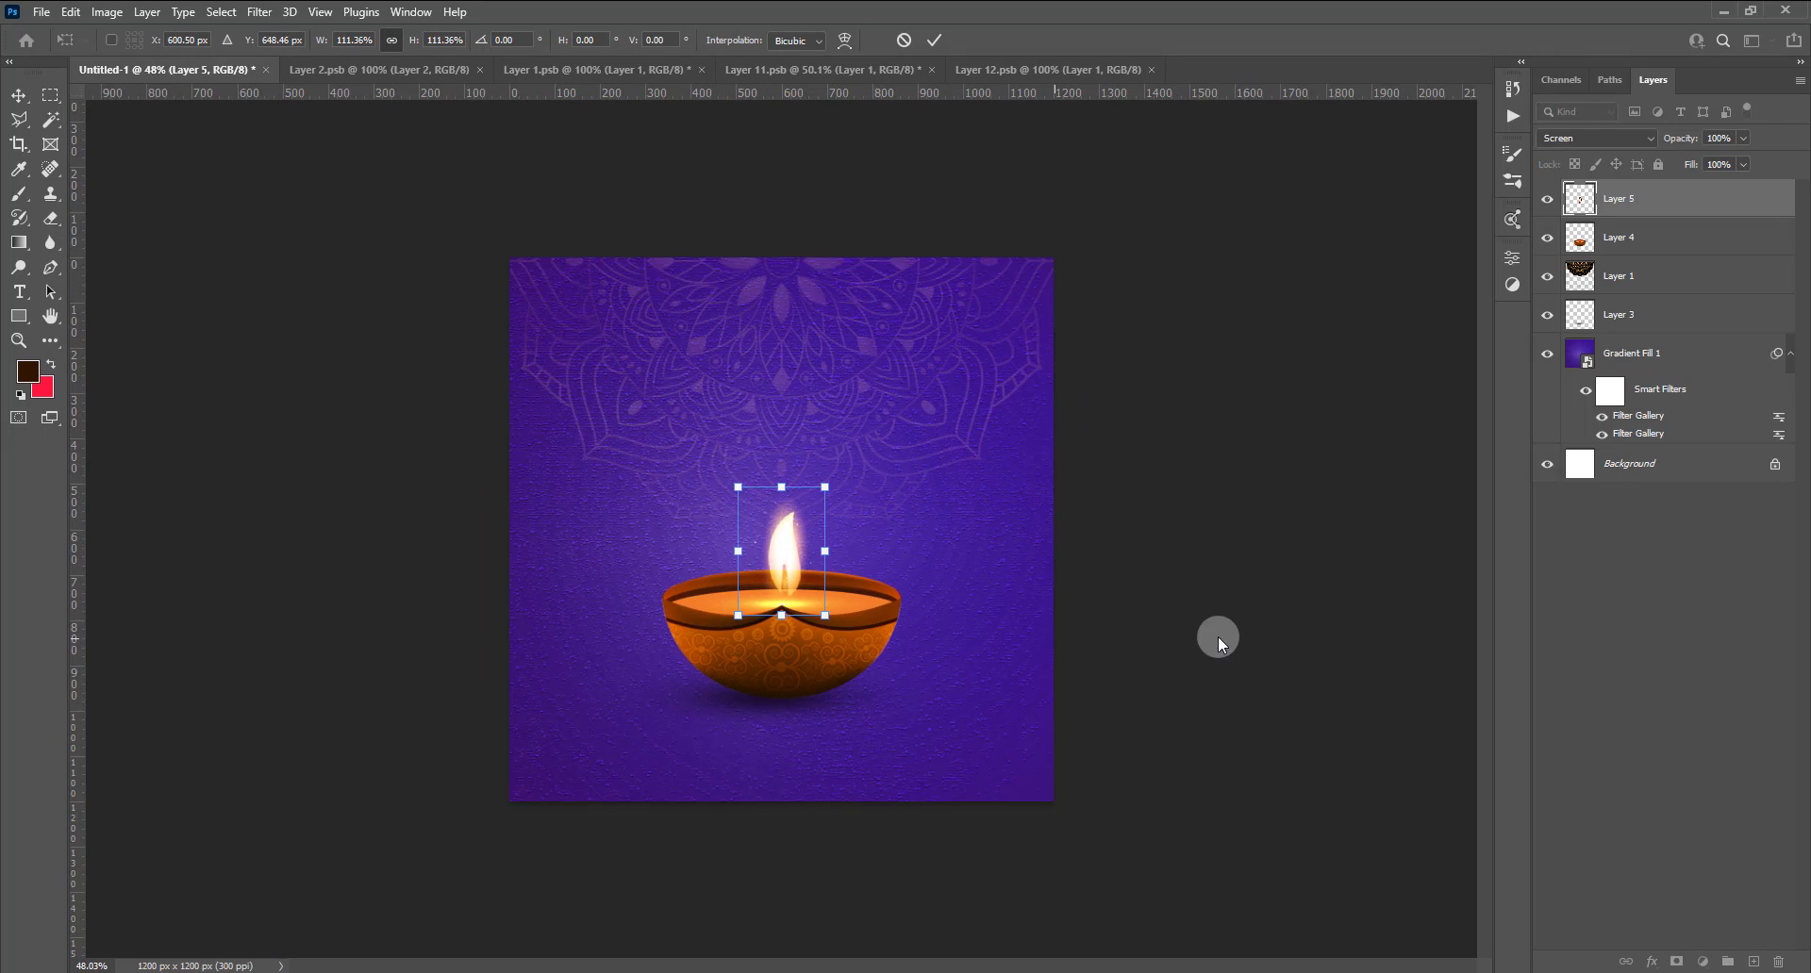
key(Return)
drag(790, 567, 786, 567)
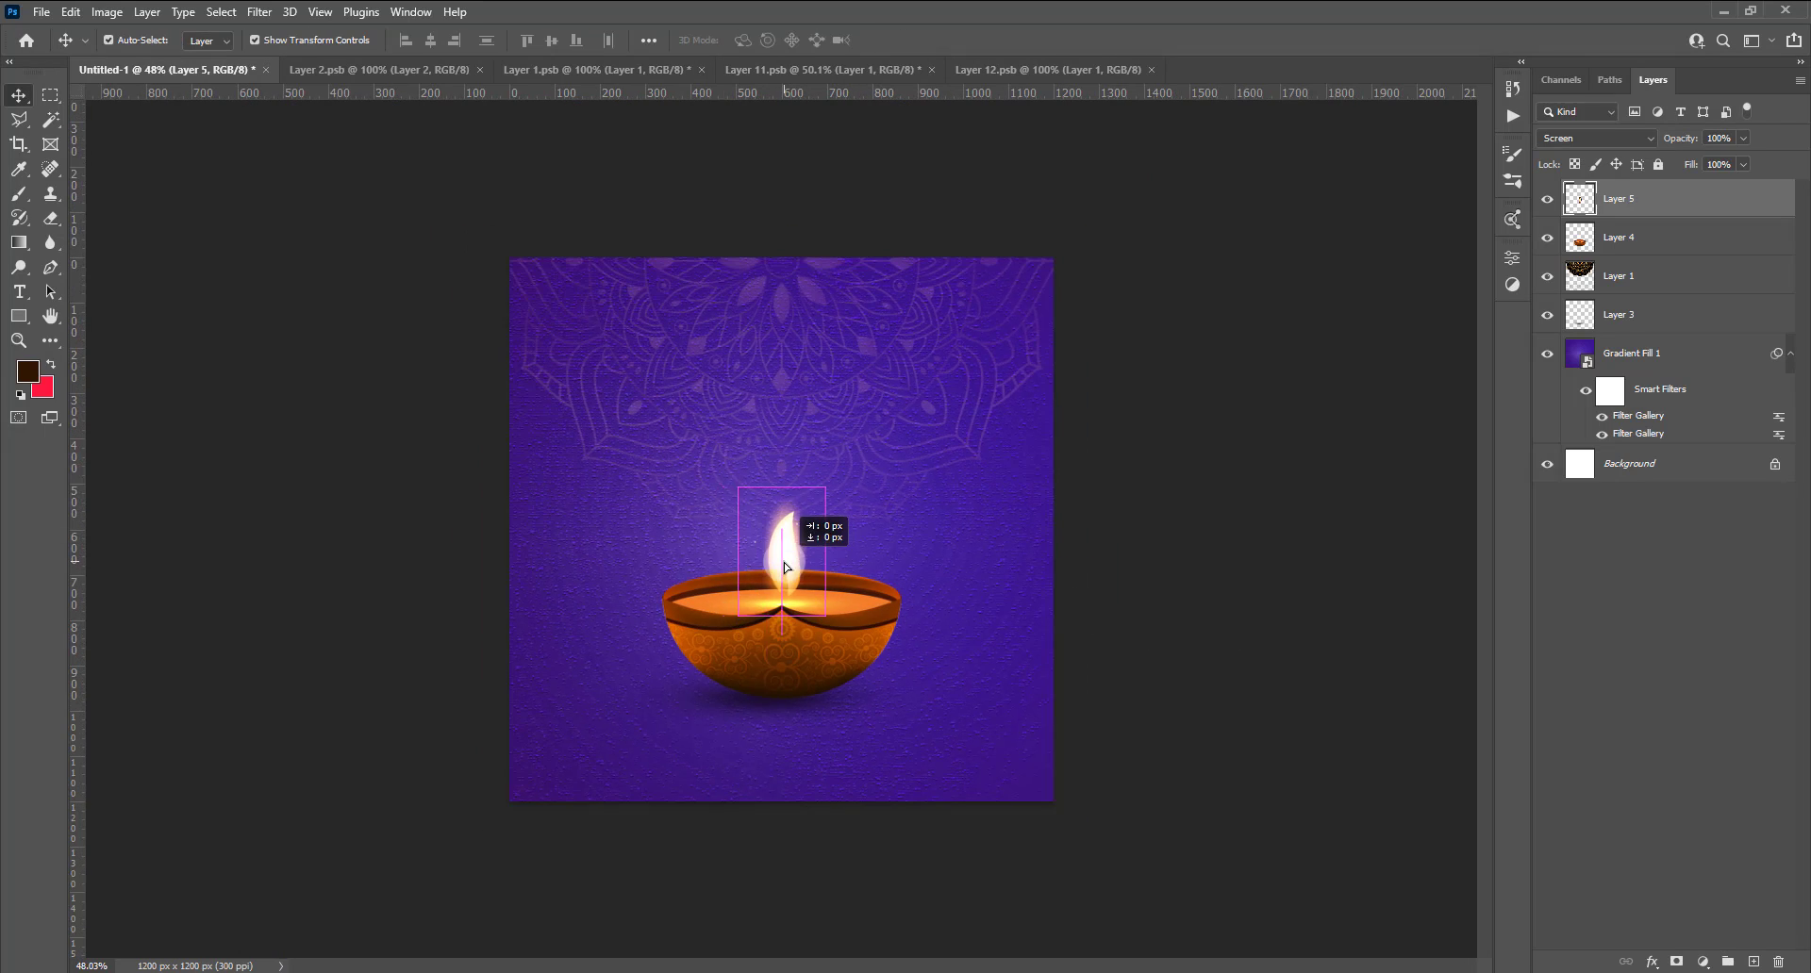
key(Right)
key(Right)
key(Right)
key(Right)
key(Right)
key(Right)
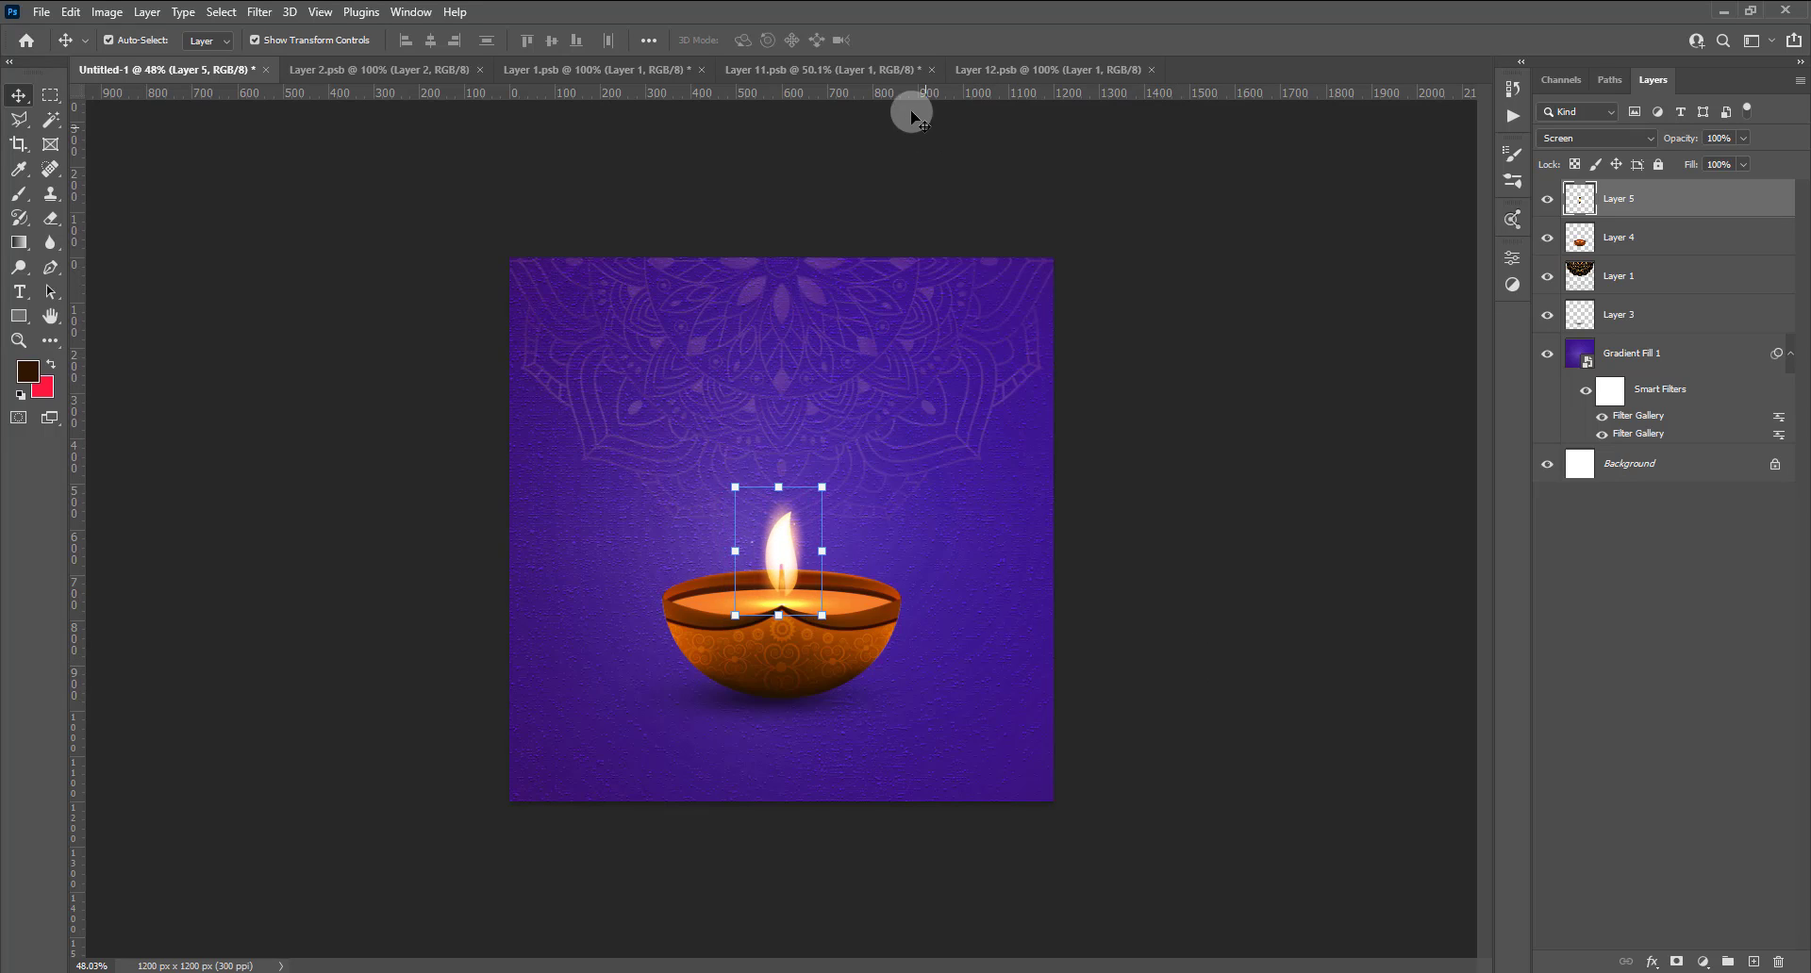
click(1043, 173)
Paint a soft 306 px yellow dab on a new layer above Gradient Fill 1.
click(1679, 376)
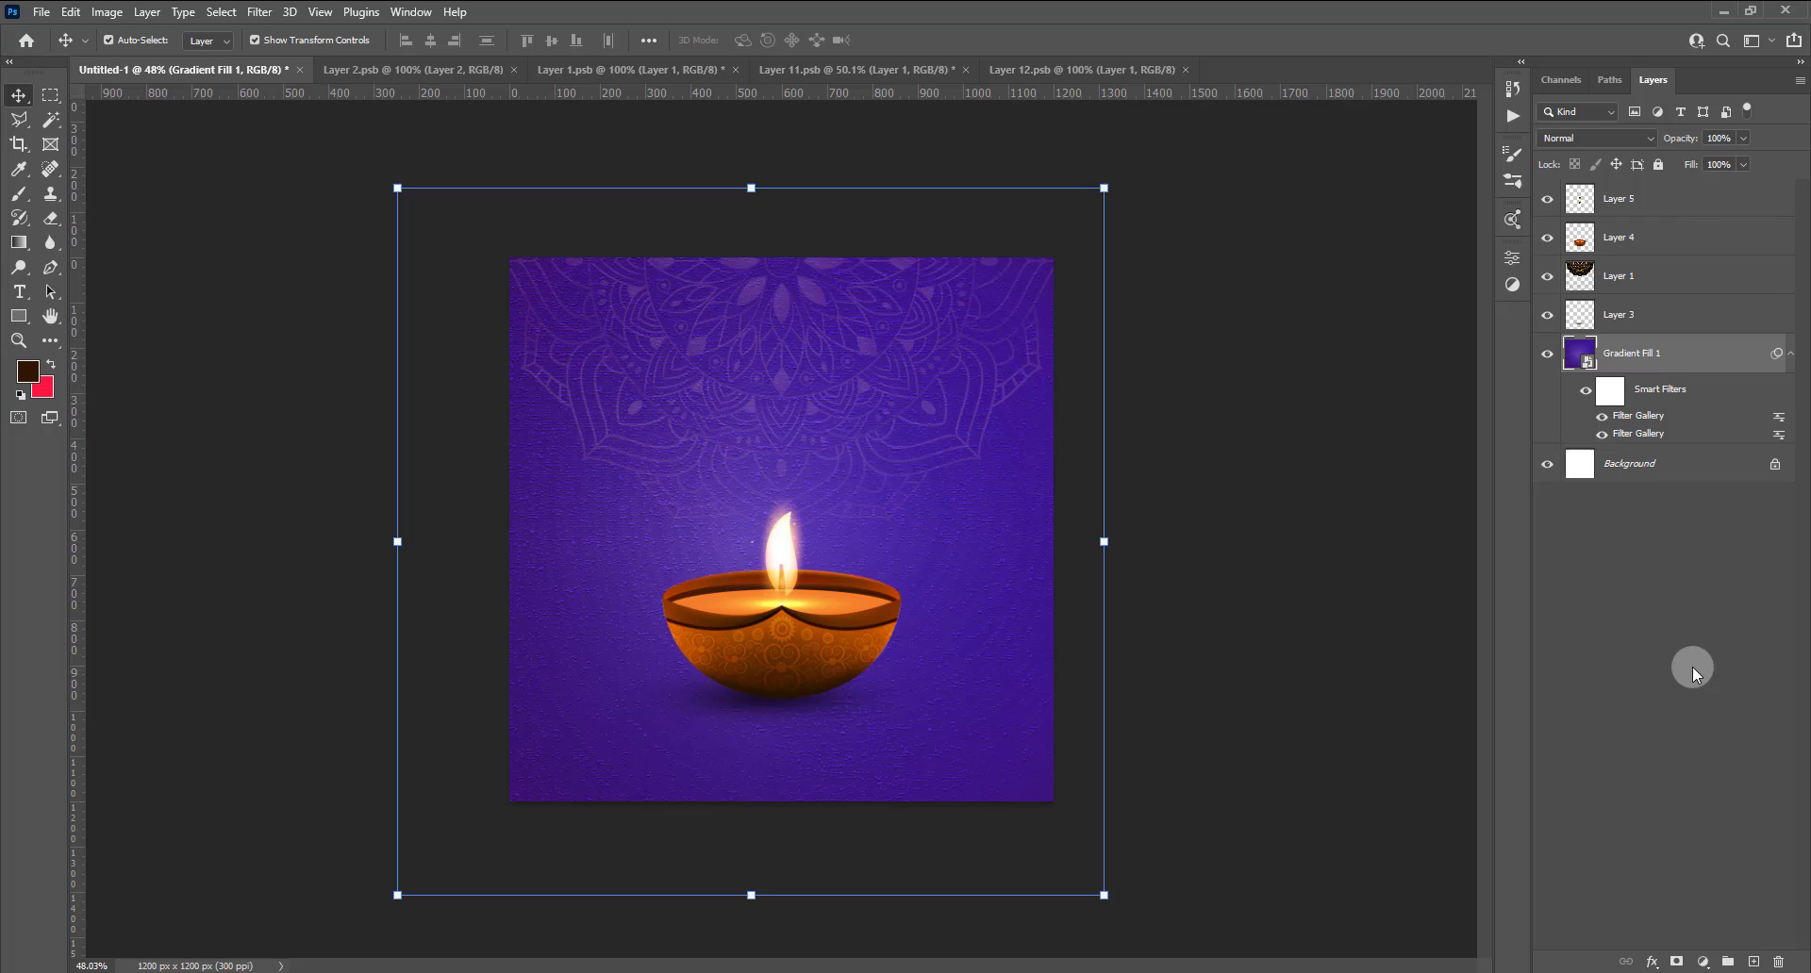
click(1753, 962)
click(19, 193)
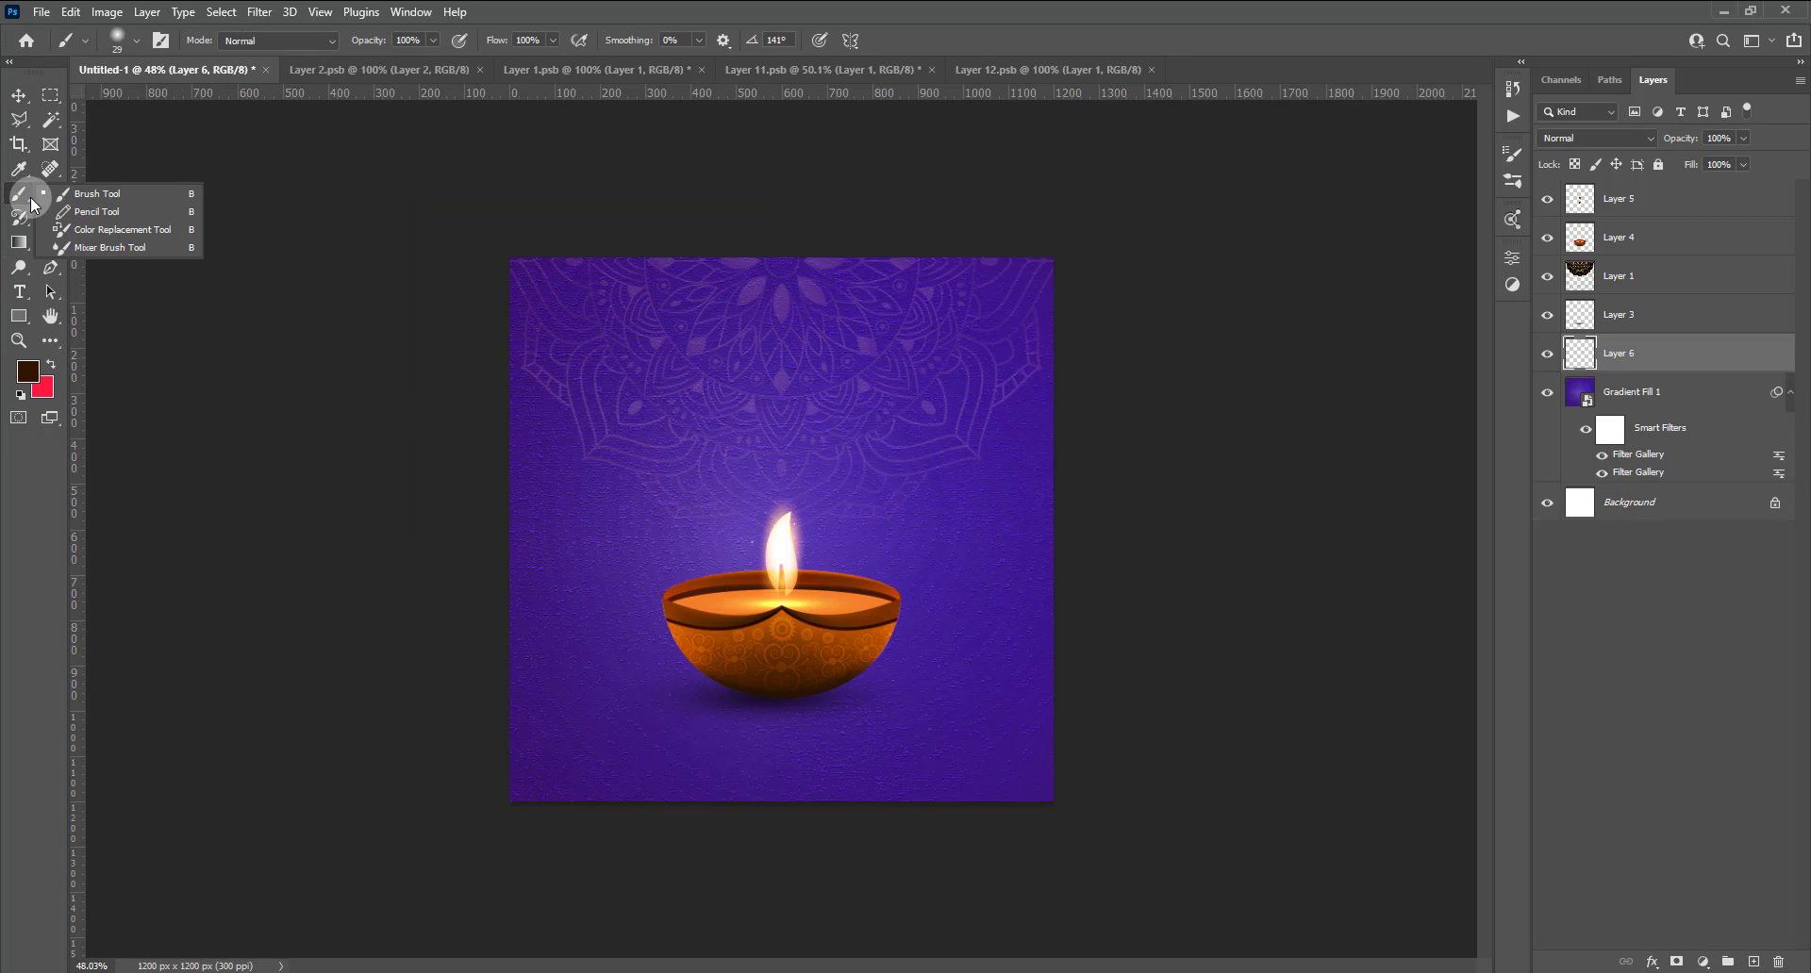
click(75, 188)
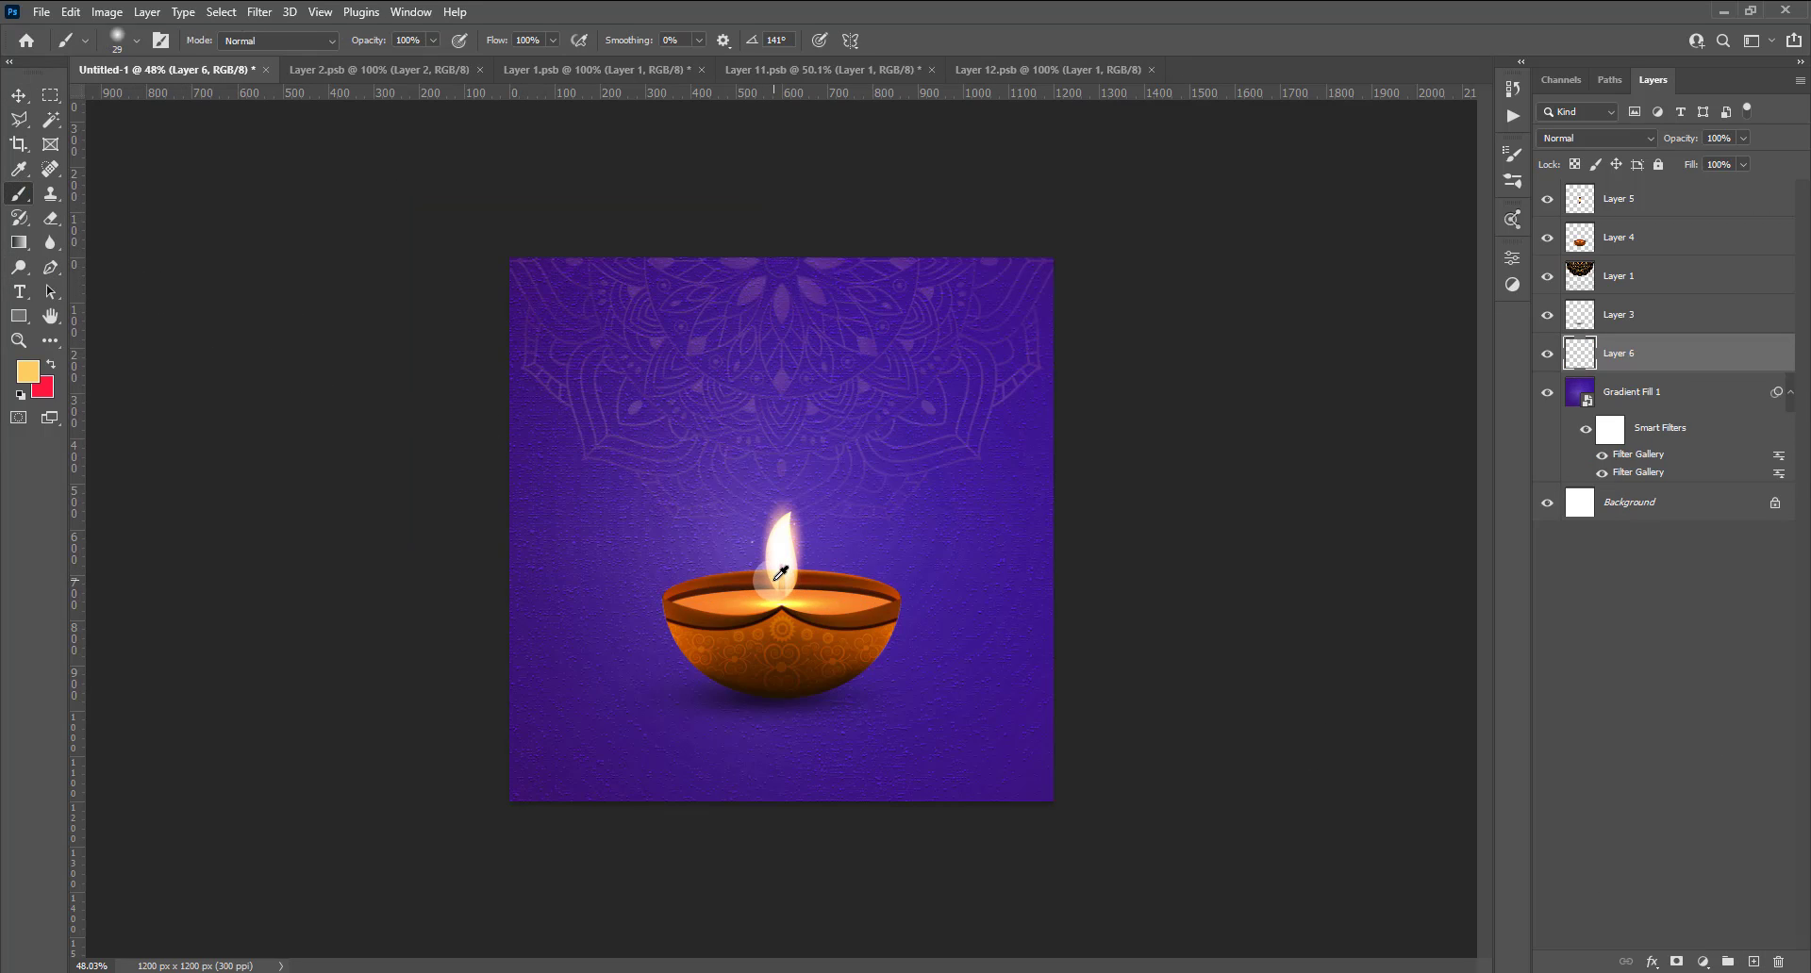
right_click(708, 486)
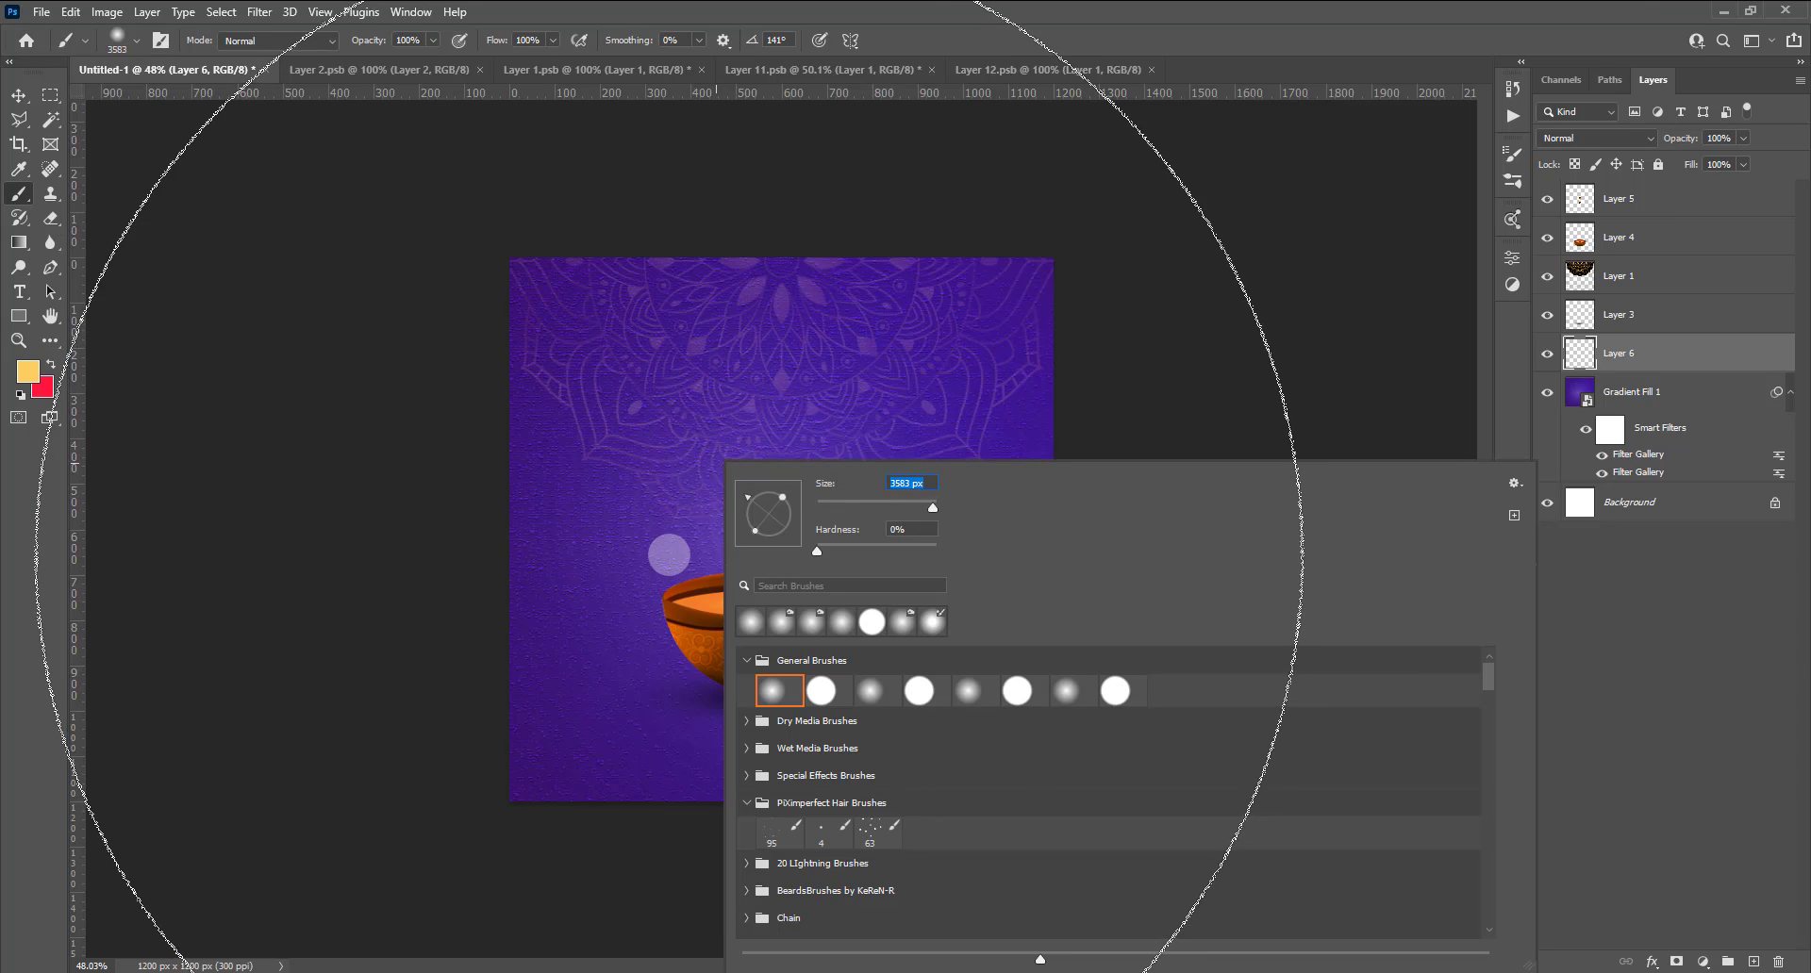
drag(909, 509, 924, 510)
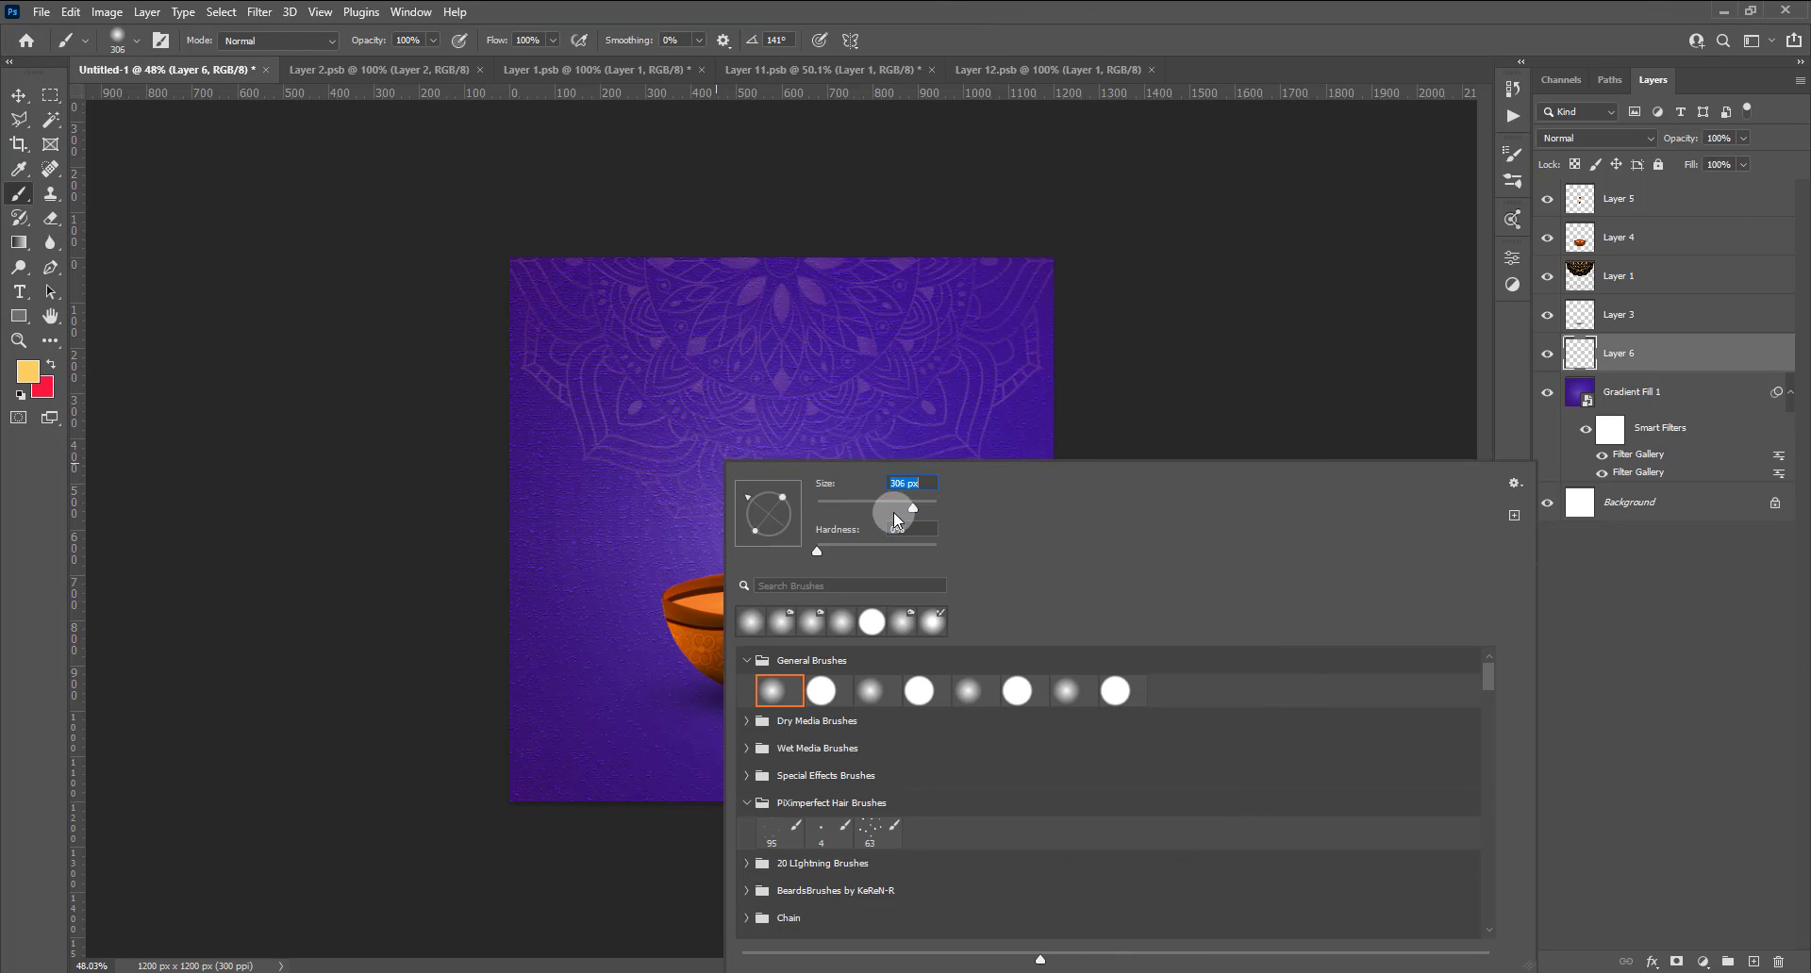
click(664, 545)
Set the glow layer to Screen and scale it to about 245% behind the lamp.
click(1597, 137)
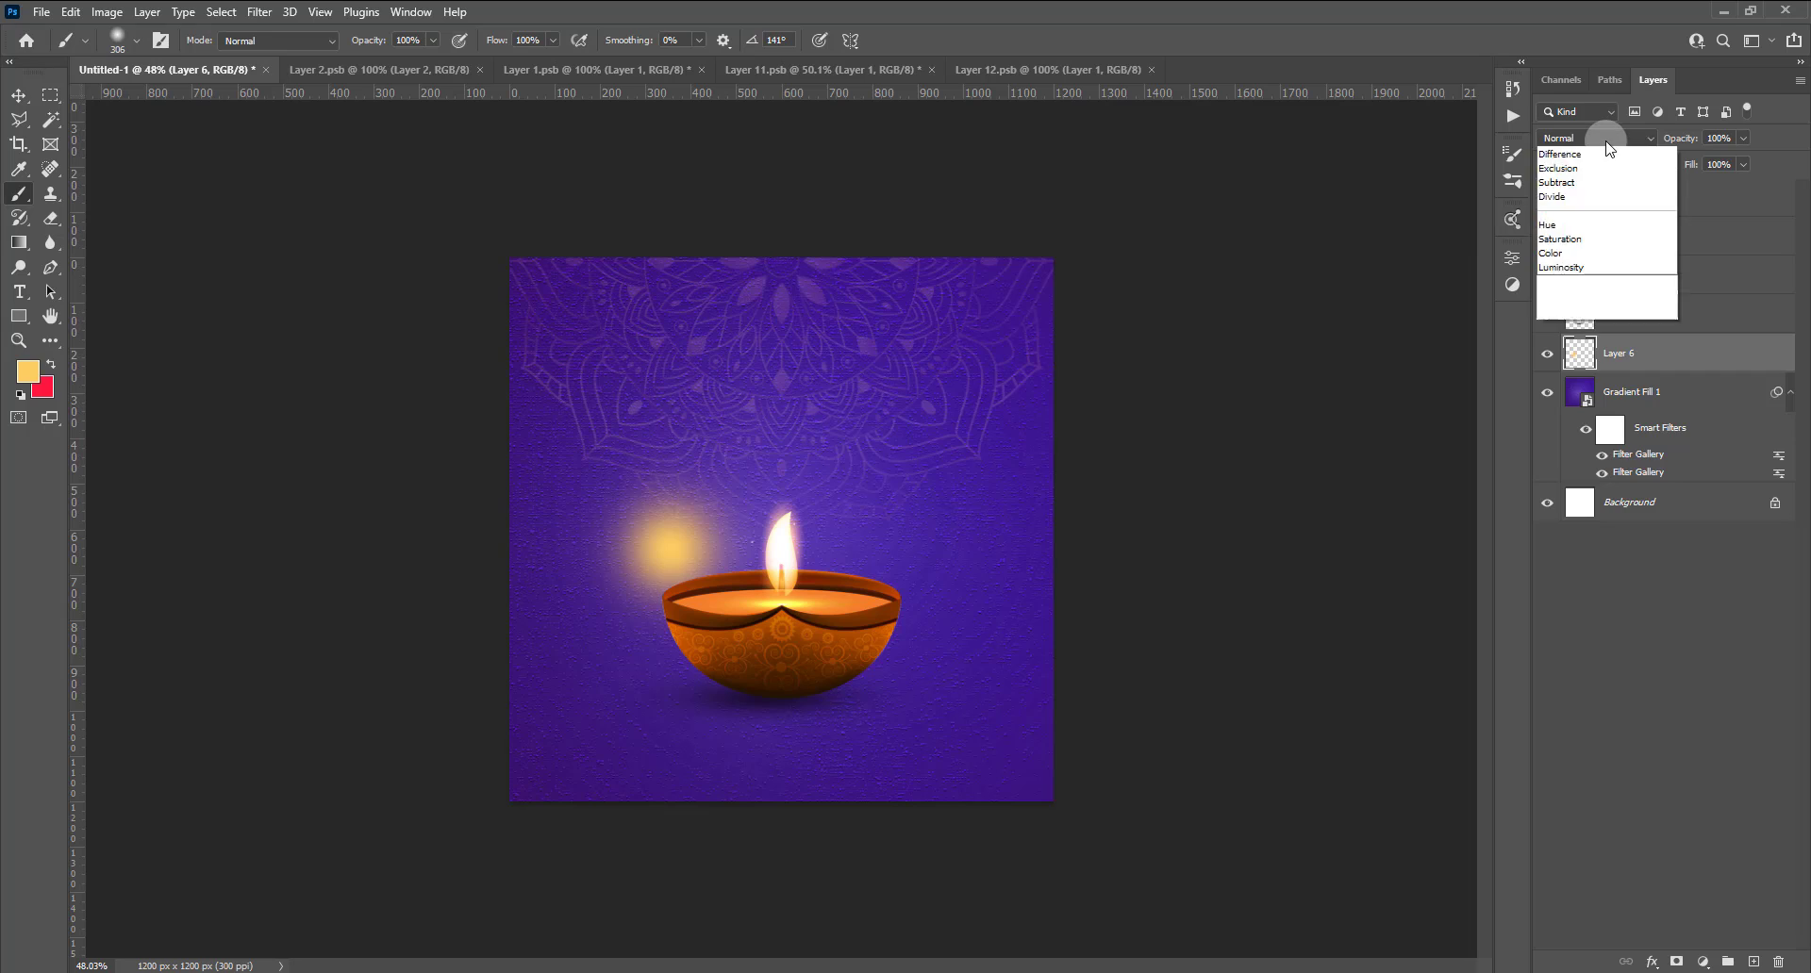
click(1572, 298)
click(17, 95)
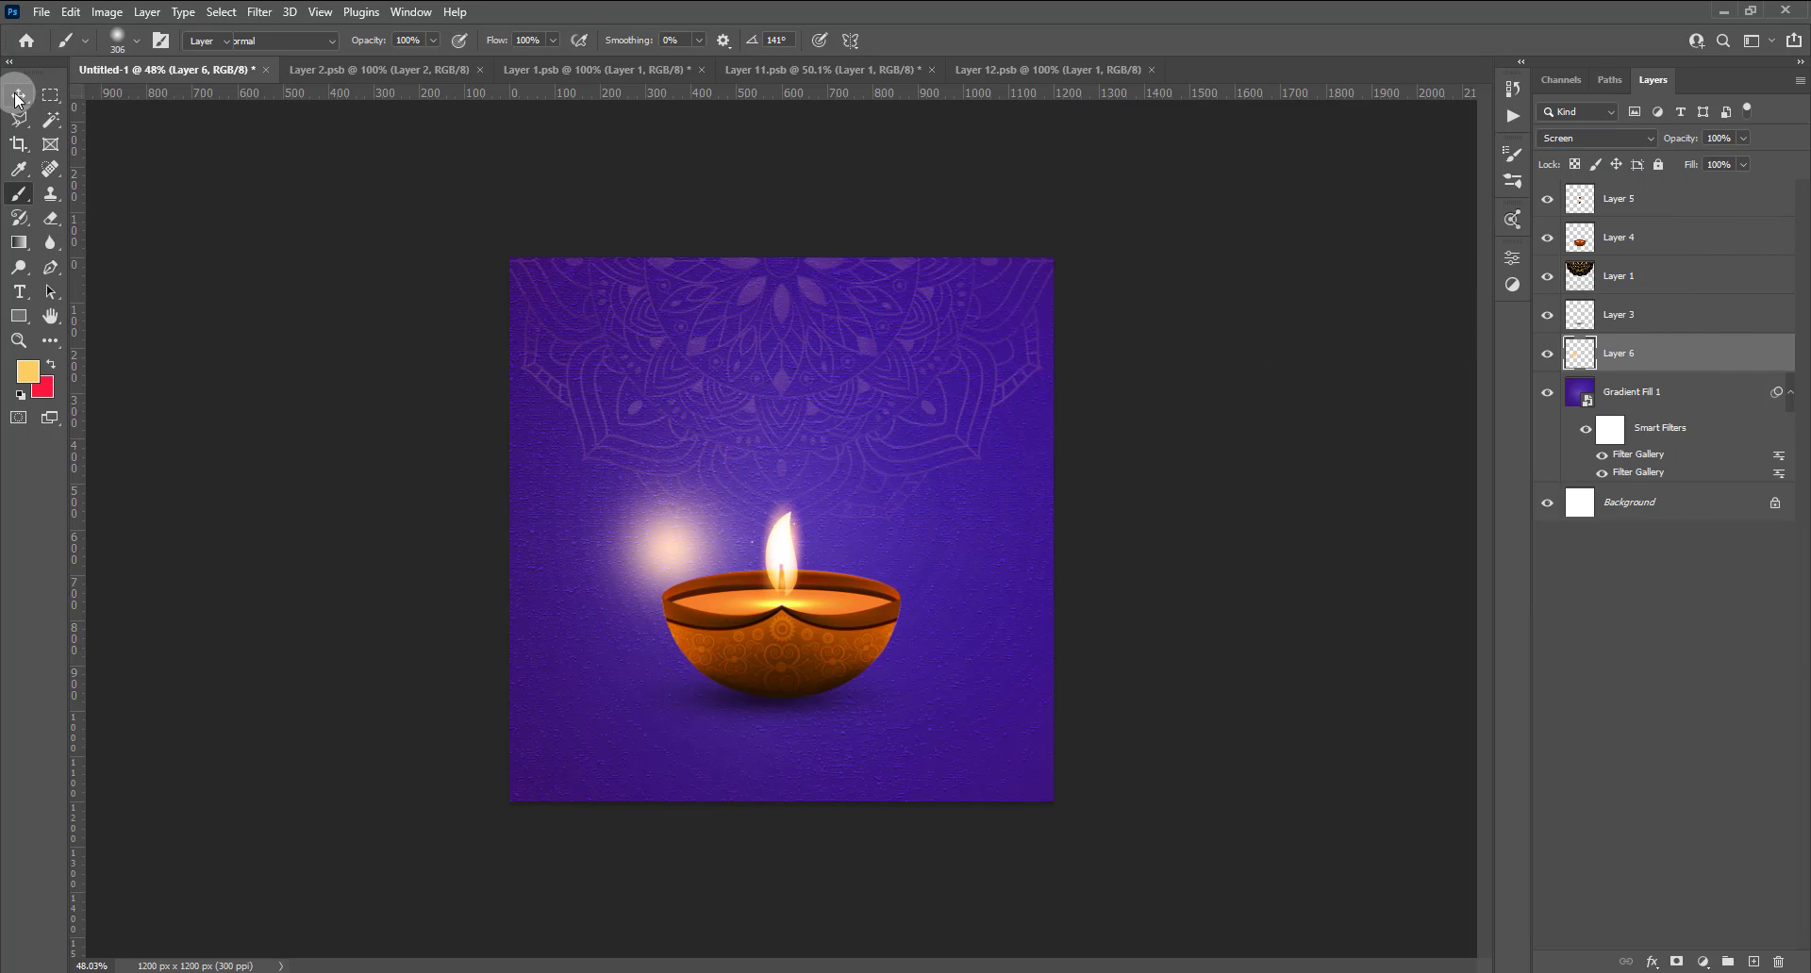
drag(783, 660, 946, 824)
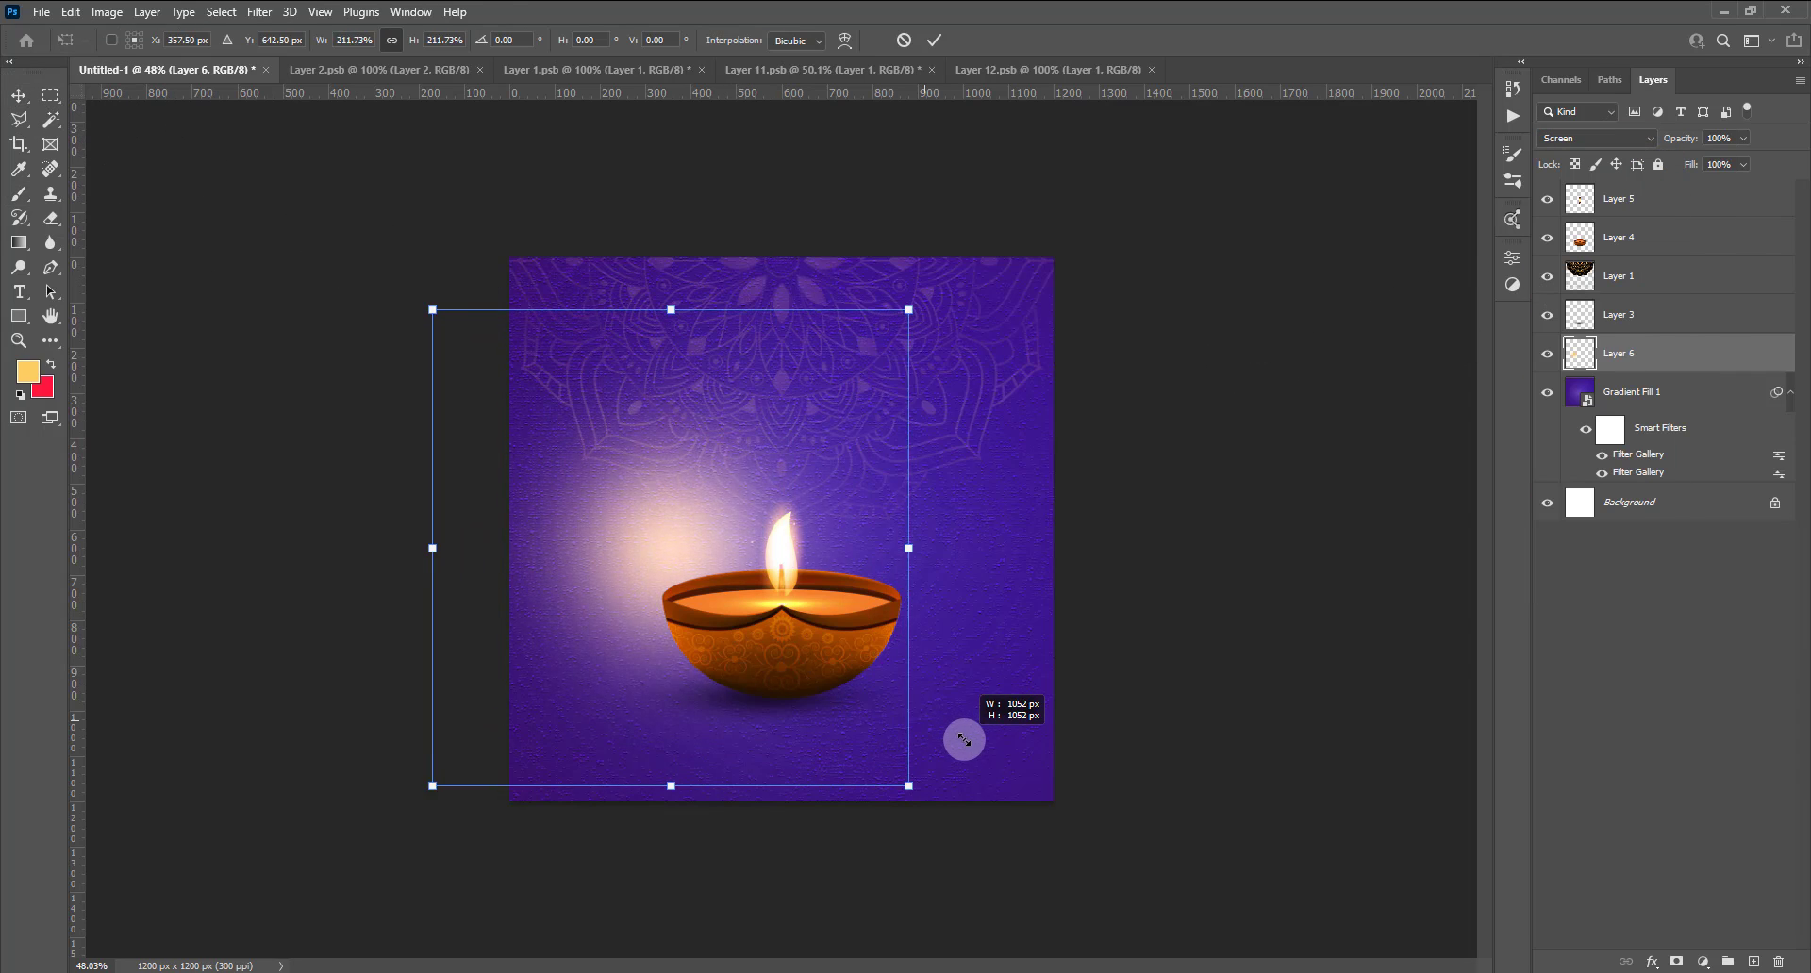
drag(632, 530, 730, 539)
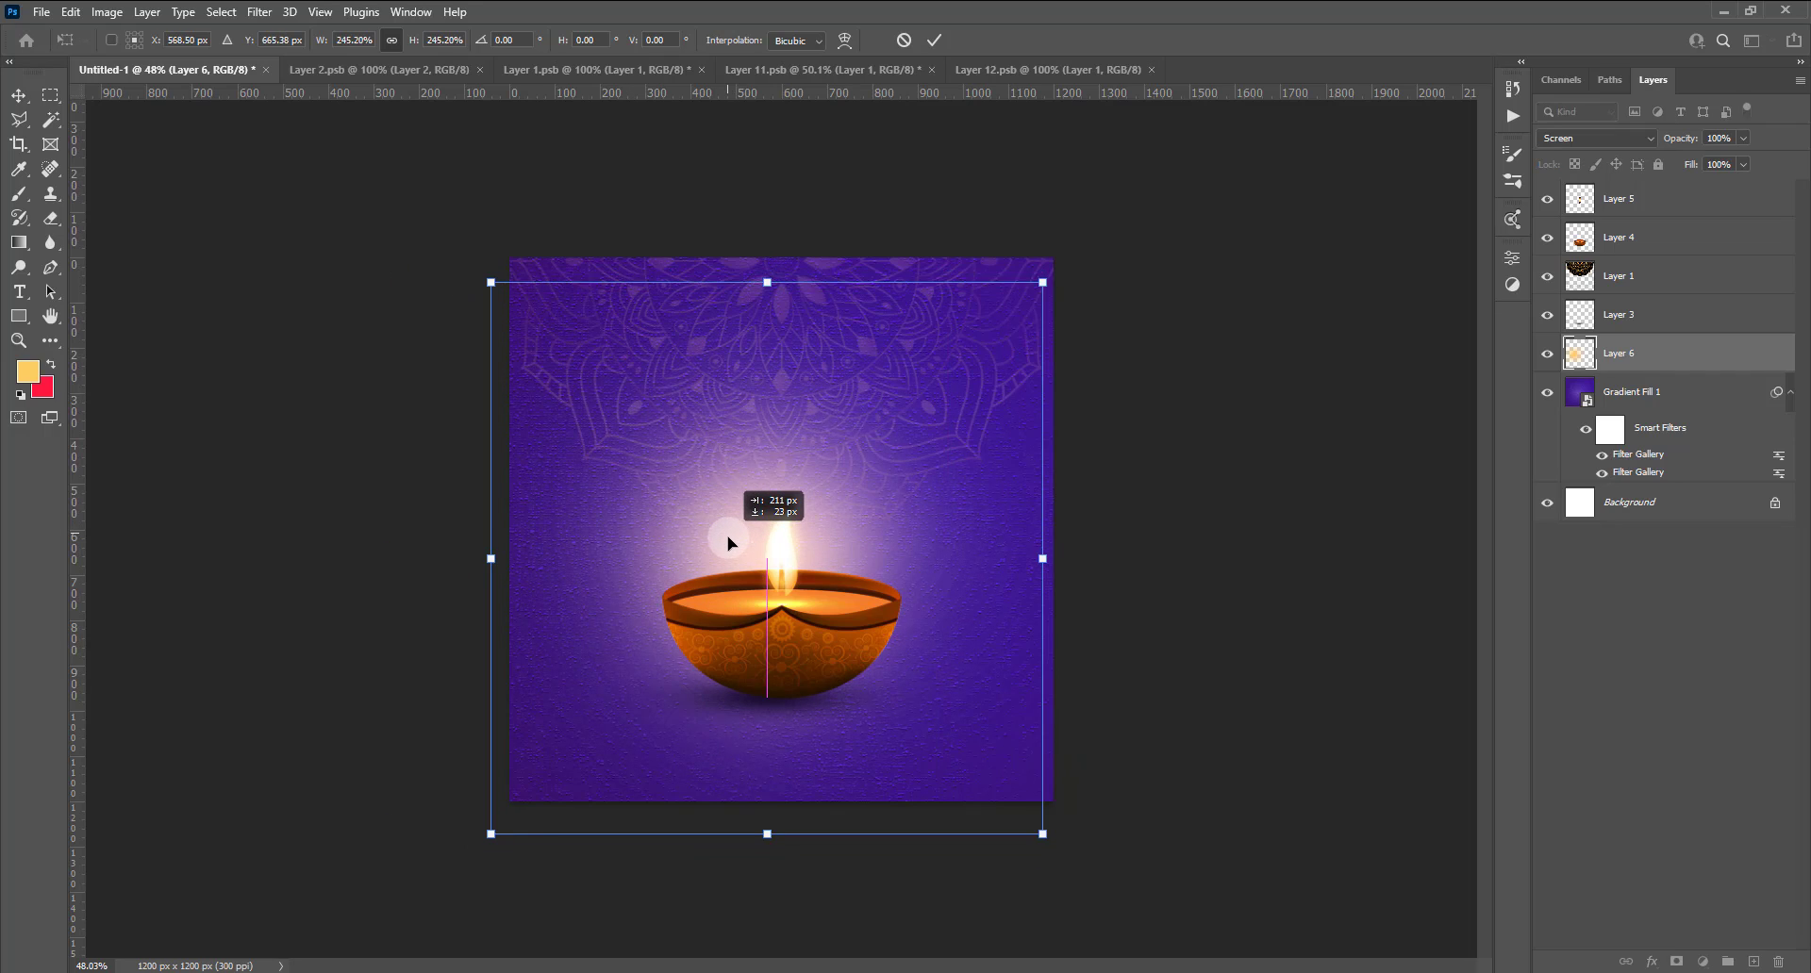
click(935, 40)
Tighten the glow with Levels black input 180 and lower its fill to 55%.
click(106, 11)
mouse_move(136, 61)
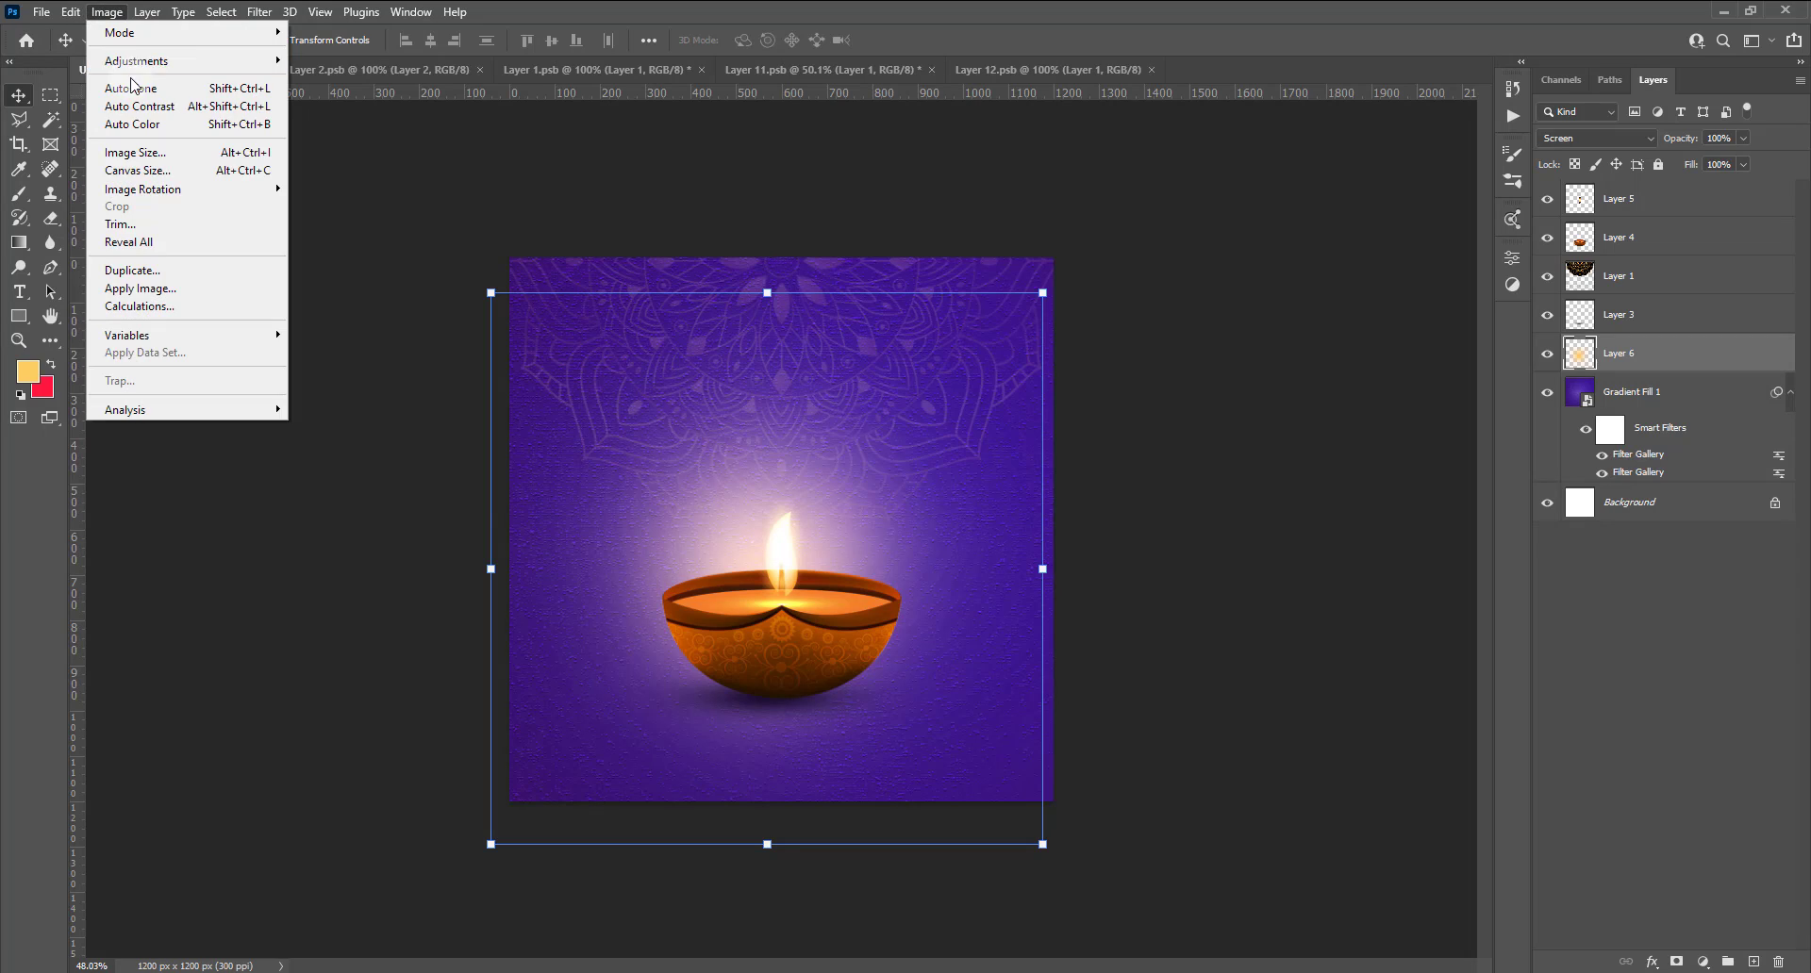
click(337, 80)
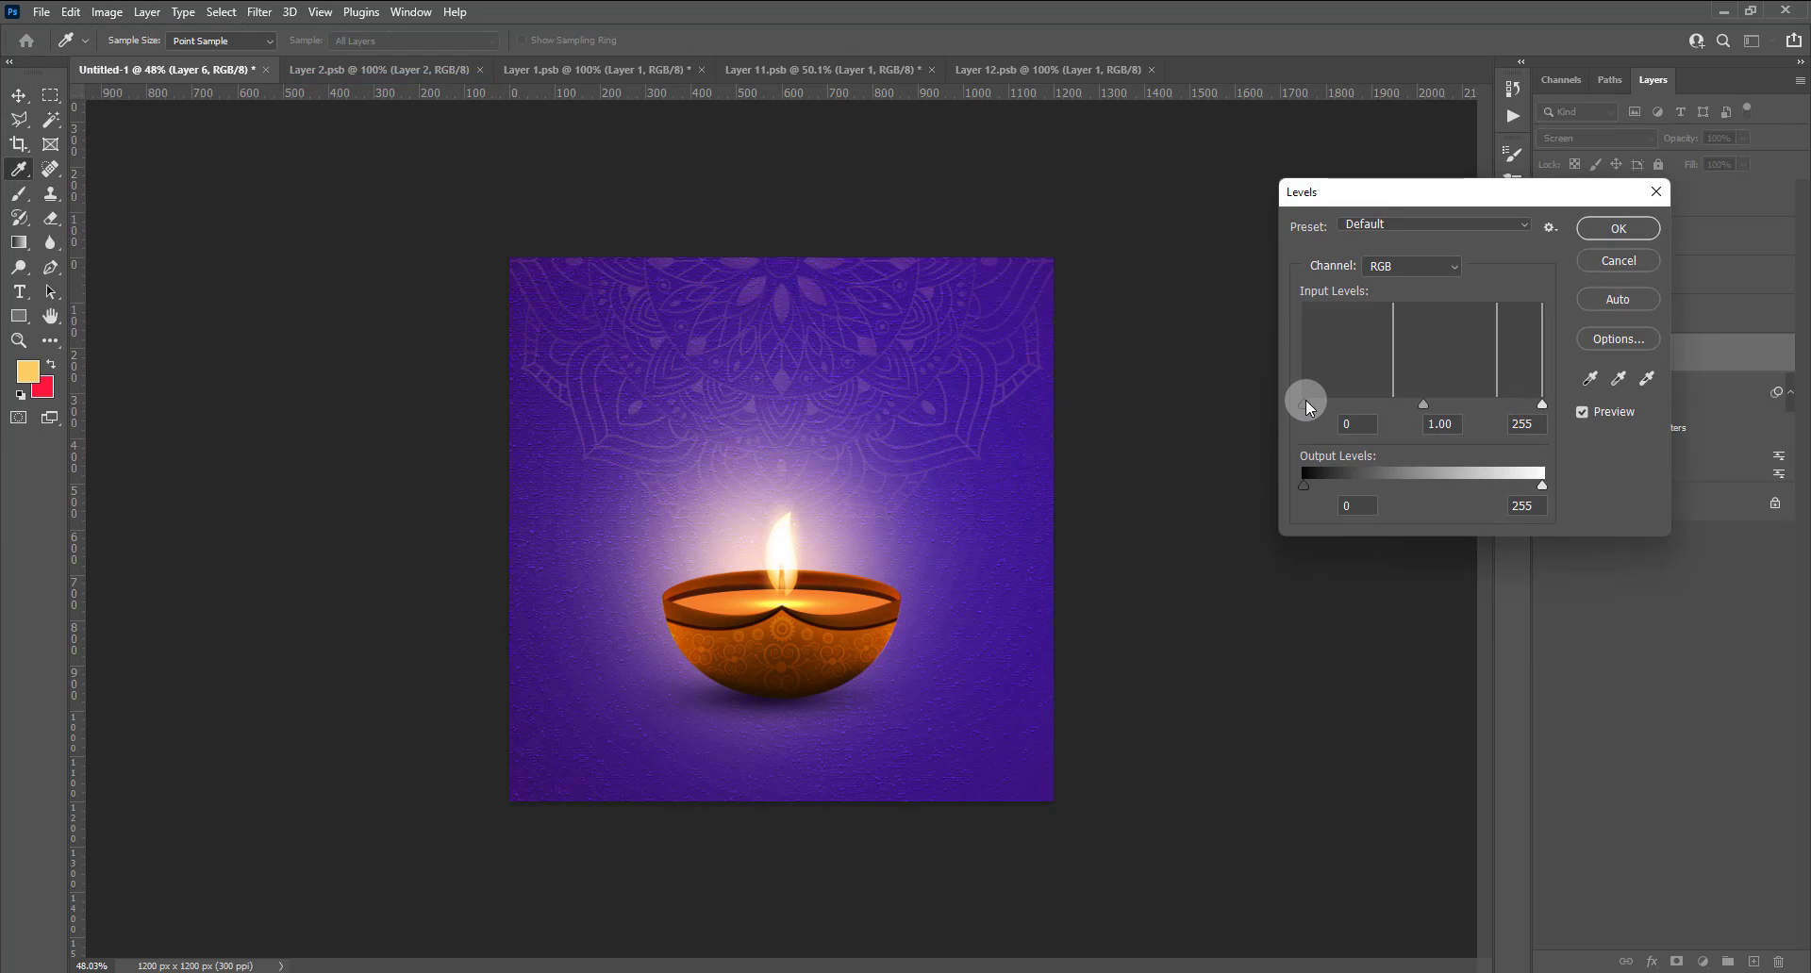
drag(1305, 404, 1524, 404)
click(1656, 191)
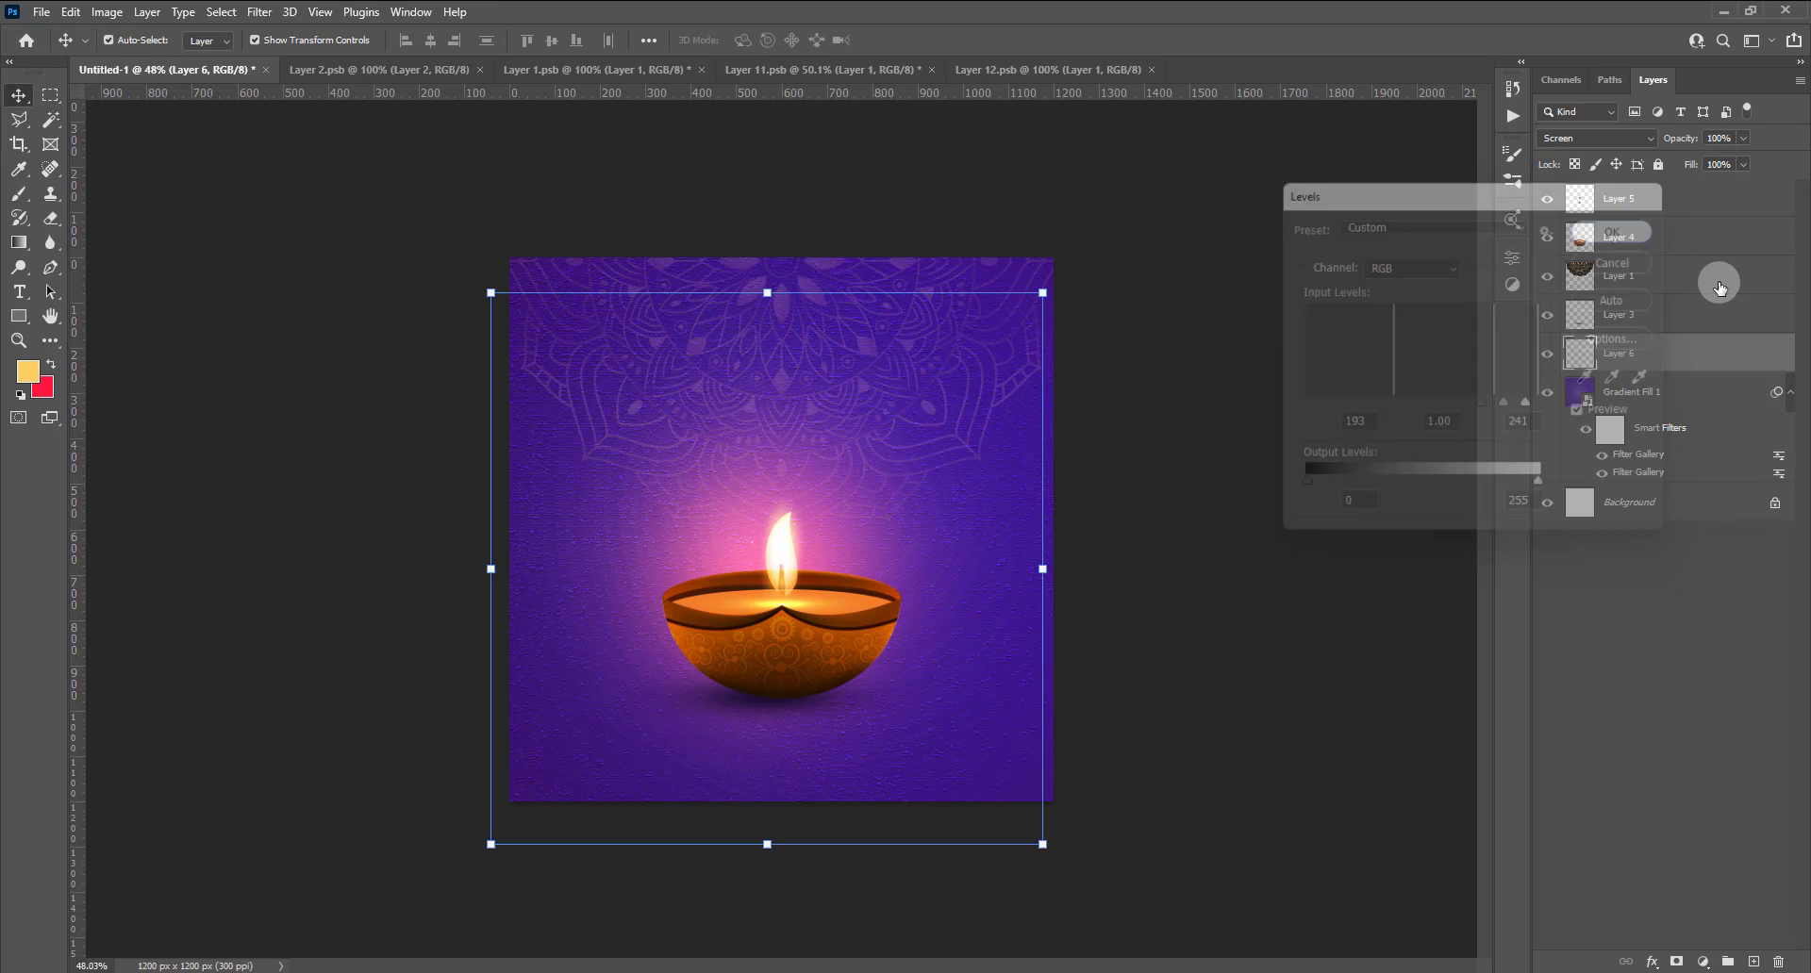
click(1743, 164)
drag(1730, 188, 1716, 189)
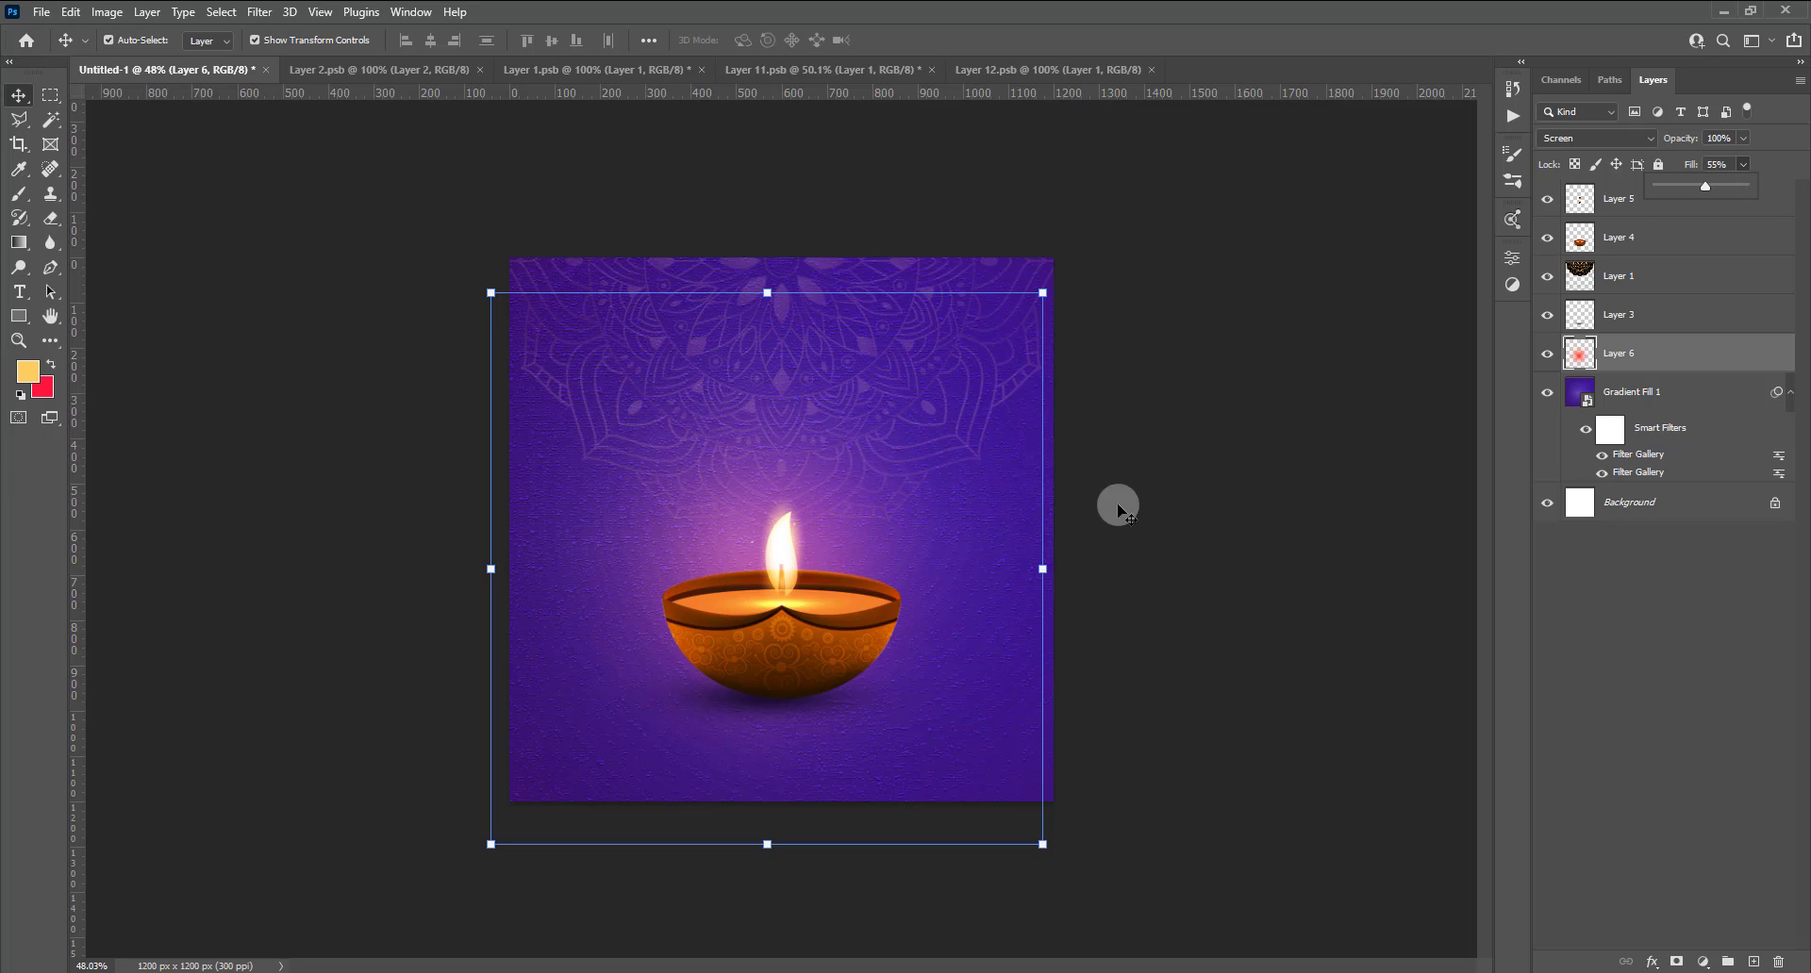
Widen the glow to about 115% and shift it slightly left to recentre.
drag(1042, 569, 1125, 570)
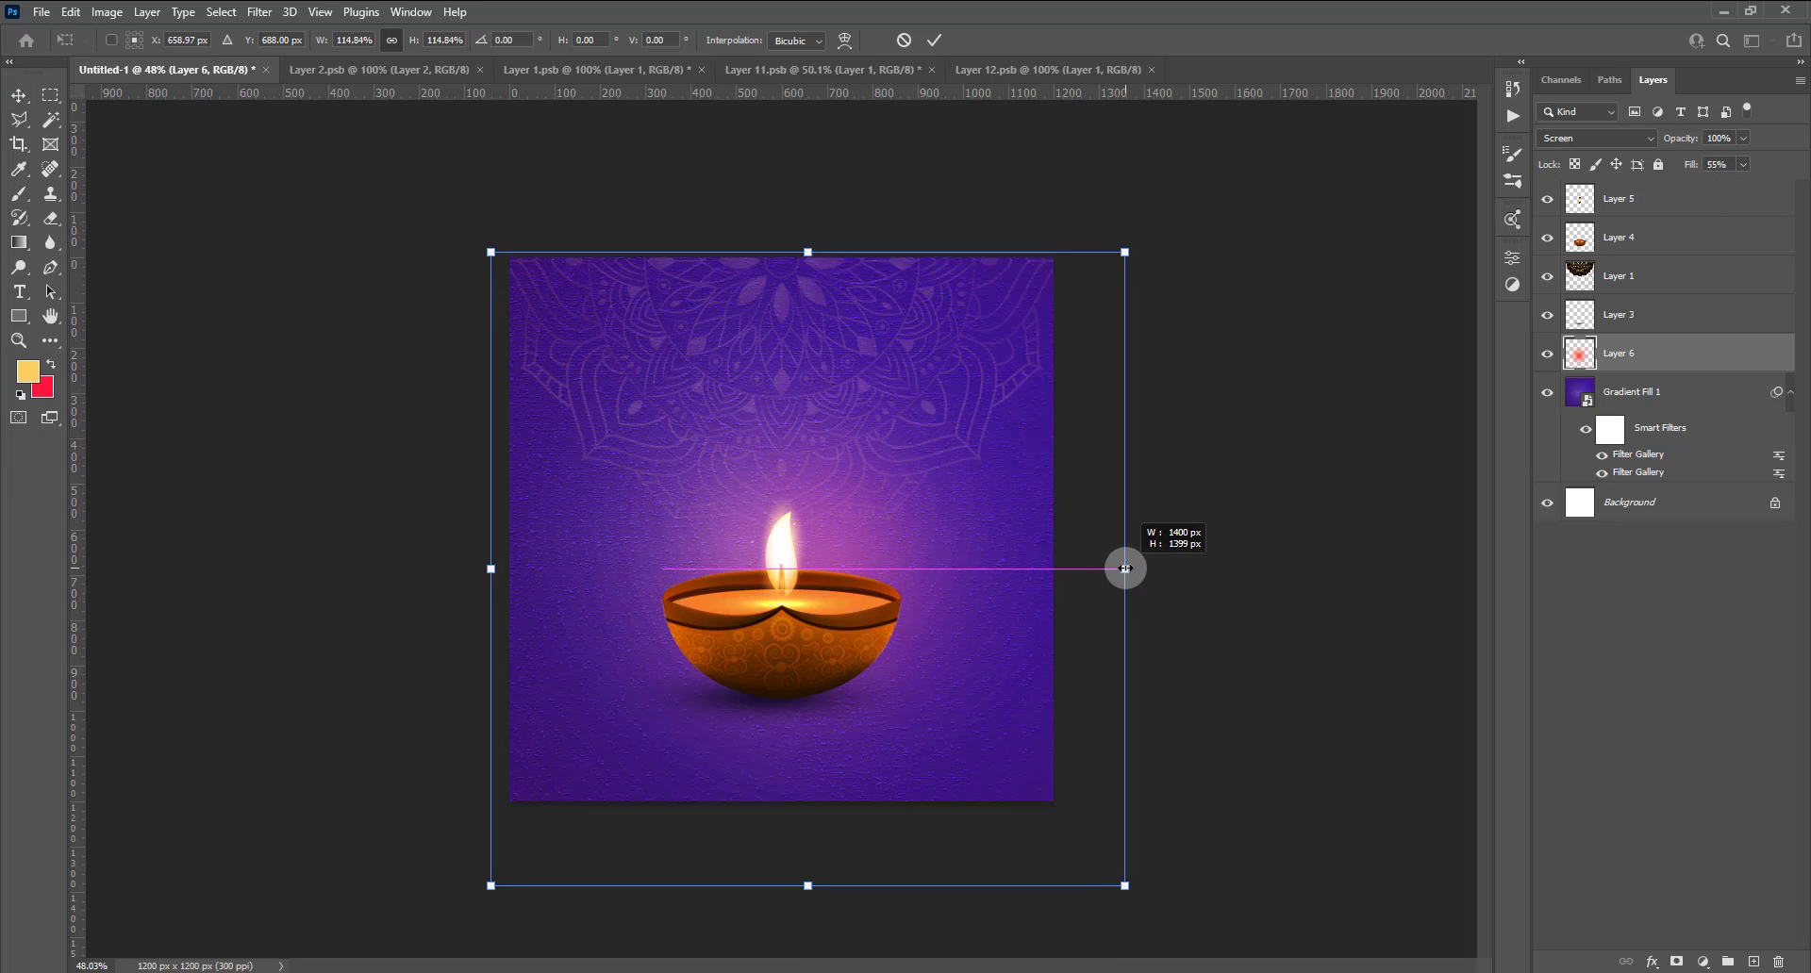
drag(925, 545, 912, 545)
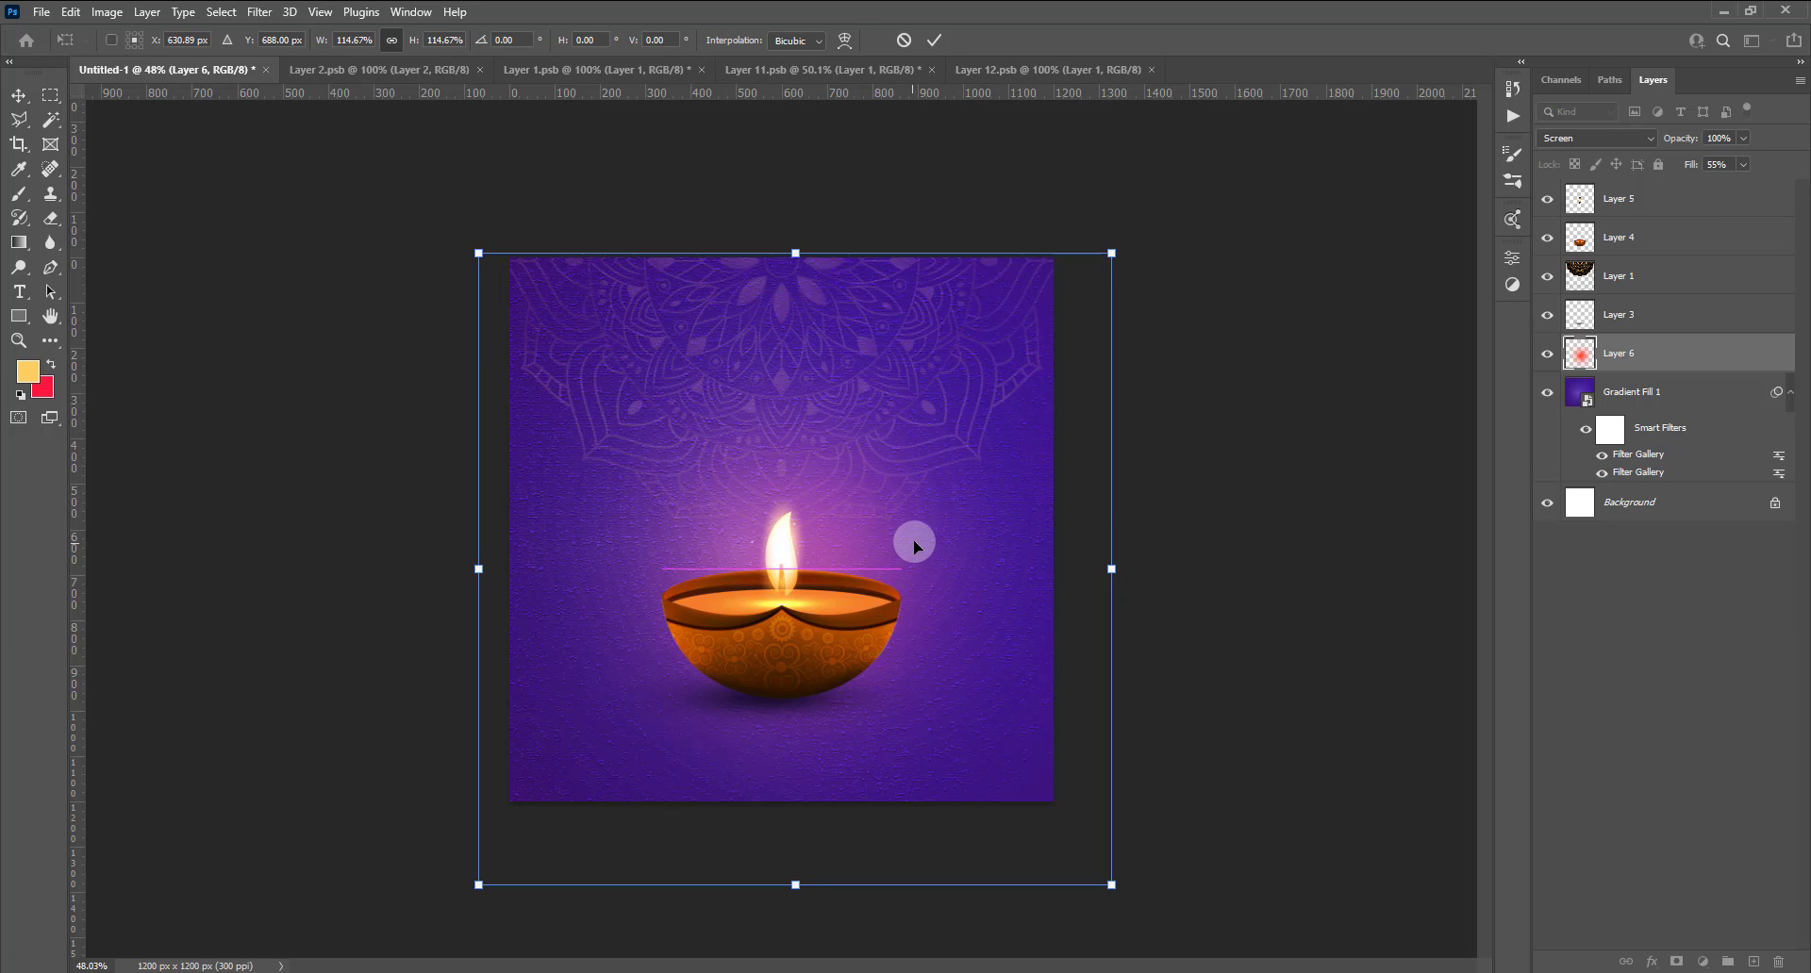
click(937, 40)
click(1293, 311)
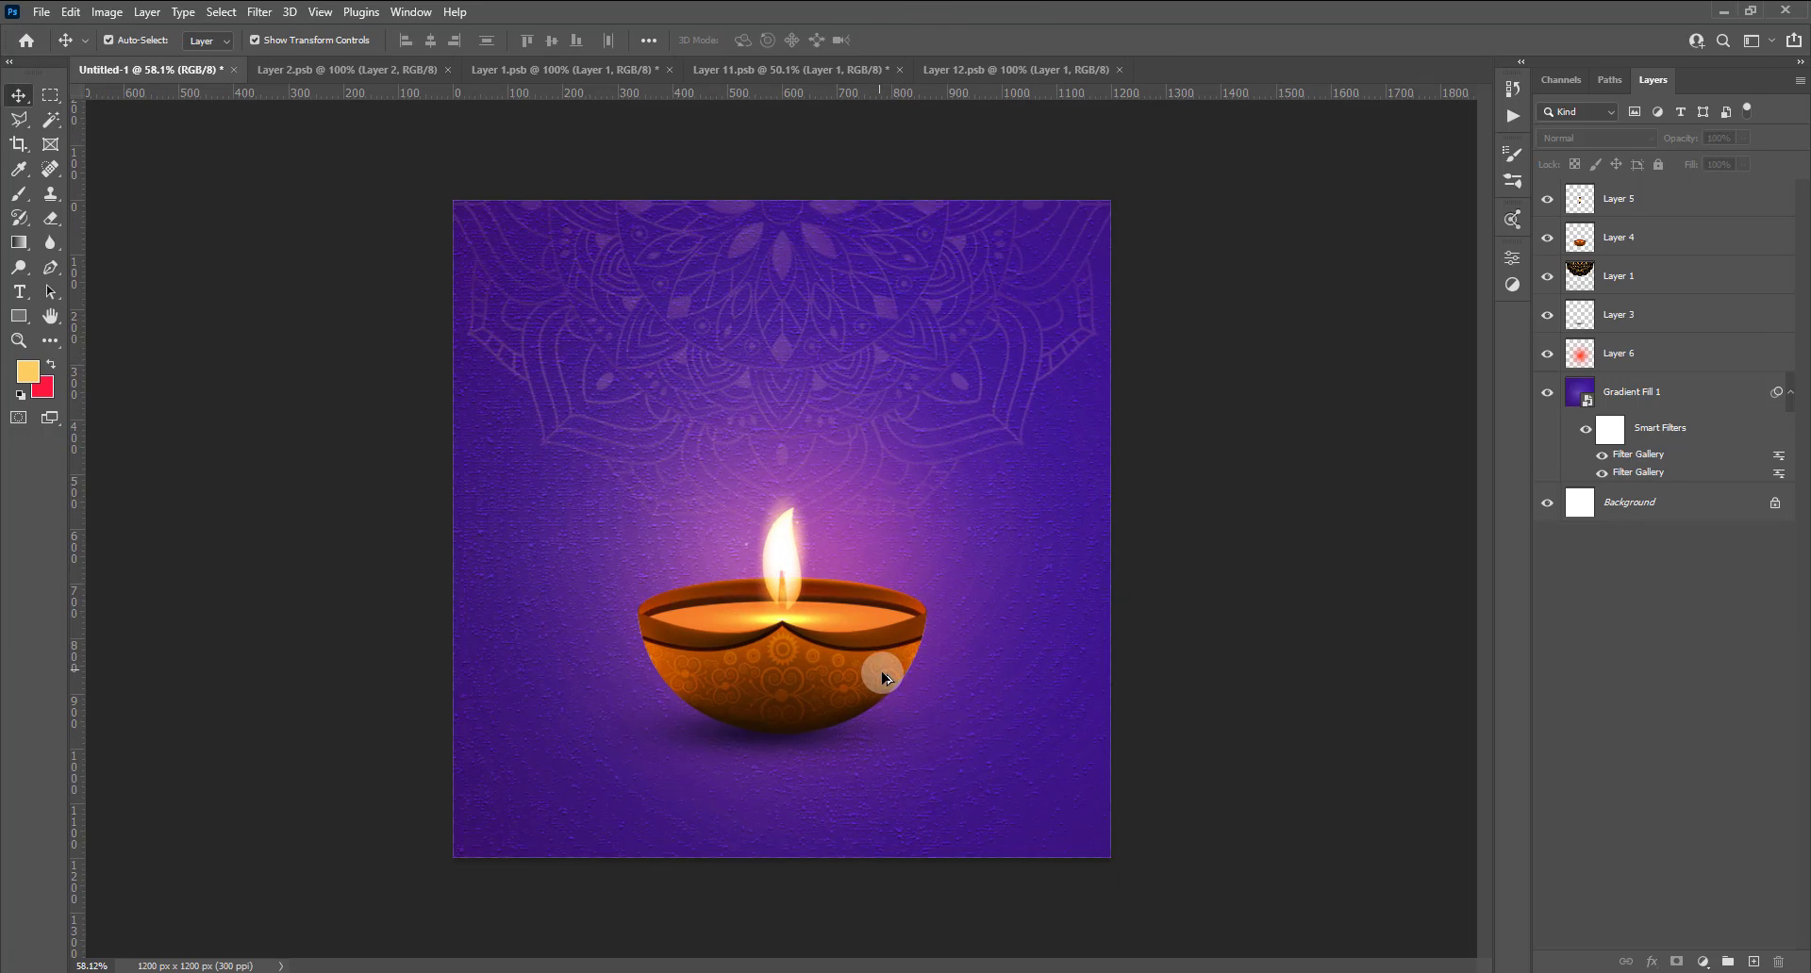
scroll(877, 688, down, 3)
scroll(821, 619, up, 1)
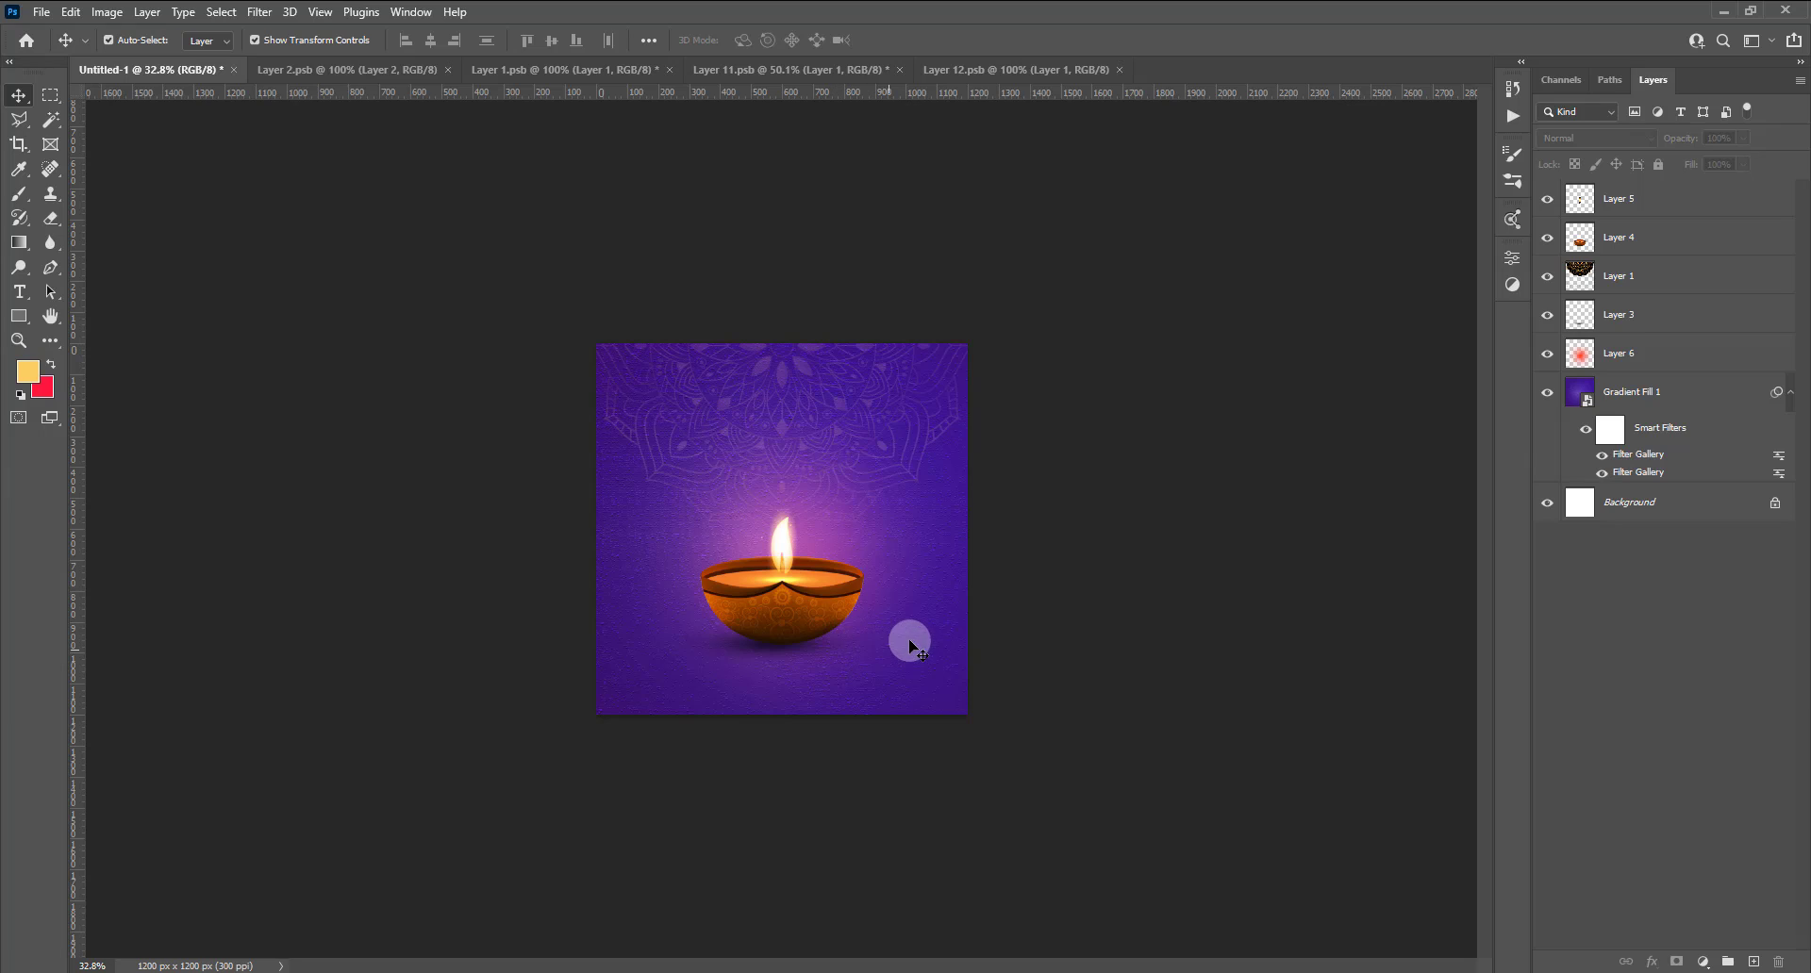
Group Layer 4 and Layer 5 into Group 1, after undoing a trial merge.
click(1664, 245)
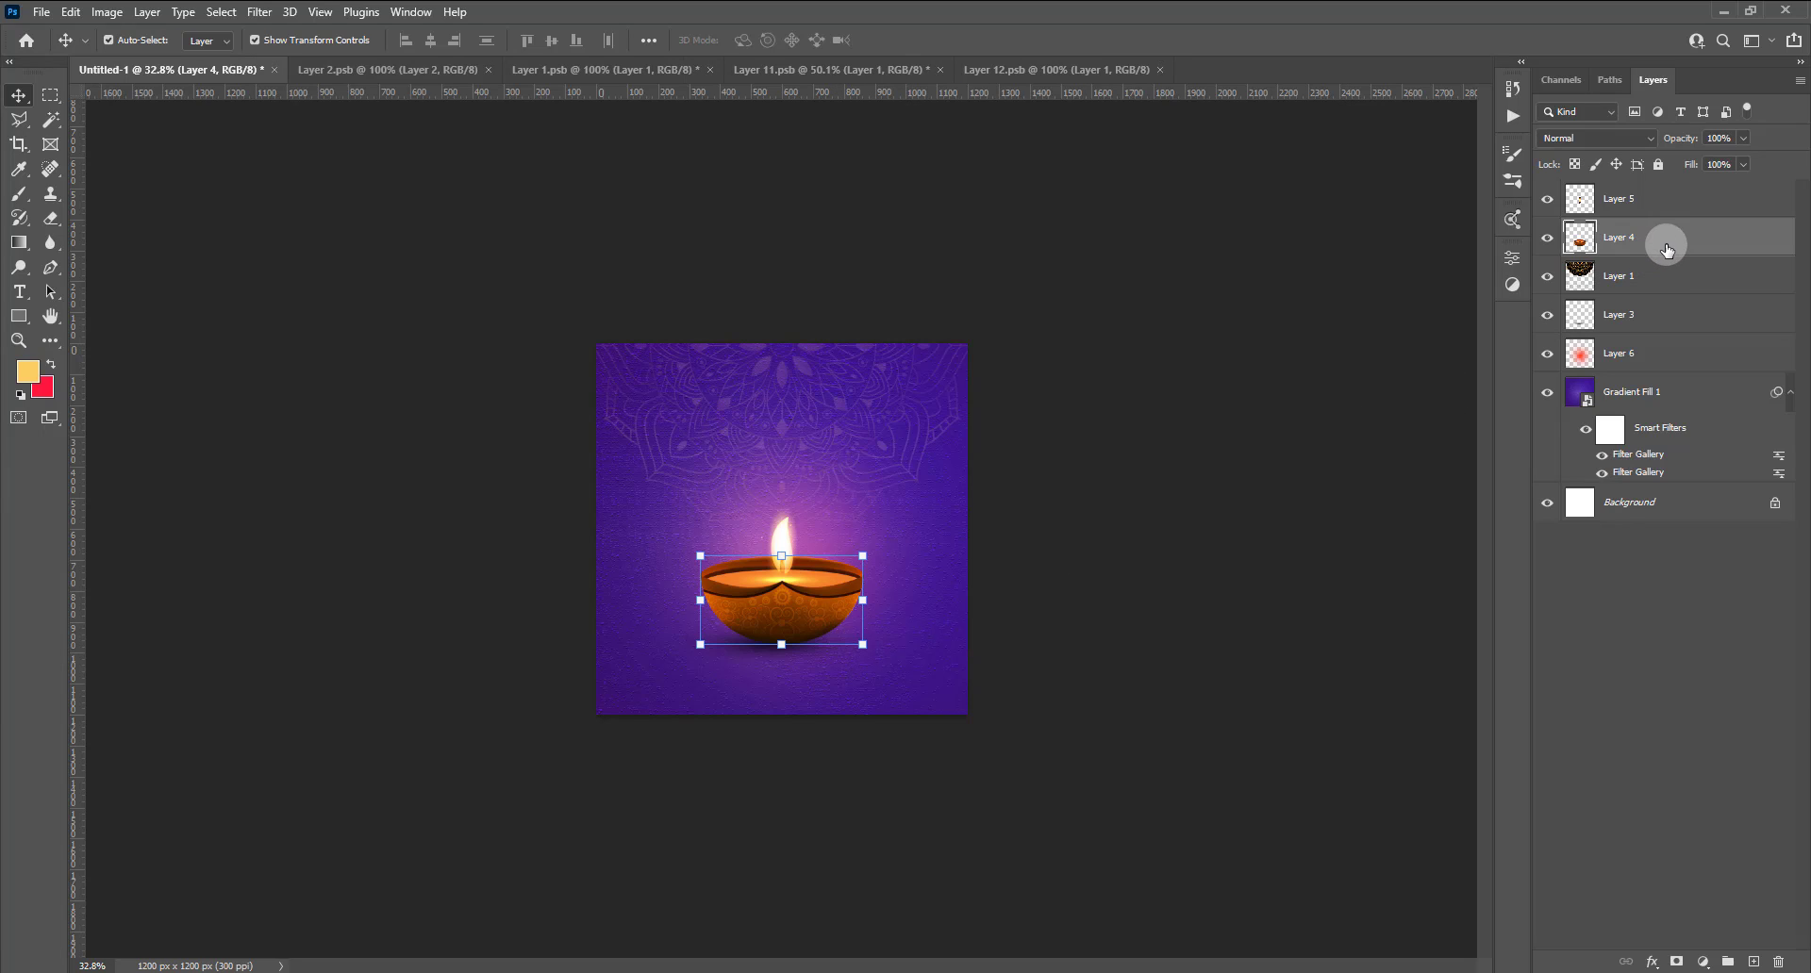
shift+click(1632, 203)
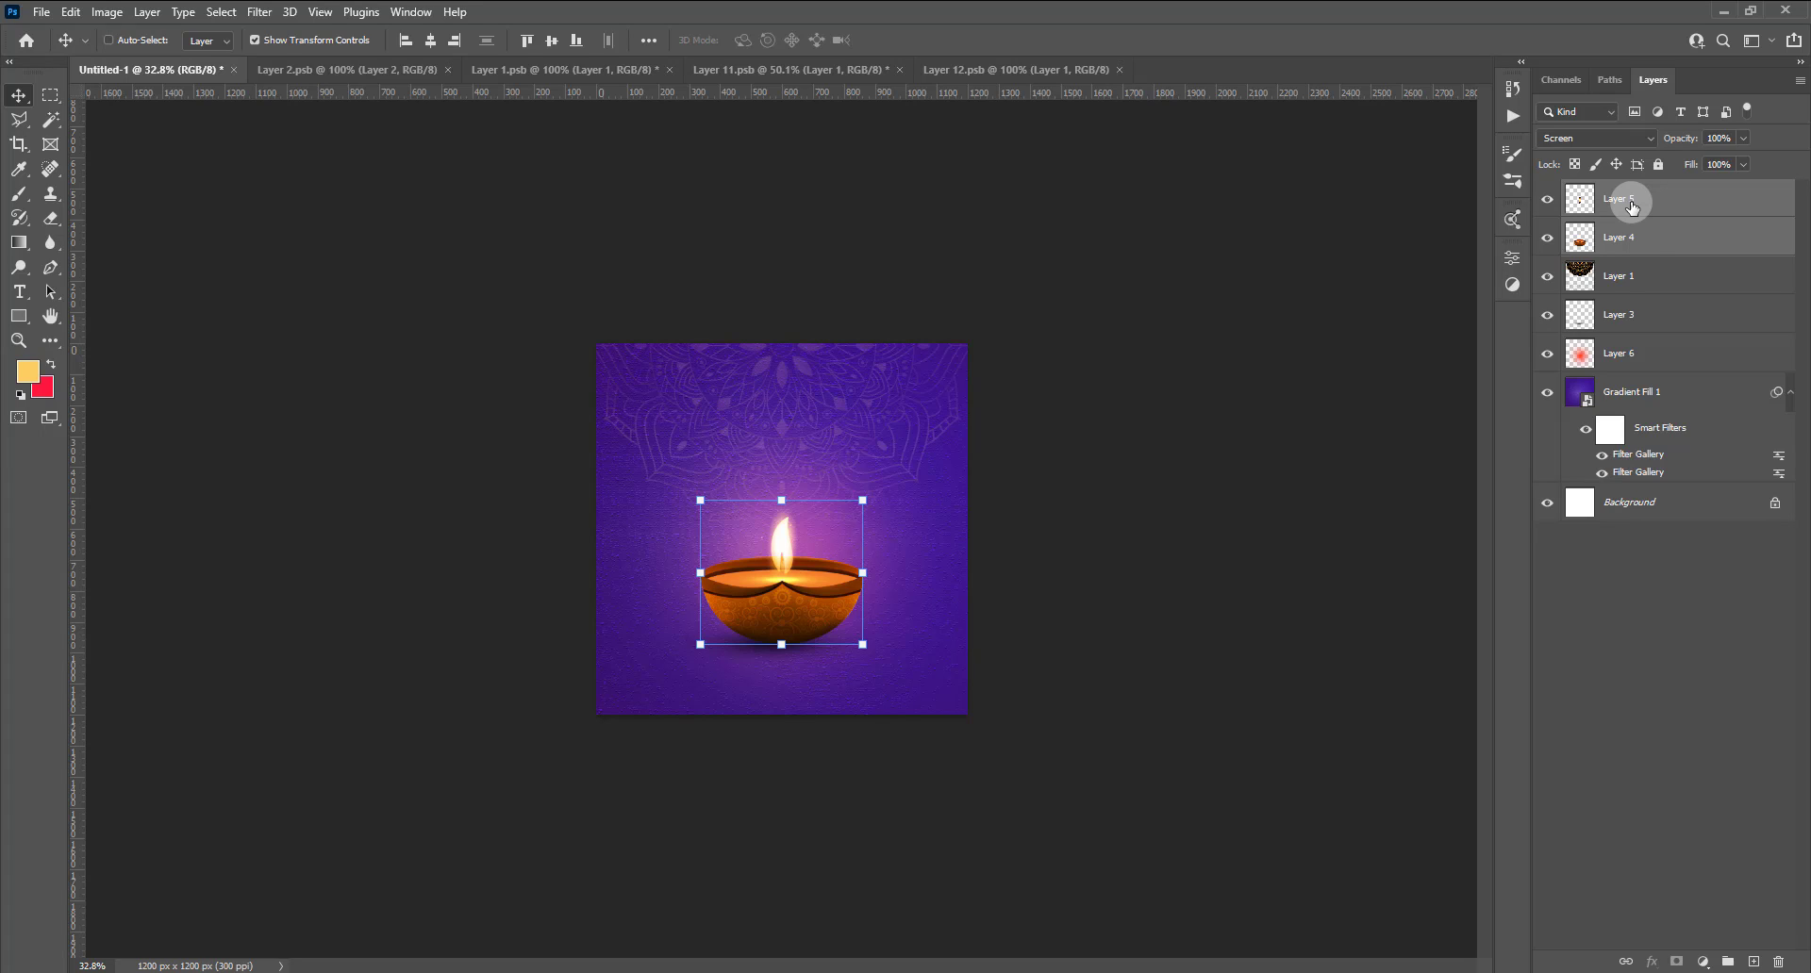
key(ctrl+e)
key(ctrl+z)
click(1658, 216)
shift+click(1652, 236)
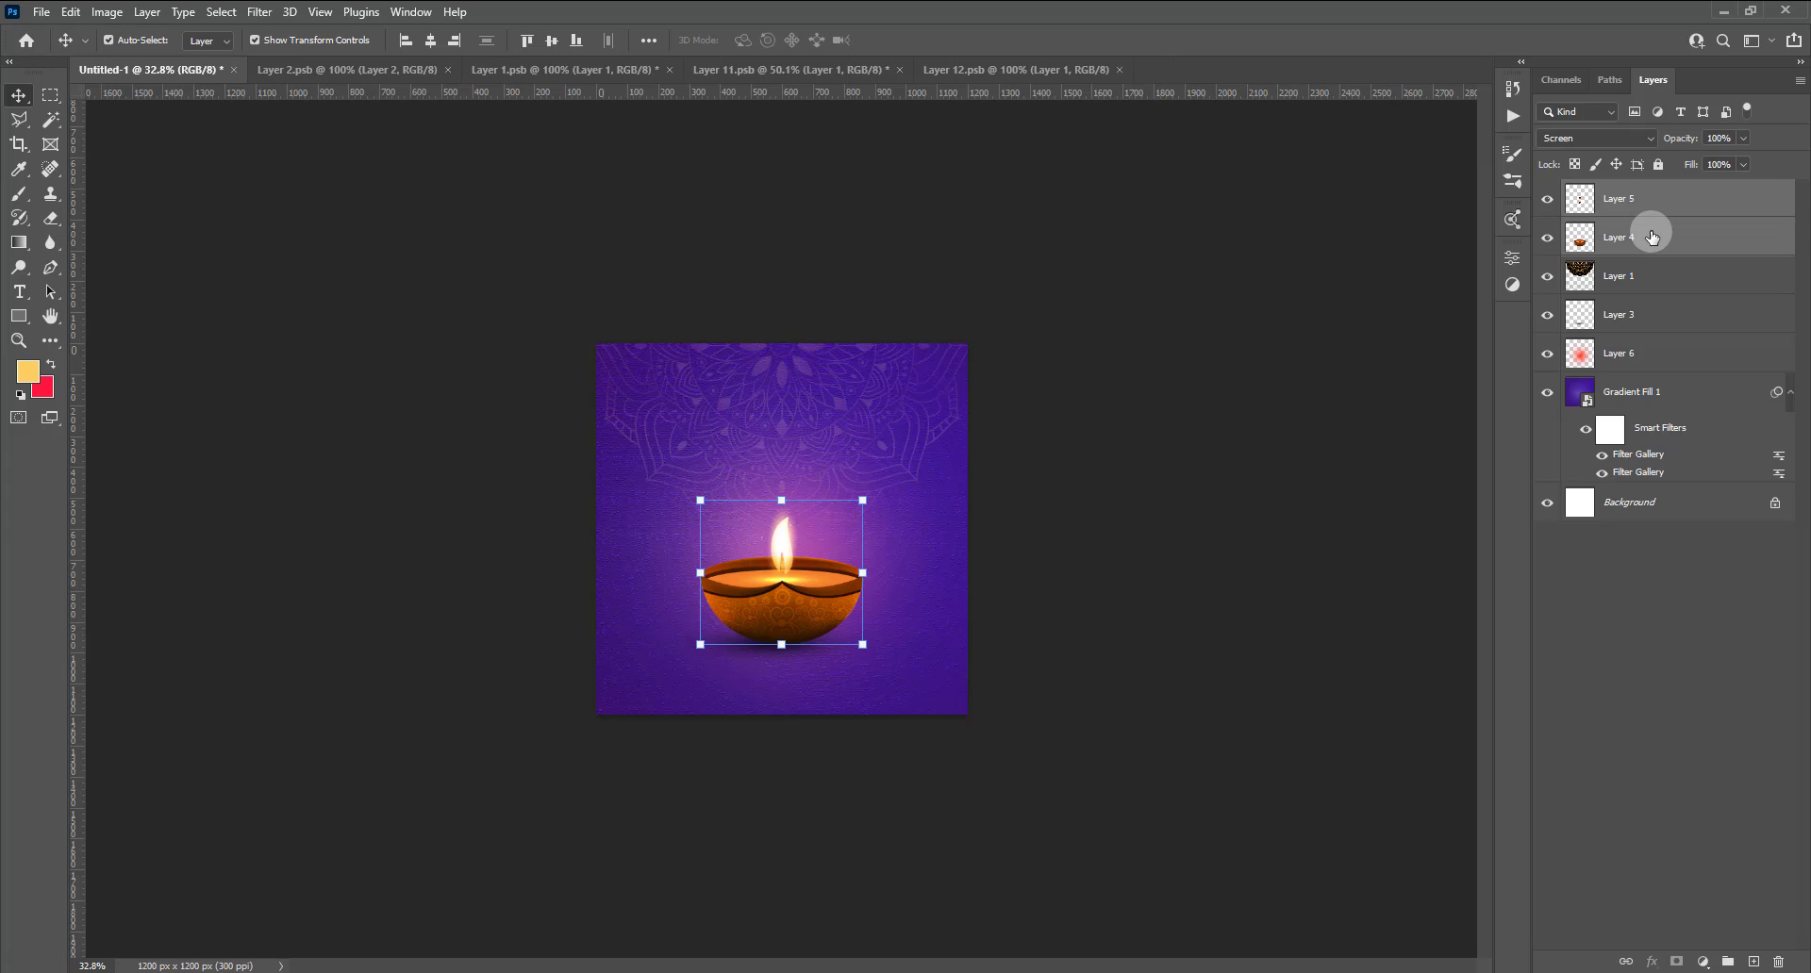
key(ctrl+g)
Try Export As and Convert to Smart Object on Group 1, cancelling both.
right_click(1657, 190)
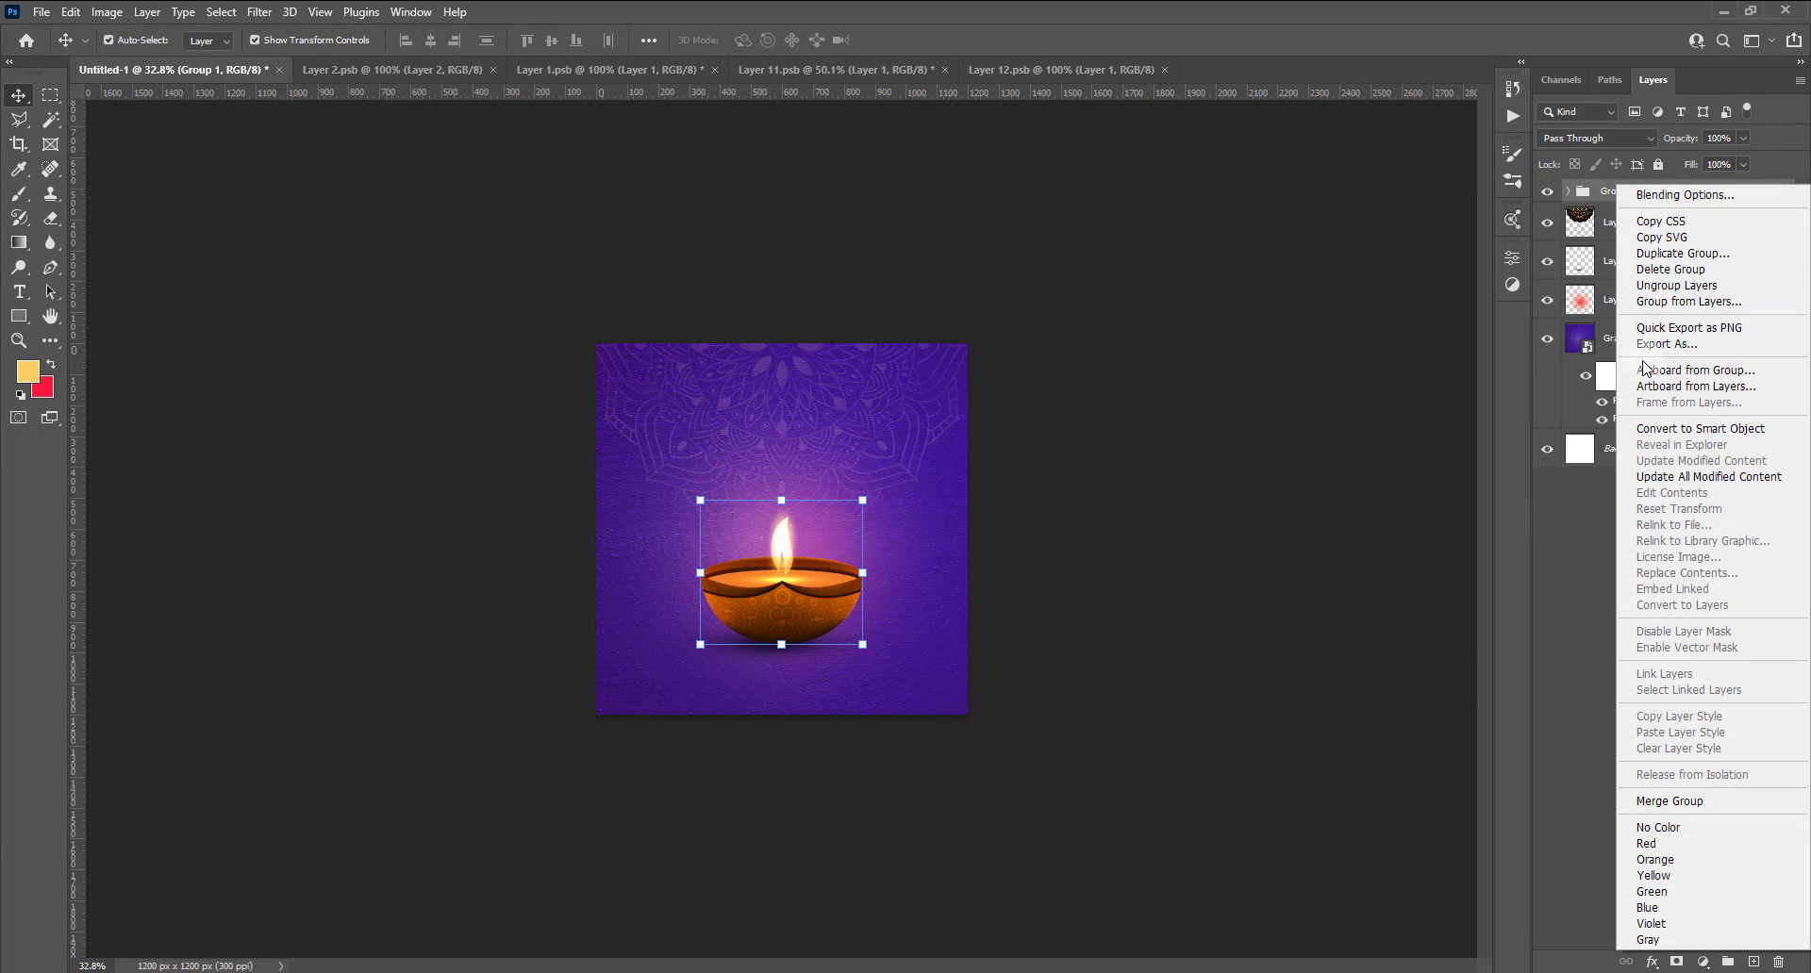
click(1657, 345)
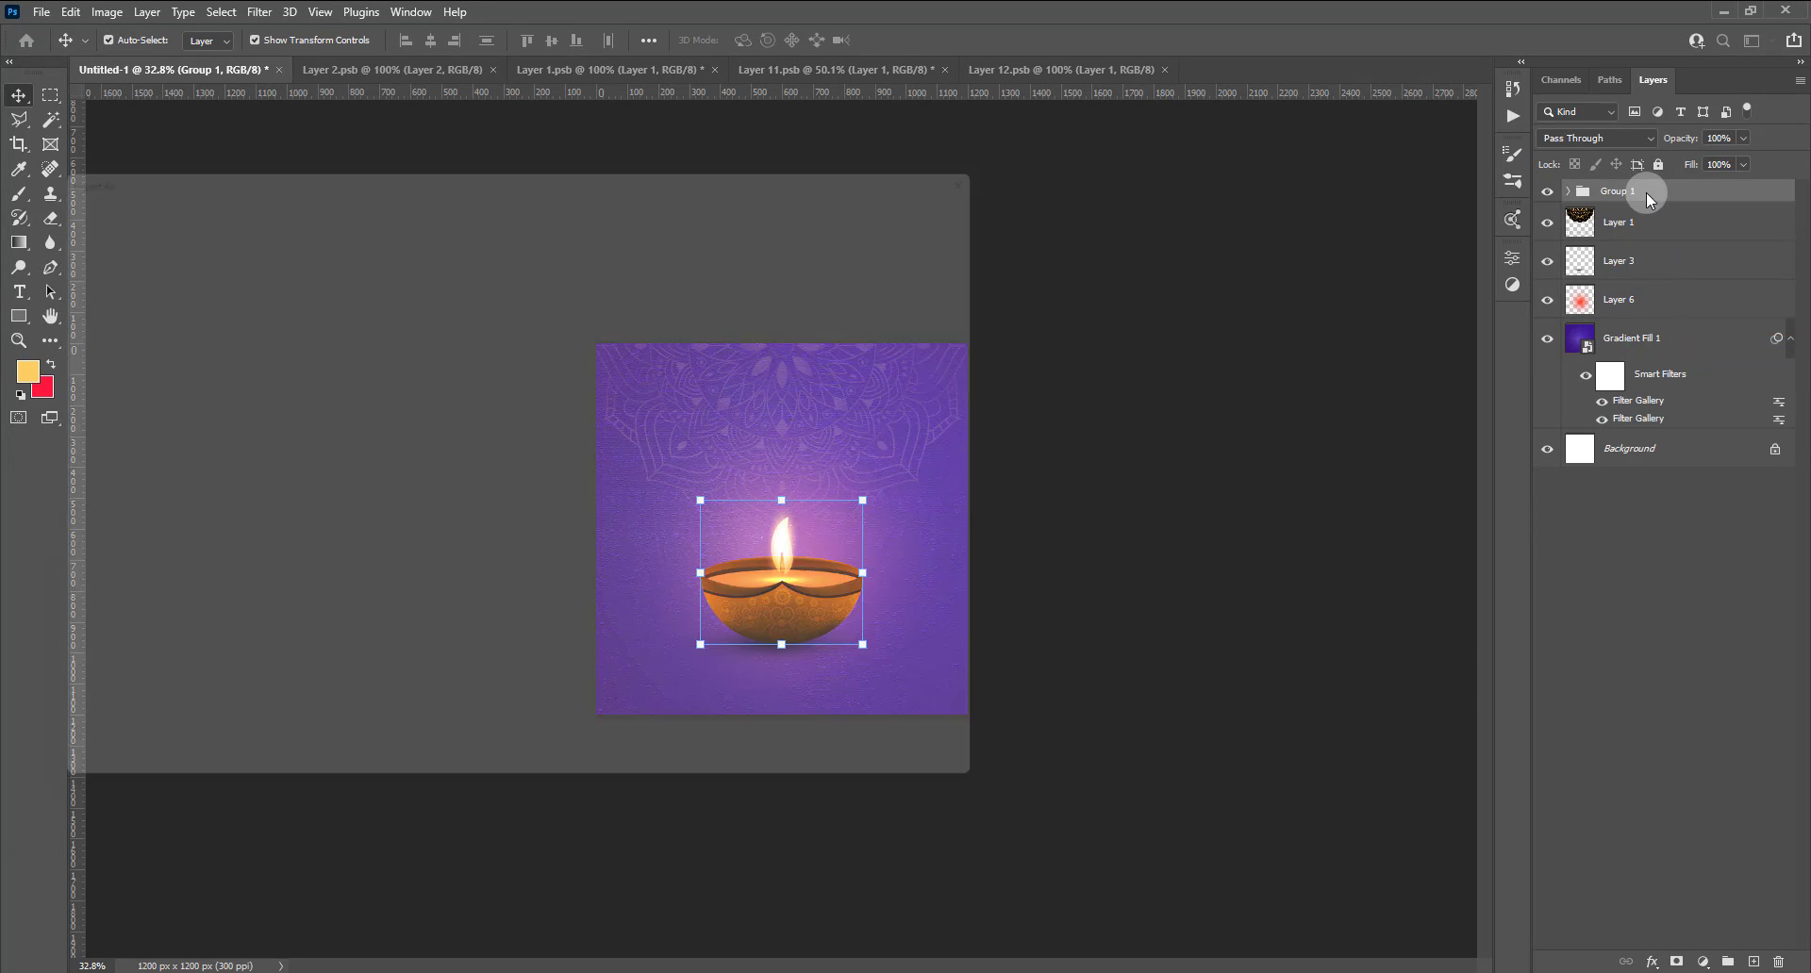
click(922, 796)
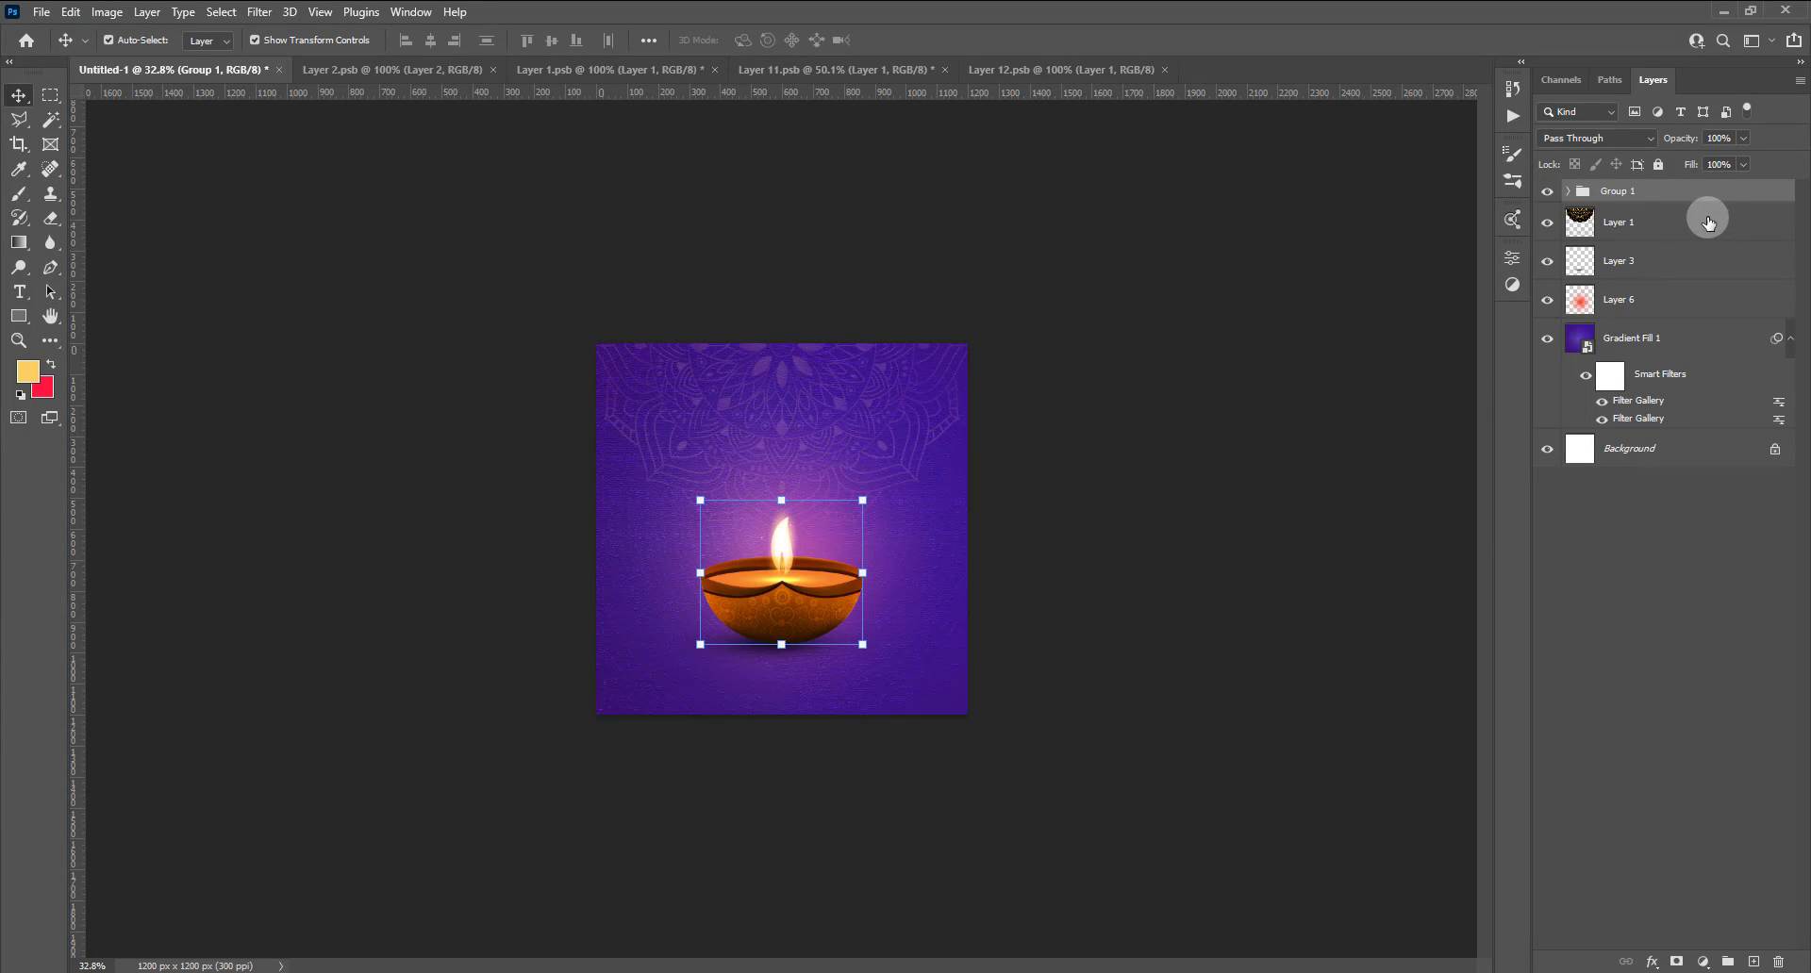
right_click(1660, 191)
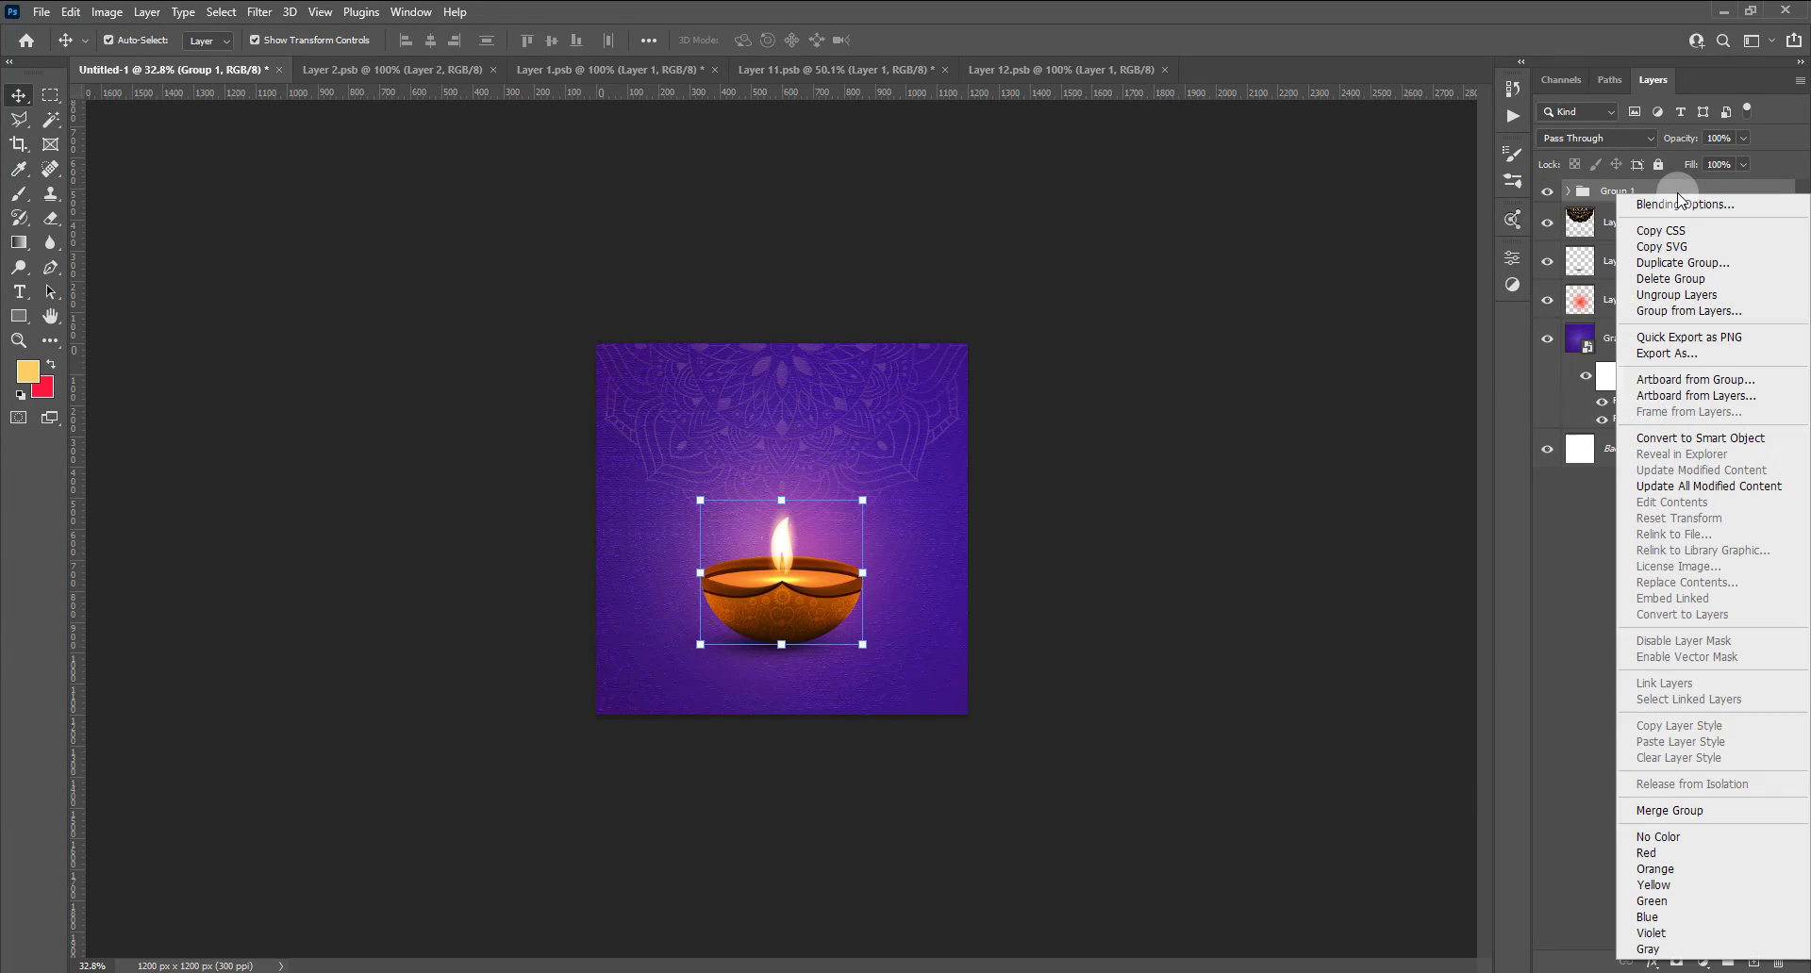
click(1688, 438)
scroll(1007, 577, up, 2)
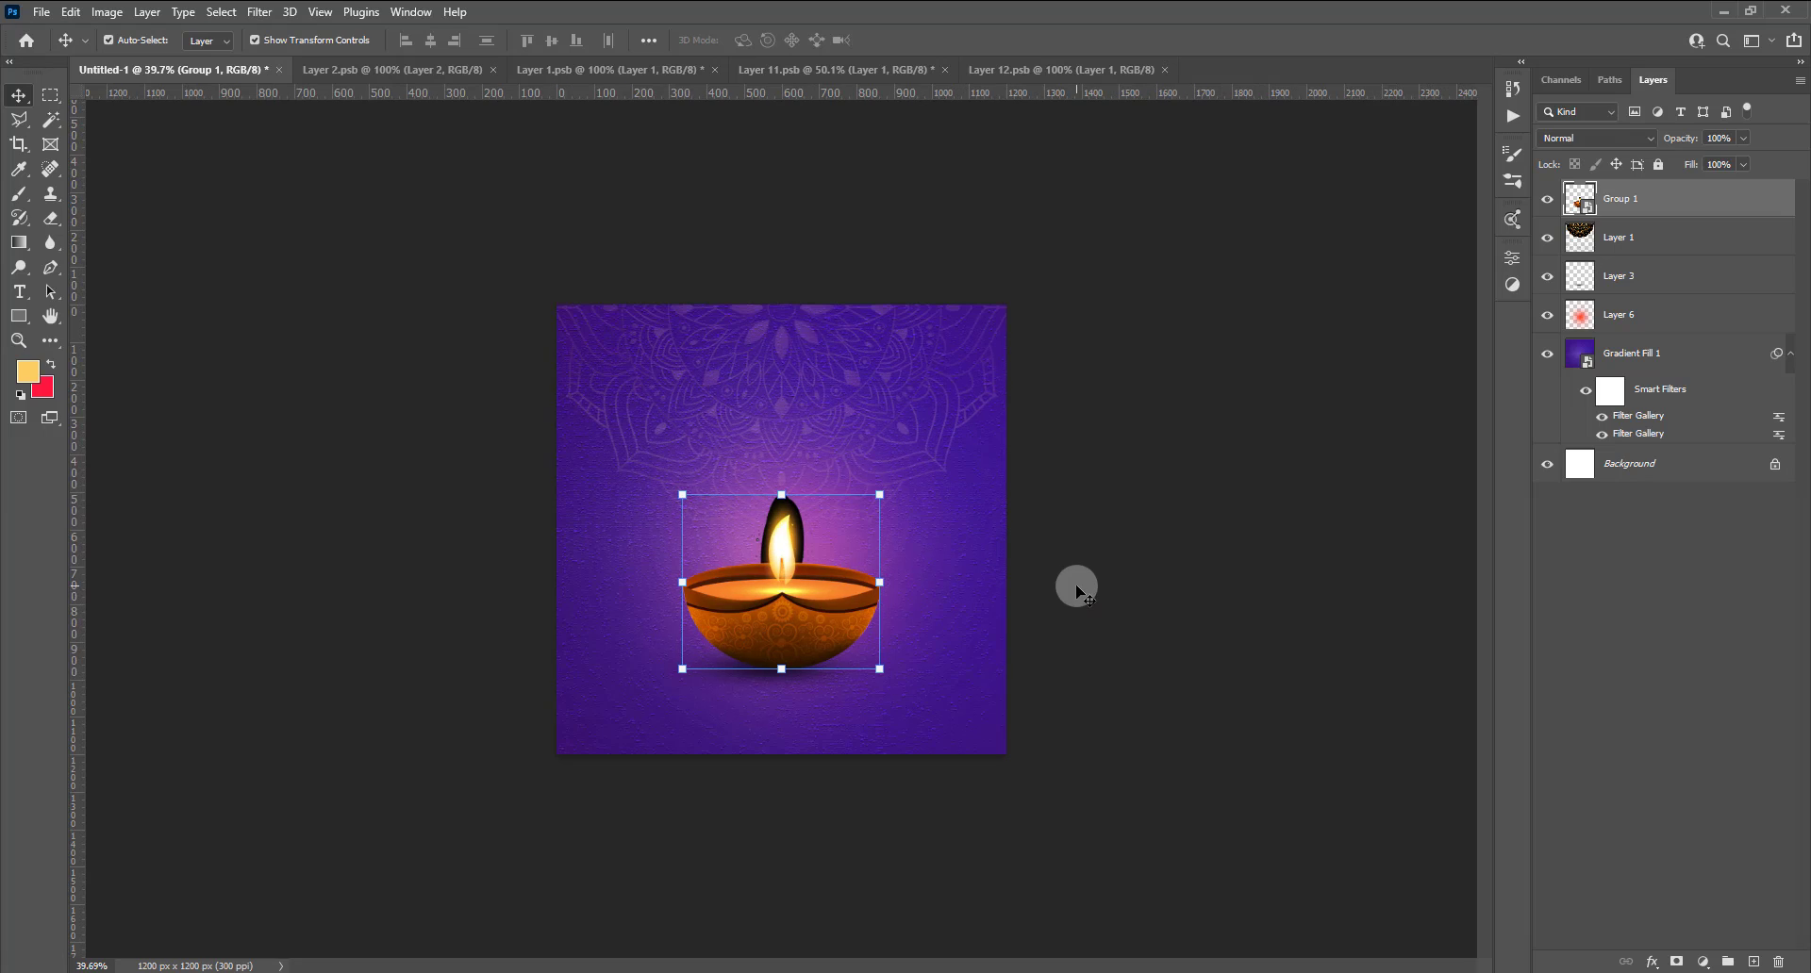
key(ctrl+z)
ctrl+click(1066, 615)
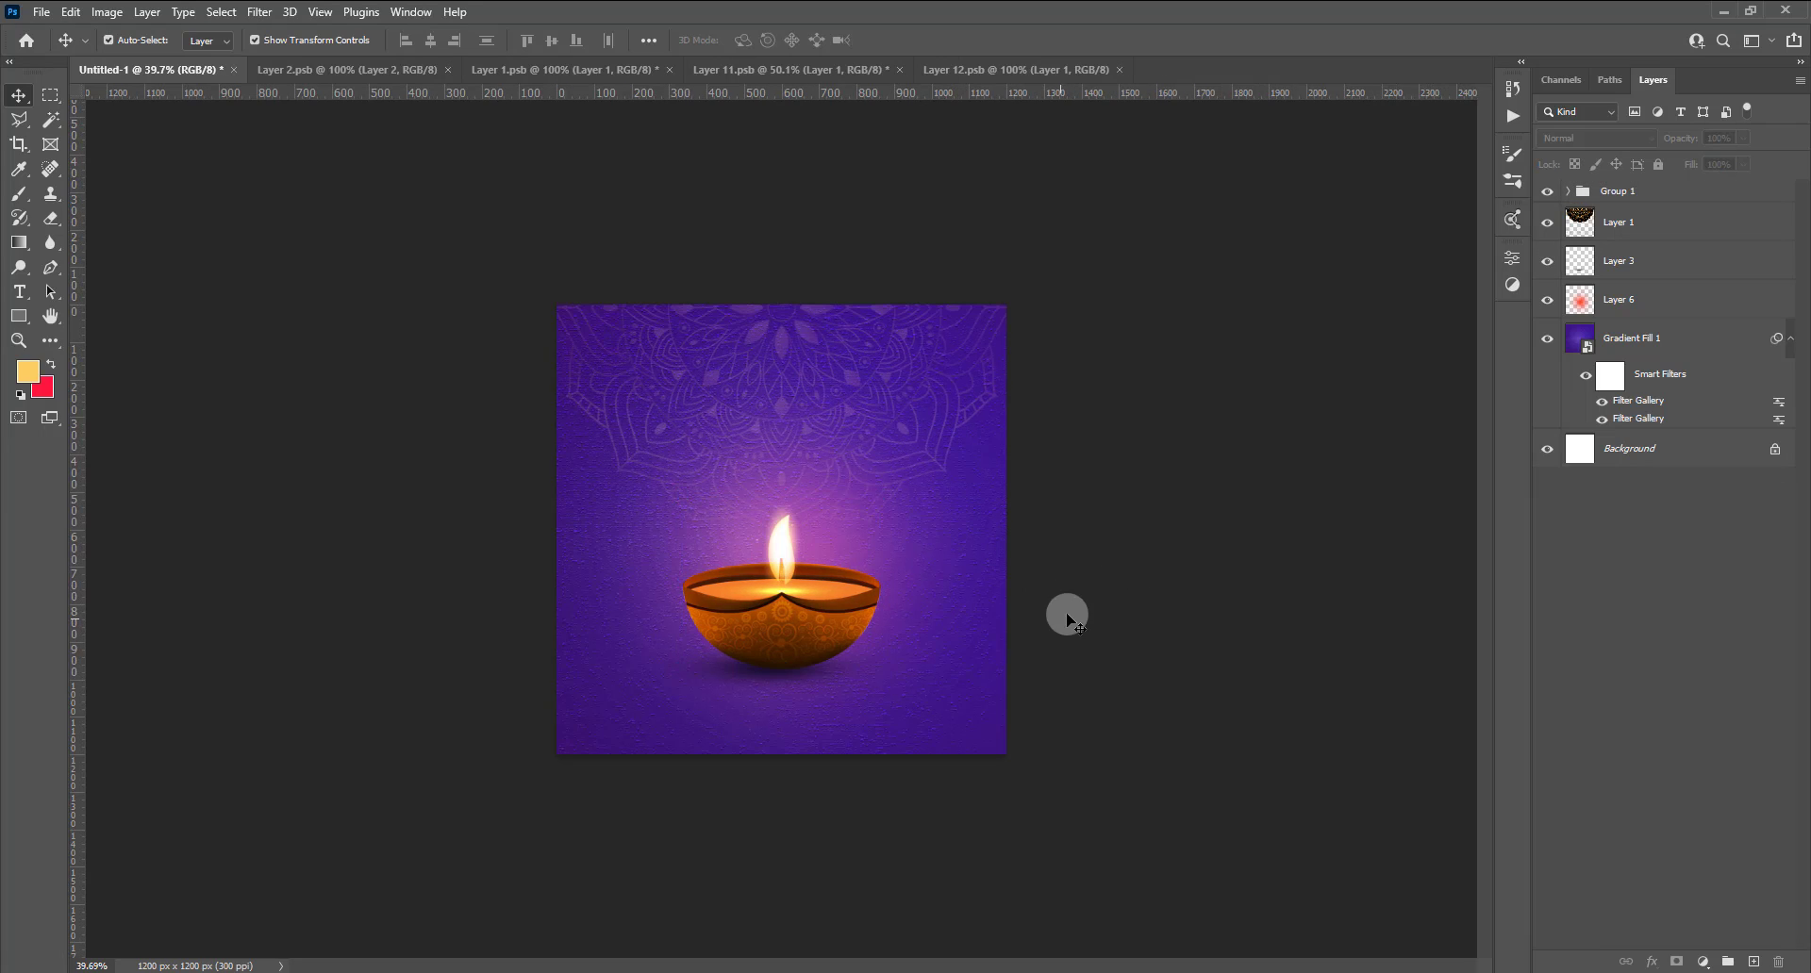
Duplicate Group 1, scale the copy to about 65% on the right, and place it behind.
click(1615, 192)
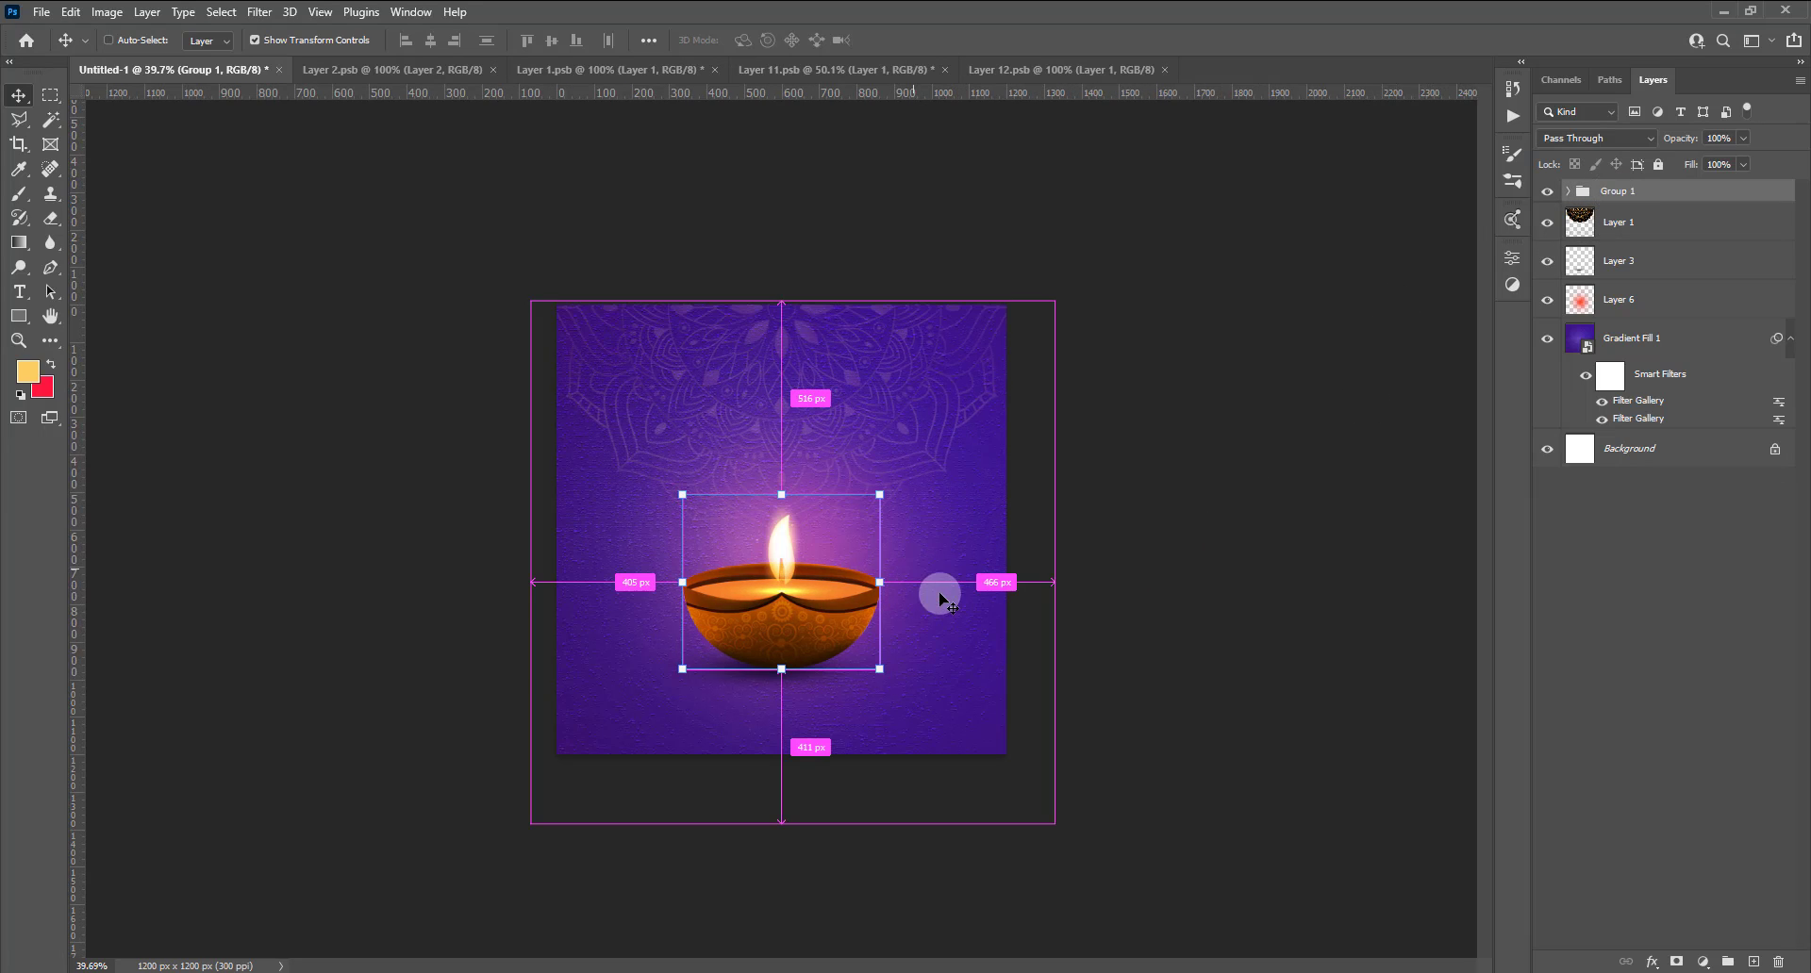
alt+click(856, 676)
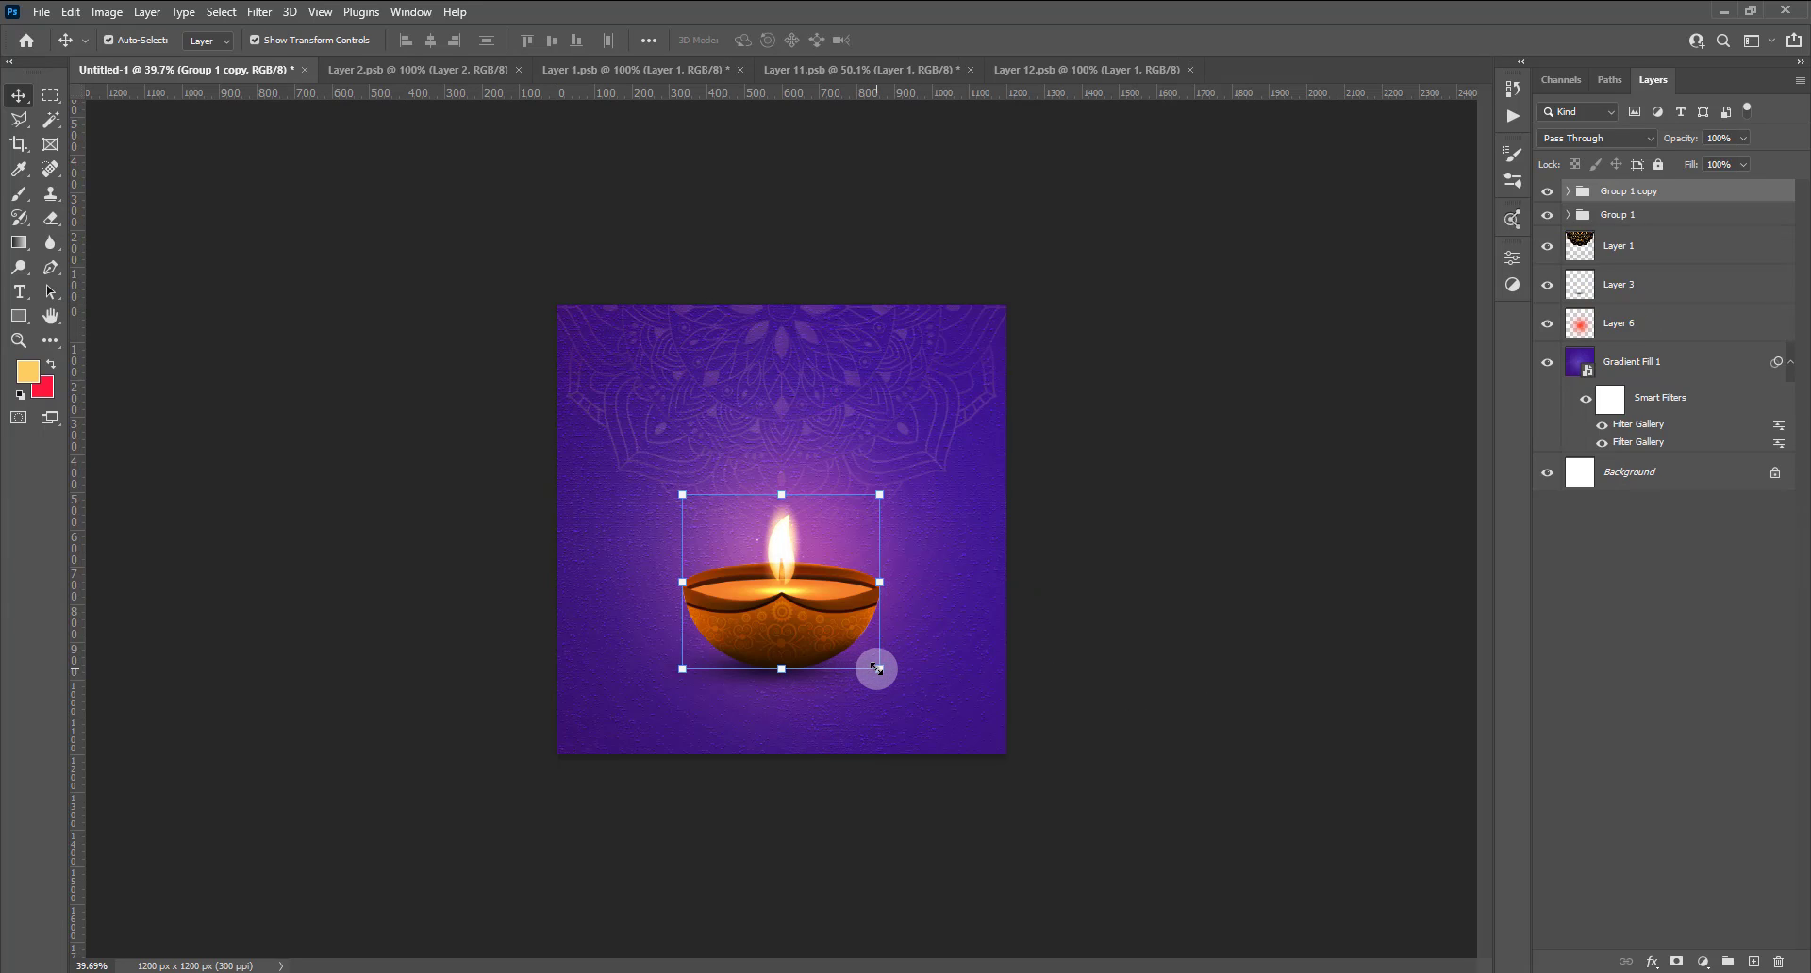
click(879, 669)
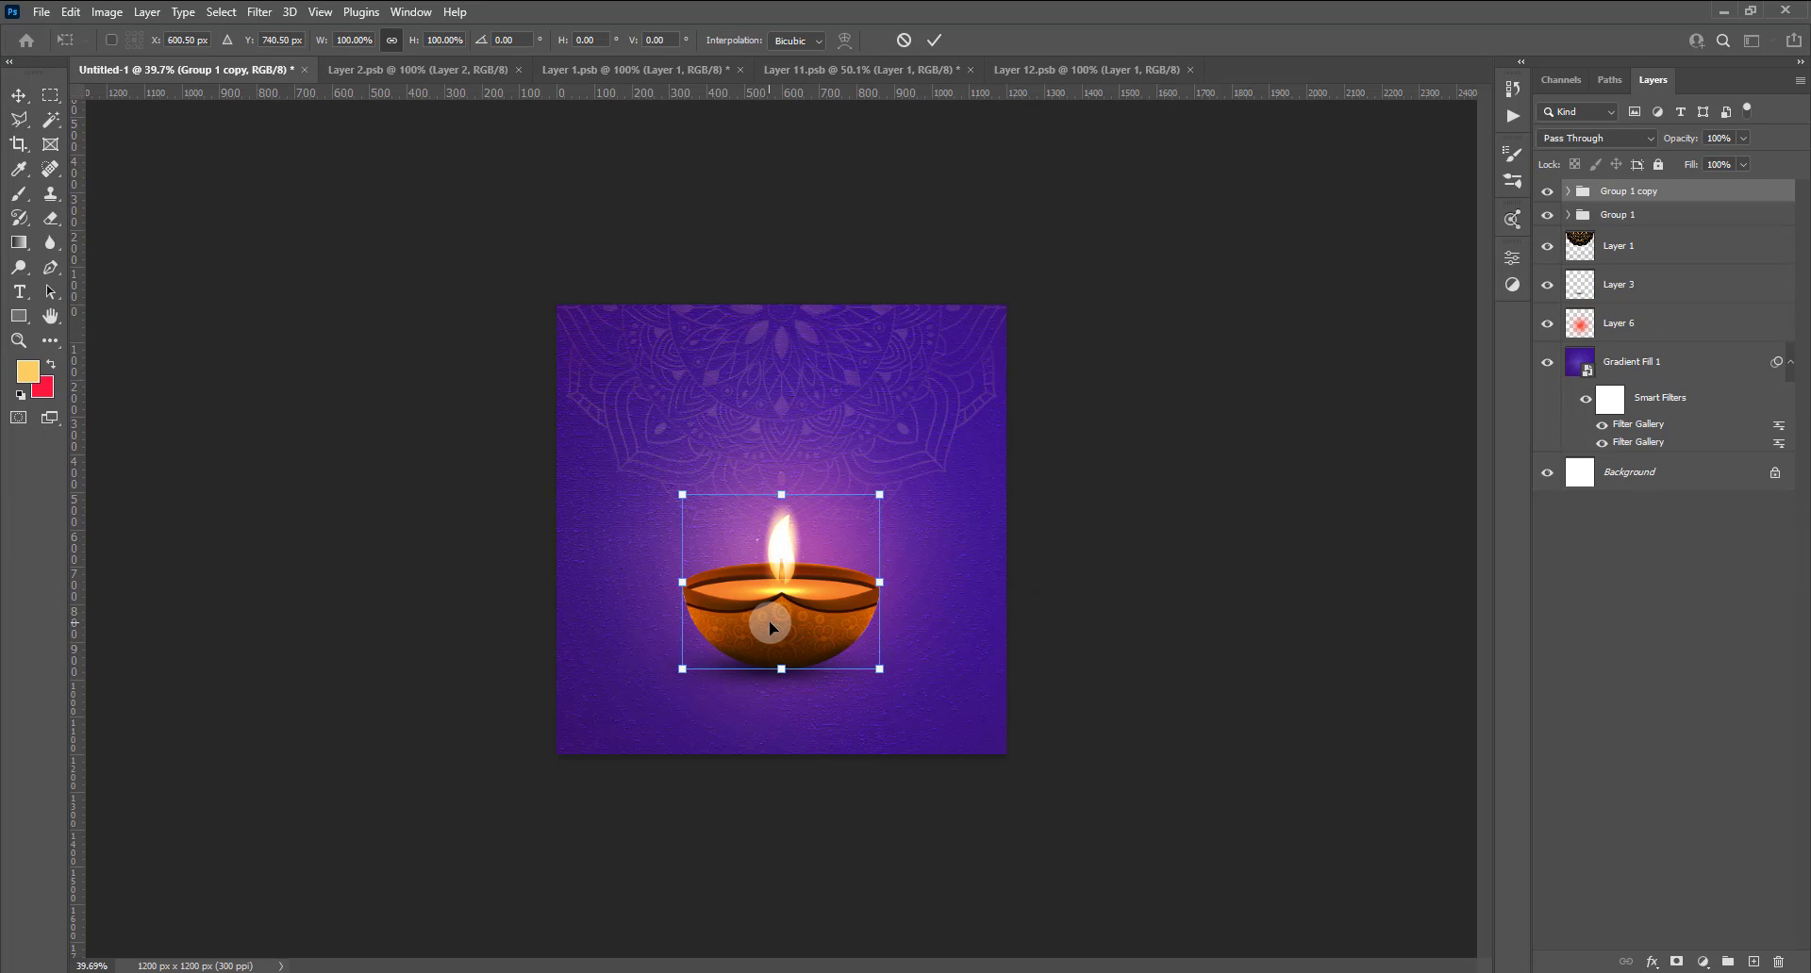
drag(787, 627, 887, 624)
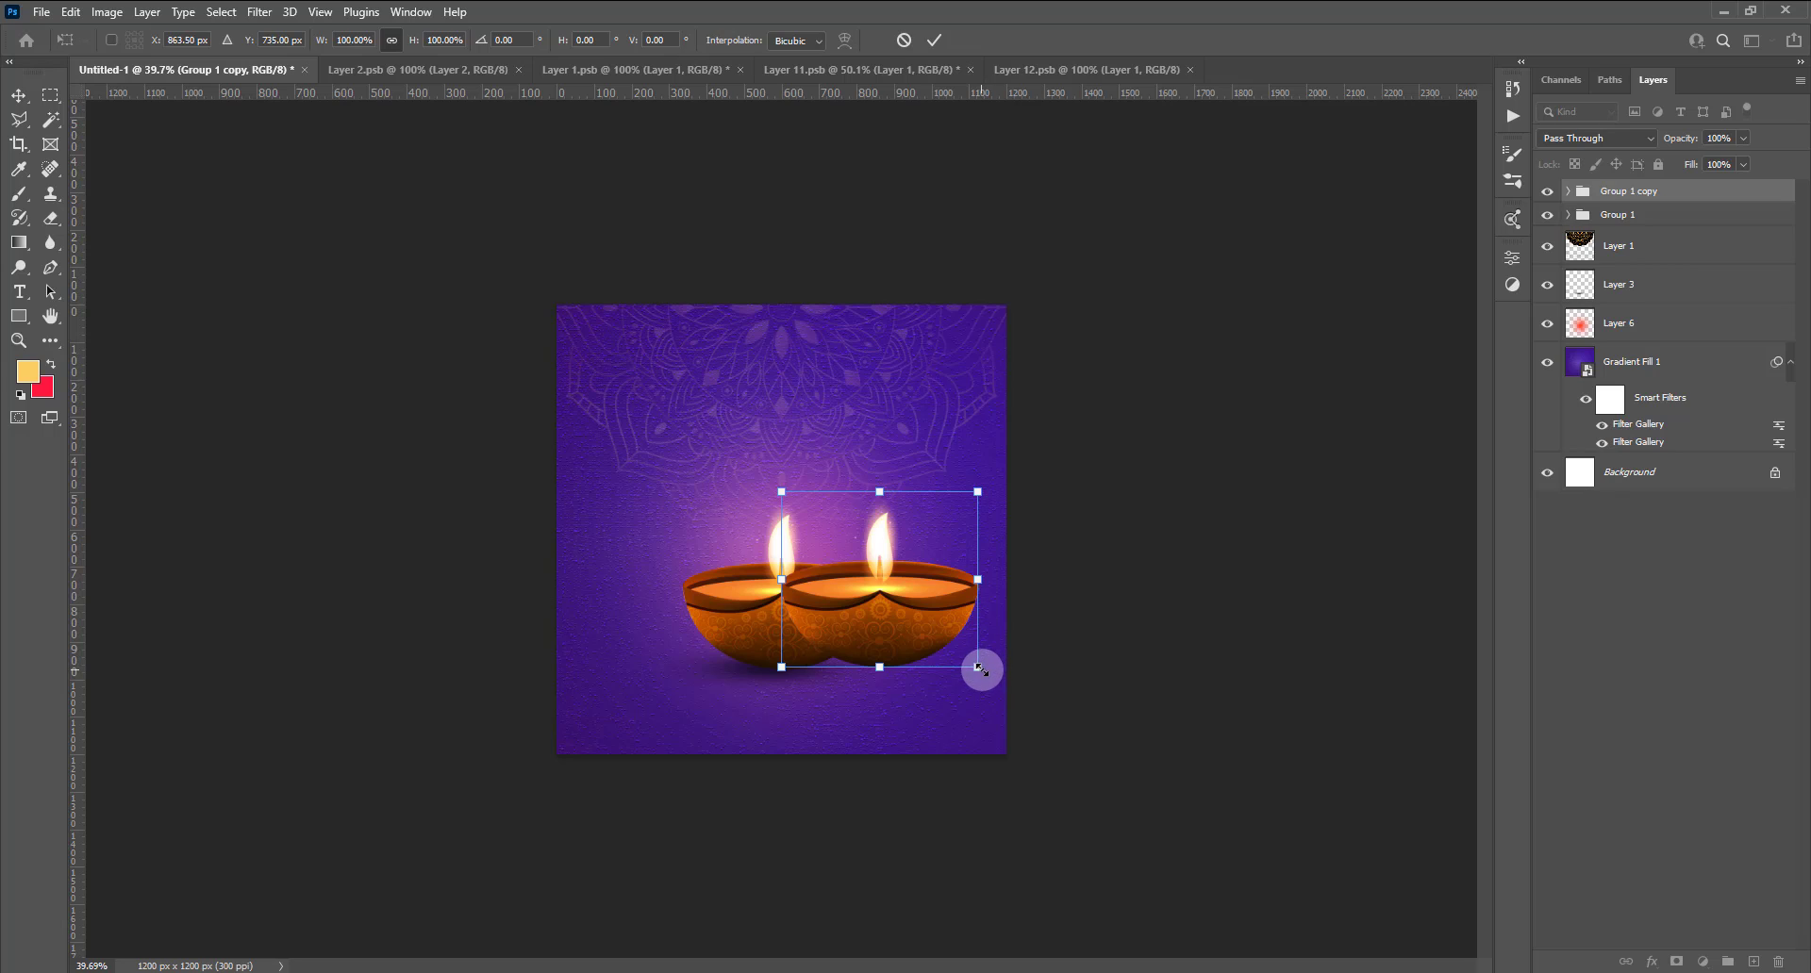
drag(978, 671, 904, 601)
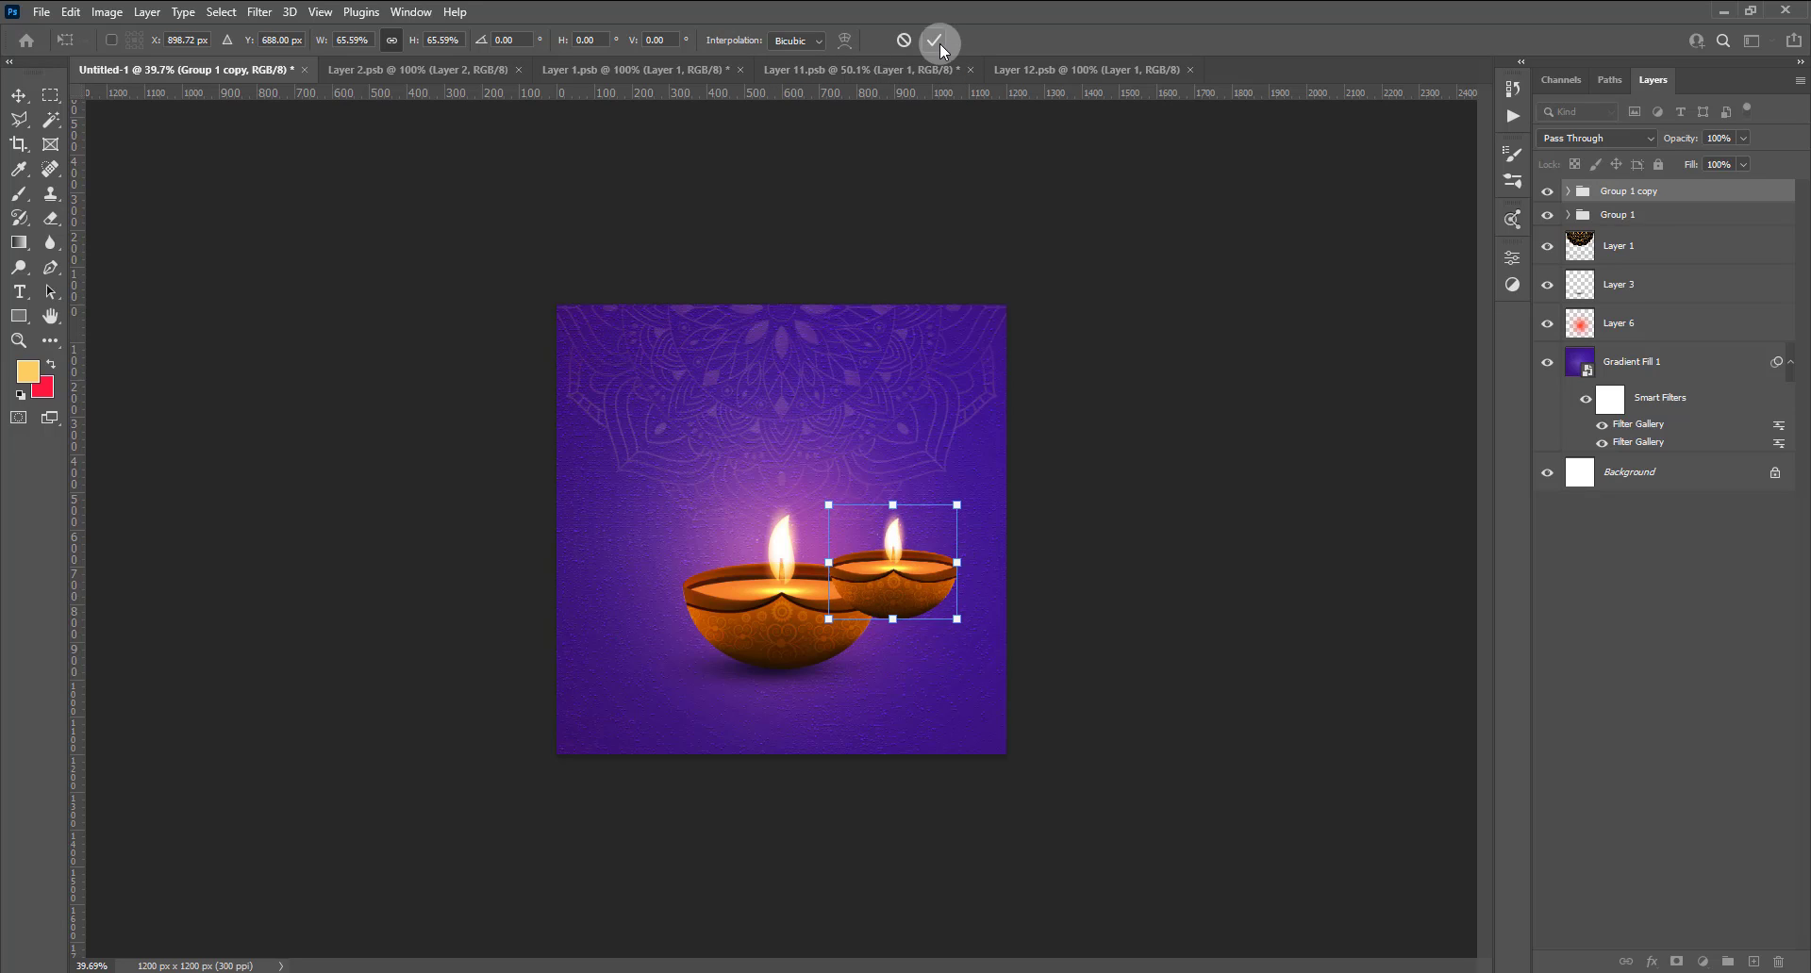
click(936, 41)
click(1604, 189)
mouse_move(1624, 206)
mouse_down()
mouse_move(1603, 339)
mouse_move(1641, 292)
mouse_up()
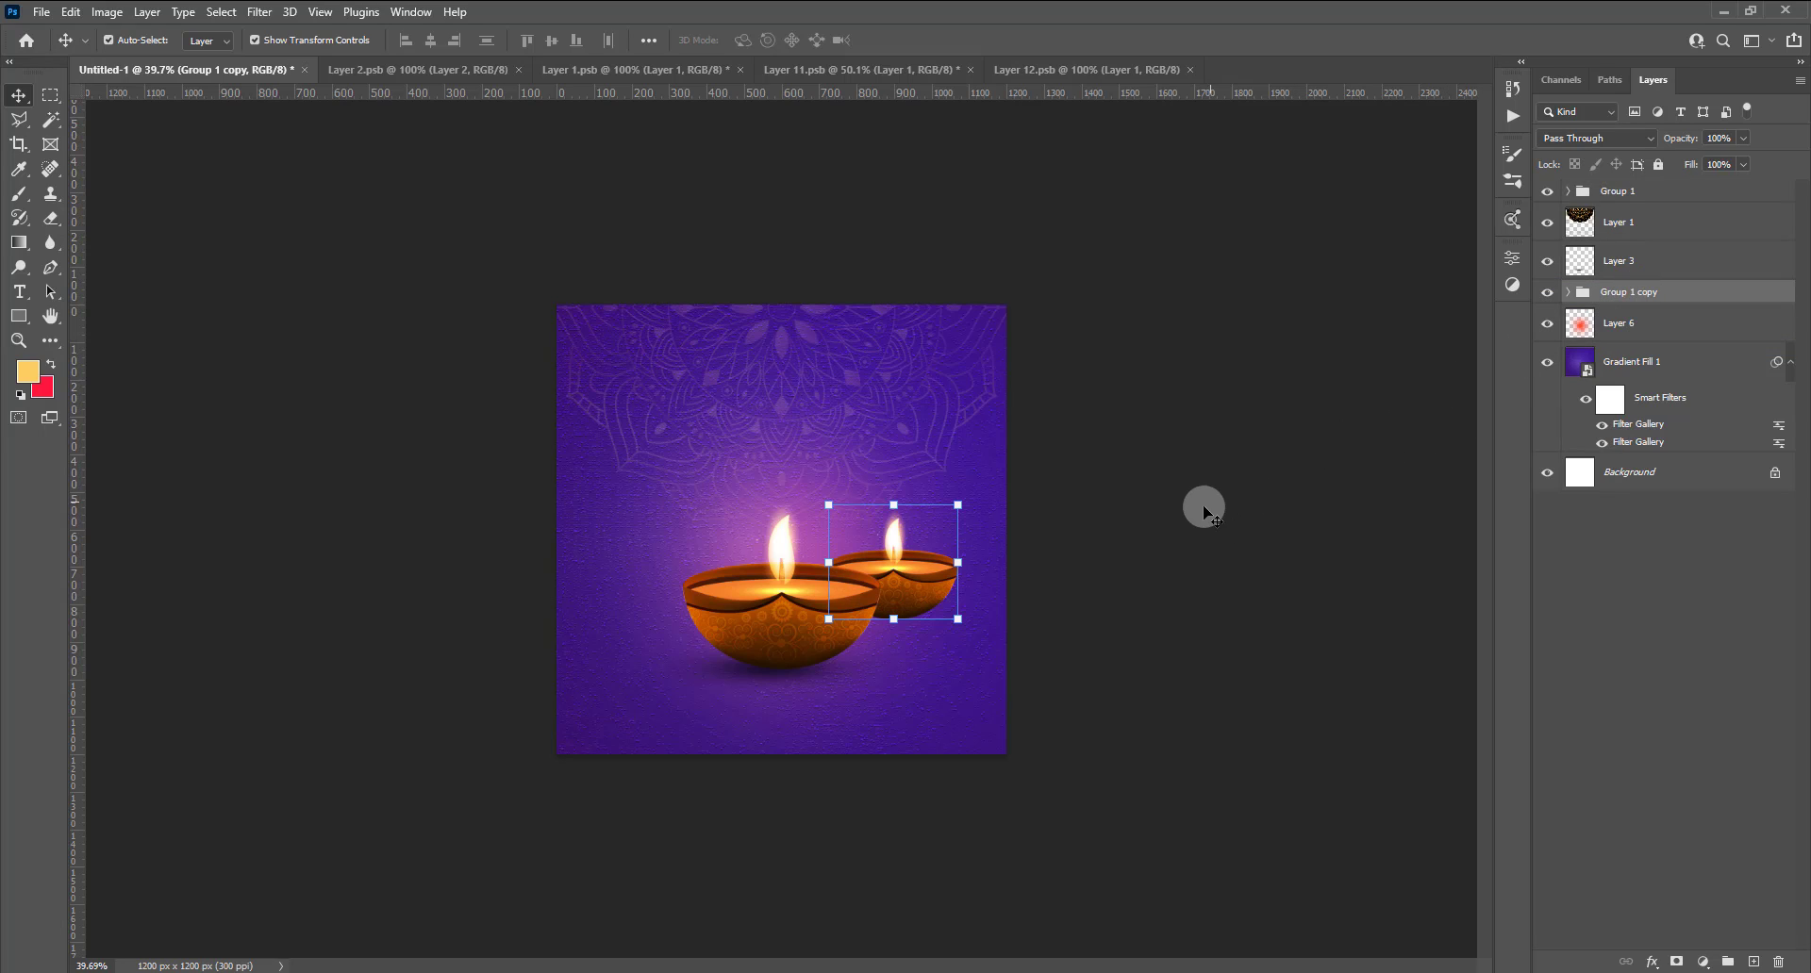
Duplicate the small lamp and move the second copy to the left side.
key(ctrl+plus)
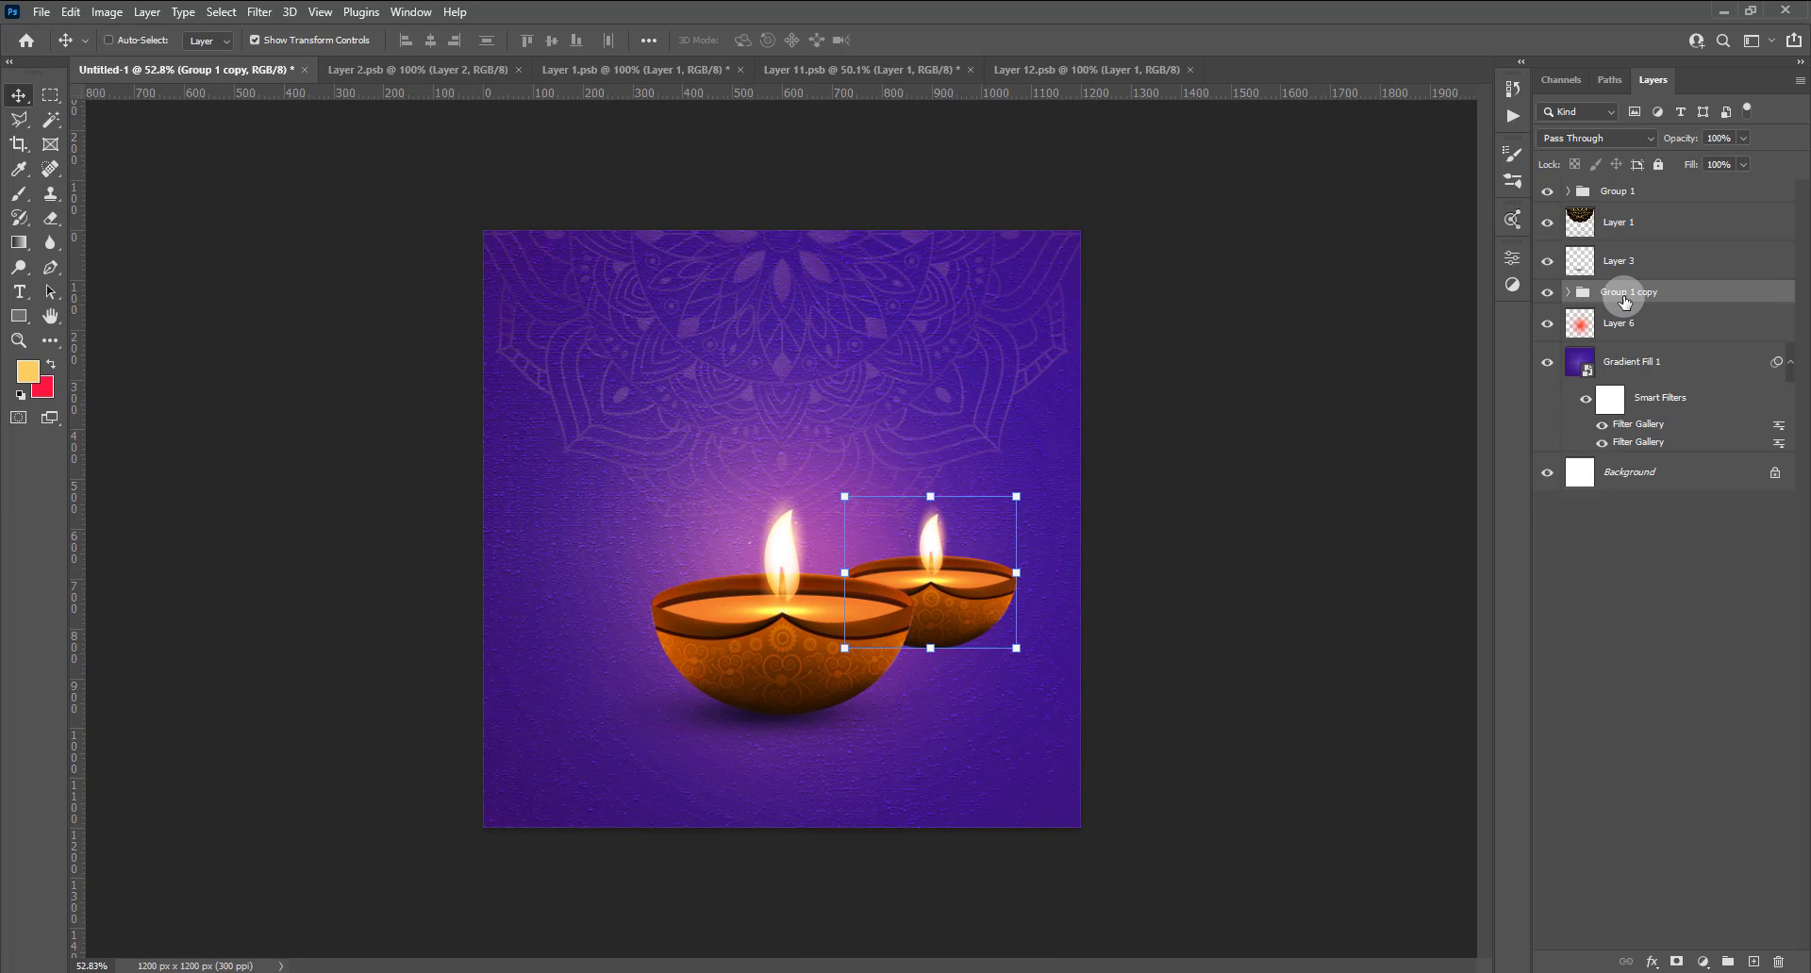
alt+click(1241, 469)
key(ctrl+t)
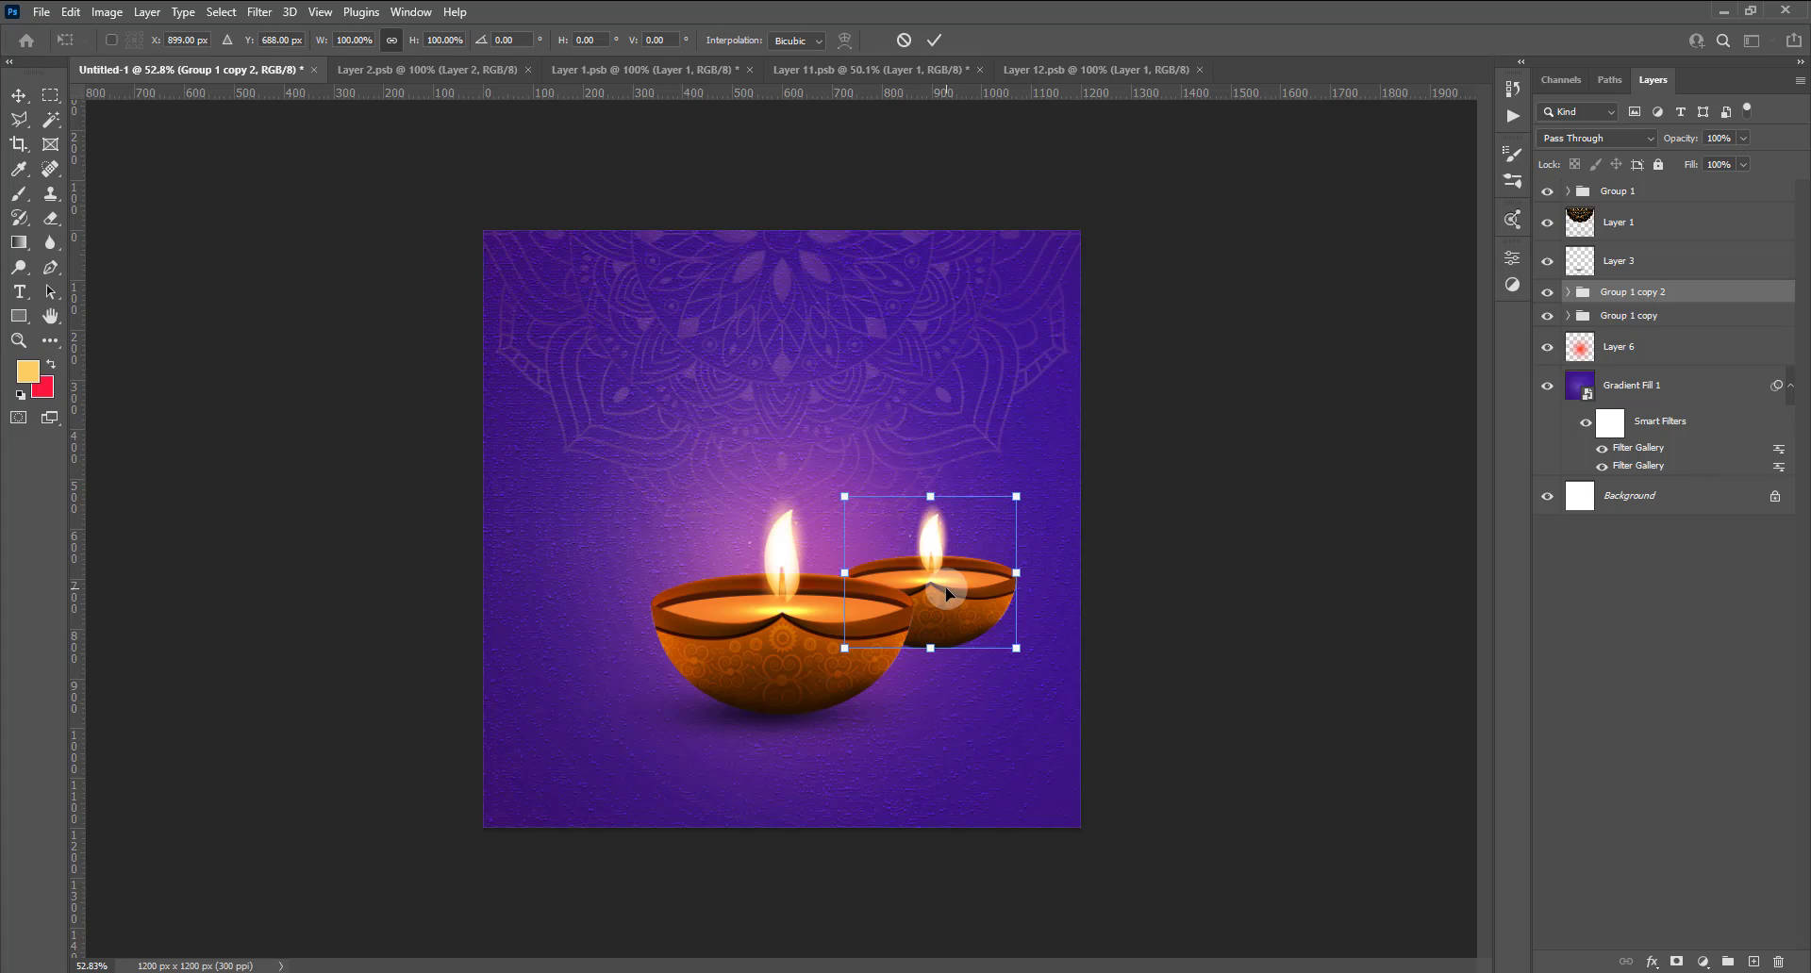
mouse_move(945, 604)
mouse_down()
mouse_move(618, 620)
mouse_move(642, 621)
mouse_up()
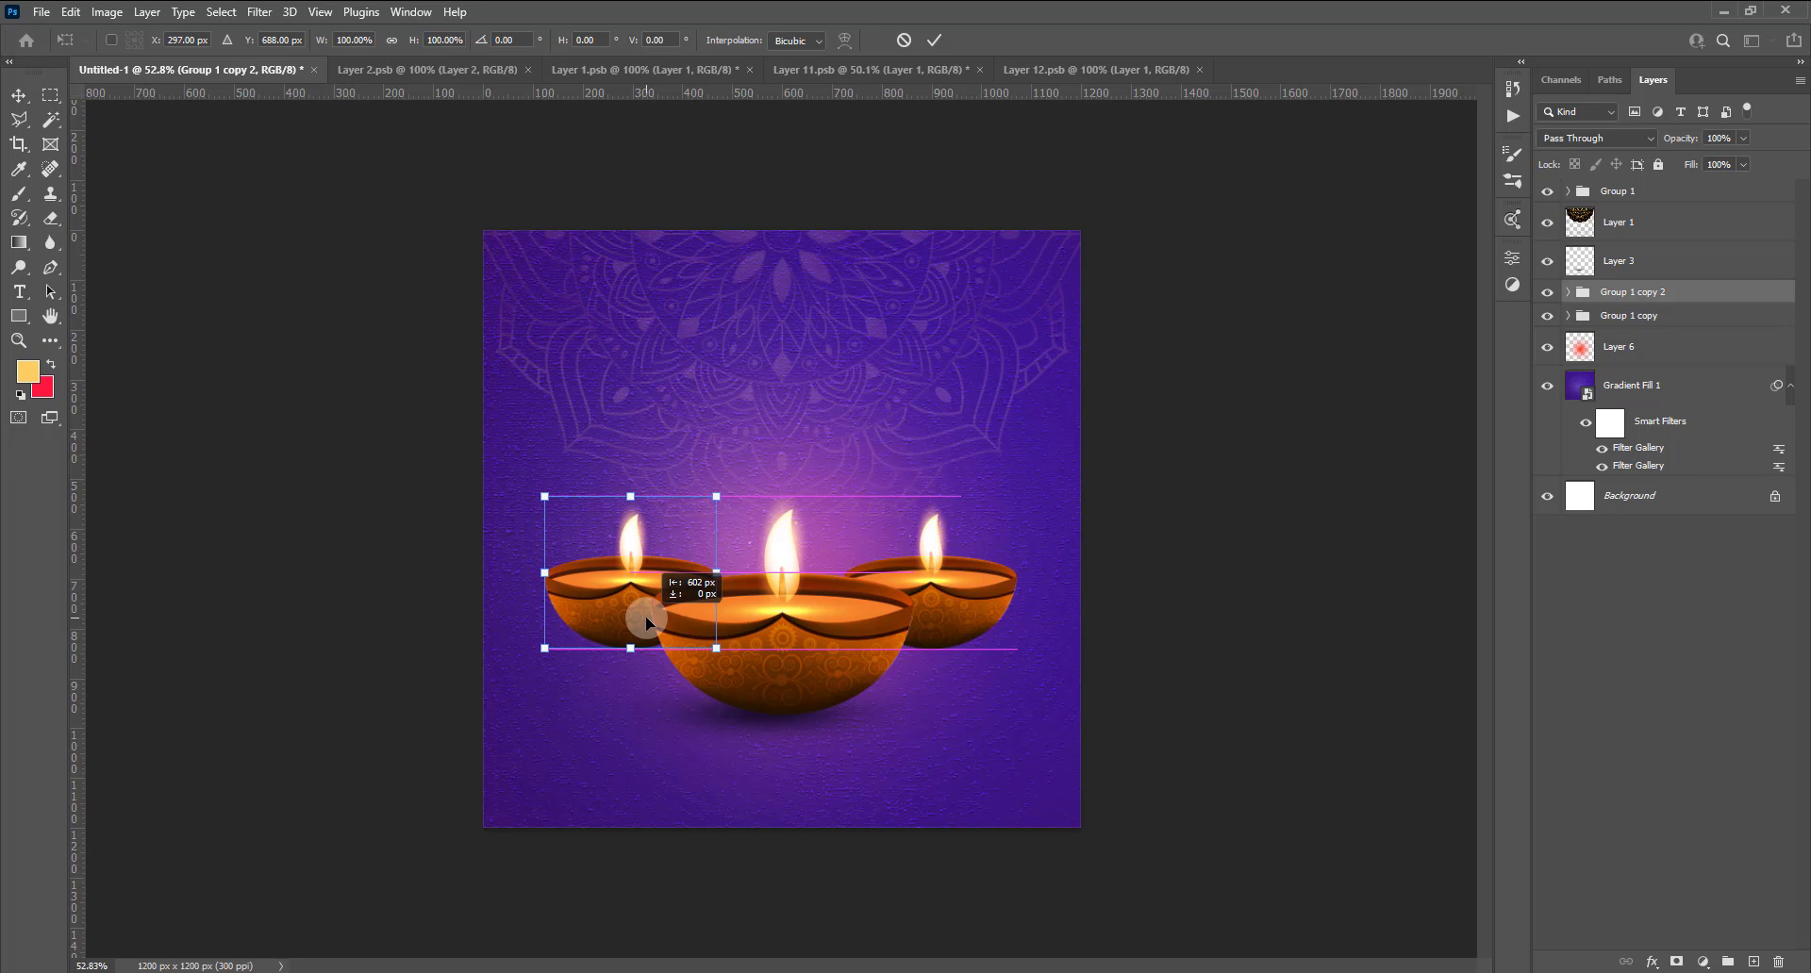
scroll(767, 626, down, 2)
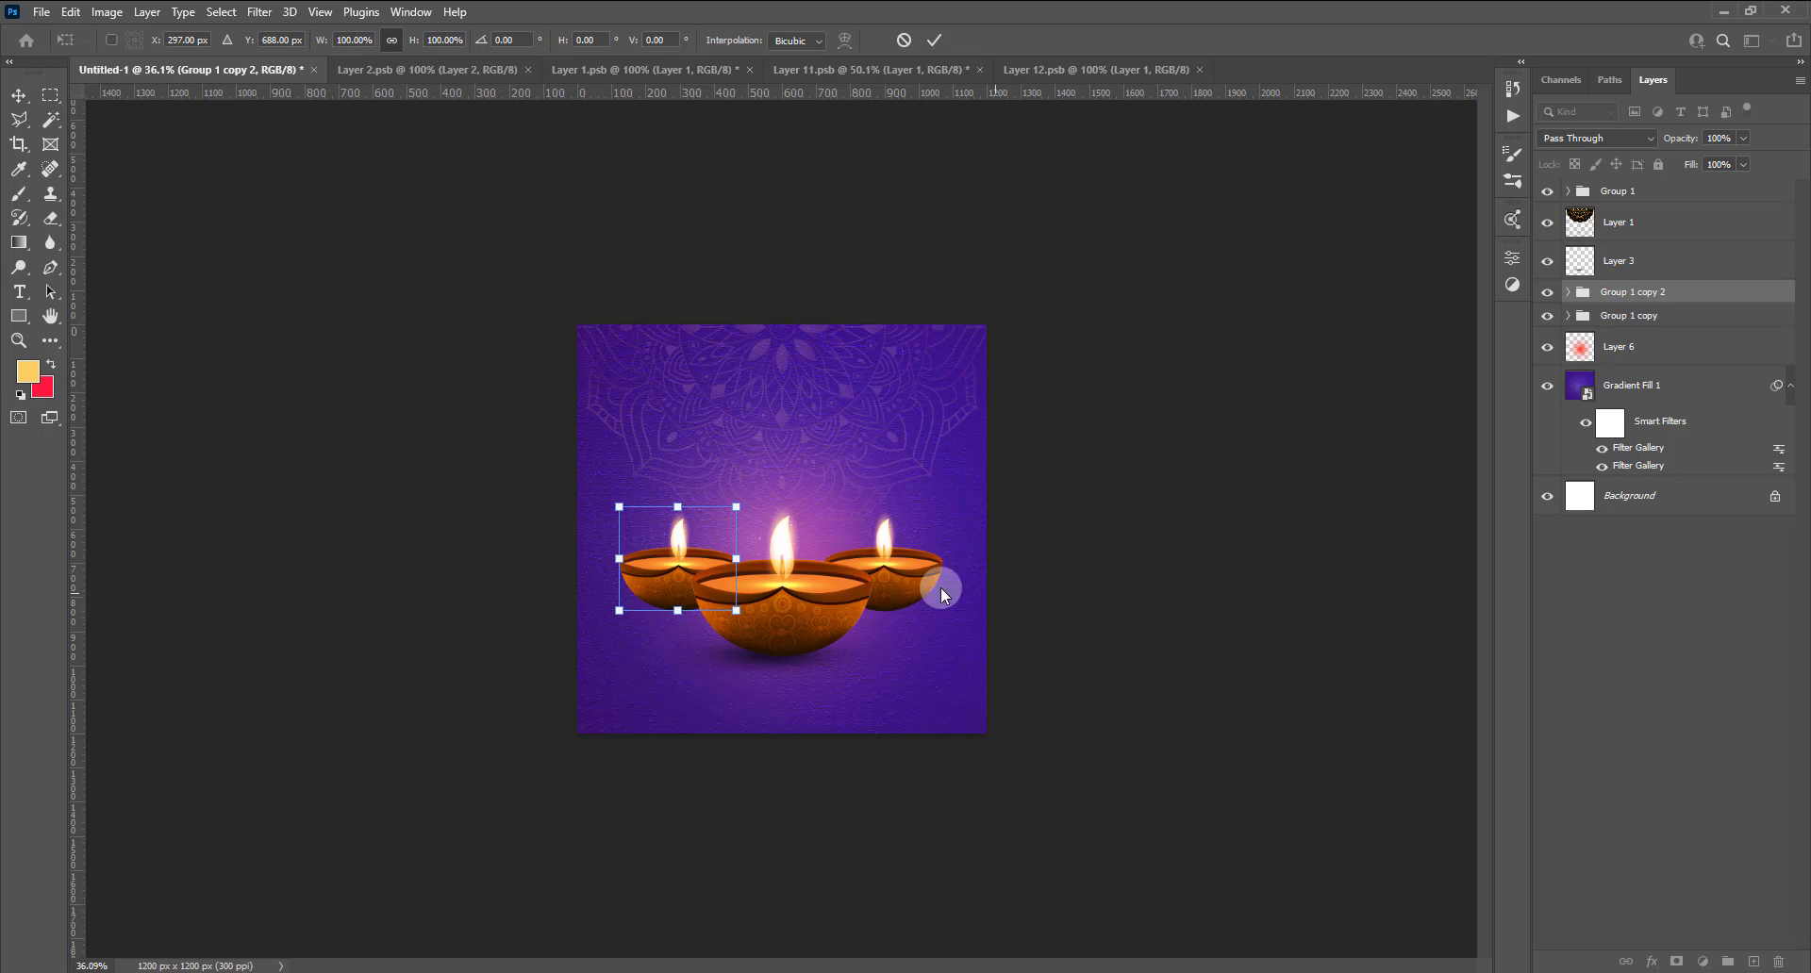
click(933, 40)
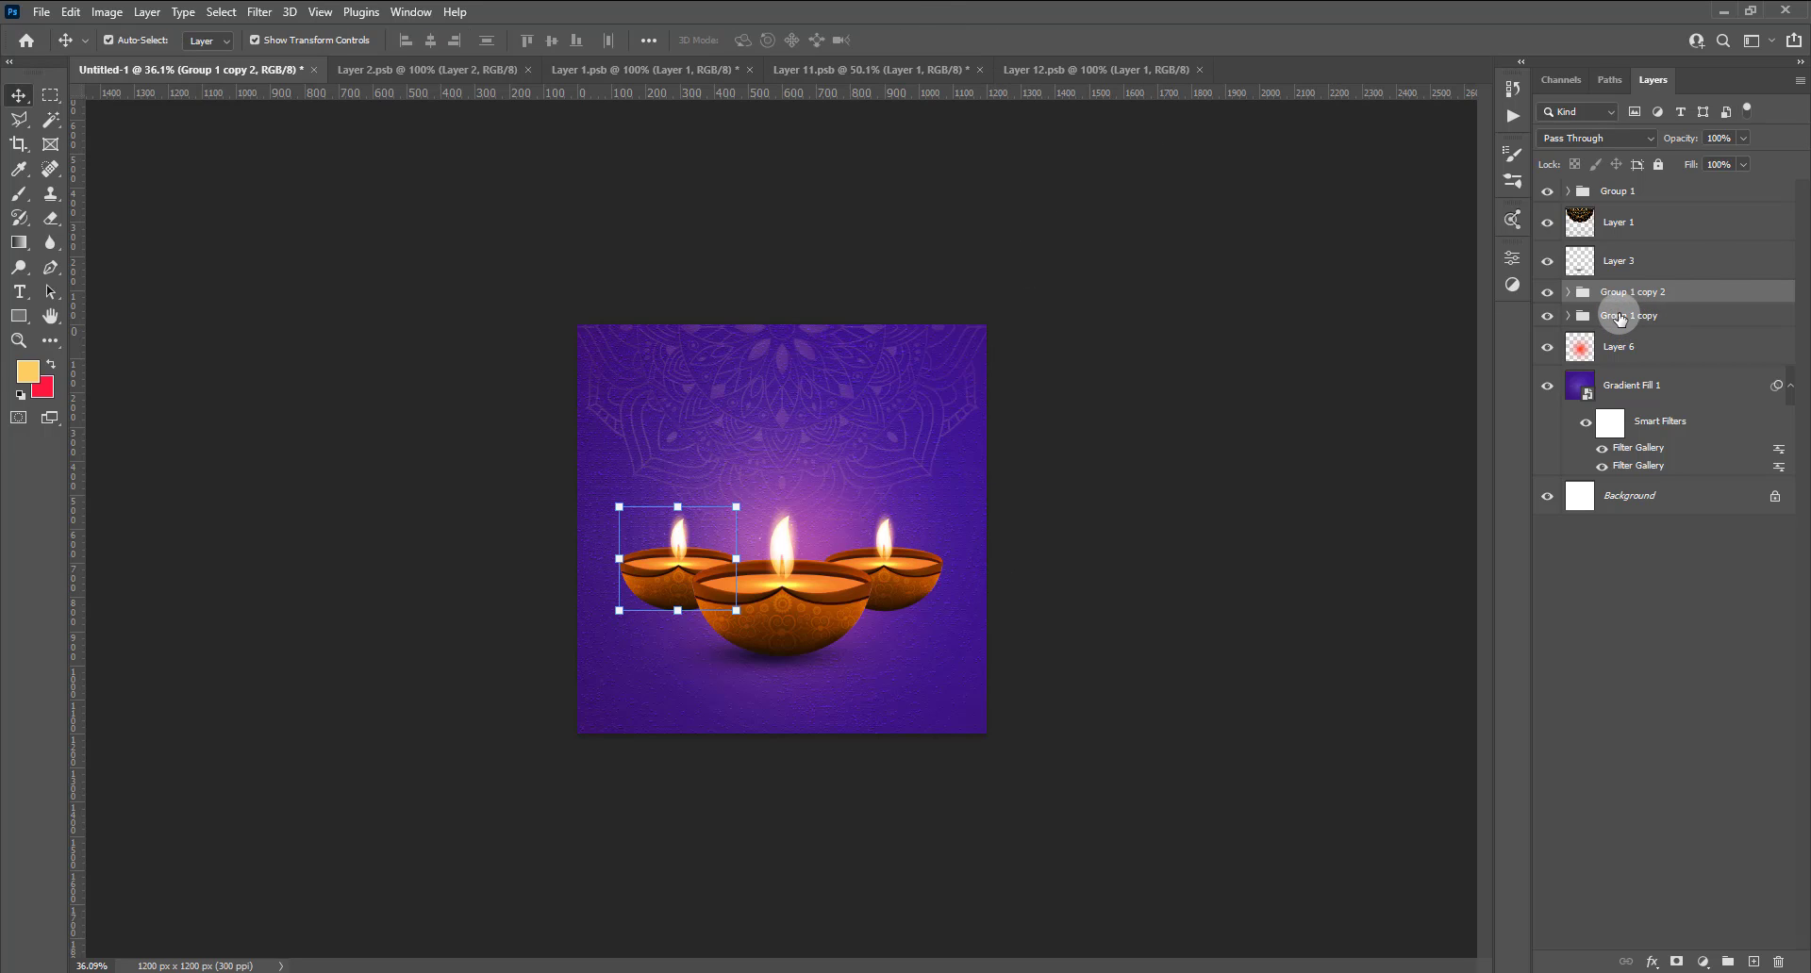
Group Group 1 copy, Group 1 copy 2 and Group 1 into Group 2.
click(1624, 325)
ctrl+click(1640, 300)
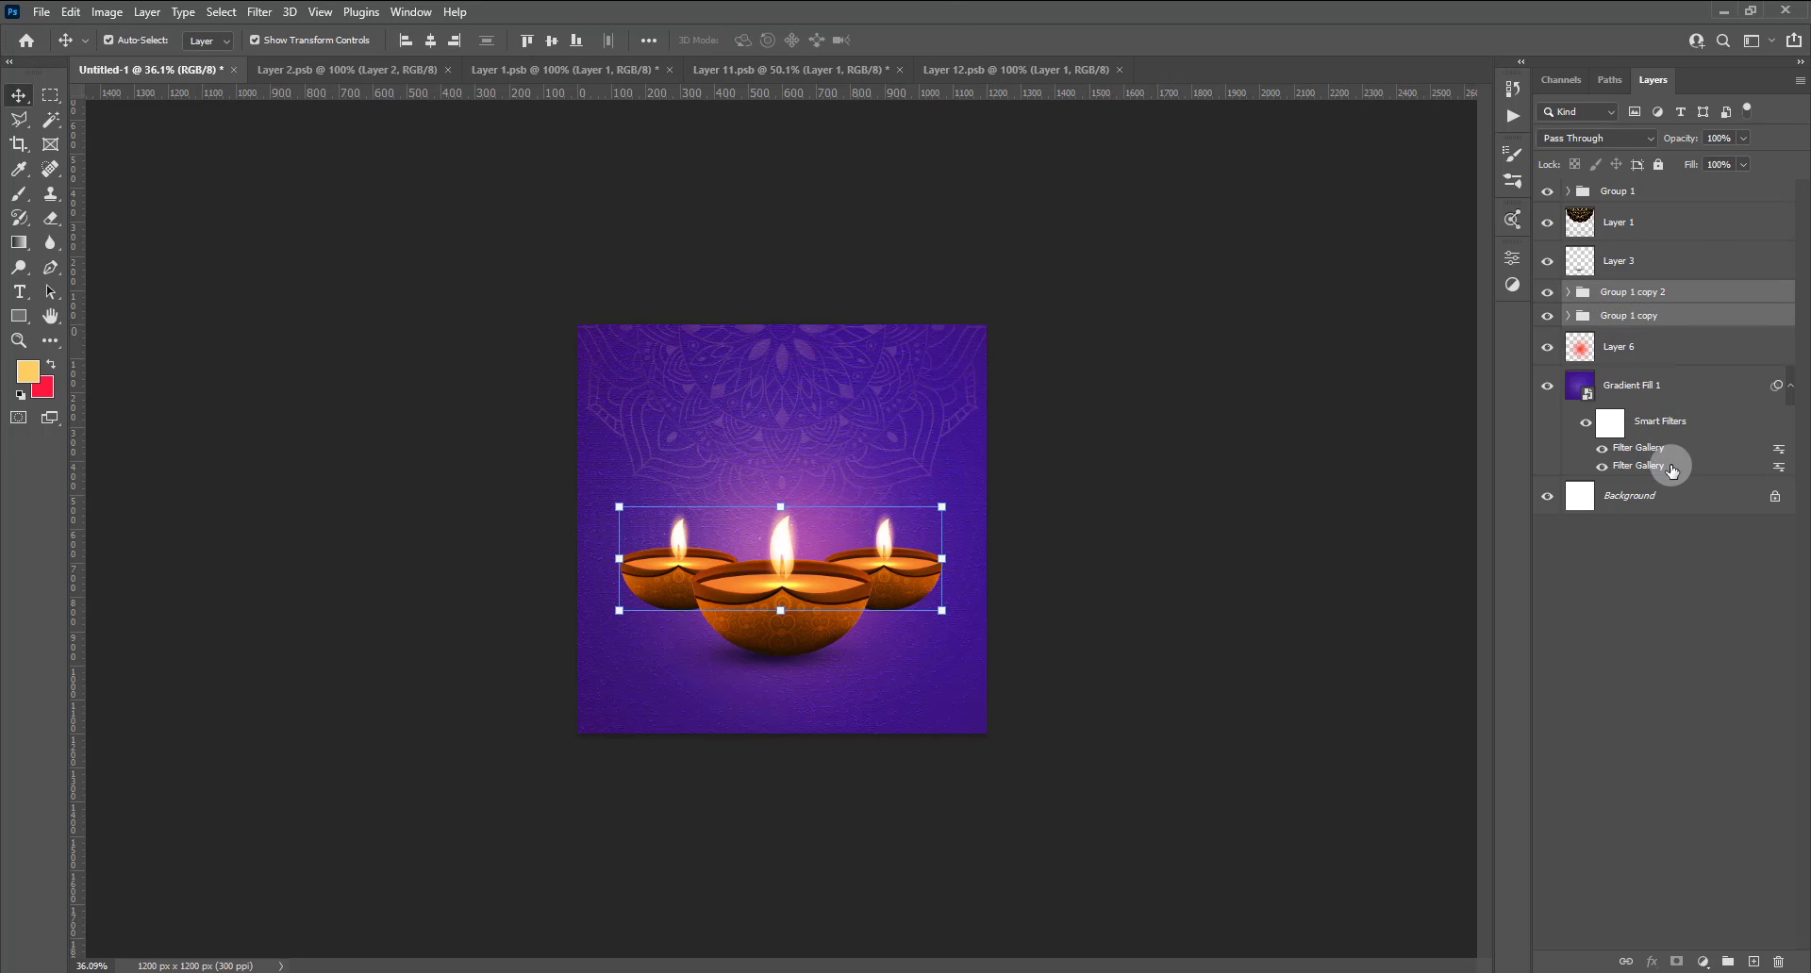
ctrl+click(1608, 193)
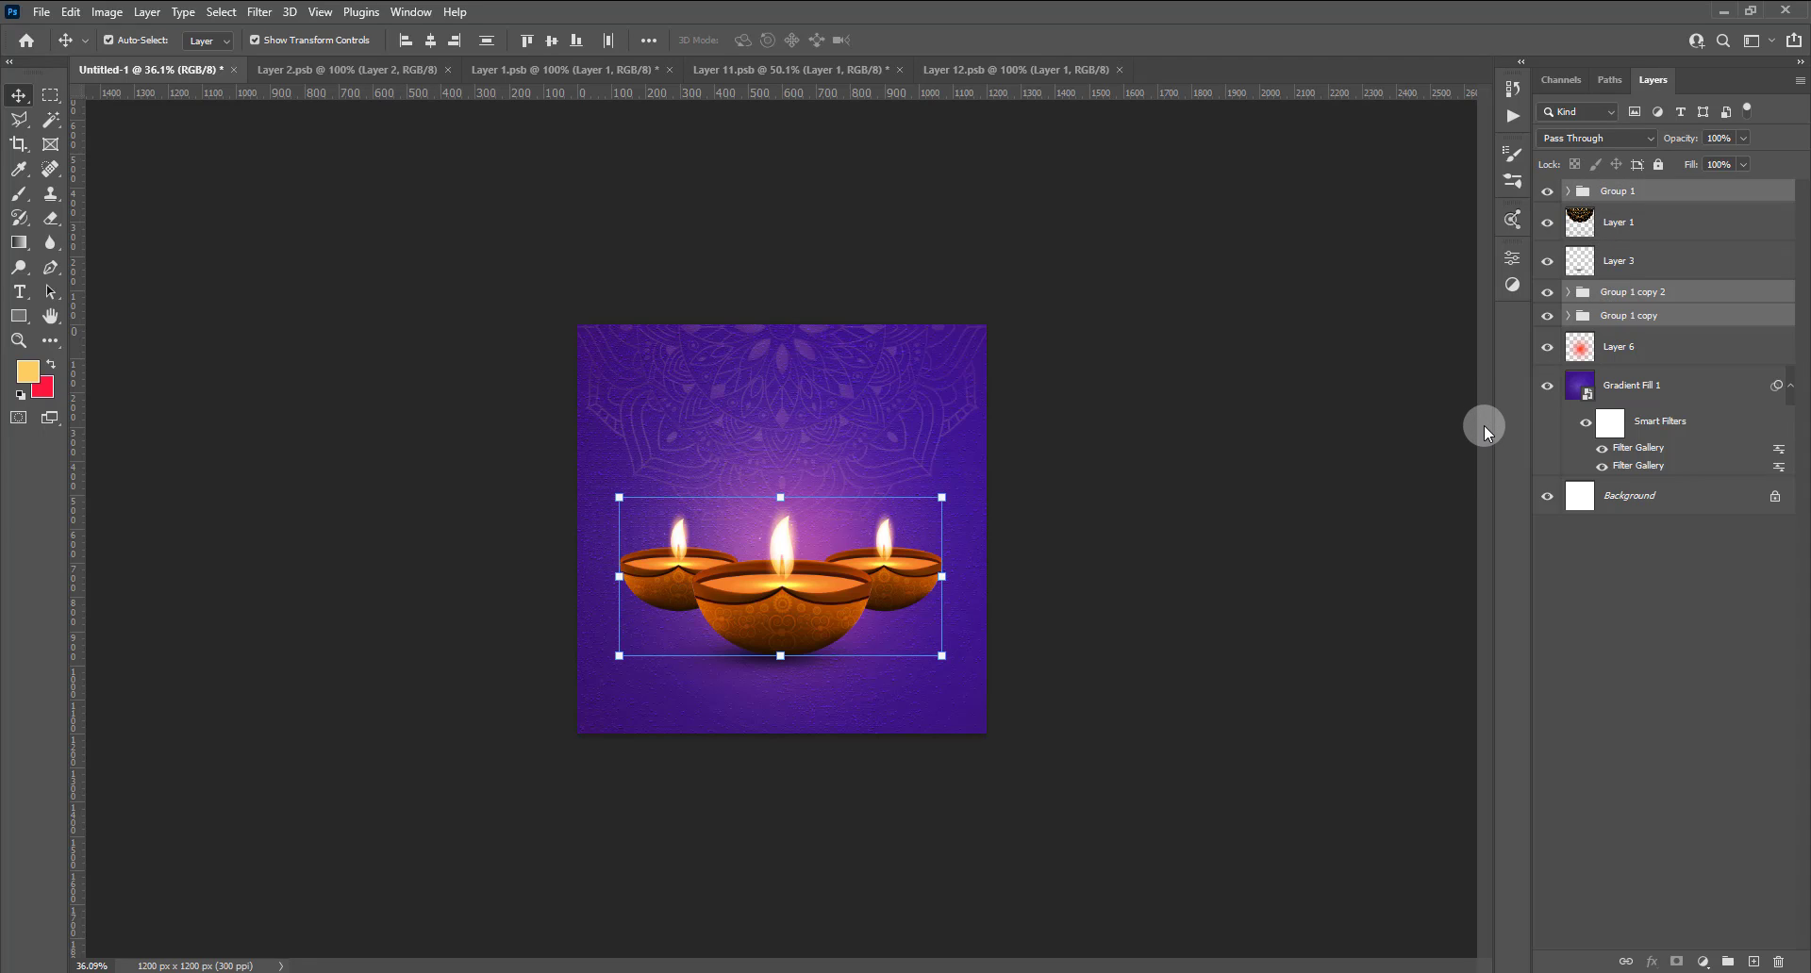
key(ctrl+g)
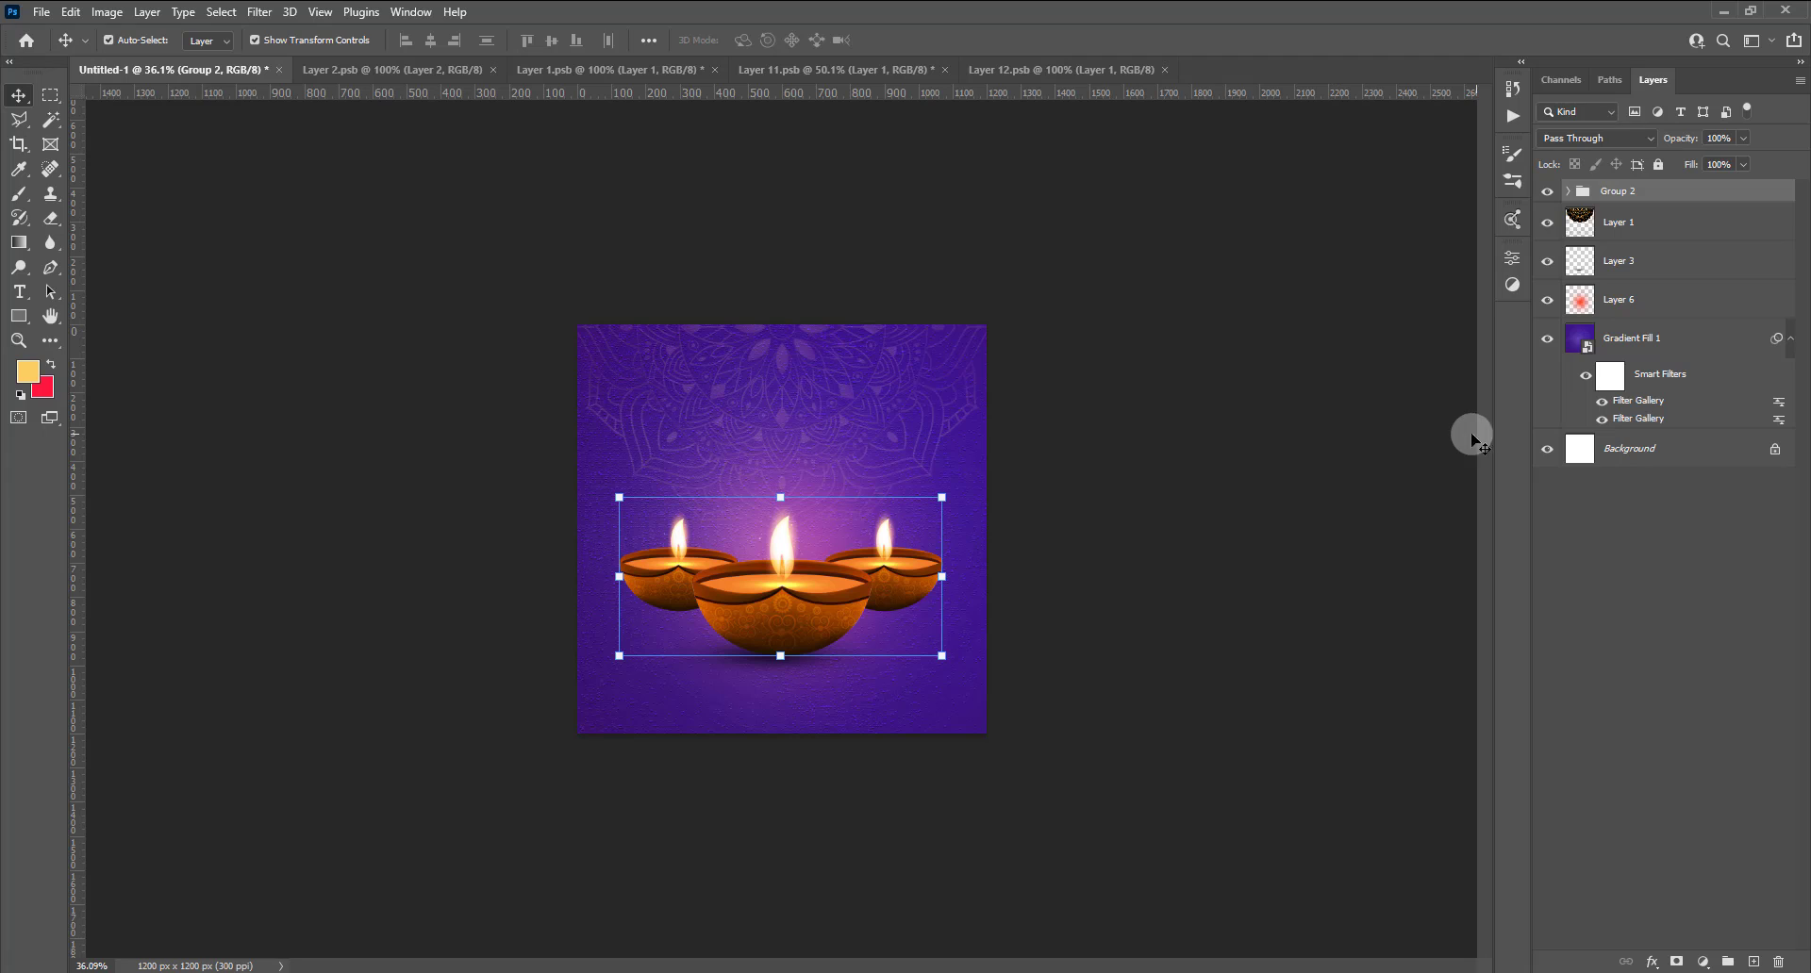
Make a canvas-wide rectangular selection for aligning, then remove it.
click(50, 95)
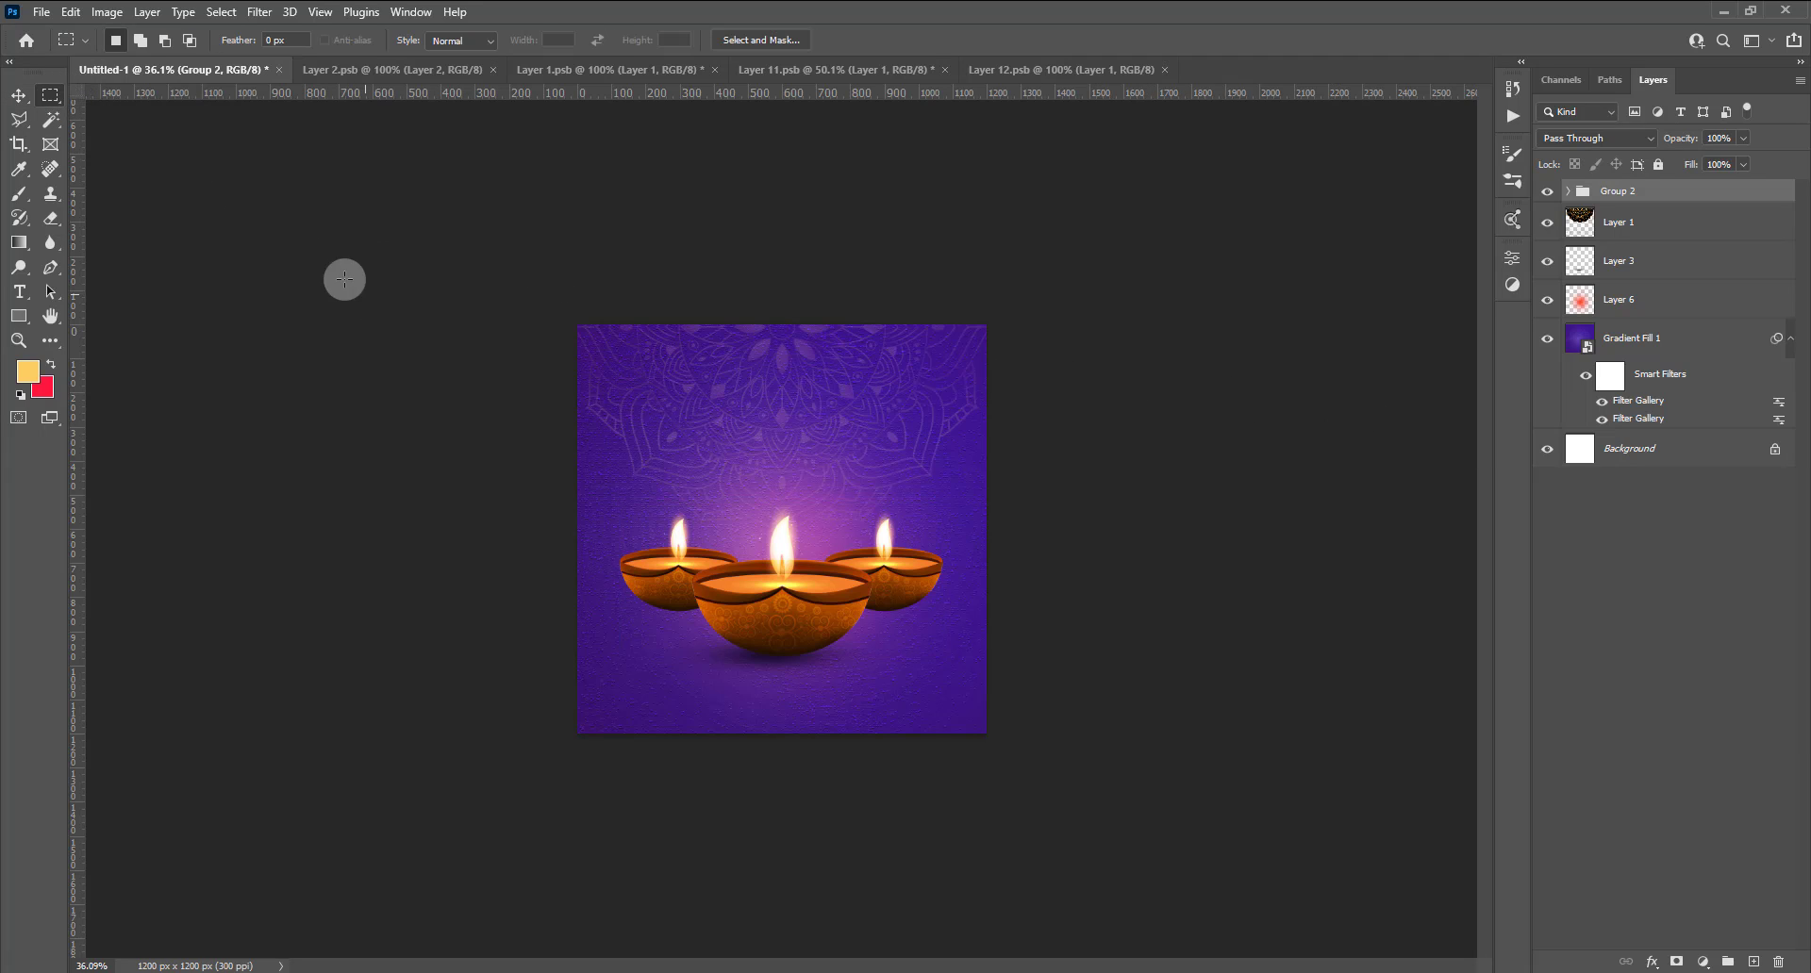
mouse_move(577, 324)
mouse_down()
mouse_move(1129, 708)
mouse_move(1132, 750)
mouse_up()
click(19, 94)
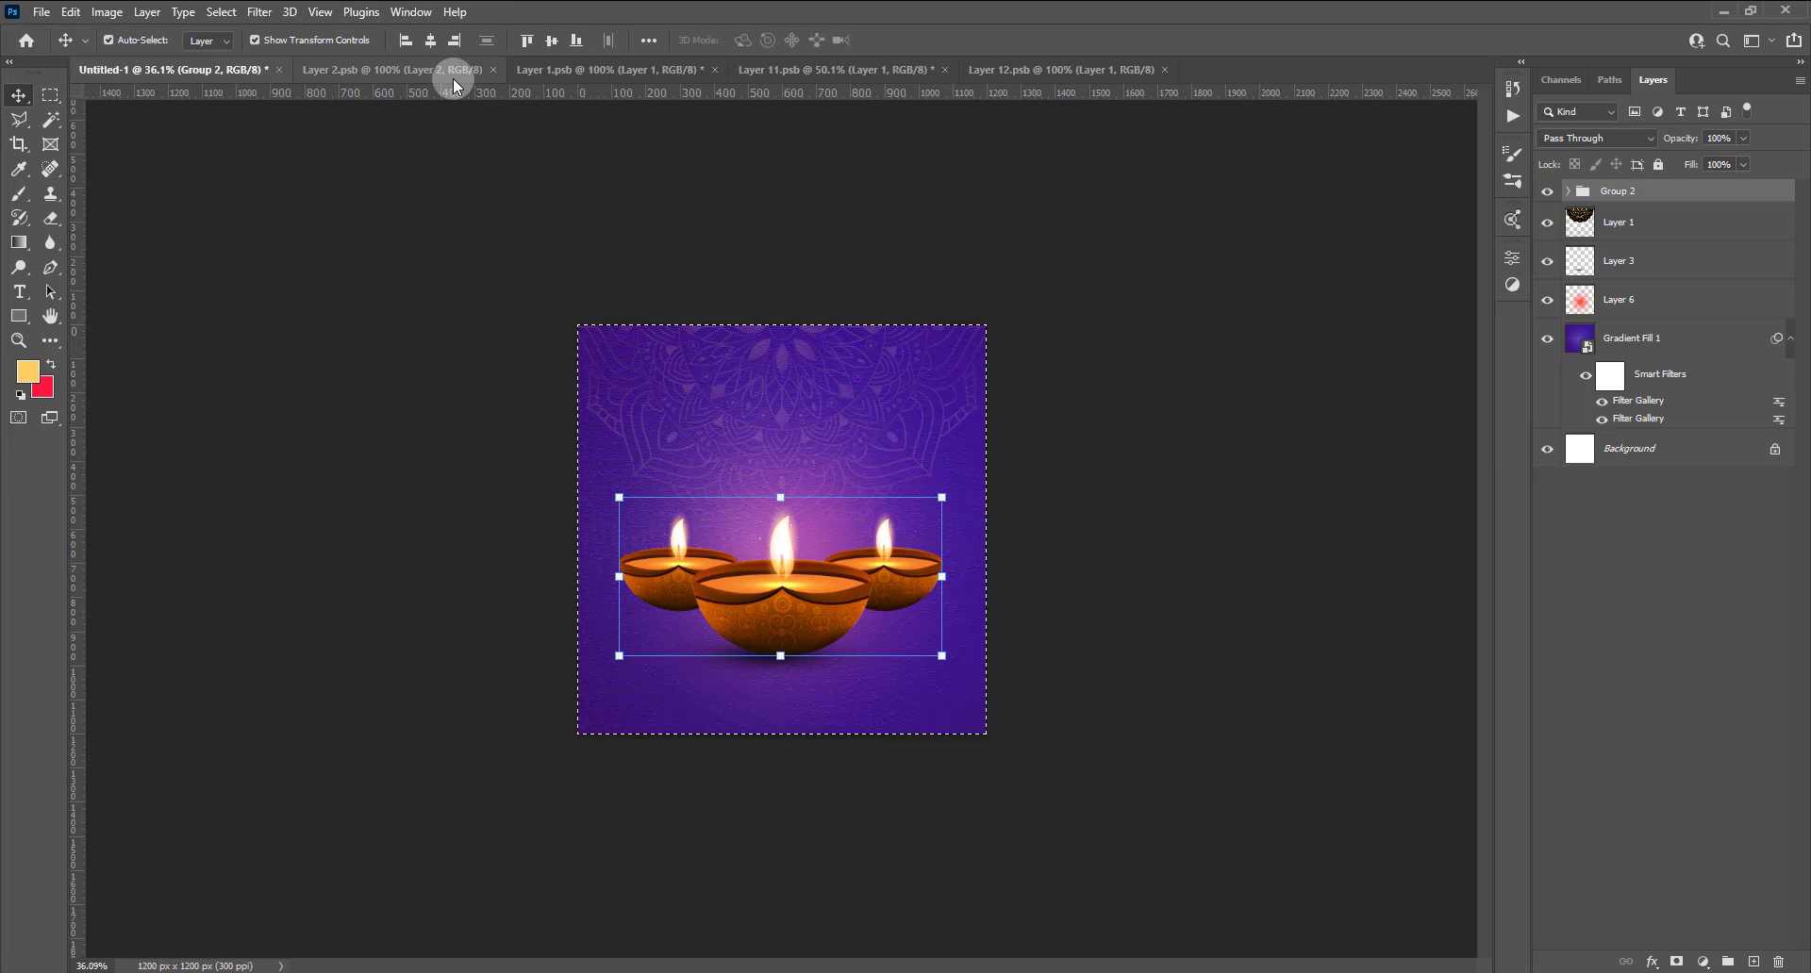
click(50, 94)
click(226, 242)
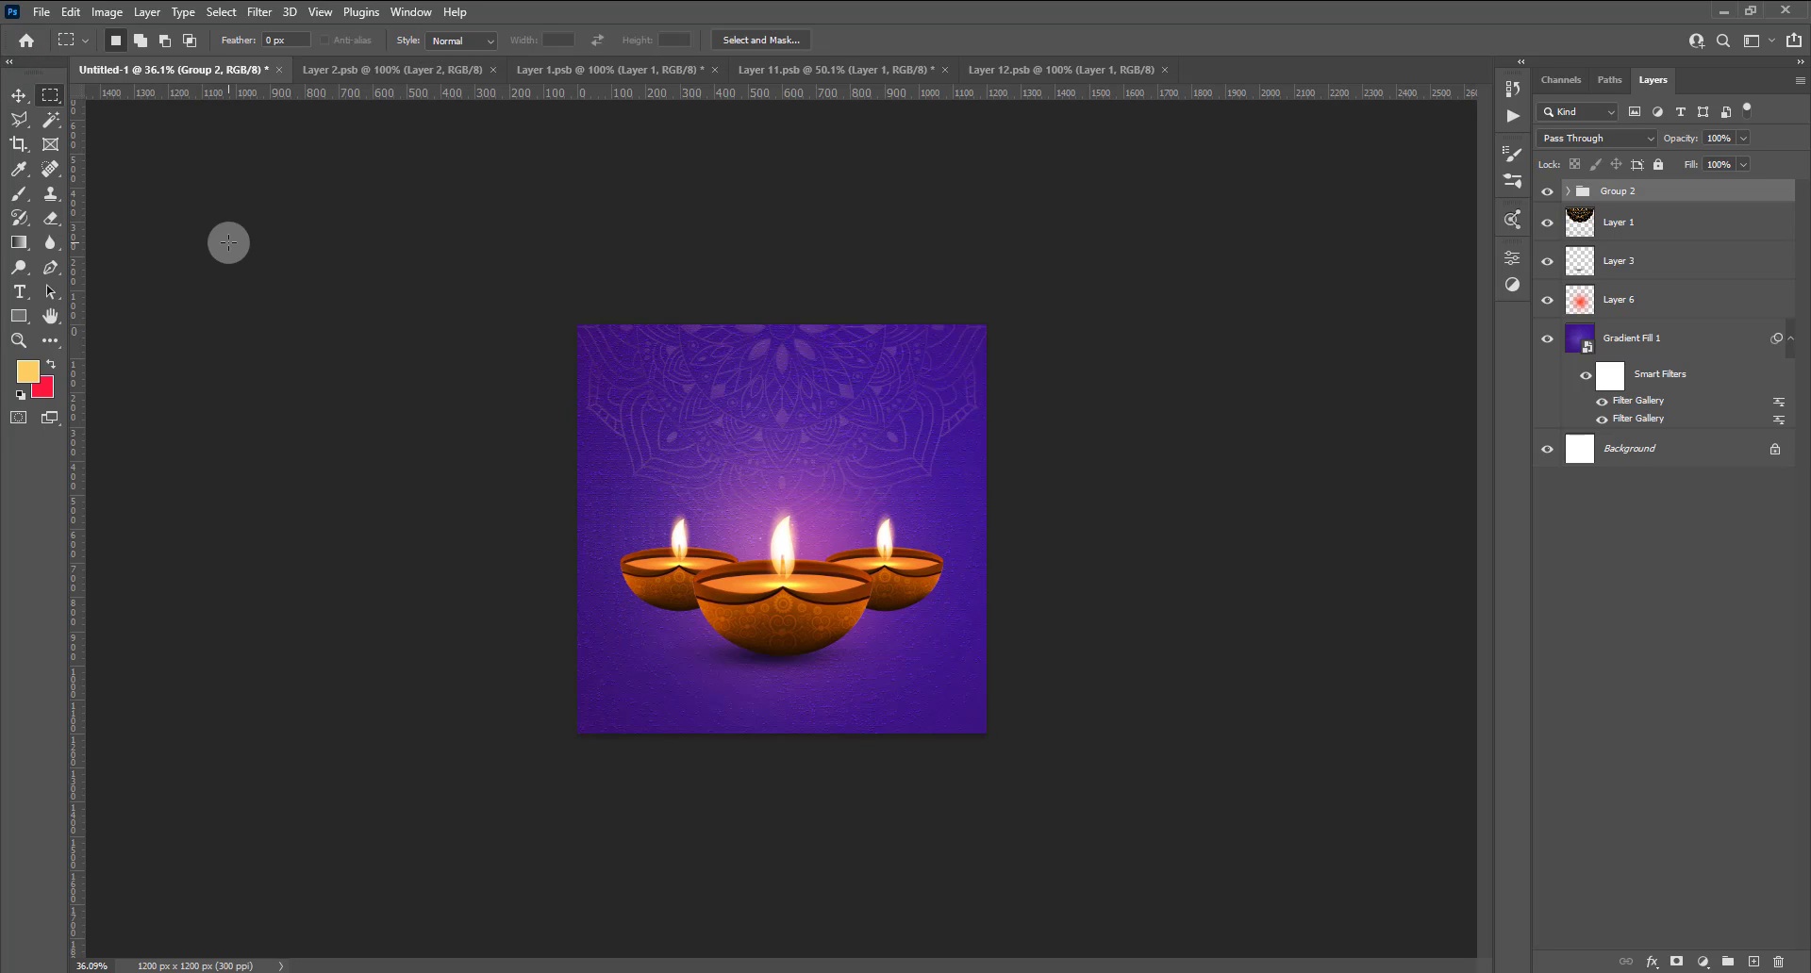
click(14, 97)
scroll(880, 841, up, 2)
Alt-drag Layer 3 shadow copies, scaled to about 60%, under the left and right lamps.
click(881, 840)
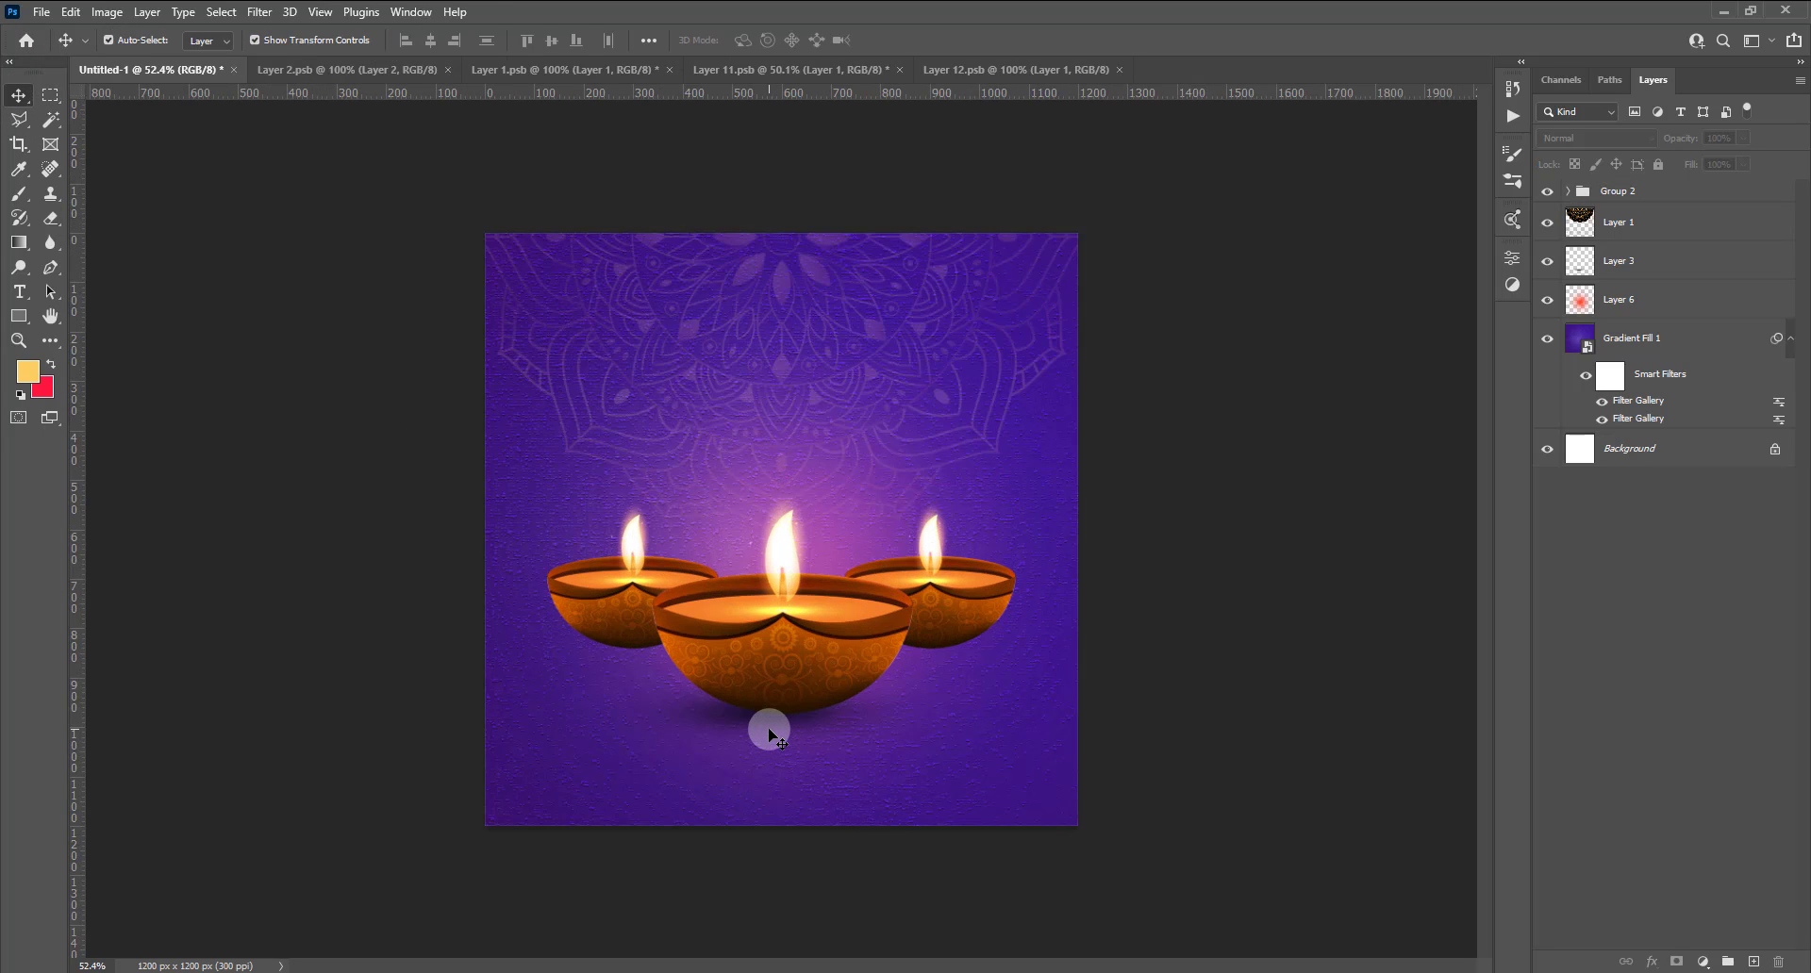
click(763, 728)
drag(764, 728, 625, 663)
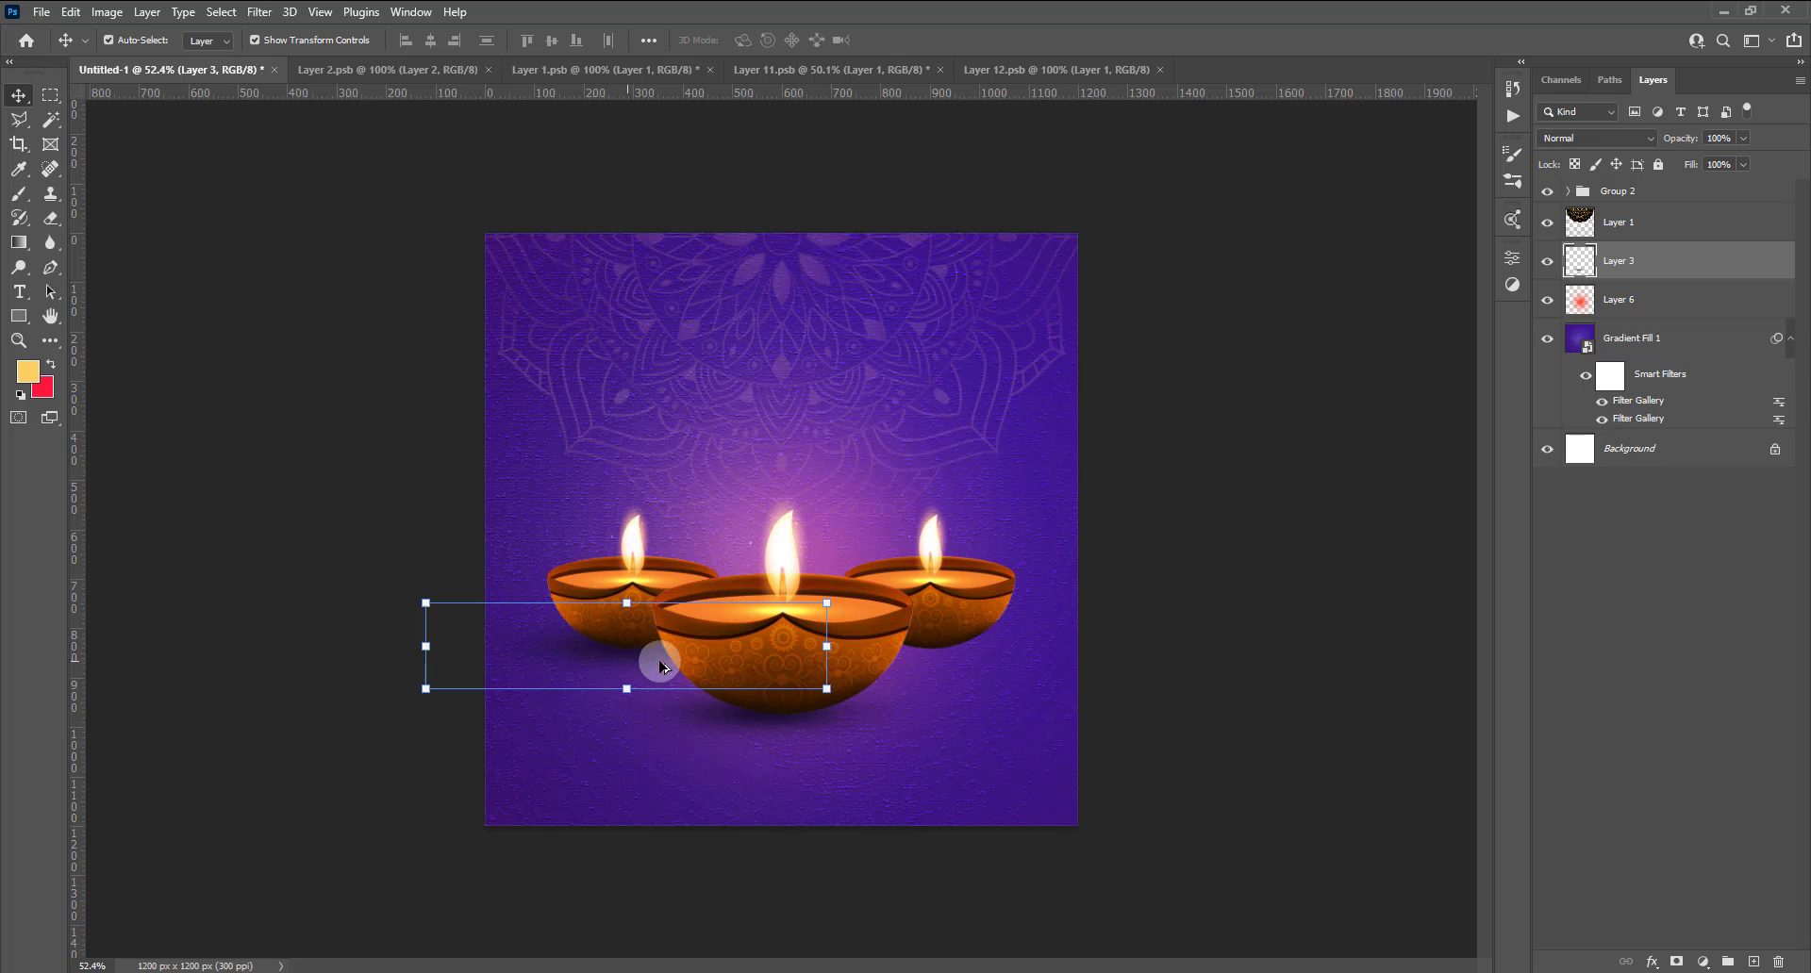
drag(826, 646, 750, 646)
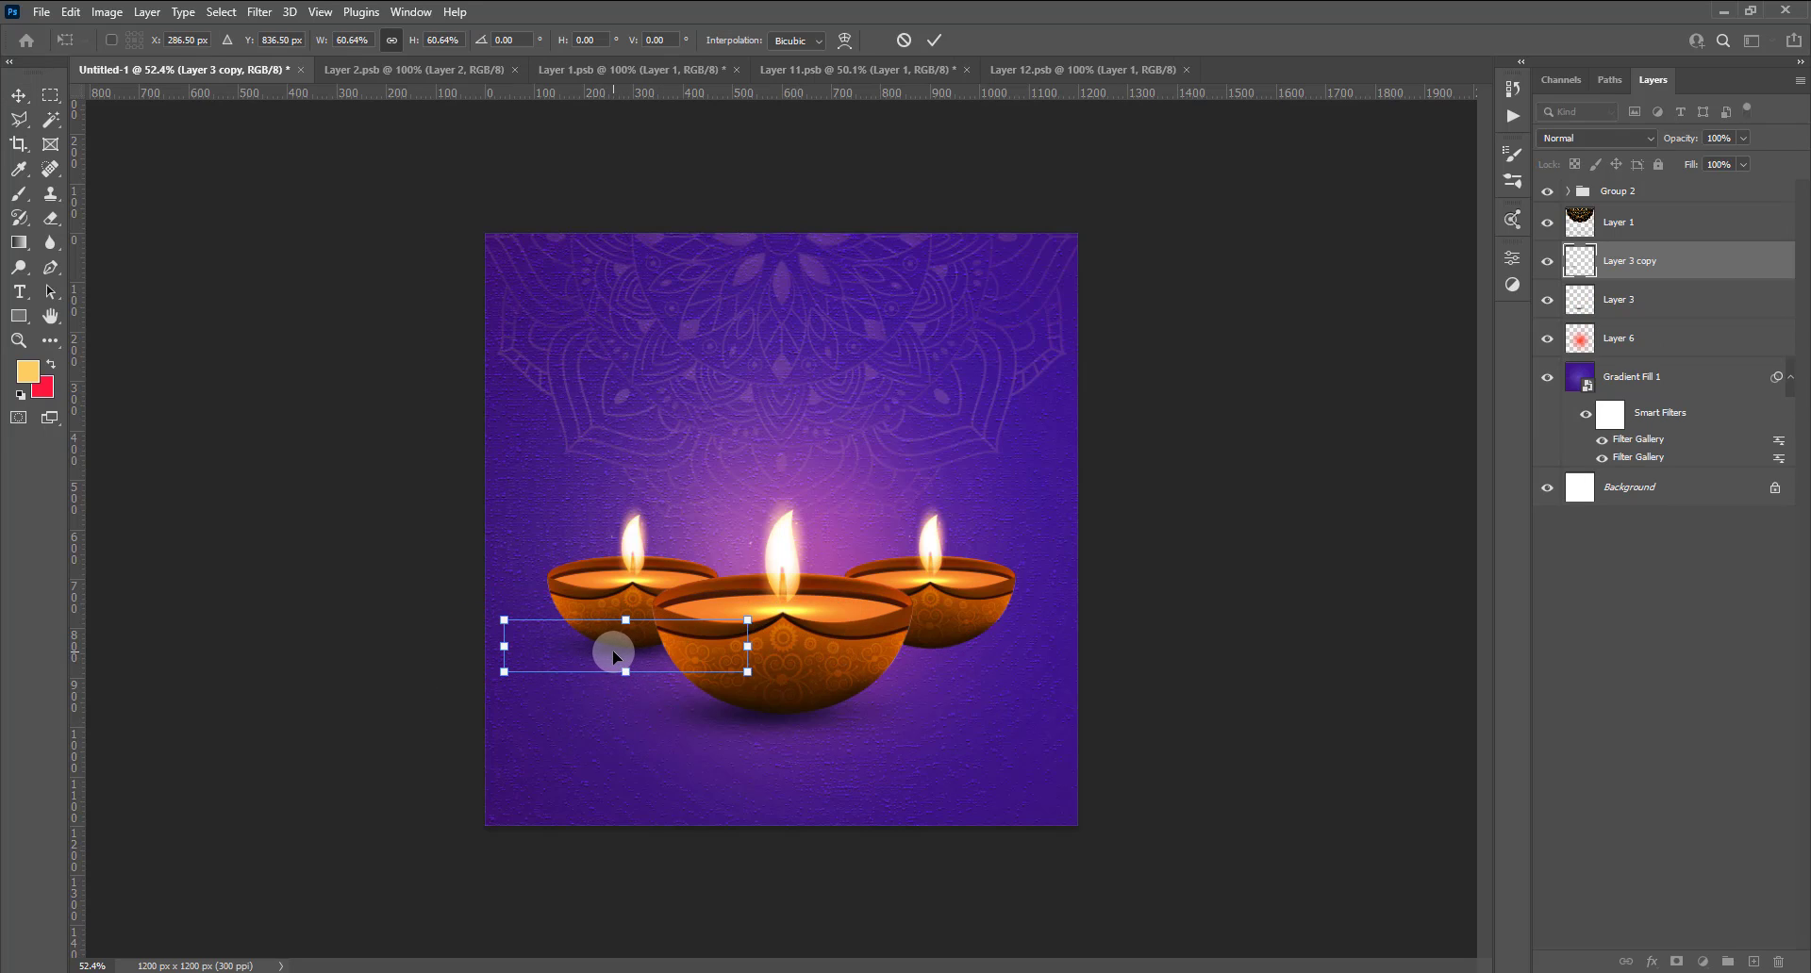
click(934, 39)
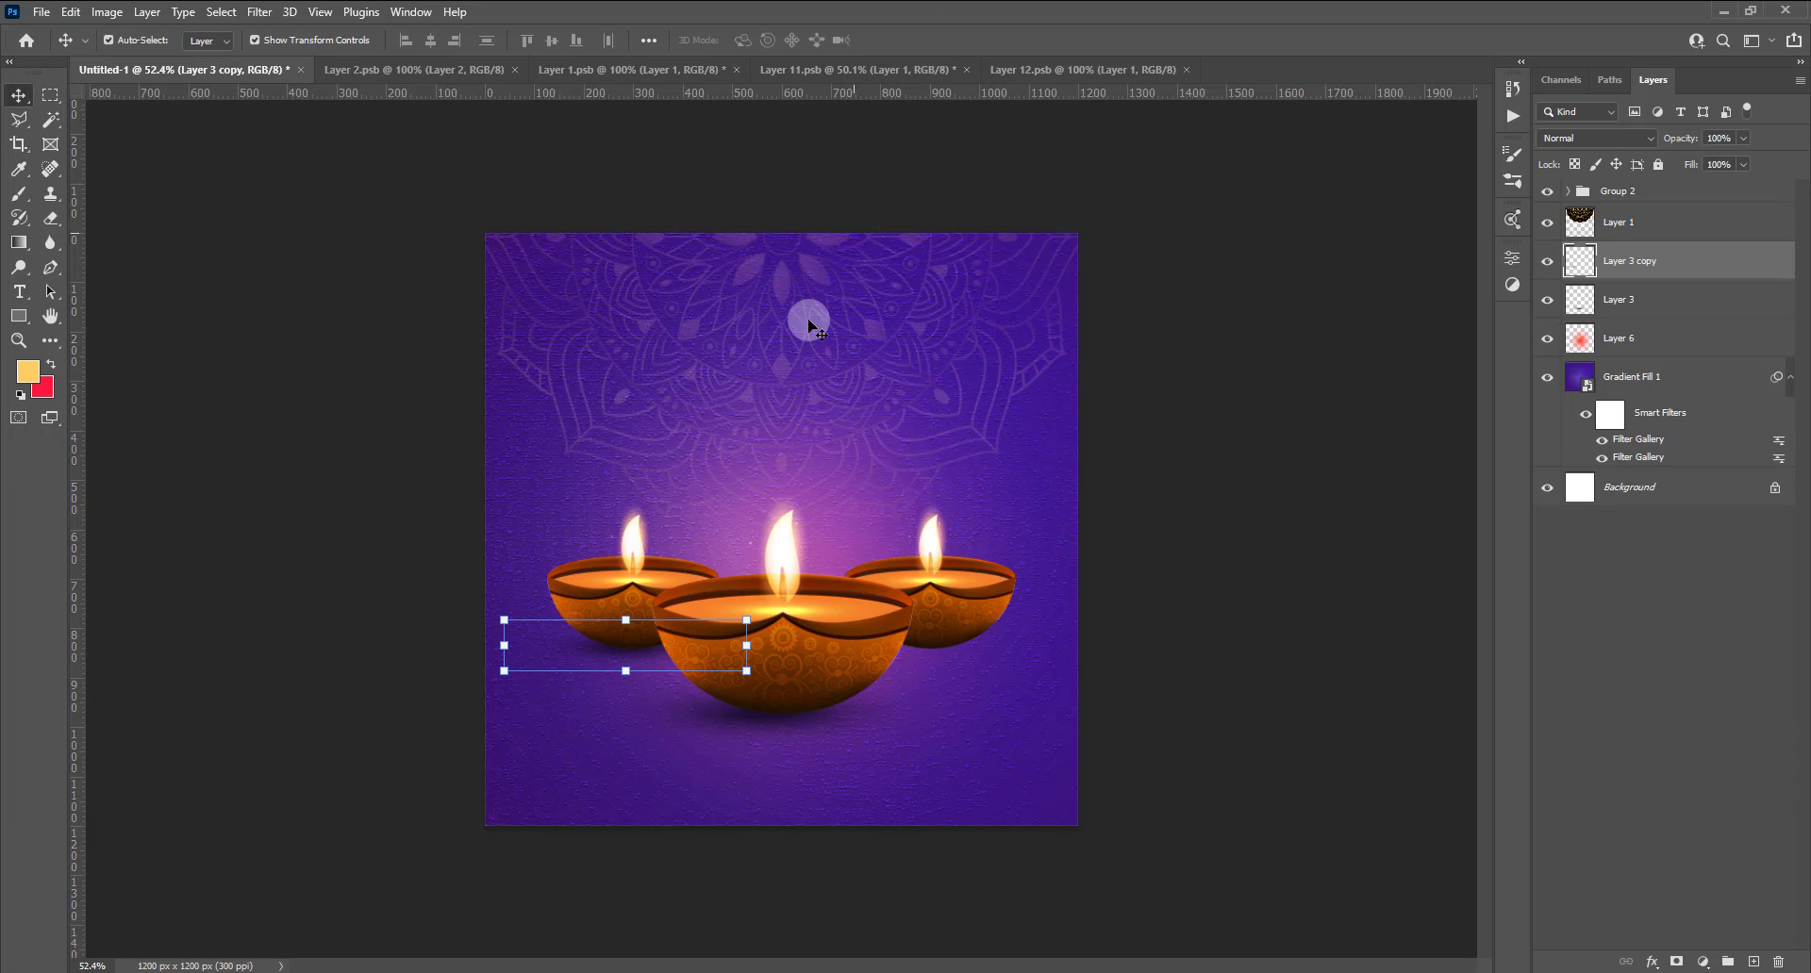
drag(611, 649, 966, 663)
click(1212, 471)
key(ctrl+minus)
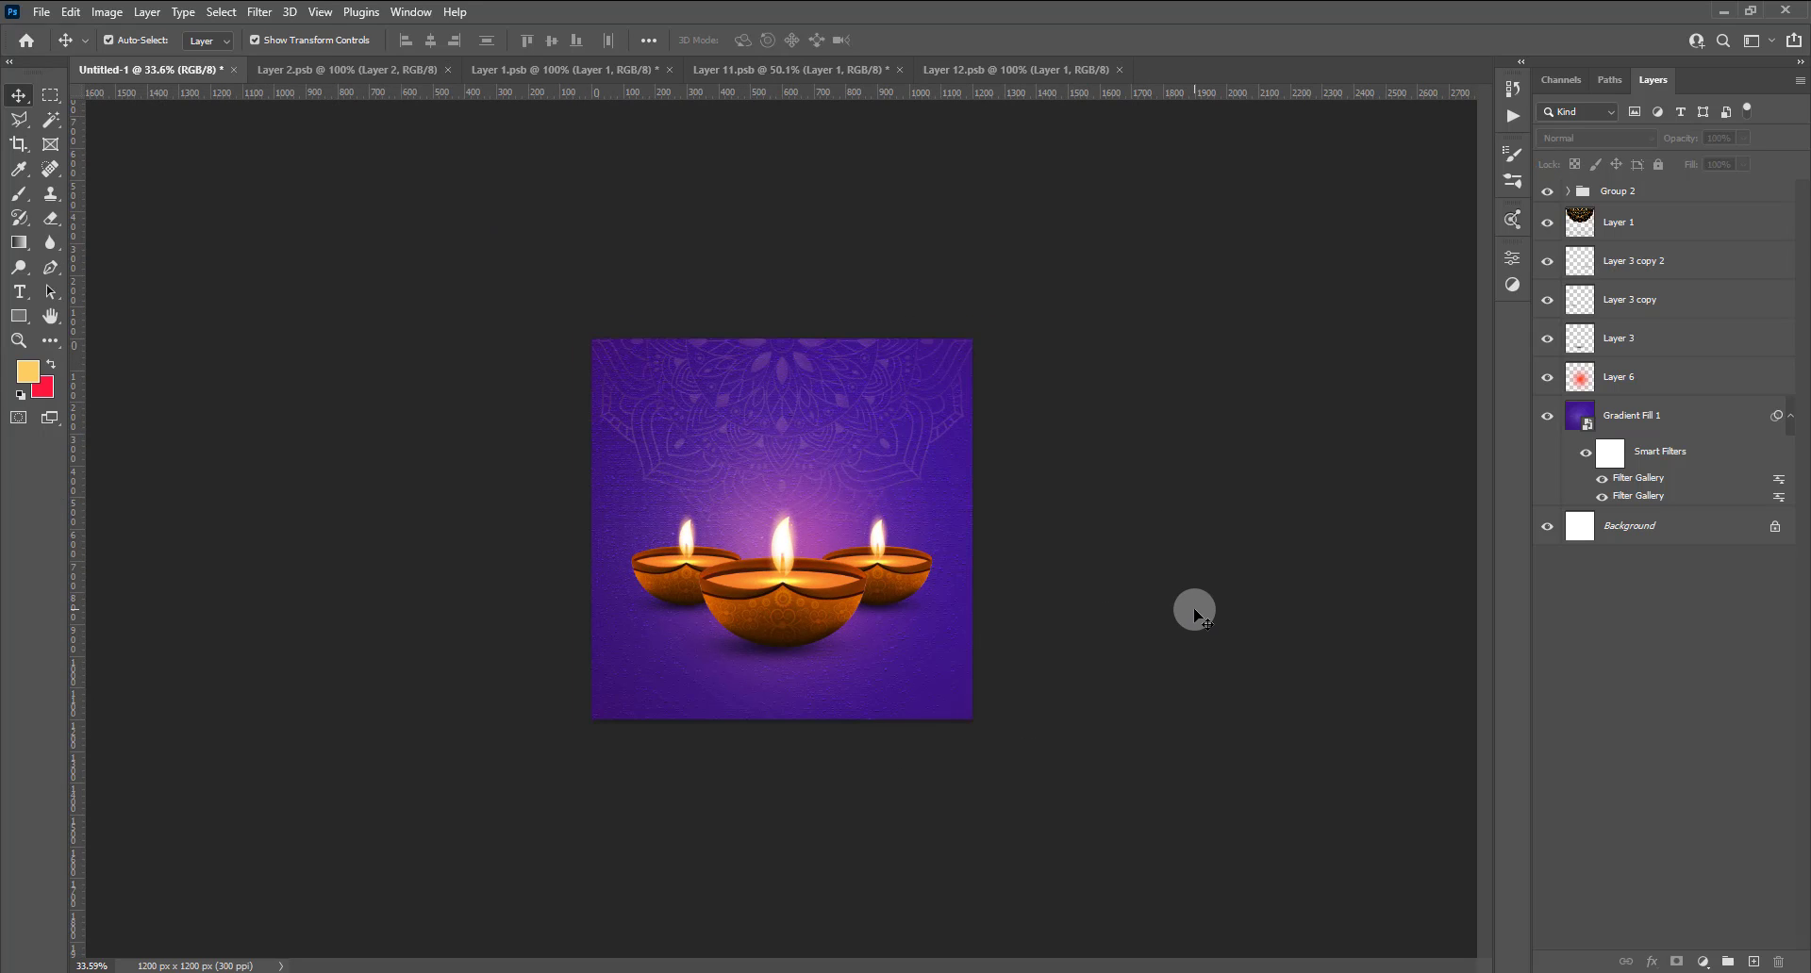
click(896, 359)
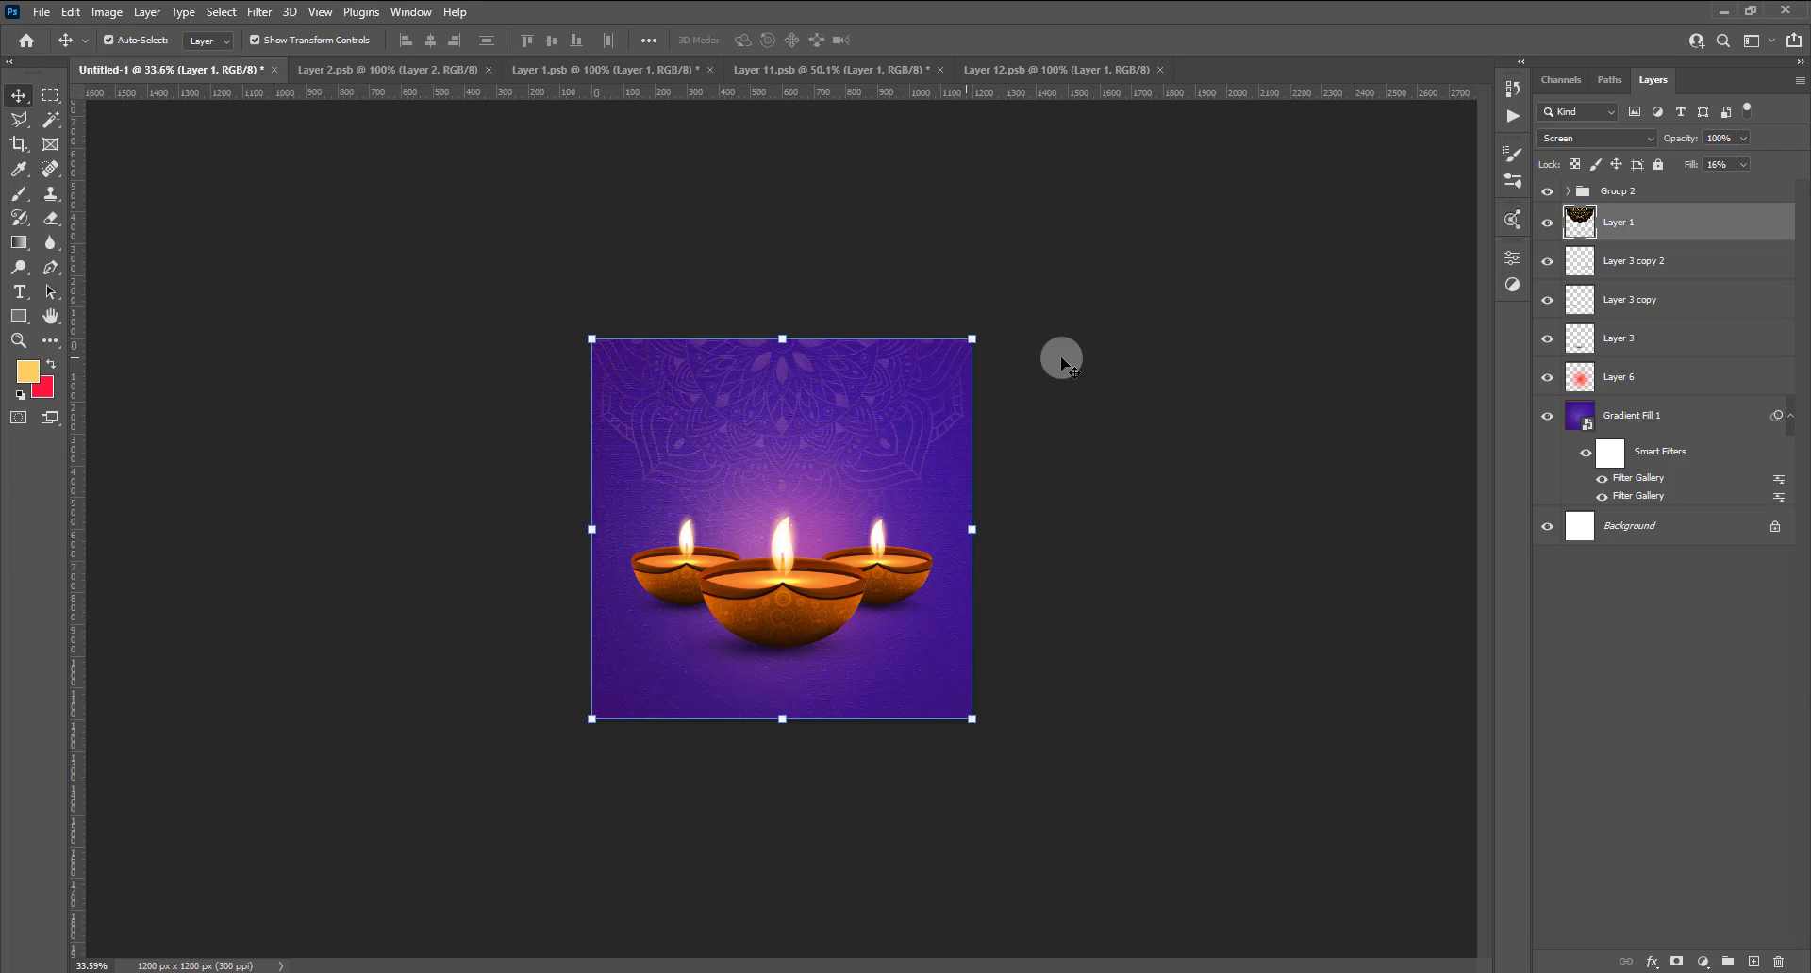
Rotate mandala Layer 1 by 180°, after cancelling a trial 150° rotation of Gradient Fill 1.
click(1622, 443)
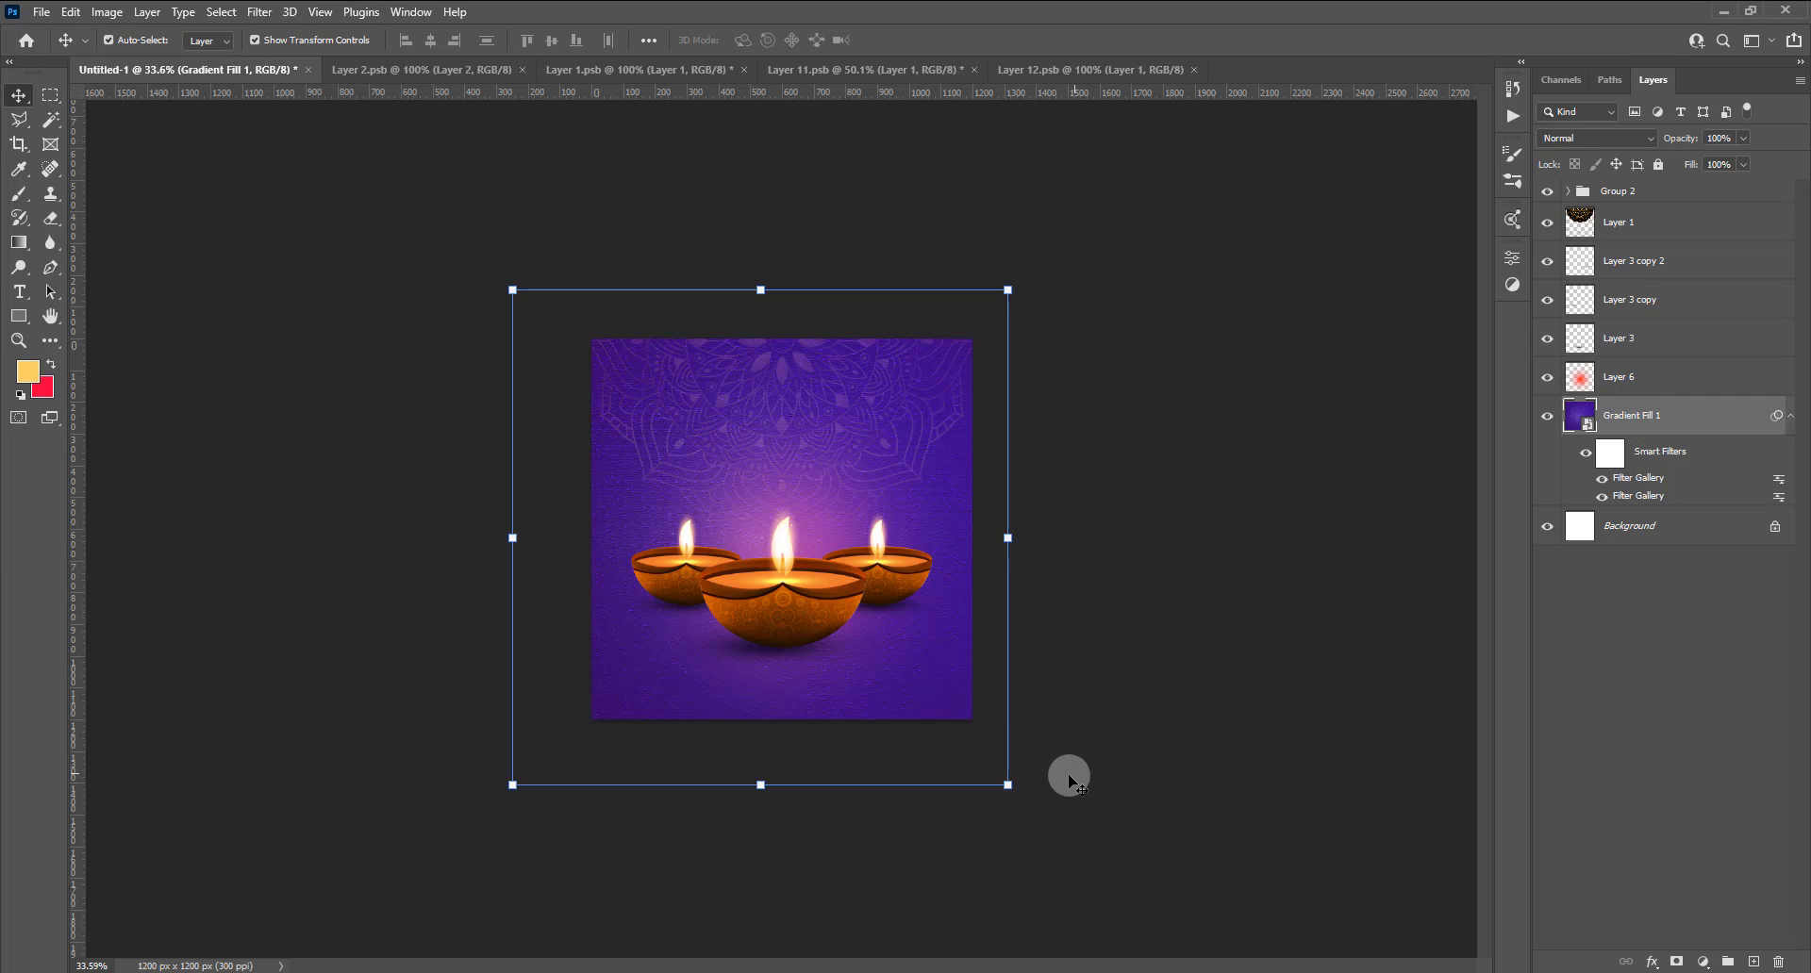
click(1009, 786)
click(919, 381)
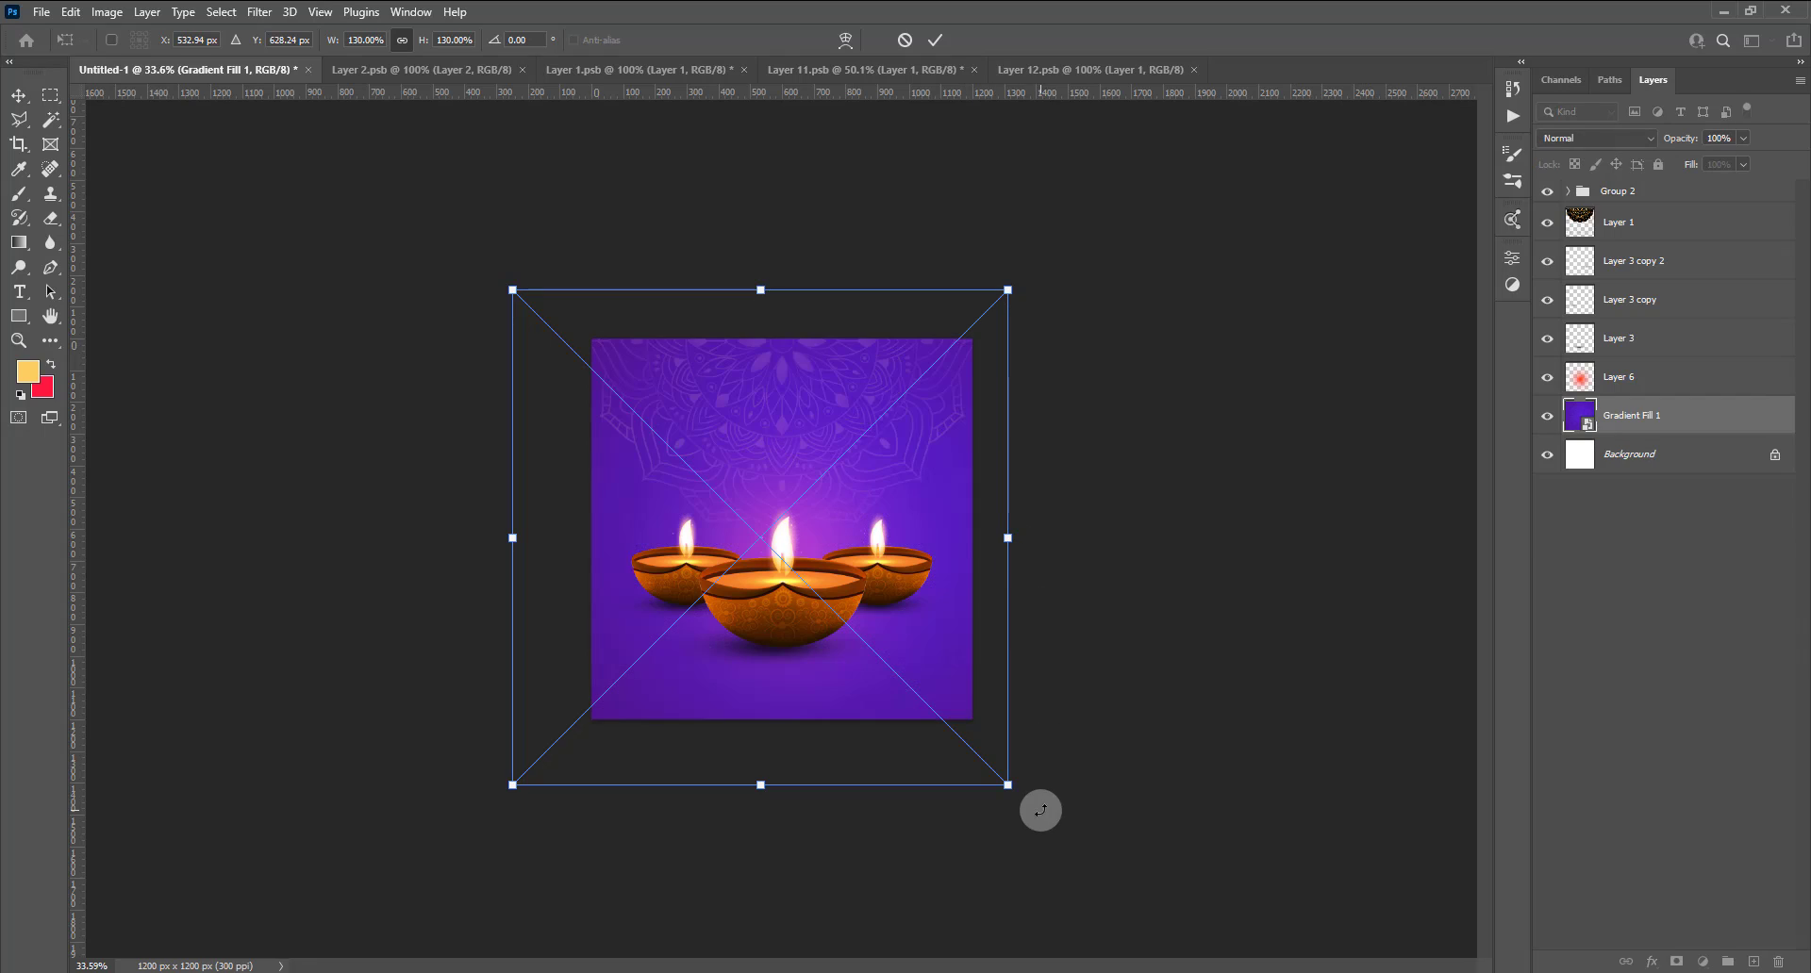
mouse_move(998, 831)
mouse_down()
mouse_move(502, 671)
mouse_move(468, 437)
mouse_up()
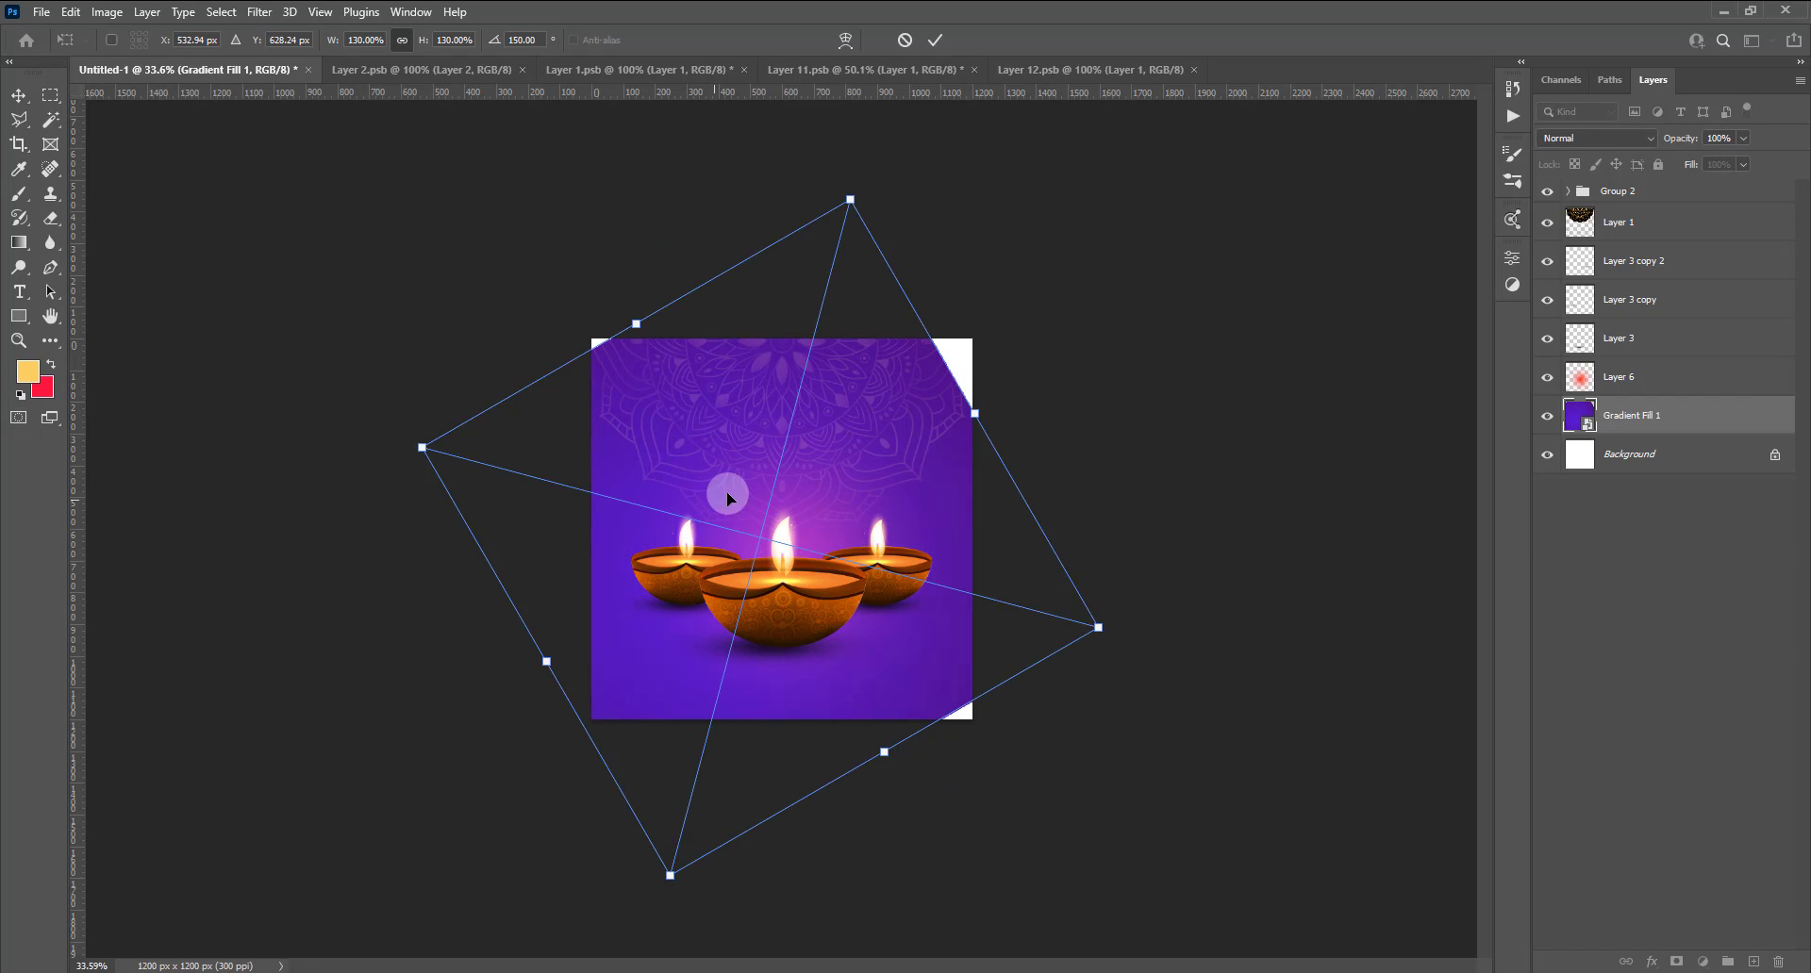
click(908, 42)
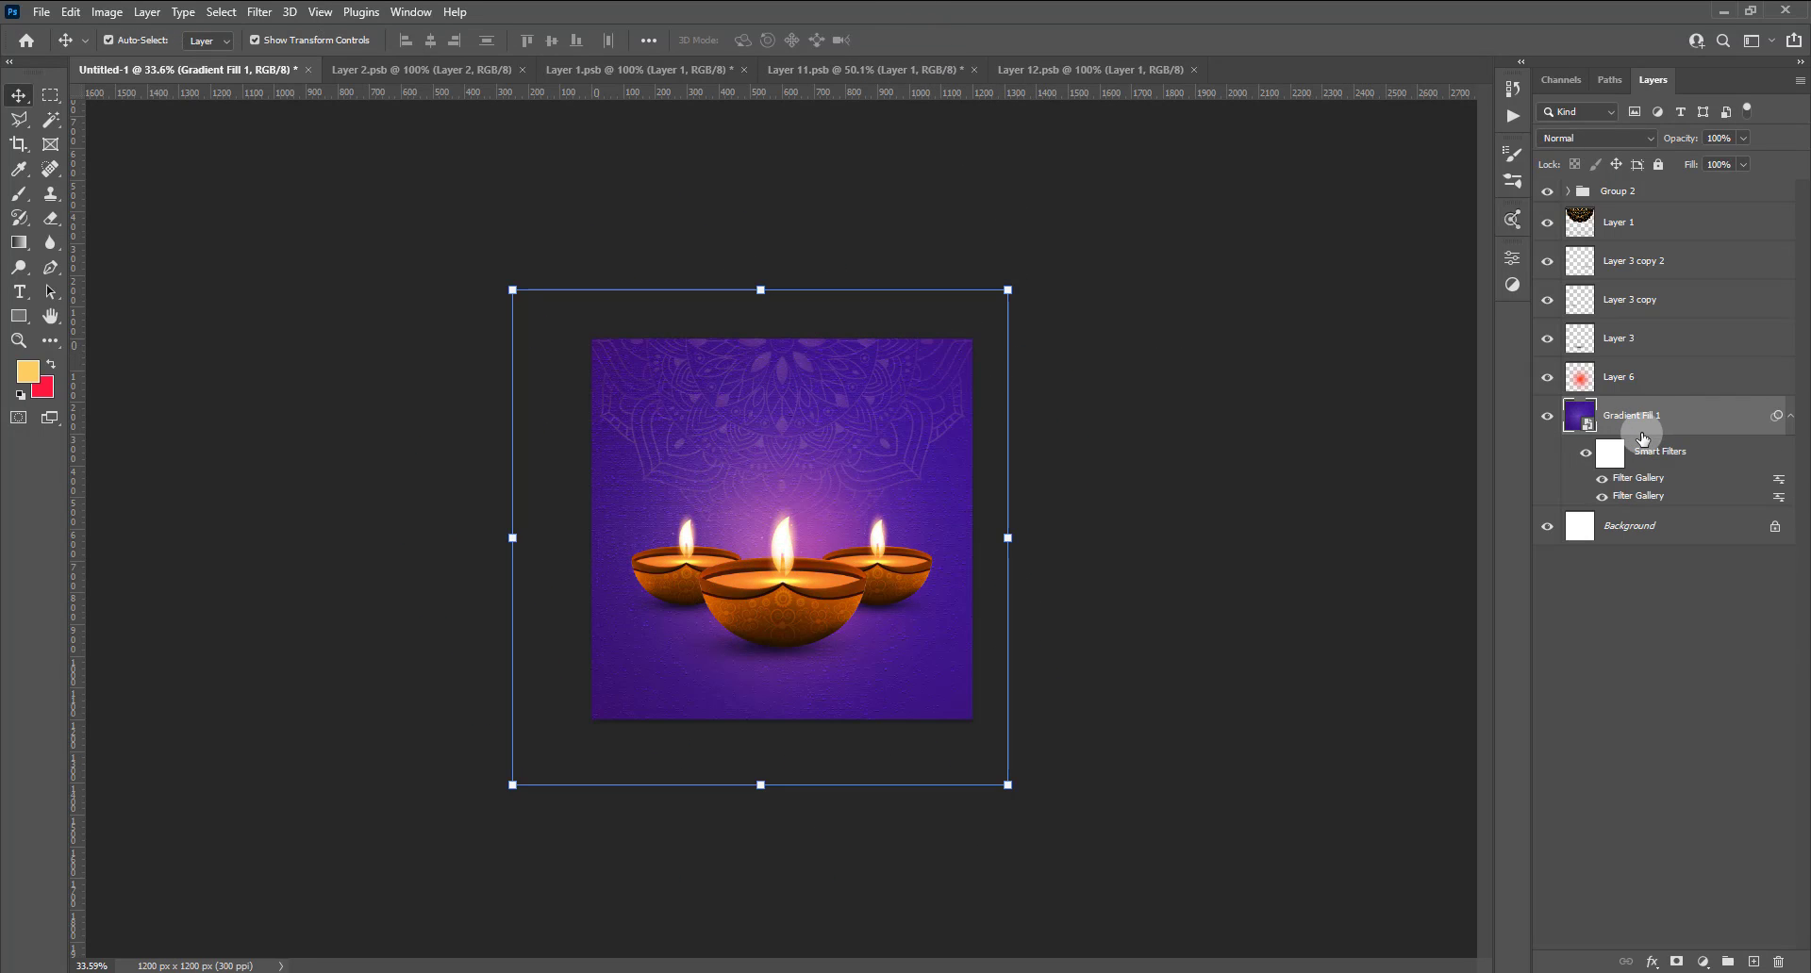
click(1648, 217)
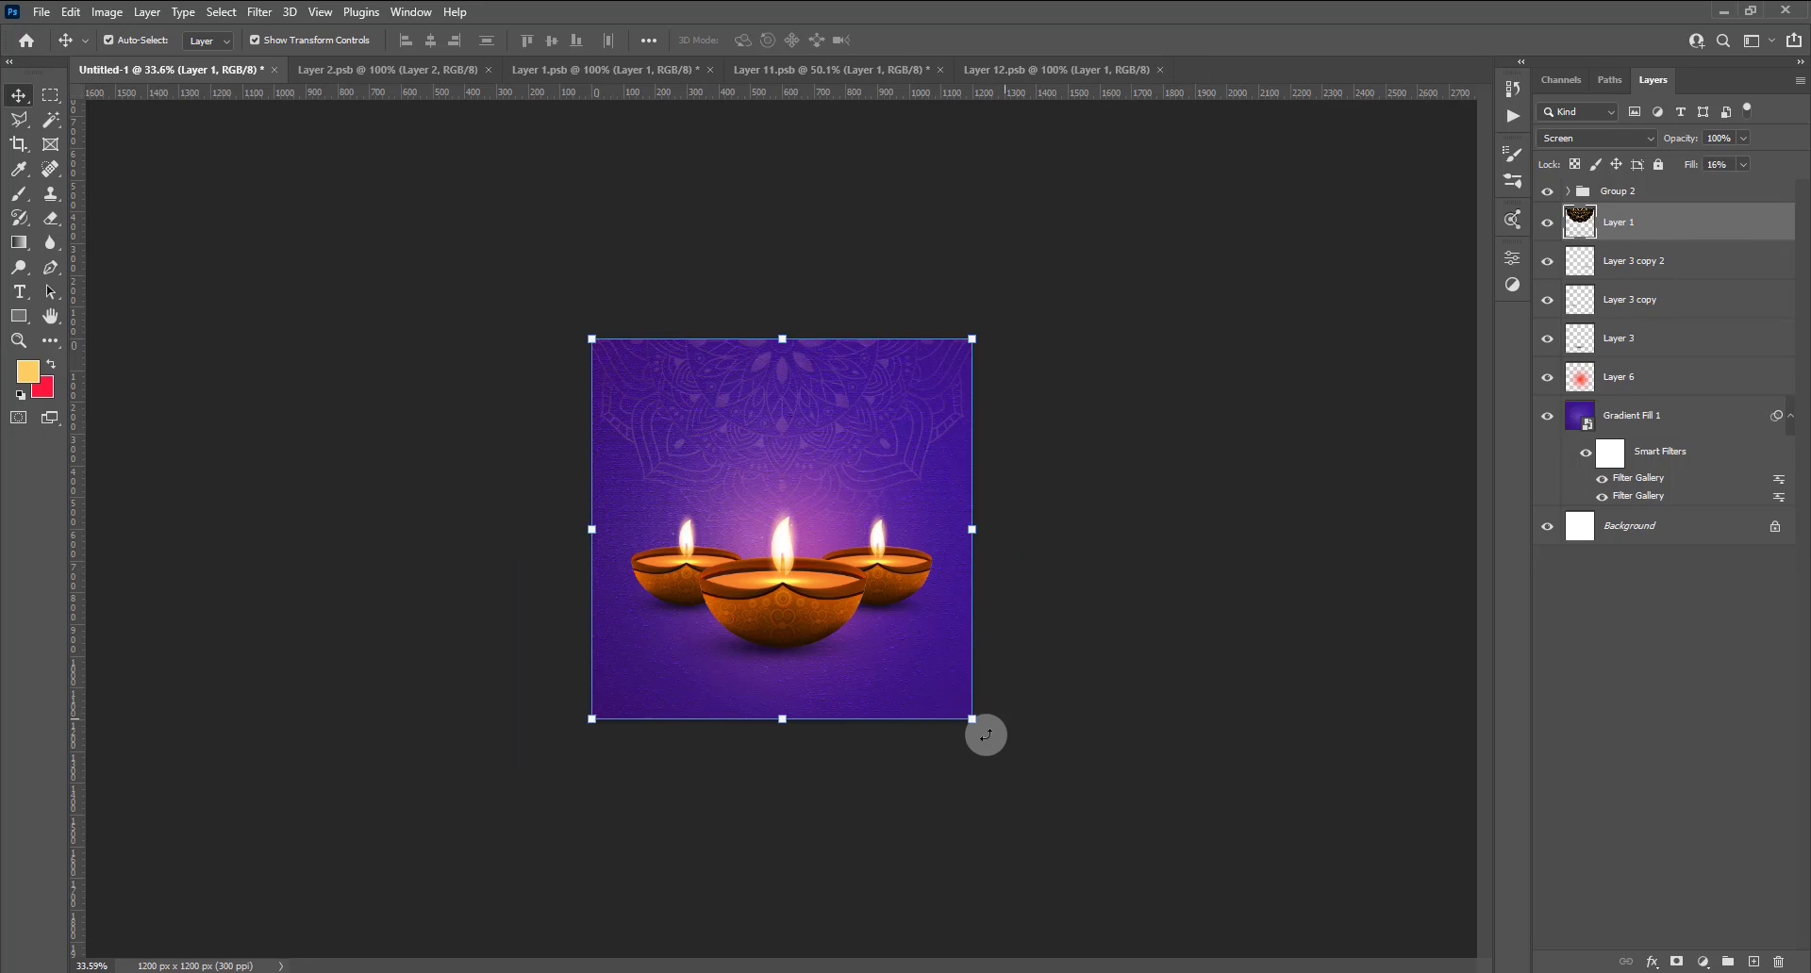
mouse_move(967, 767)
mouse_down()
mouse_move(480, 471)
mouse_move(555, 325)
mouse_up()
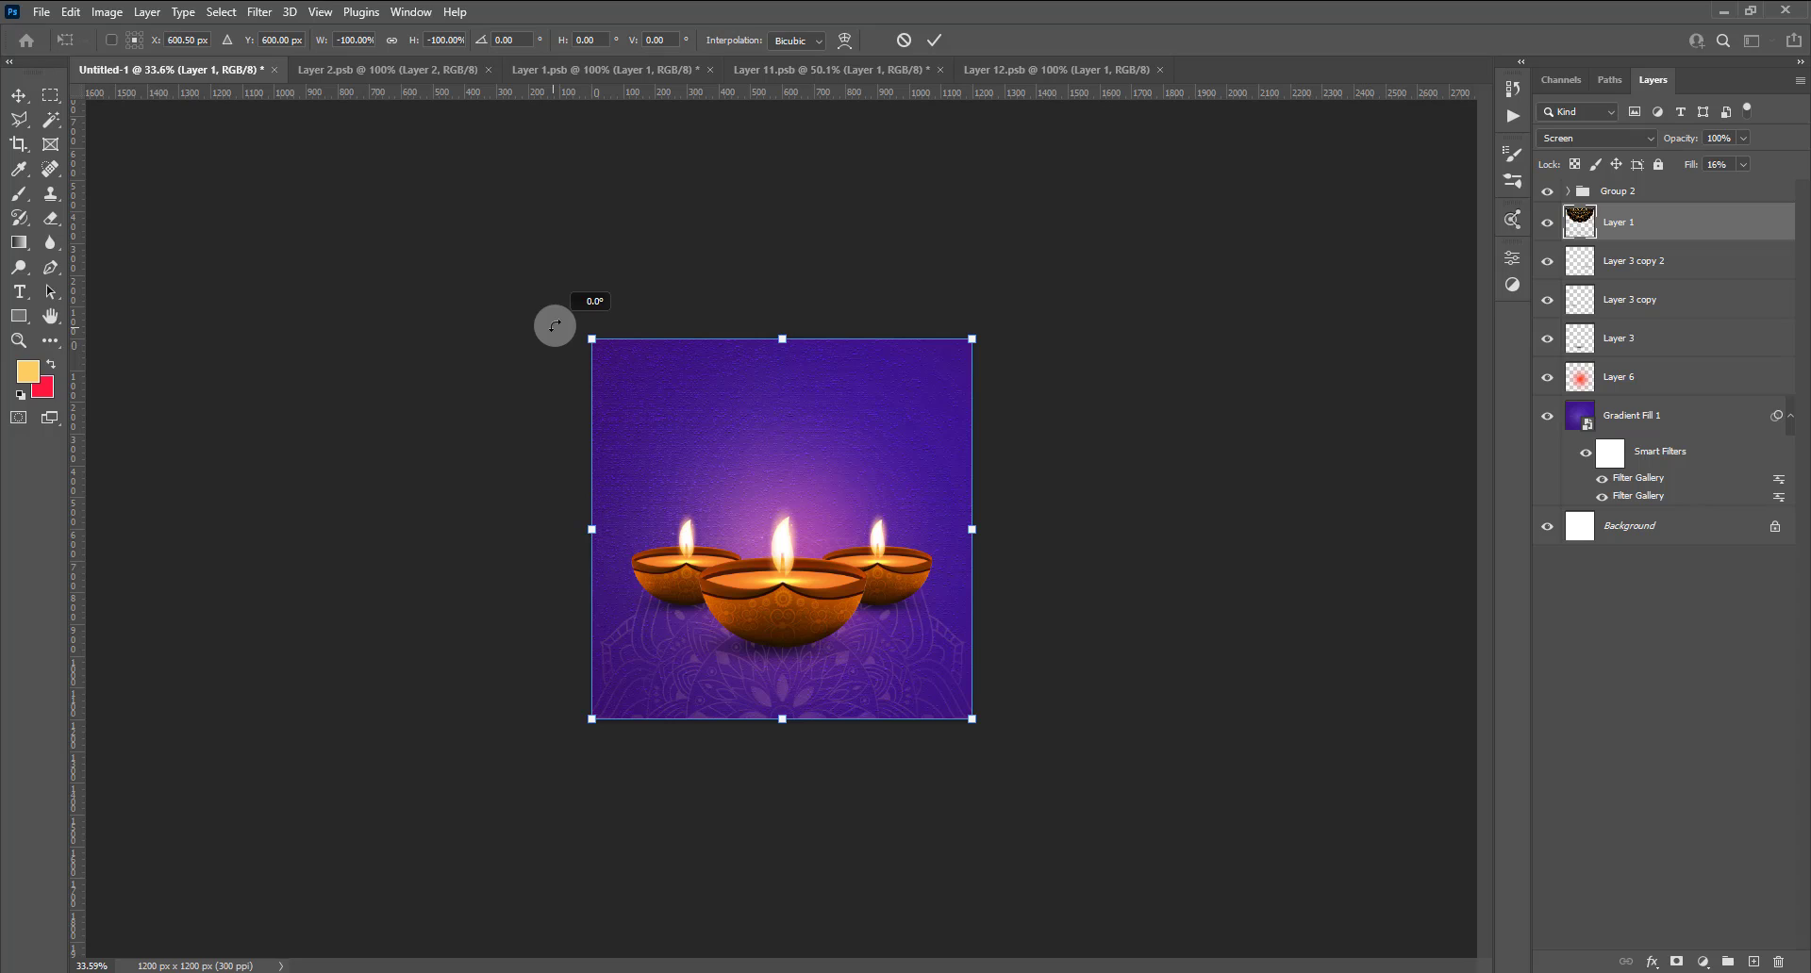
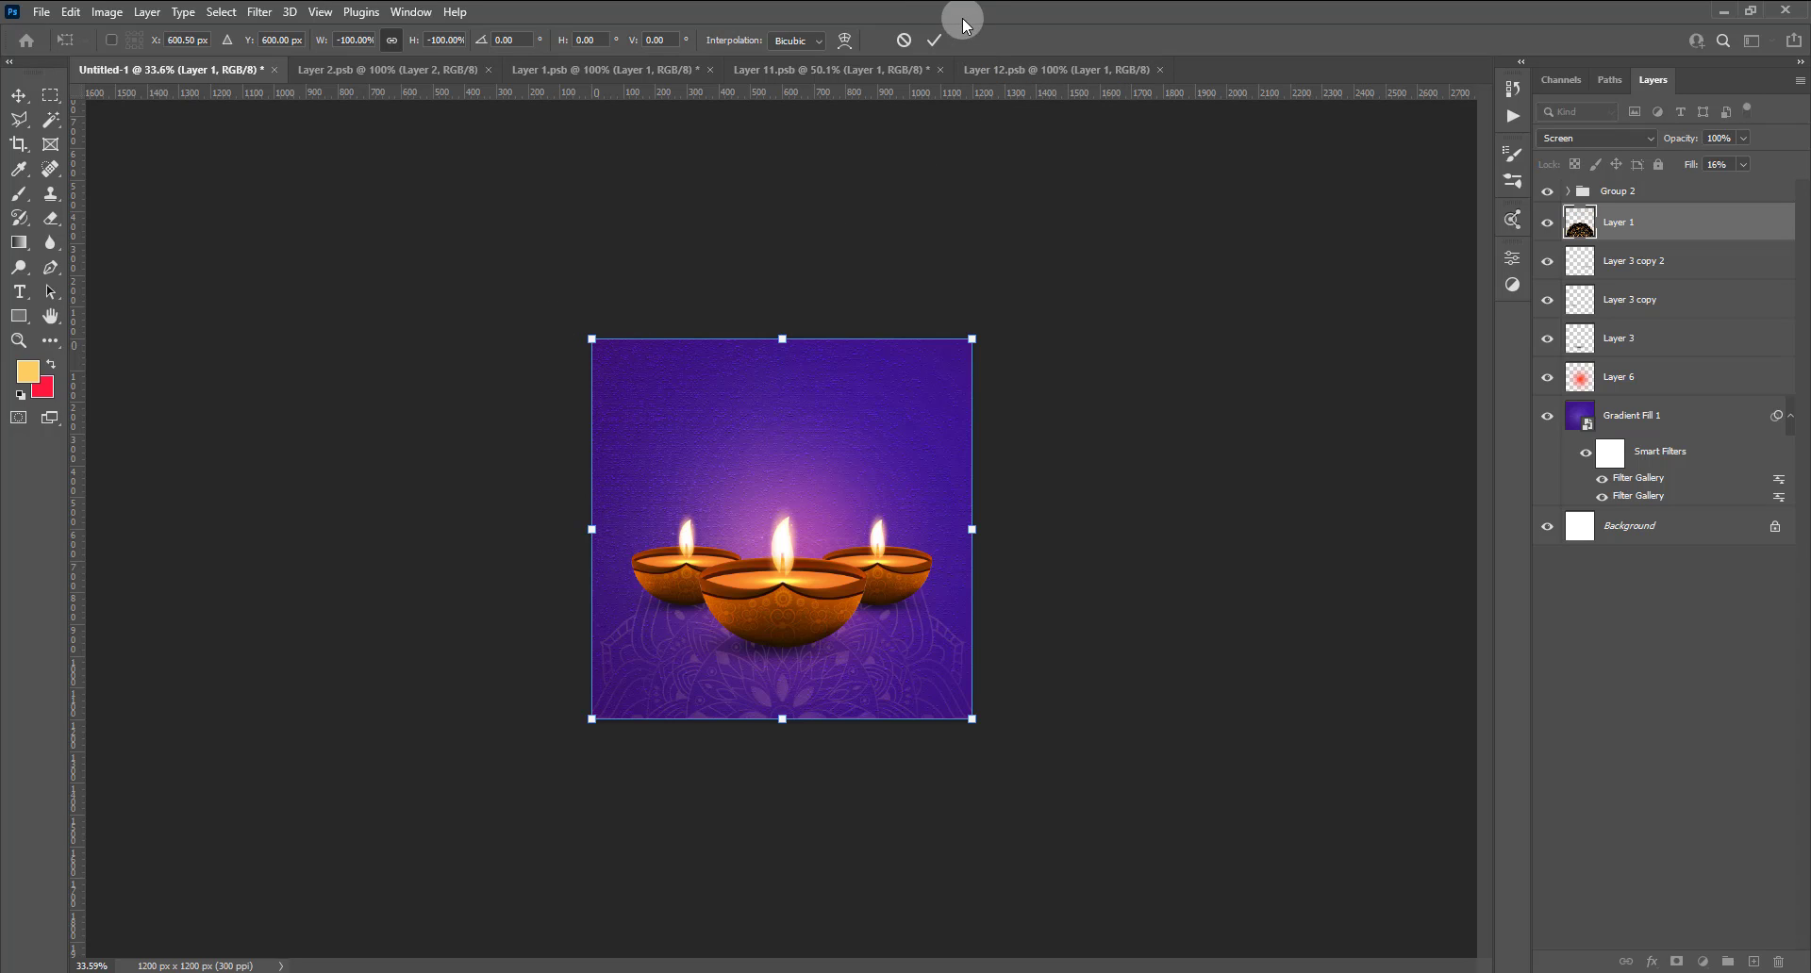
Commit the mandala overlay's rotation and select the mandala layer Layer 1.
click(933, 39)
click(1157, 339)
scroll(868, 625, up, 3)
scroll(896, 634, up, 1)
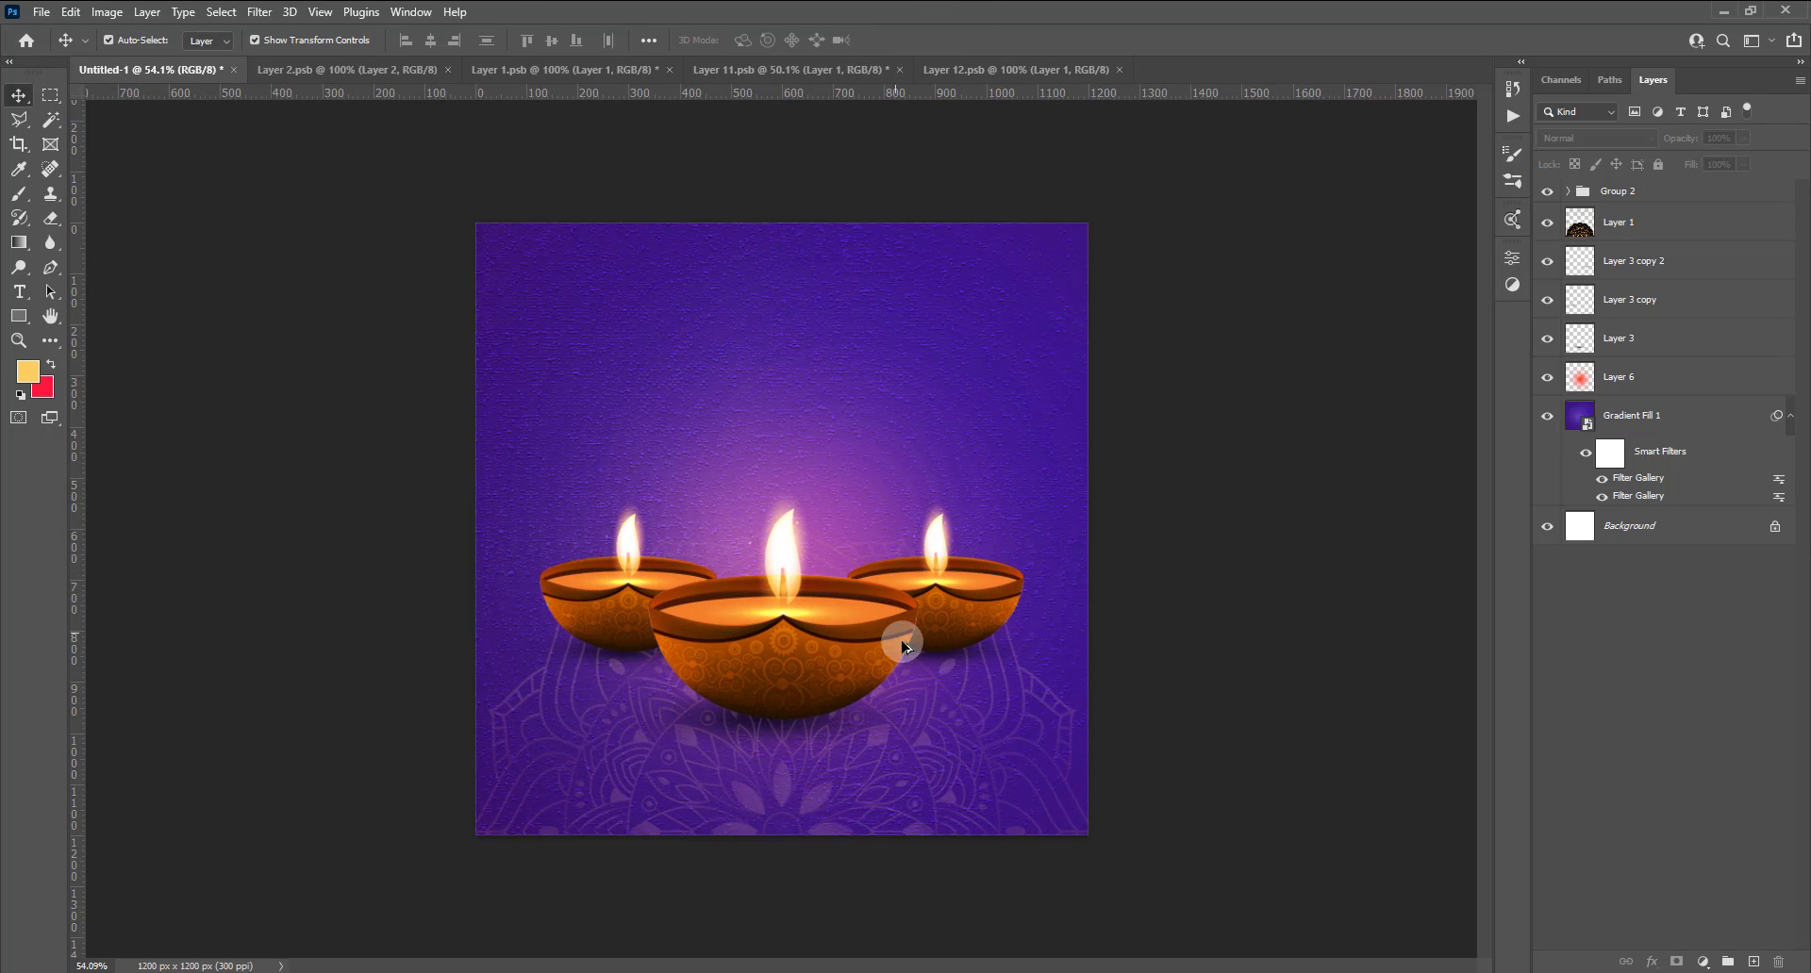
scroll(759, 659, down, 2)
scroll(842, 745, down, 1)
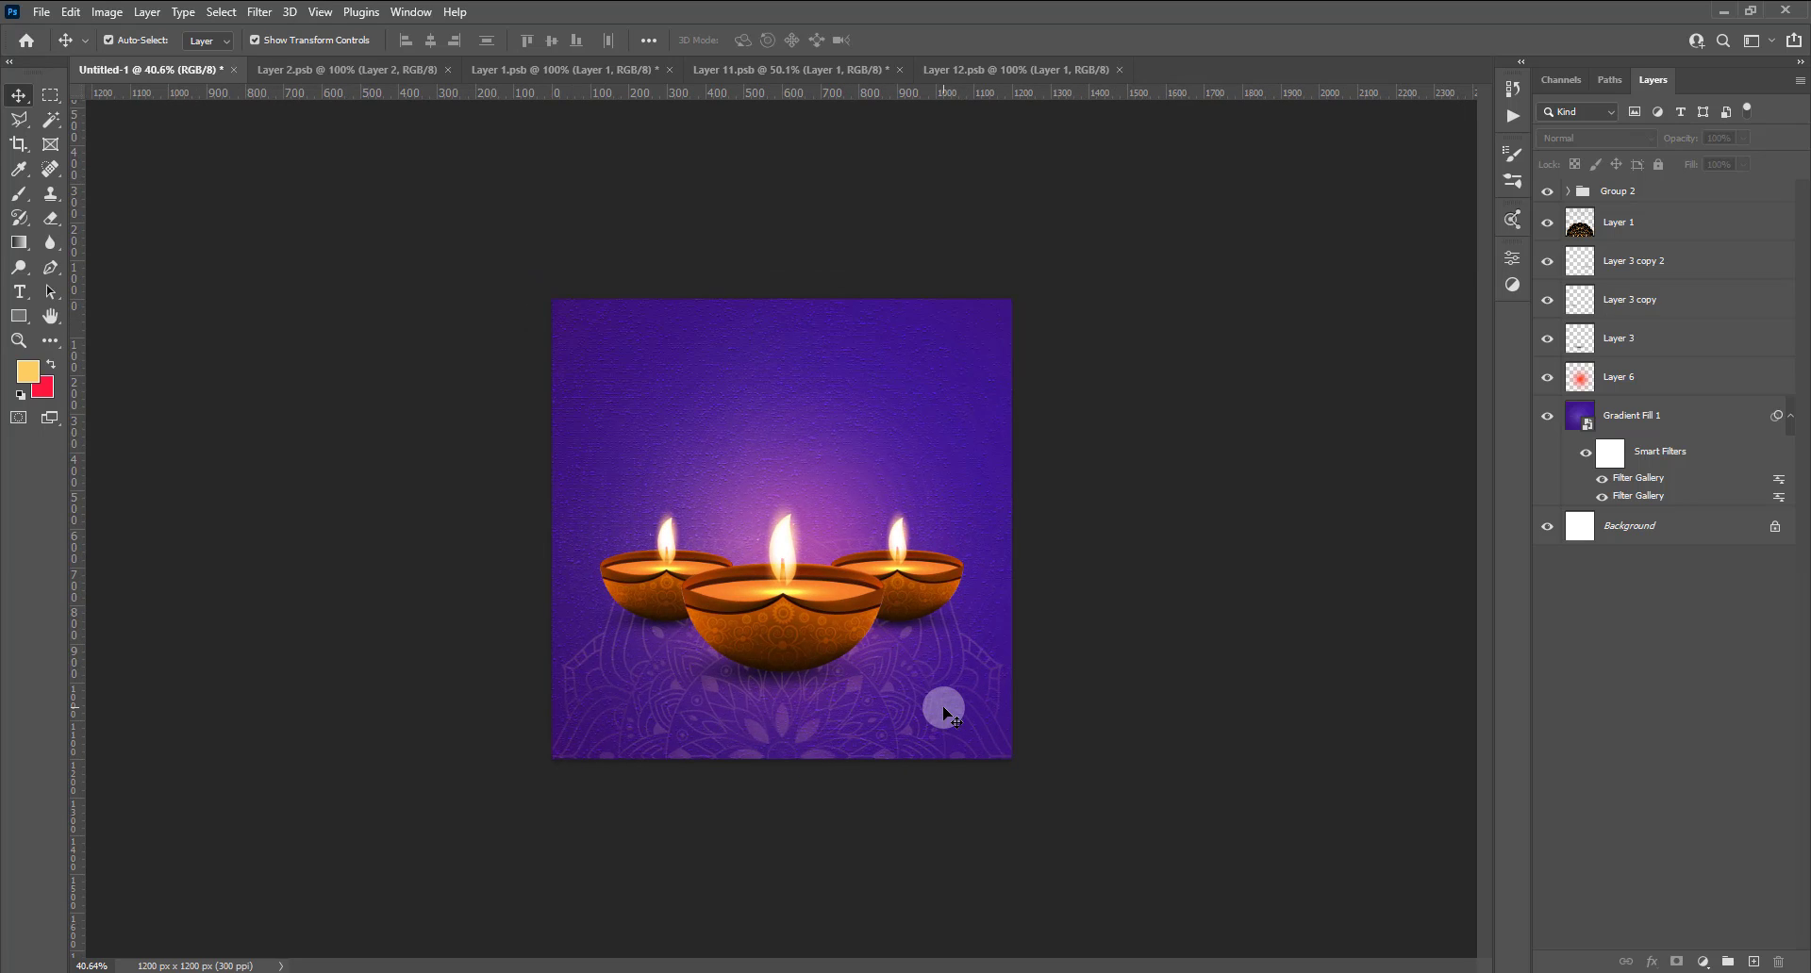
click(1643, 417)
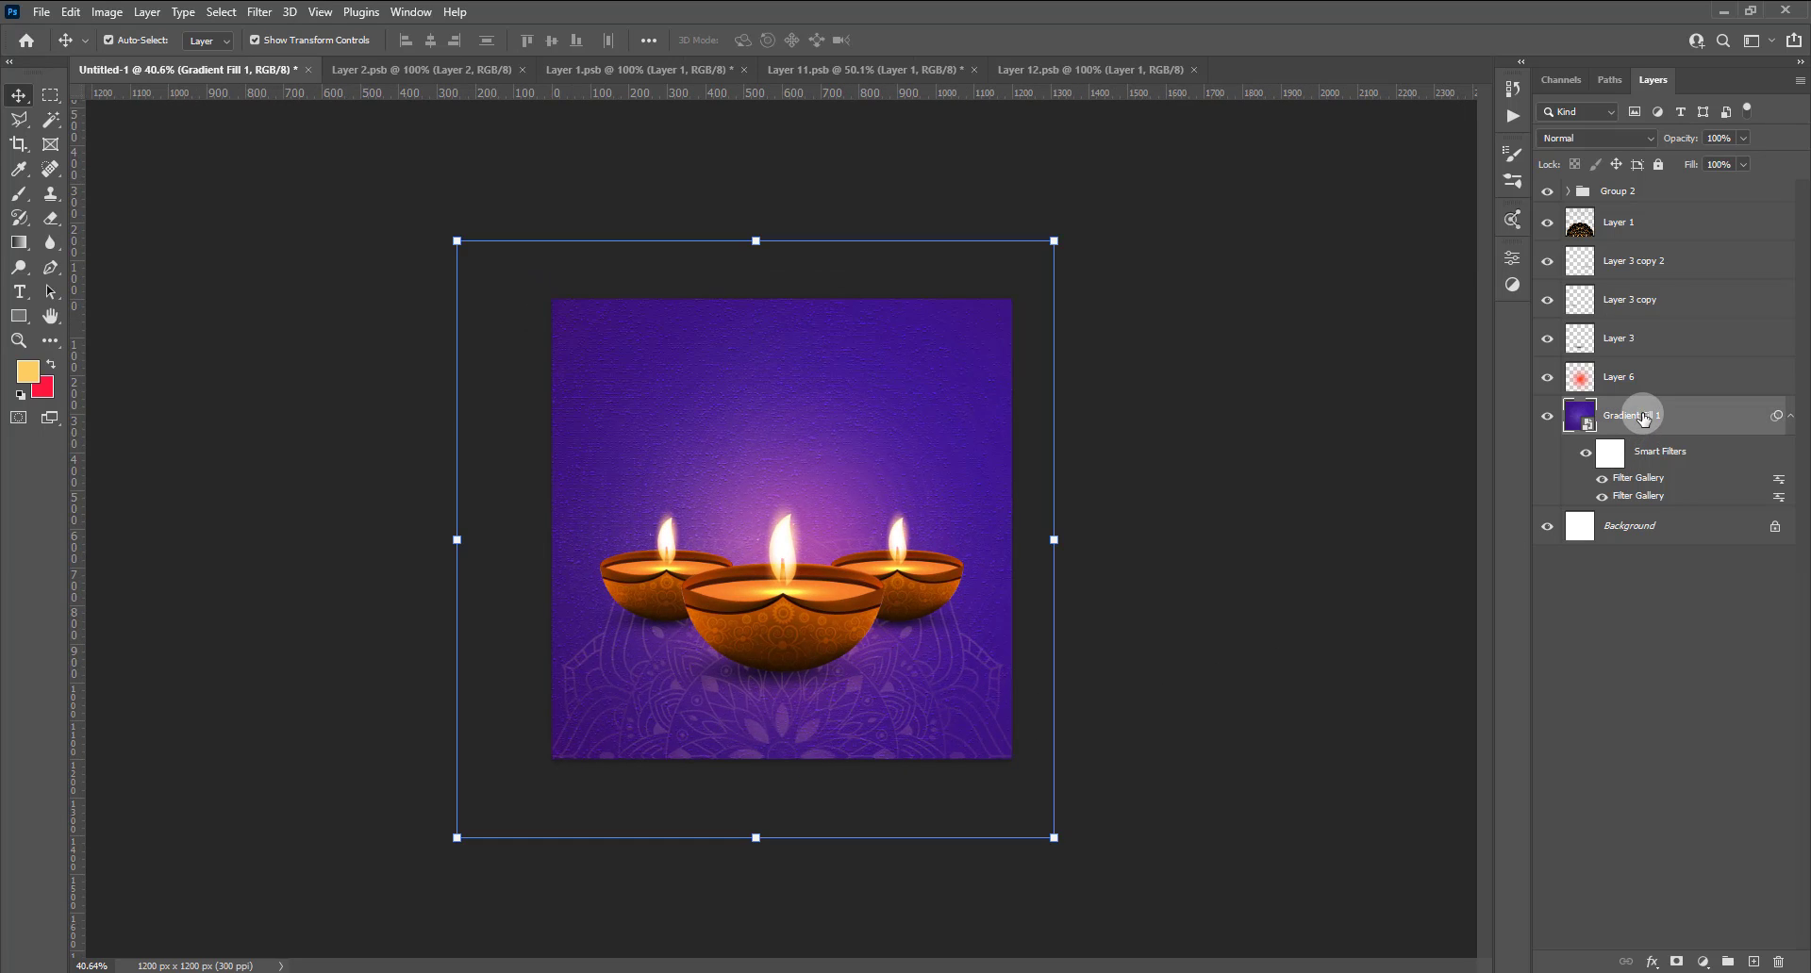
click(1664, 230)
Duplicate the mandala layer and rotate the copy 180° to the top.
drag(1026, 614, 1035, 596)
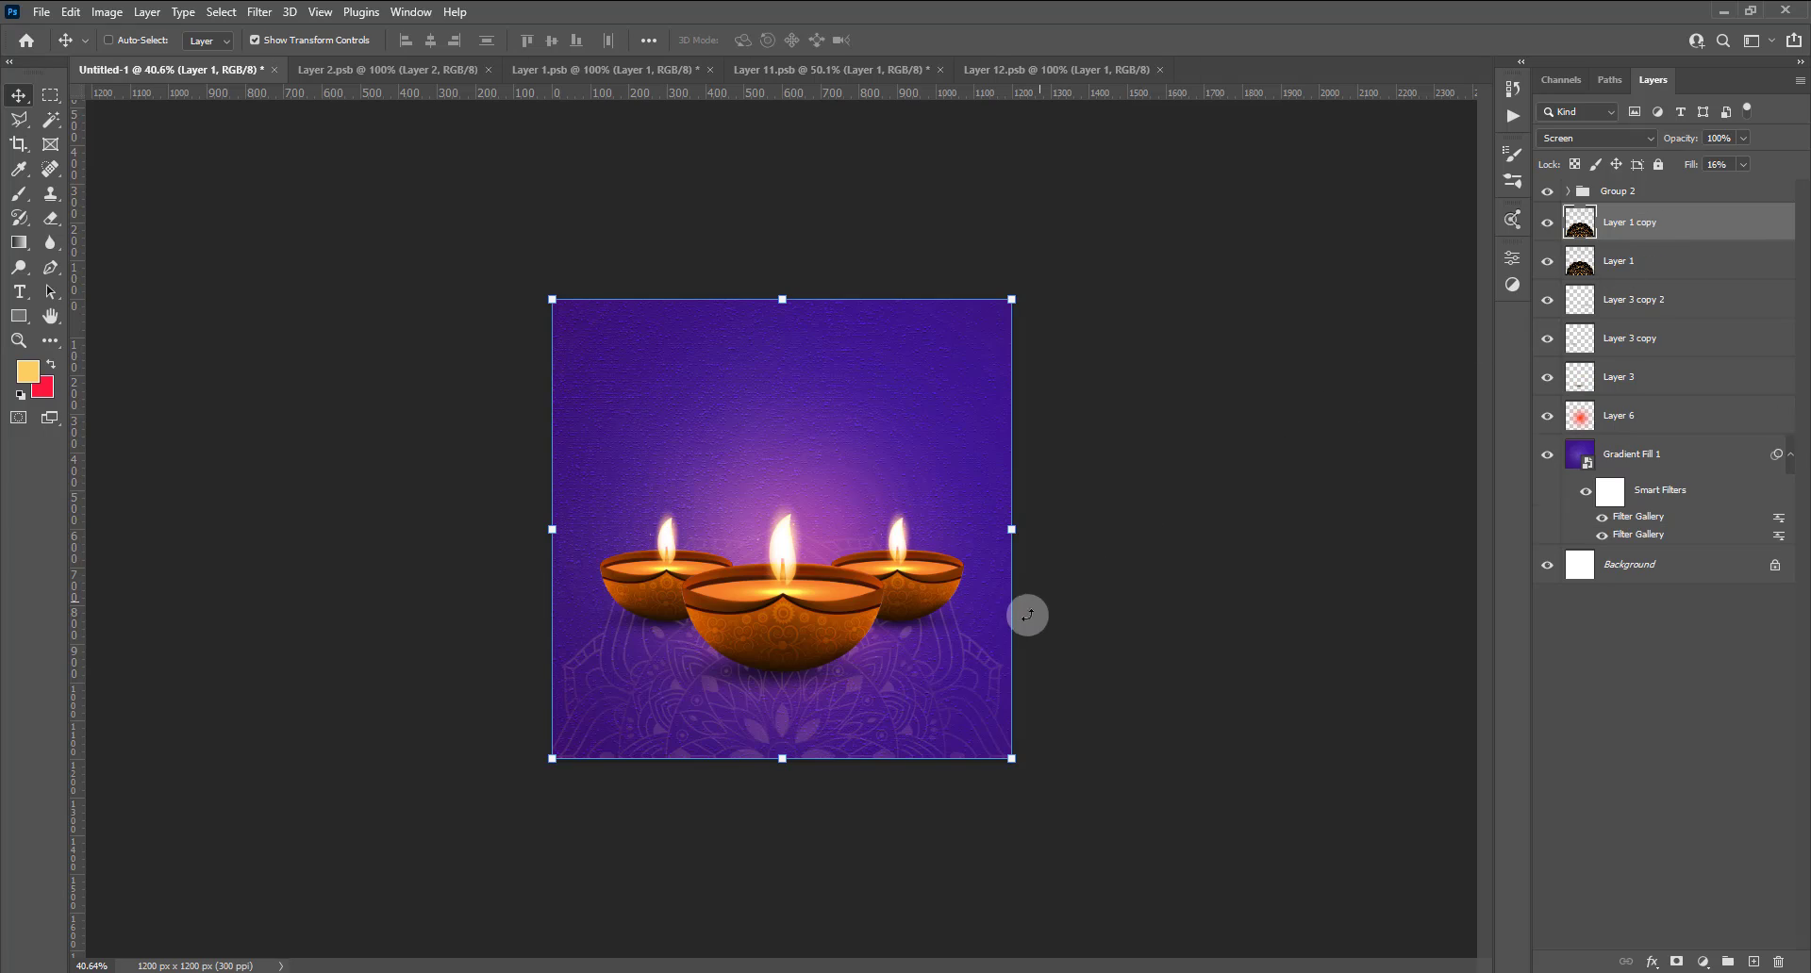
drag(998, 770, 998, 771)
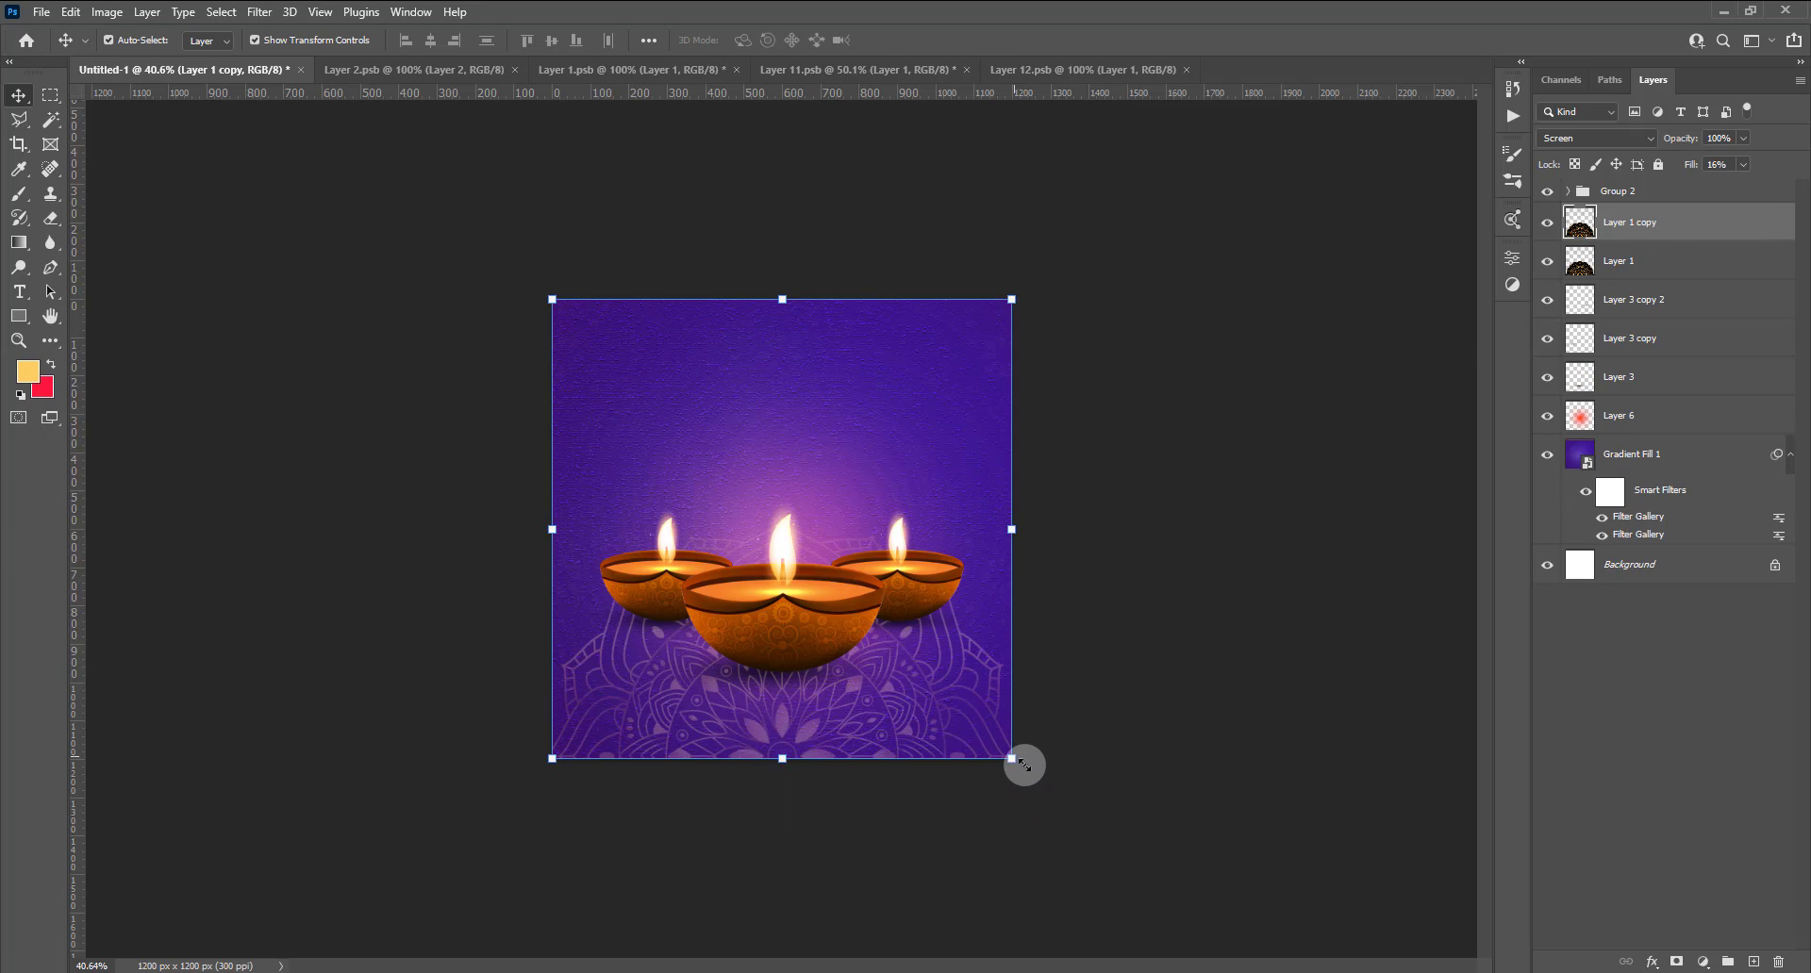
click(1010, 762)
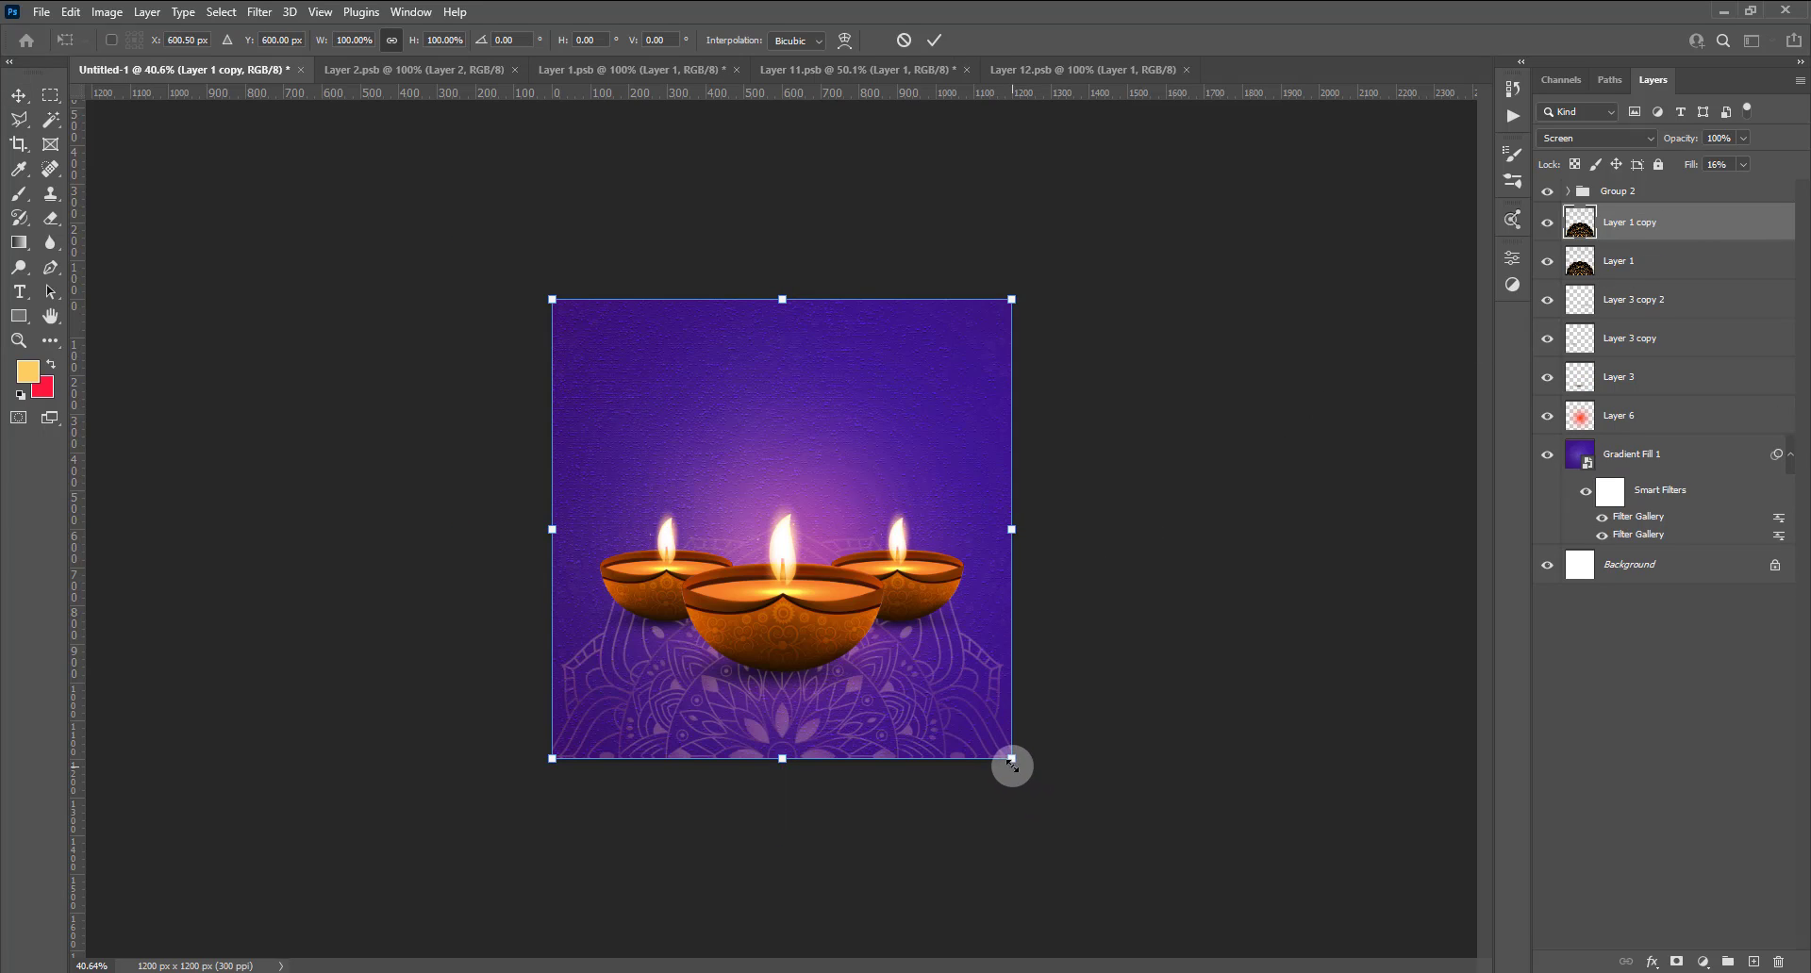
drag(1028, 766, 528, 305)
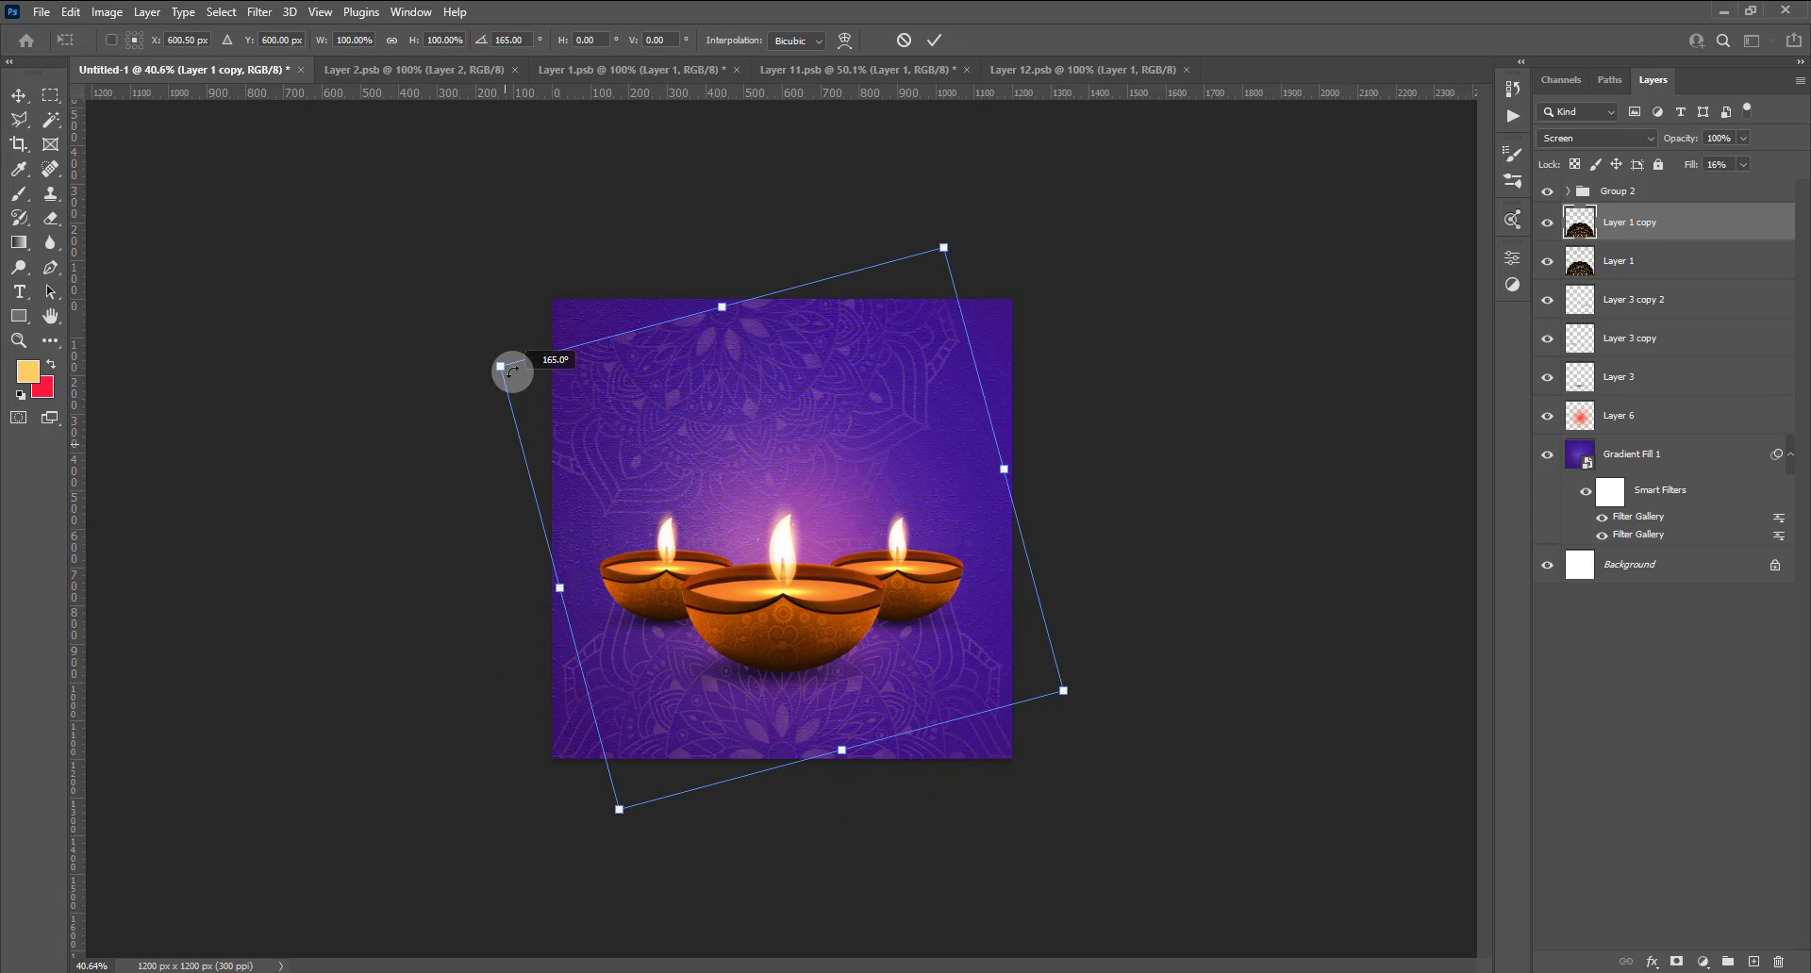
click(936, 39)
Fade the mandala copy to 5% fill and compare it with Layer 1.
click(1744, 164)
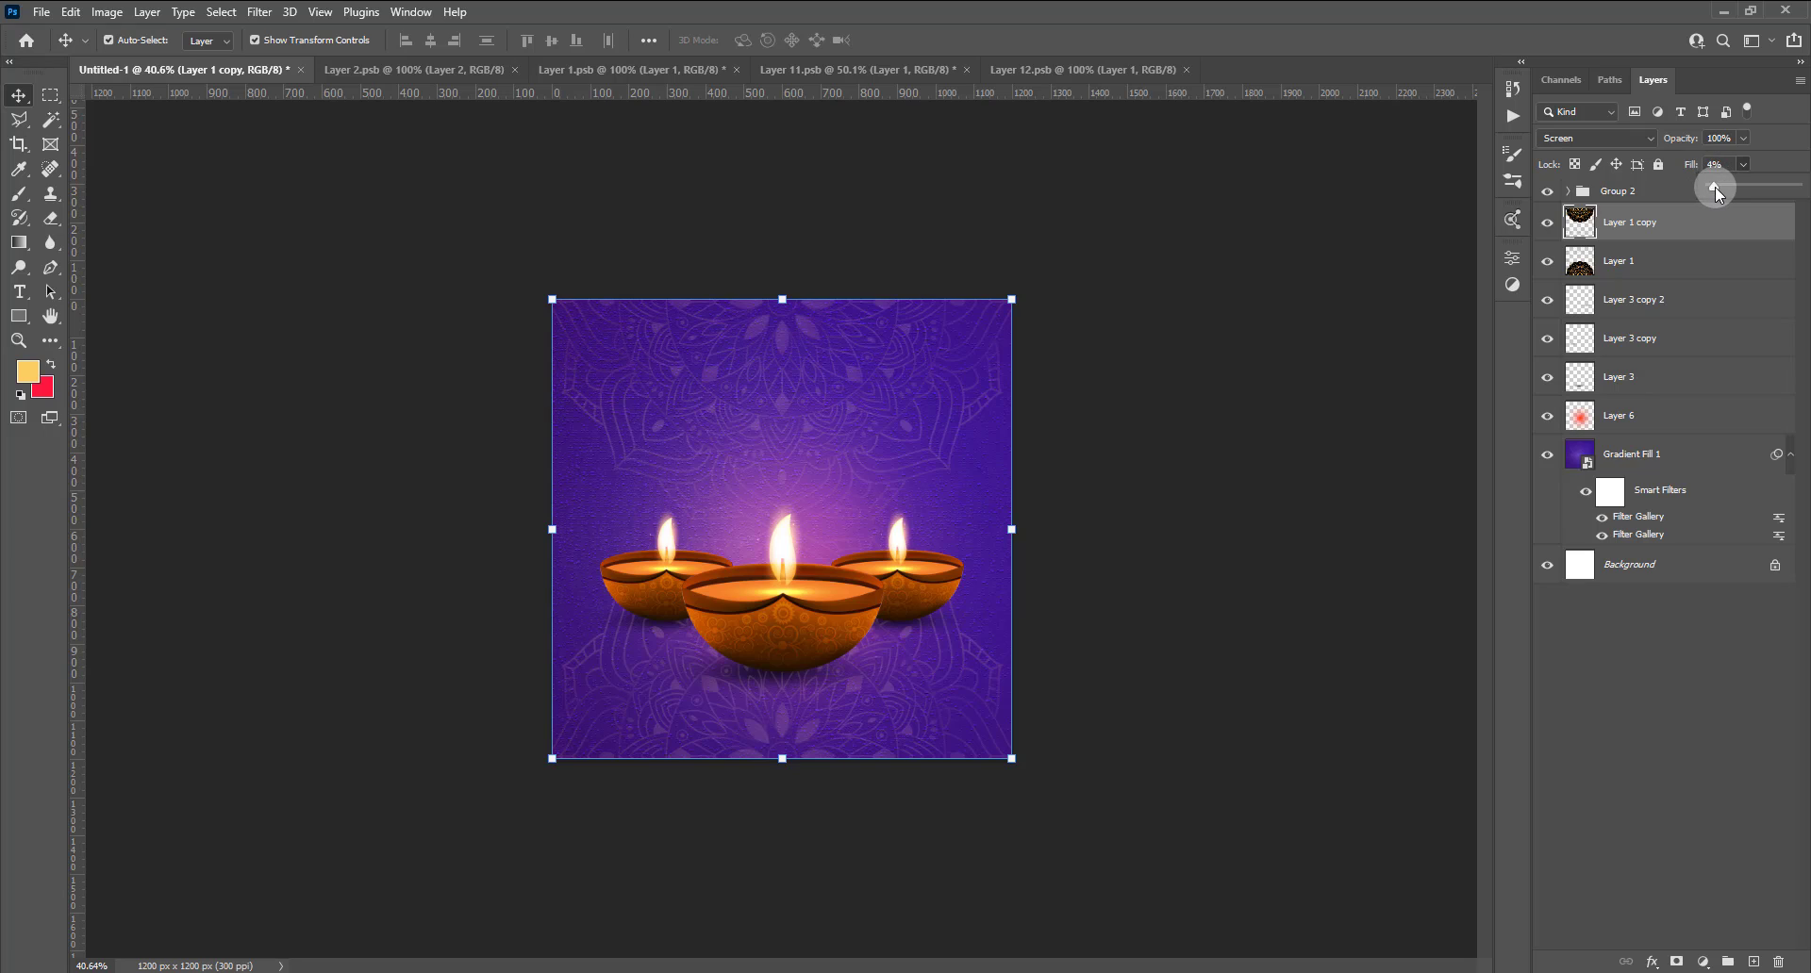
drag(1714, 187, 1723, 183)
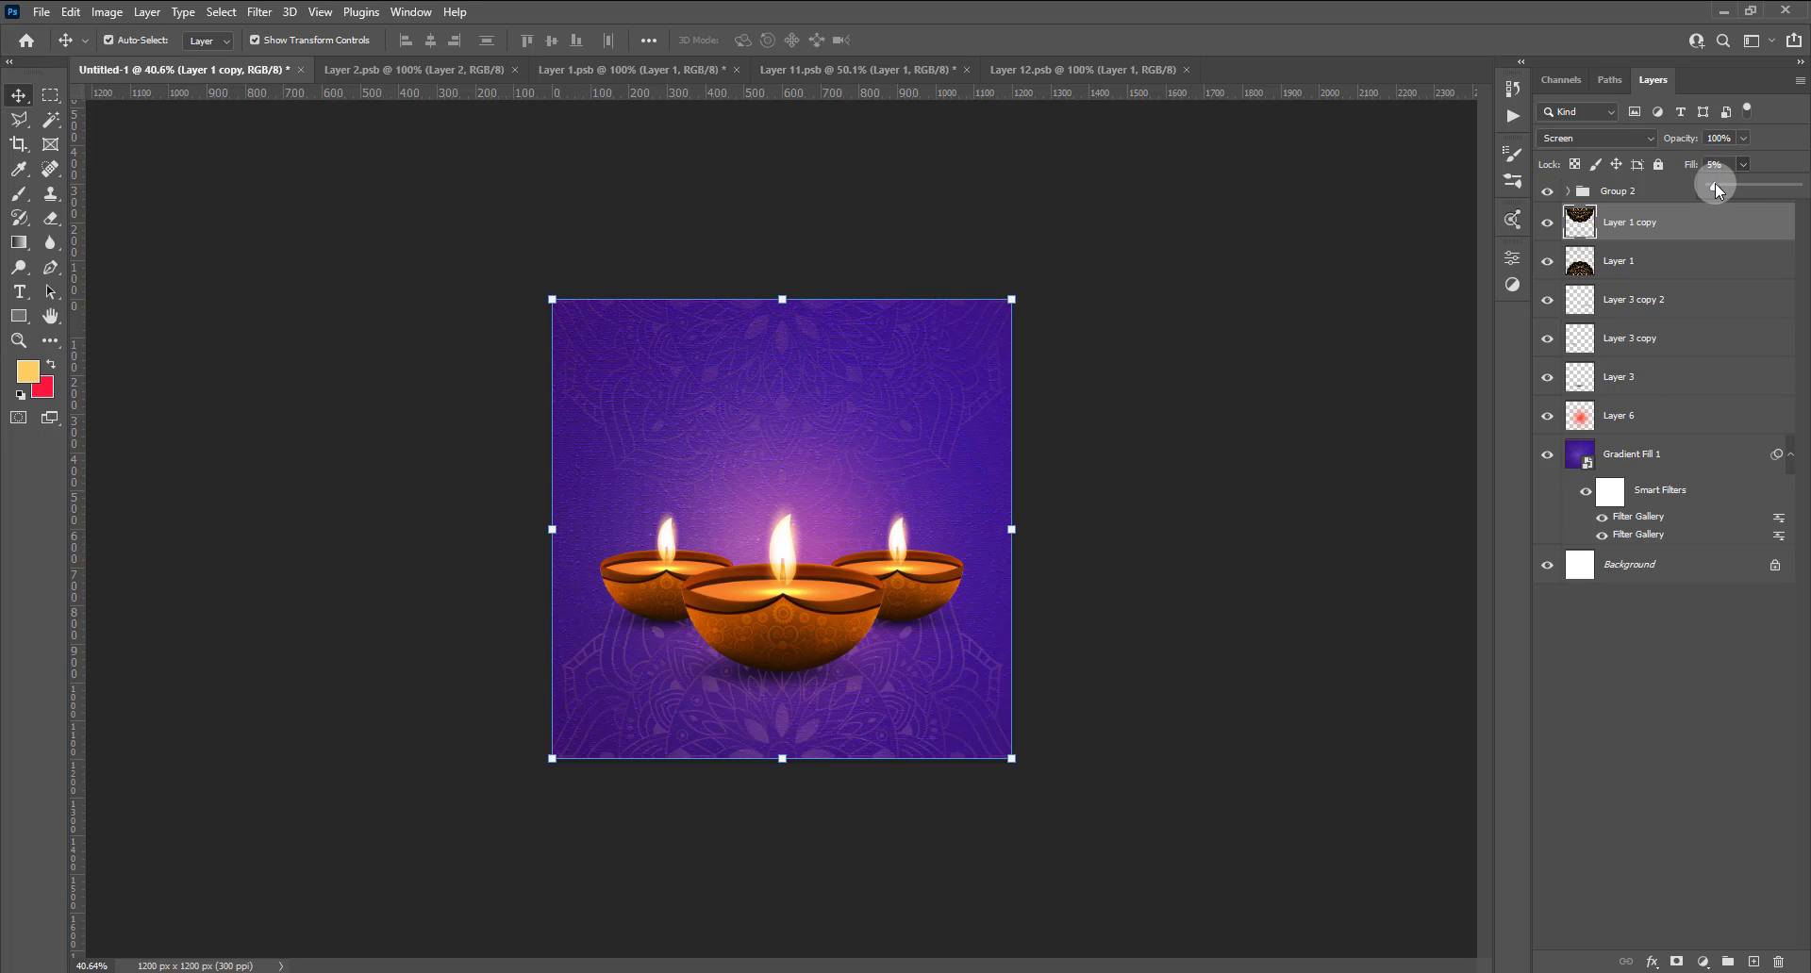
click(998, 719)
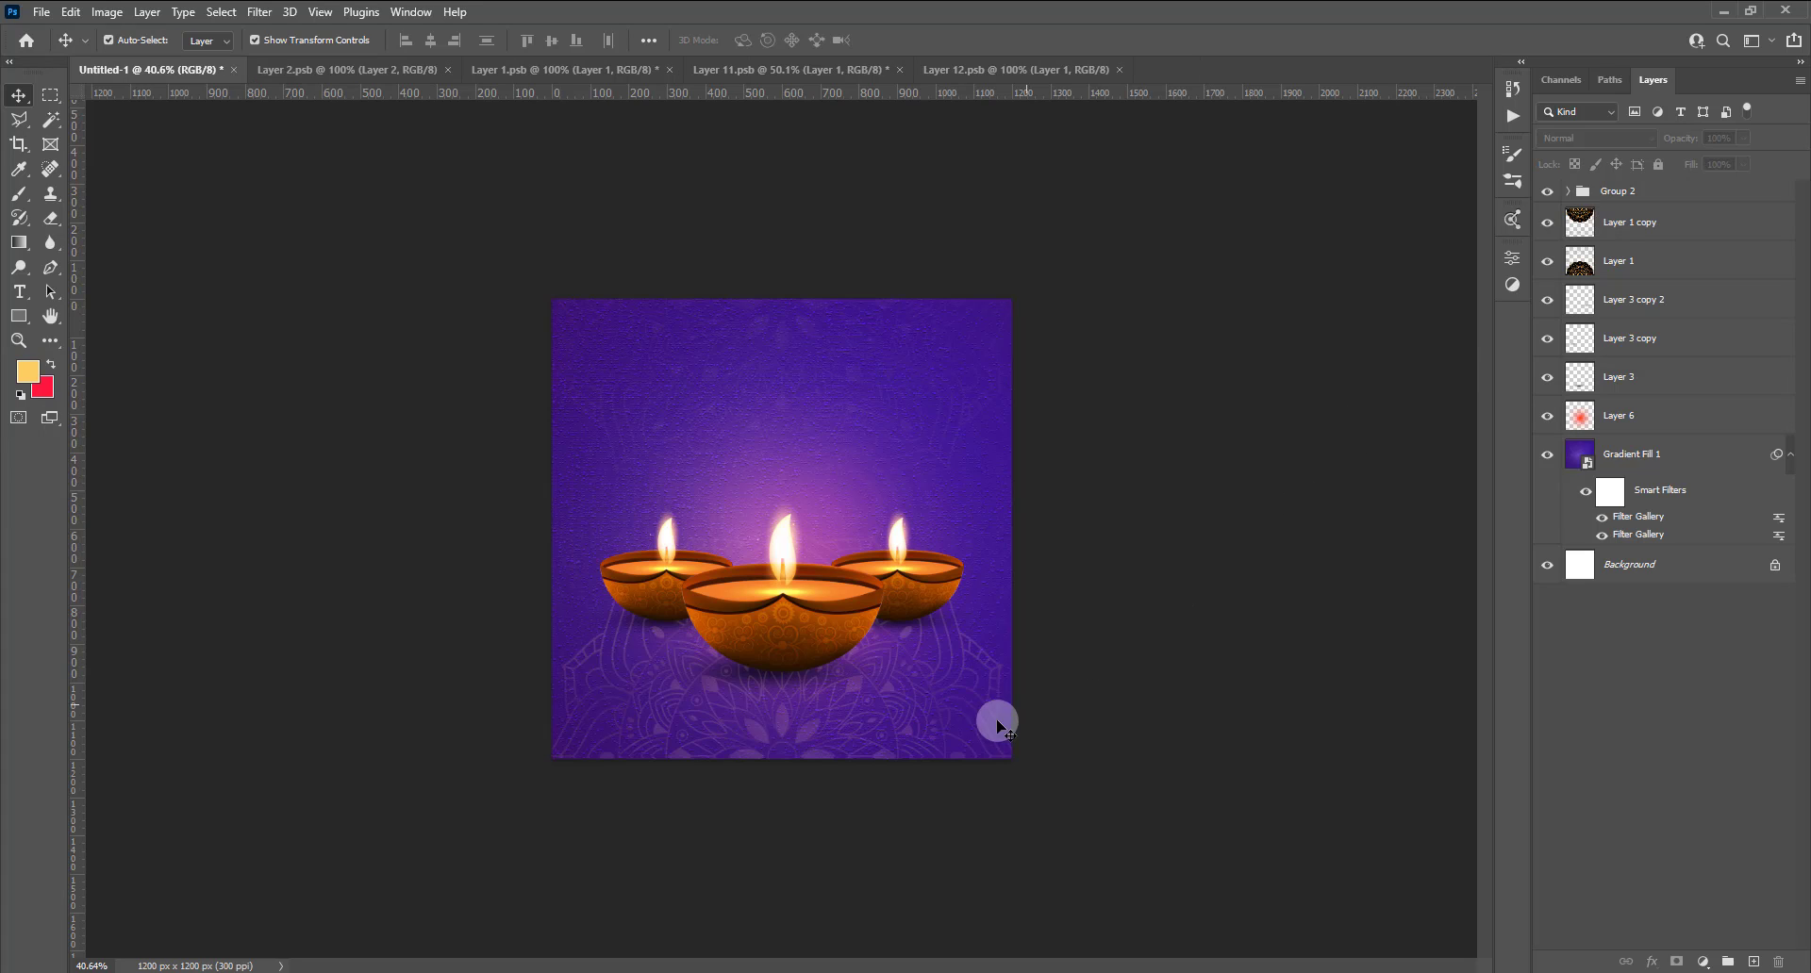
click(1703, 224)
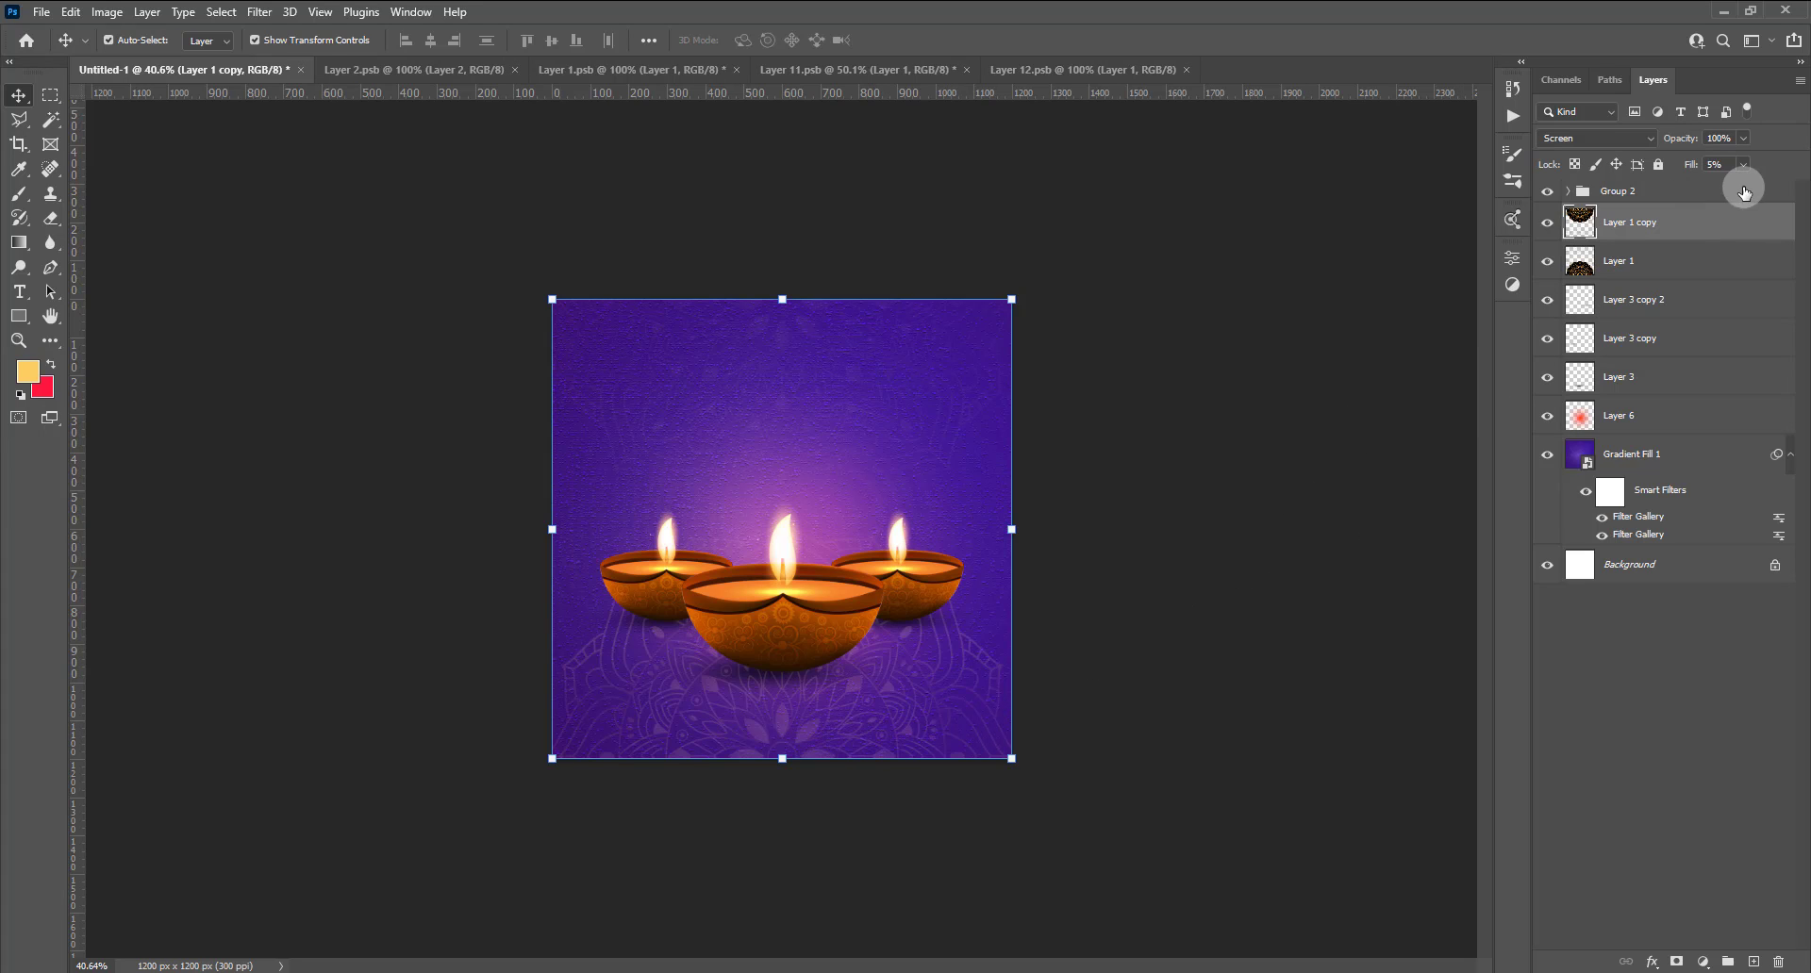
click(1673, 263)
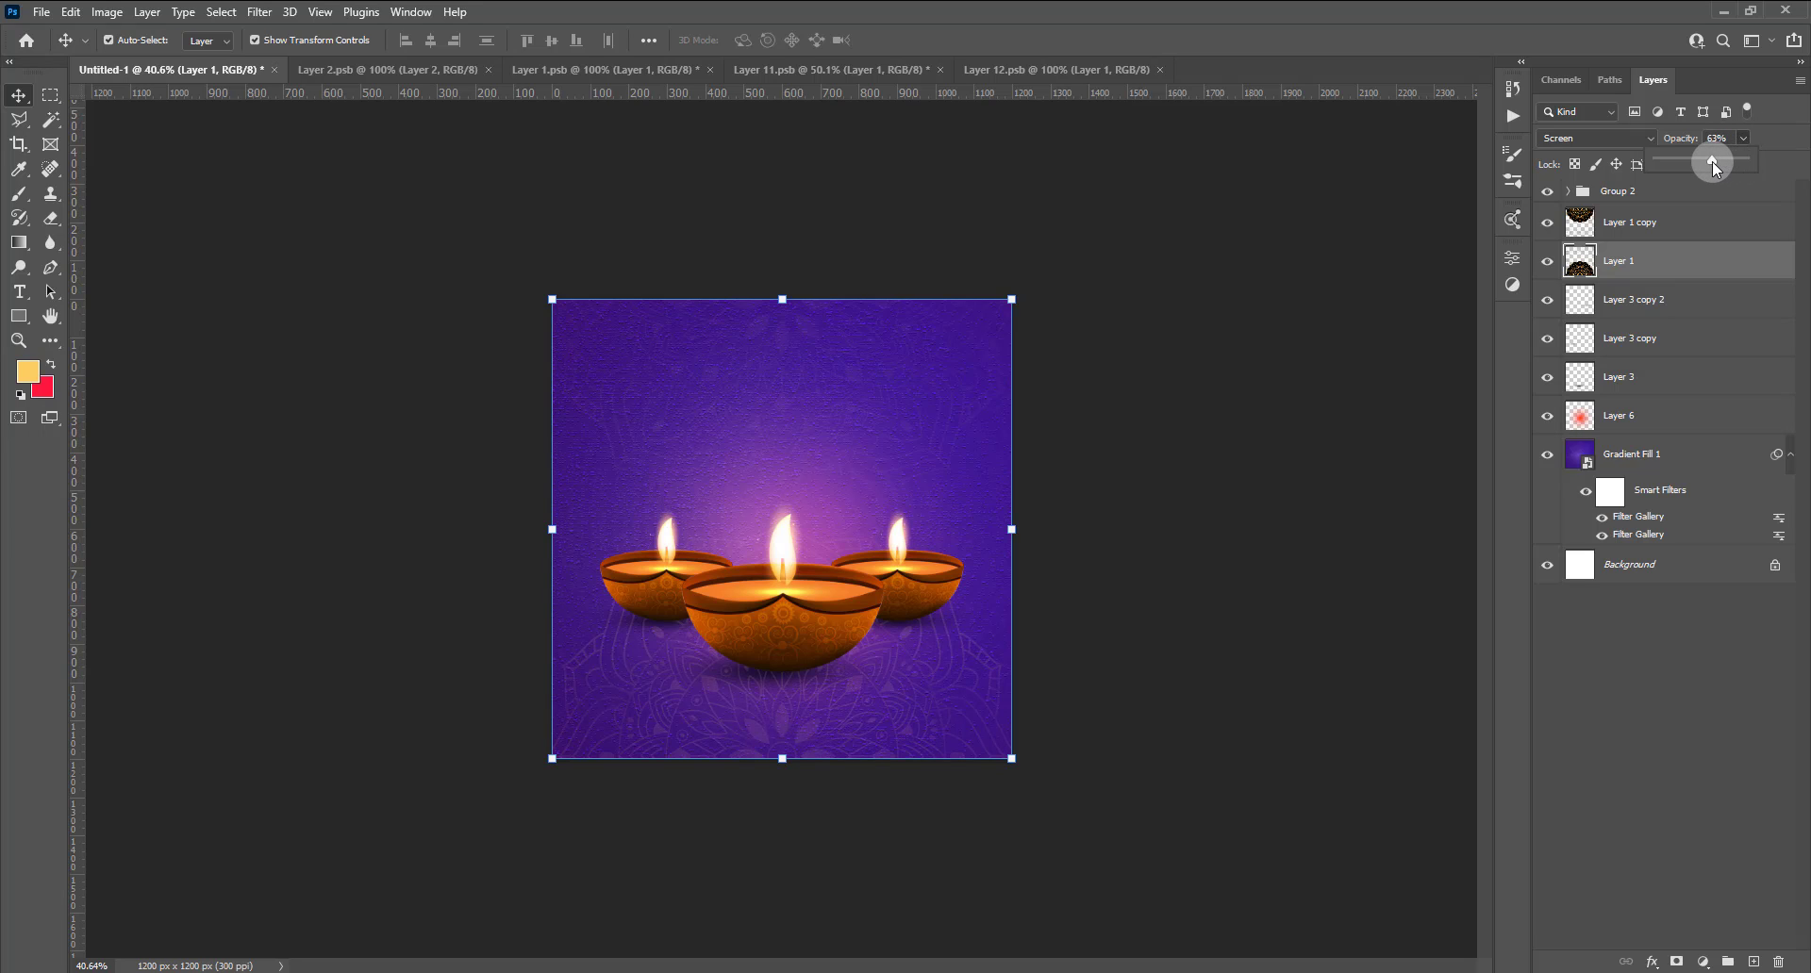
click(1168, 465)
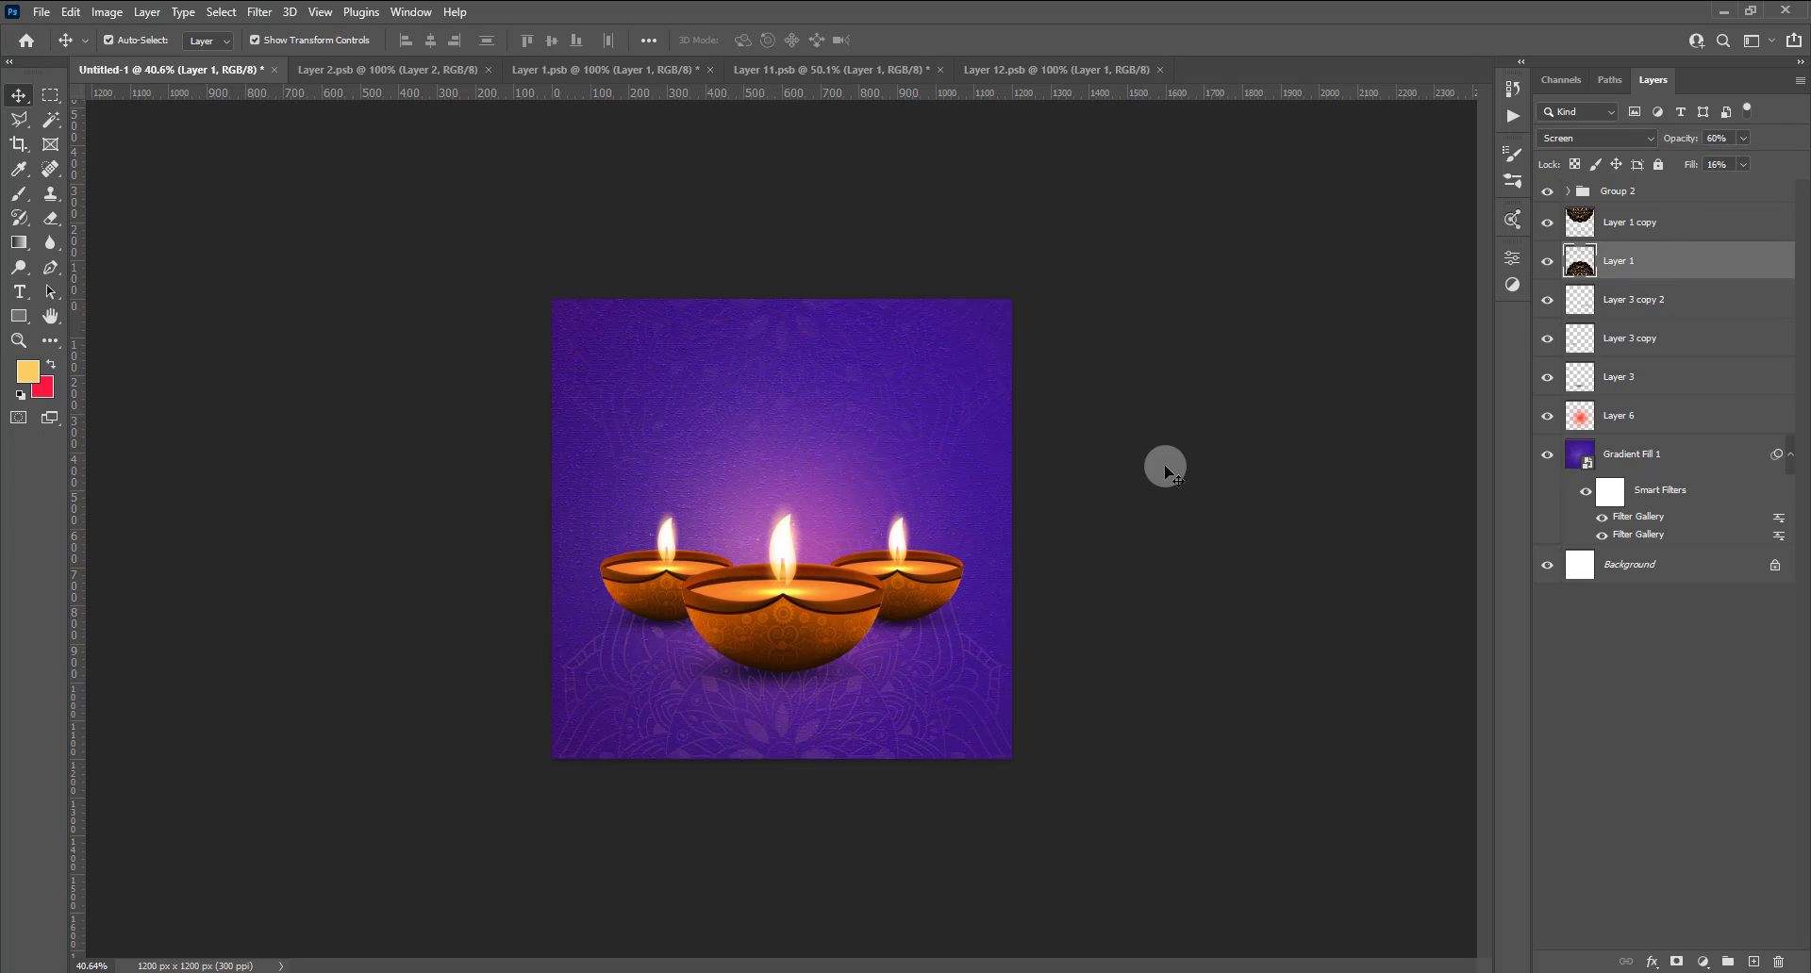
scroll(779, 731, down, 4)
scroll(823, 630, up, 2)
scroll(849, 635, up, 2)
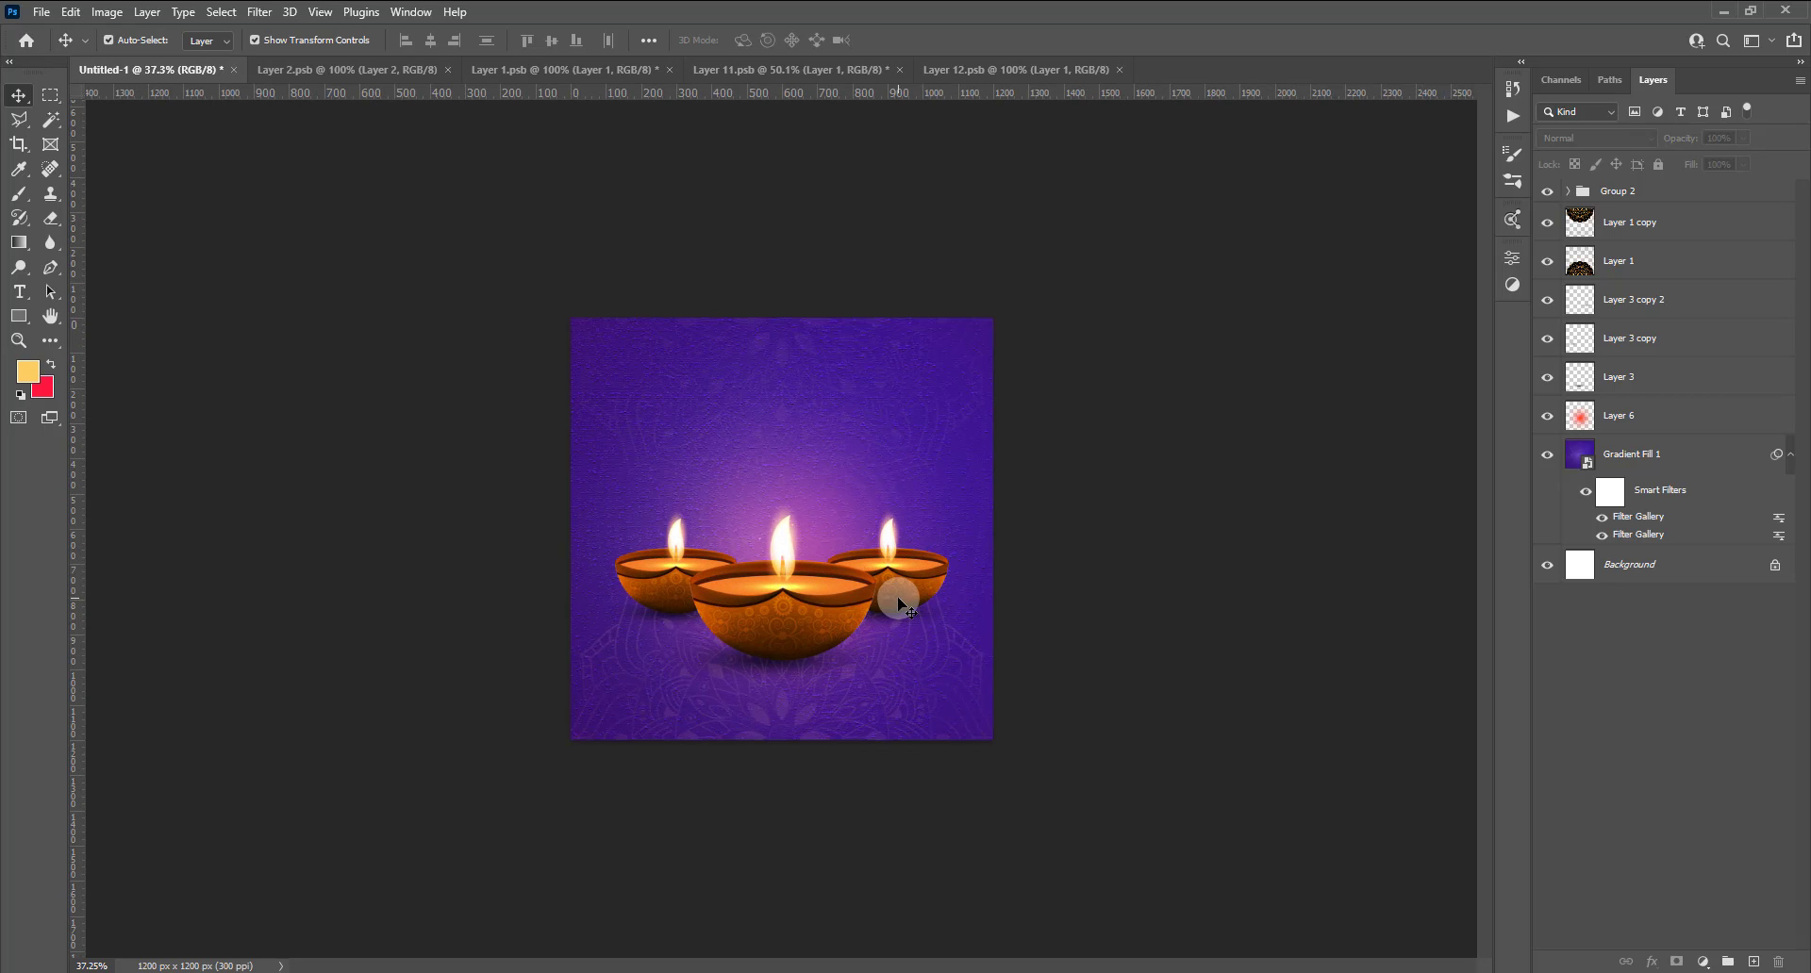
Convert the Layer 12.psb title layer to a smart object and drag it into the poster.
click(951, 72)
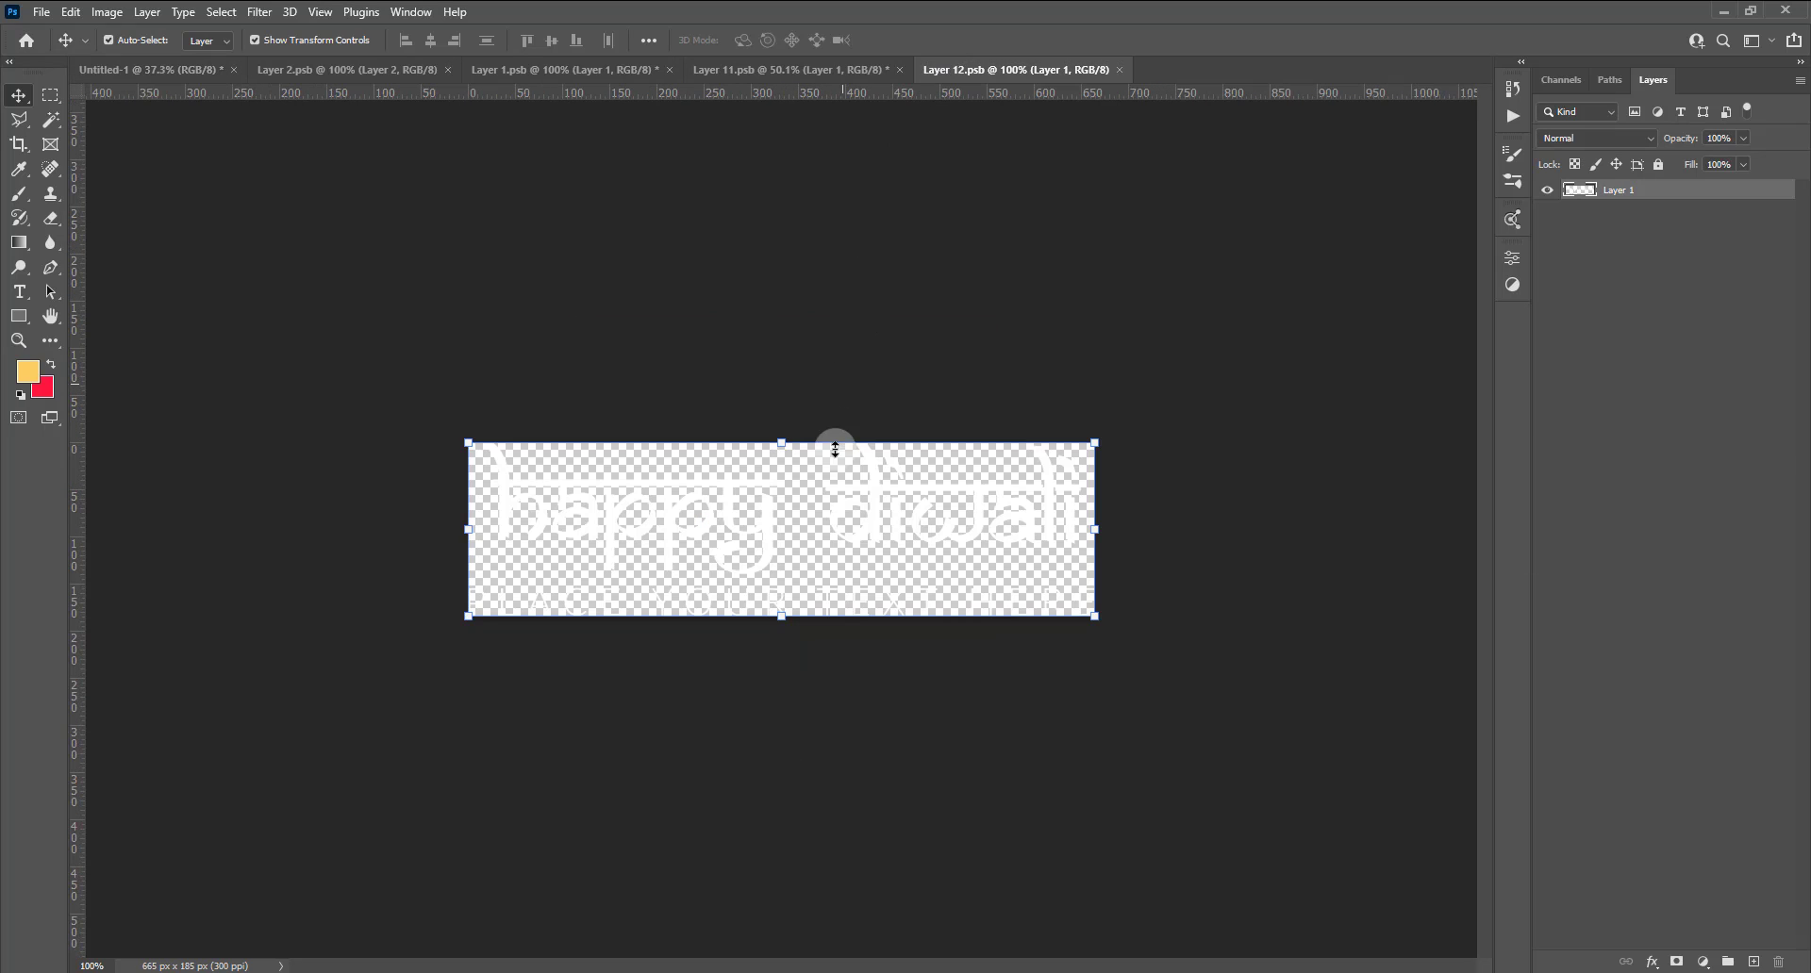
right_click(1579, 184)
click(1616, 432)
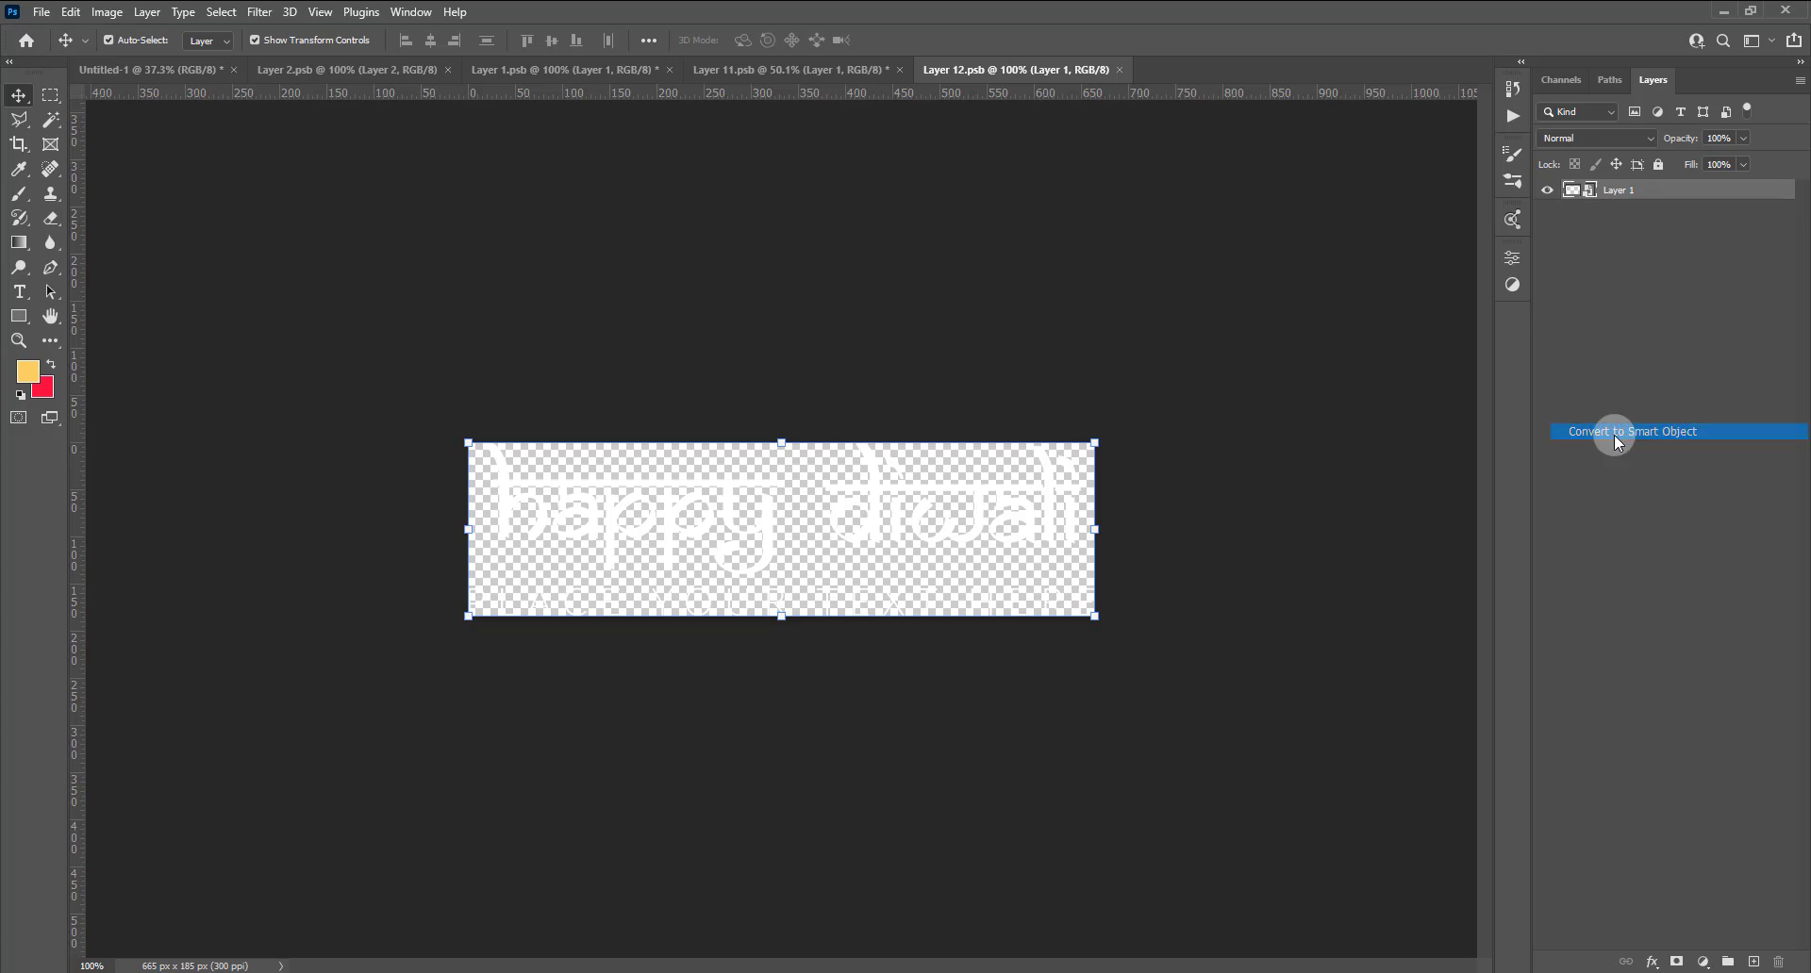
mouse_move(460, 232)
mouse_down()
mouse_move(830, 537)
mouse_move(847, 520)
mouse_move(828, 400)
mouse_up()
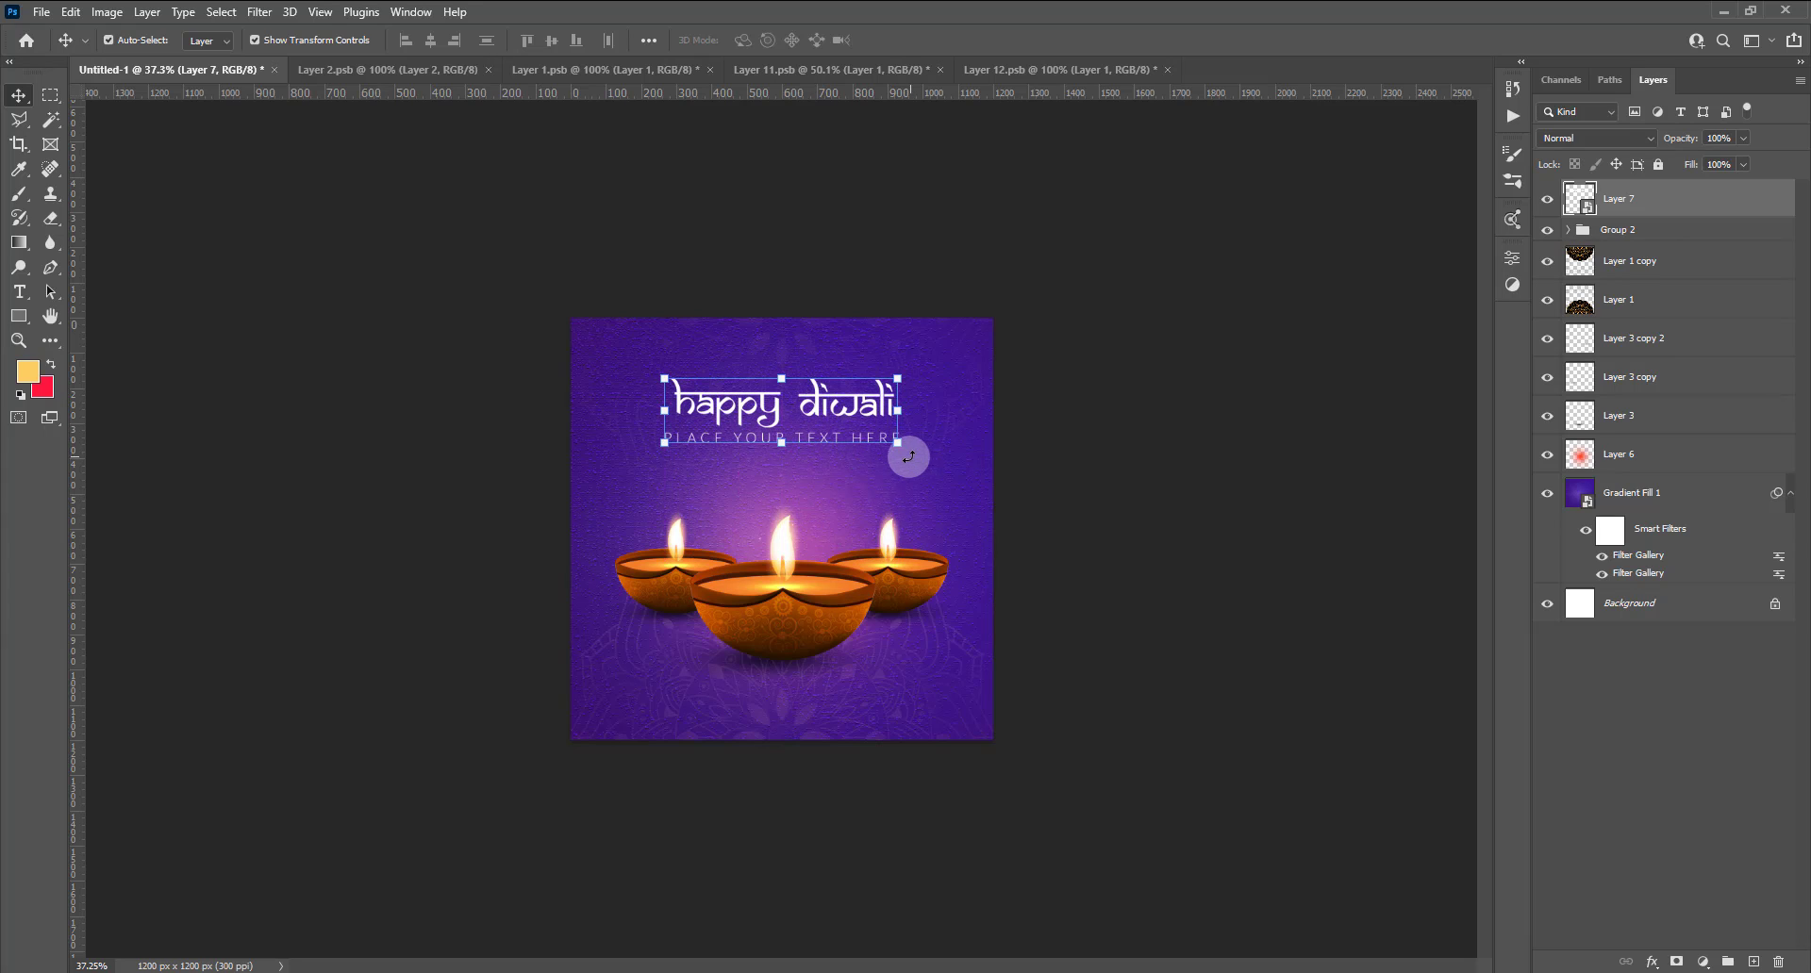
Scale the title to about 87% and move it up near the poster top.
key(ctrl+t)
drag(898, 448, 886, 439)
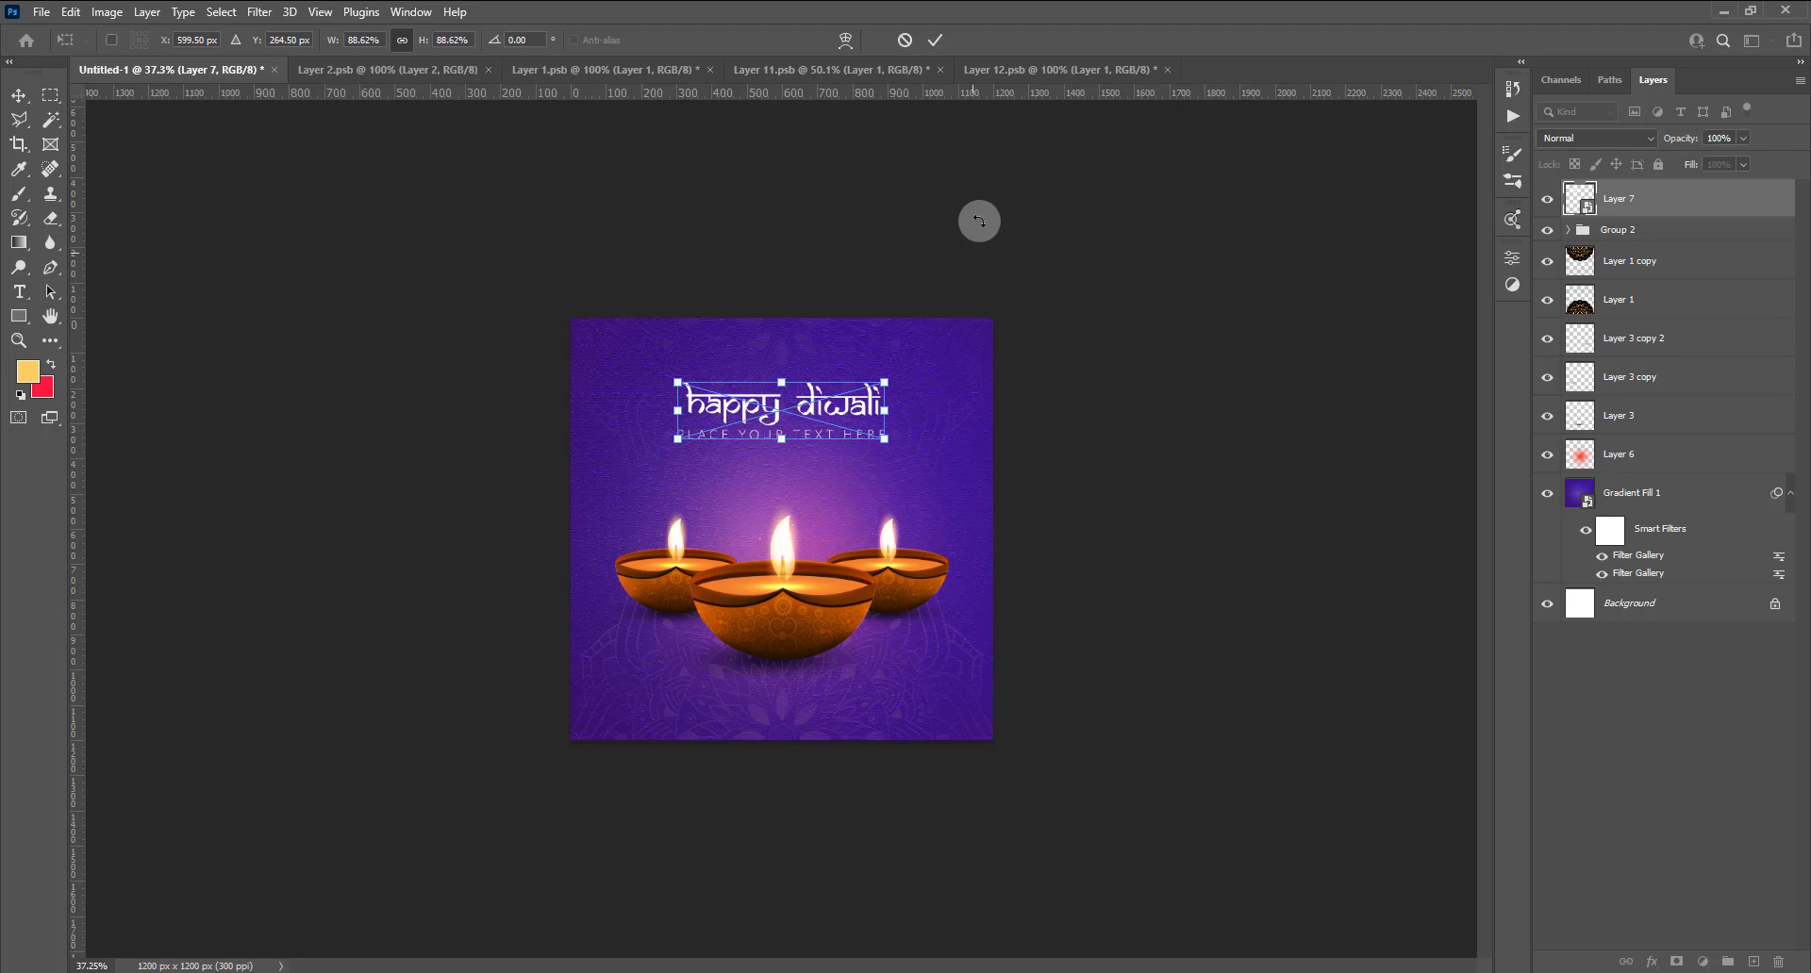
click(935, 42)
scroll(801, 472, up, 2)
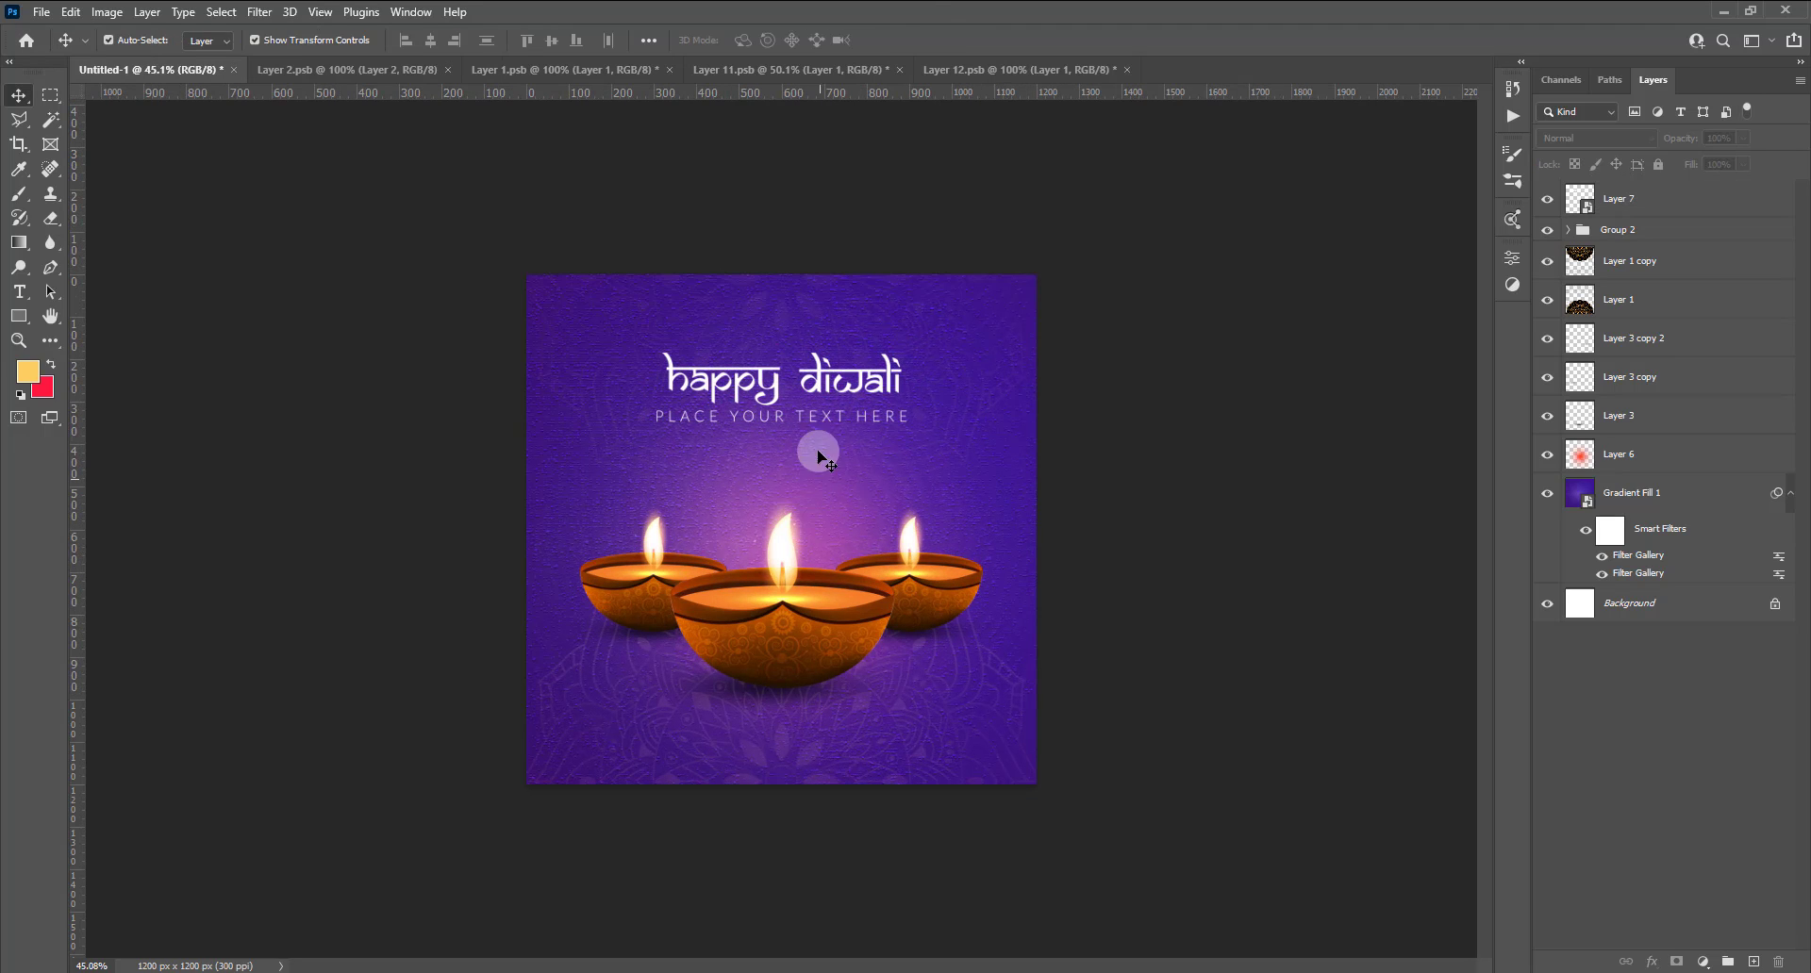
click(821, 387)
mouse_move(820, 387)
mouse_down()
mouse_move(820, 357)
mouse_move(820, 375)
mouse_move(918, 414)
mouse_up()
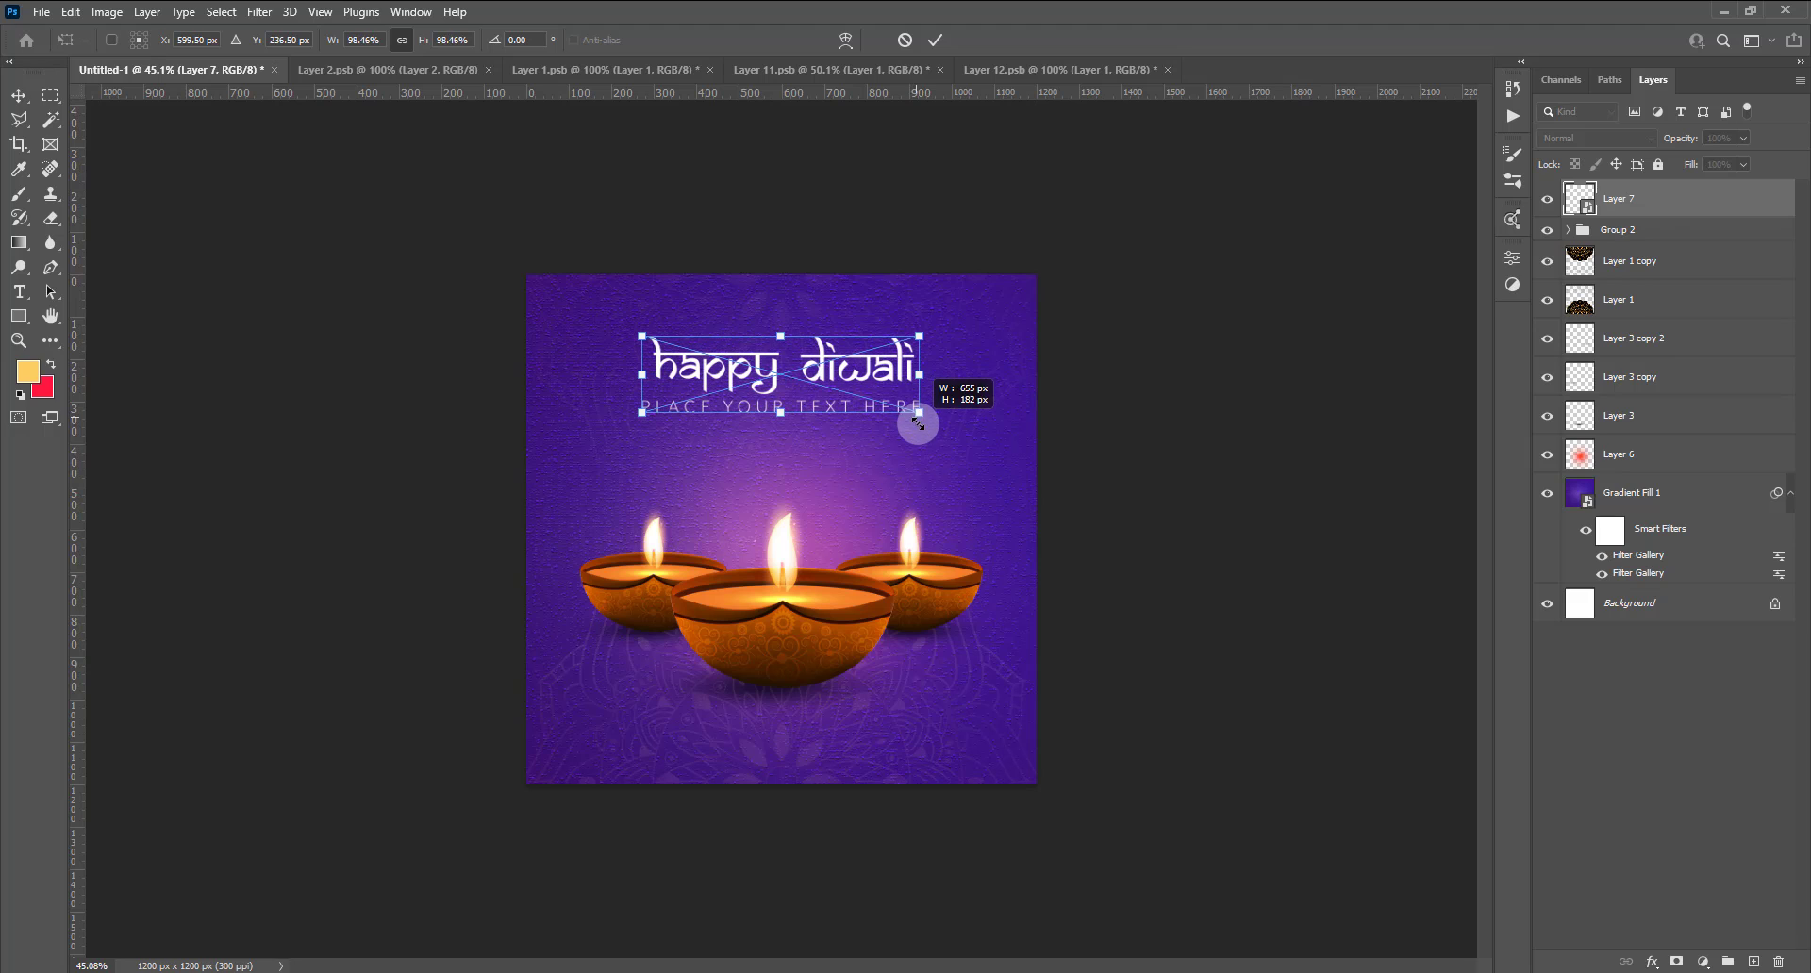
click(934, 39)
scroll(836, 497, down, 2)
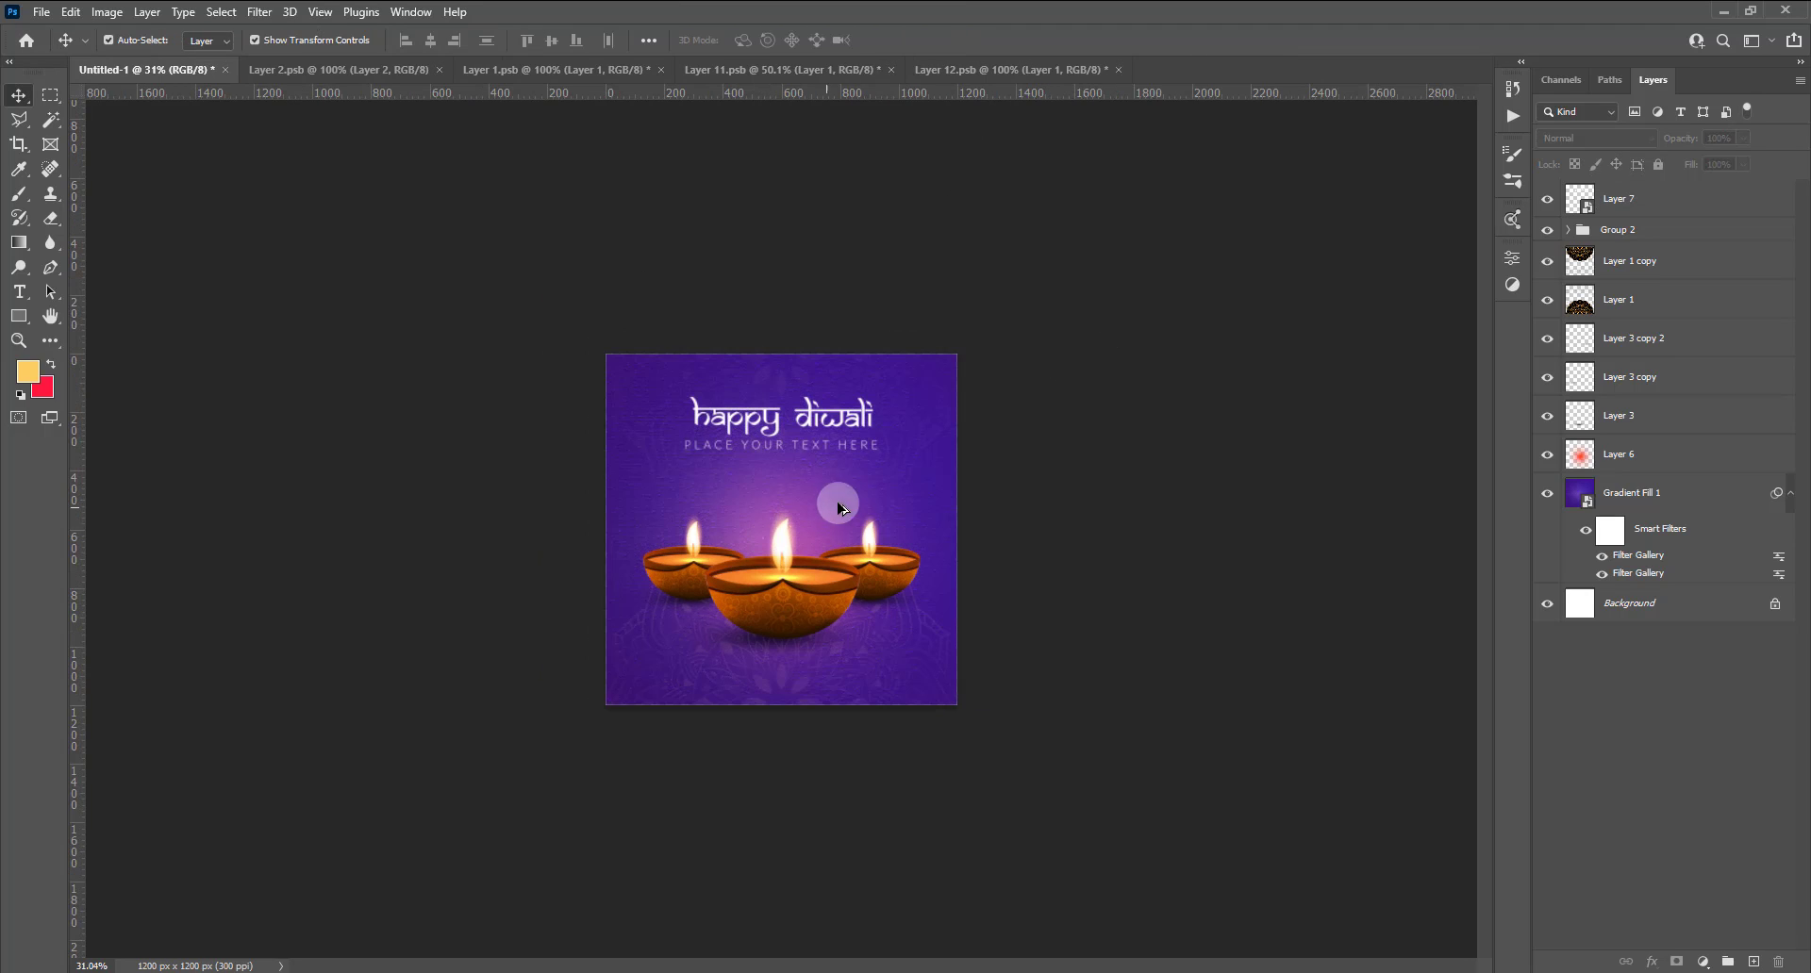
scroll(872, 509, up, 1)
click(862, 401)
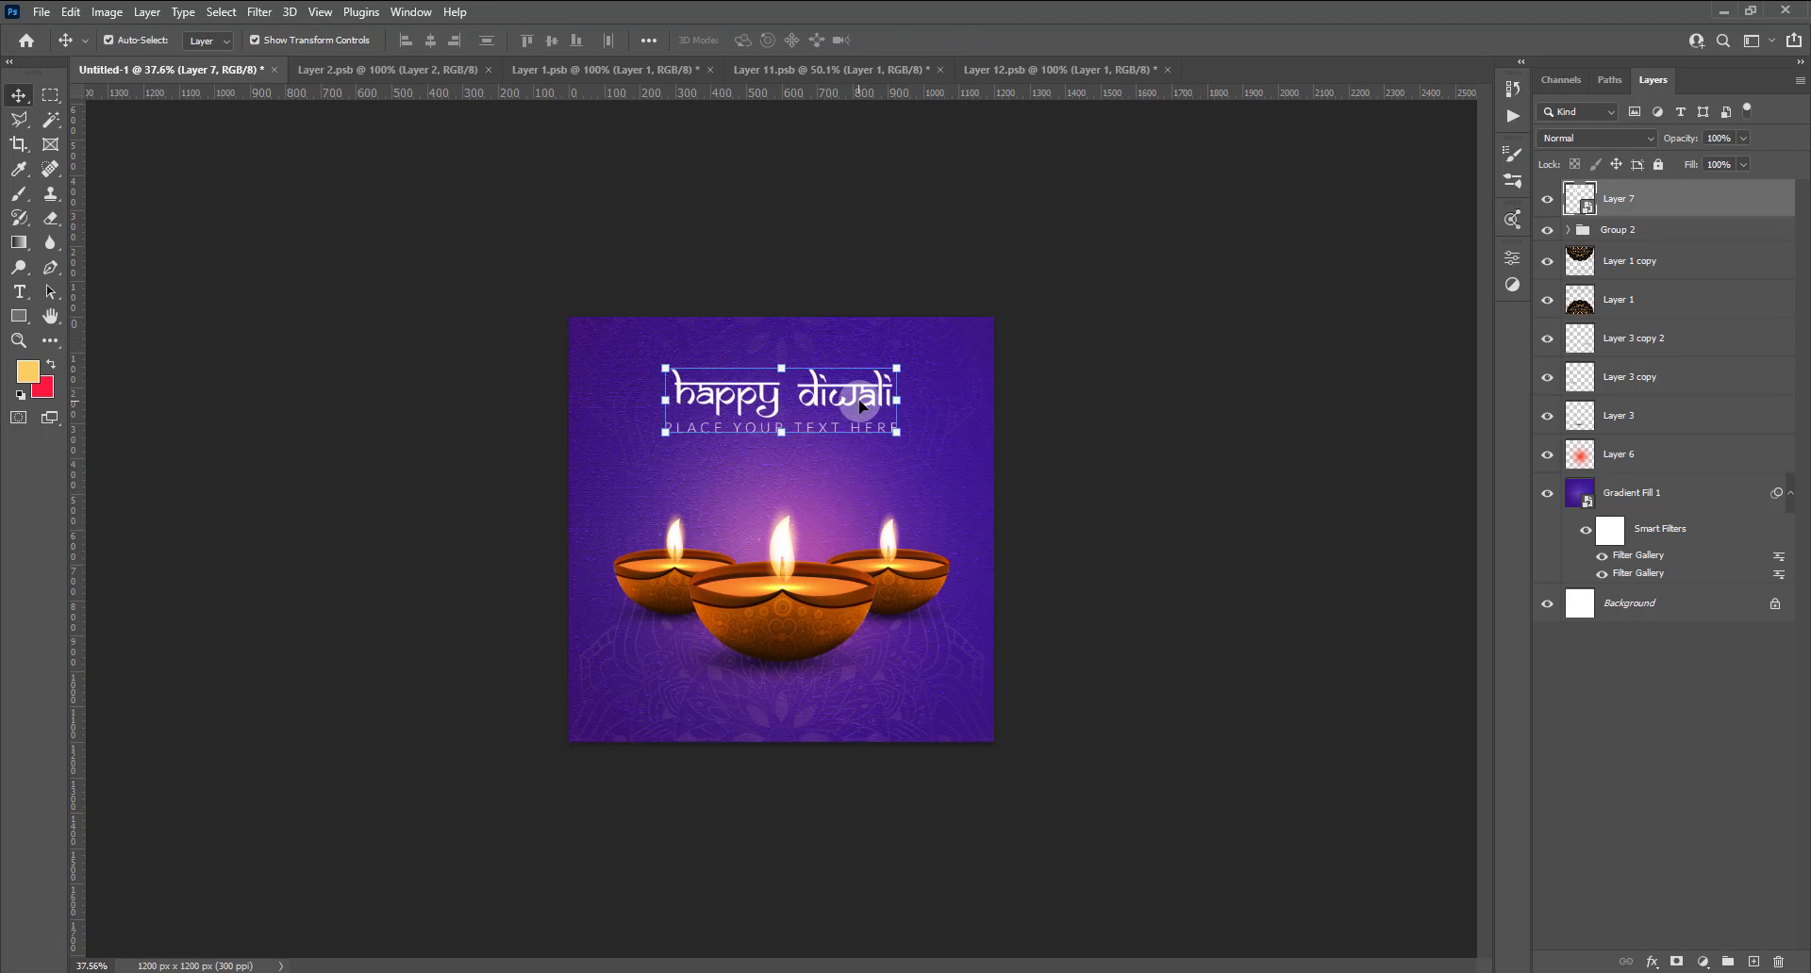
Enable Drop Shadow in Layer 7's Blending Options with 31% opacity and 10 px size.
right_click(1640, 208)
click(1465, 167)
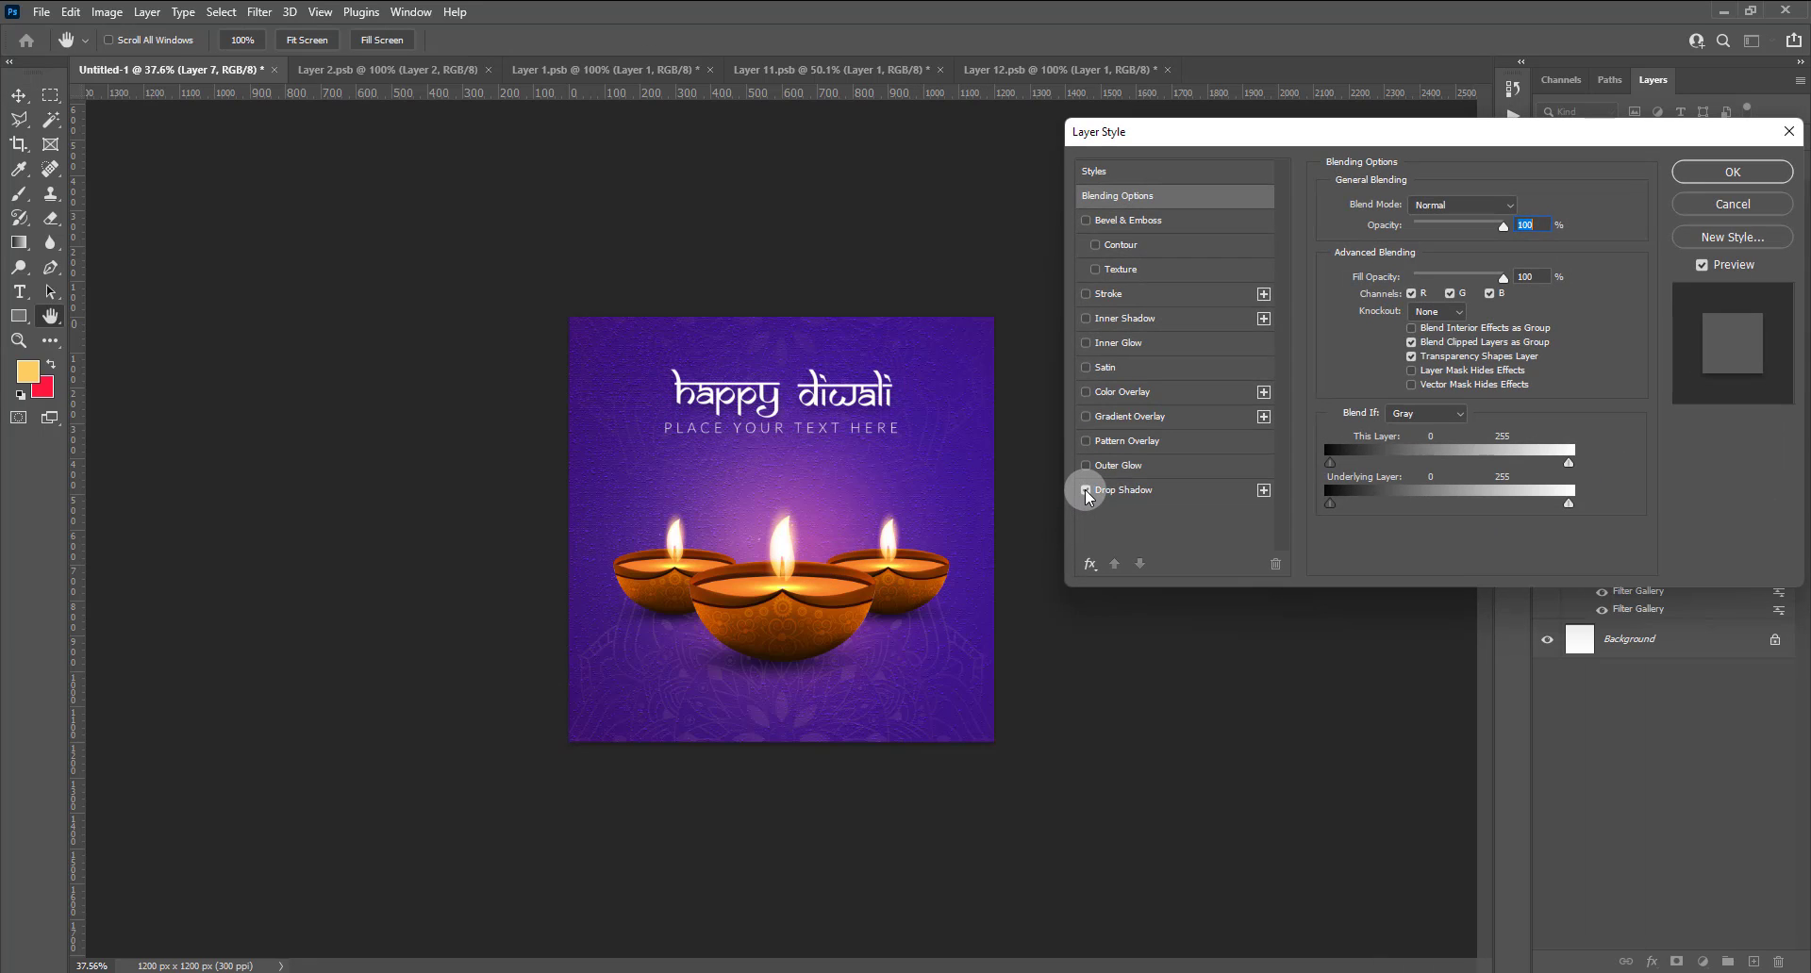
click(1120, 489)
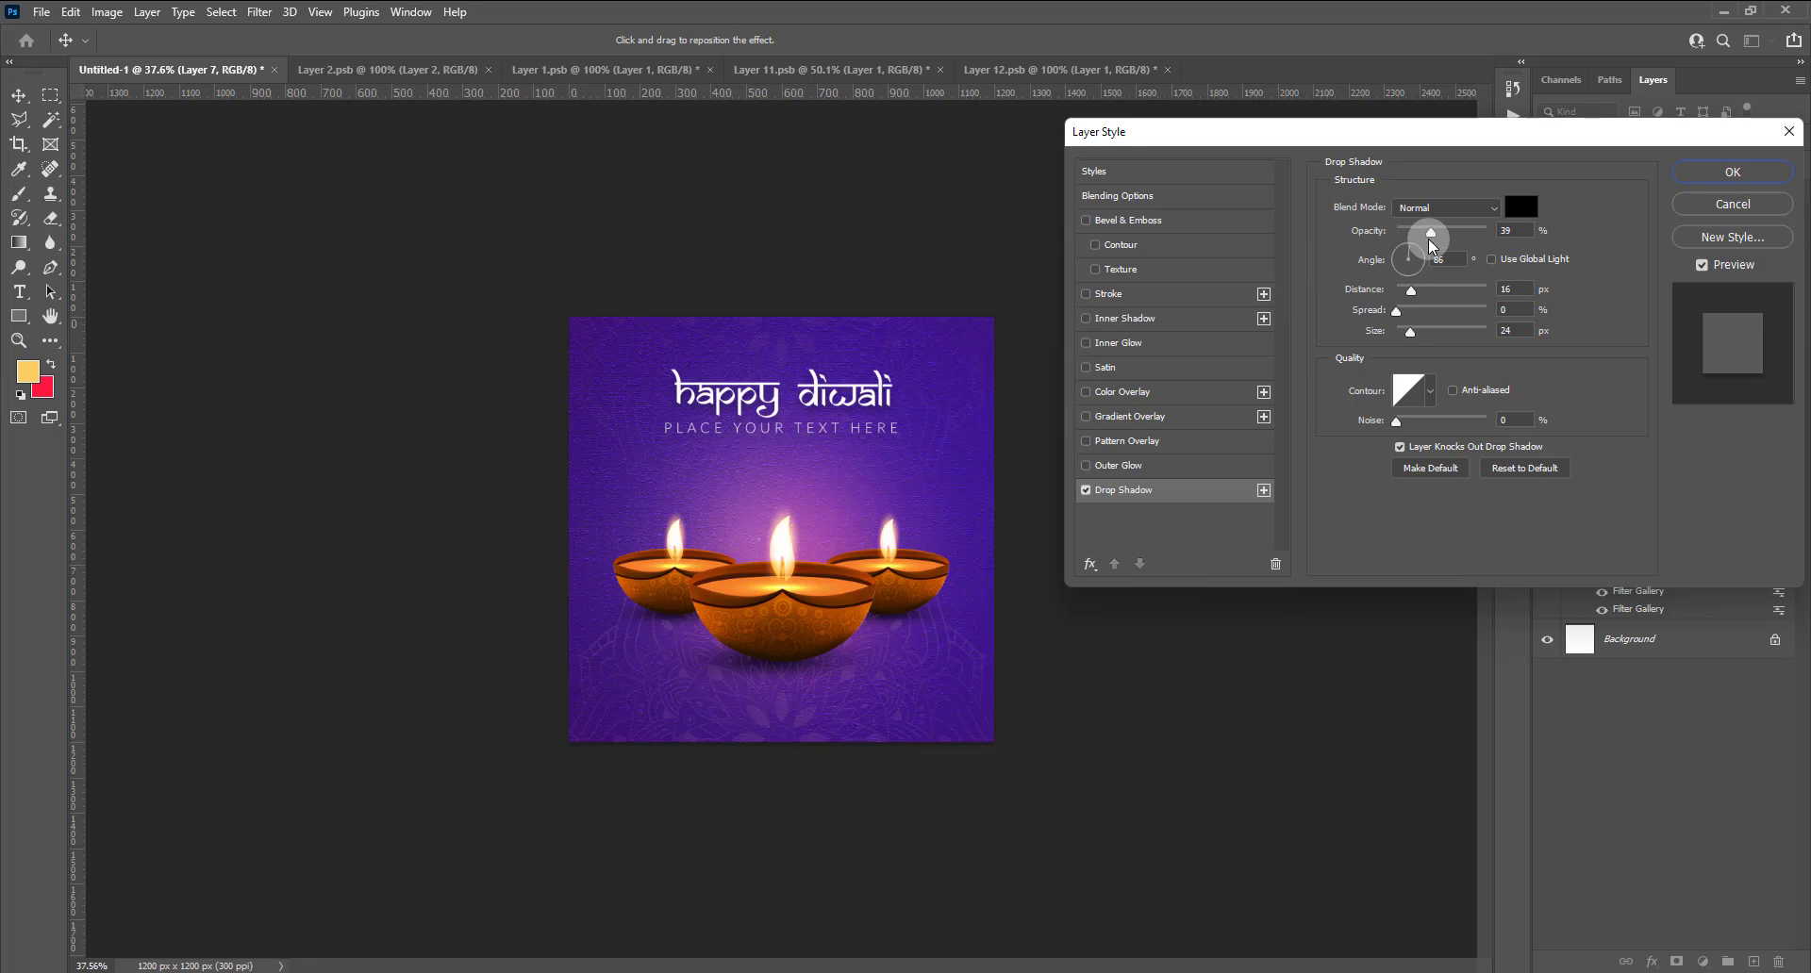
drag(1426, 230, 1431, 230)
drag(1410, 331, 1408, 331)
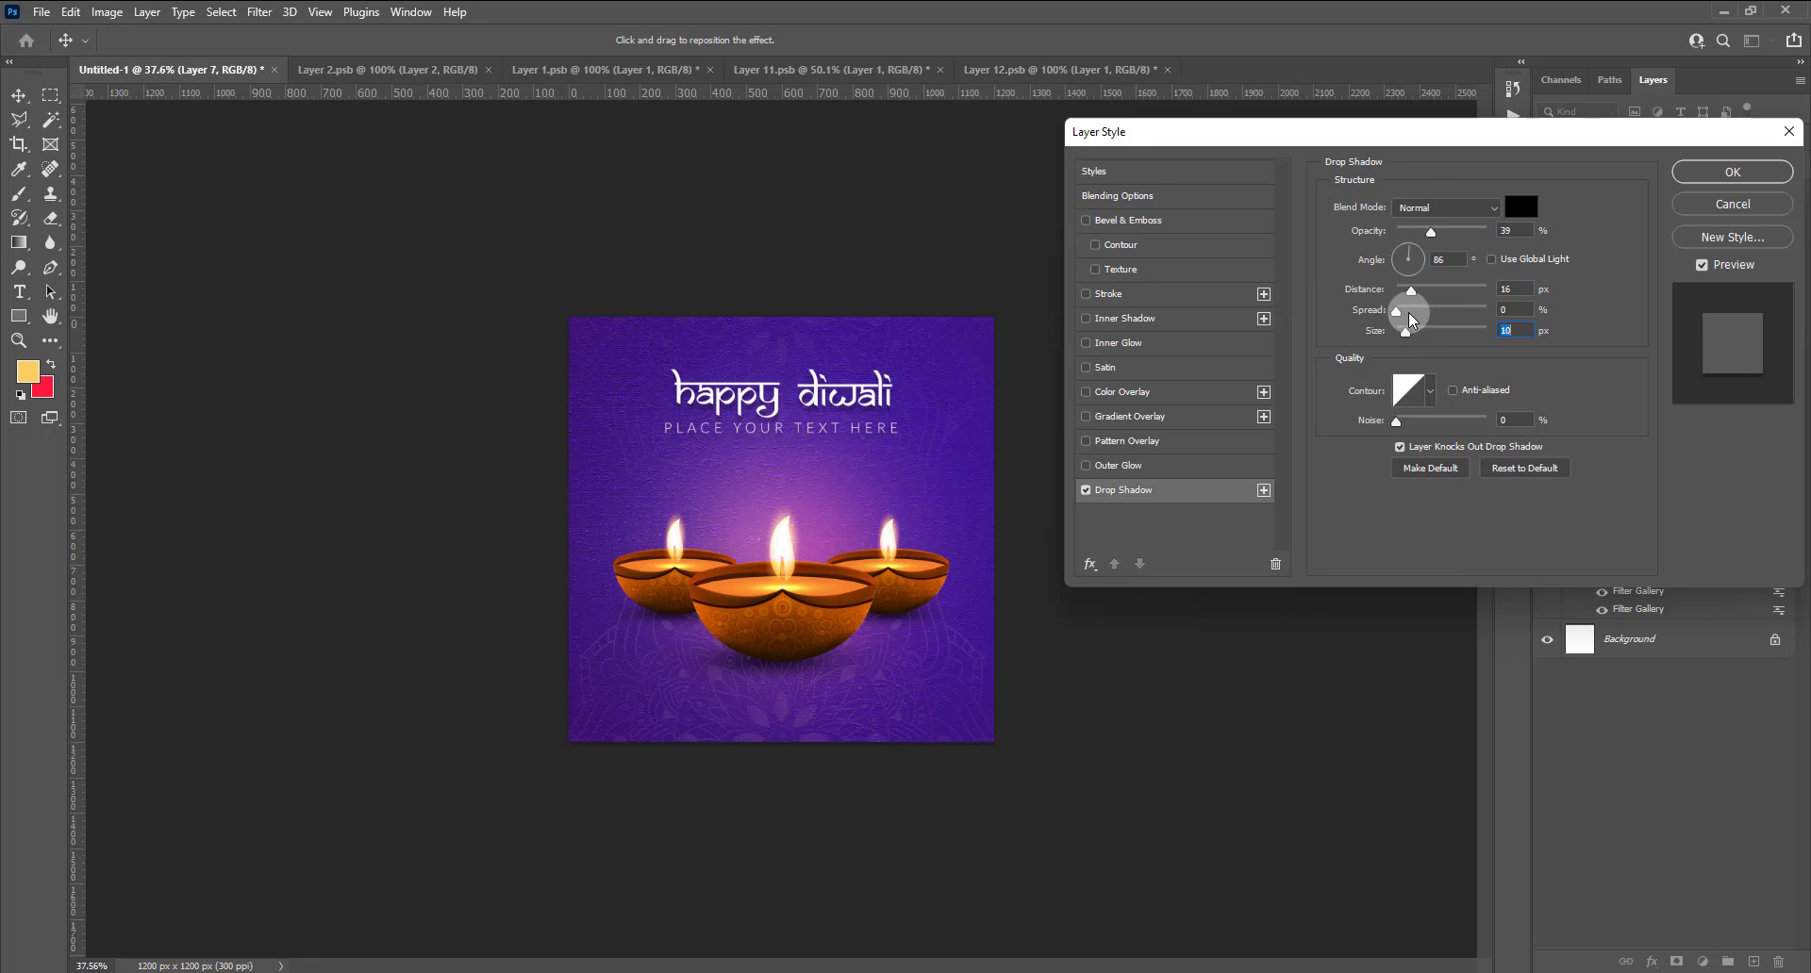
mouse_move(1433, 231)
mouse_down()
mouse_move(1415, 231)
mouse_move(1408, 290)
mouse_up()
click(1684, 173)
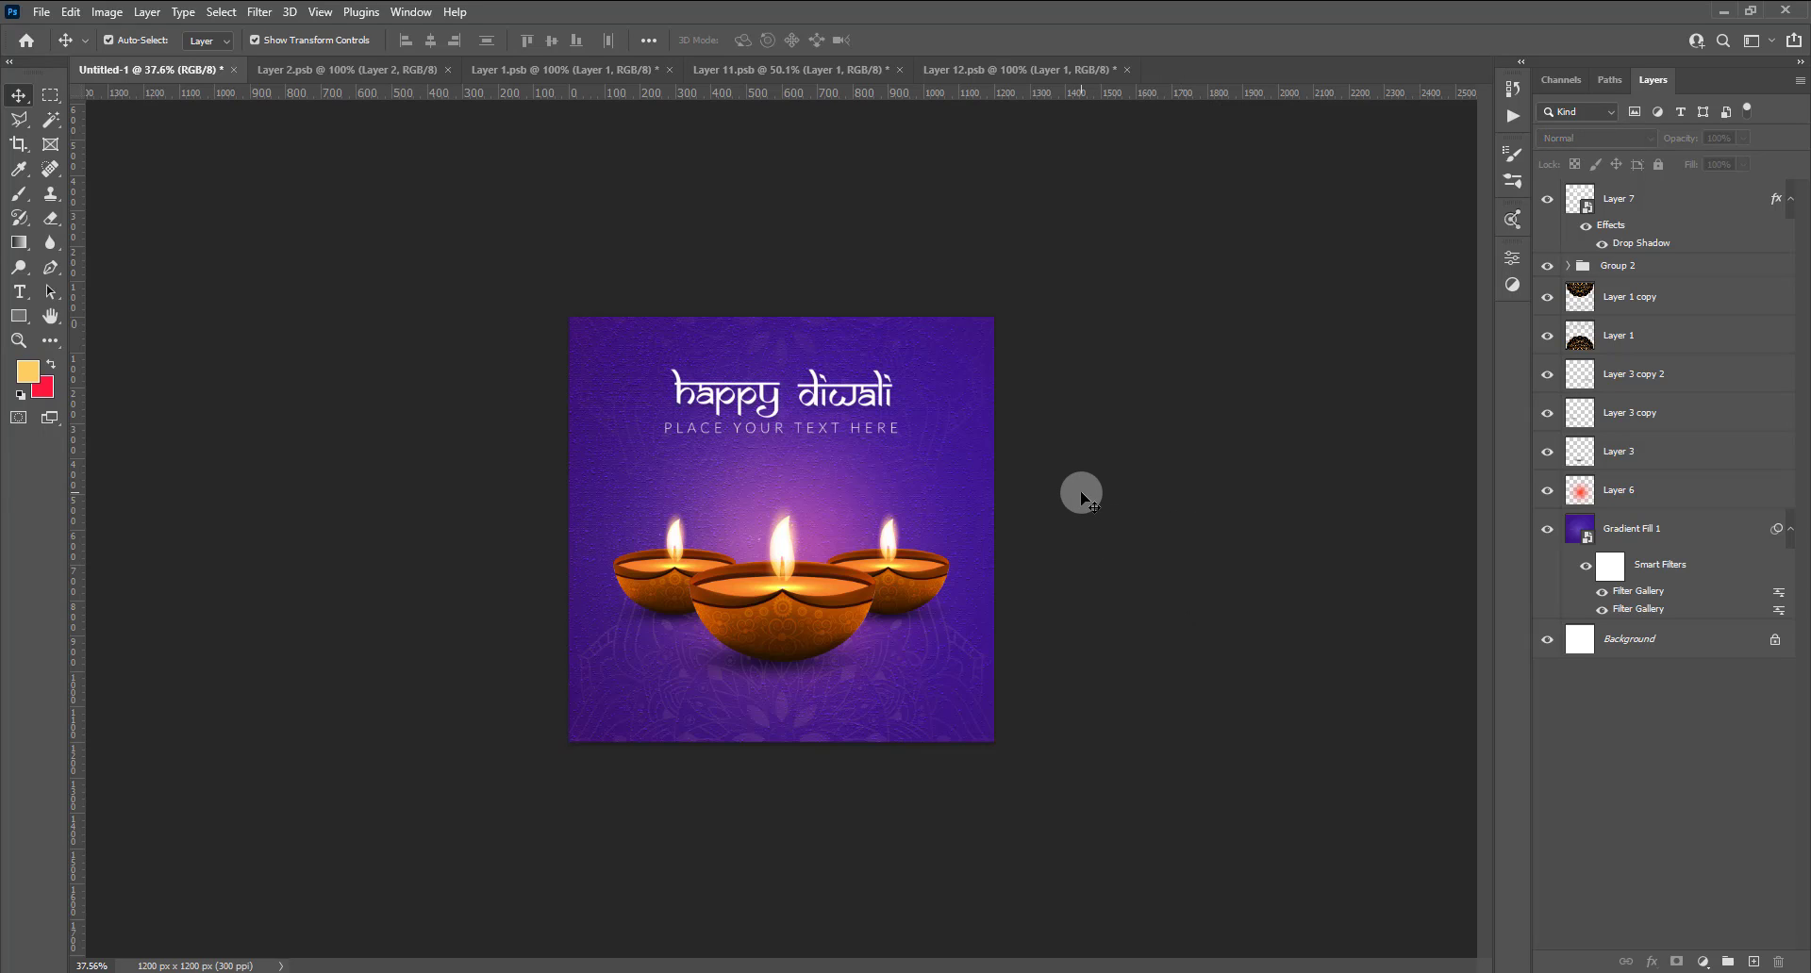
Close the Layer 11.psb and Layer 12.psb source documents without saving.
click(772, 75)
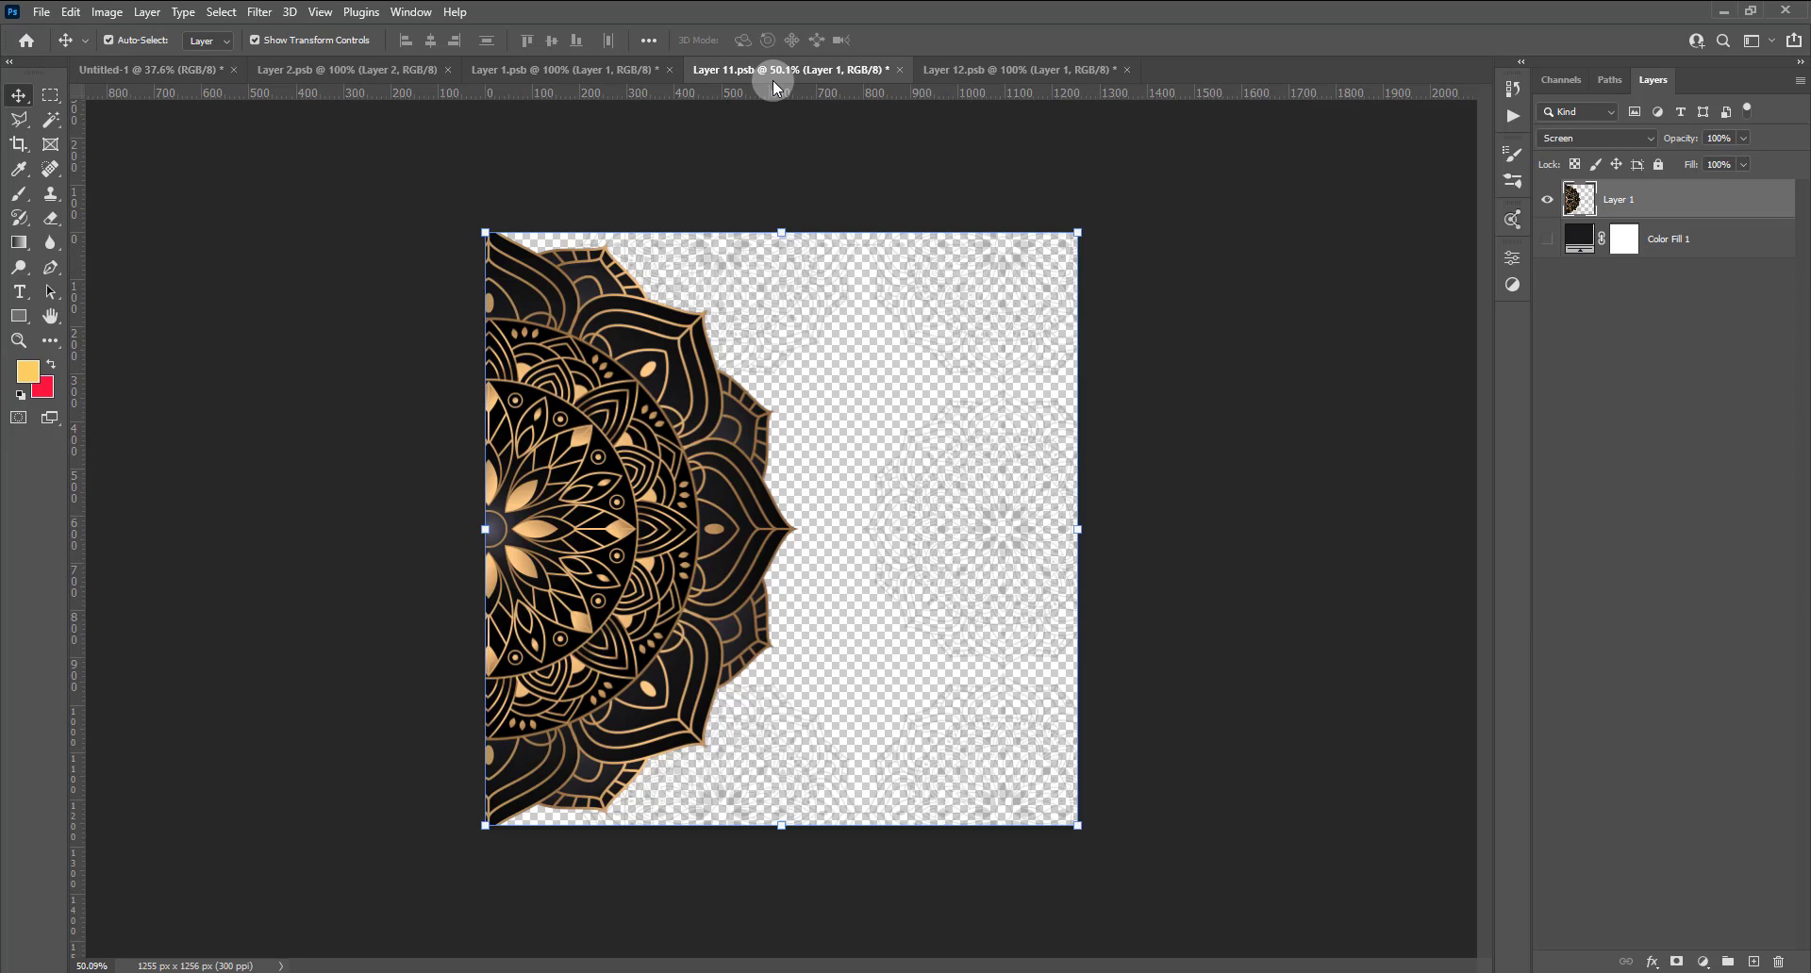
click(899, 72)
click(896, 368)
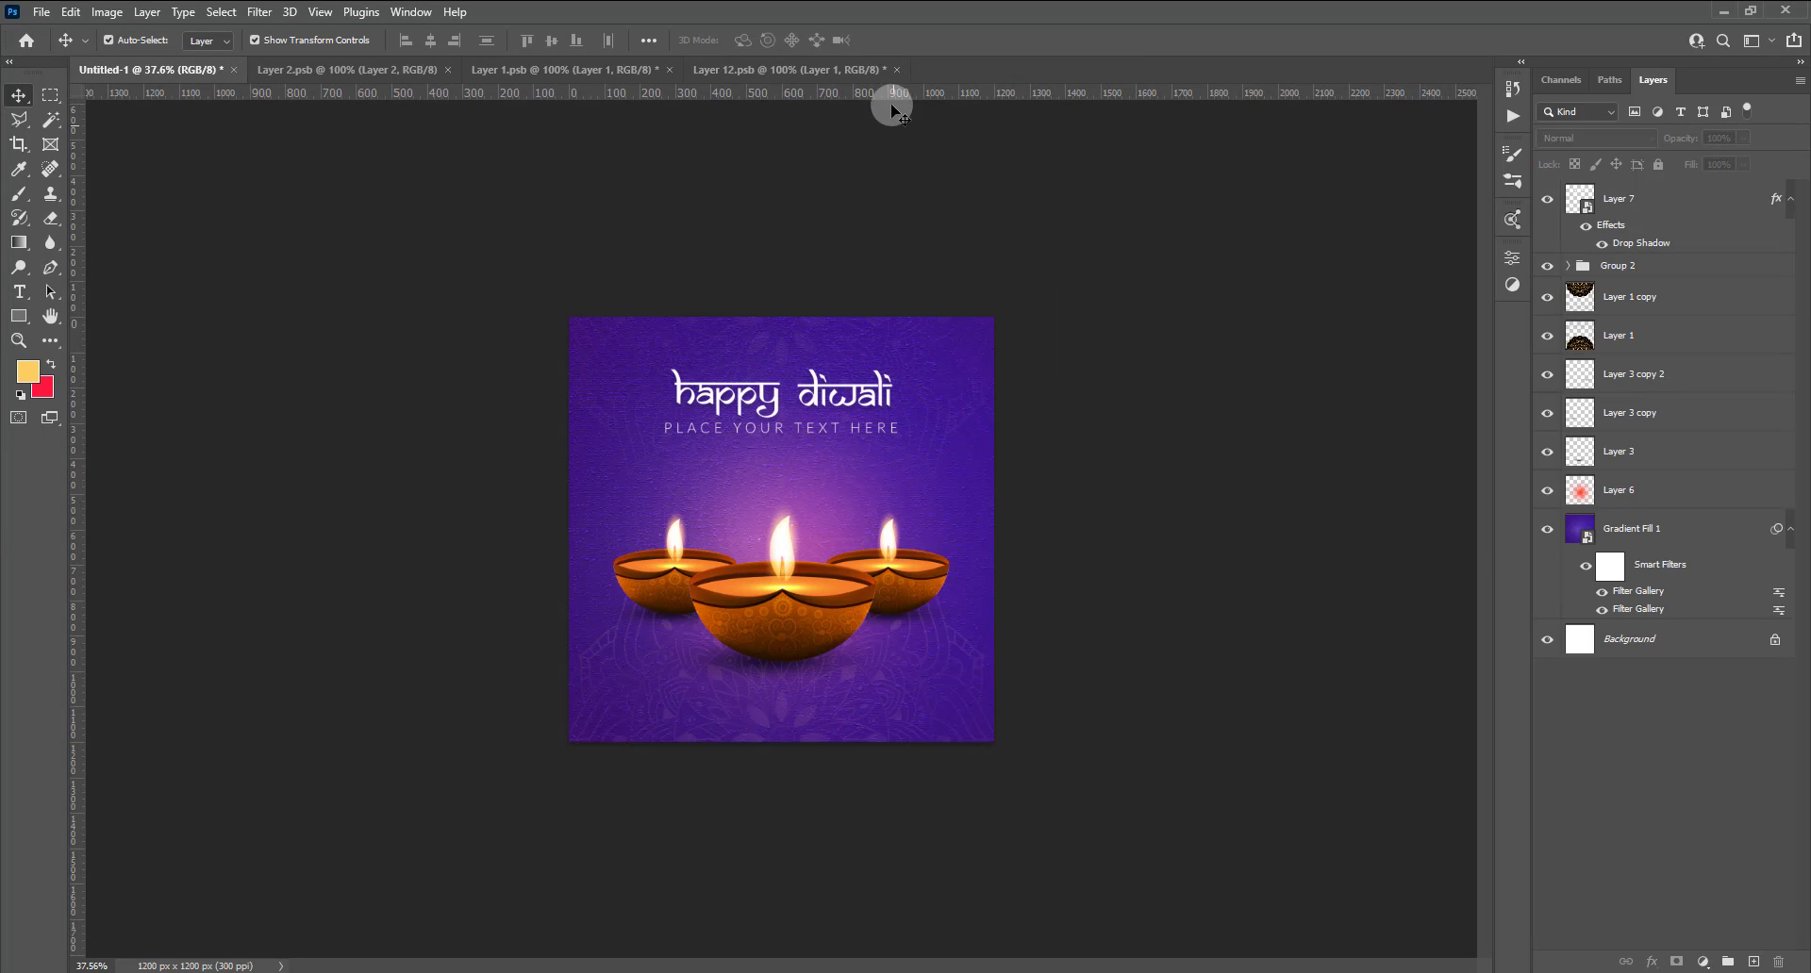
click(897, 69)
click(909, 369)
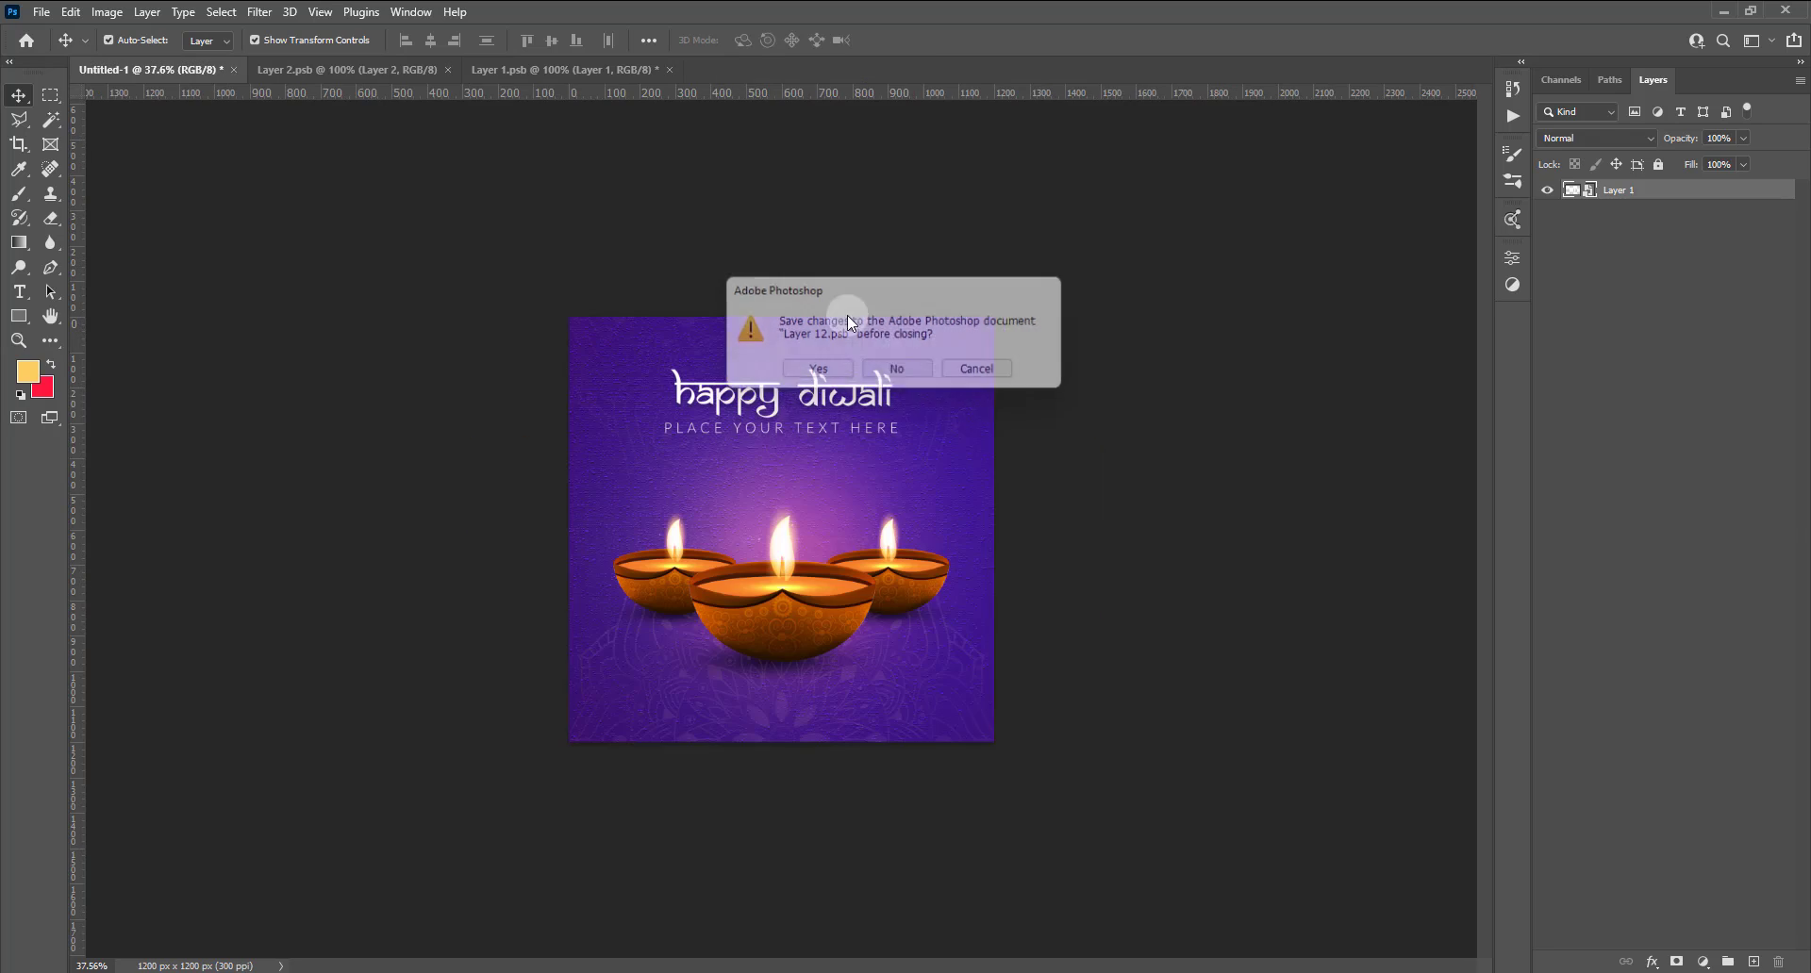
Close Layer 2.psb and Layer 1.psb, then select the Gradient Fill 1 layer.
click(371, 72)
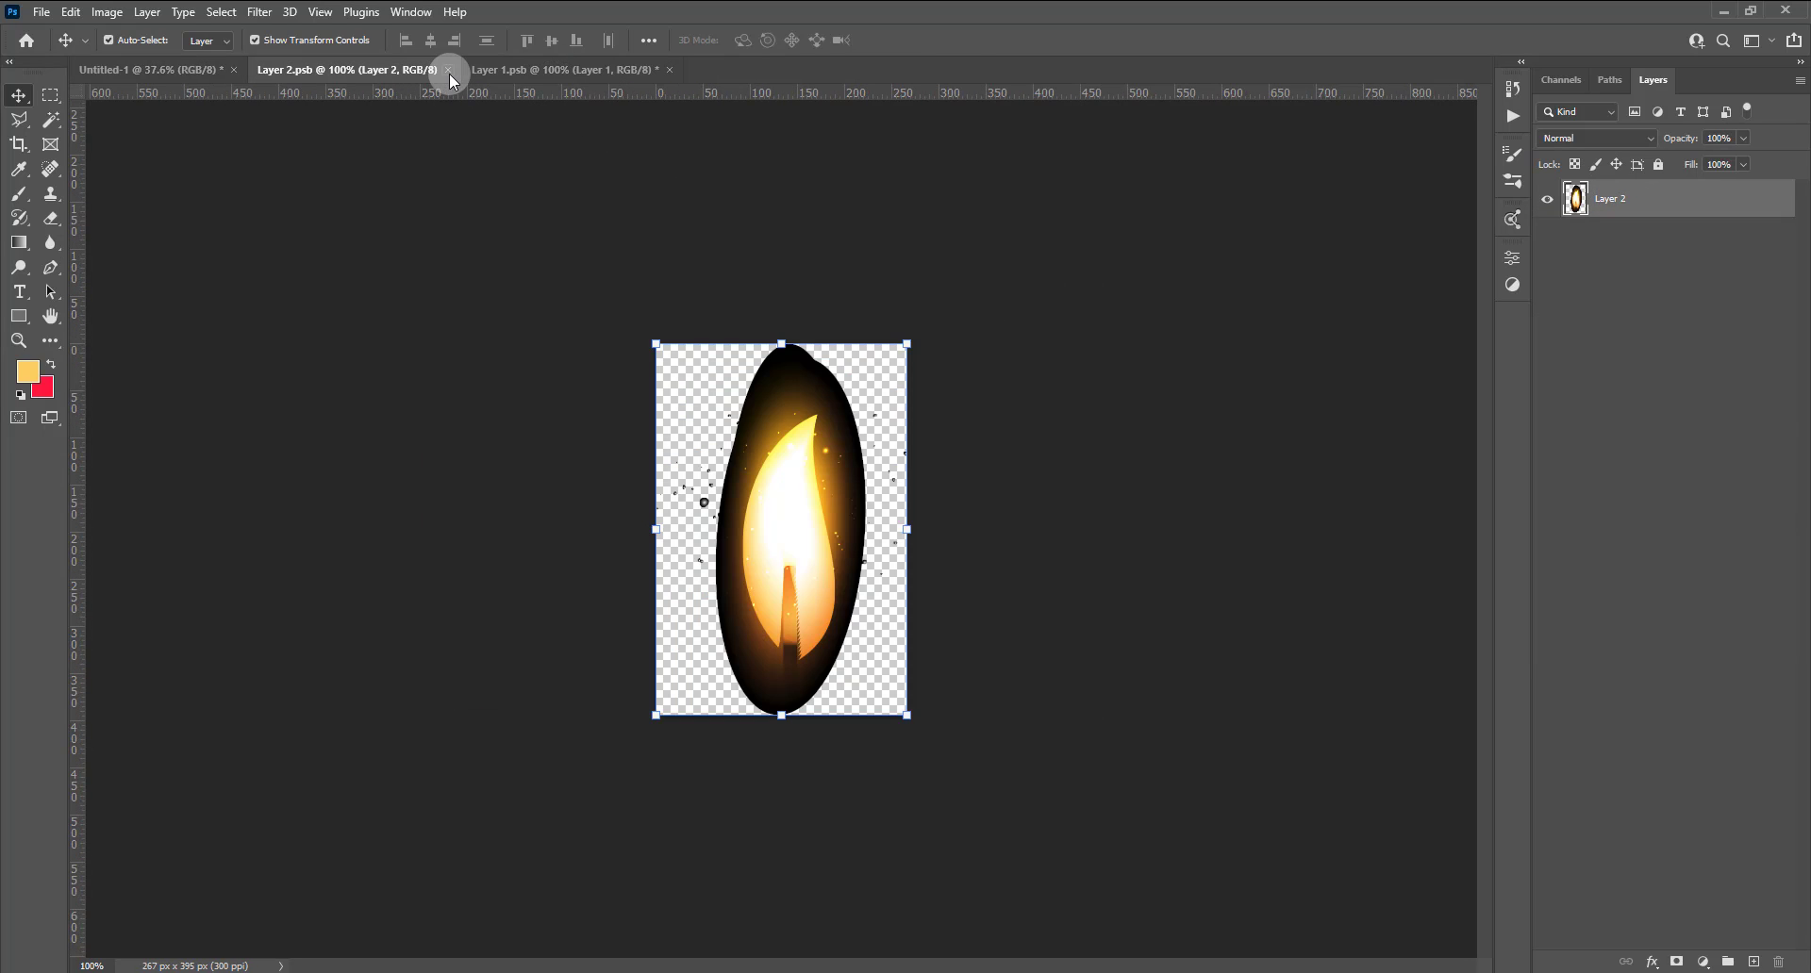
click(448, 70)
click(458, 70)
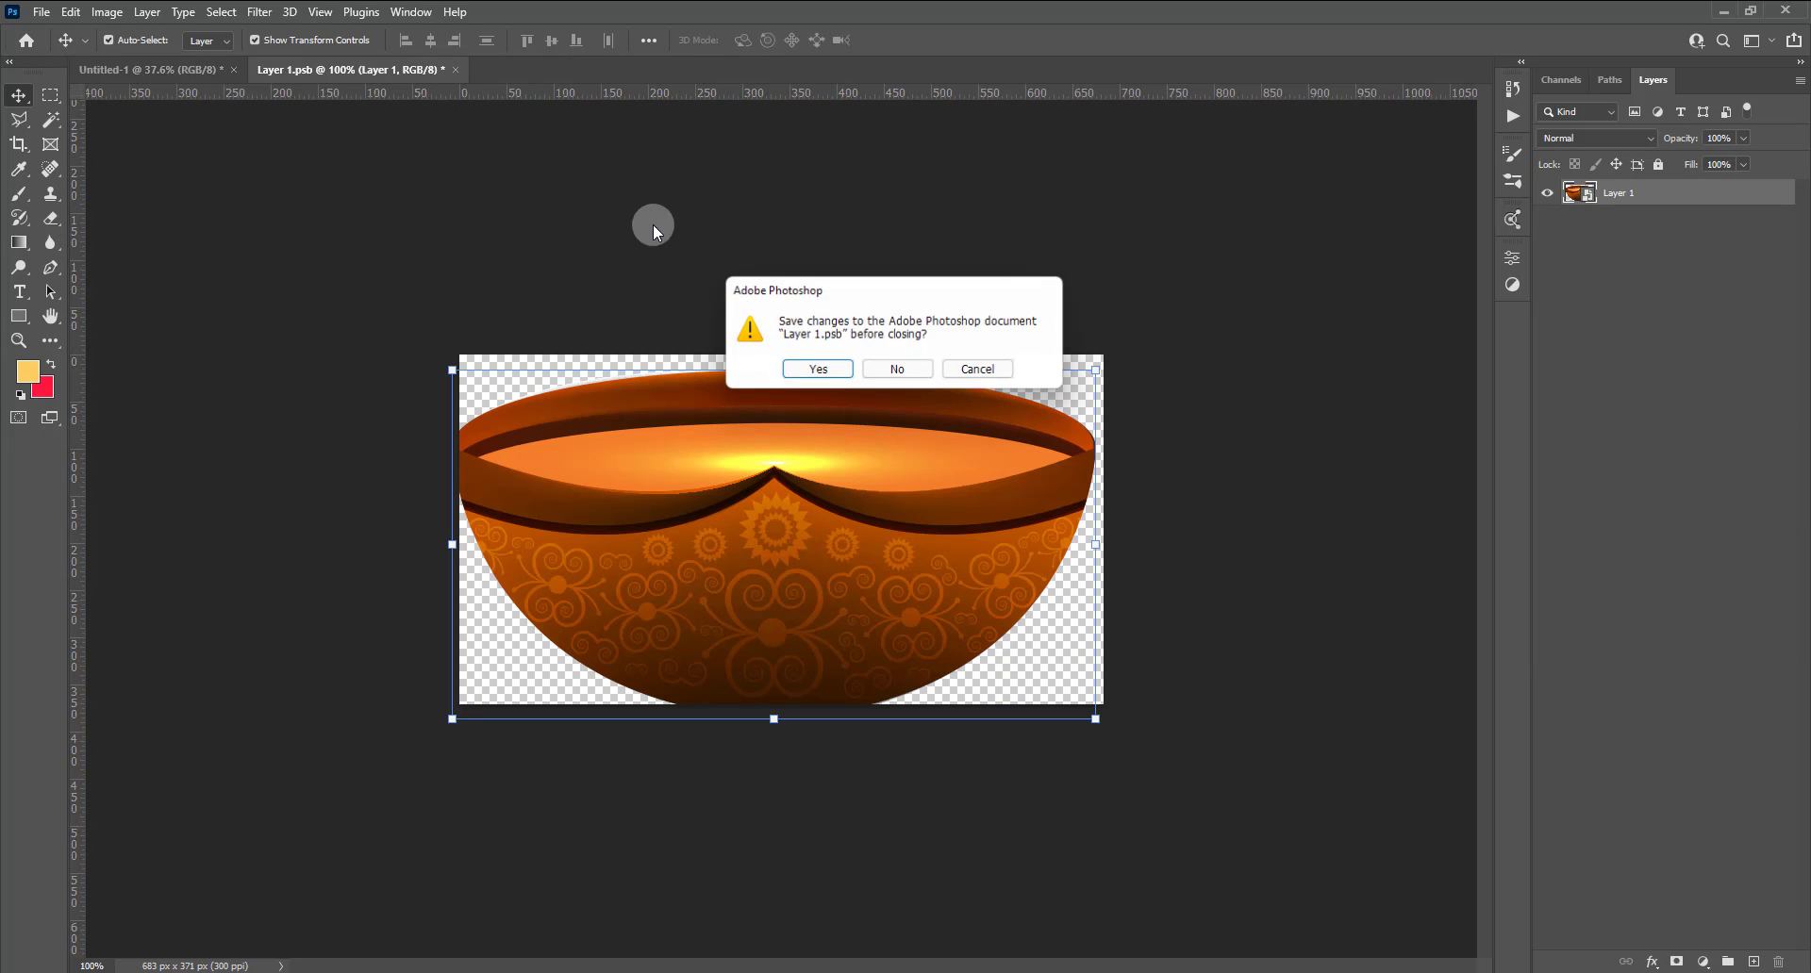
click(901, 369)
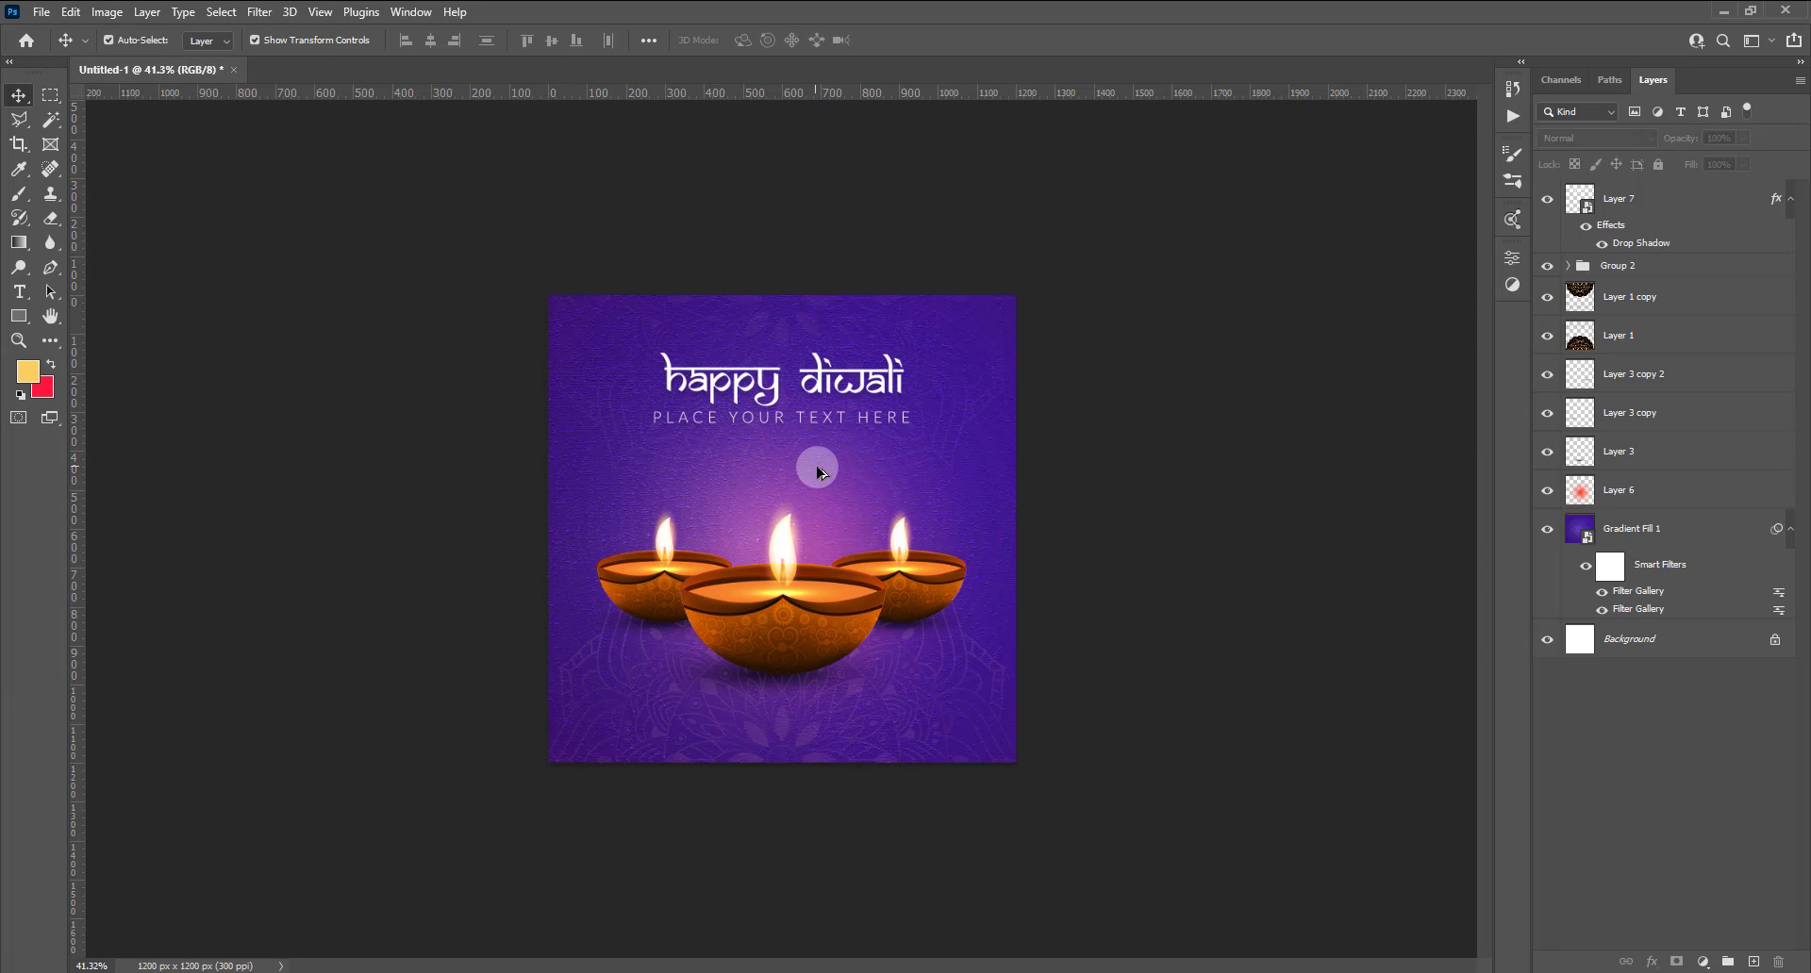
scroll(769, 486, up, 2)
scroll(724, 527, down, 1)
click(1718, 539)
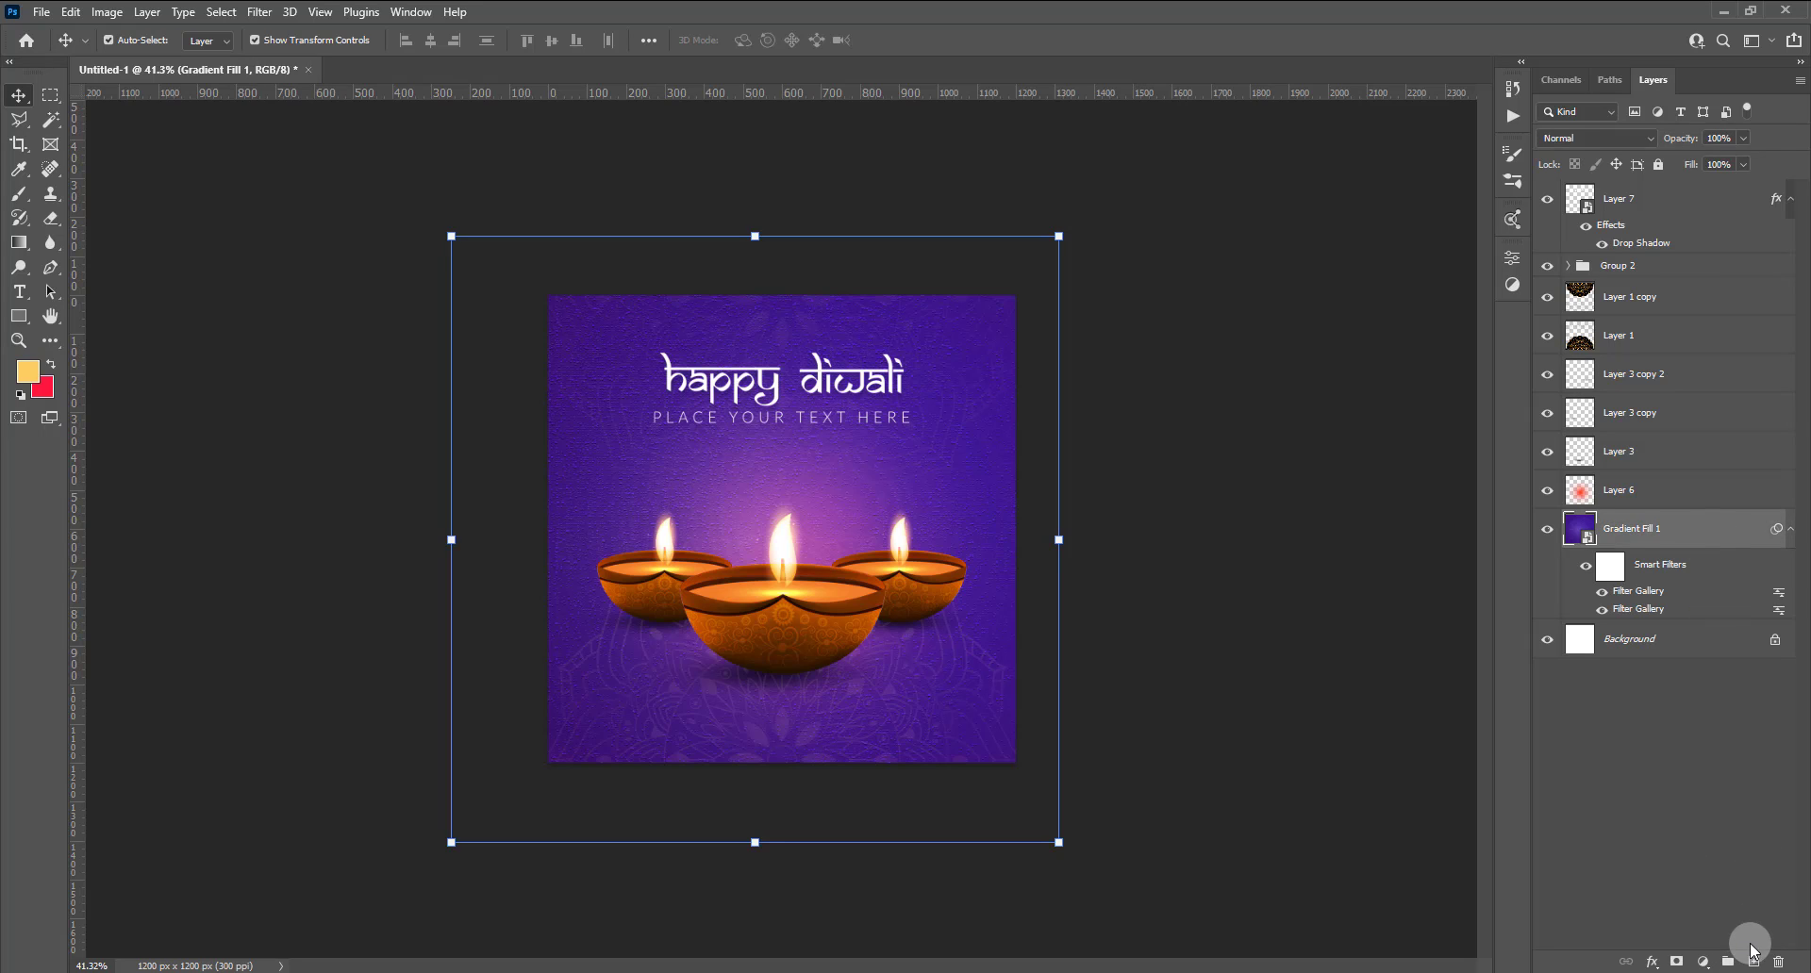
Add a new layer above the background and switch to the Brush Tool.
click(1754, 962)
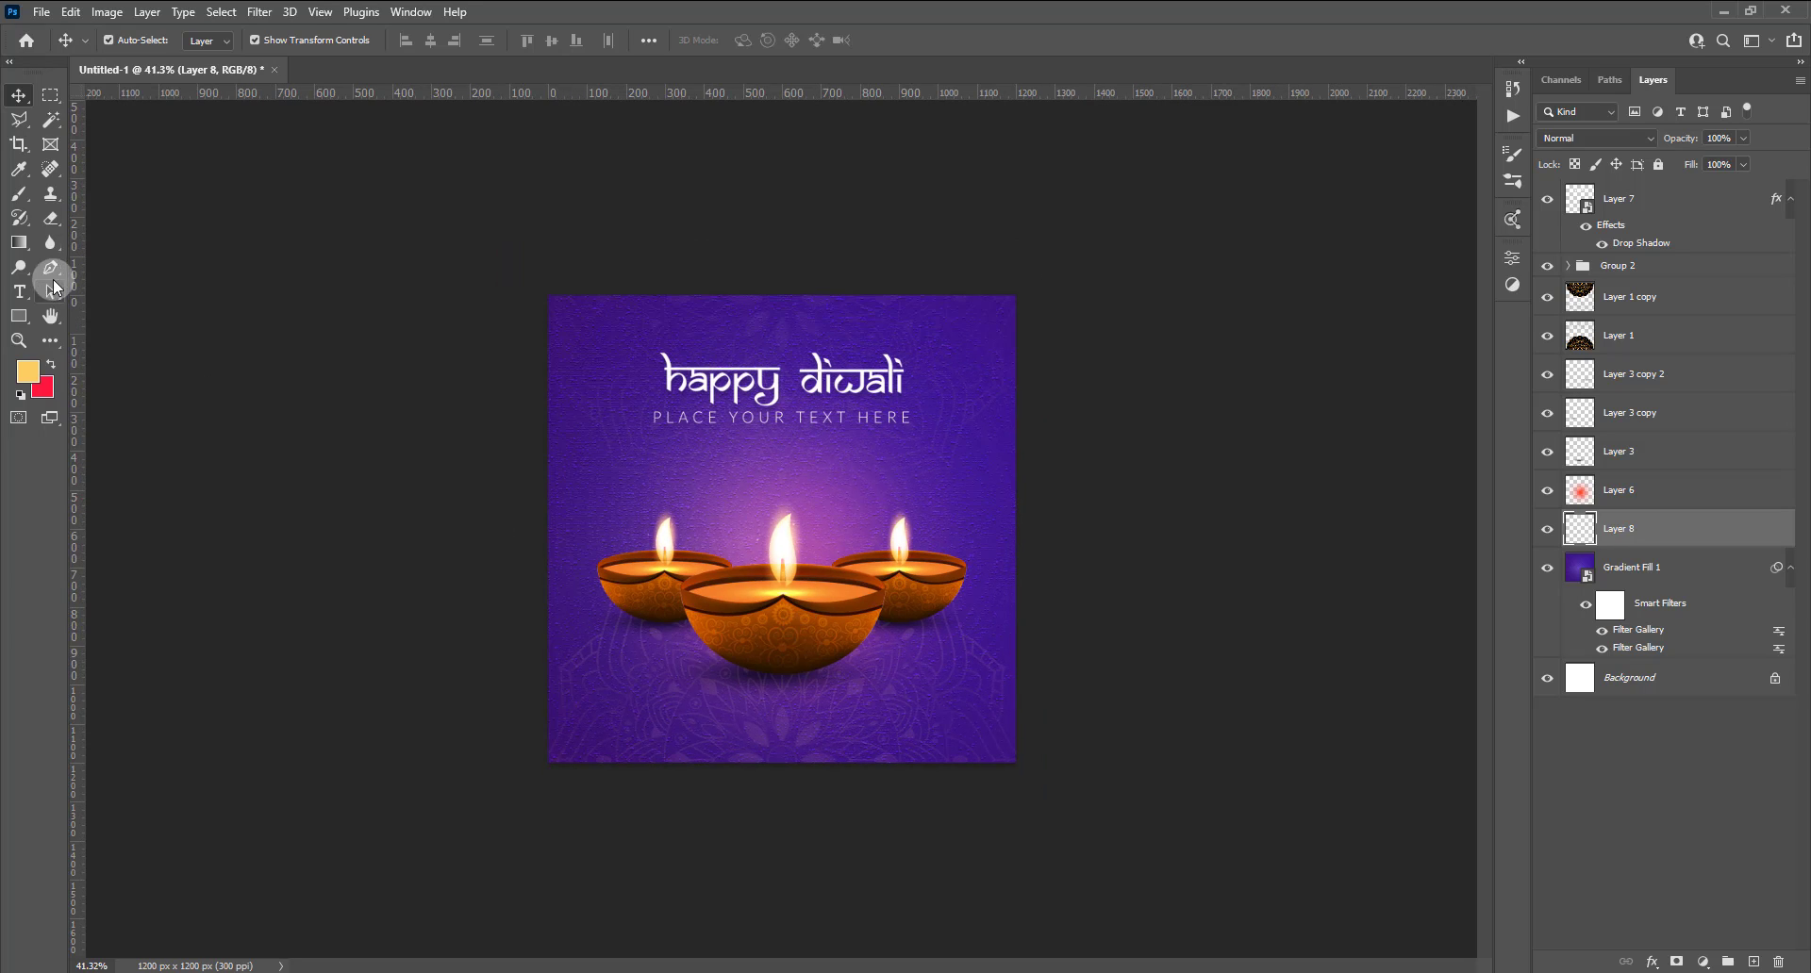
right_click(19, 193)
click(85, 190)
right_click(727, 416)
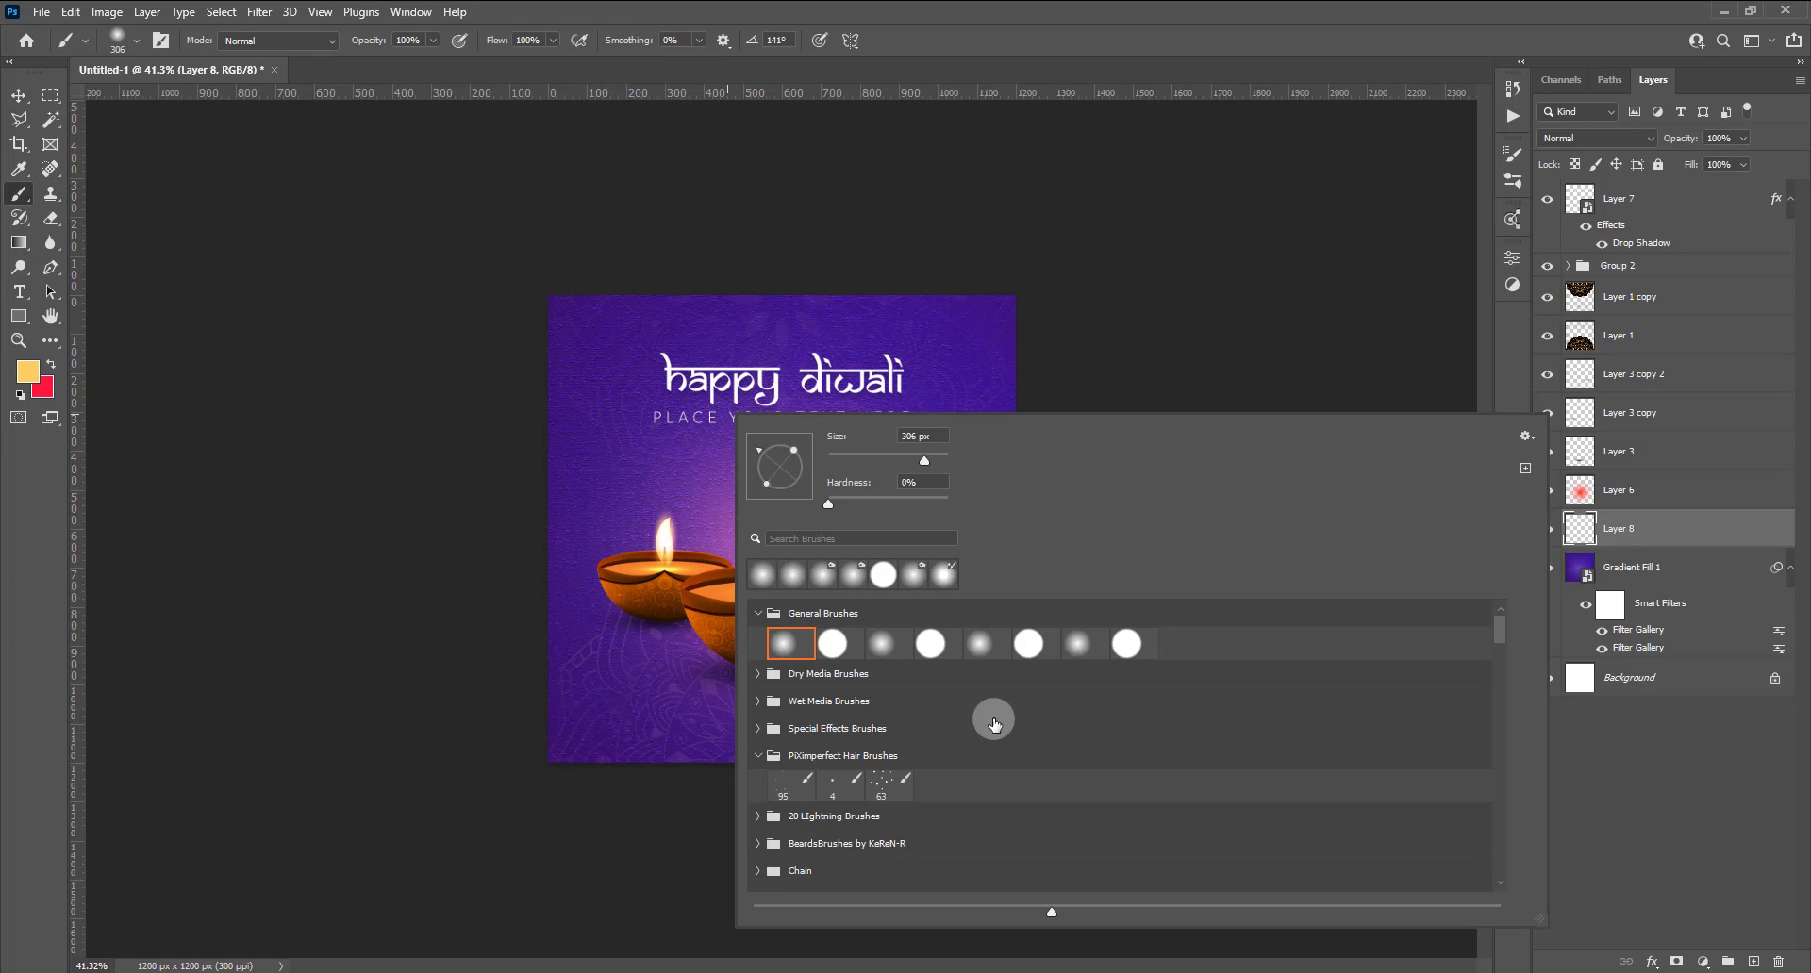
click(877, 805)
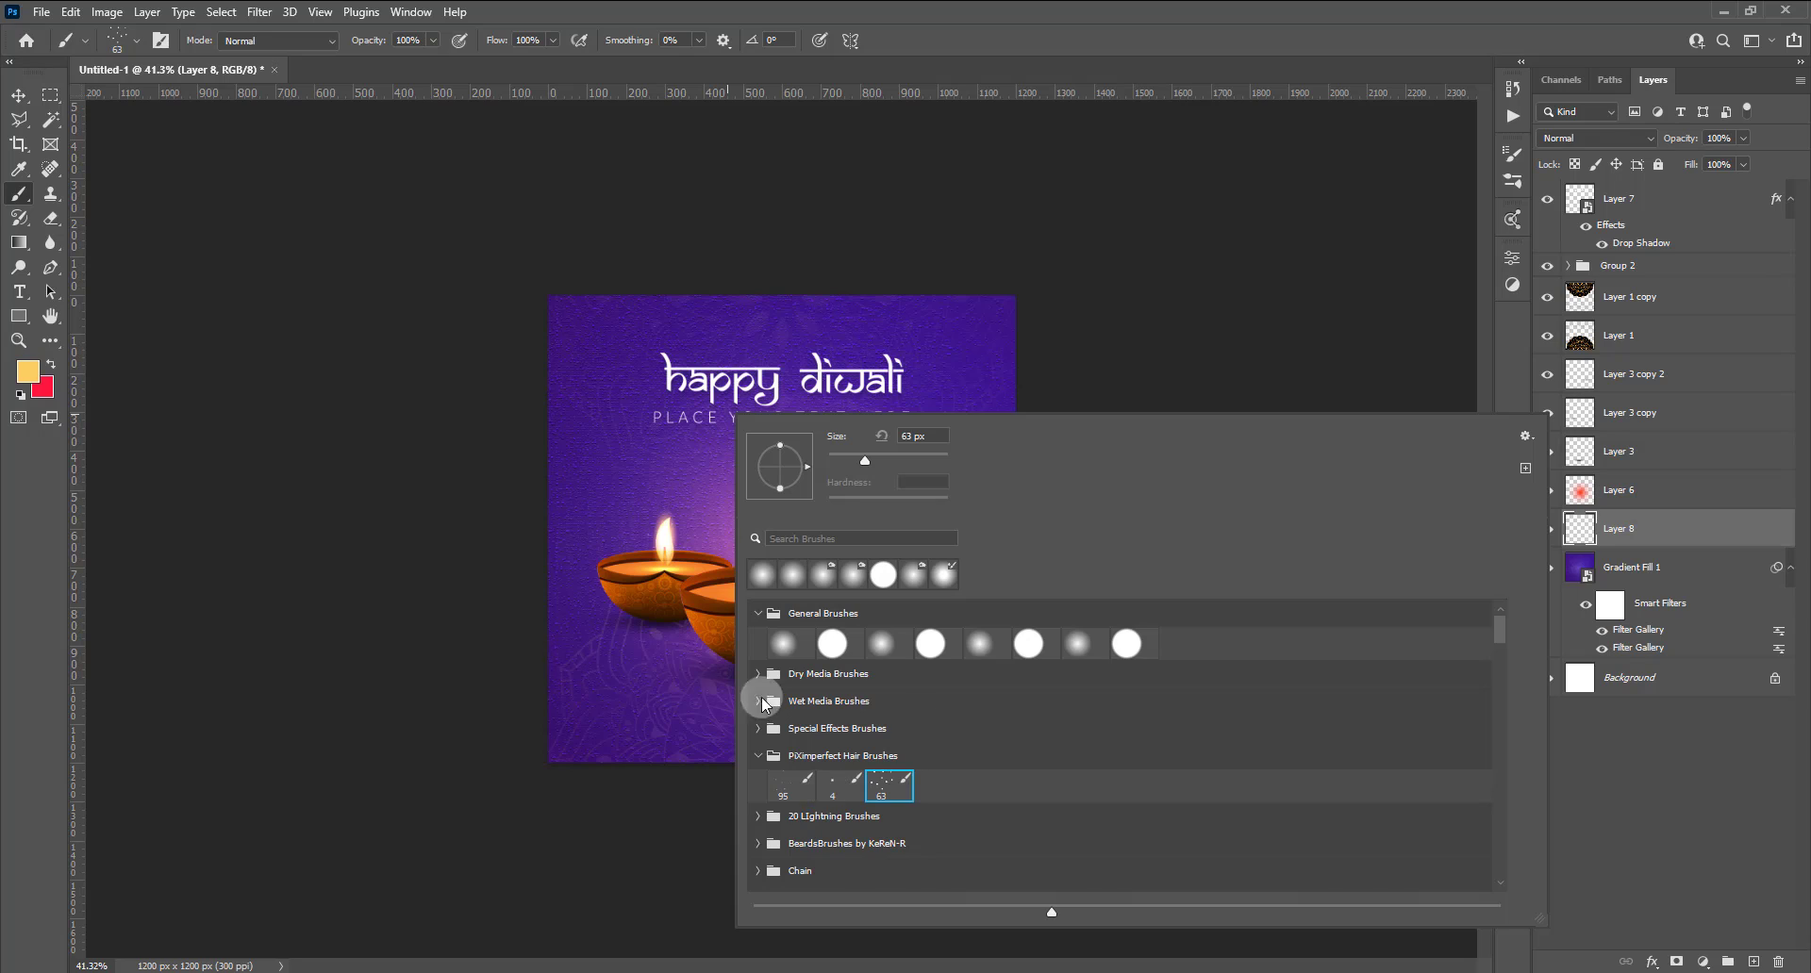
Choose the 579 px brush from the floral ornaments brush set.
scroll(863, 774, down, 3)
scroll(863, 773, down, 3)
scroll(802, 774, down, 2)
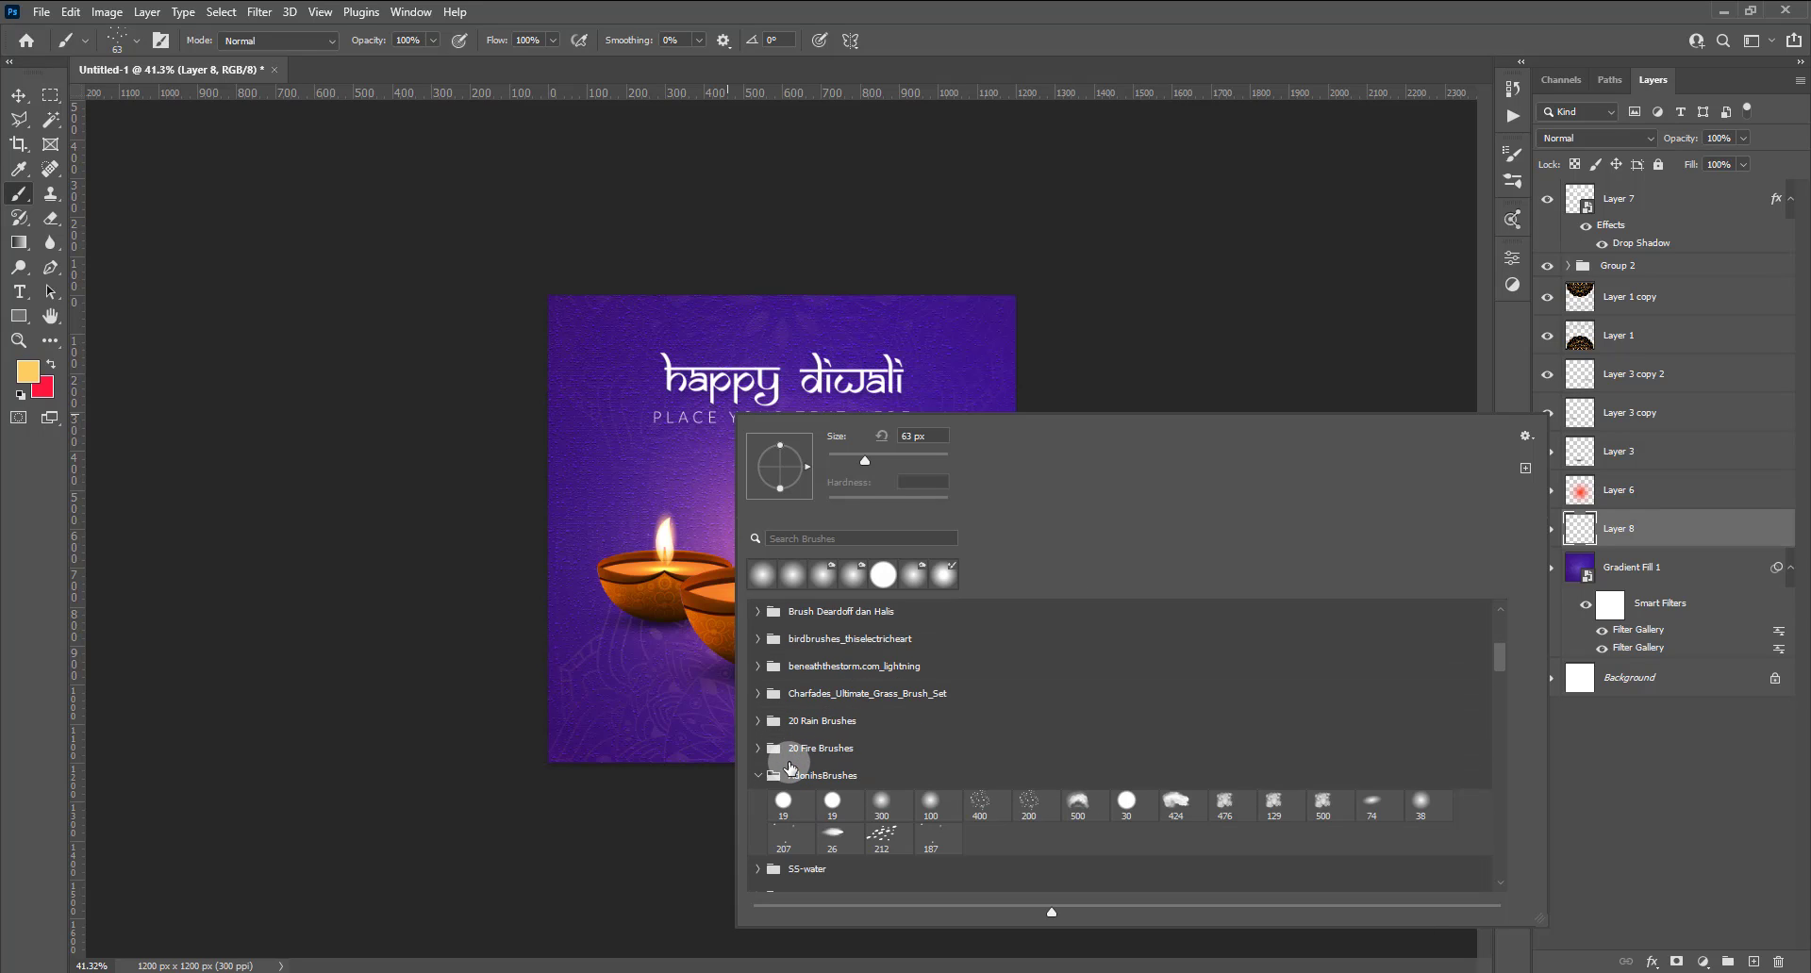
scroll(803, 771, down, 3)
scroll(802, 770, down, 3)
scroll(803, 765, down, 5)
scroll(806, 766, down, 5)
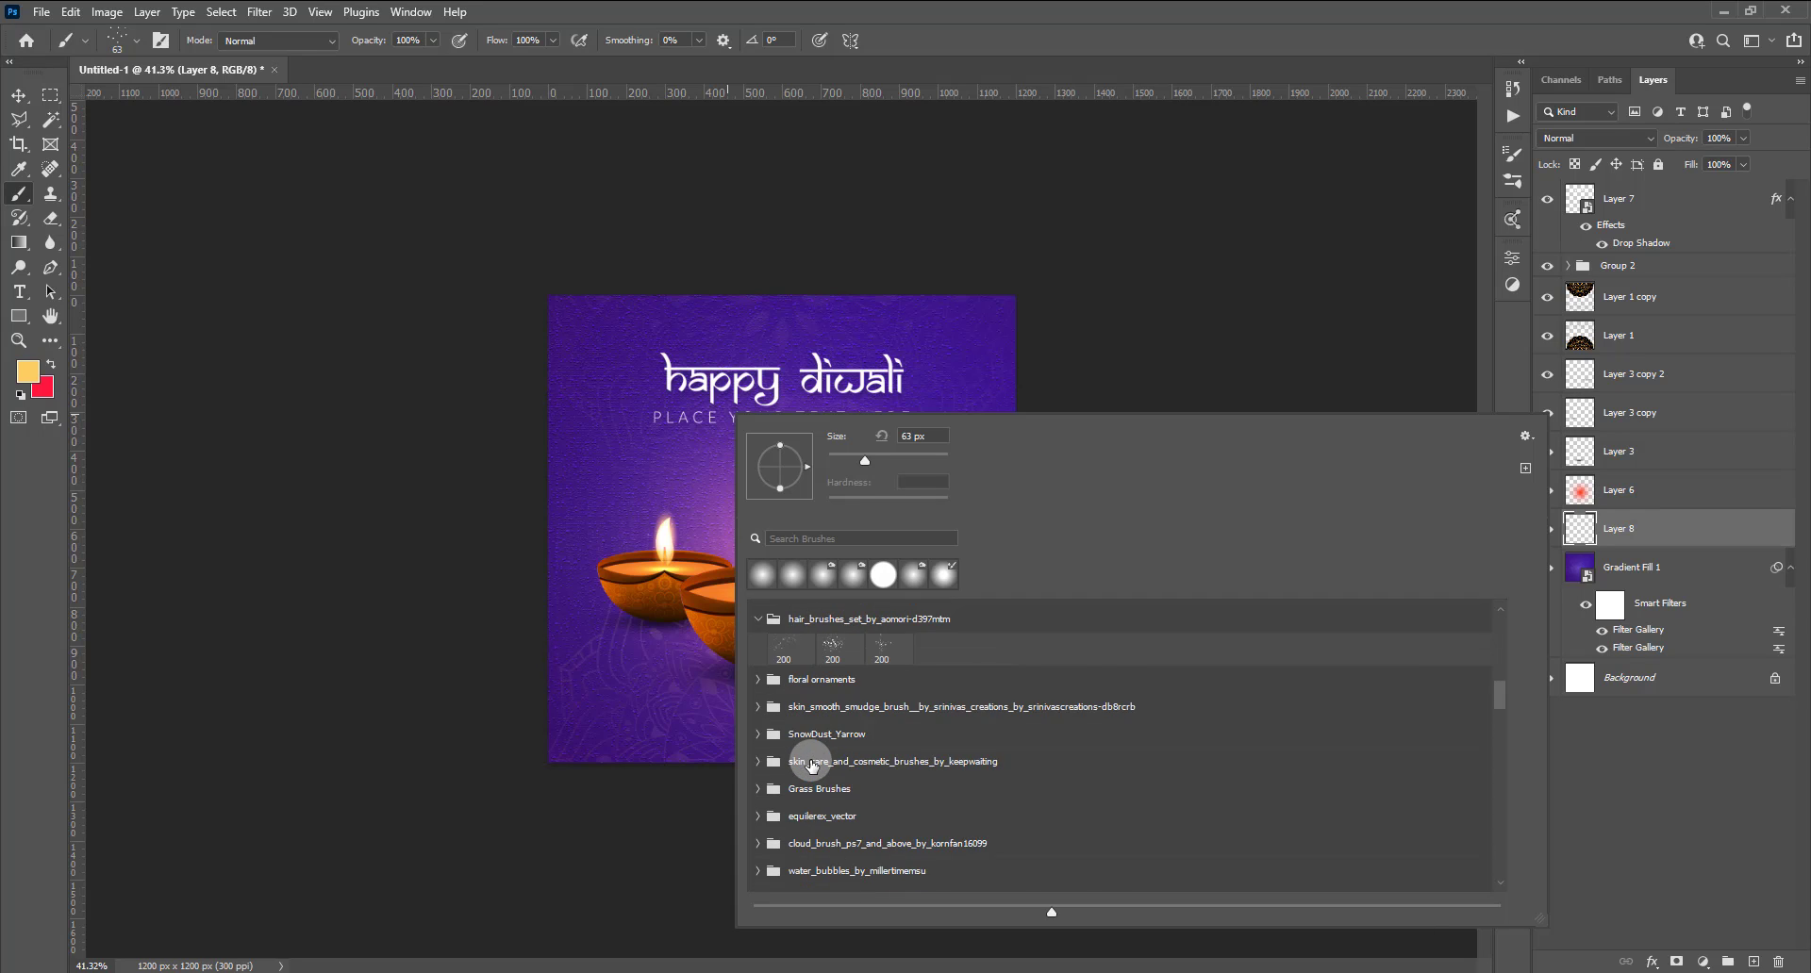
click(760, 679)
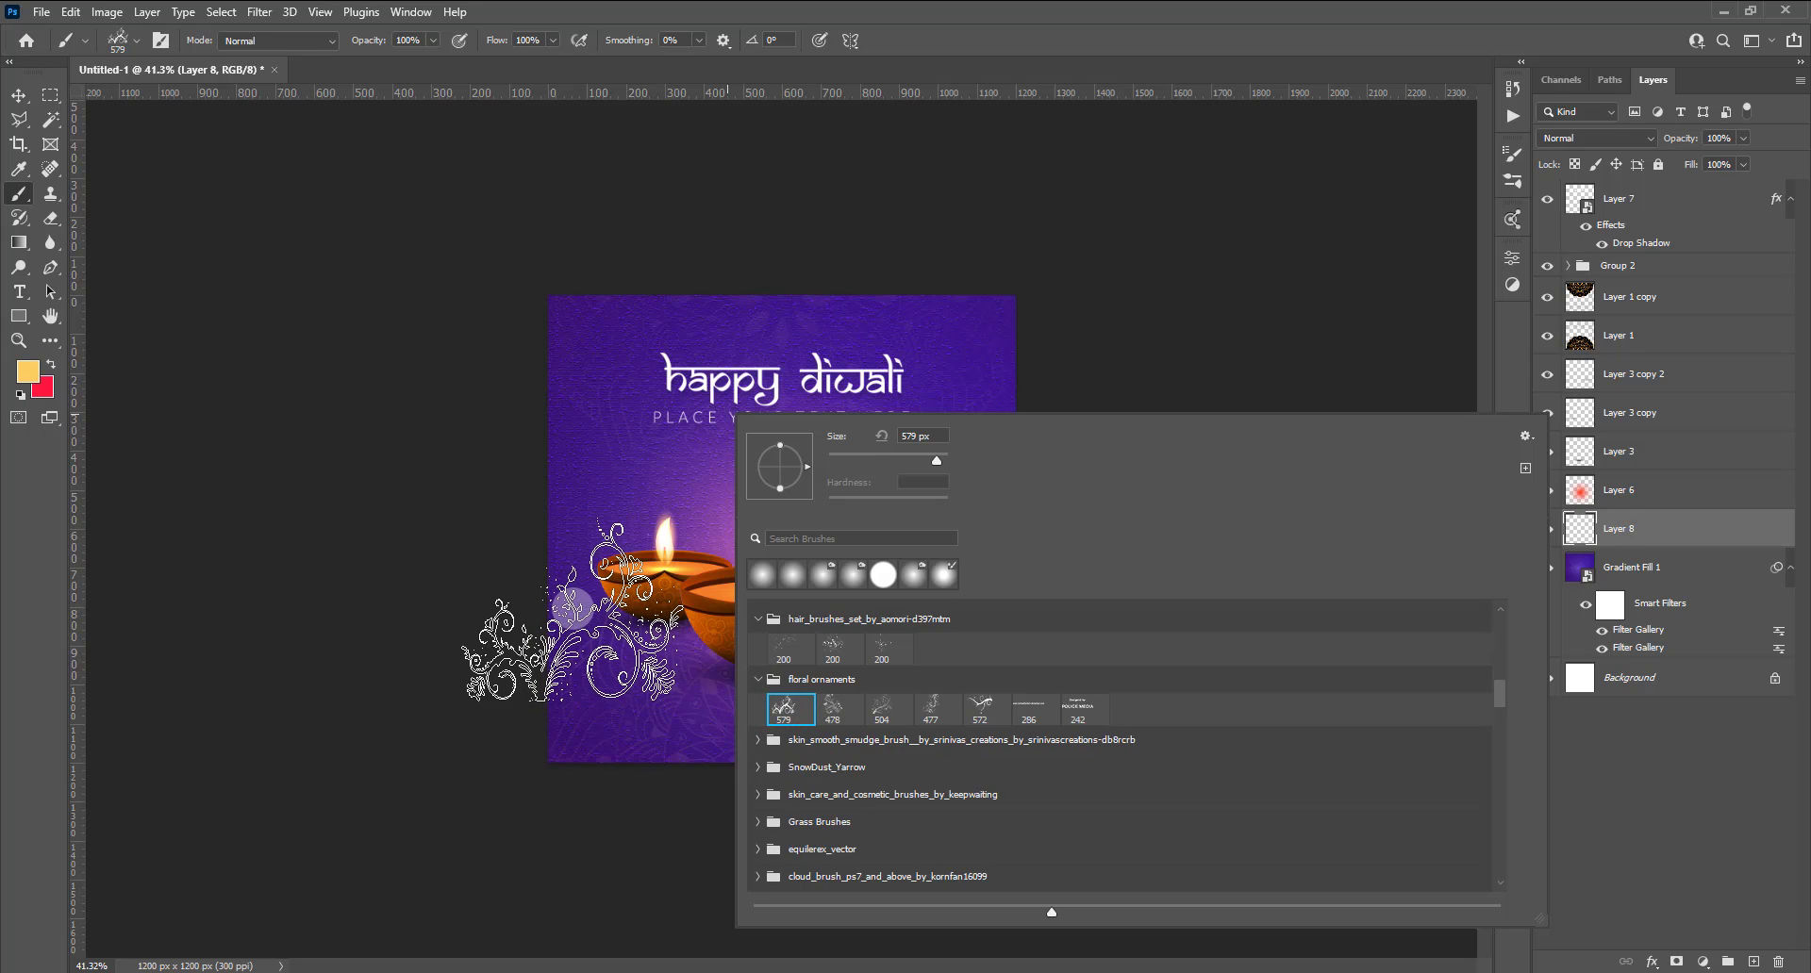
click(514, 510)
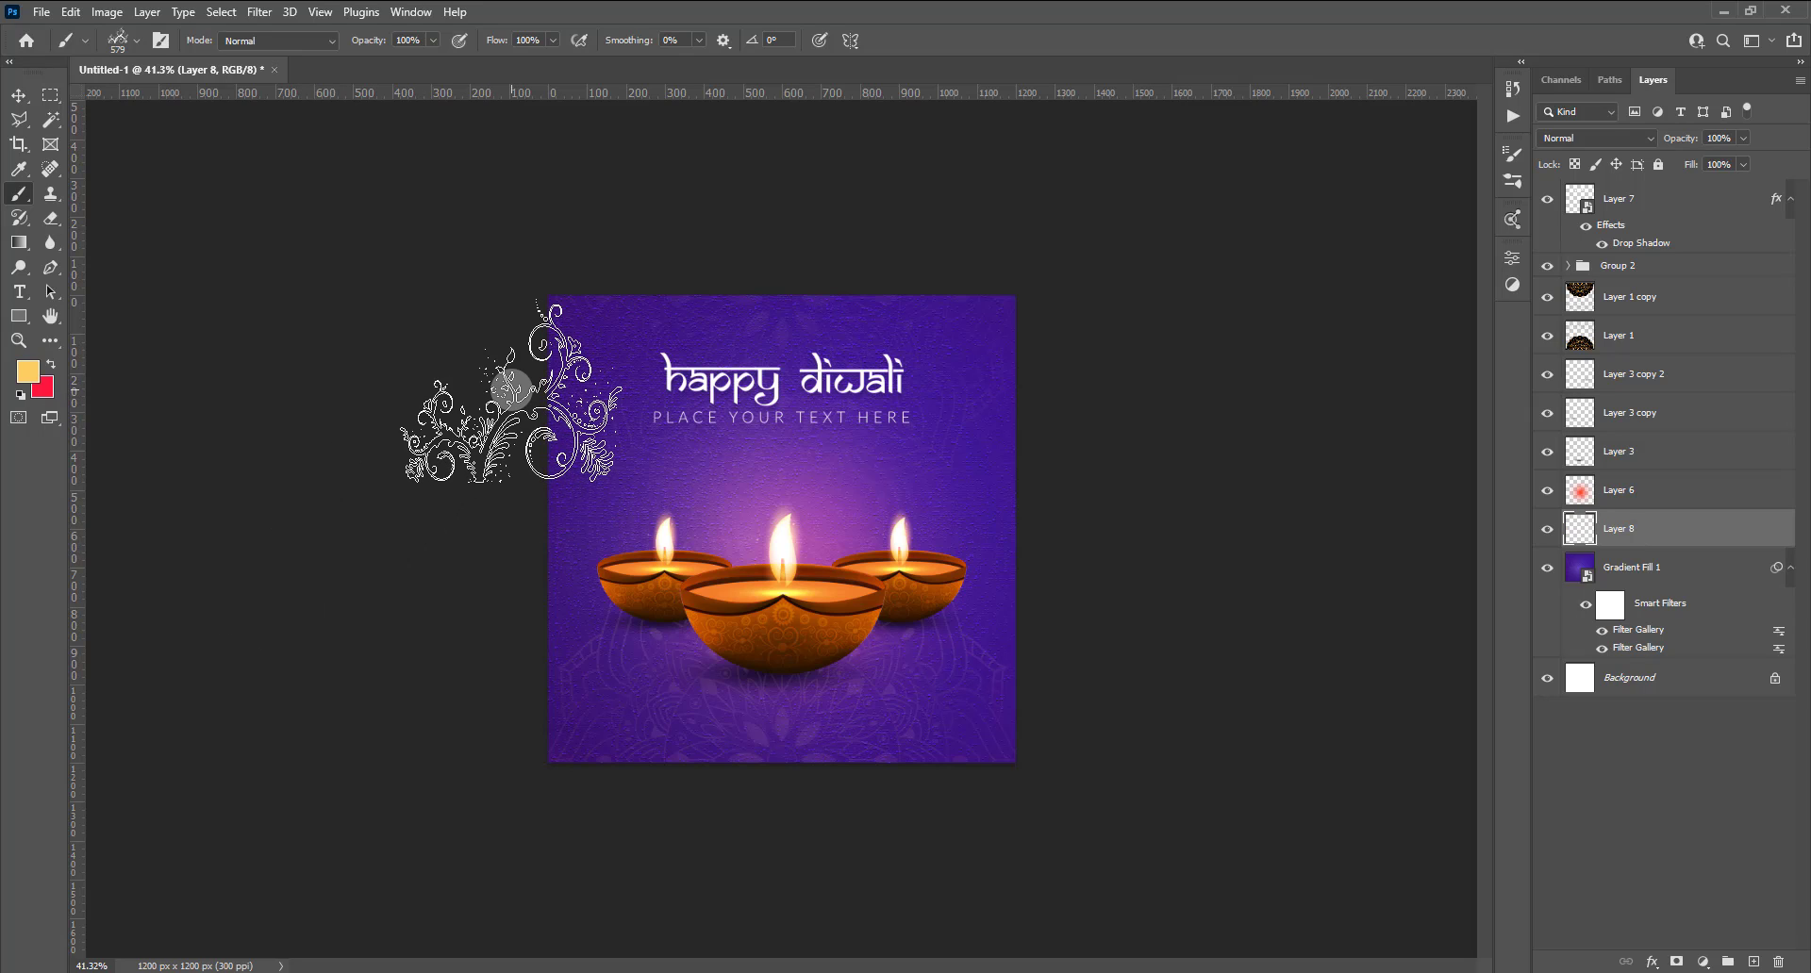
Rotate the floral brush to -37° and test swirl stamps at the top-left, undoing them.
right_click(534, 350)
right_click(869, 435)
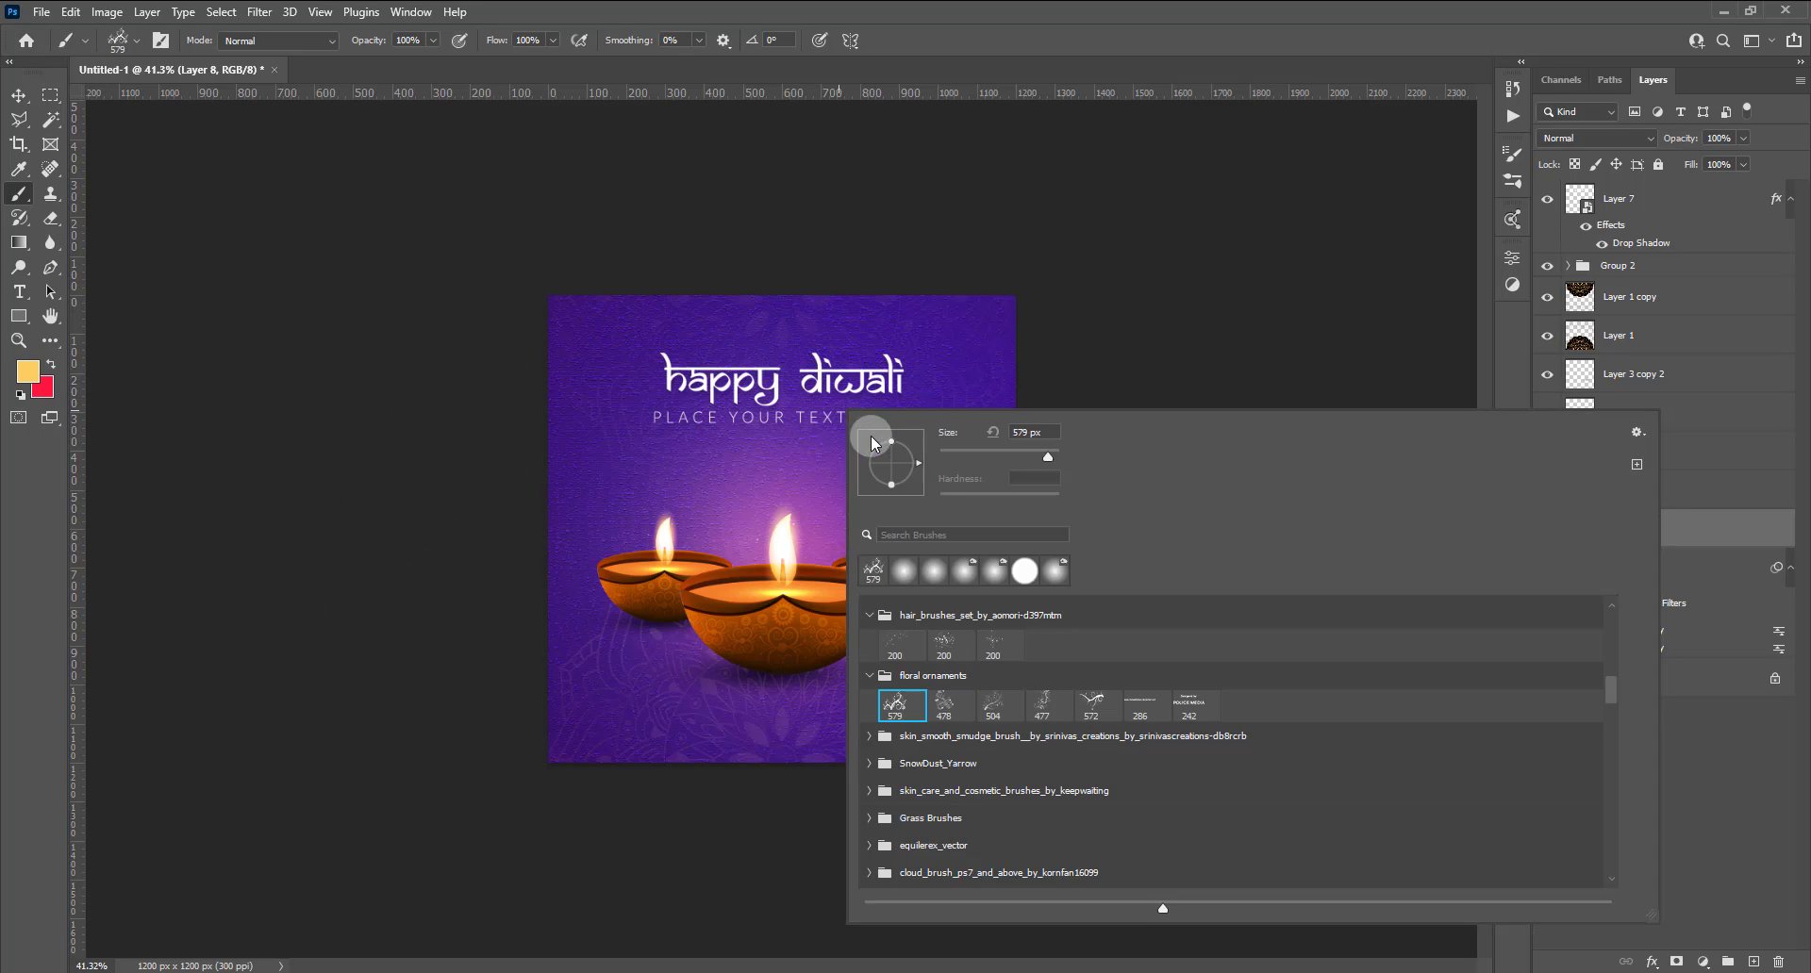
click(916, 479)
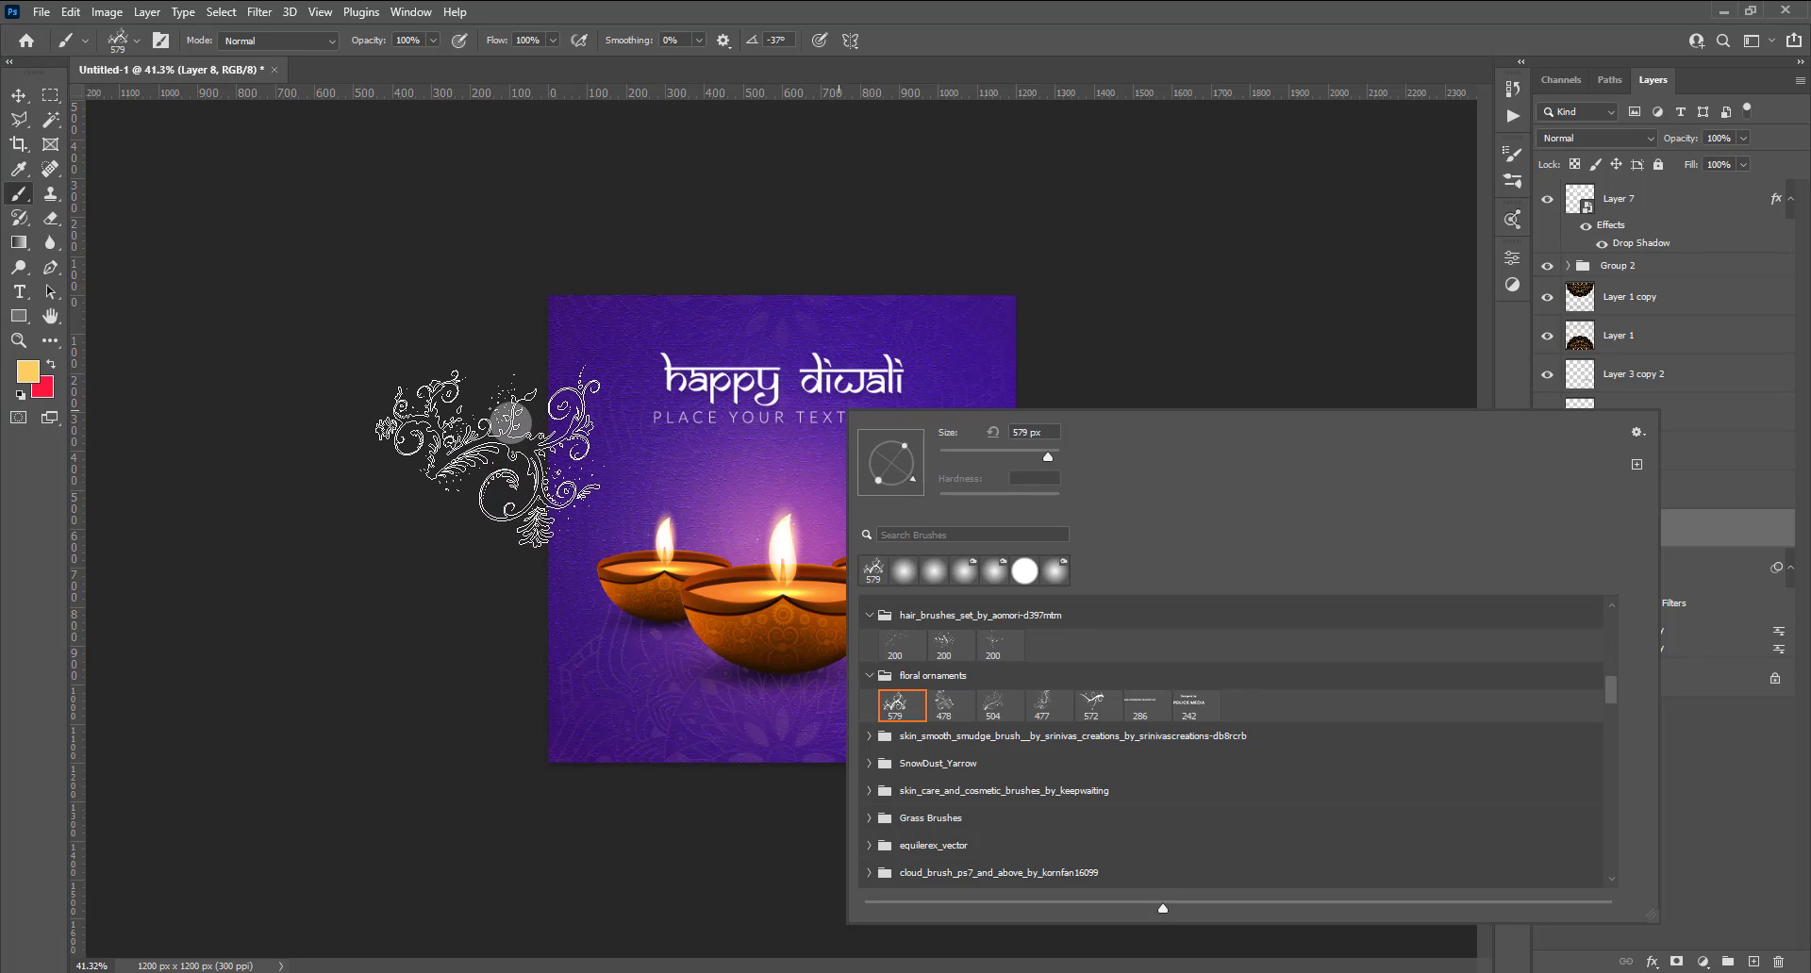
click(517, 426)
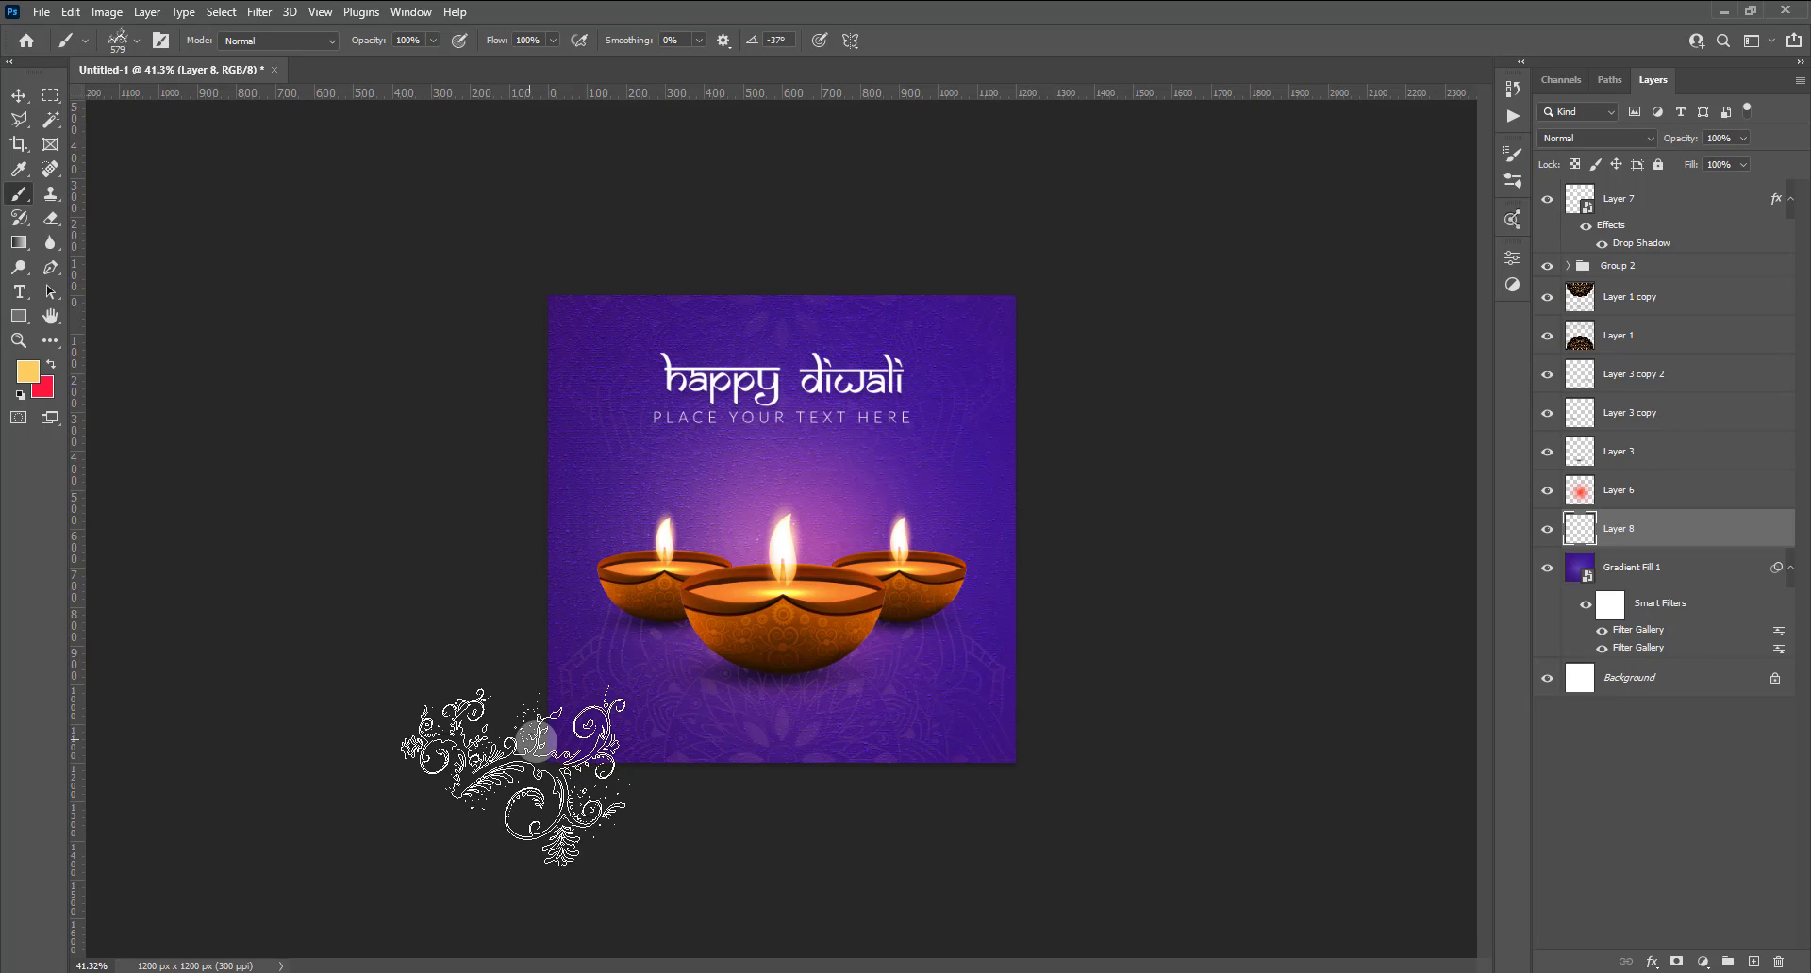
key(ctrl+plus)
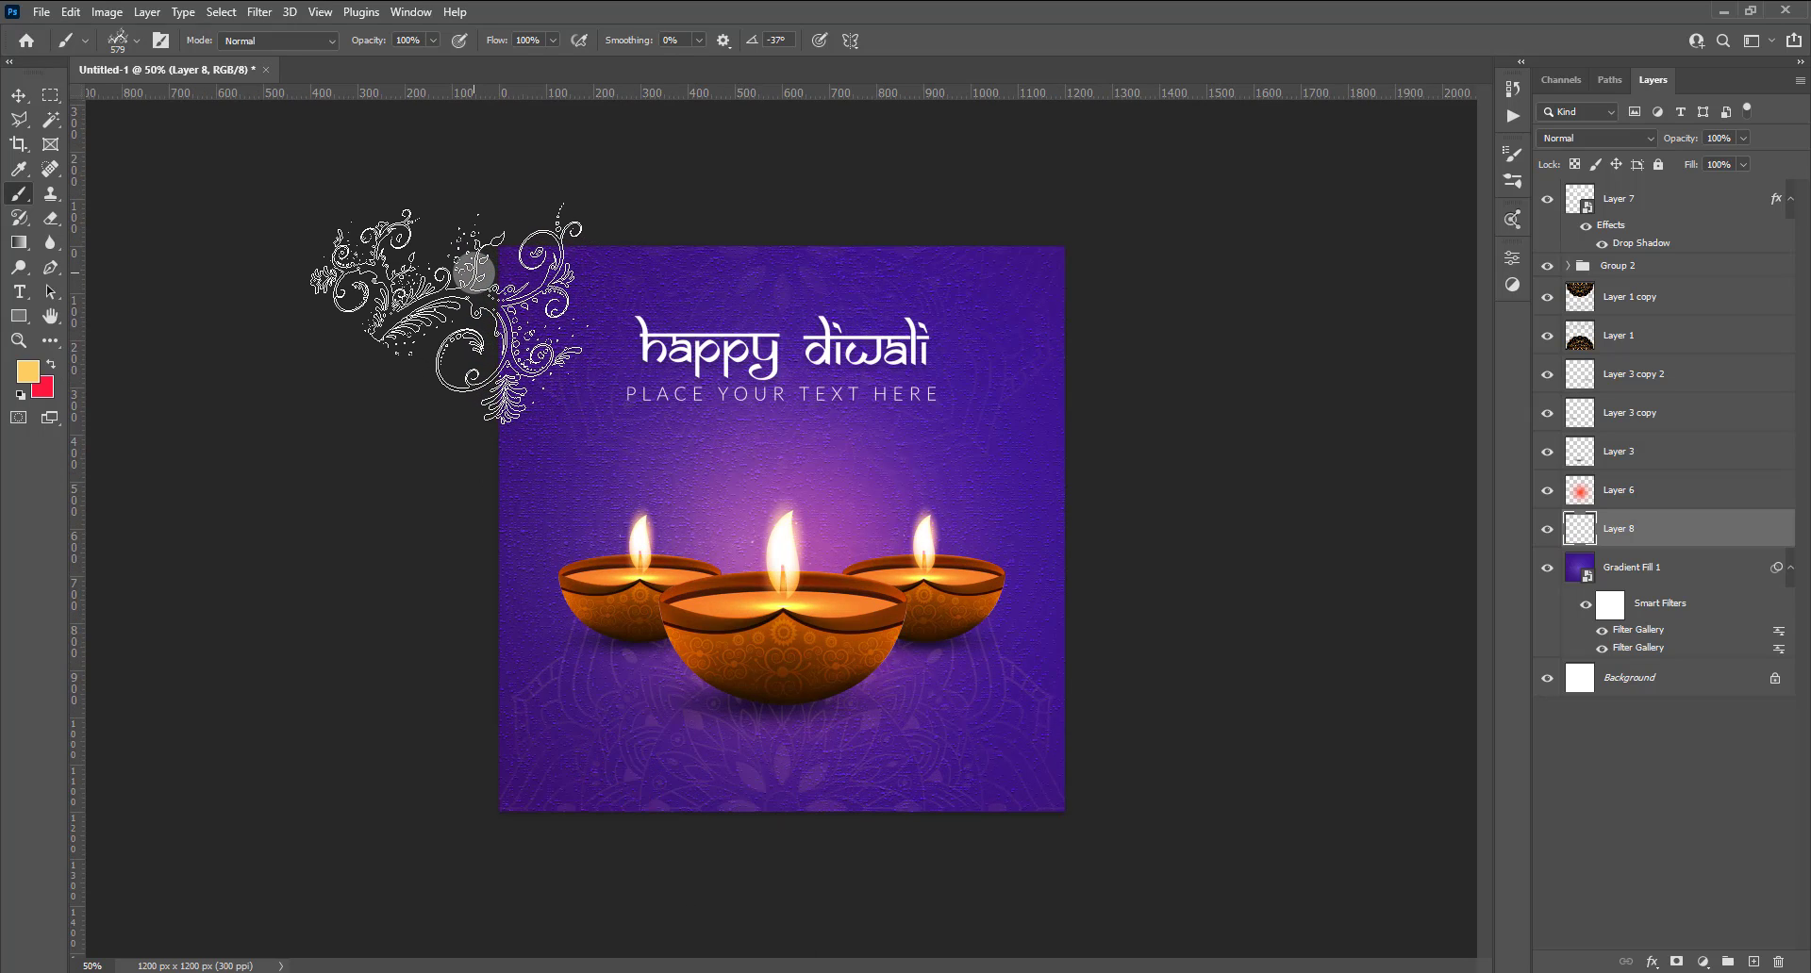
click(448, 316)
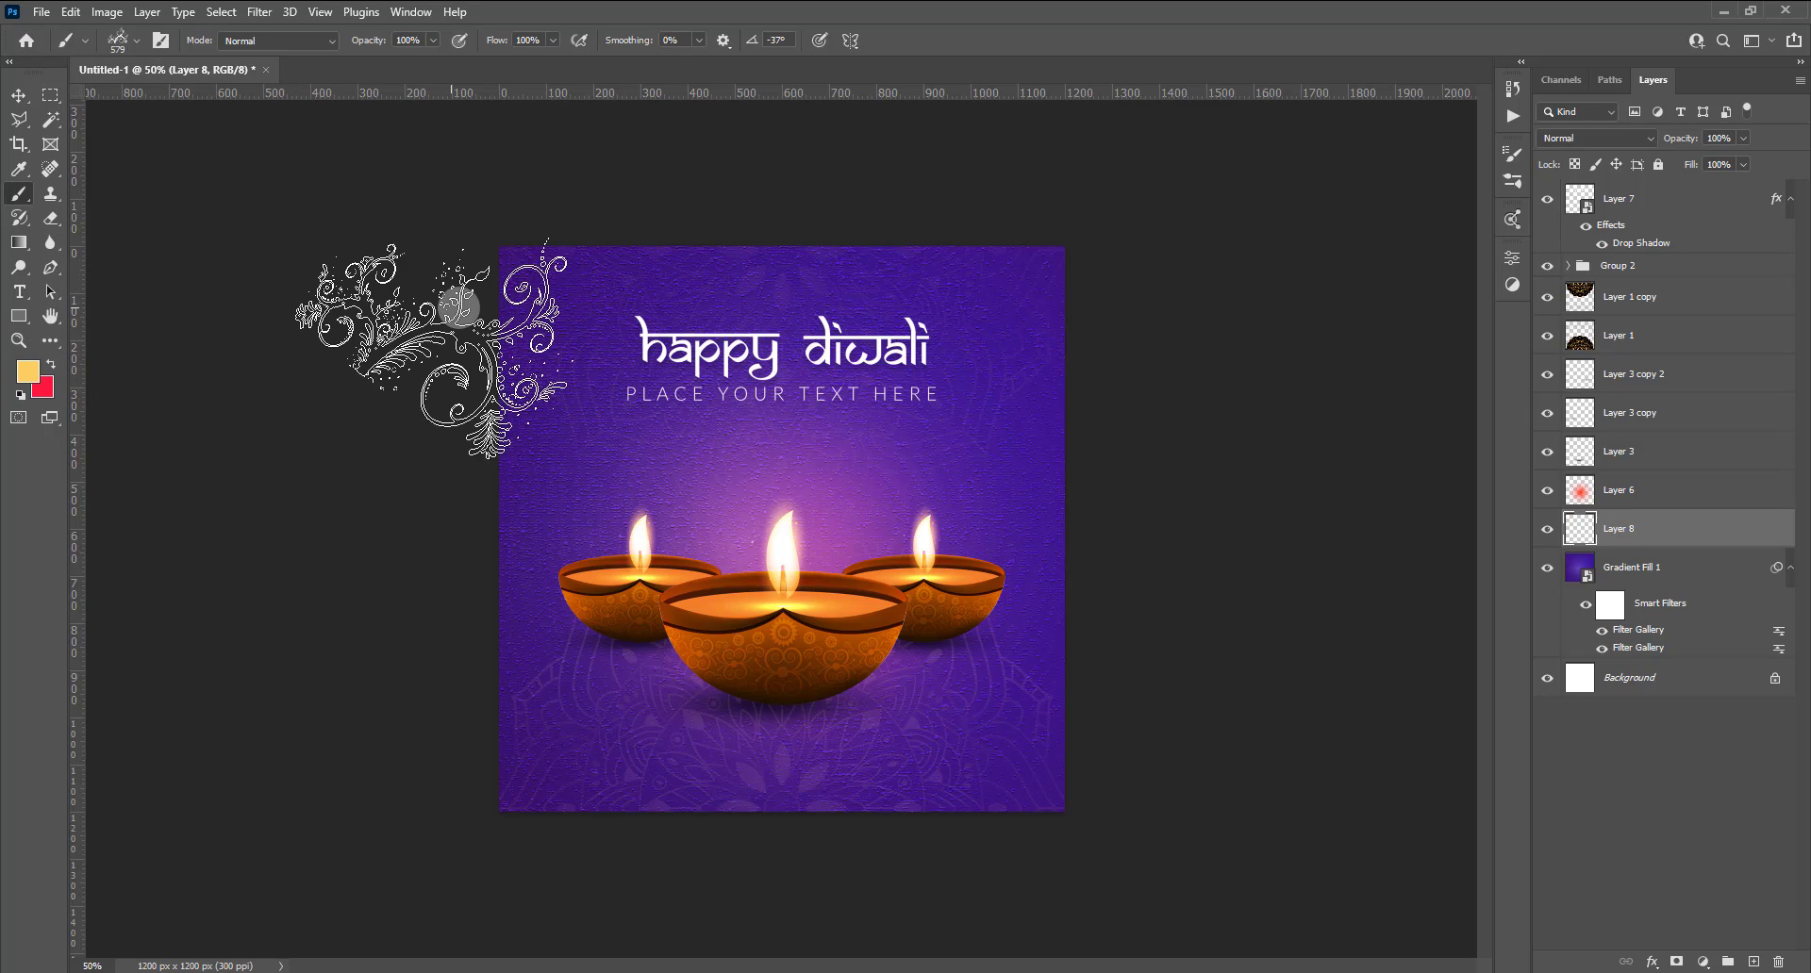
click(512, 296)
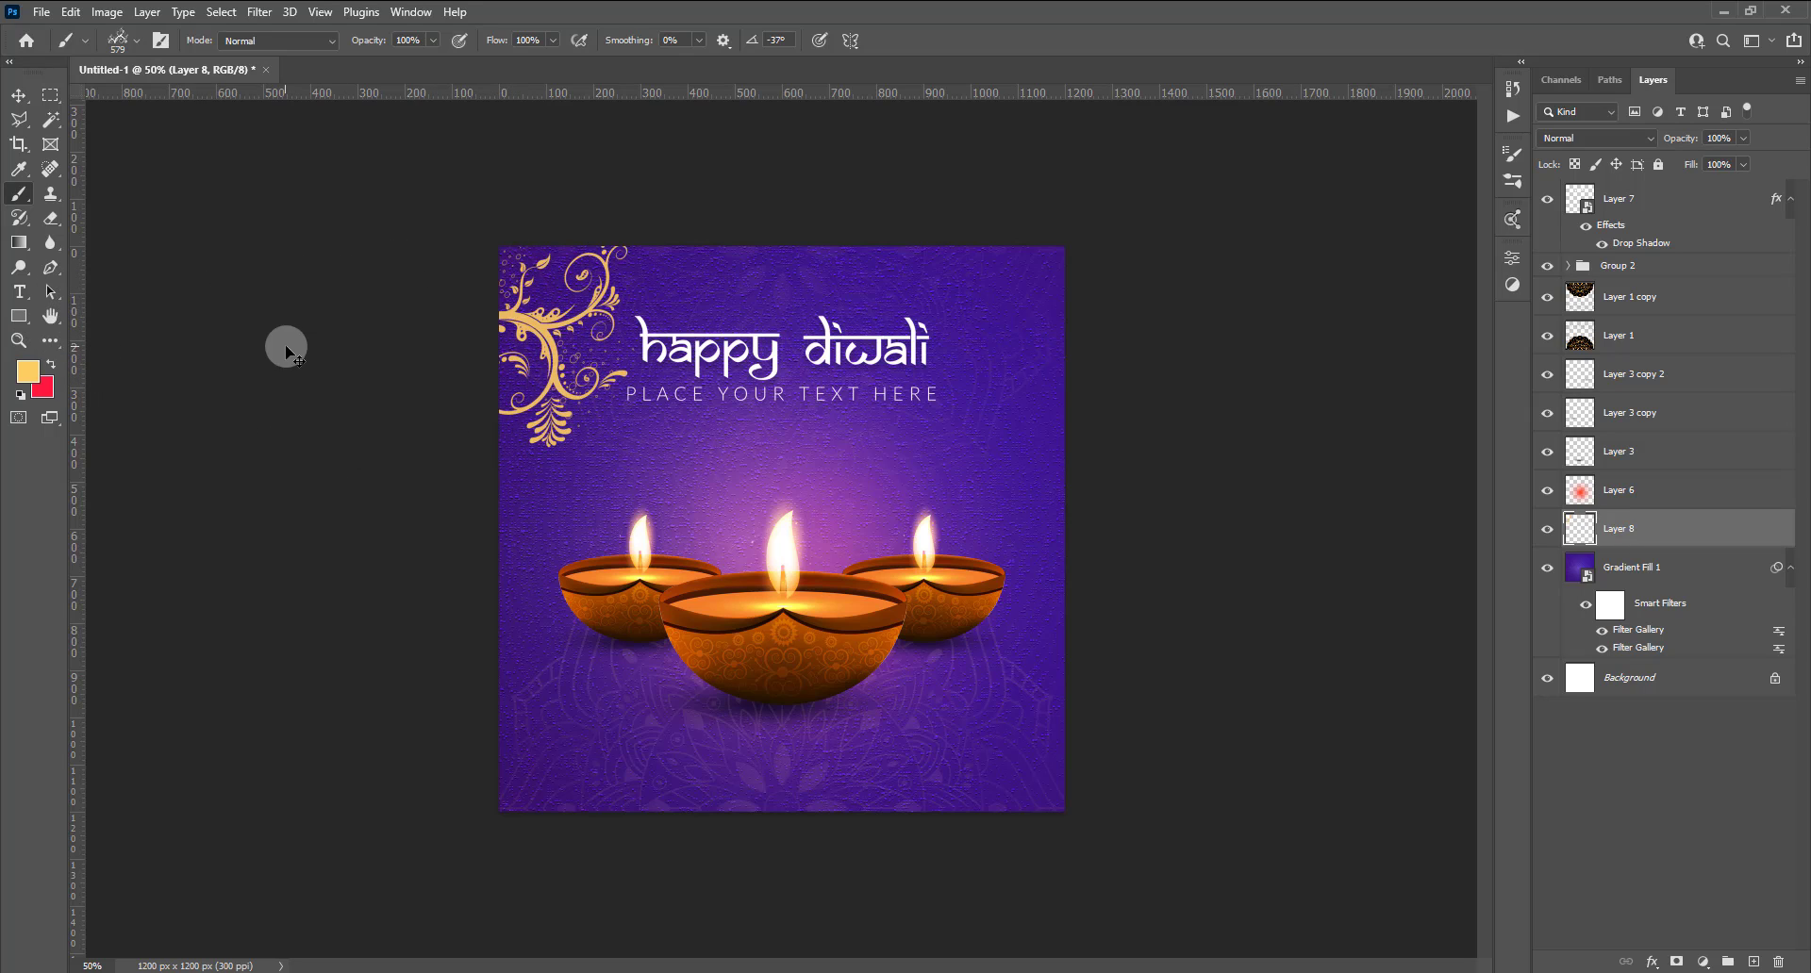
key(ctrl+z)
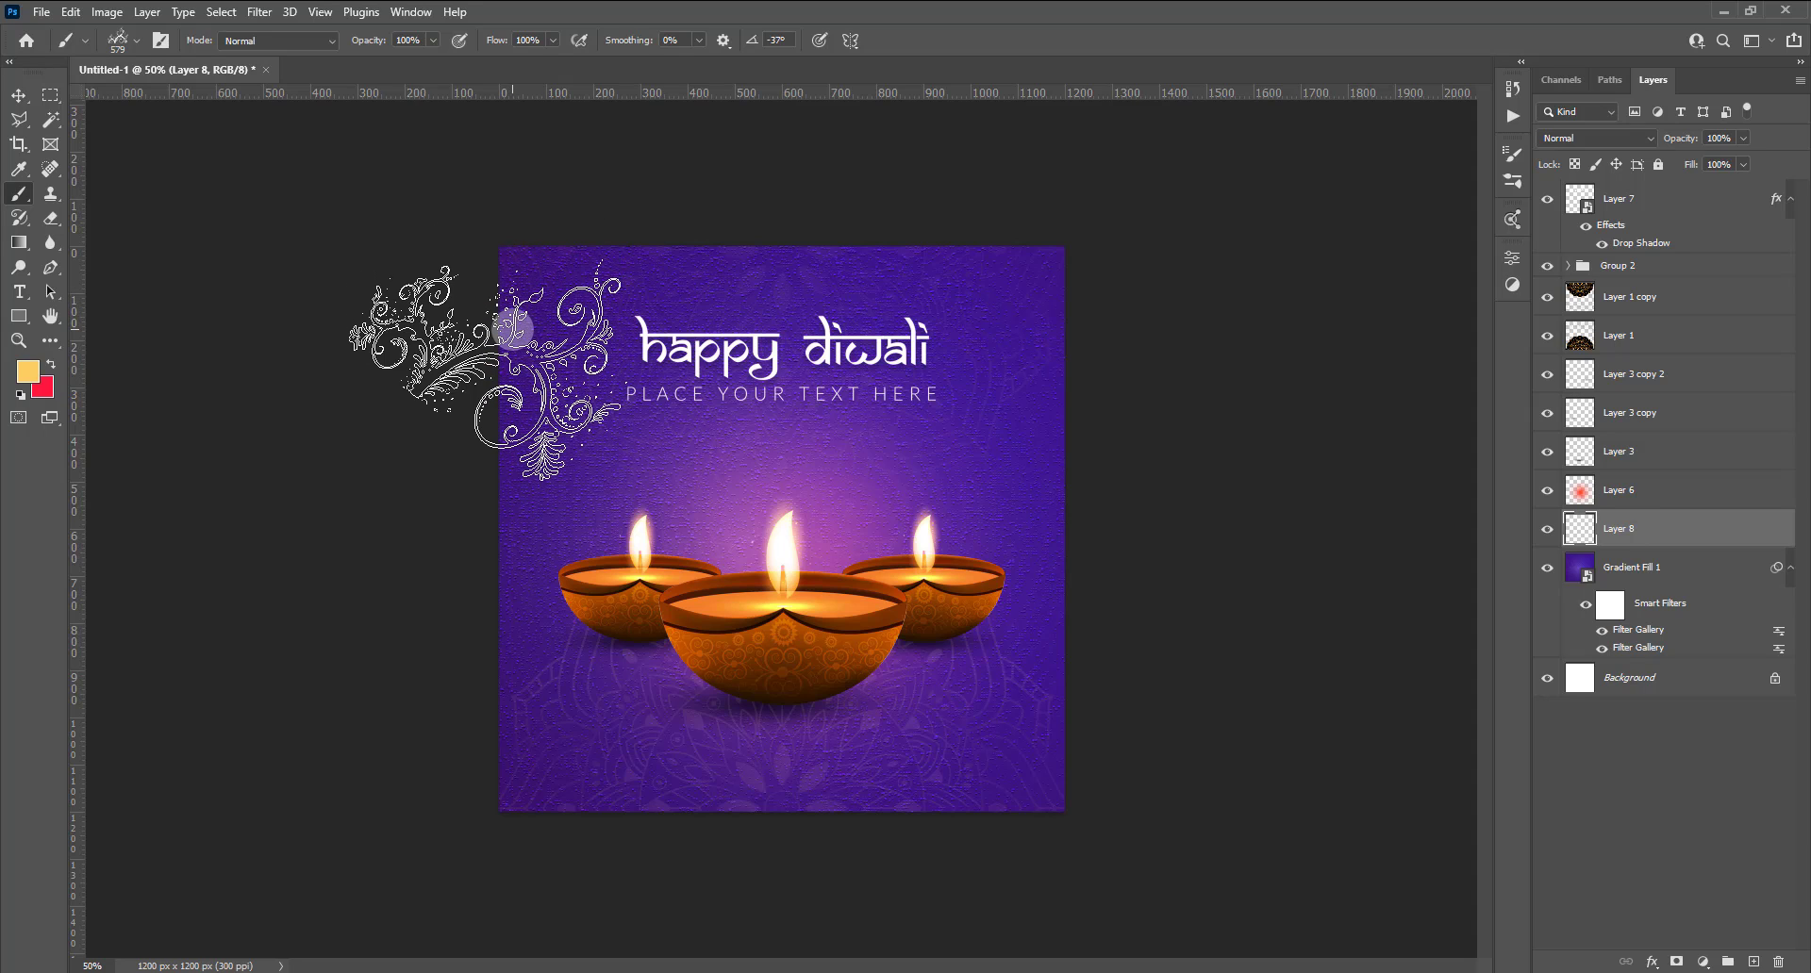
click(485, 372)
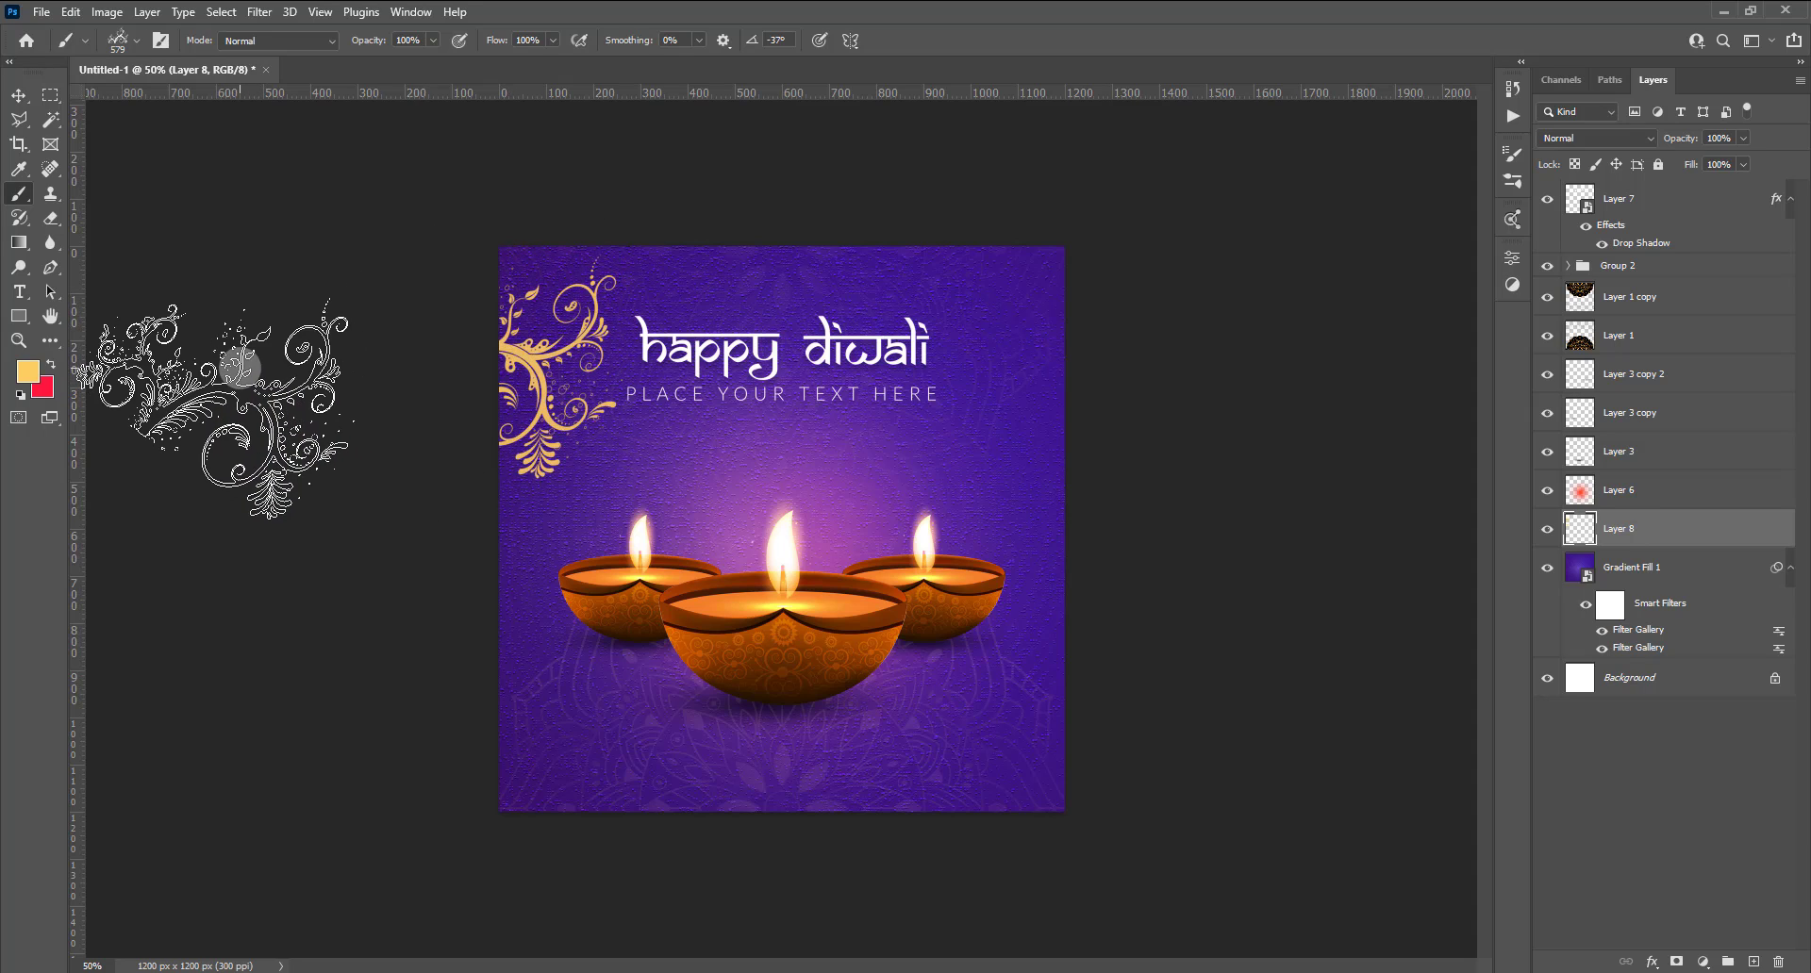
scroll(368, 384, down, 3)
scroll(465, 408, up, 1)
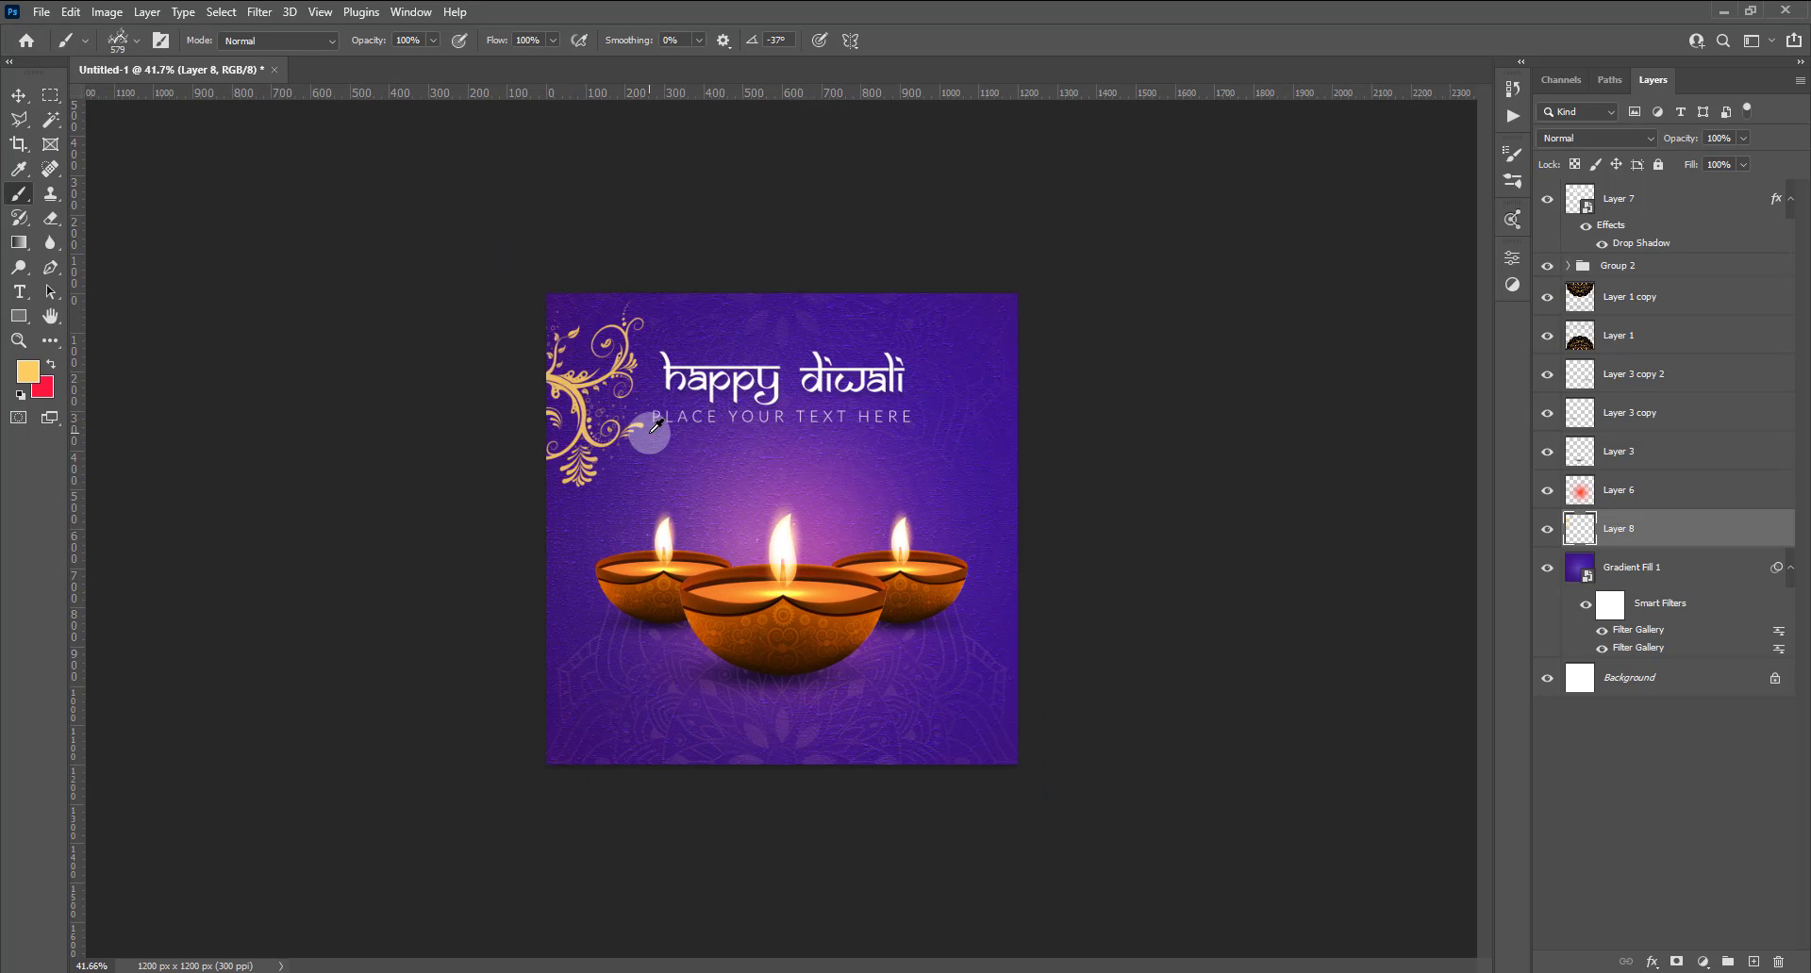
key(ctrl+z)
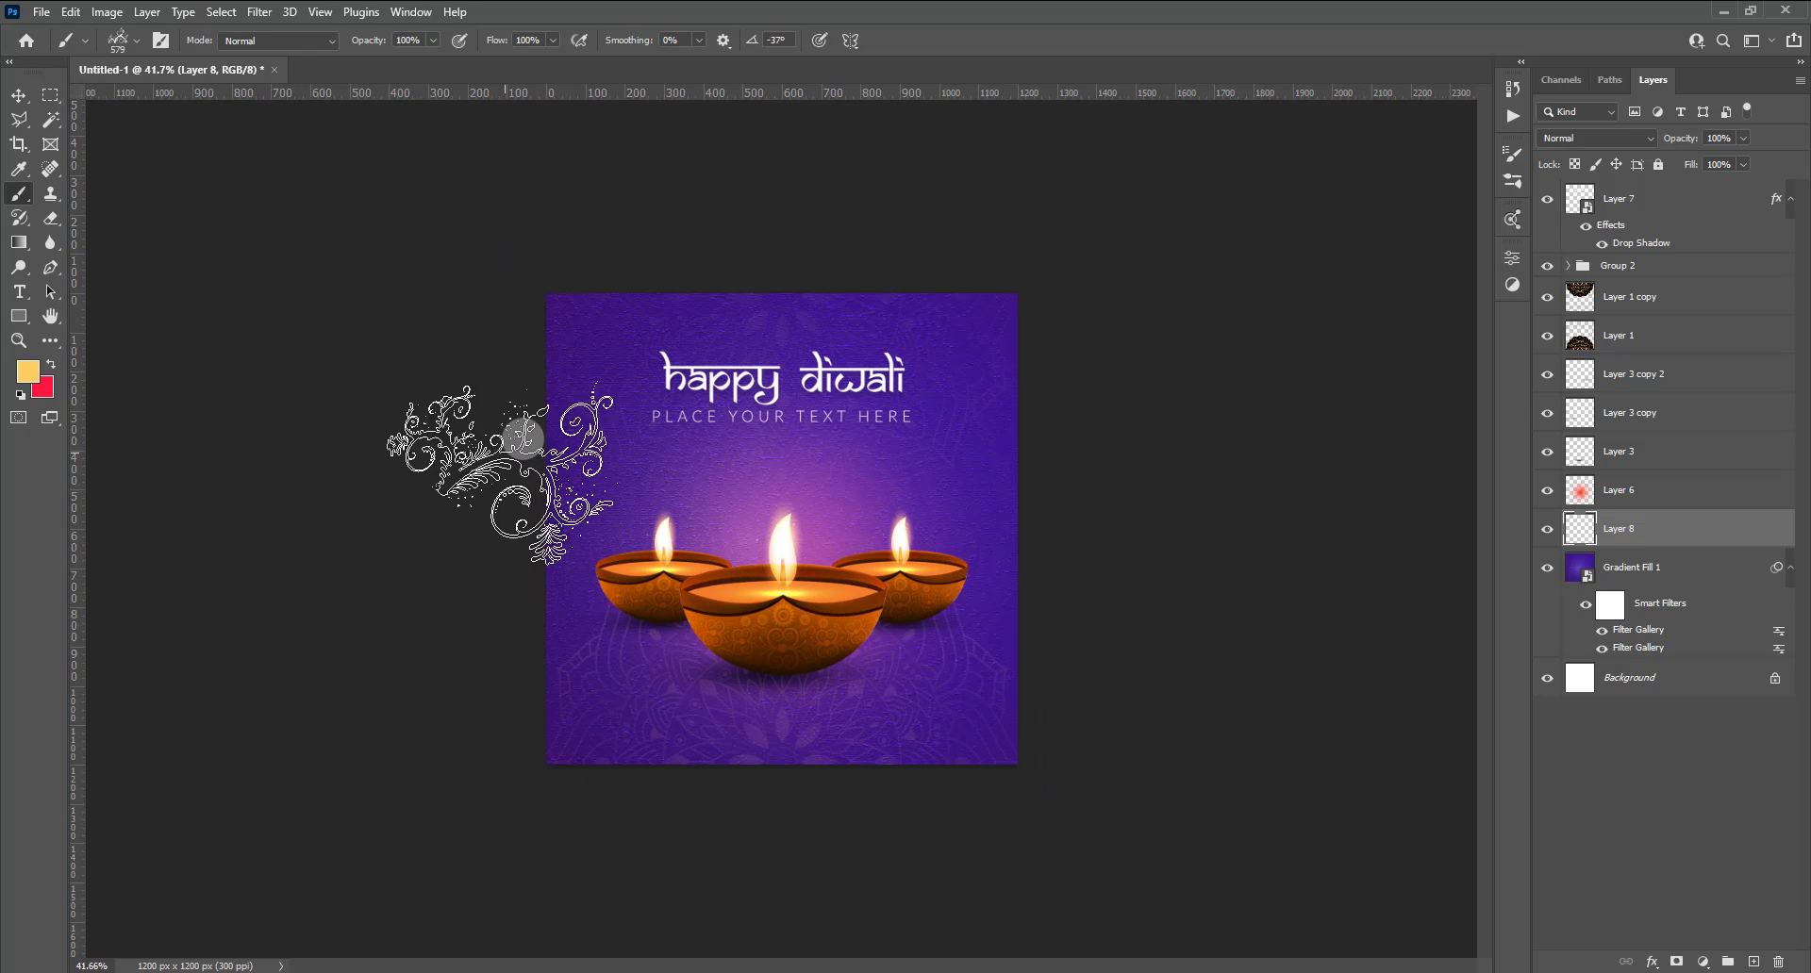
Stamp a swirl on the left edge with the rotated 478 px floral brush.
right_click(622, 404)
click(723, 705)
drag(692, 454, 677, 480)
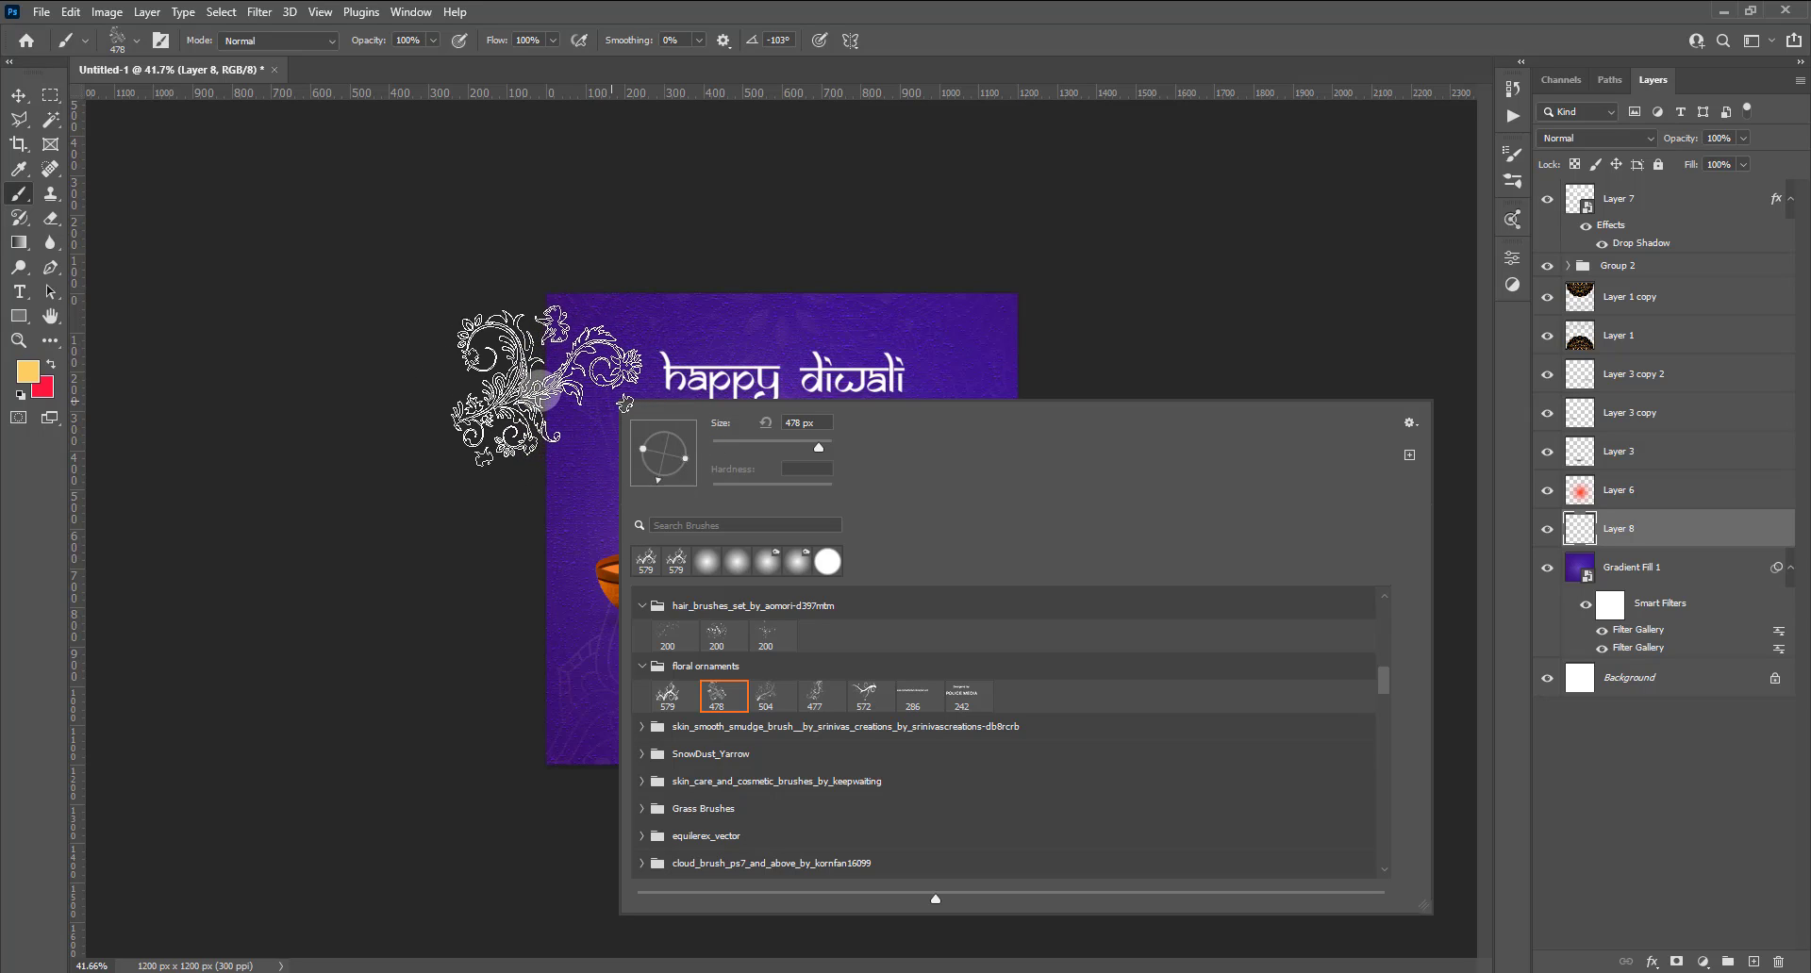
click(556, 509)
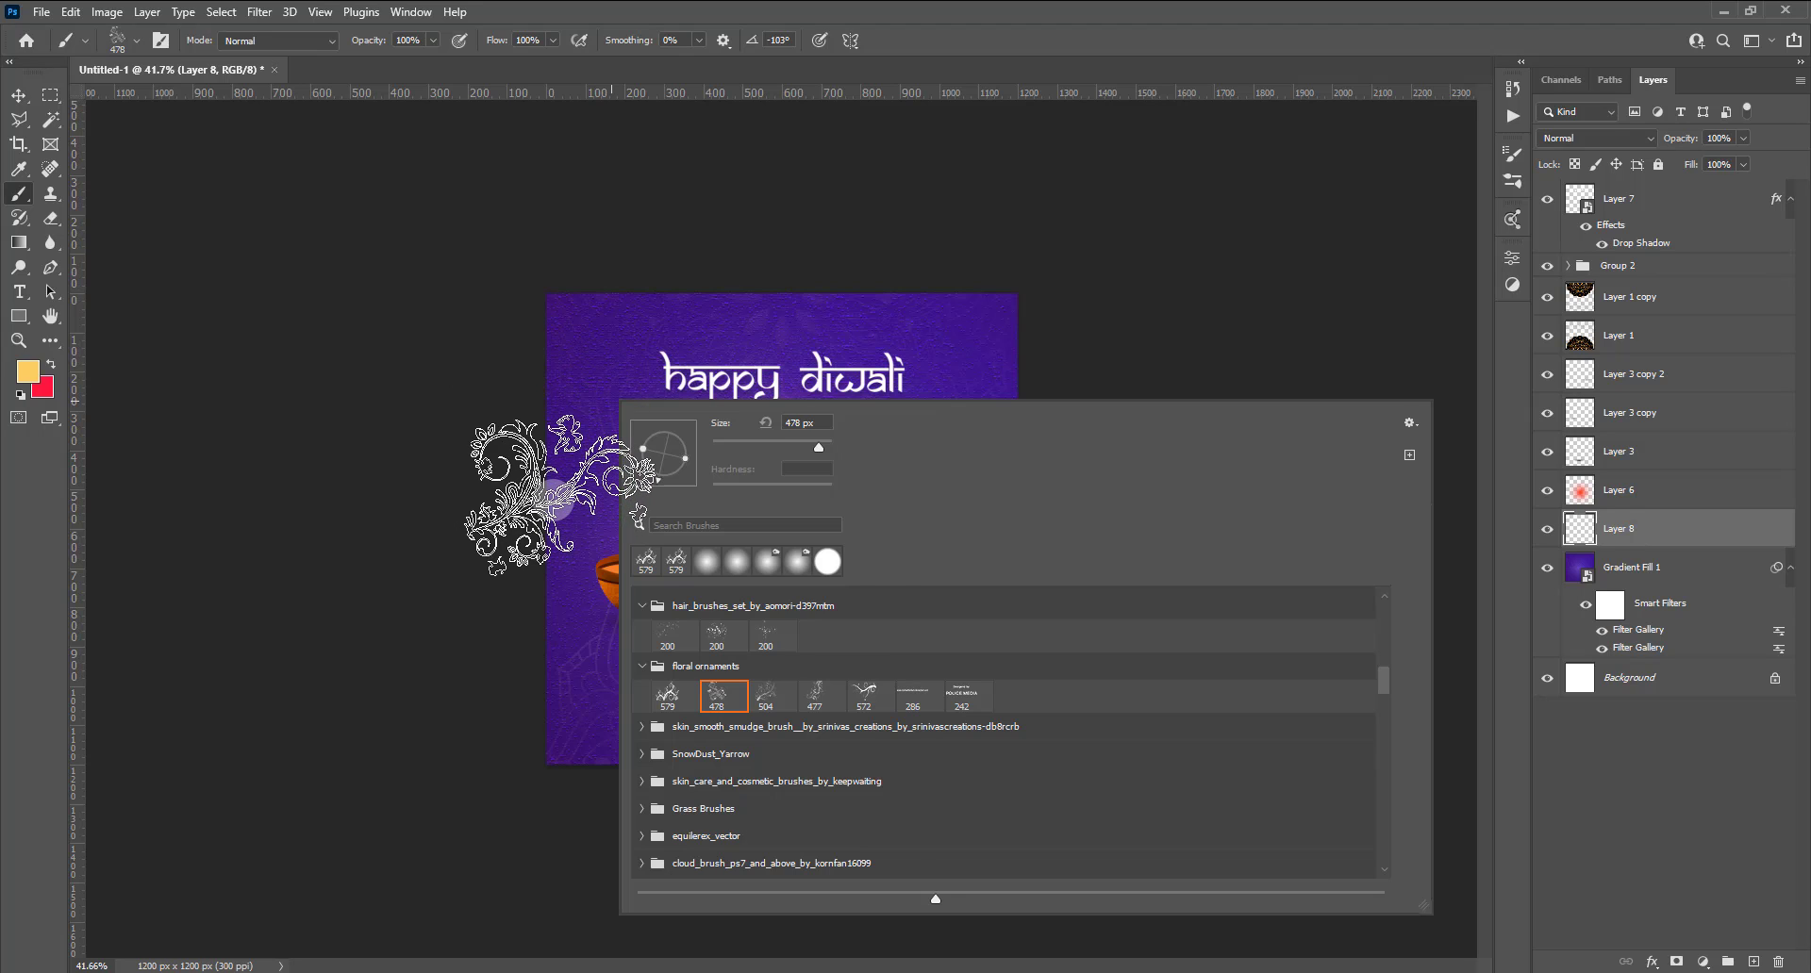
Stamp the gold swirl beside the lamps using the 572 px floral brush at -133°.
right_click(645, 393)
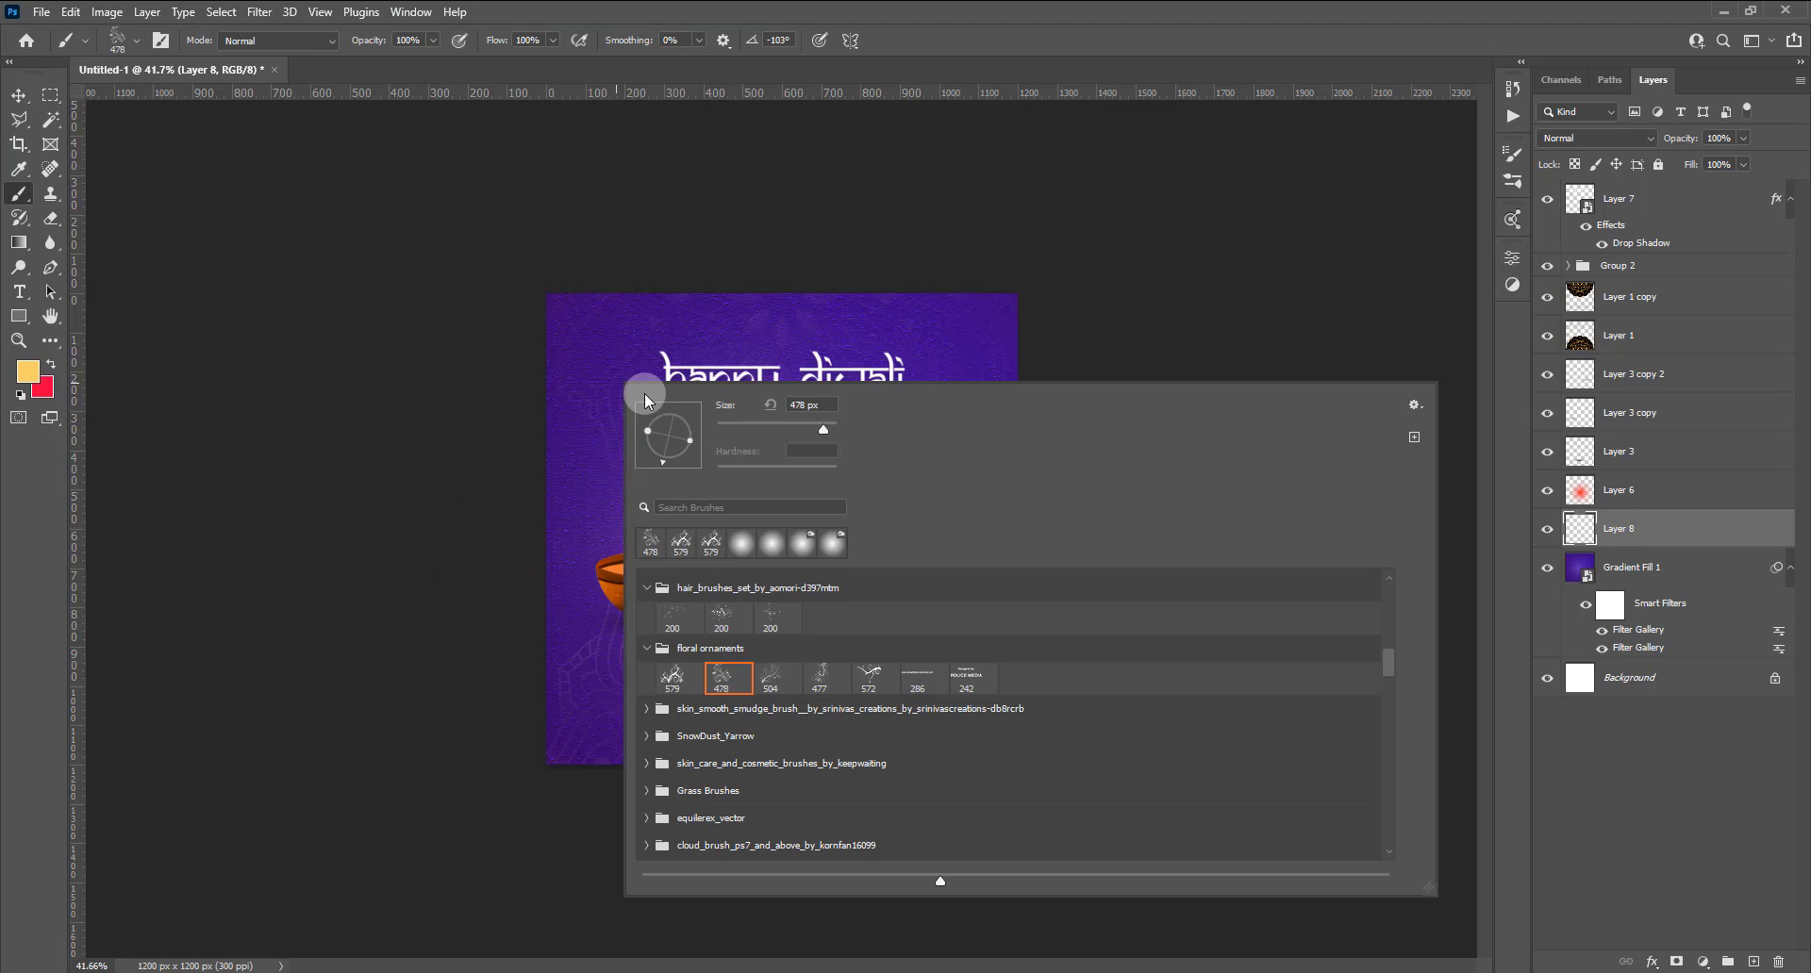
click(542, 453)
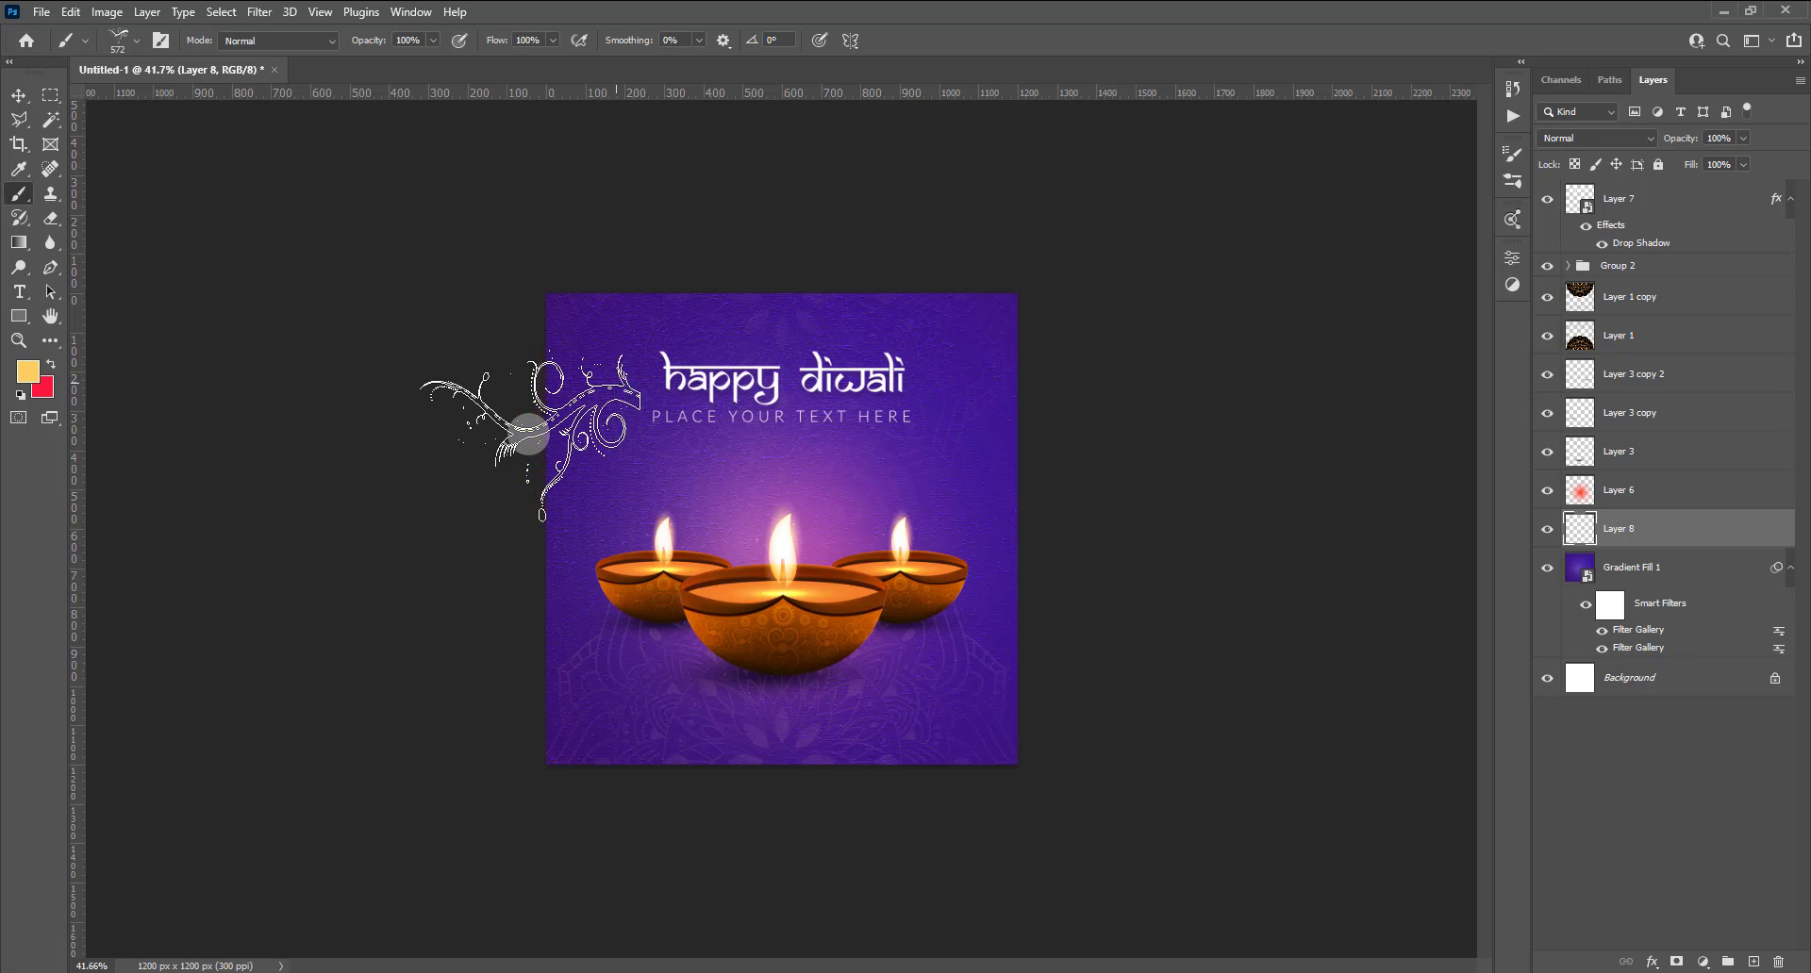
right_click(513, 425)
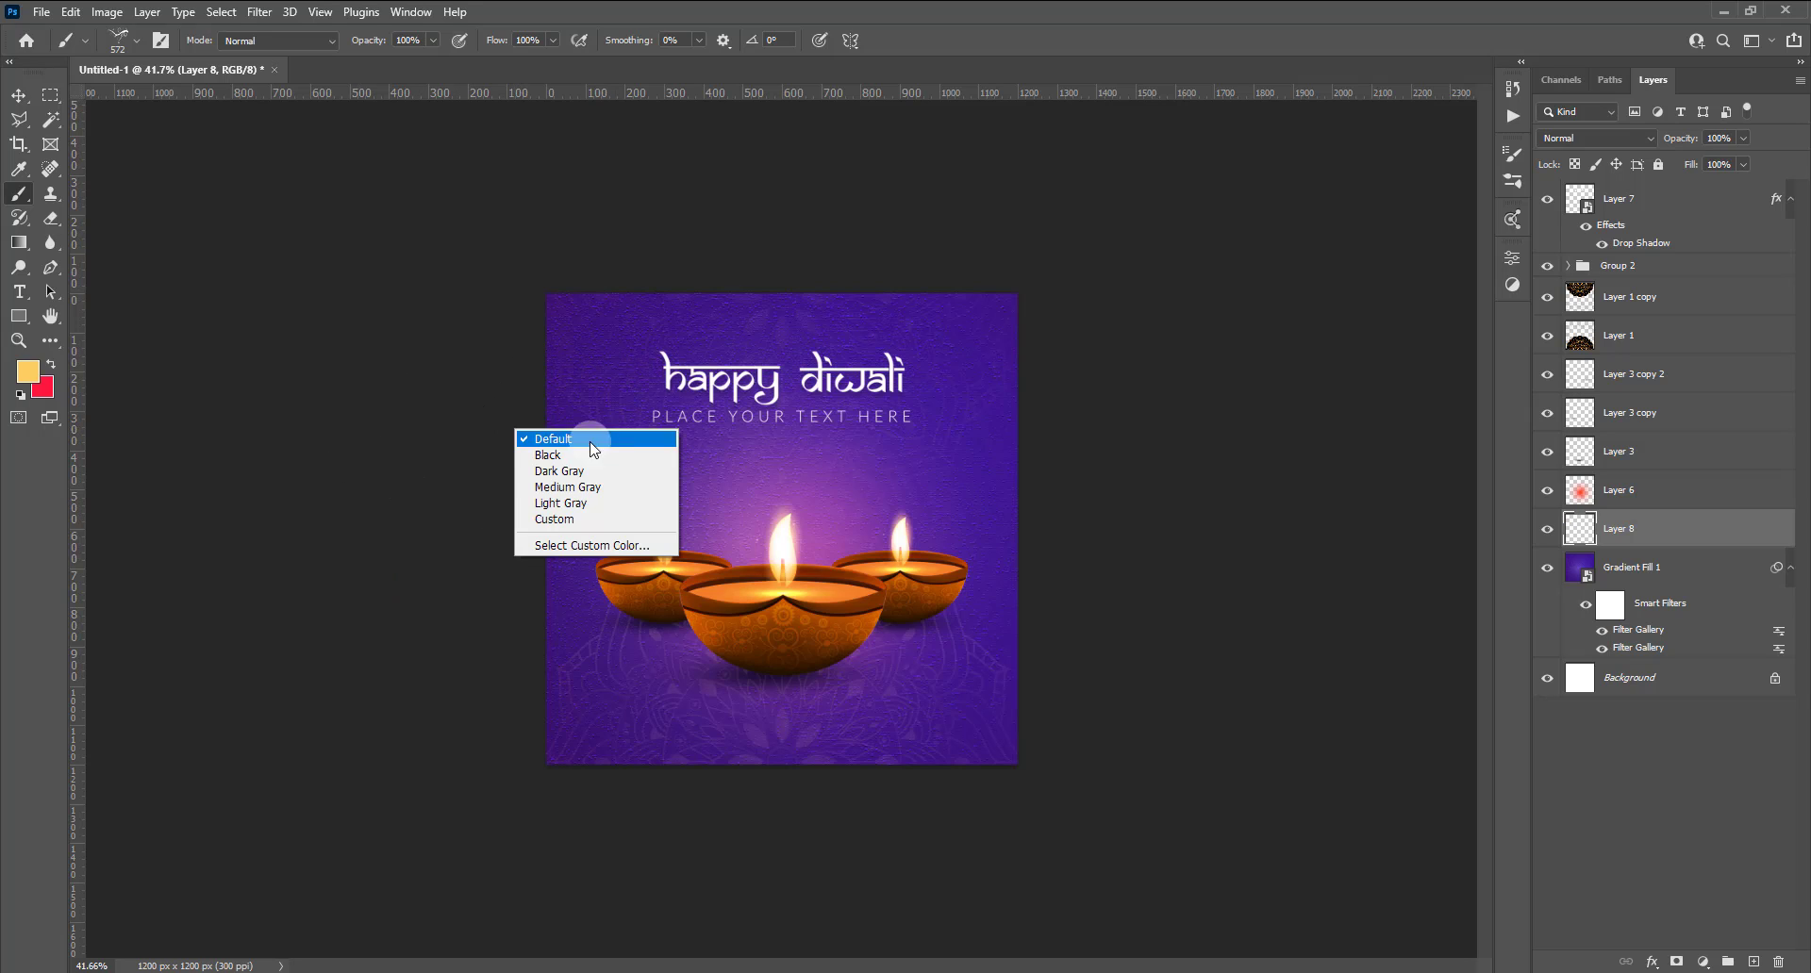
right_click(596, 379)
drag(657, 447, 568, 361)
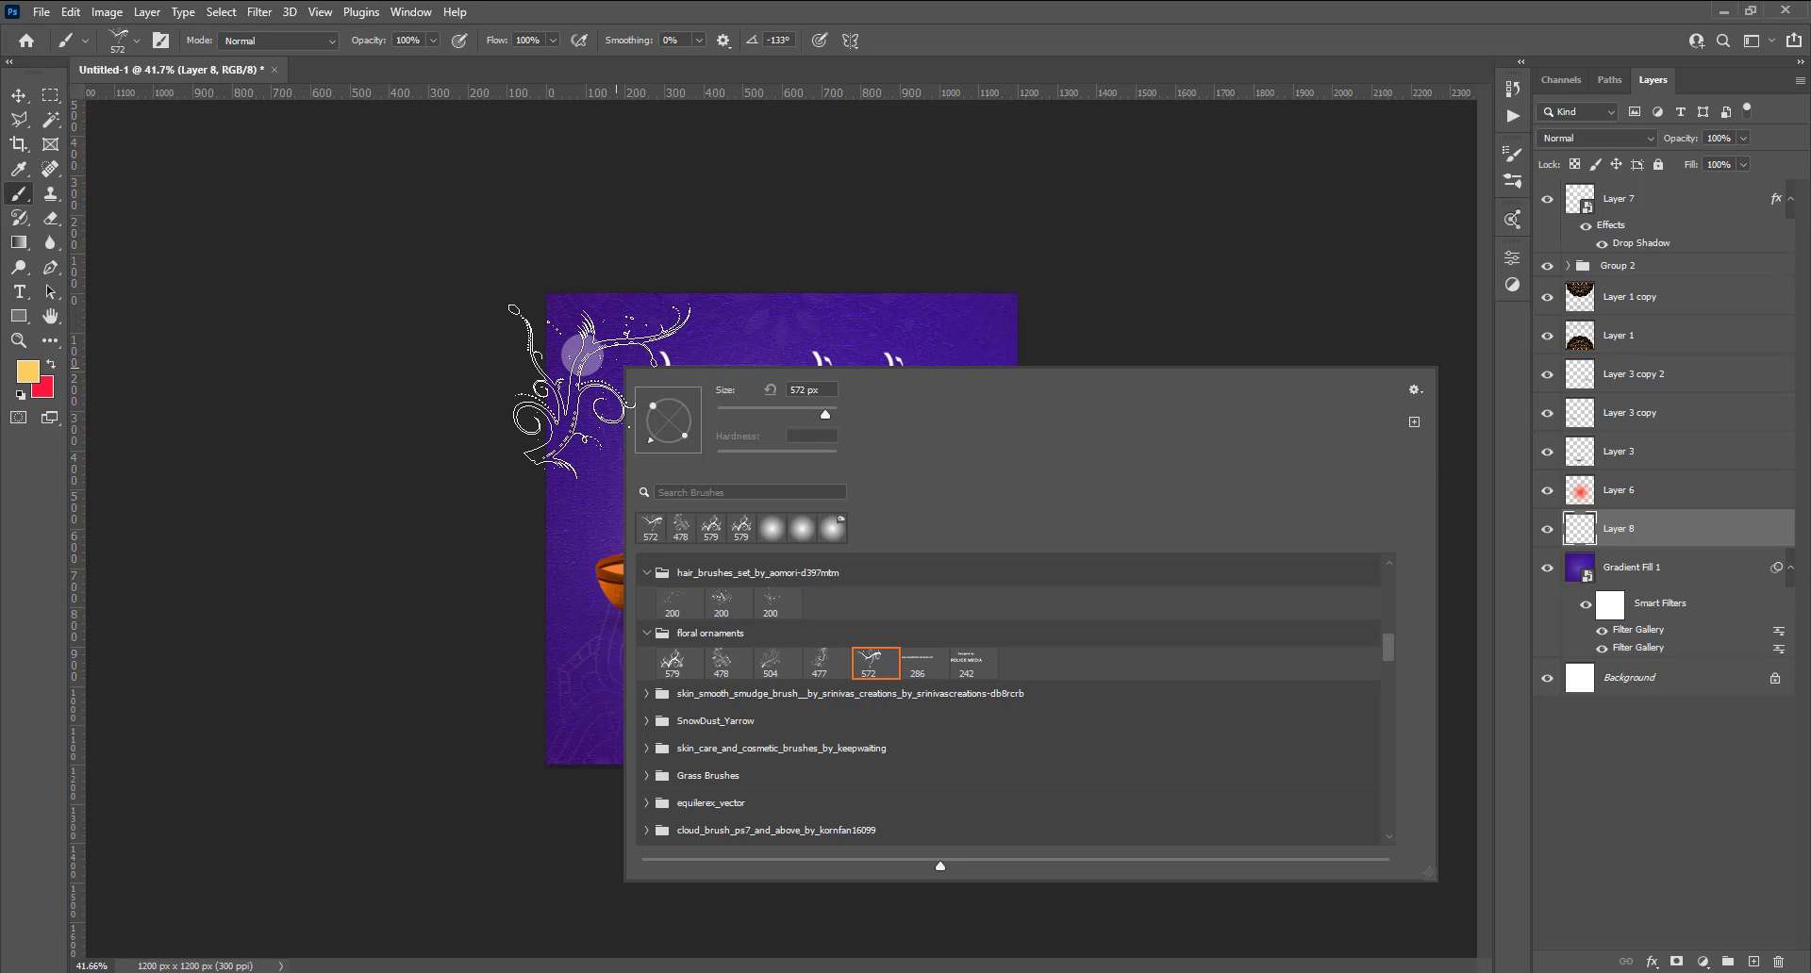
click(596, 387)
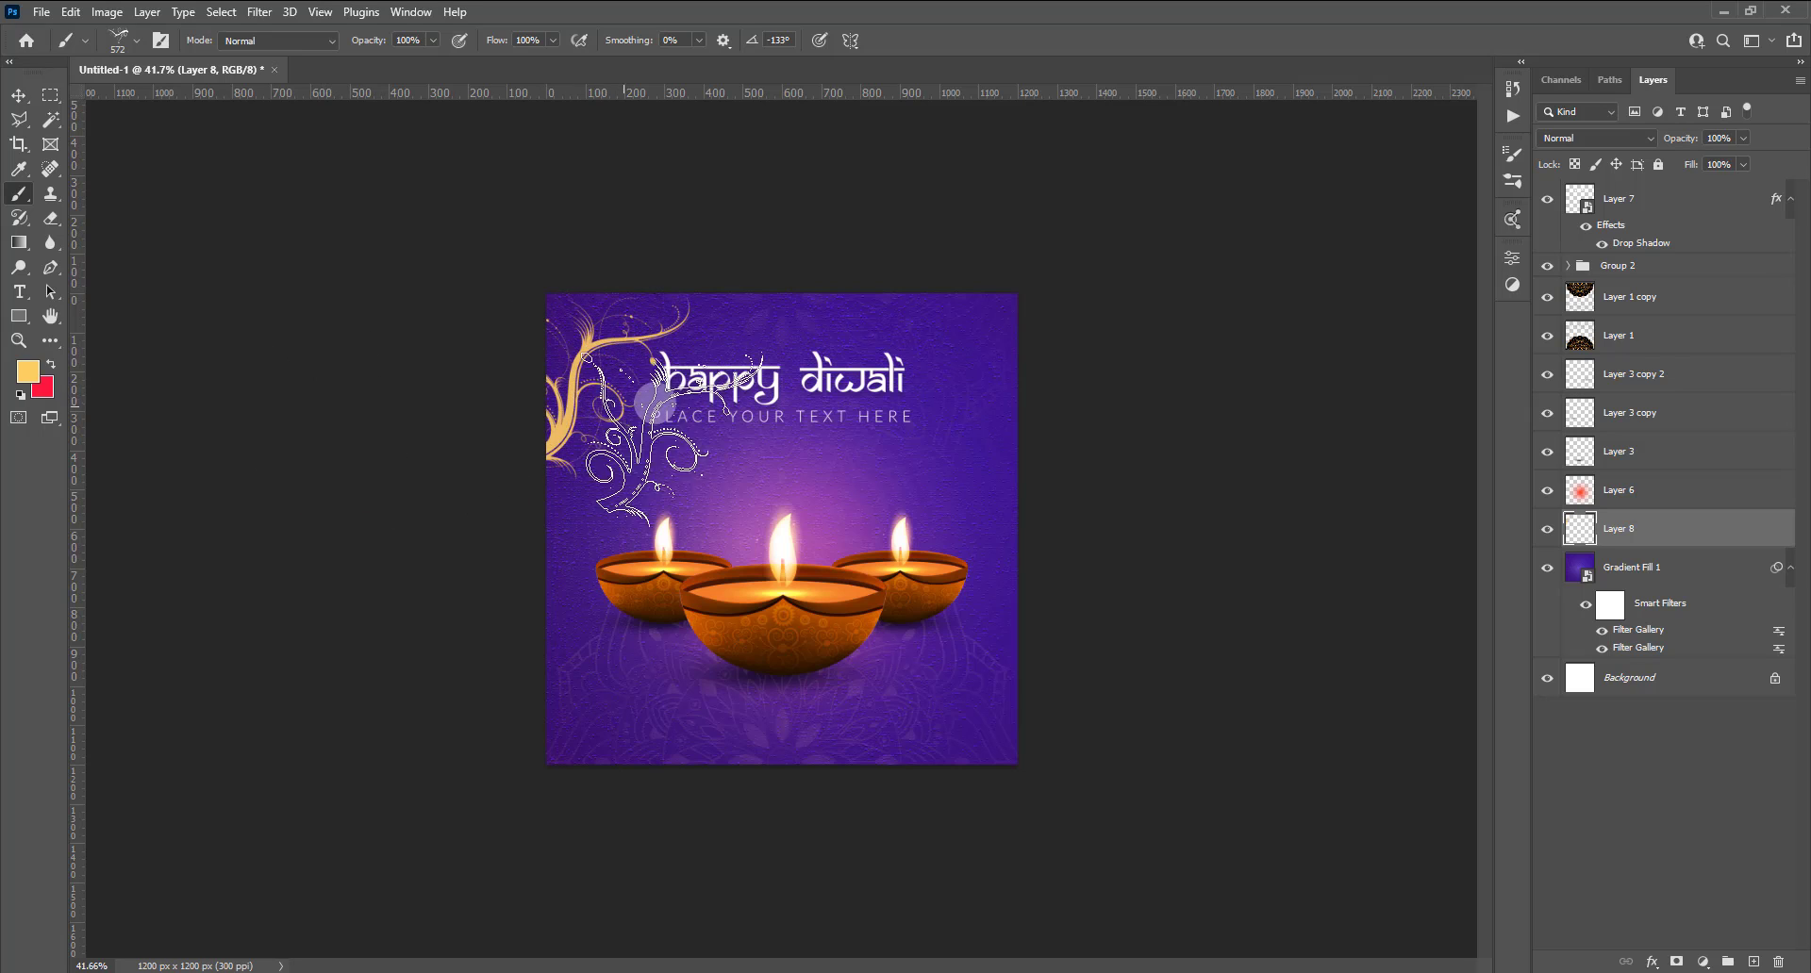
scroll(774, 519, up, 1)
key(ctrl+z)
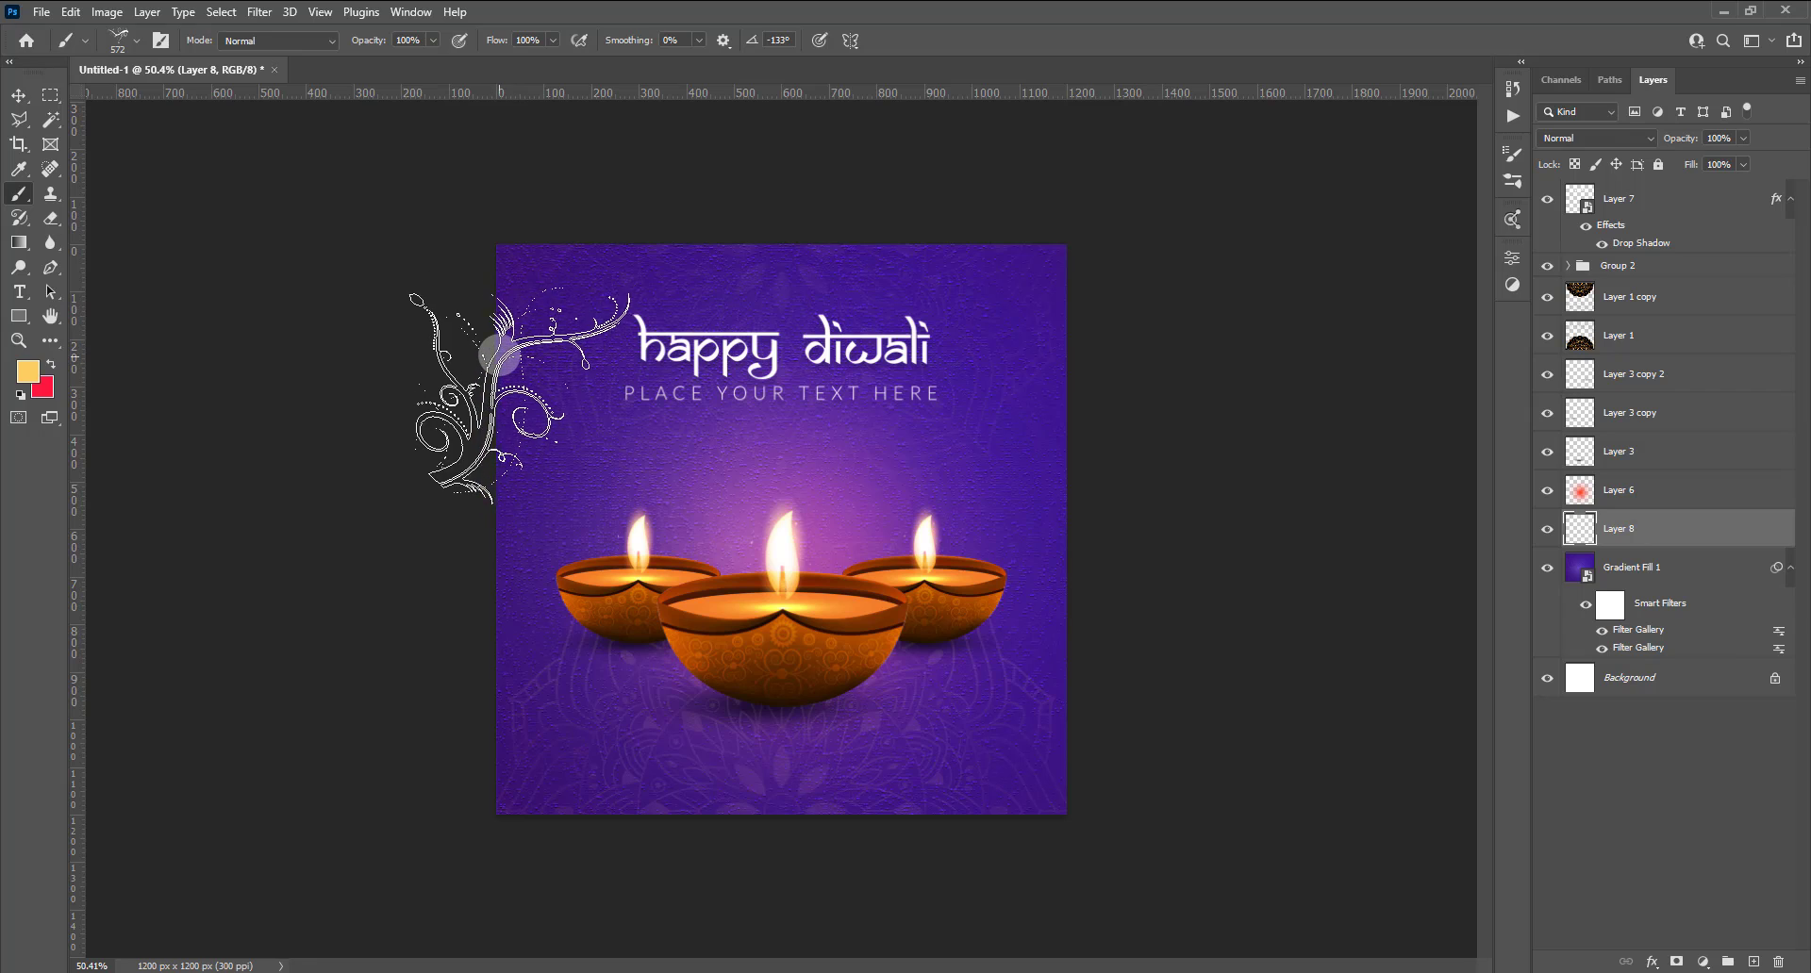
click(578, 391)
key(ctrl+z)
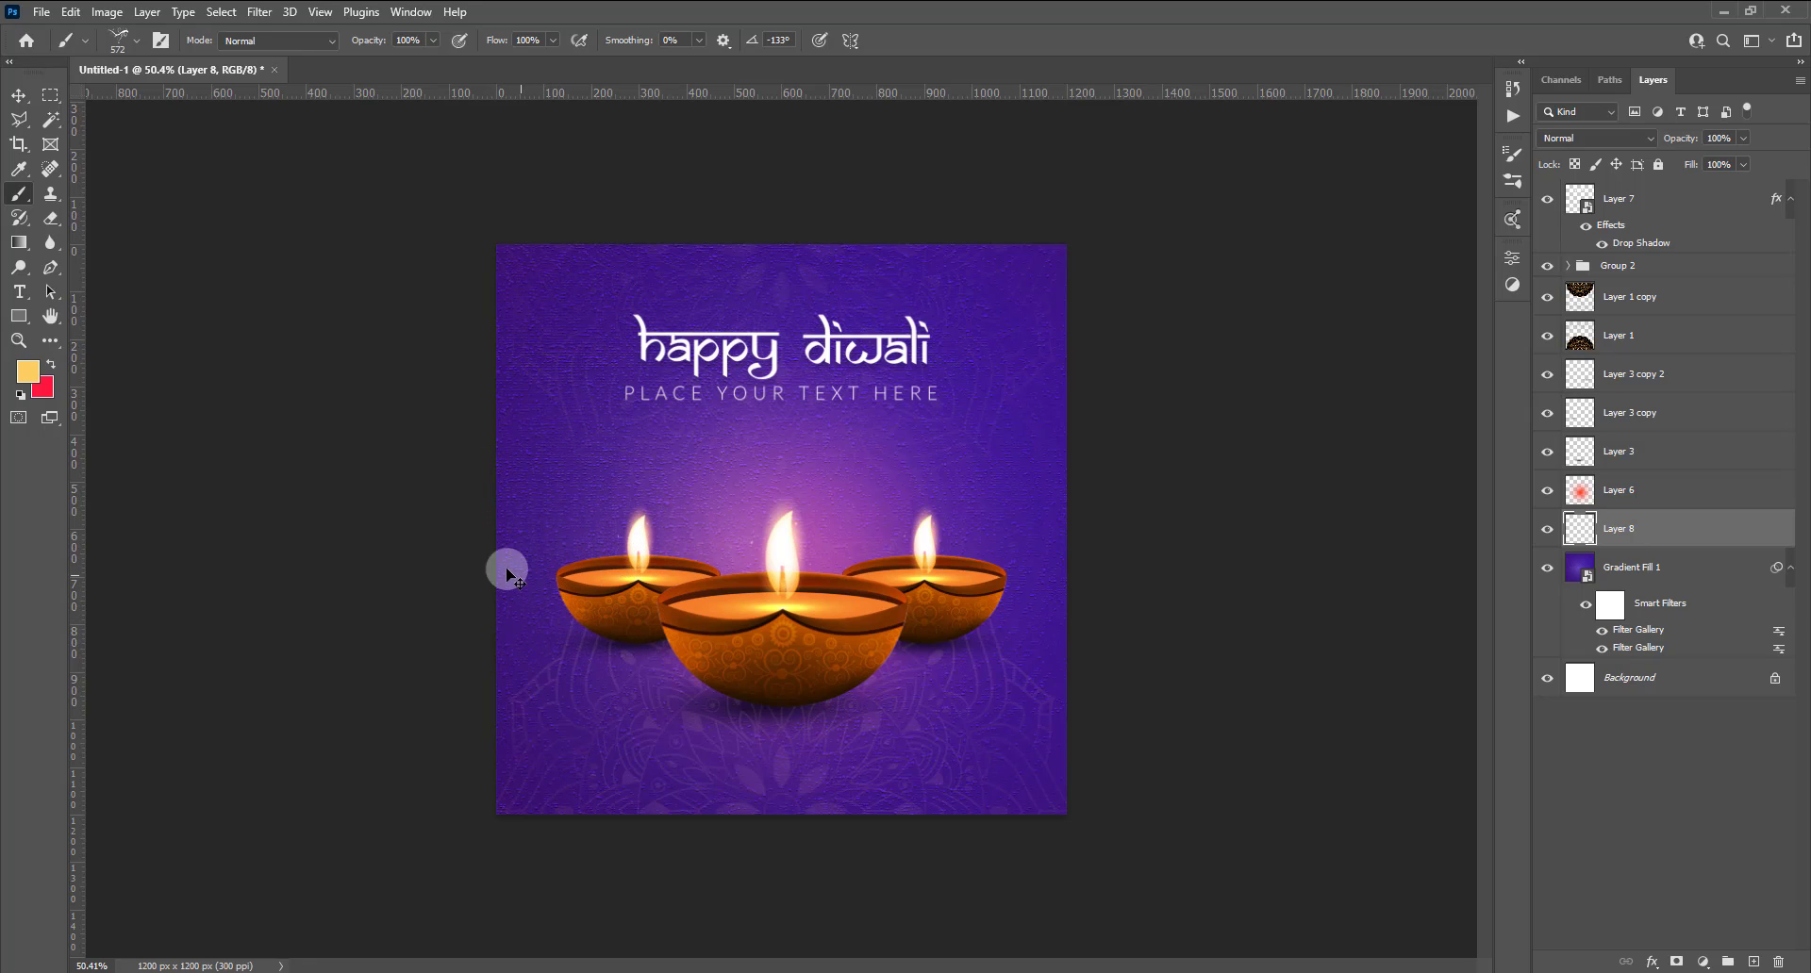
click(489, 495)
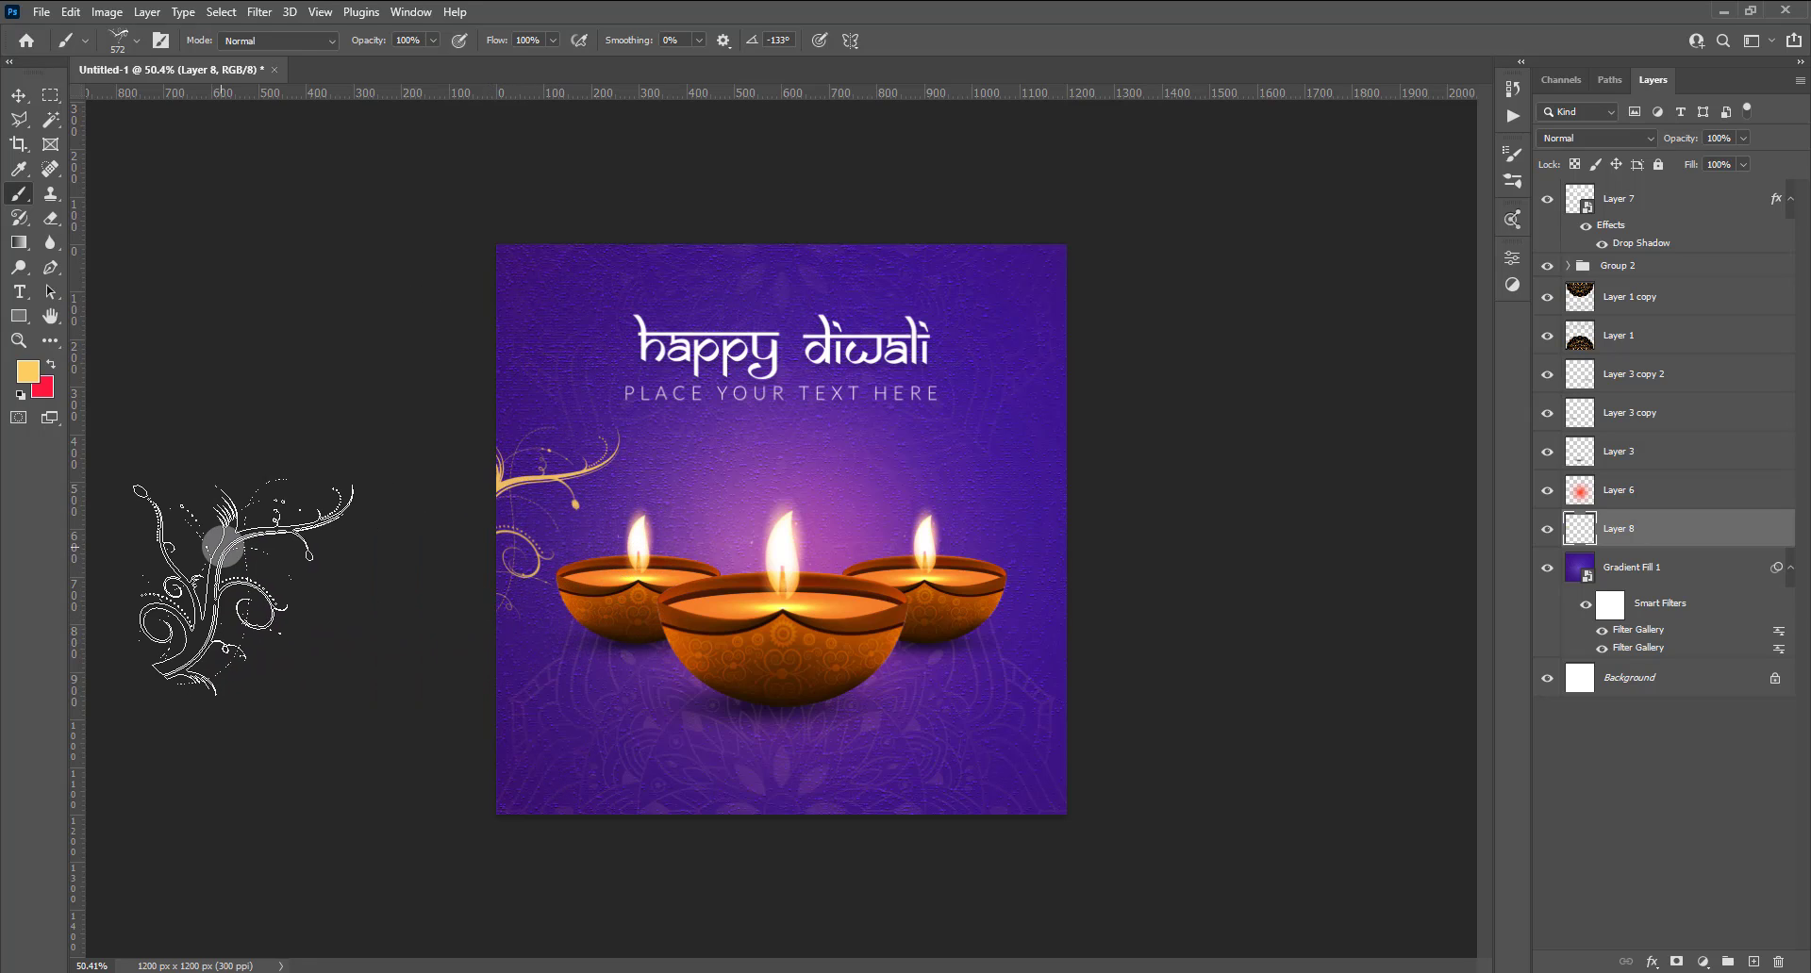
scroll(562, 517, down, 2)
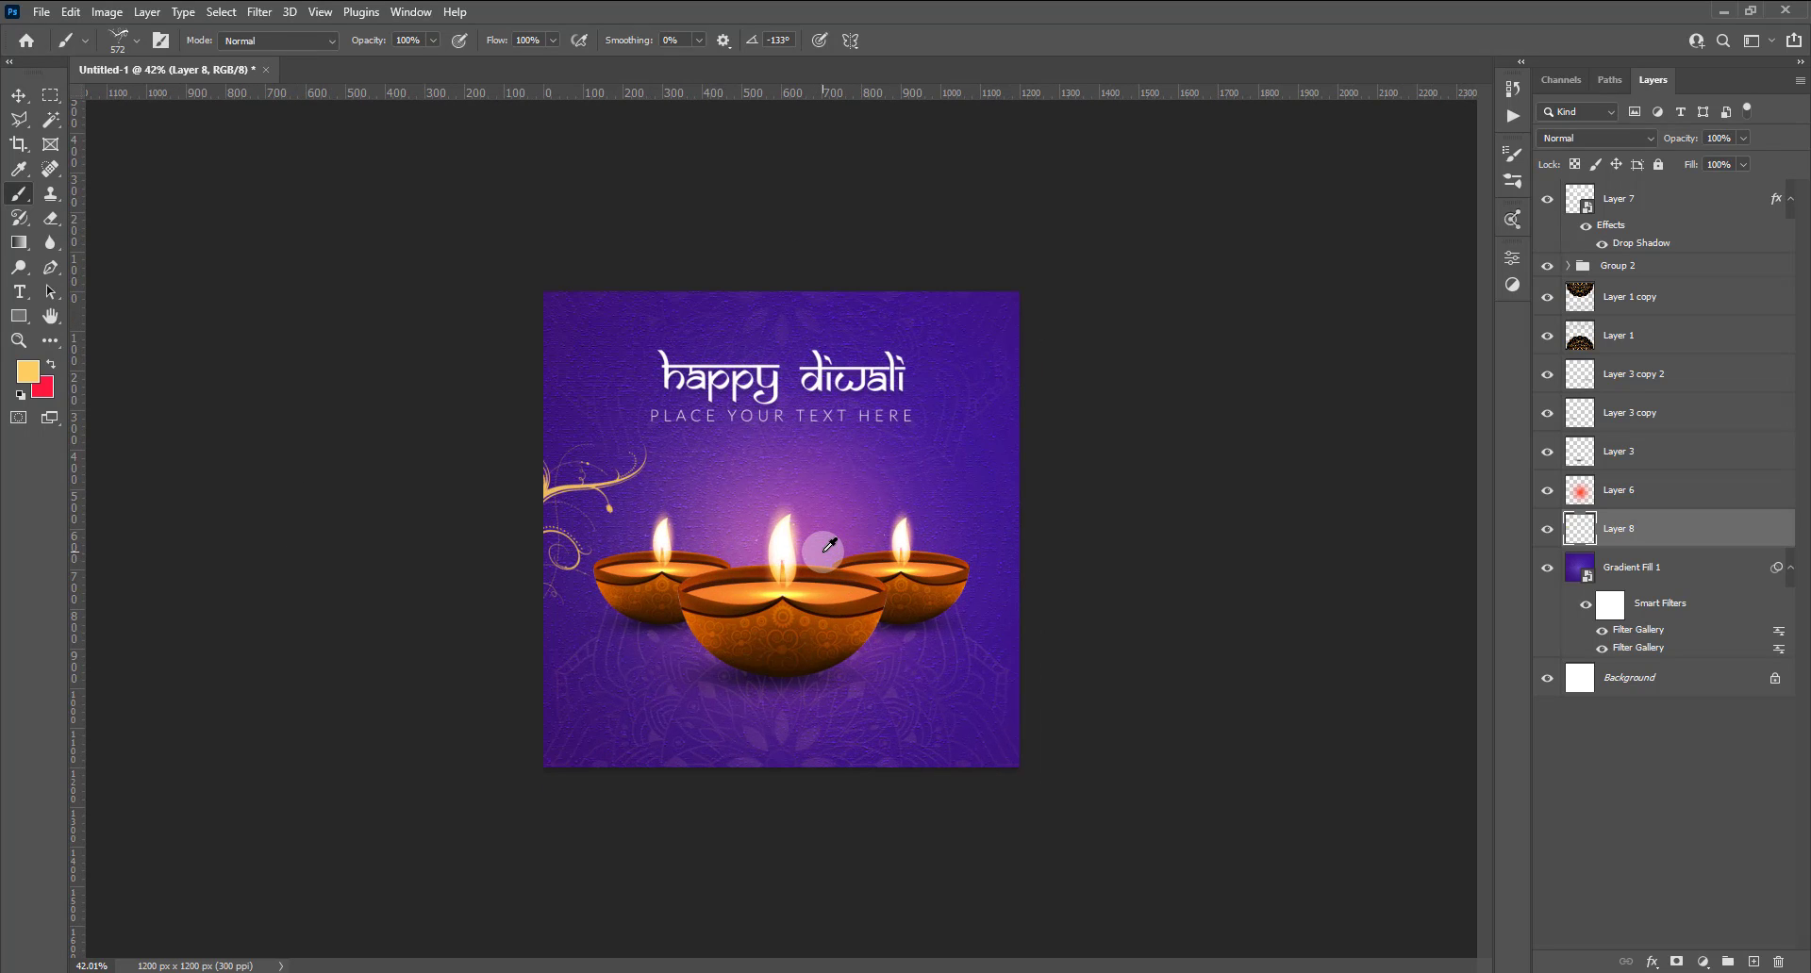
scroll(811, 594, up, 1)
Duplicate the swirl layer, move the copy to the right edge and flip it horizontally.
click(19, 95)
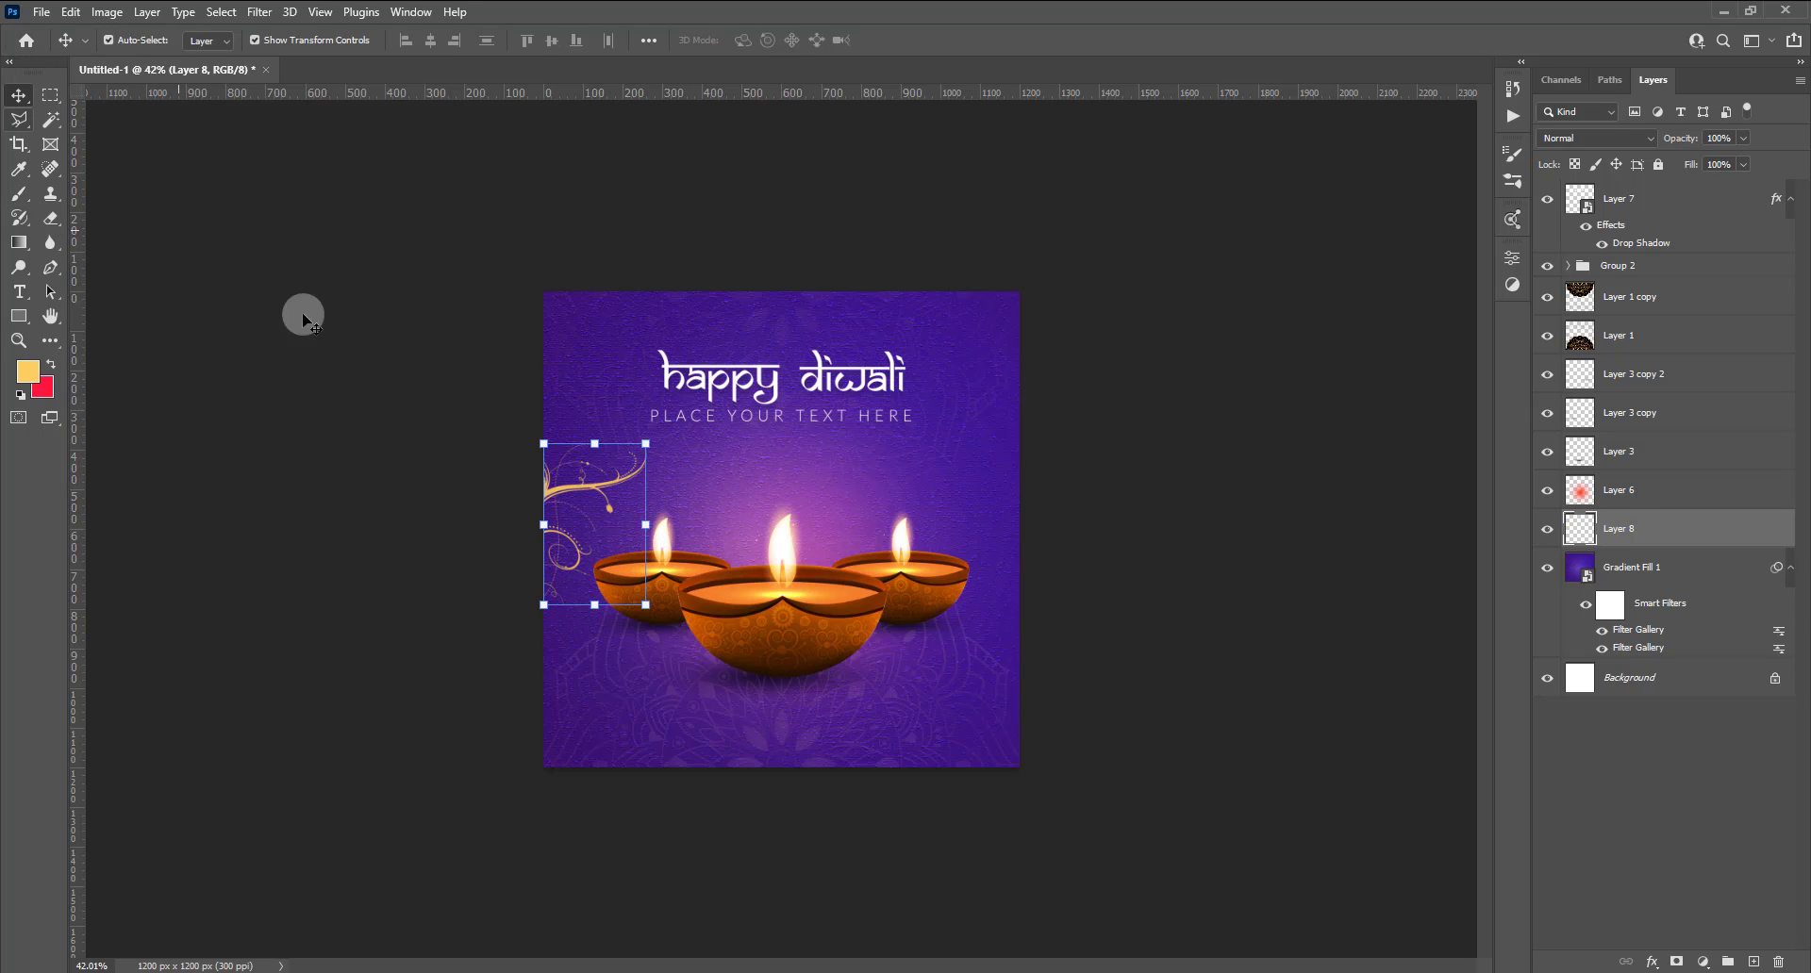
key(ctrl+t)
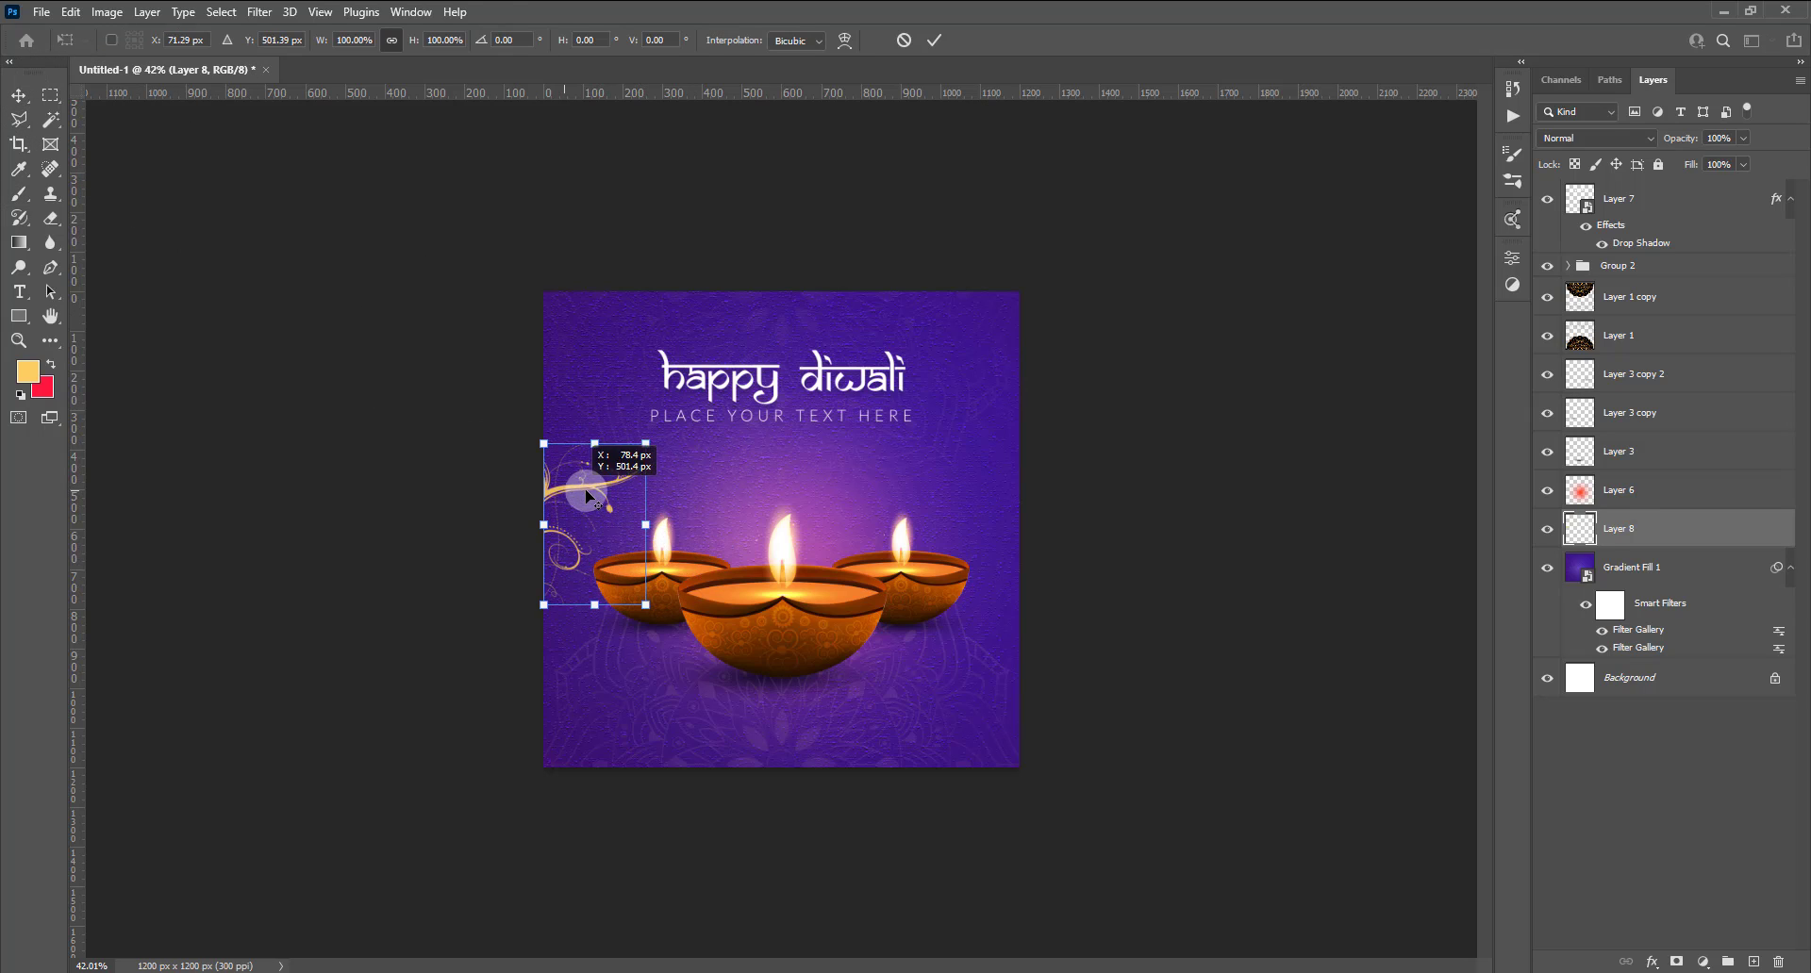
click(933, 39)
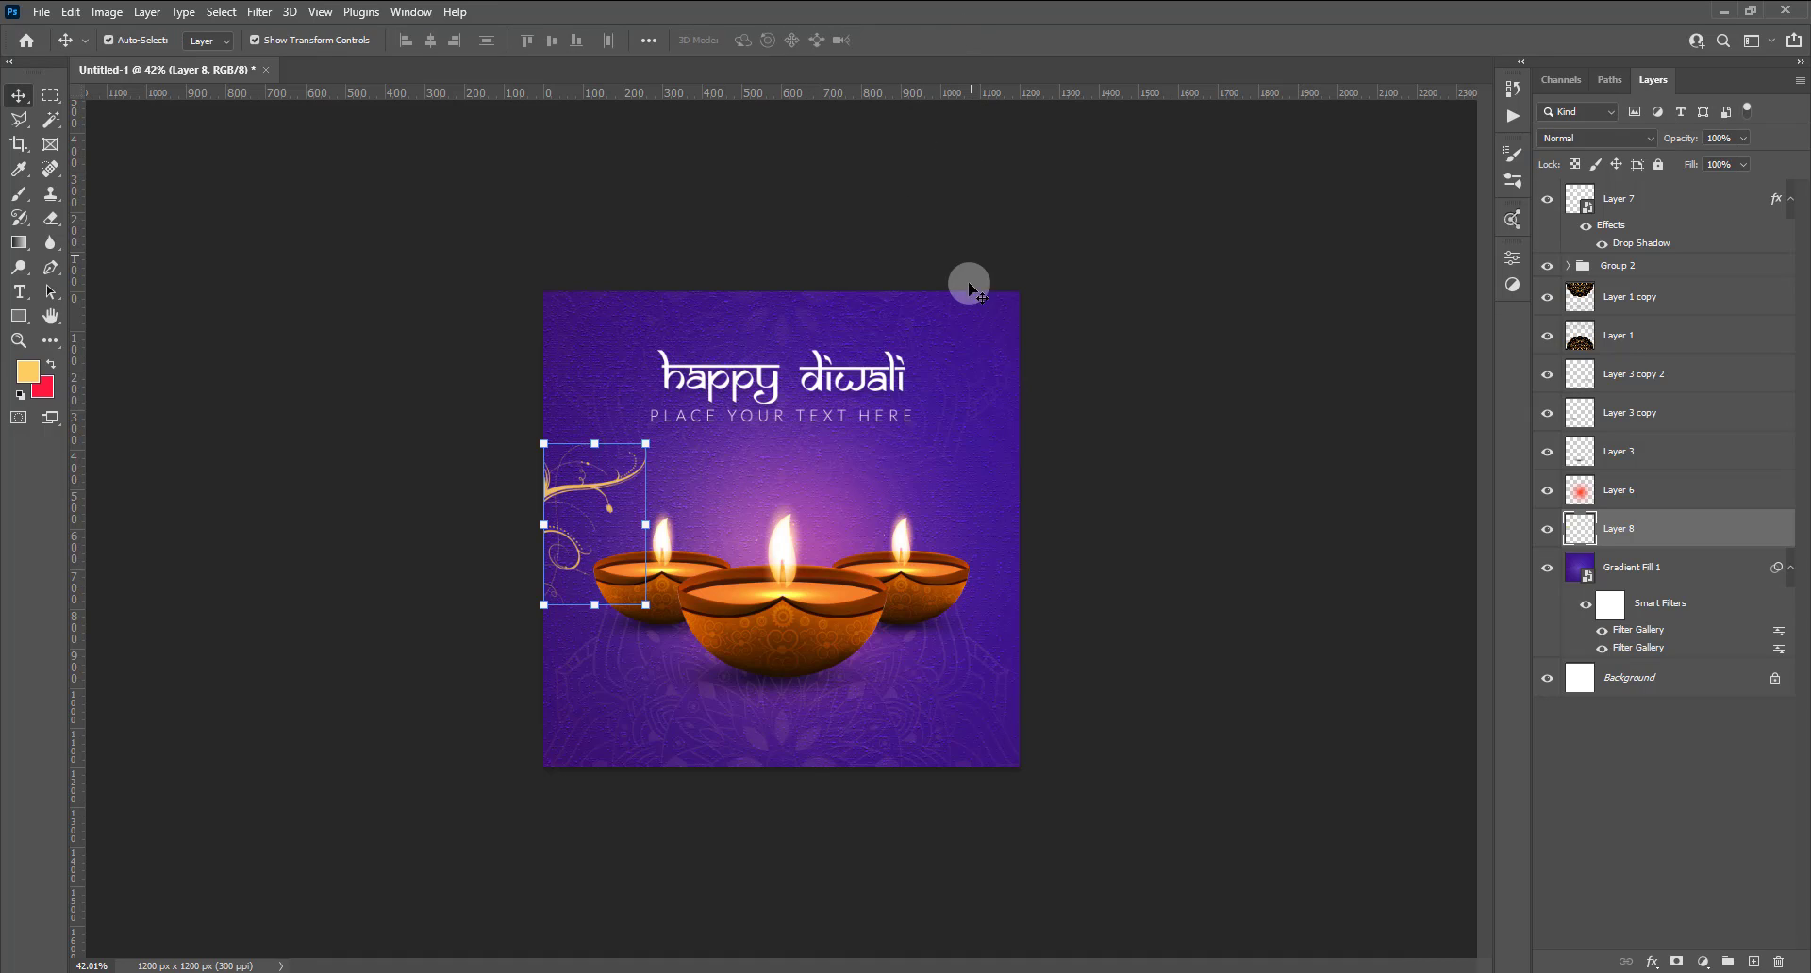
key(ctrl+j)
key(ctrl+t)
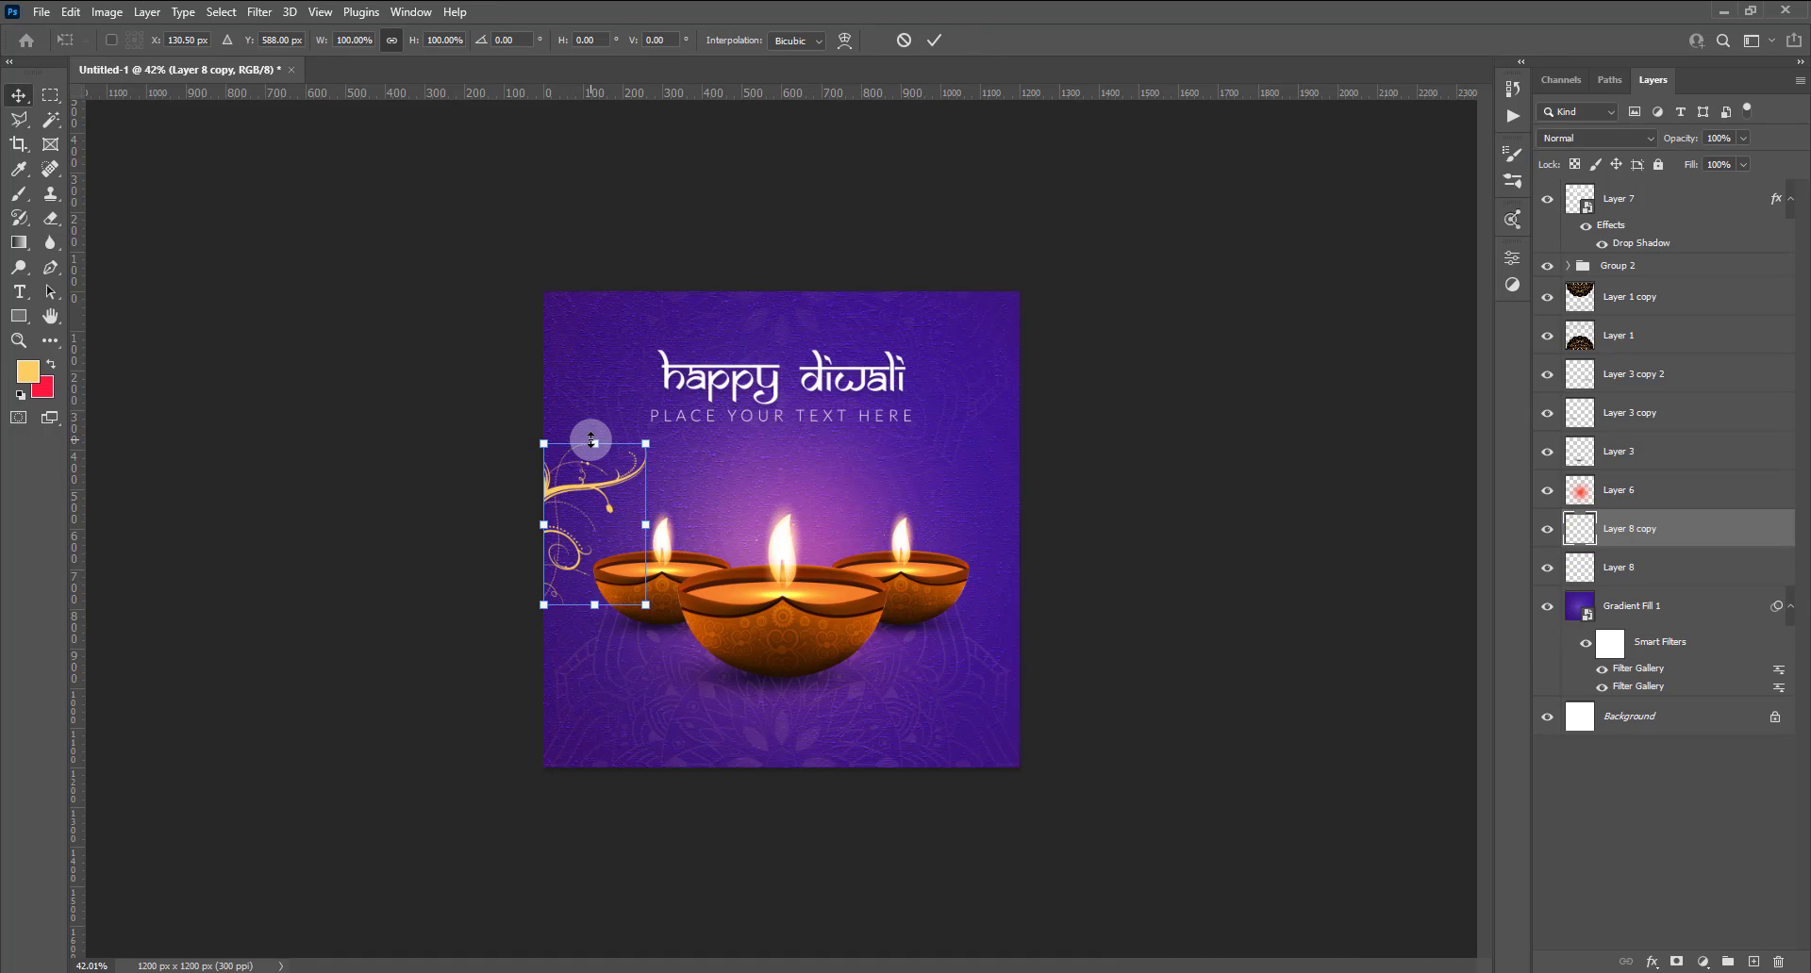
drag(562, 489, 930, 486)
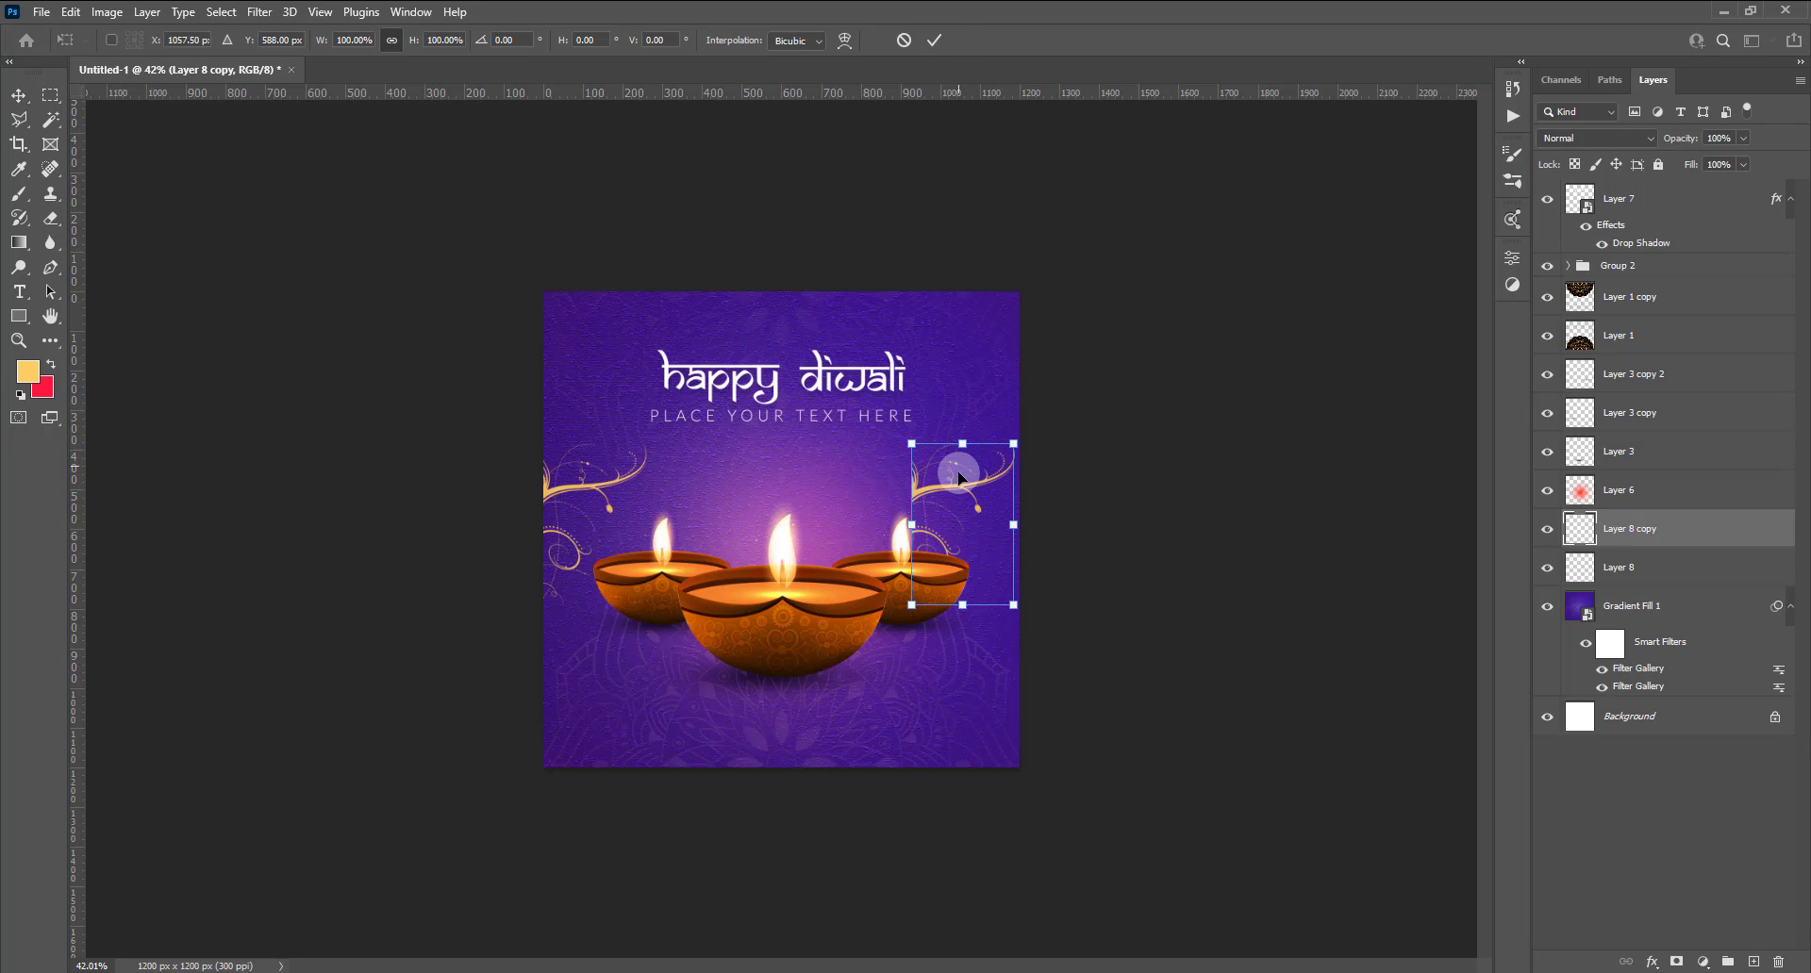
right_click(957, 473)
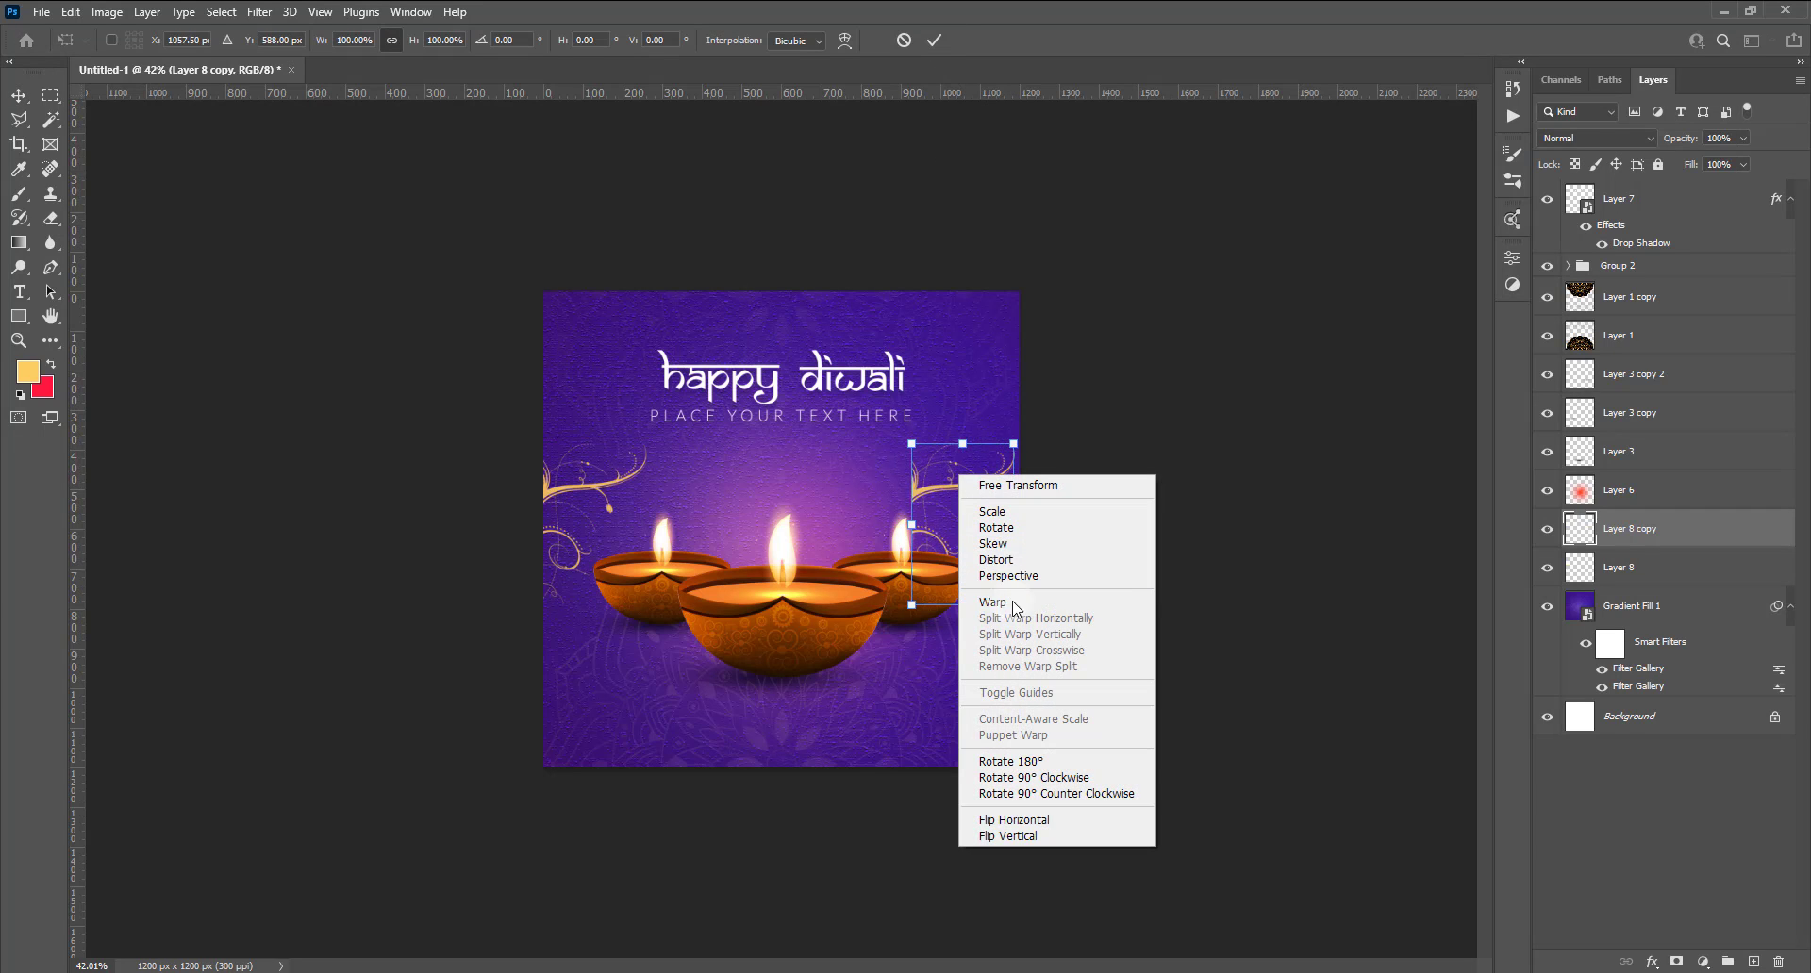
click(1013, 820)
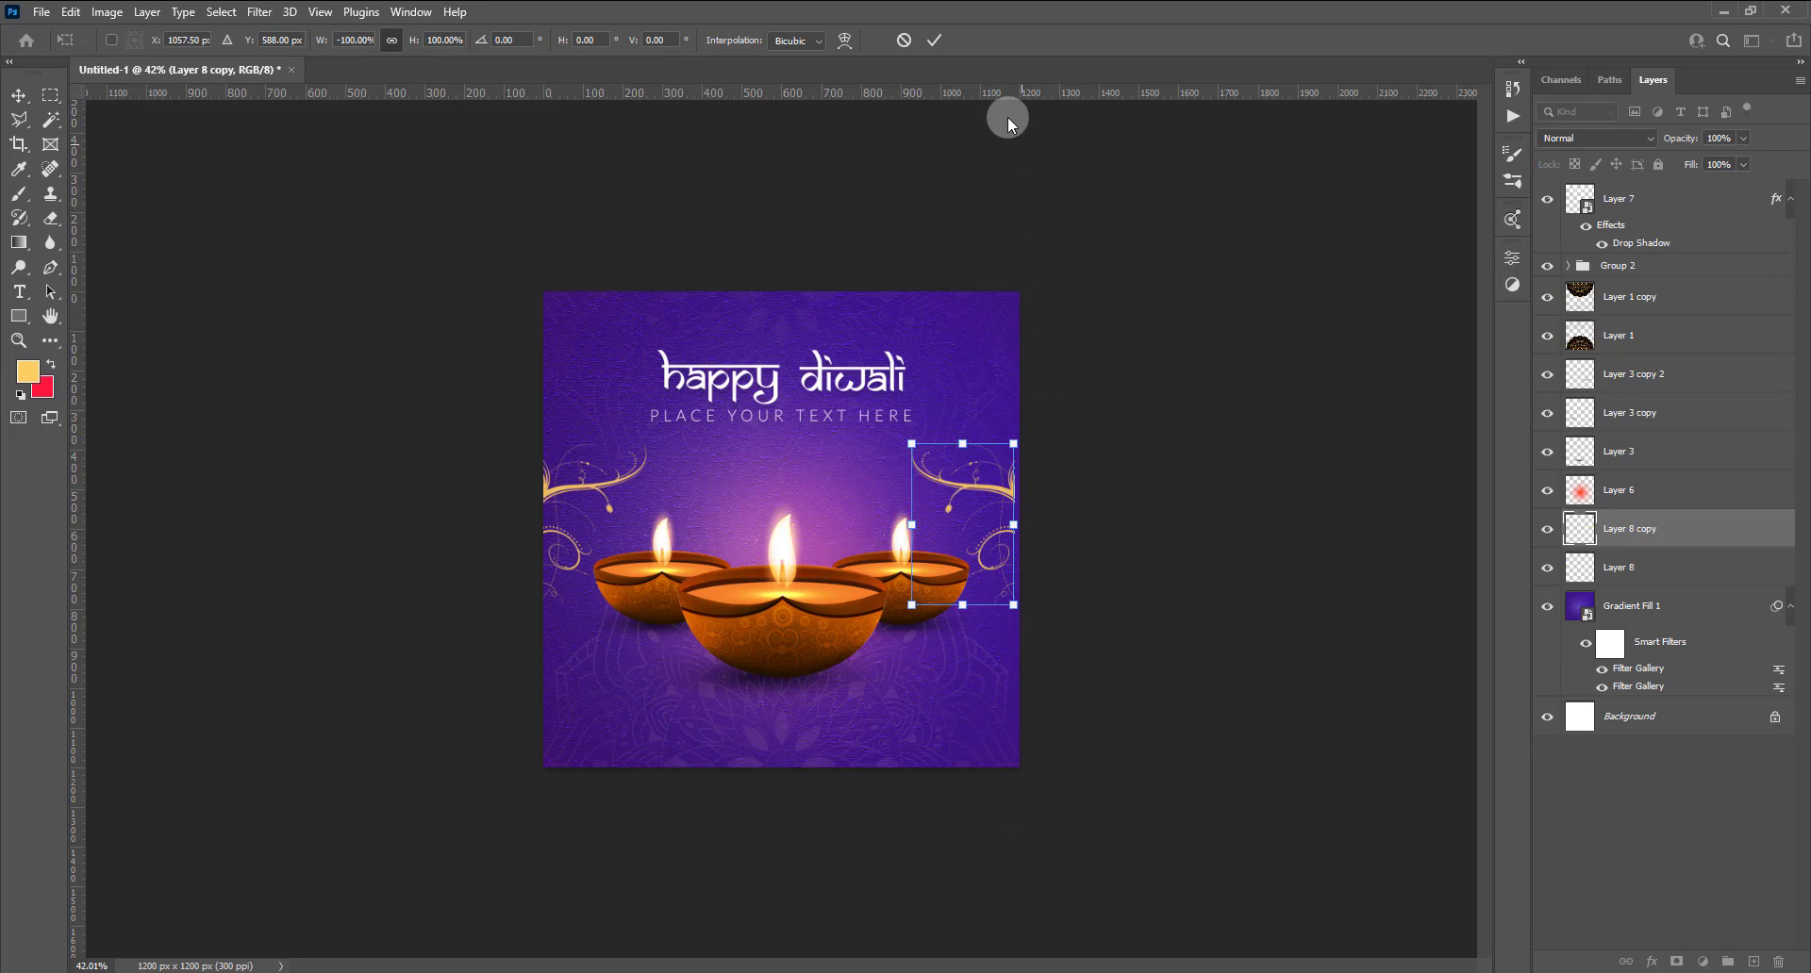
click(938, 41)
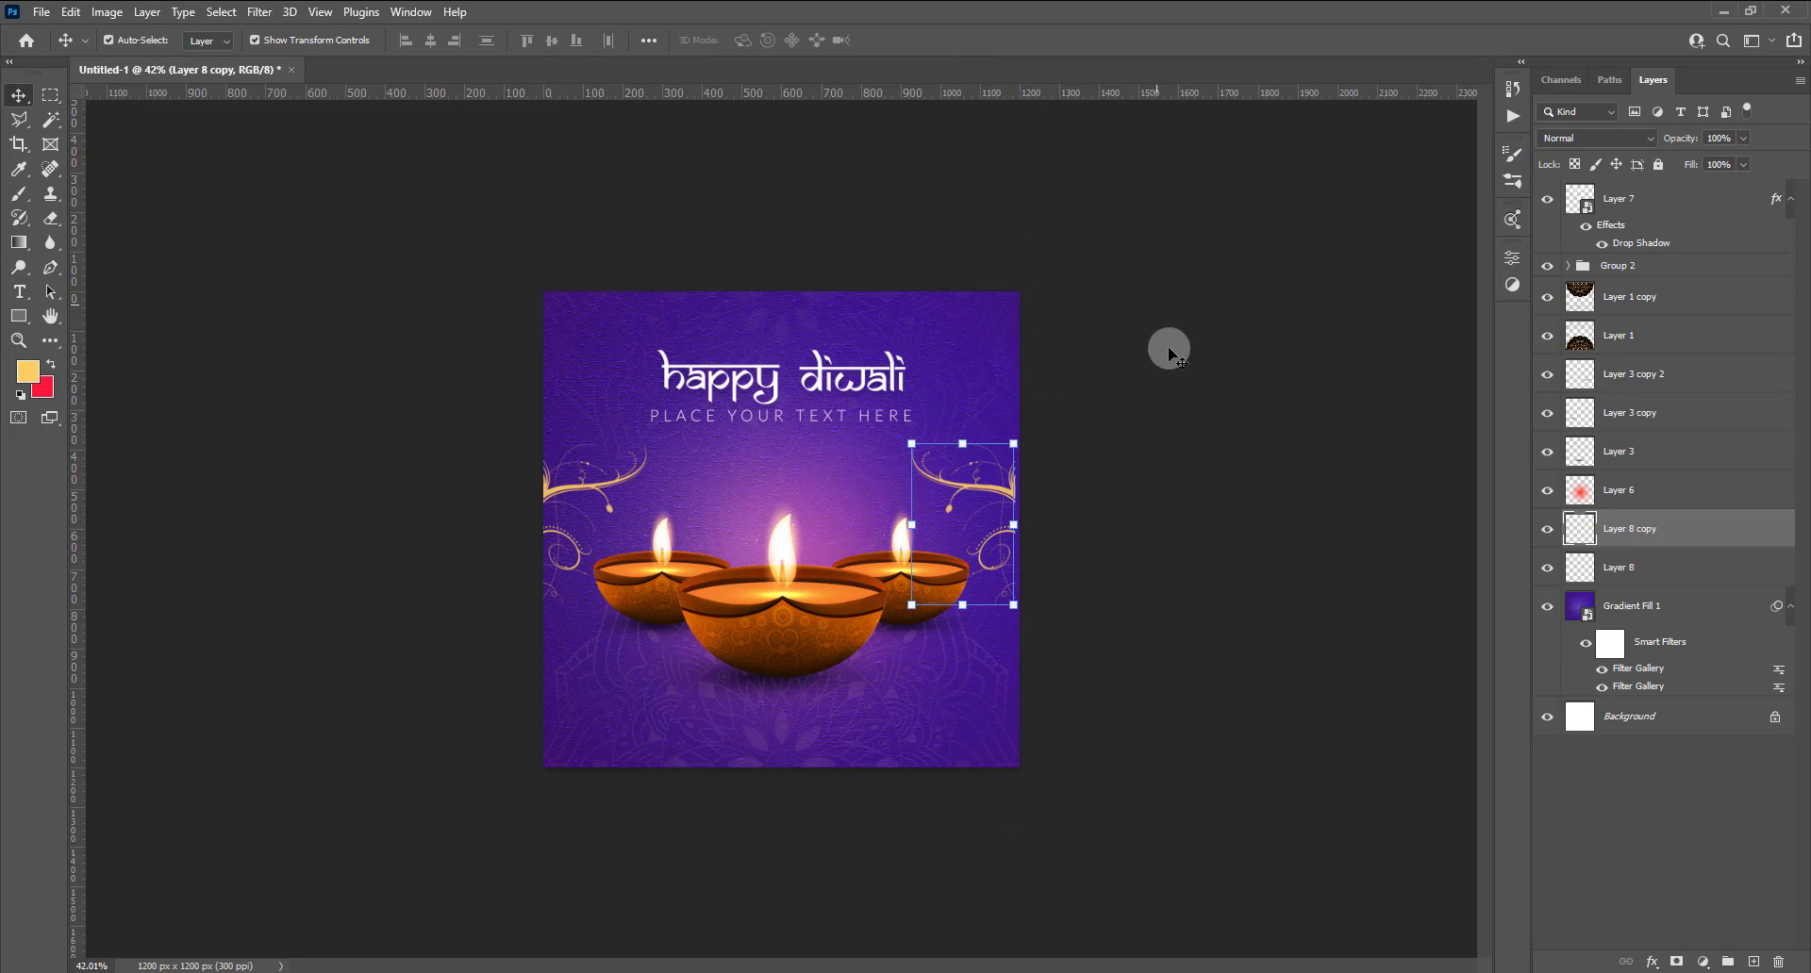
click(1205, 497)
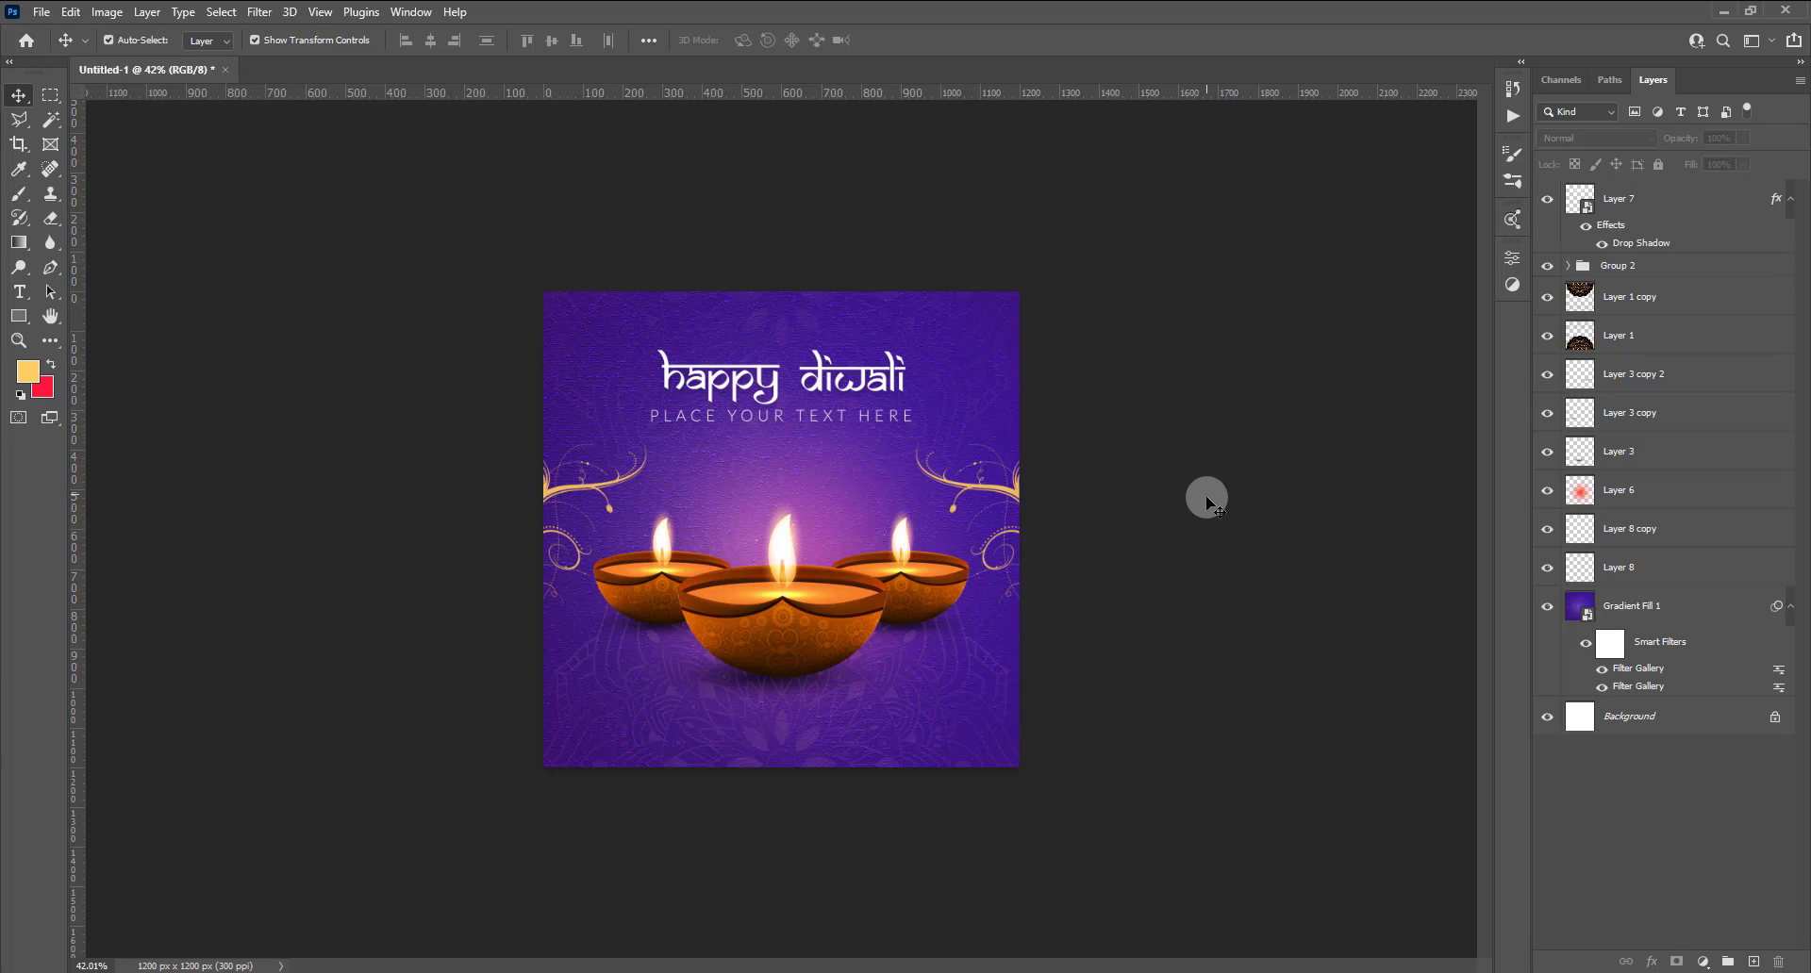
Find and select the happy diwali title layer, Layer 7.
scroll(987, 801, up, 1)
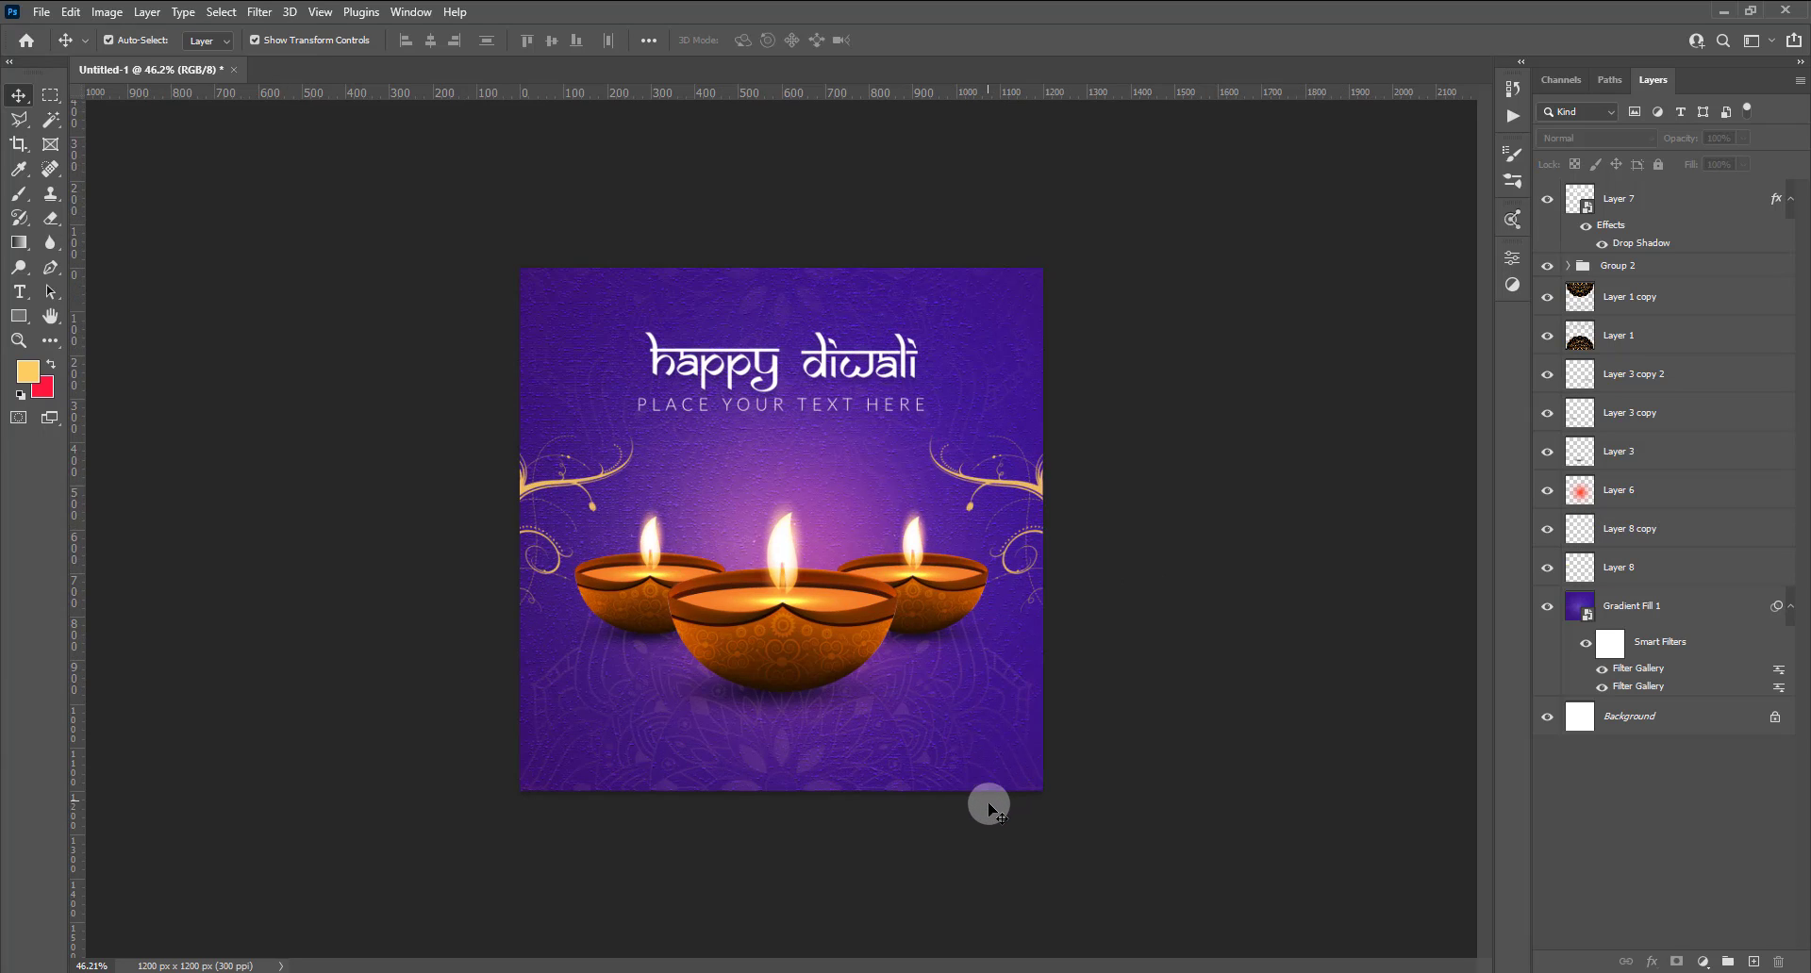
scroll(849, 679, down, 2)
click(781, 436)
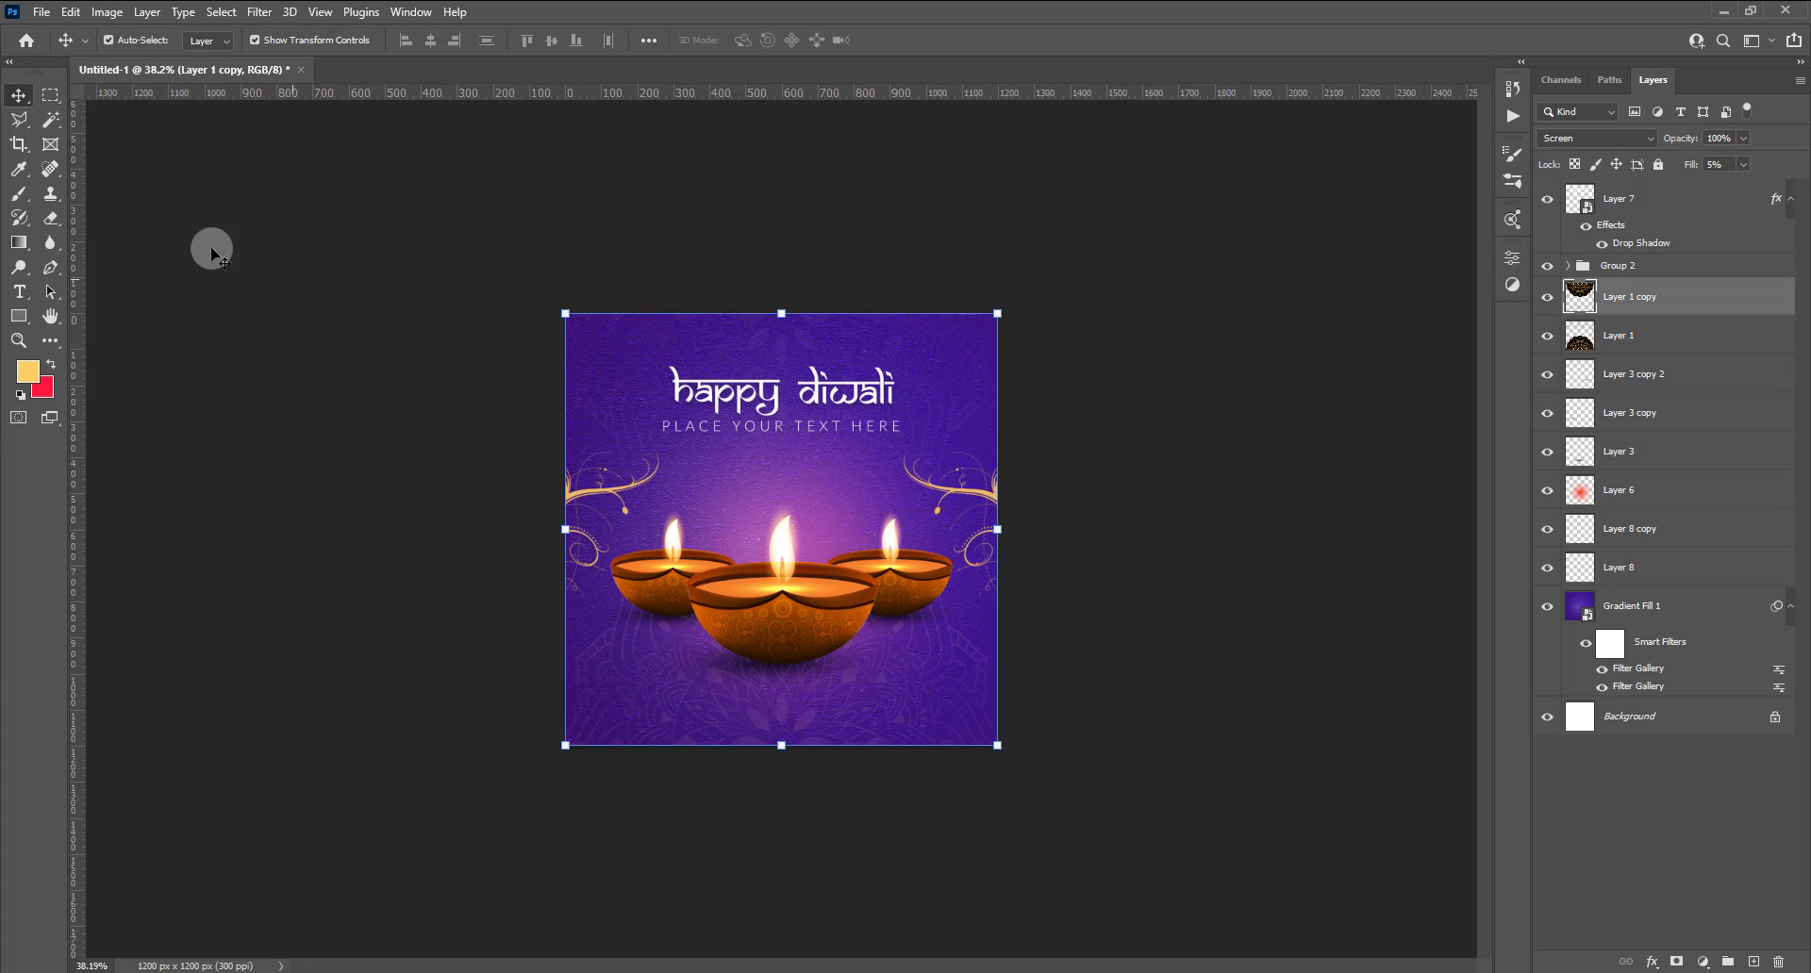
click(50, 94)
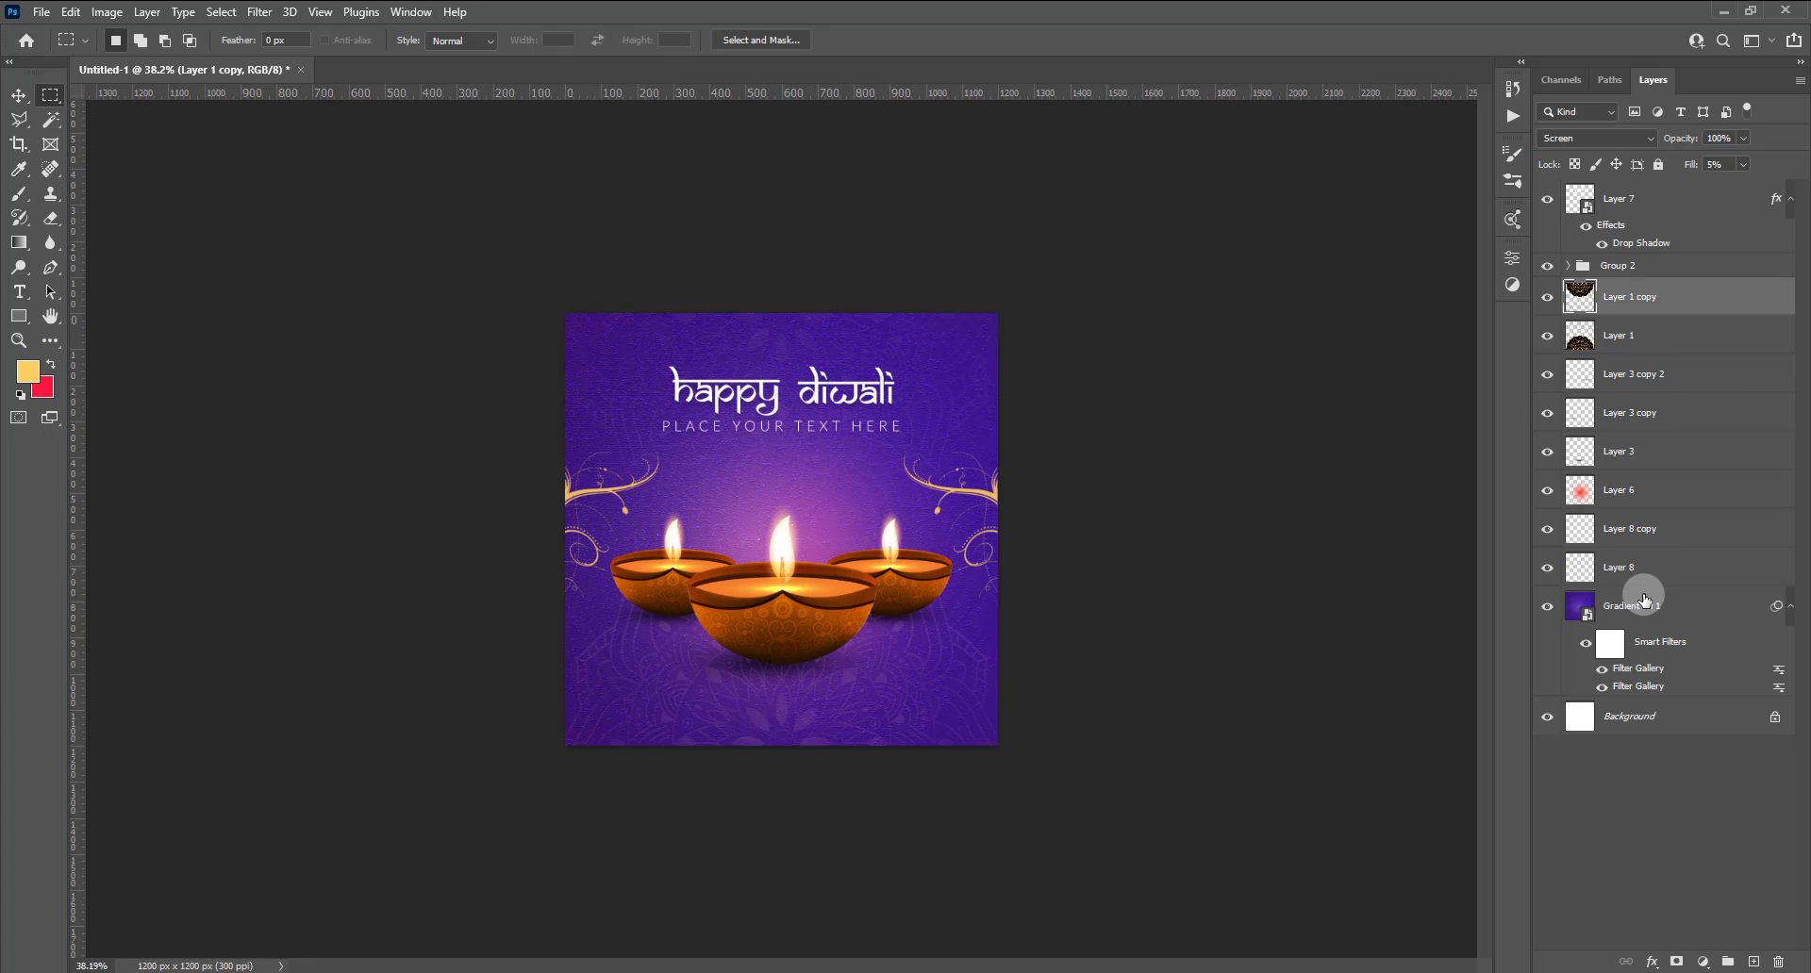
click(1660, 564)
click(1653, 524)
click(1650, 374)
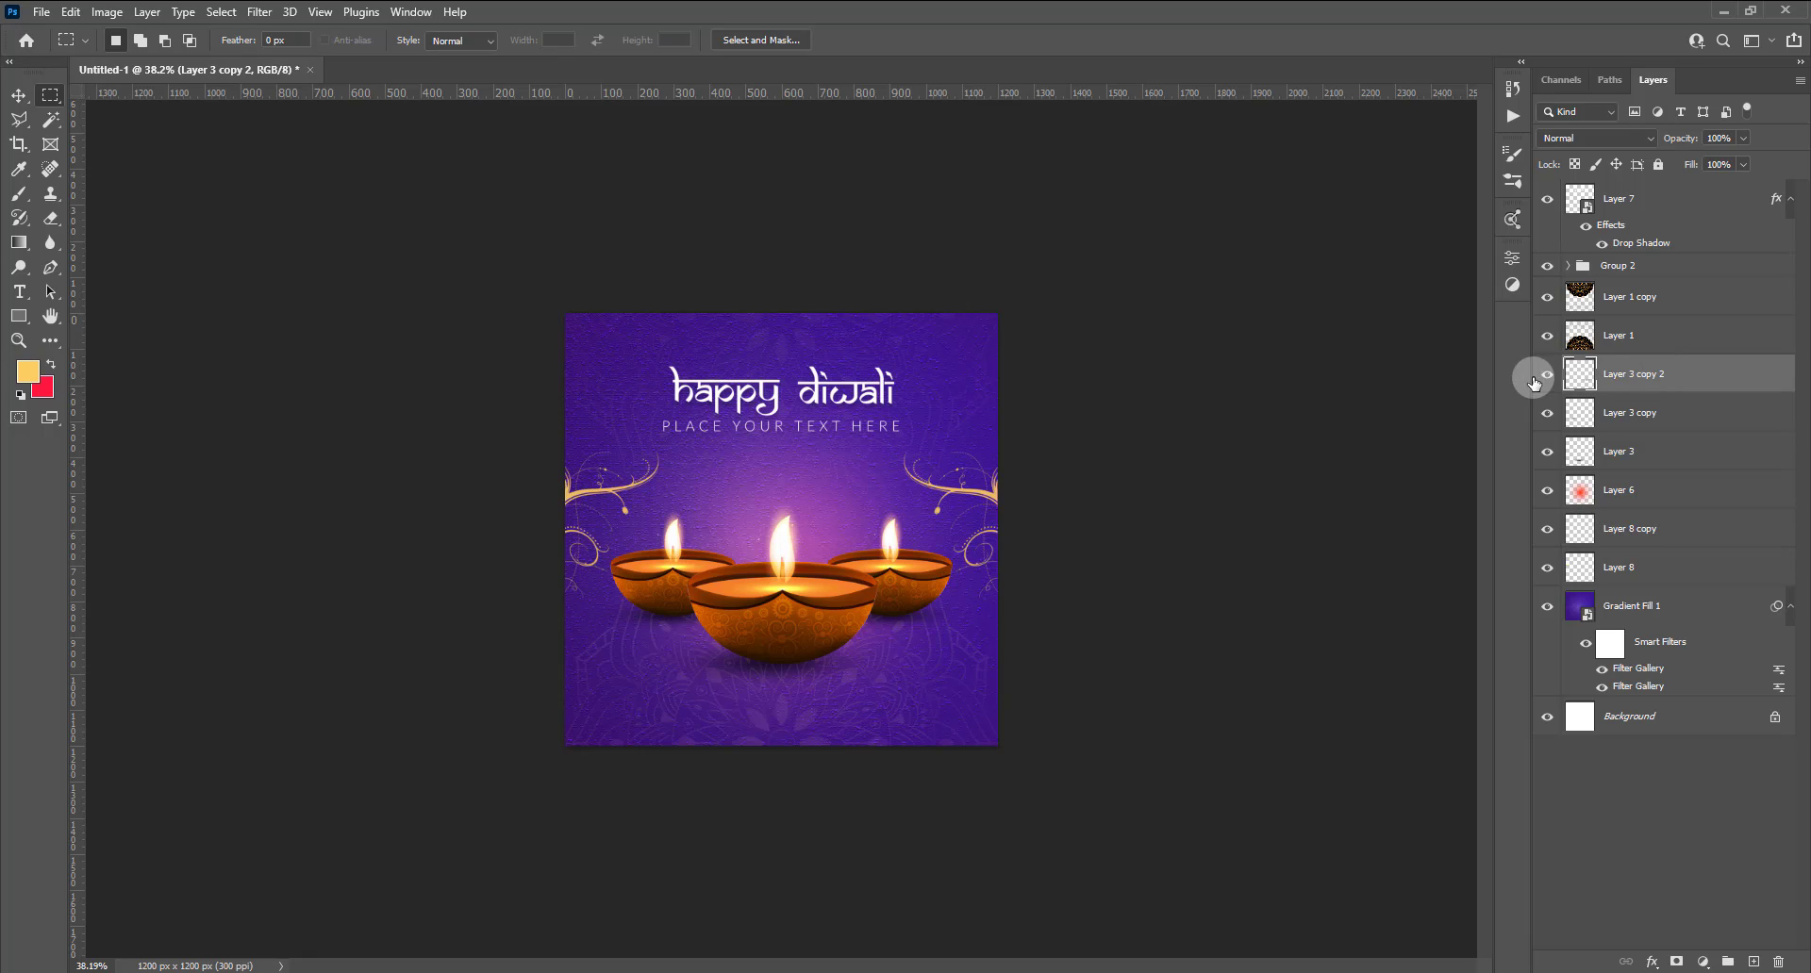
click(1547, 375)
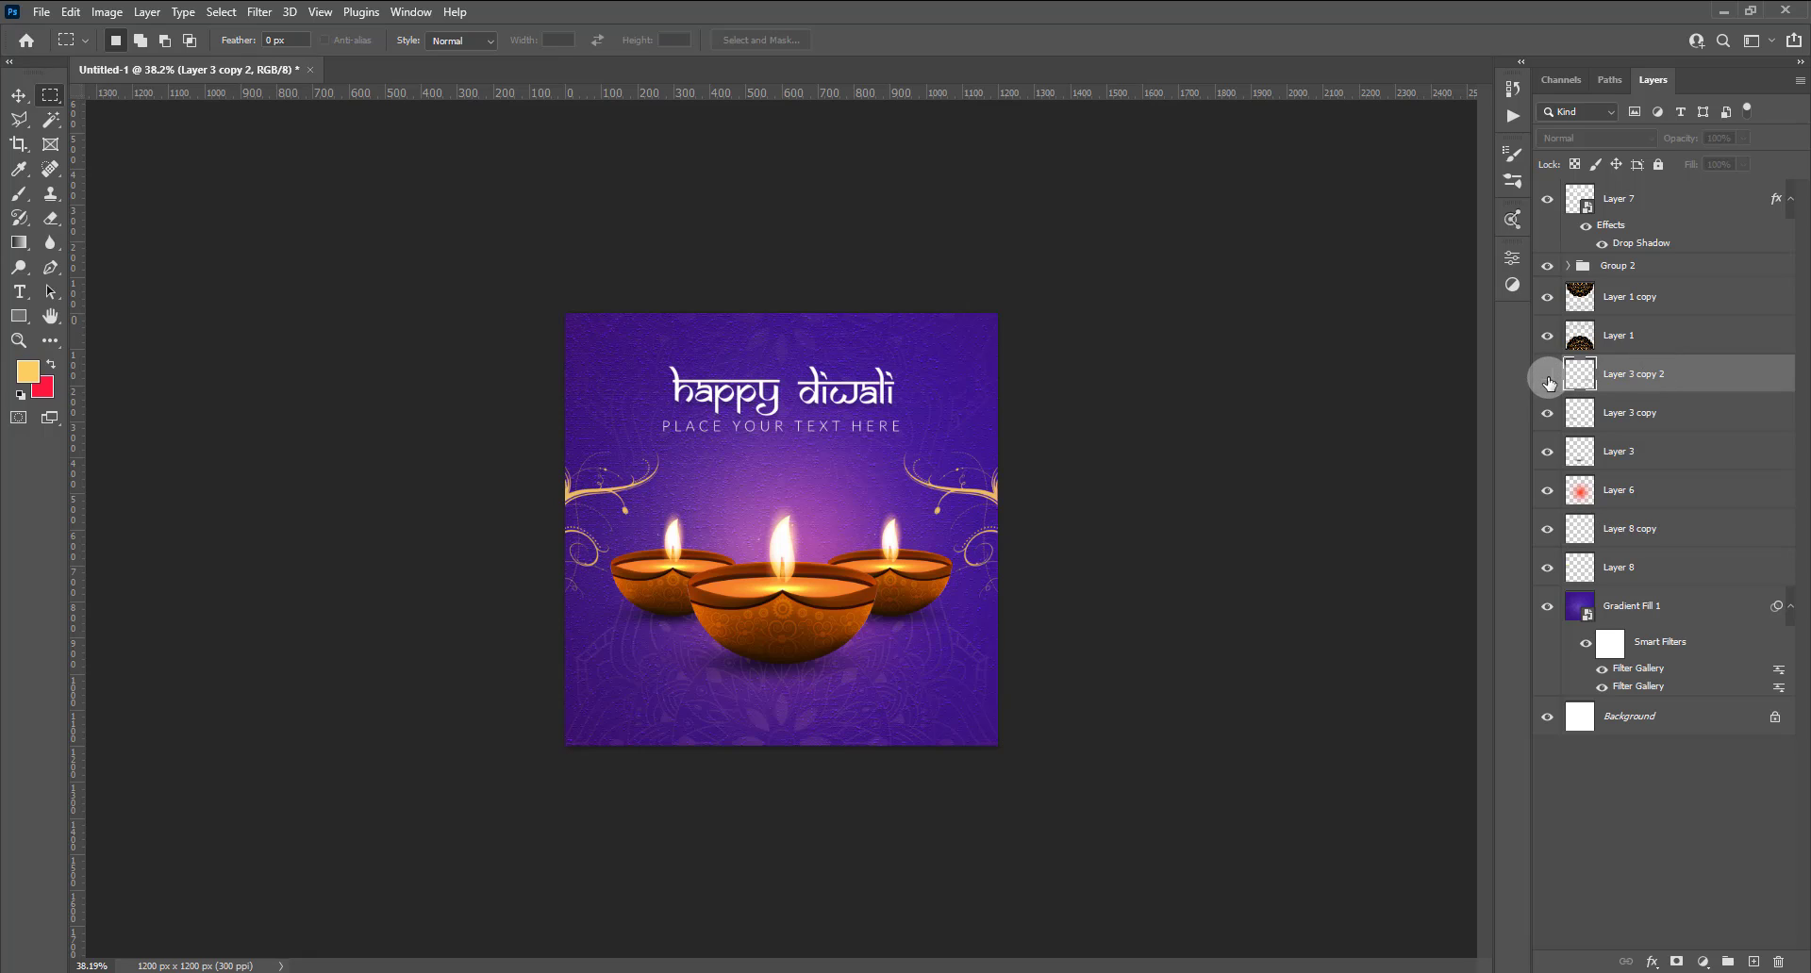
click(19, 94)
click(738, 387)
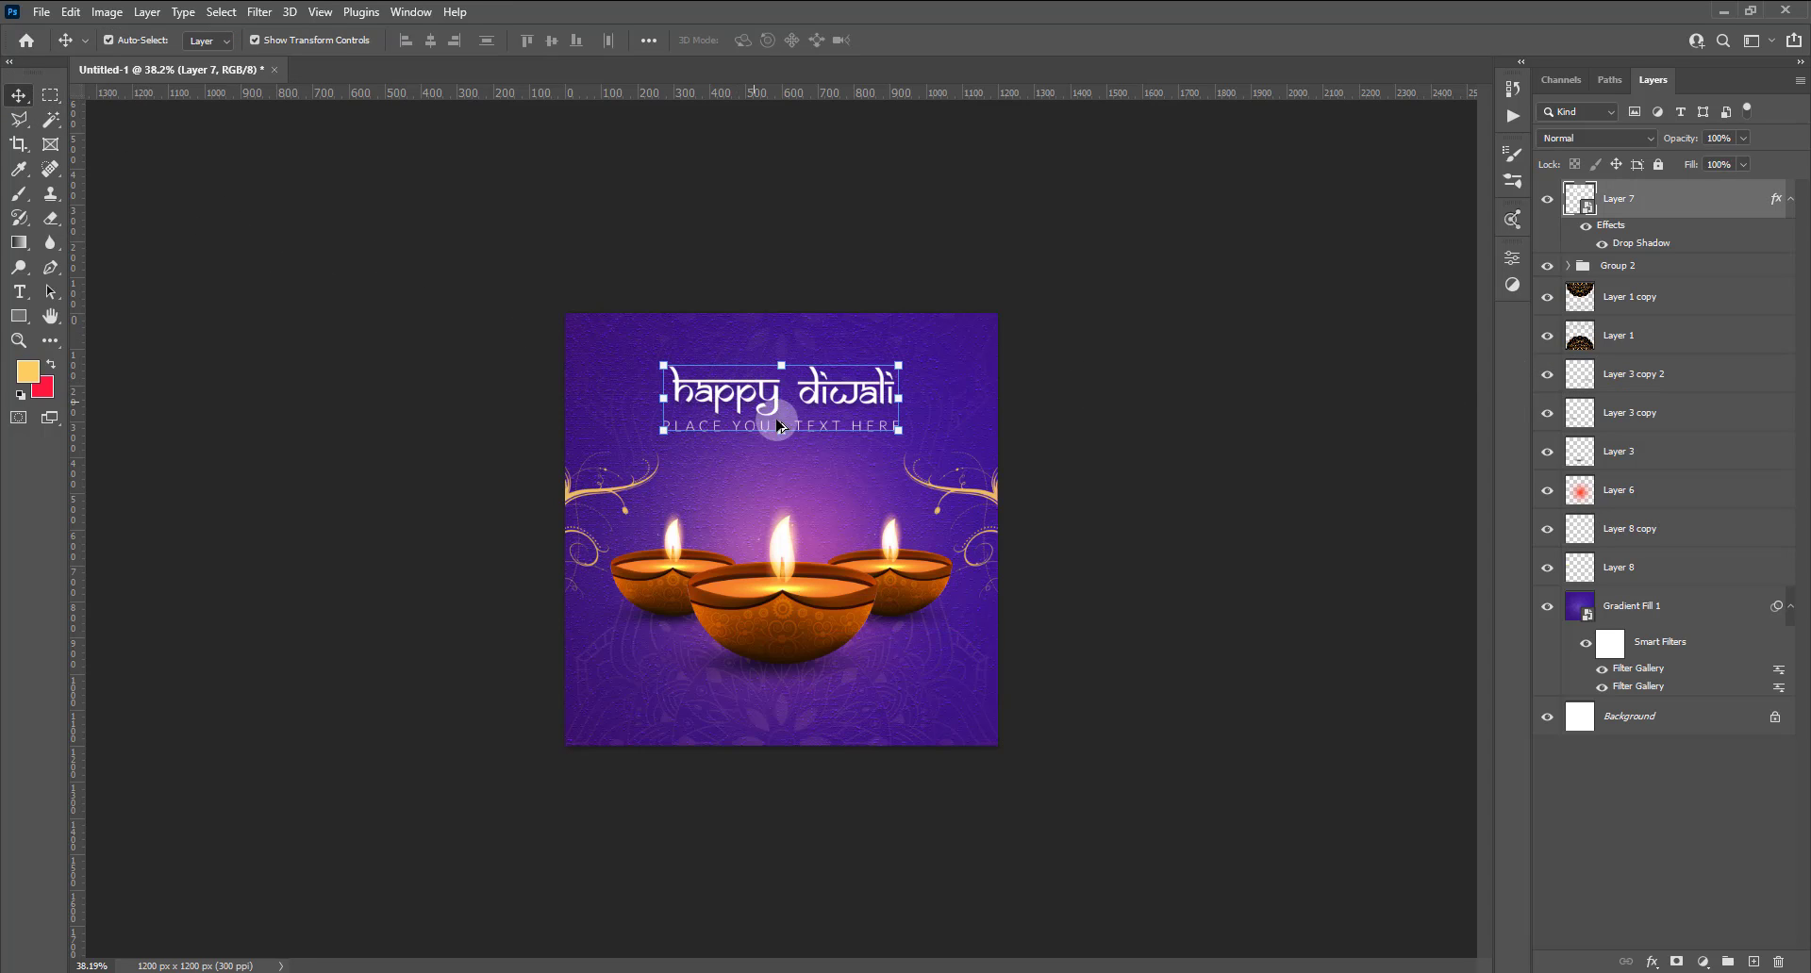
scroll(781, 528, up, 2)
Start a Polygonal Lasso outline around the subtitle, then discard it.
click(17, 120)
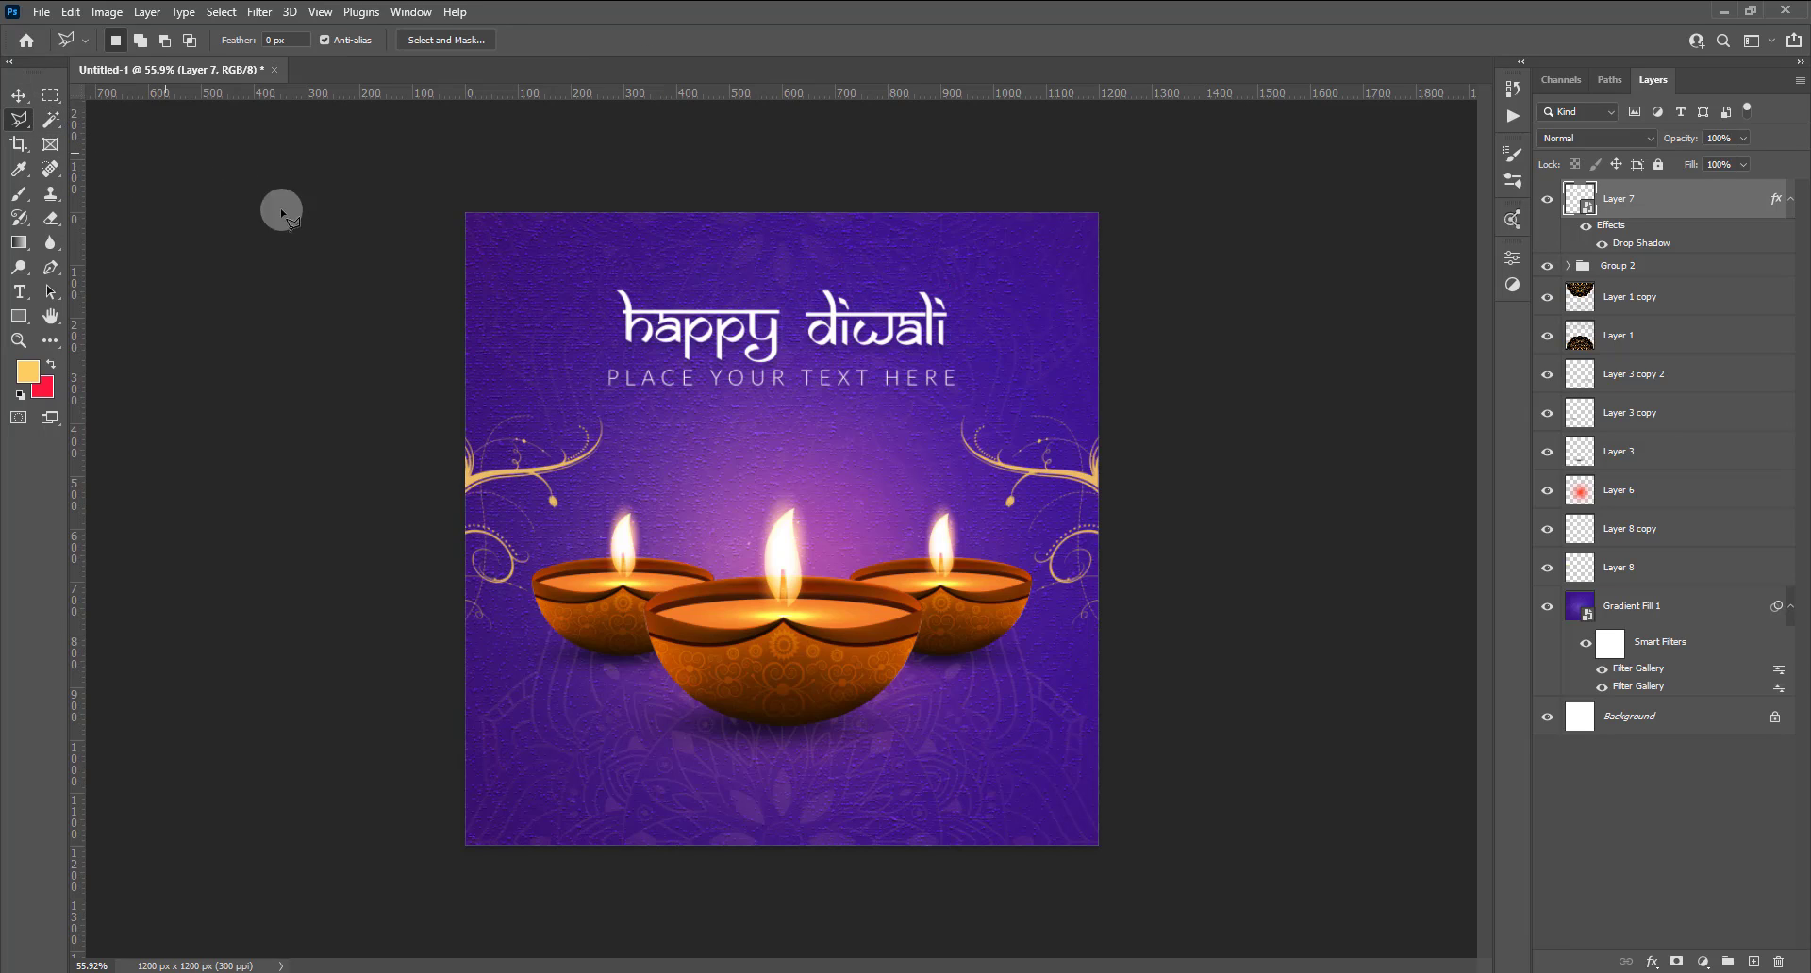
click(947, 401)
click(986, 356)
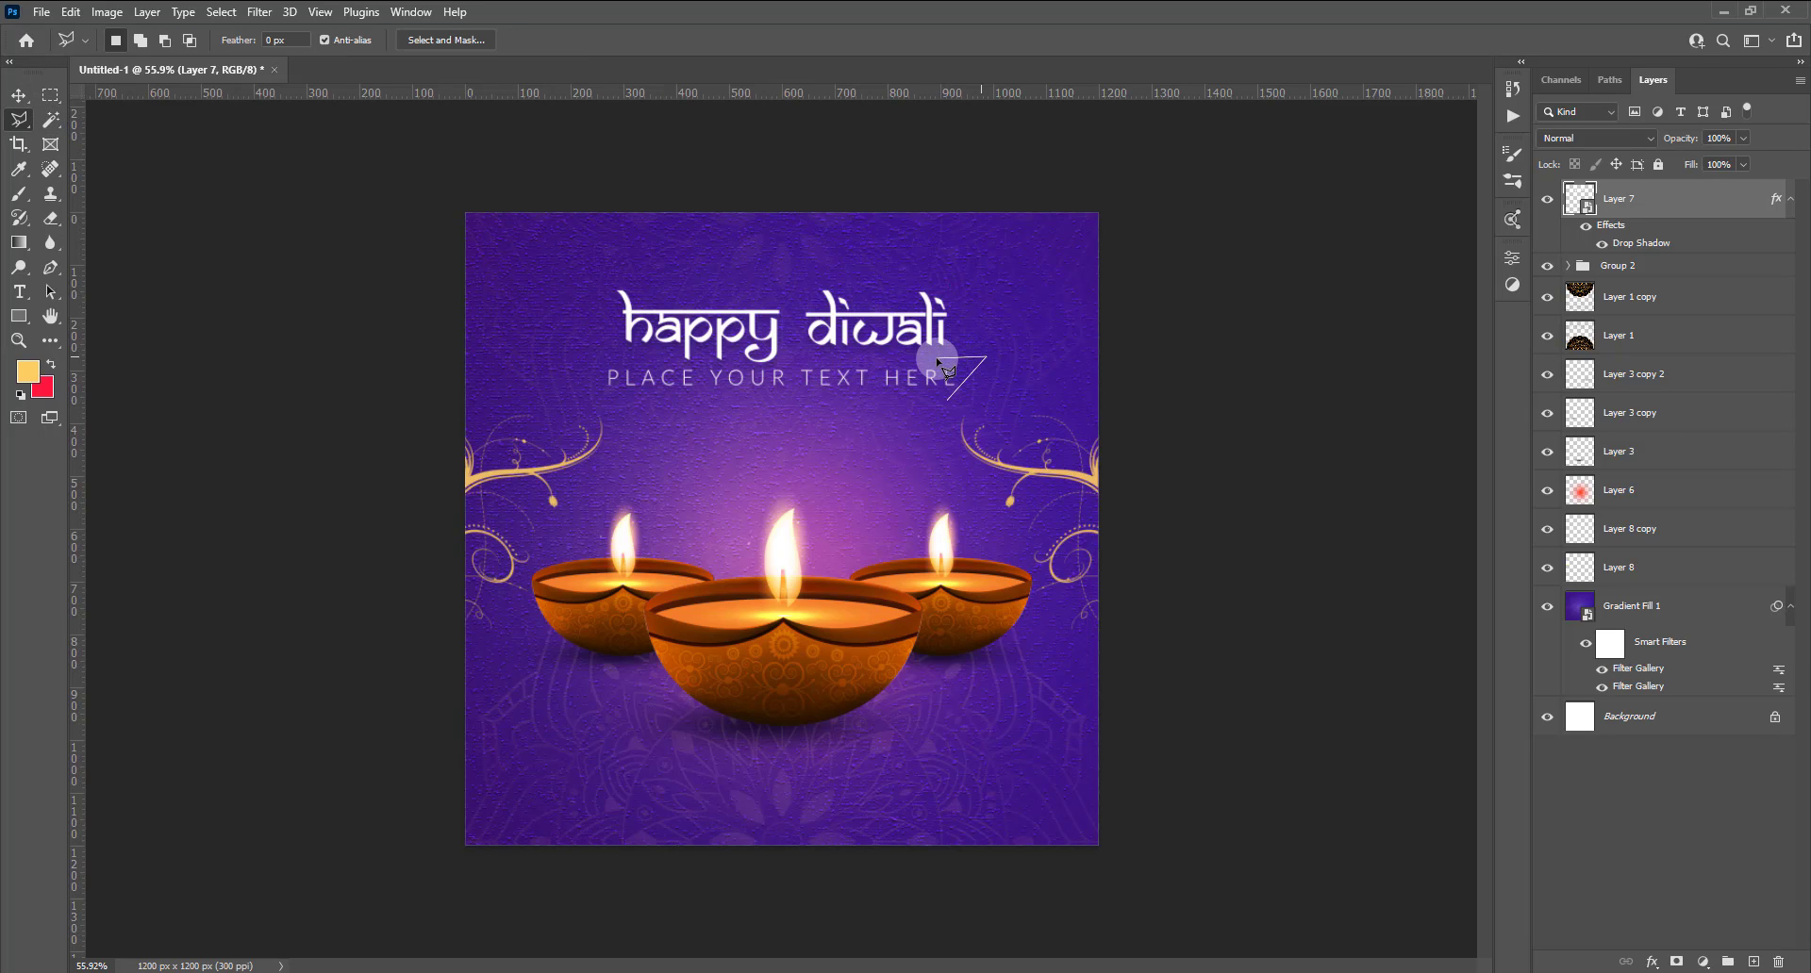
click(936, 357)
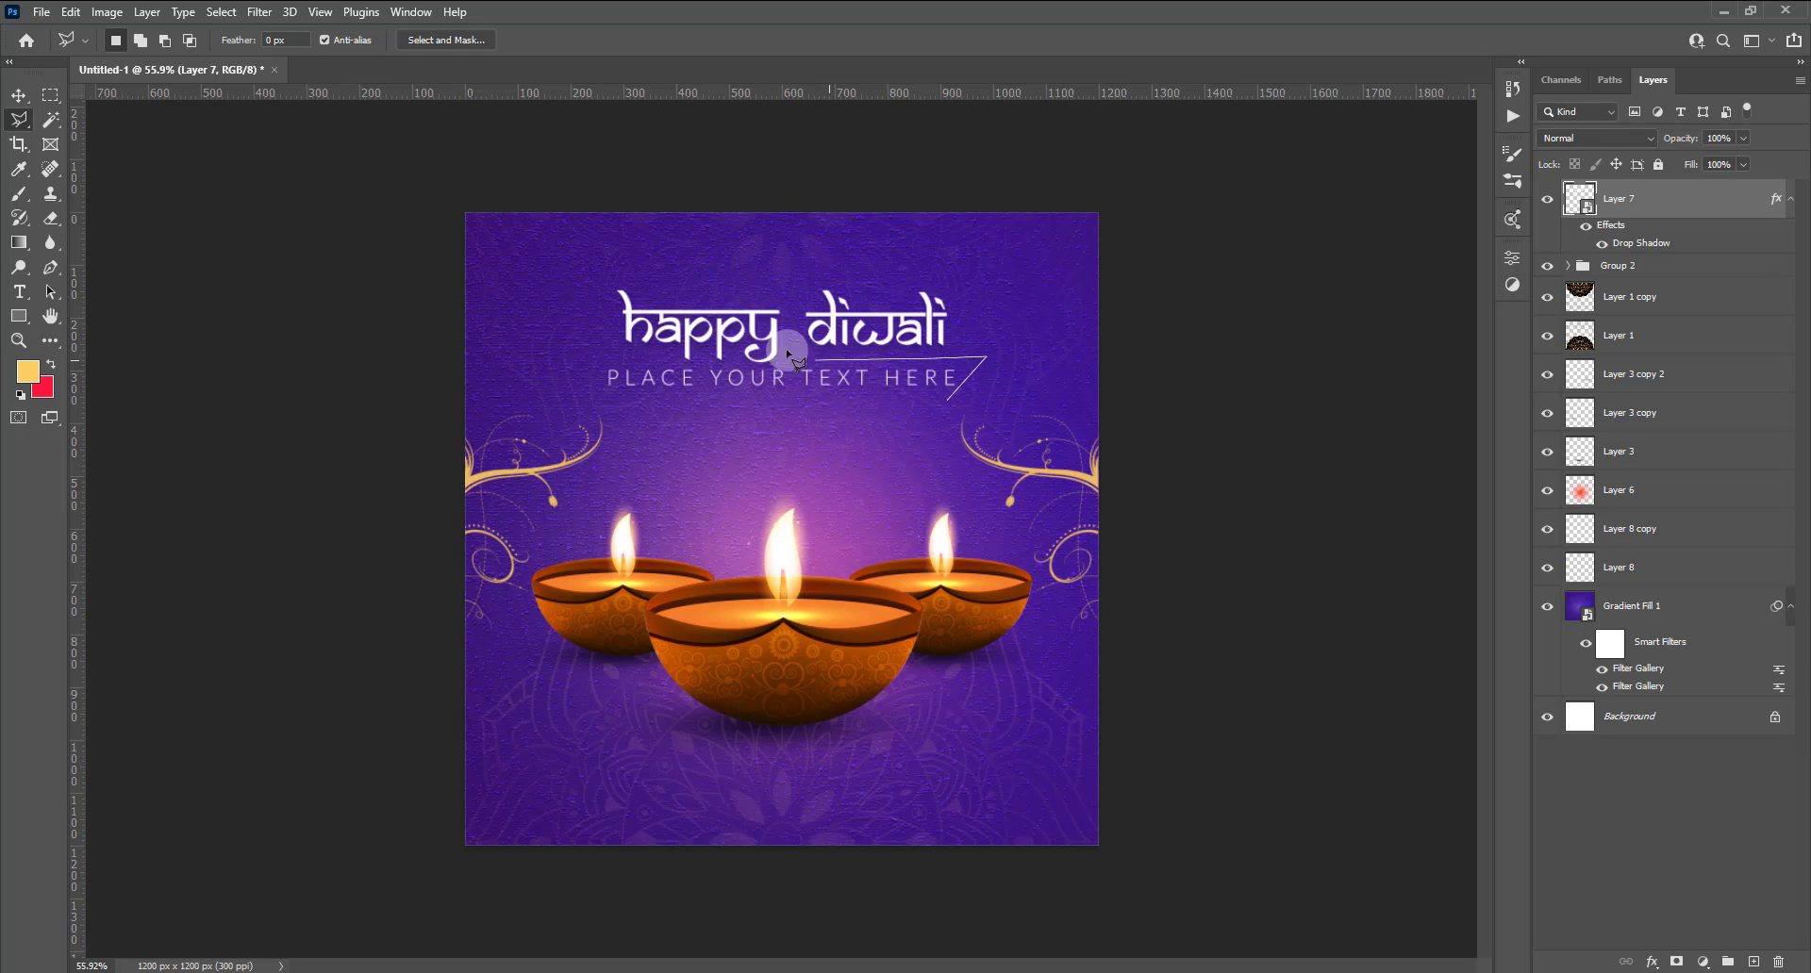
click(87, 105)
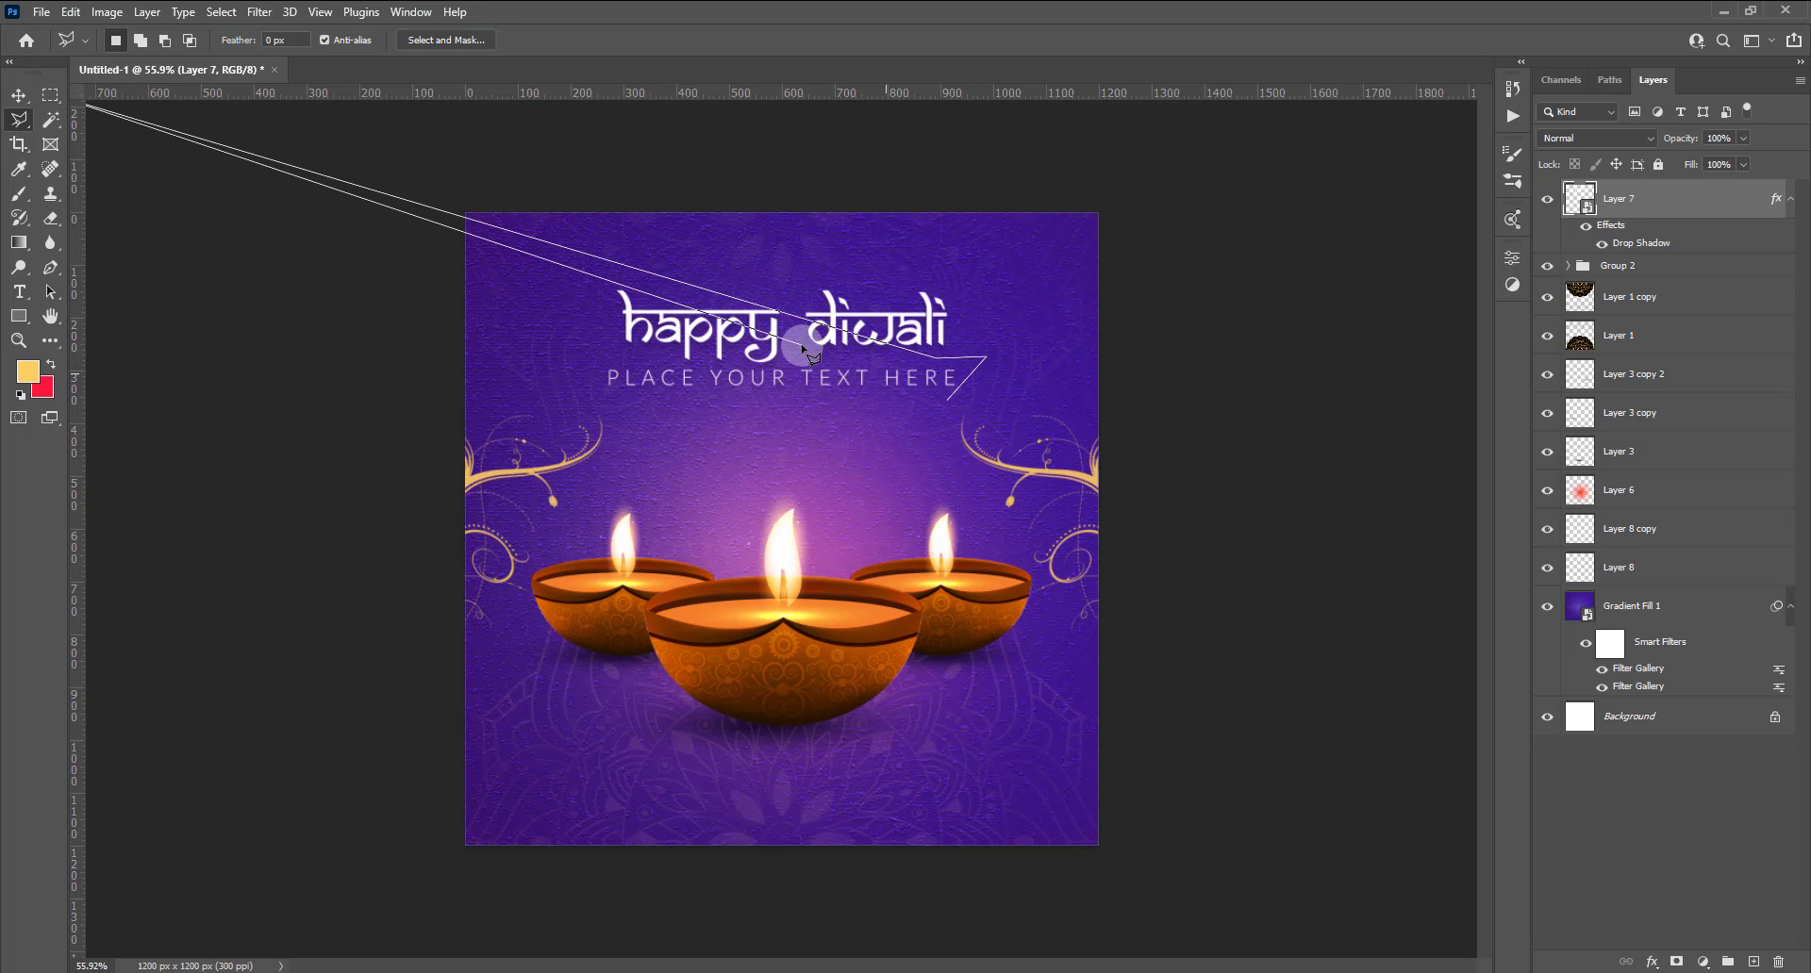
key(Escape)
Outline the PLACE YOUR TEXT HERE banner, invert the selection and add a layer mask.
click(854, 415)
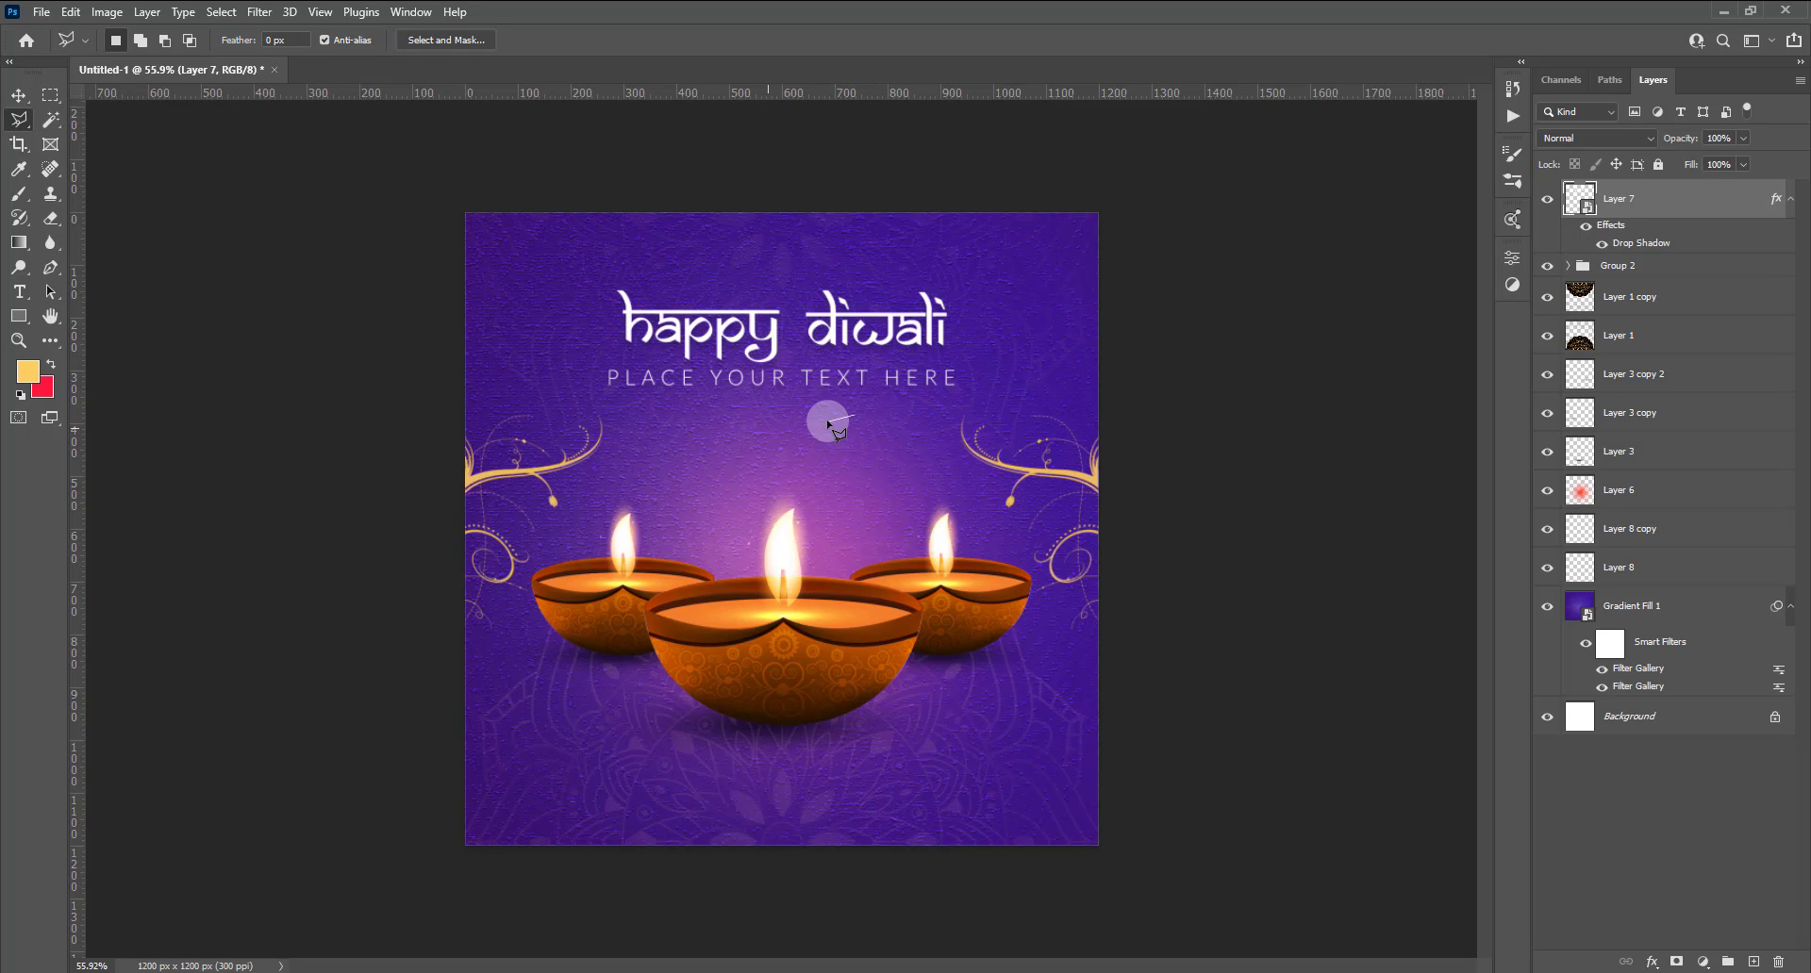
click(596, 399)
click(566, 362)
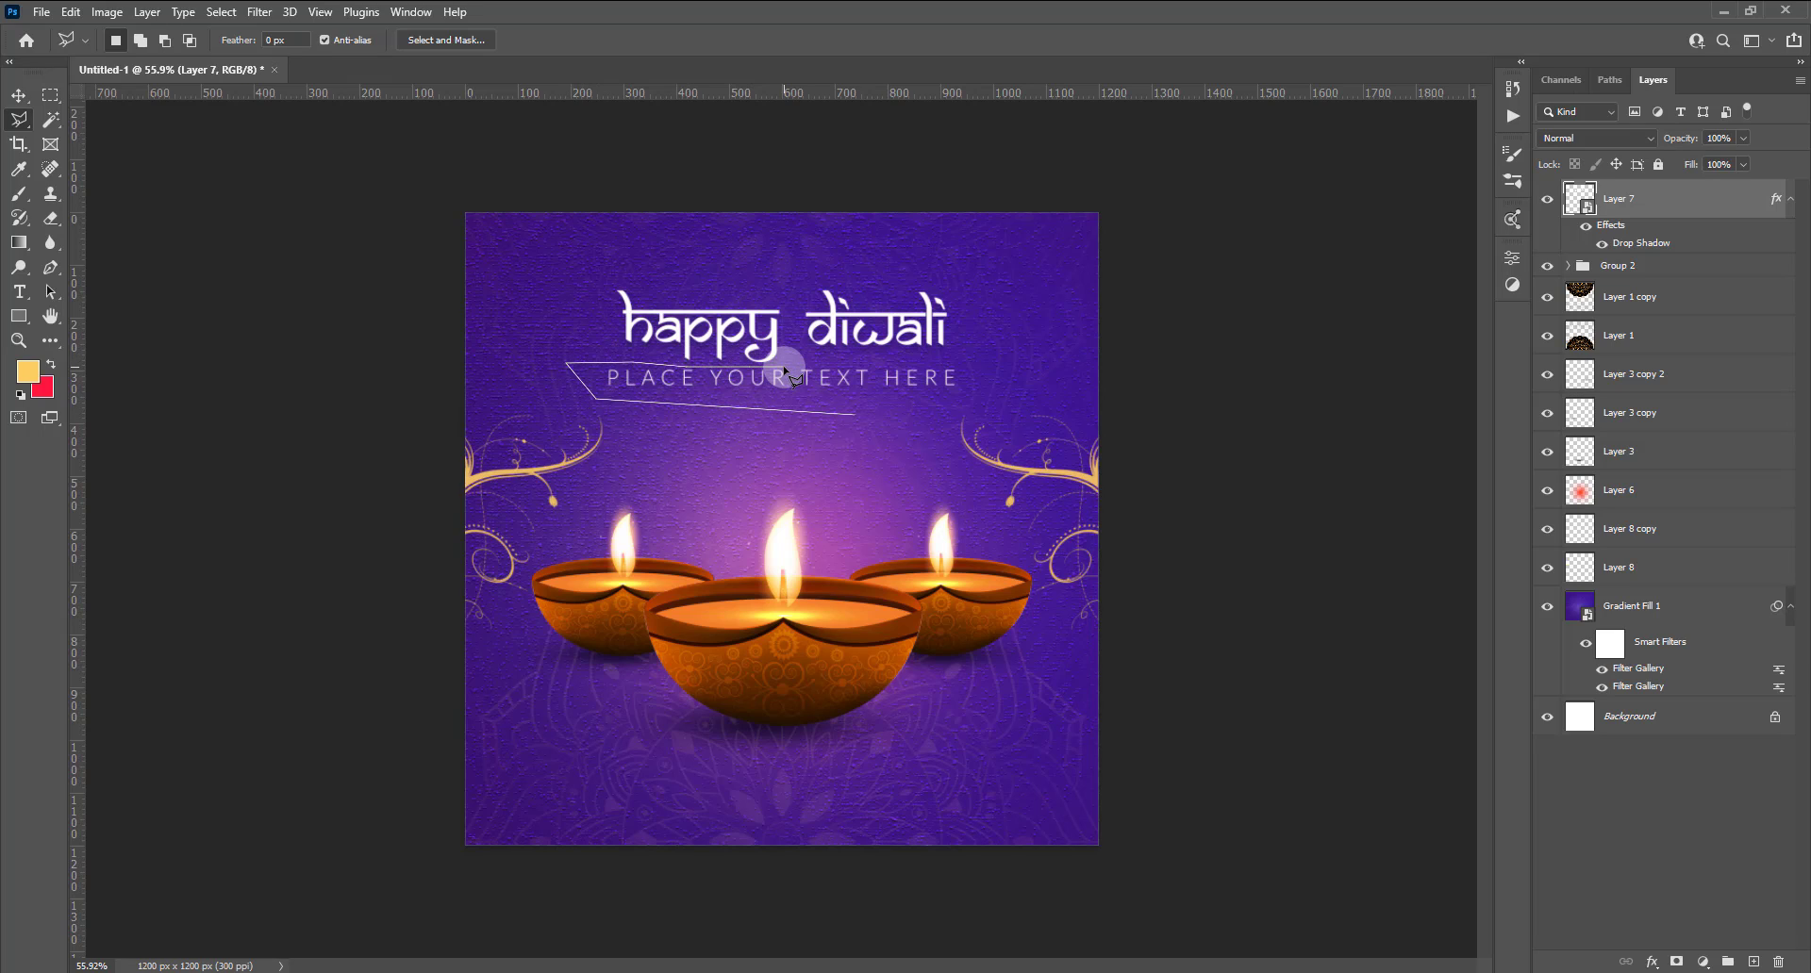
click(986, 361)
click(979, 412)
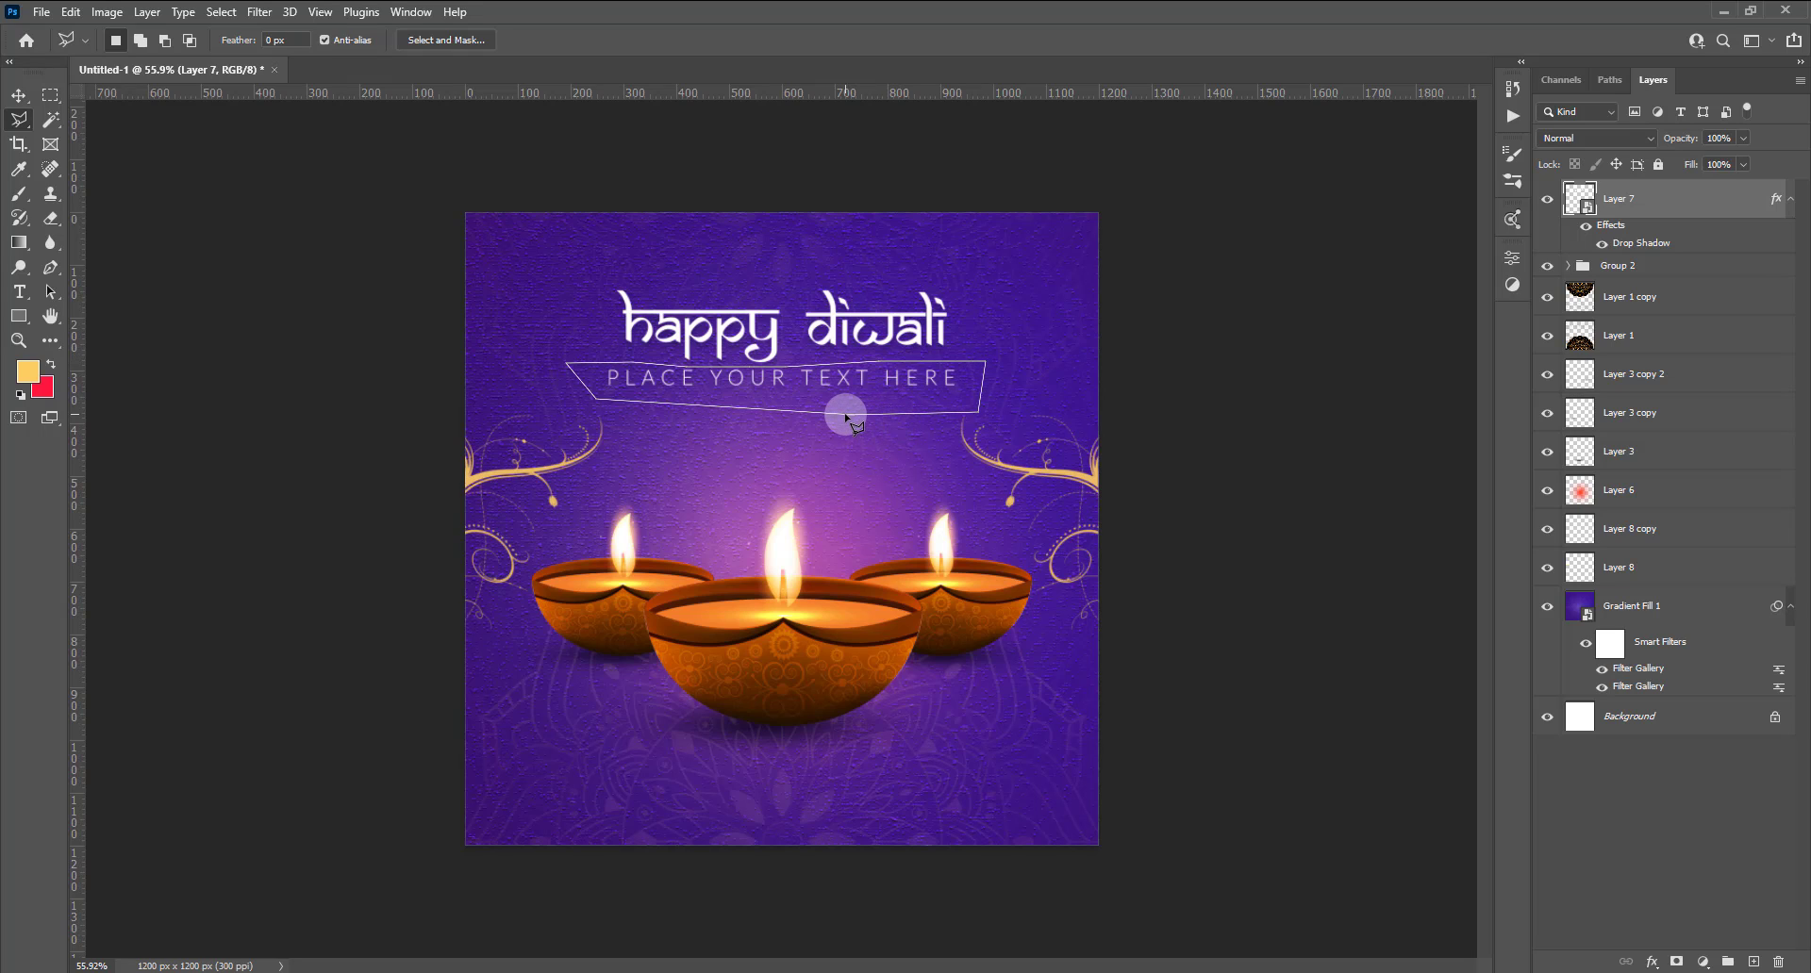
click(221, 11)
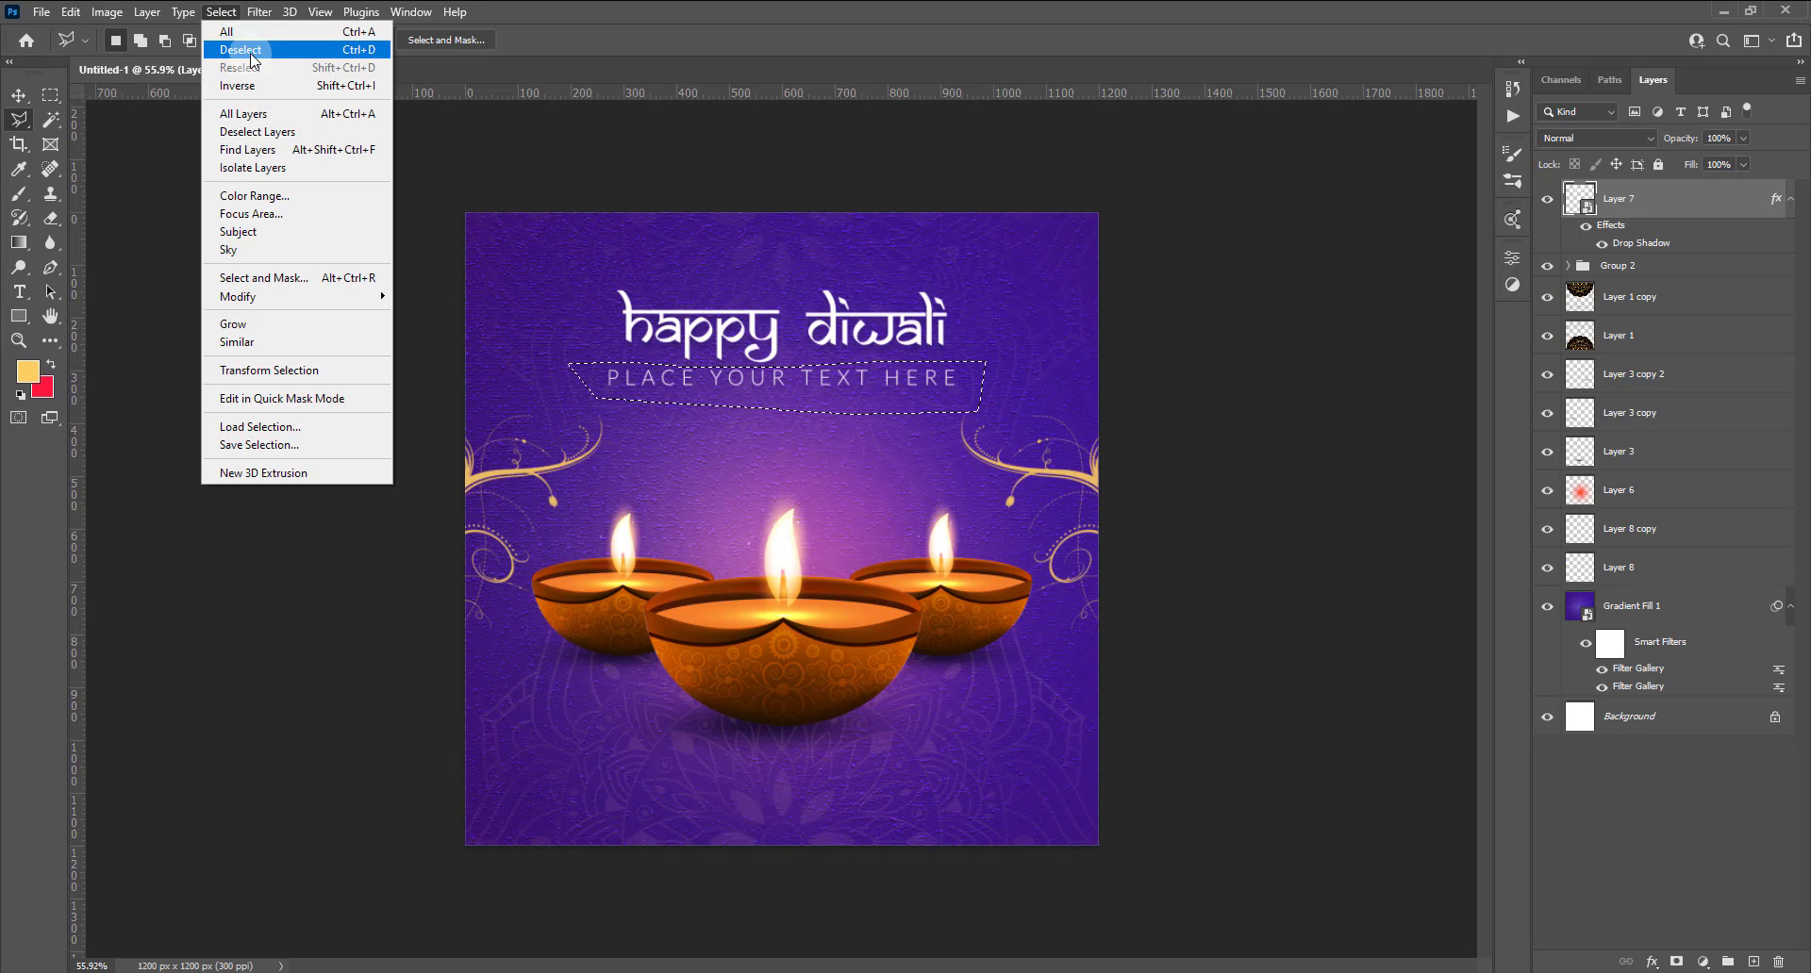
click(255, 85)
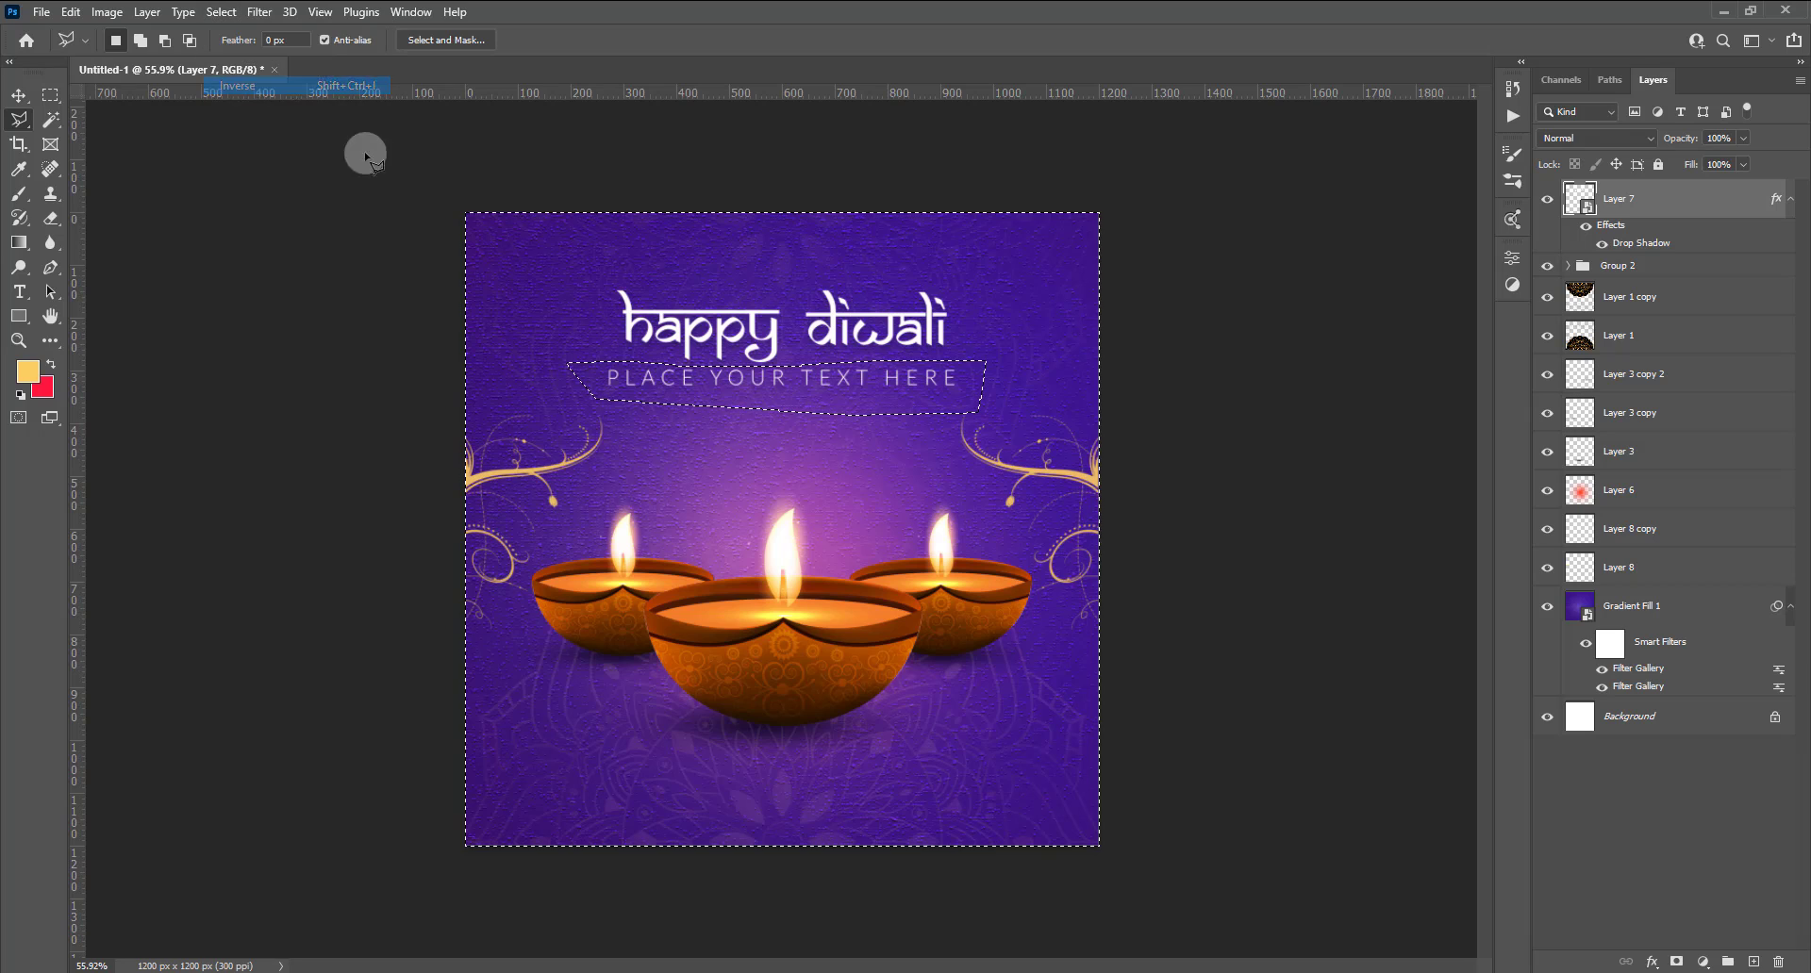
click(1675, 962)
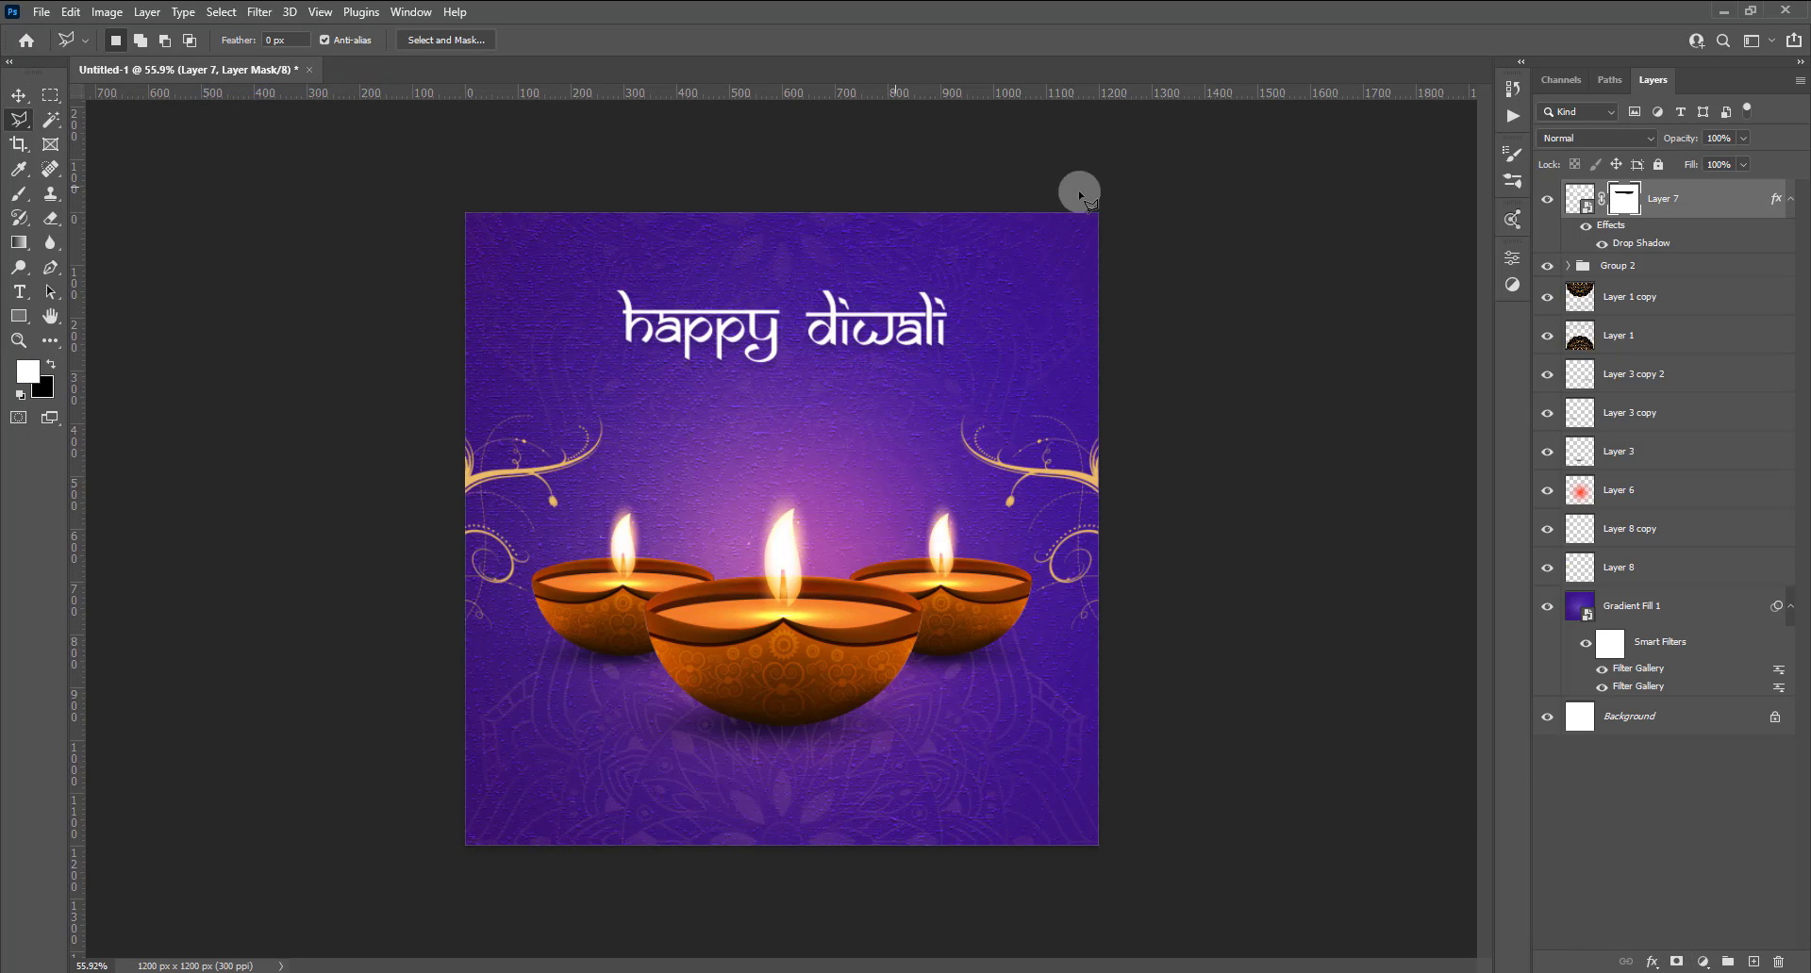
Enlarge the happy diwali title with a free transform.
right_click(1721, 196)
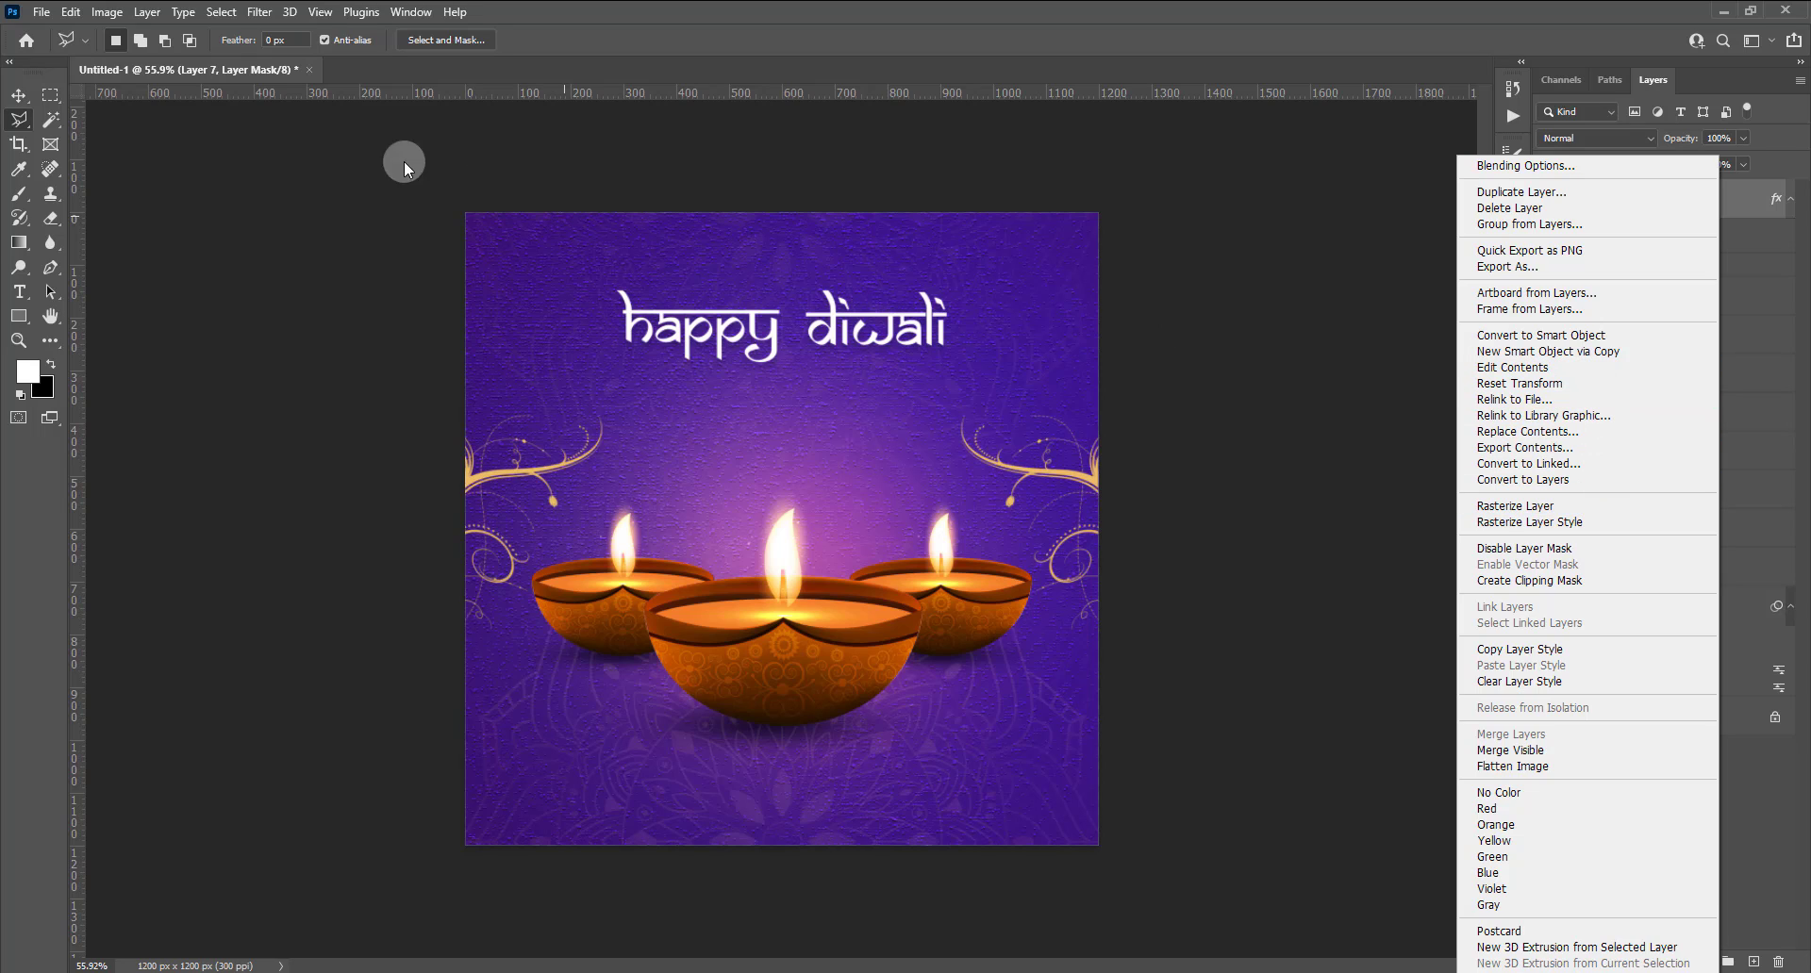
click(16, 110)
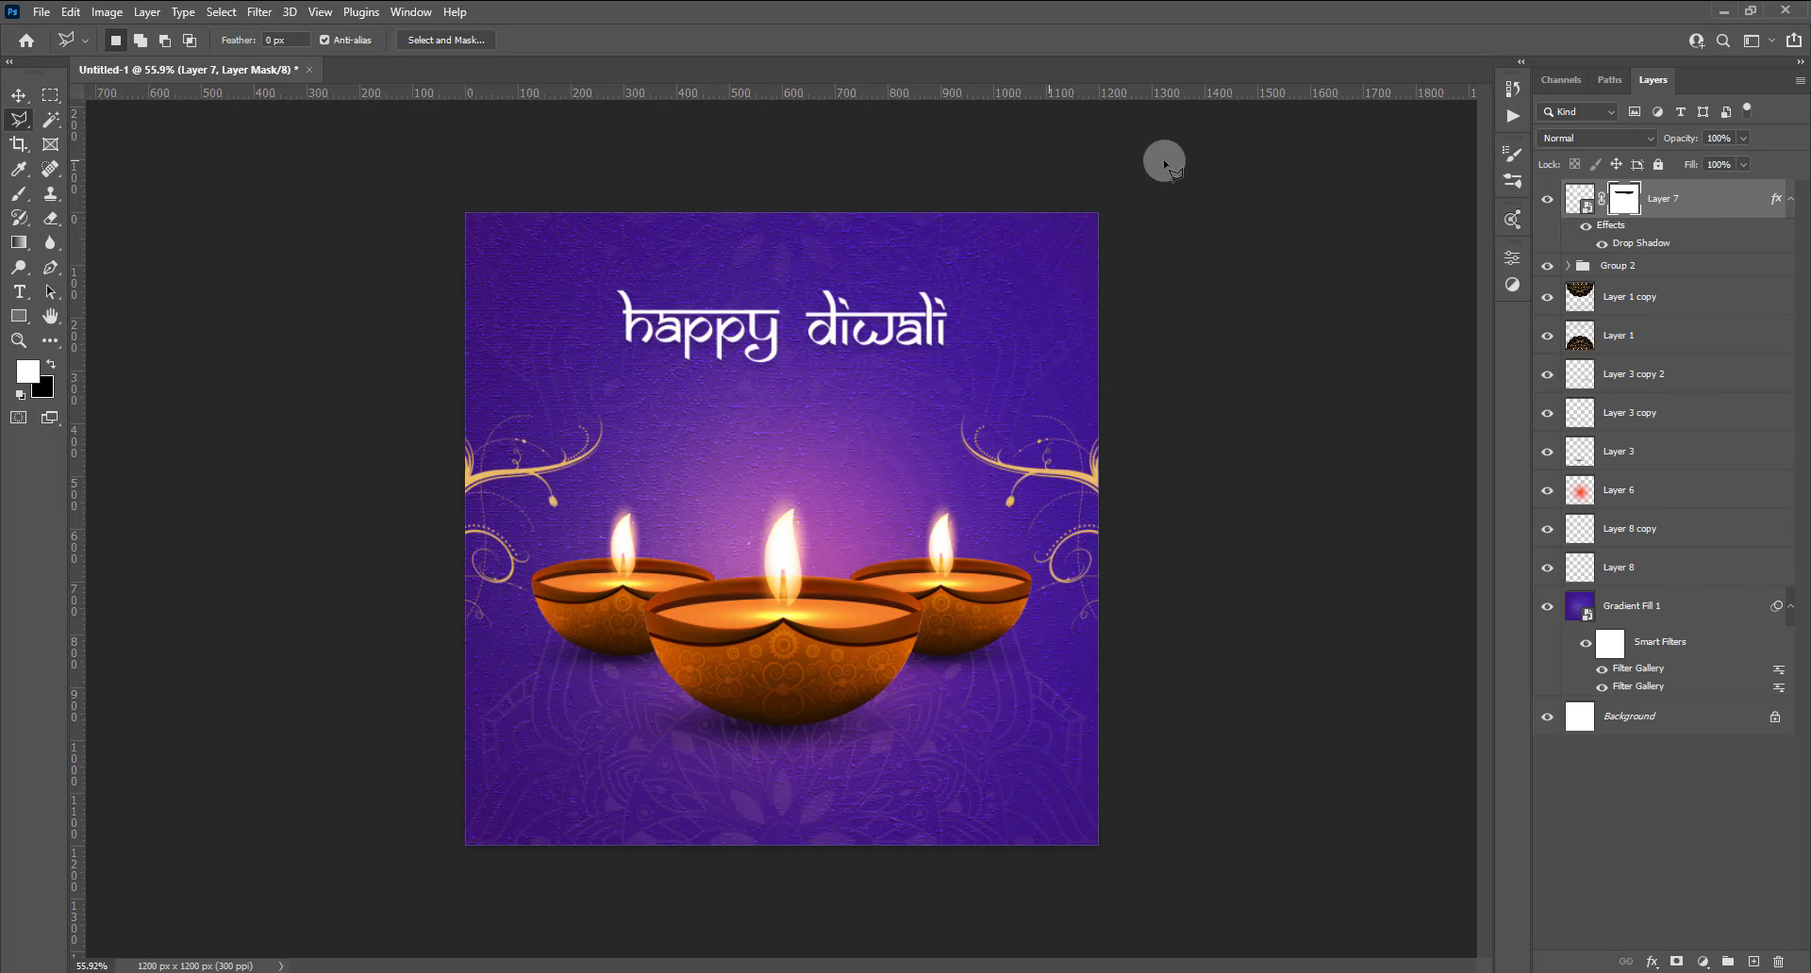
click(1570, 199)
click(19, 96)
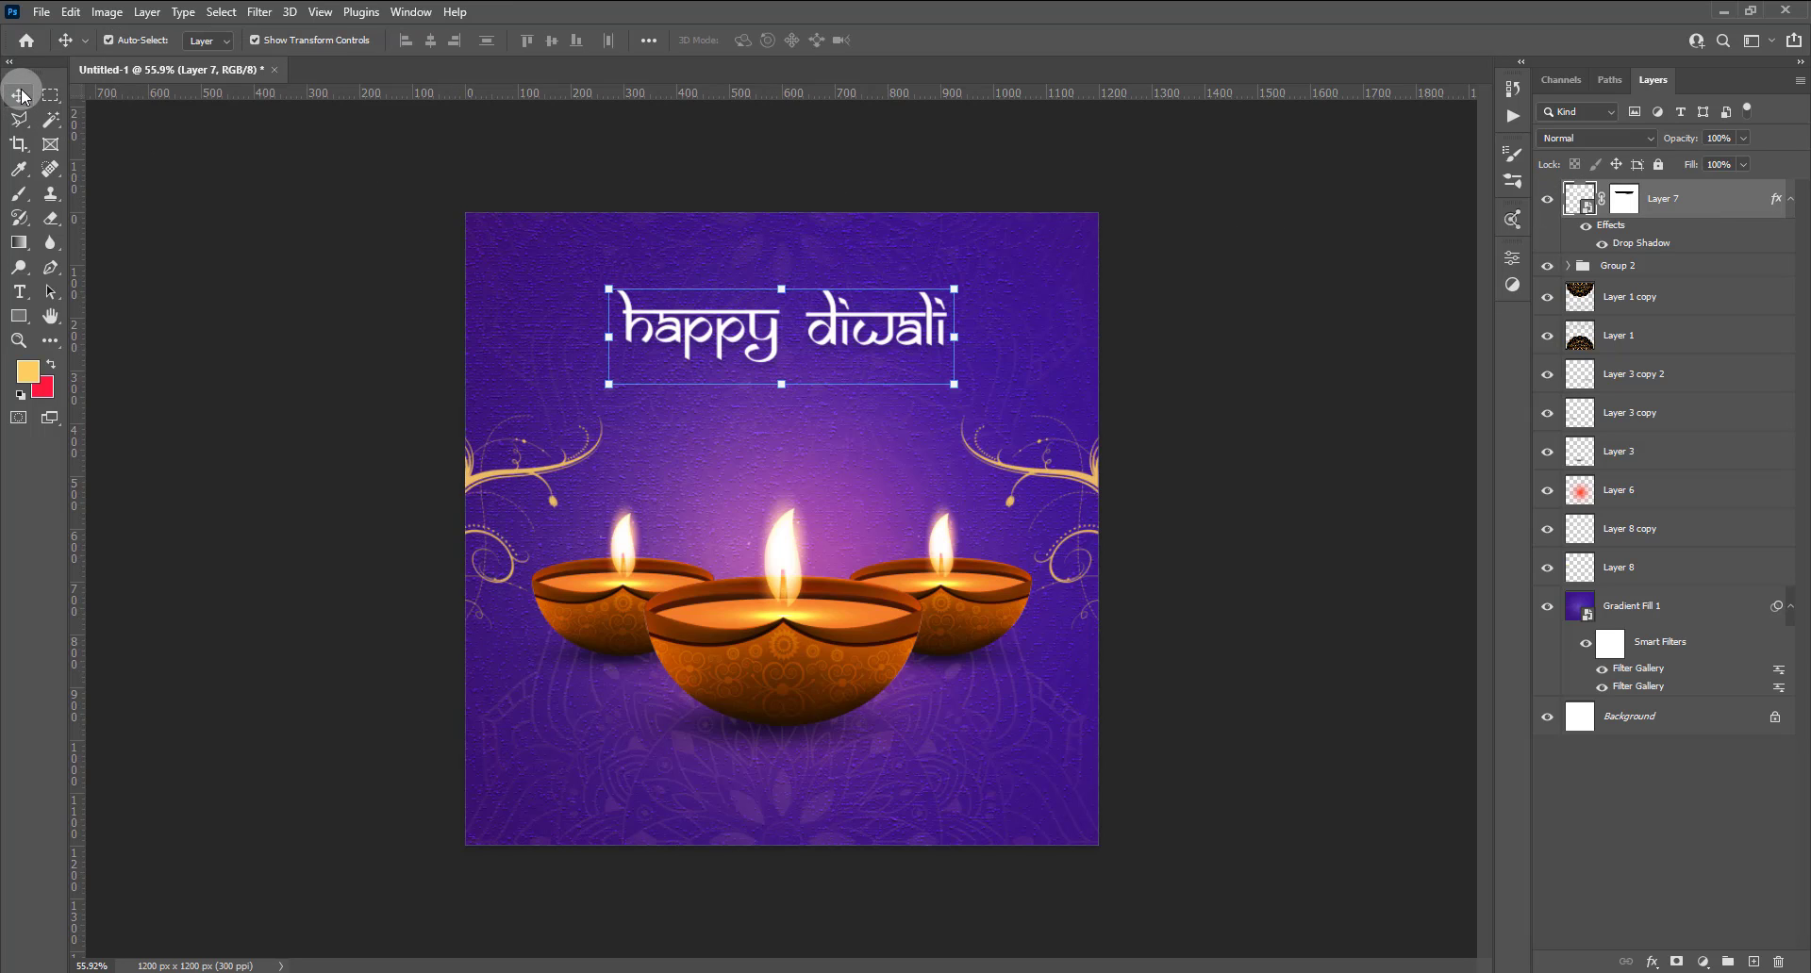
click(954, 383)
drag(953, 386, 1010, 400)
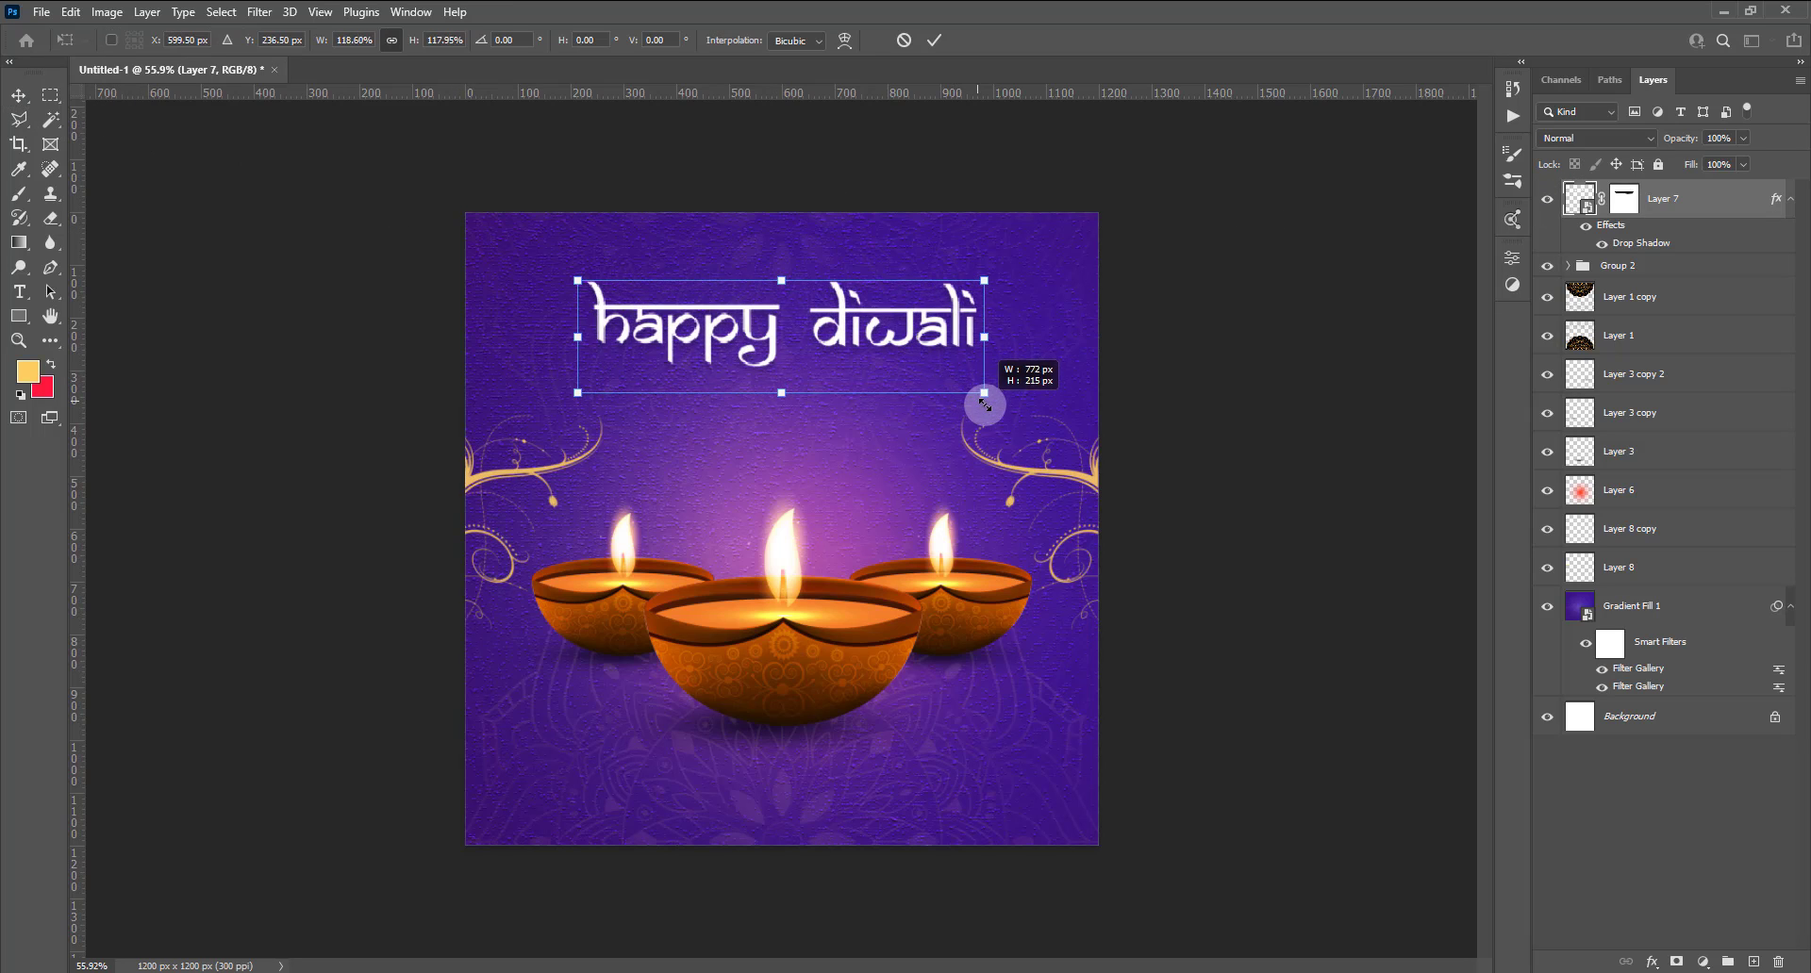
click(934, 40)
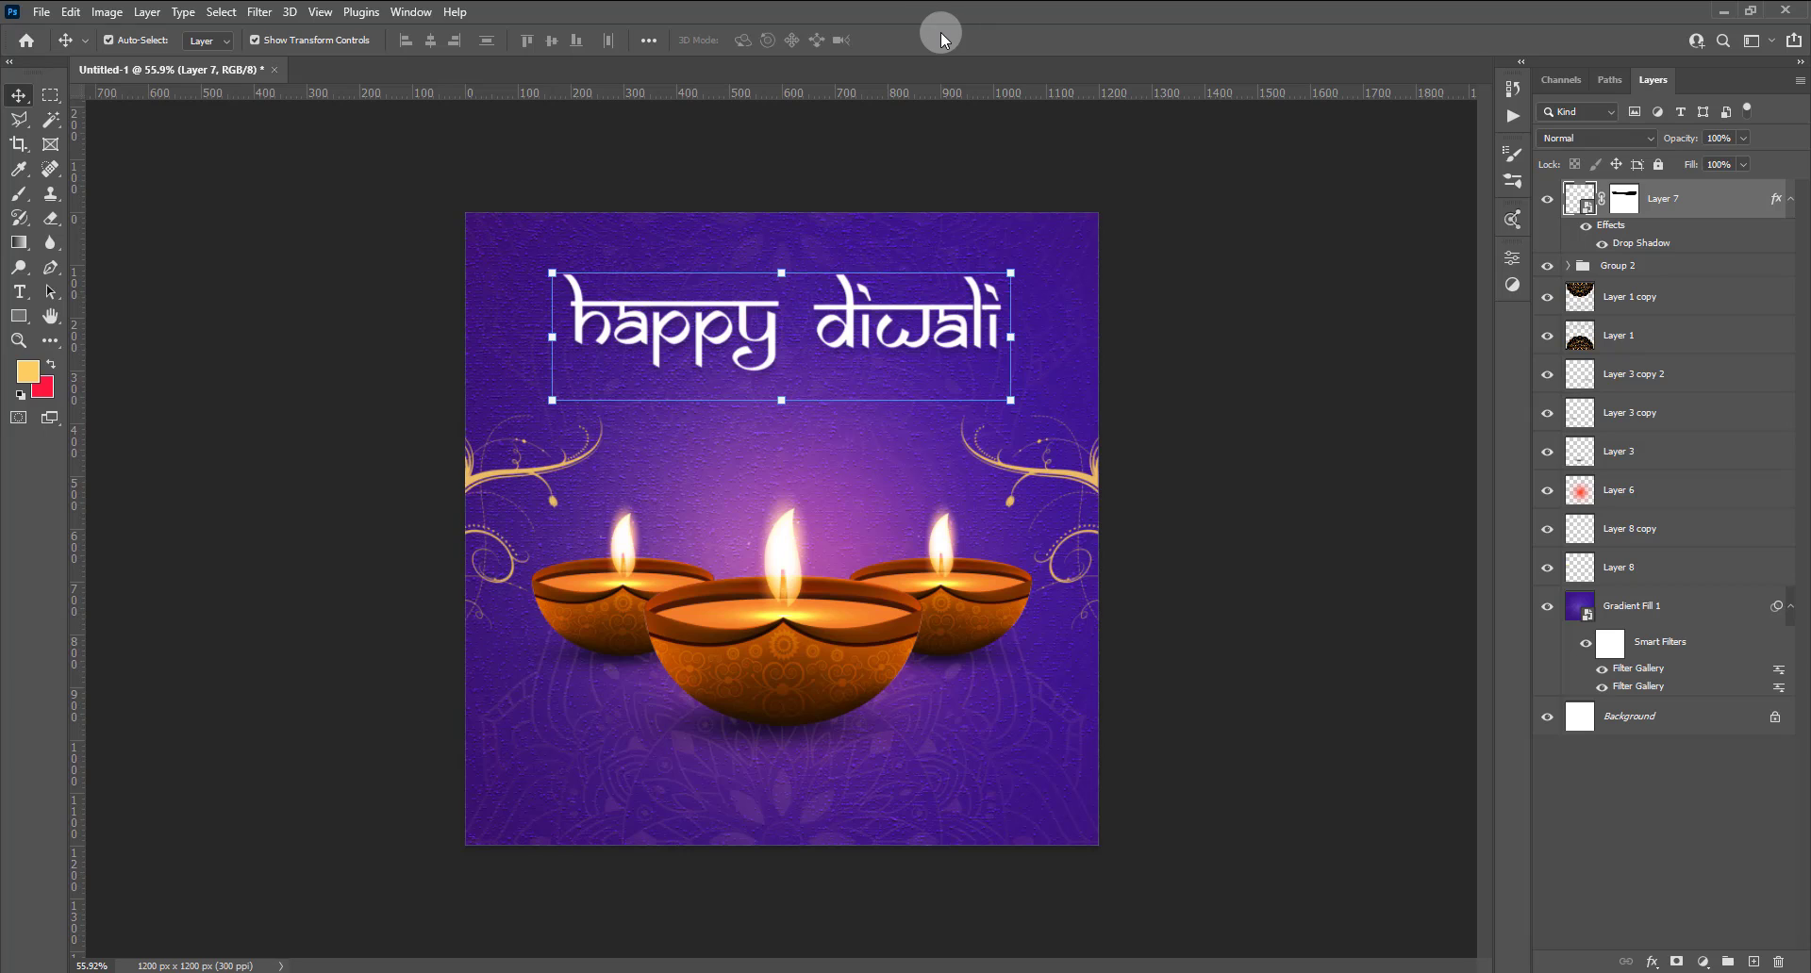
Rasterize the title layer and cut the word diwali onto its own layer.
right_click(1706, 205)
click(1516, 510)
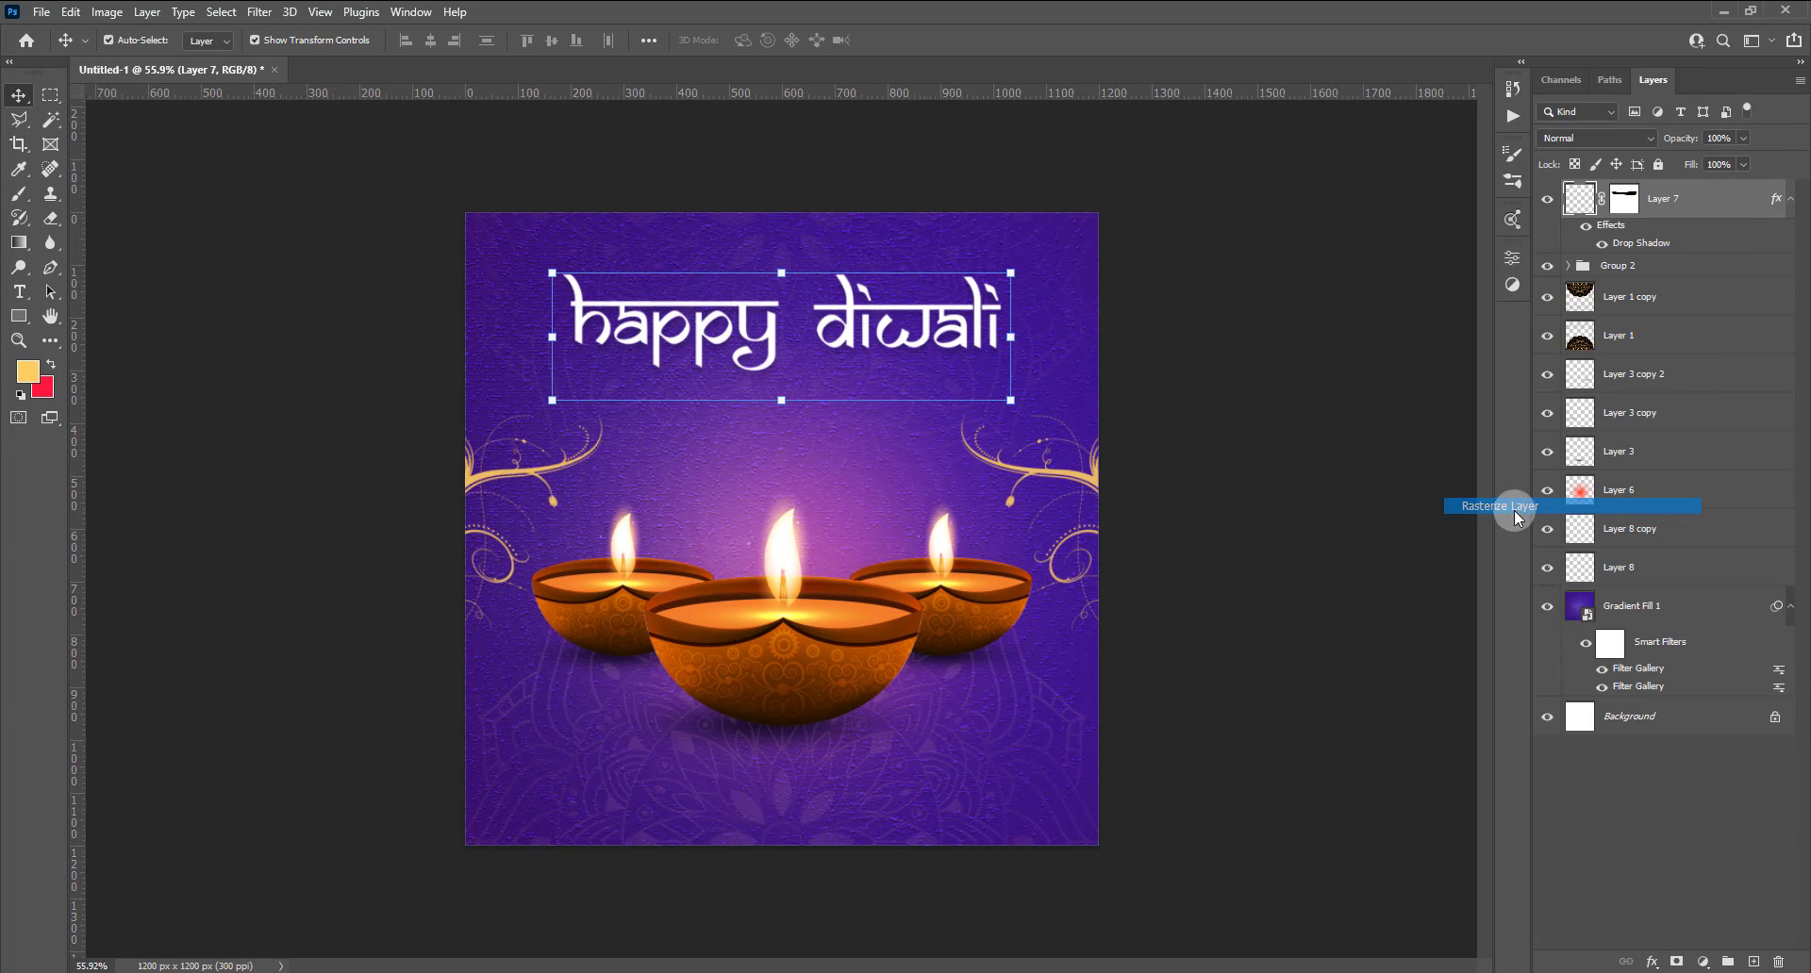
click(50, 95)
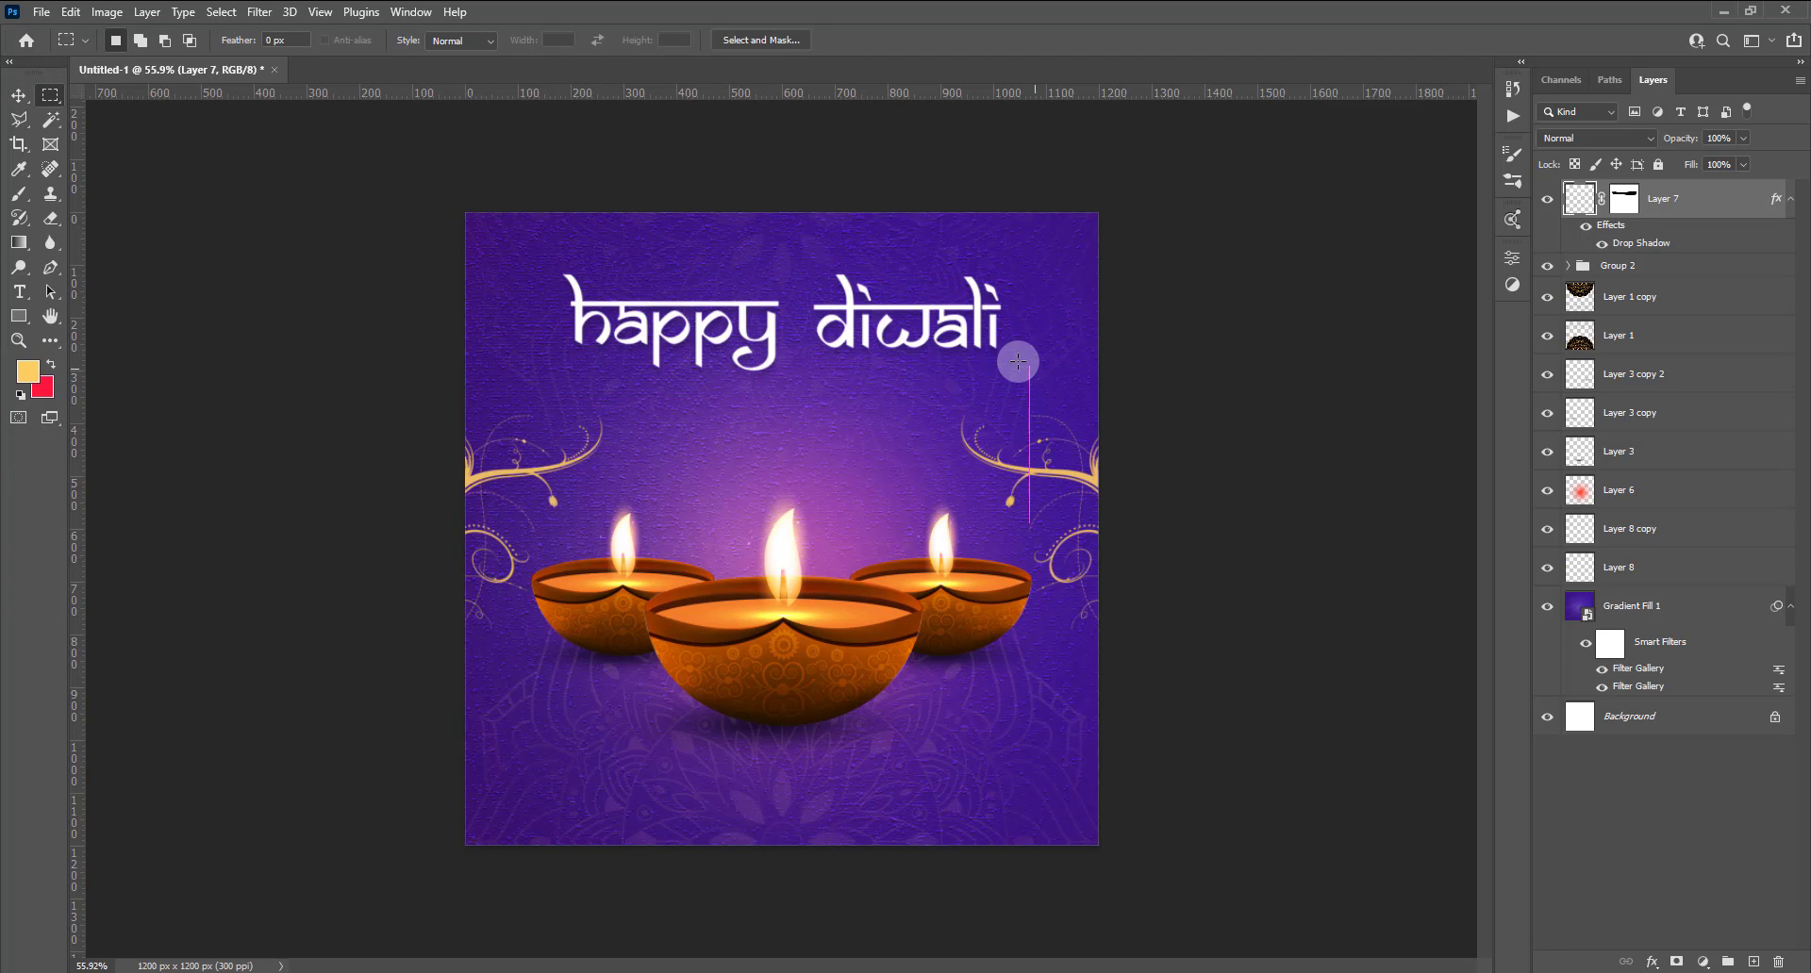
drag(1038, 370, 808, 247)
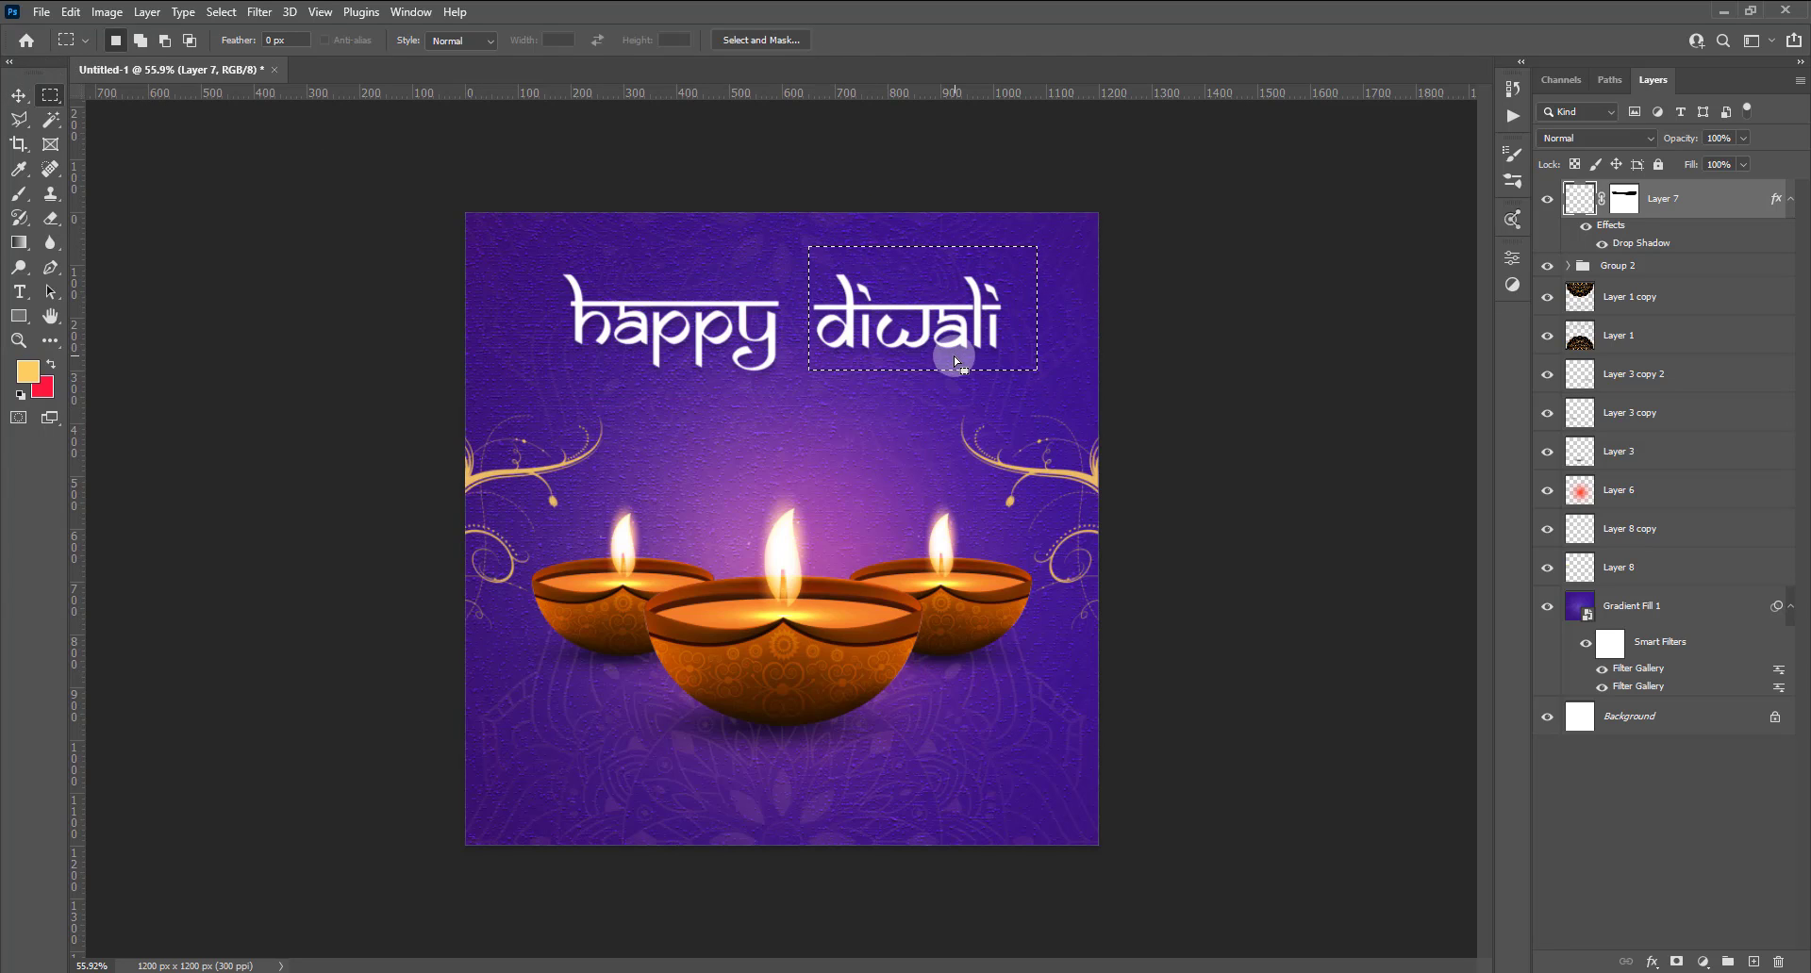
right_click(997, 287)
click(1051, 424)
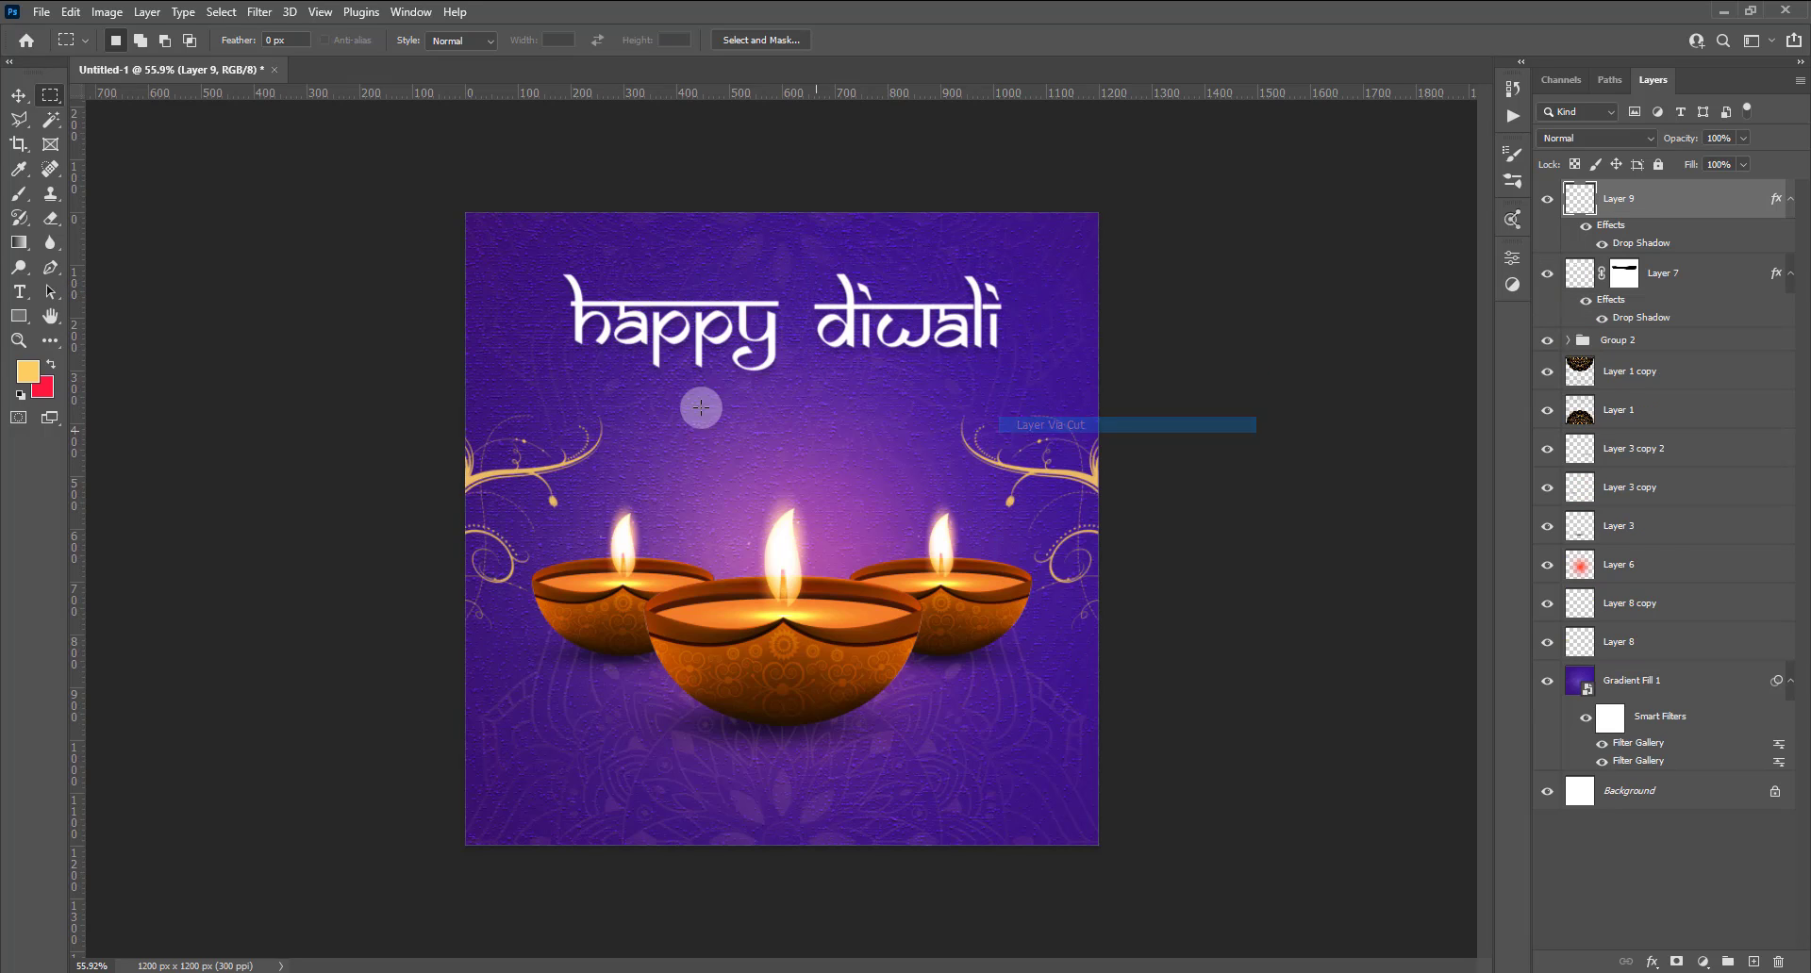
Move diwali down-left beneath happy and shift happy to the right.
key(v)
drag(902, 336, 824, 435)
click(775, 336)
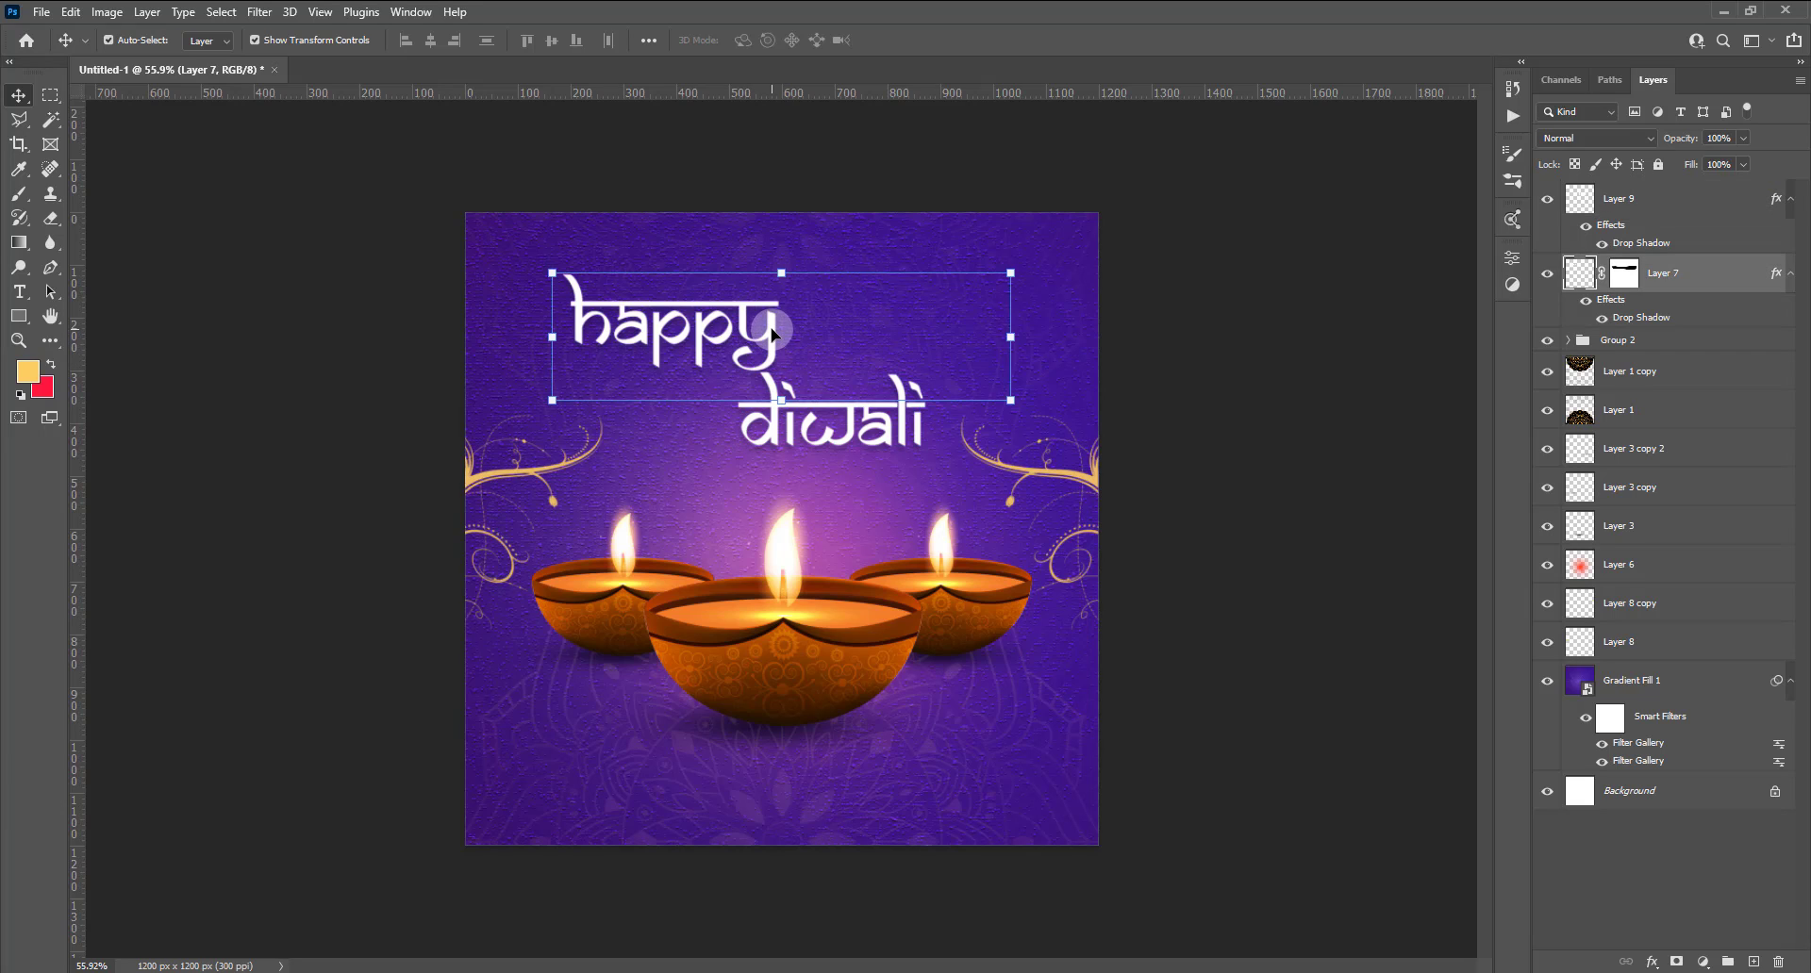
drag(771, 334, 840, 324)
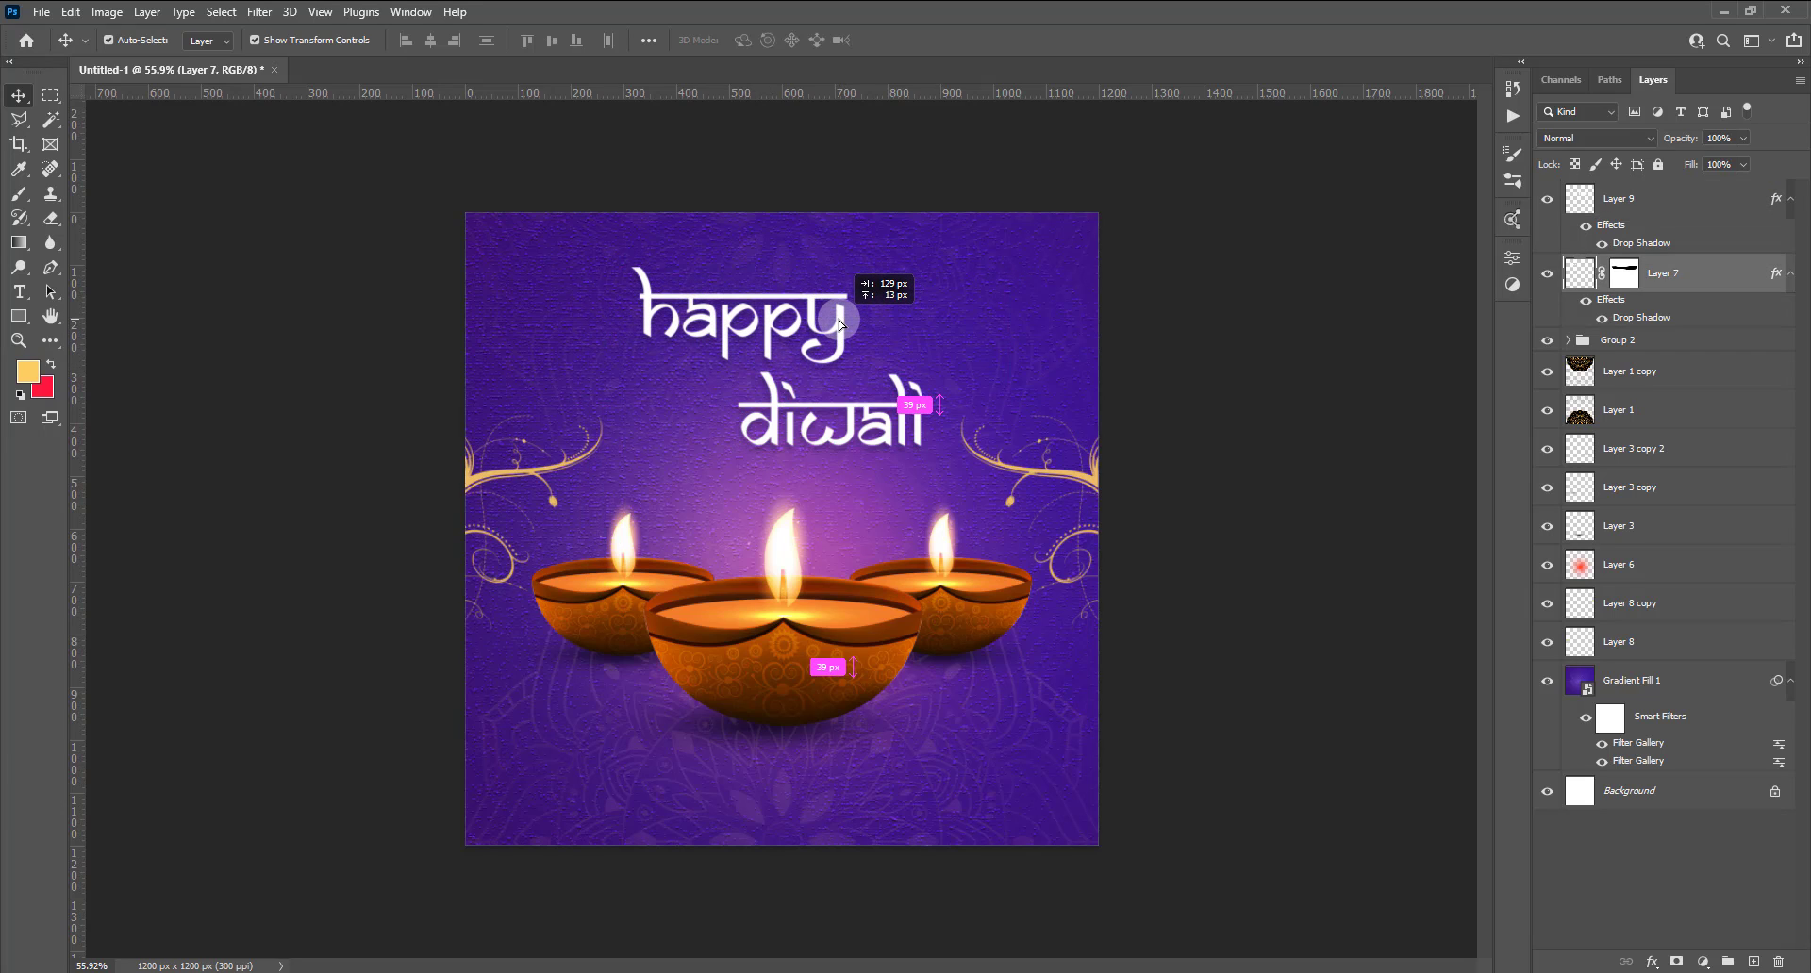
click(840, 420)
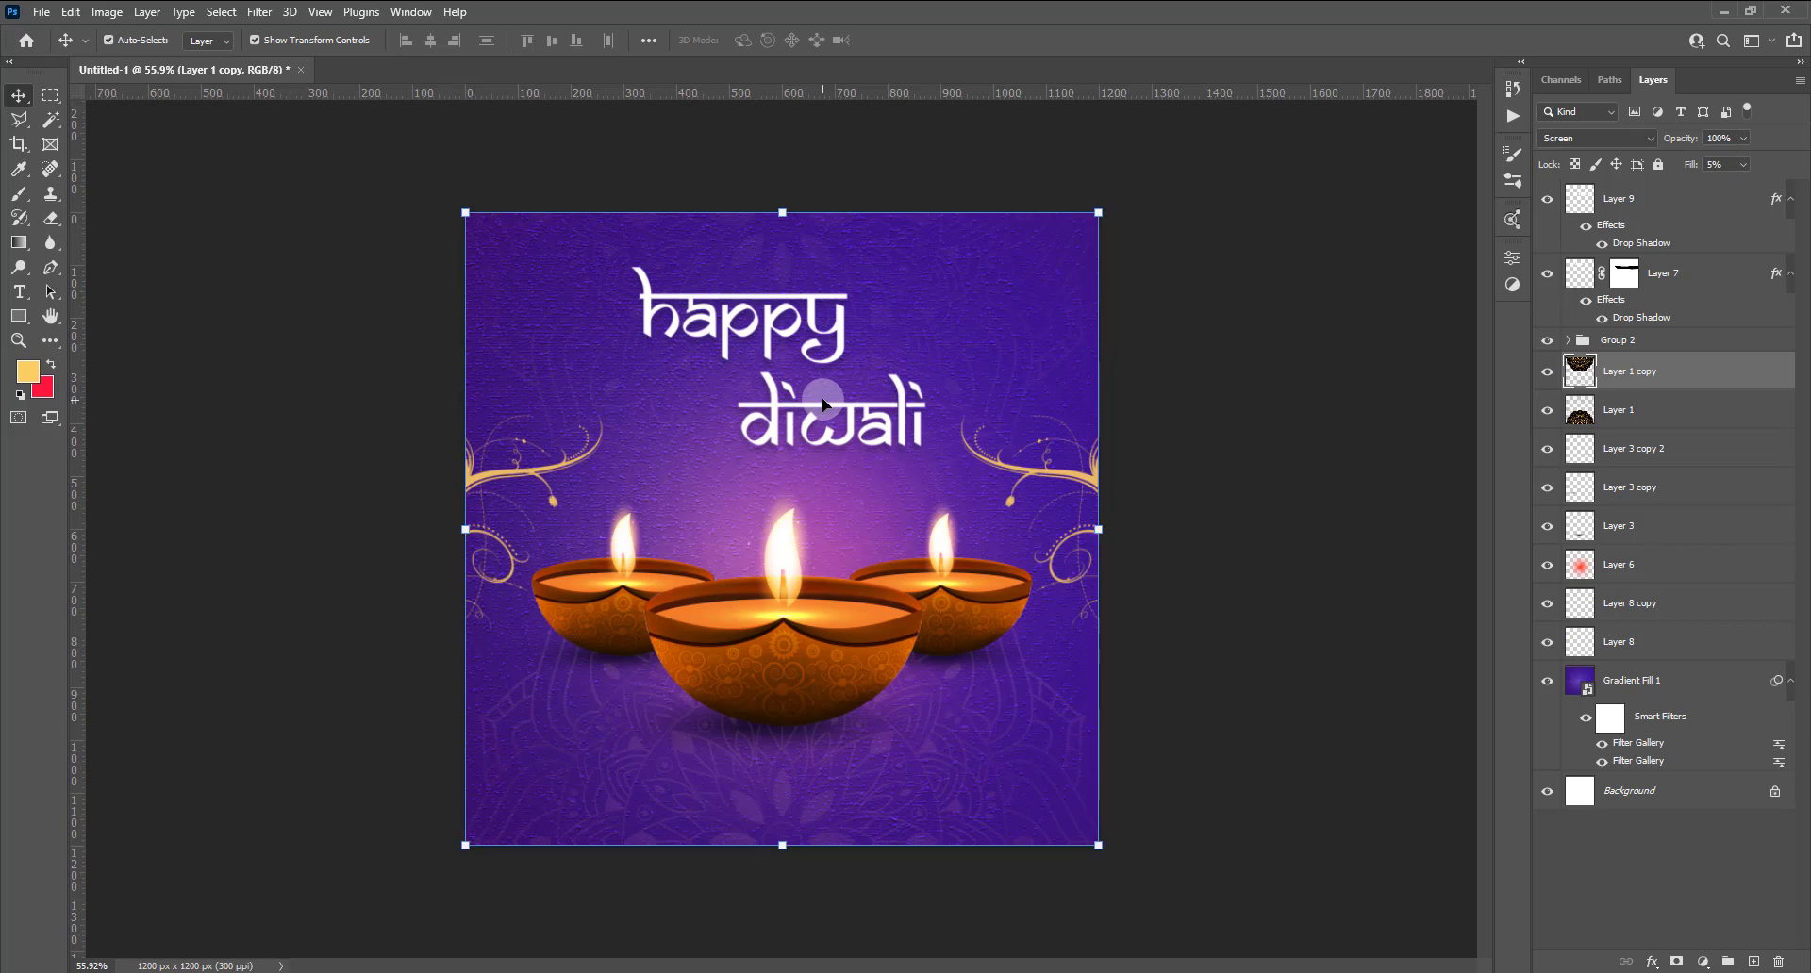
Try lowering the diwali layer's opacity, then restore it to 100%.
click(821, 415)
key(1)
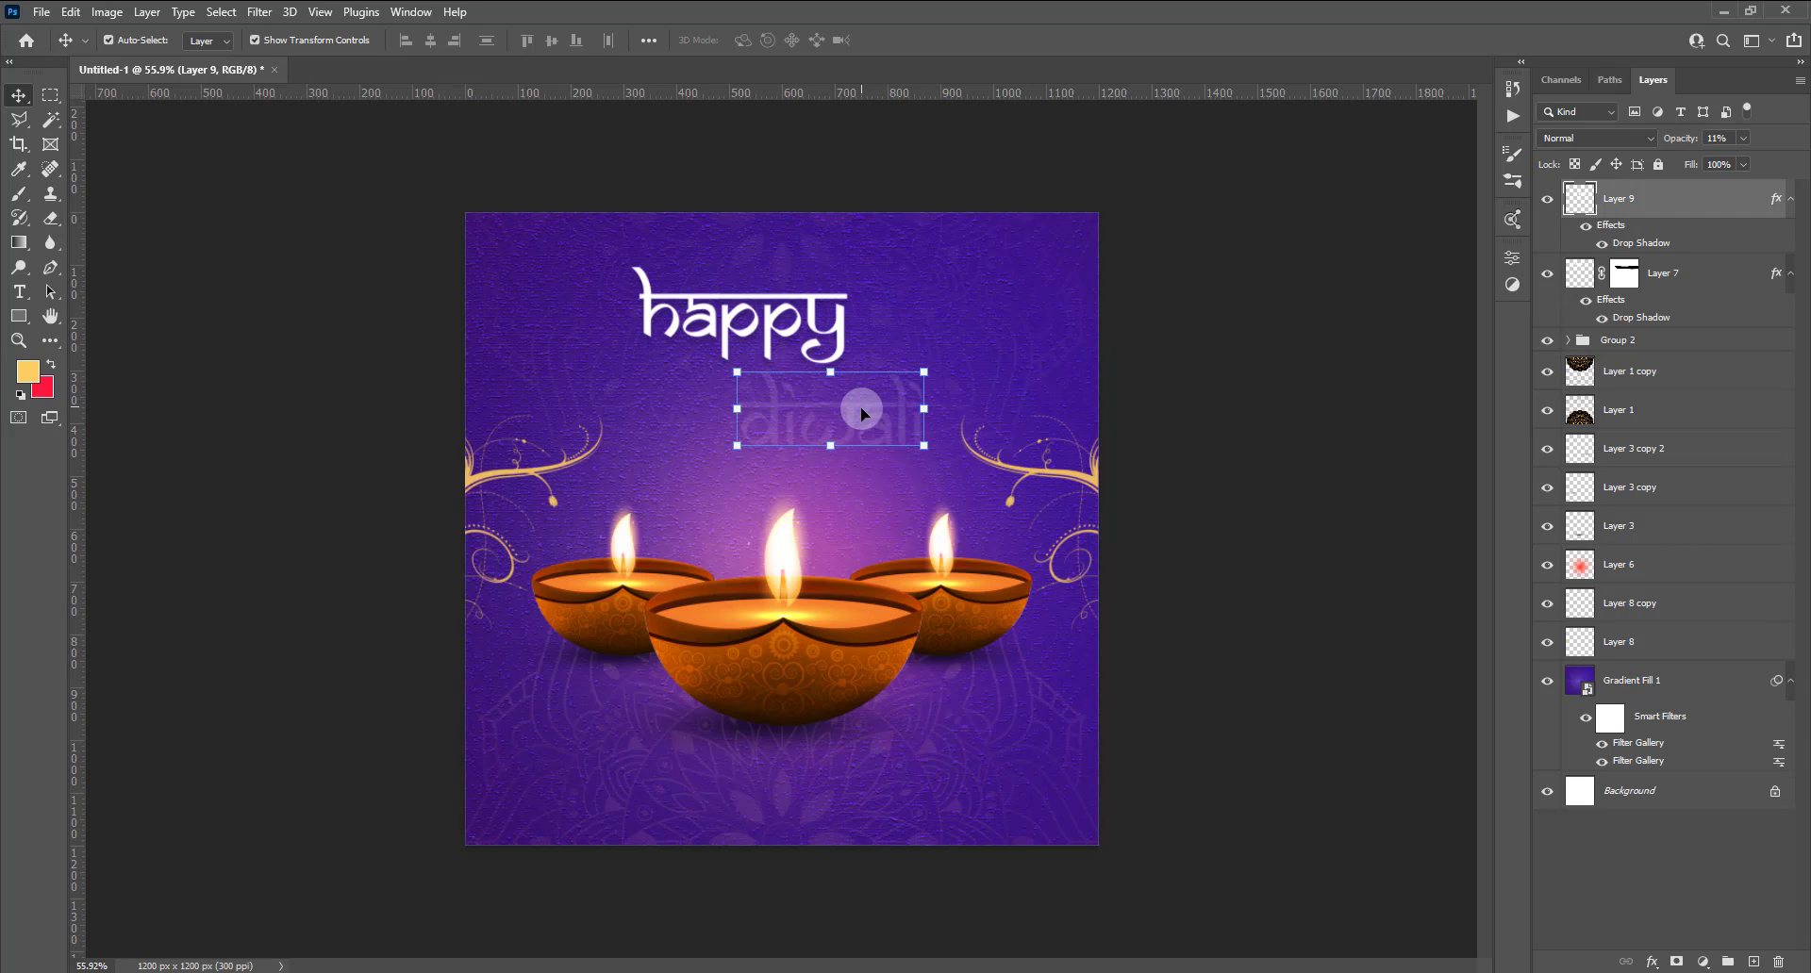
key(1)
key(1)
drag(1747, 170, 1806, 170)
Shrink the word happy slightly and move it a little right and down.
click(844, 340)
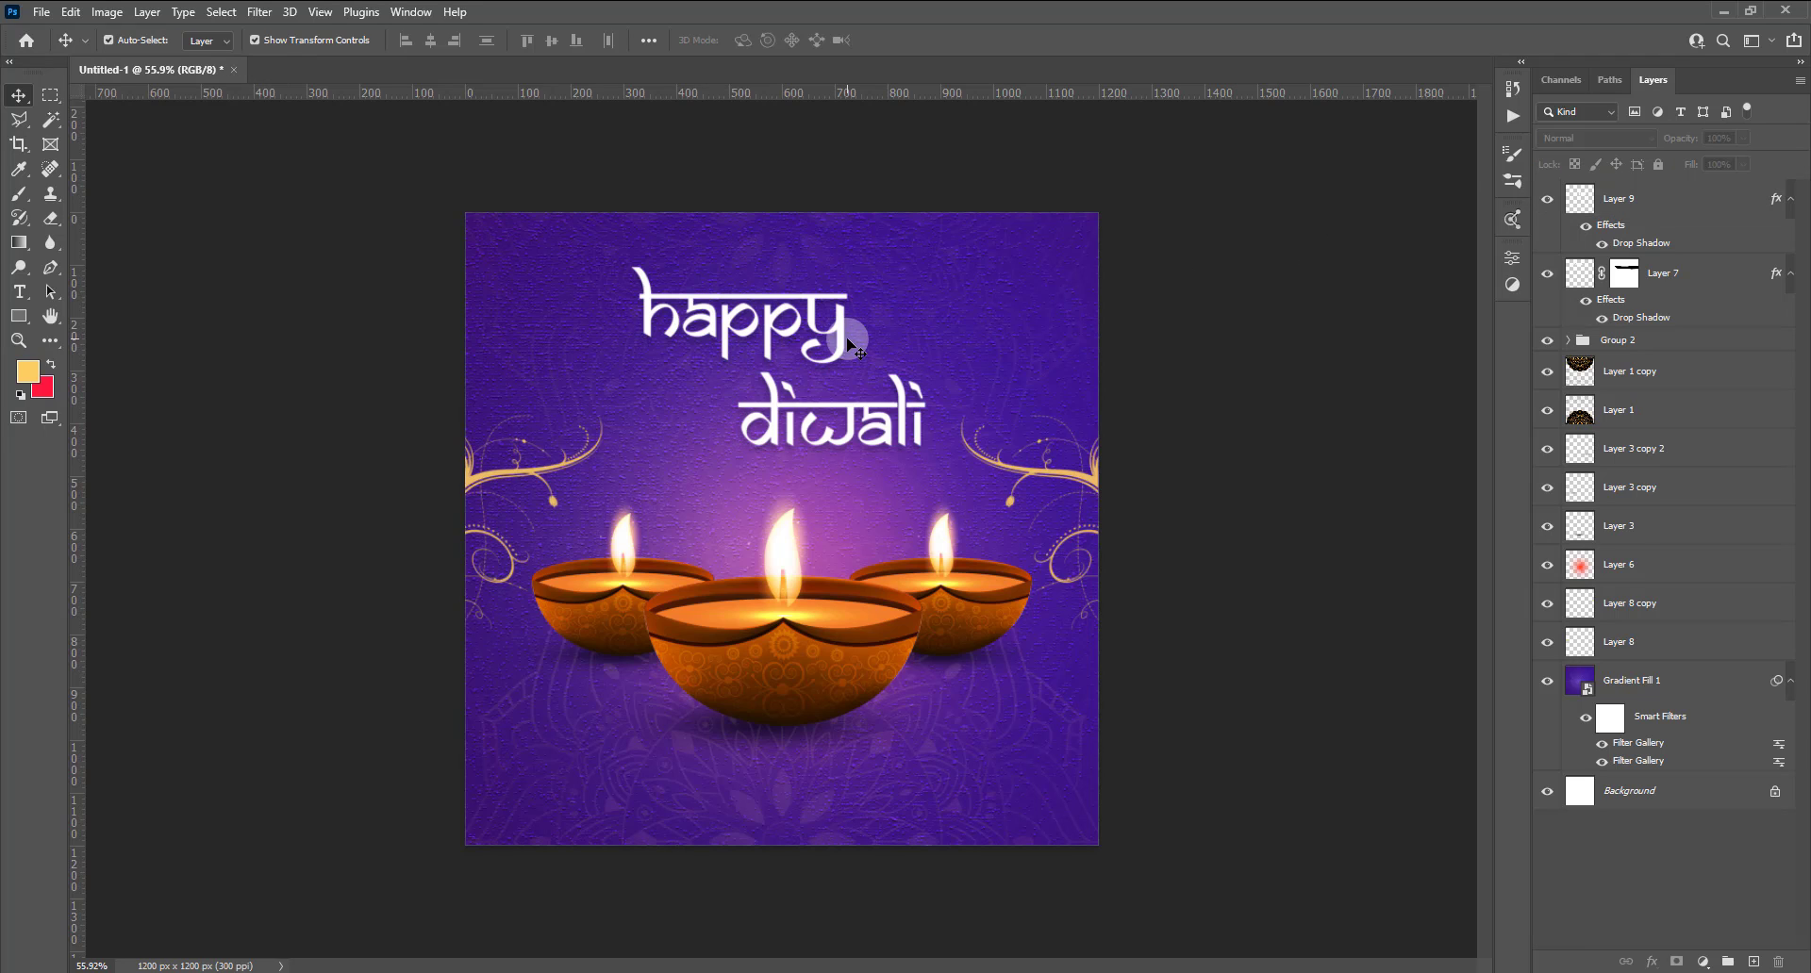
click(885, 443)
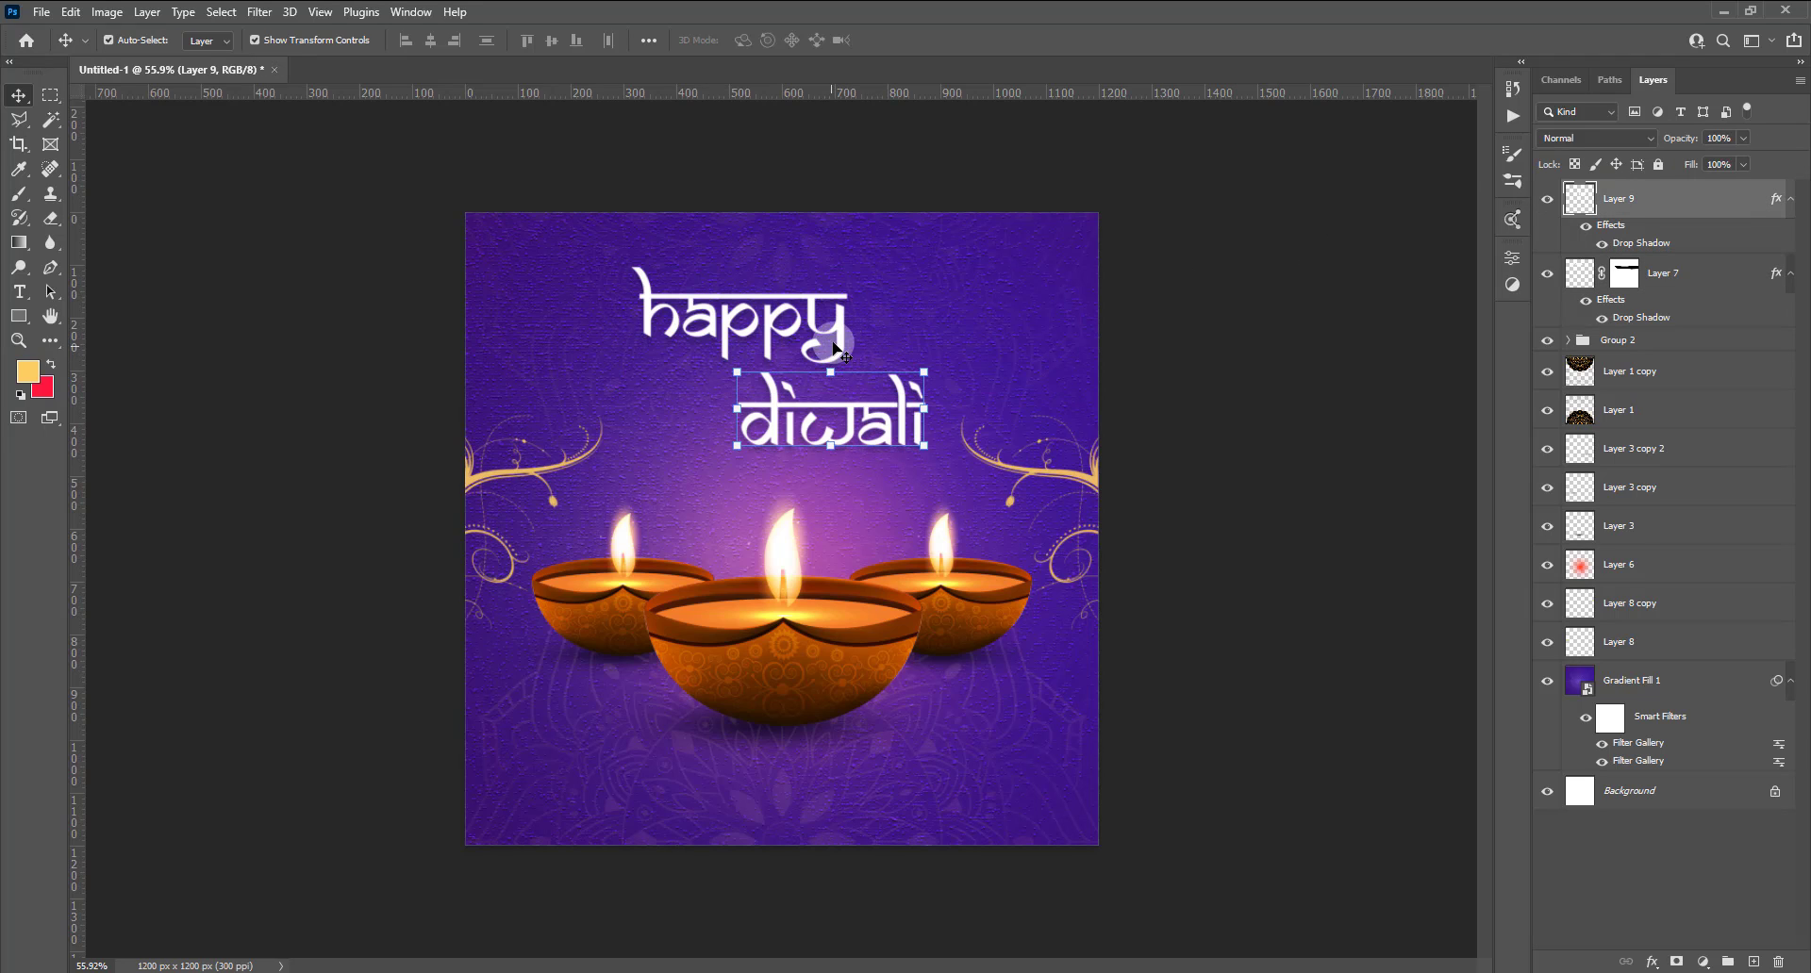
click(813, 316)
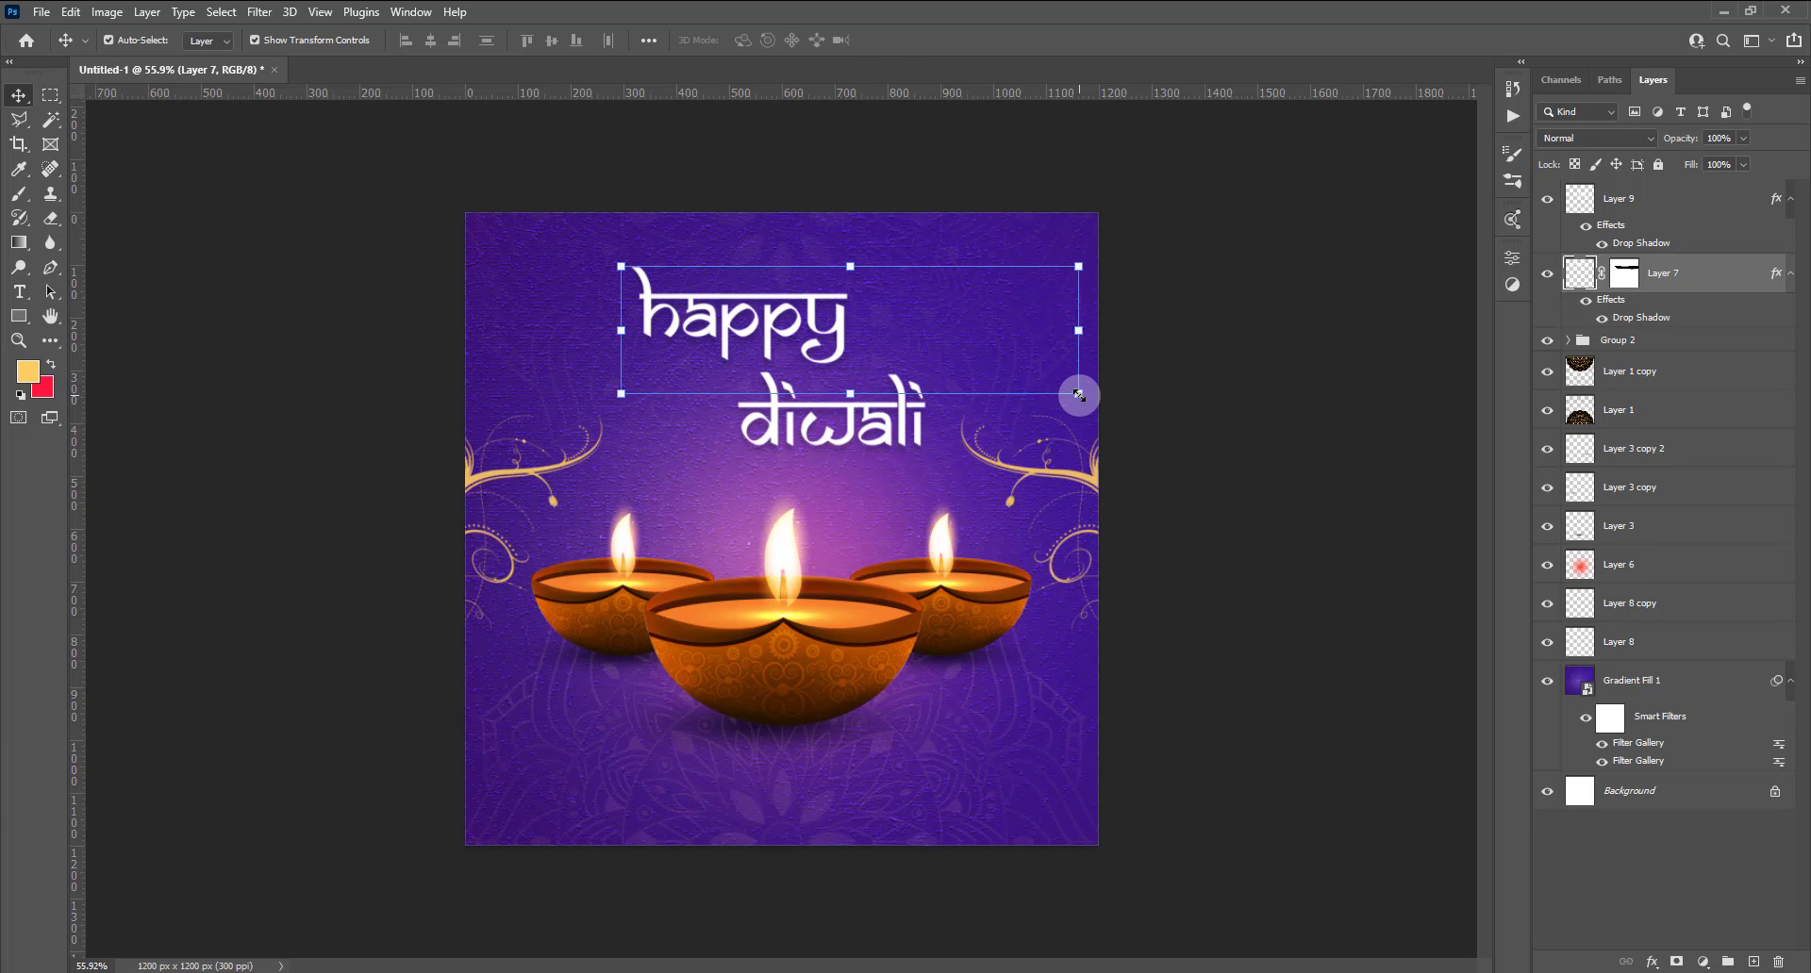
drag(1079, 395, 986, 368)
drag(773, 322, 790, 345)
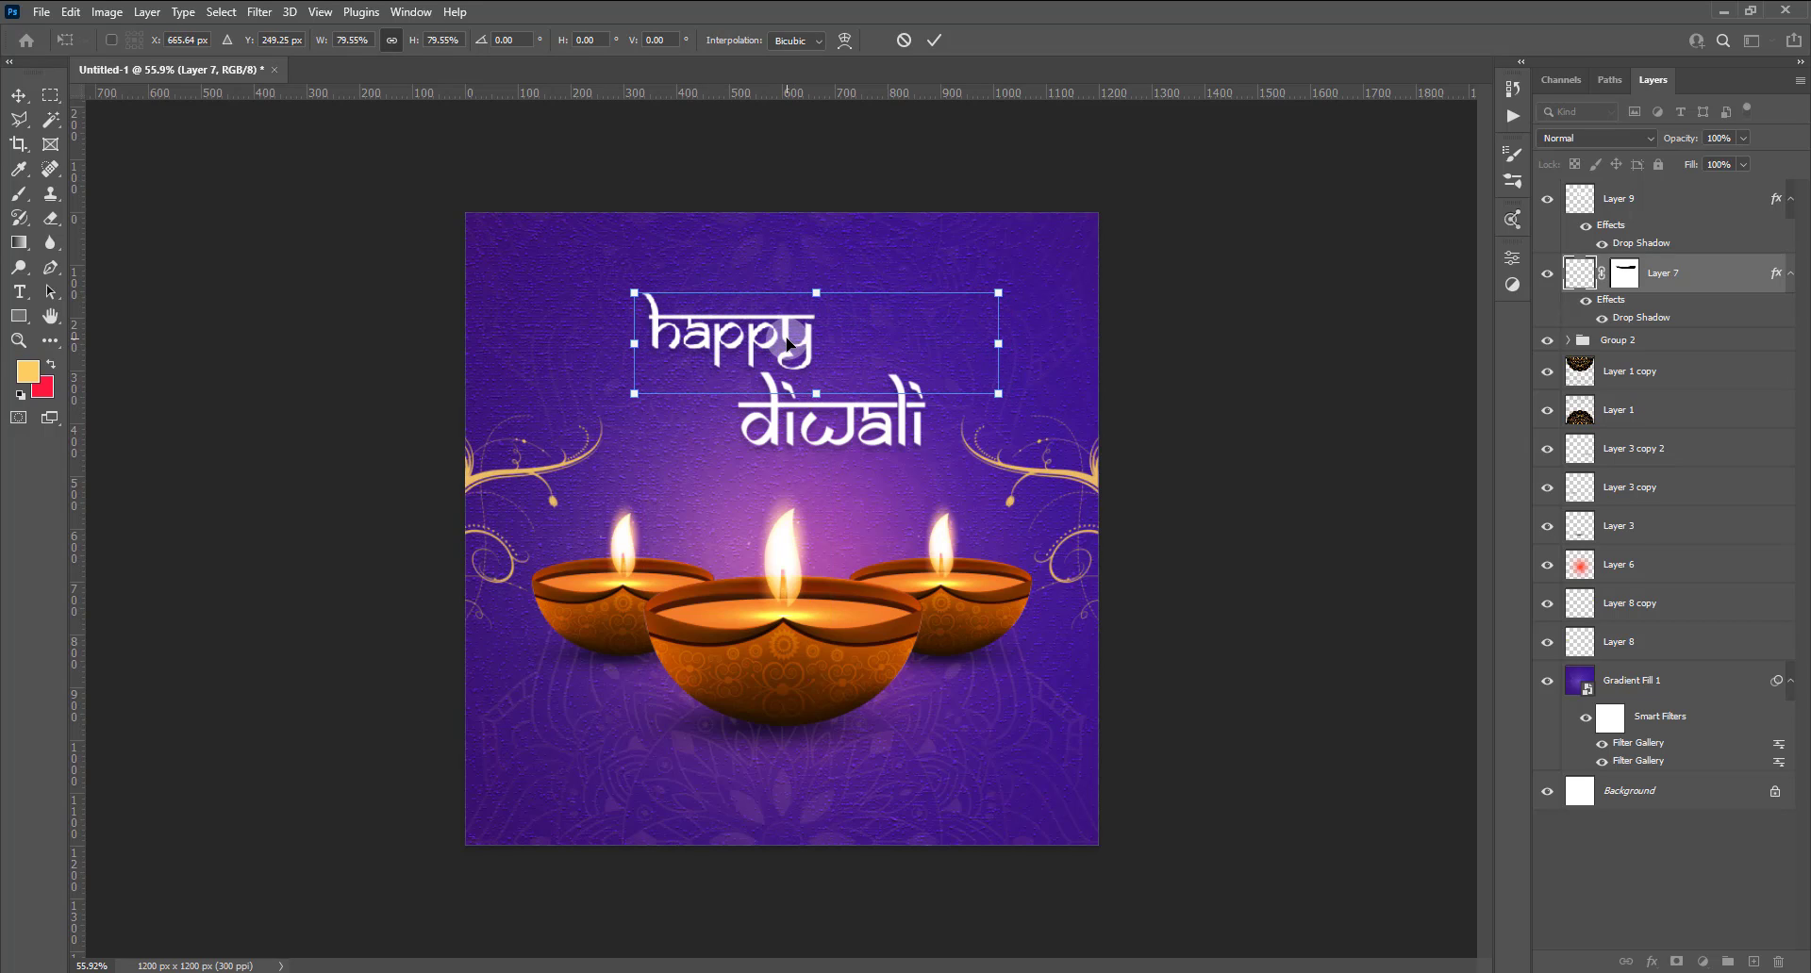
click(934, 41)
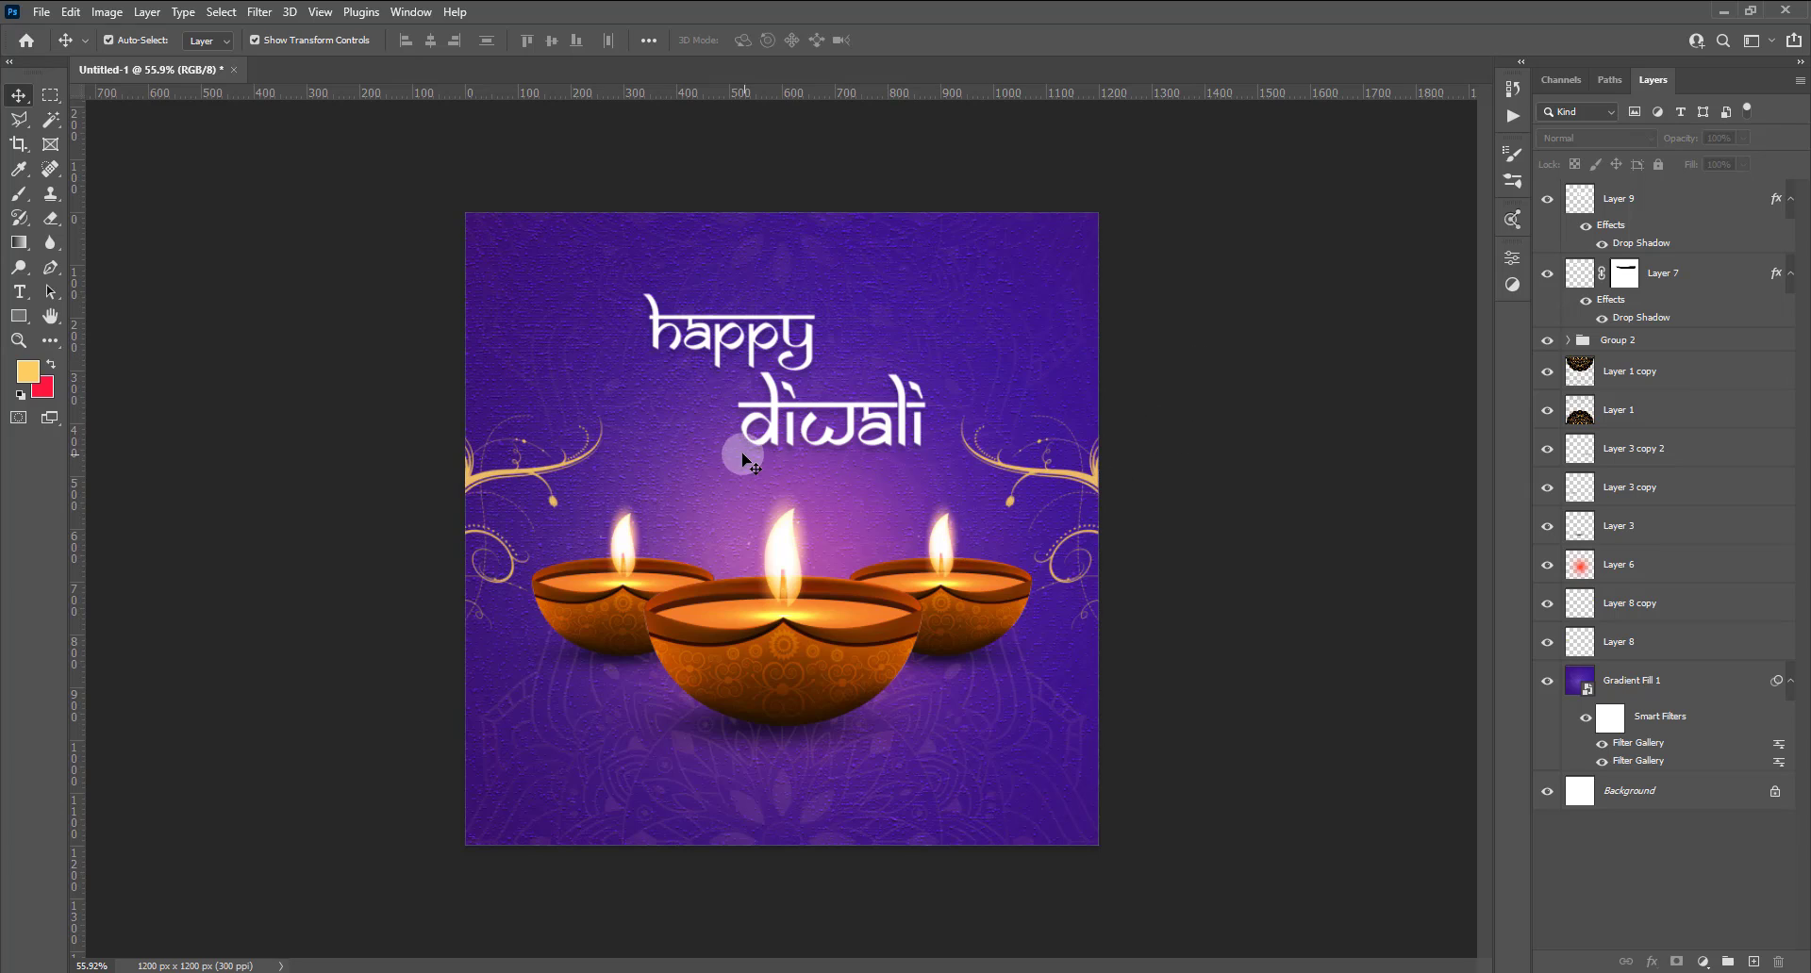
Nudge the happy and diwali layers up together with Shift+Up twice.
scroll(739, 456, down, 3)
scroll(971, 474, up, 2)
scroll(971, 475, up, 1)
click(1664, 271)
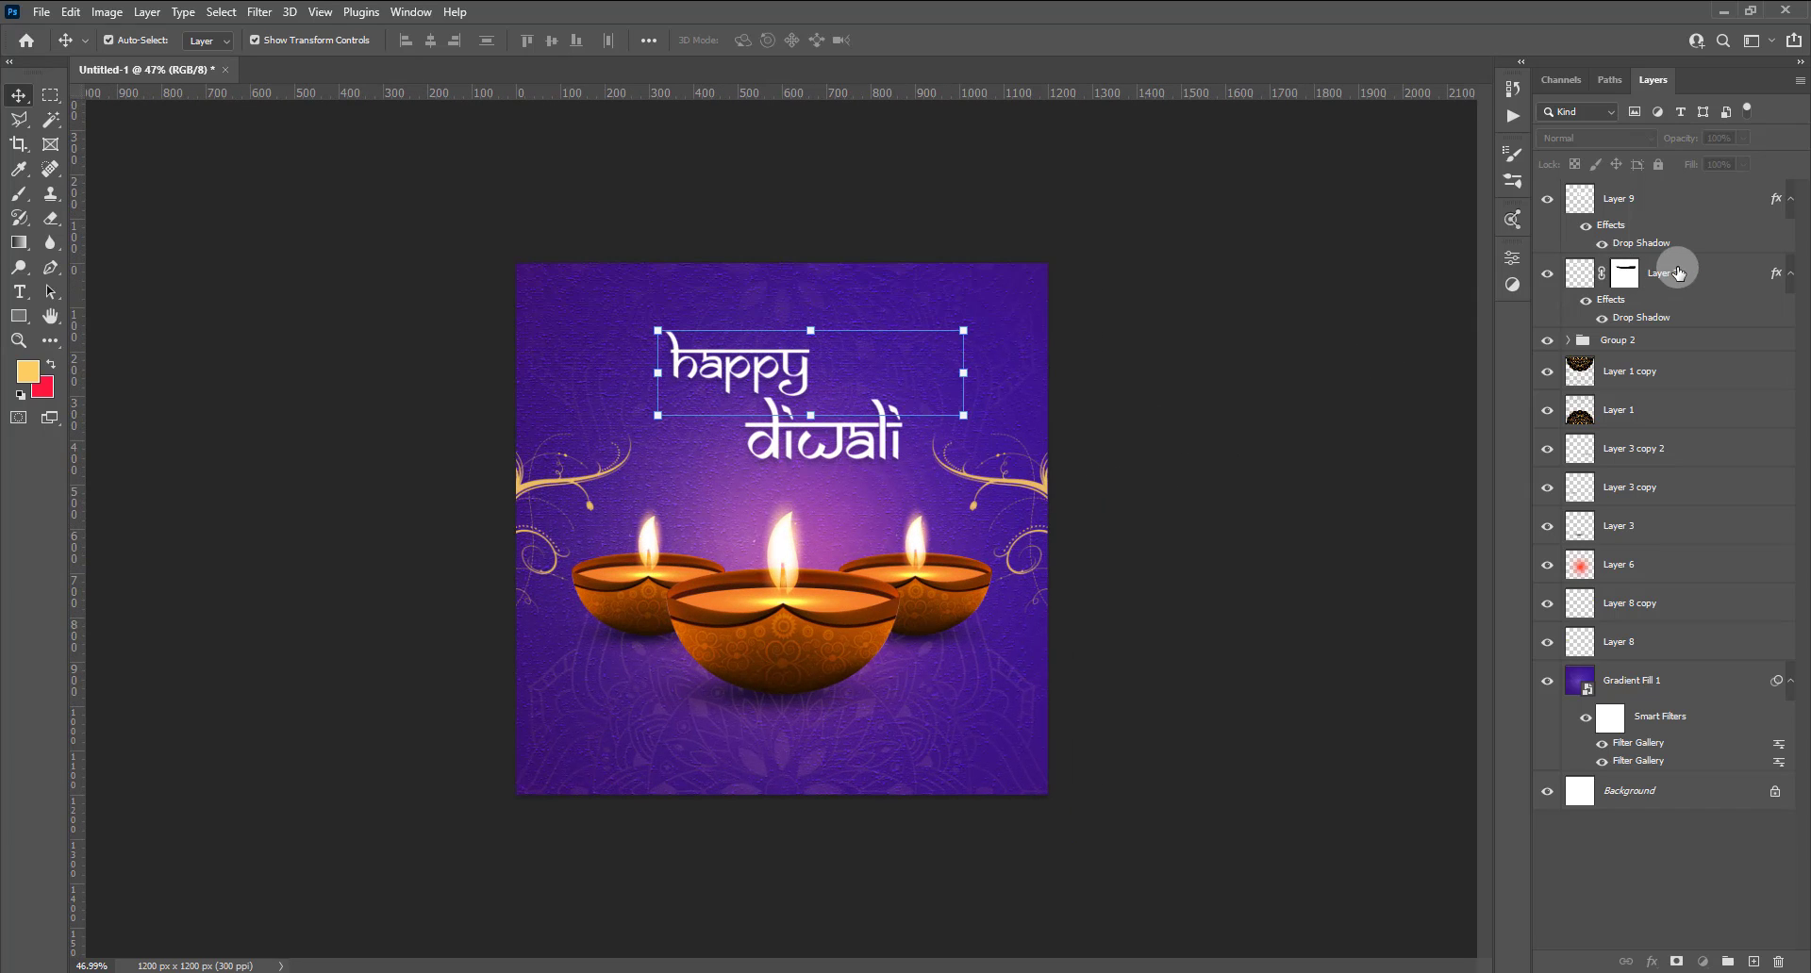
shift+click(1658, 210)
key(shift+Up)
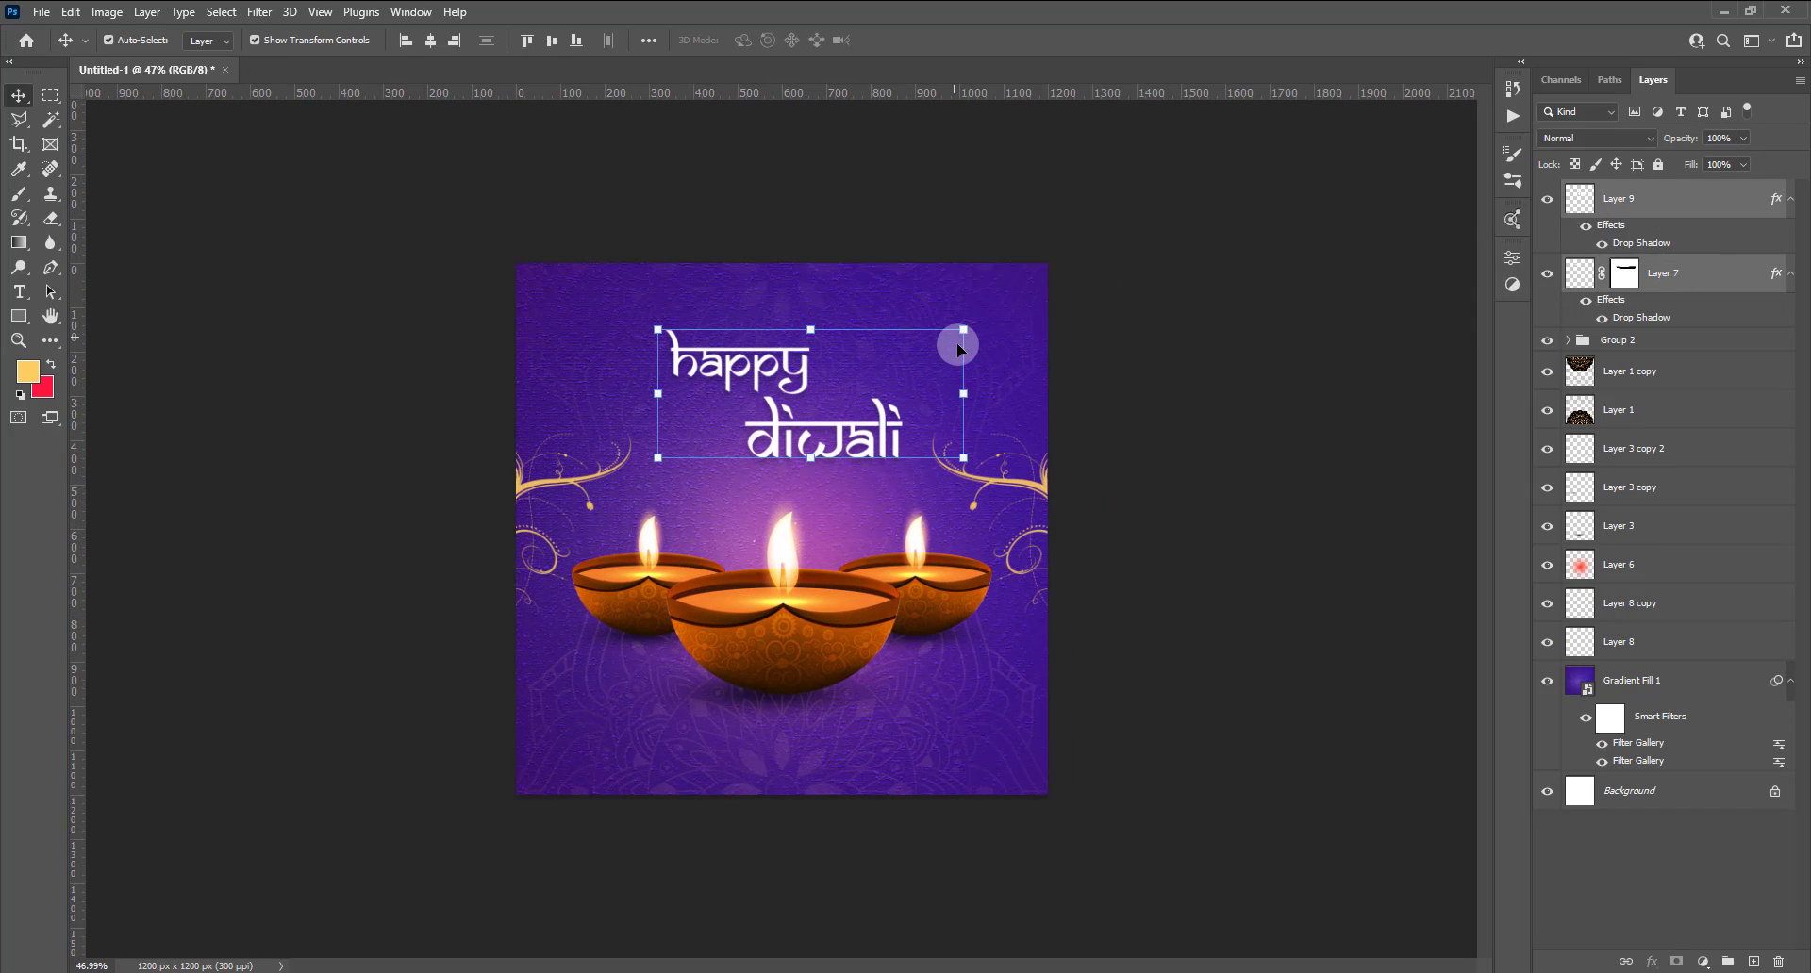
key(shift+Up)
key(shift+Up)
key(shift+Up)
key(shift+Up)
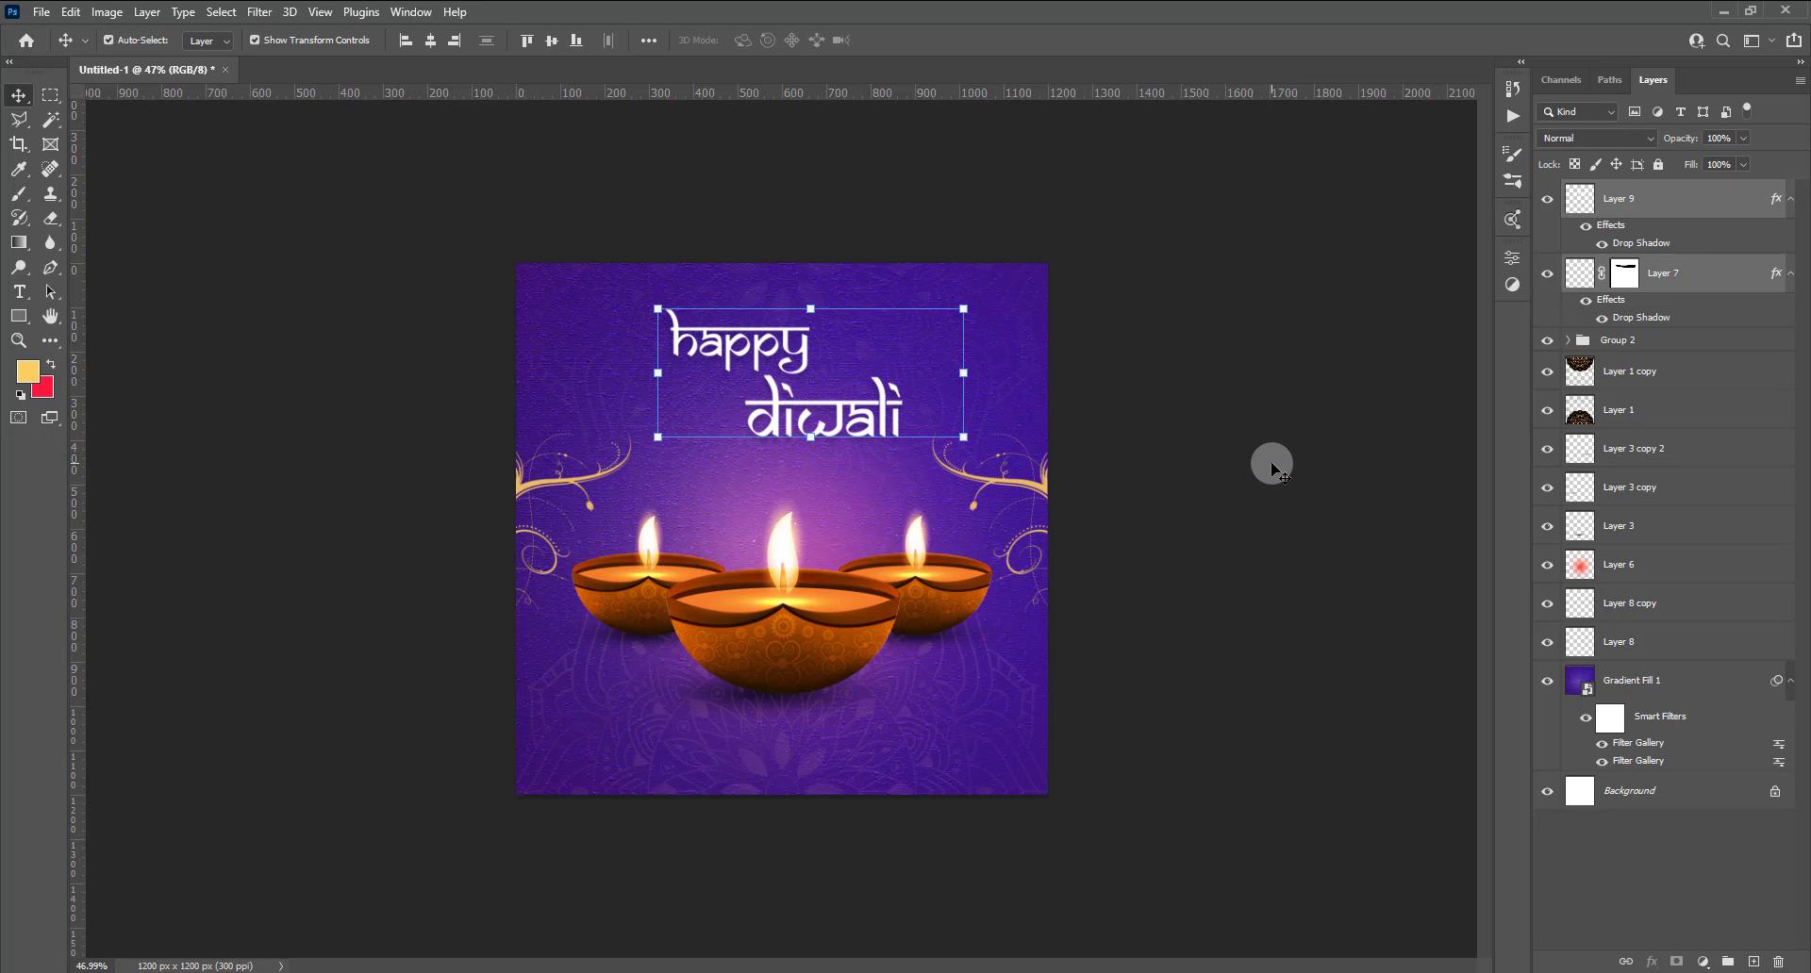
click(1207, 434)
scroll(1047, 811, up, 1)
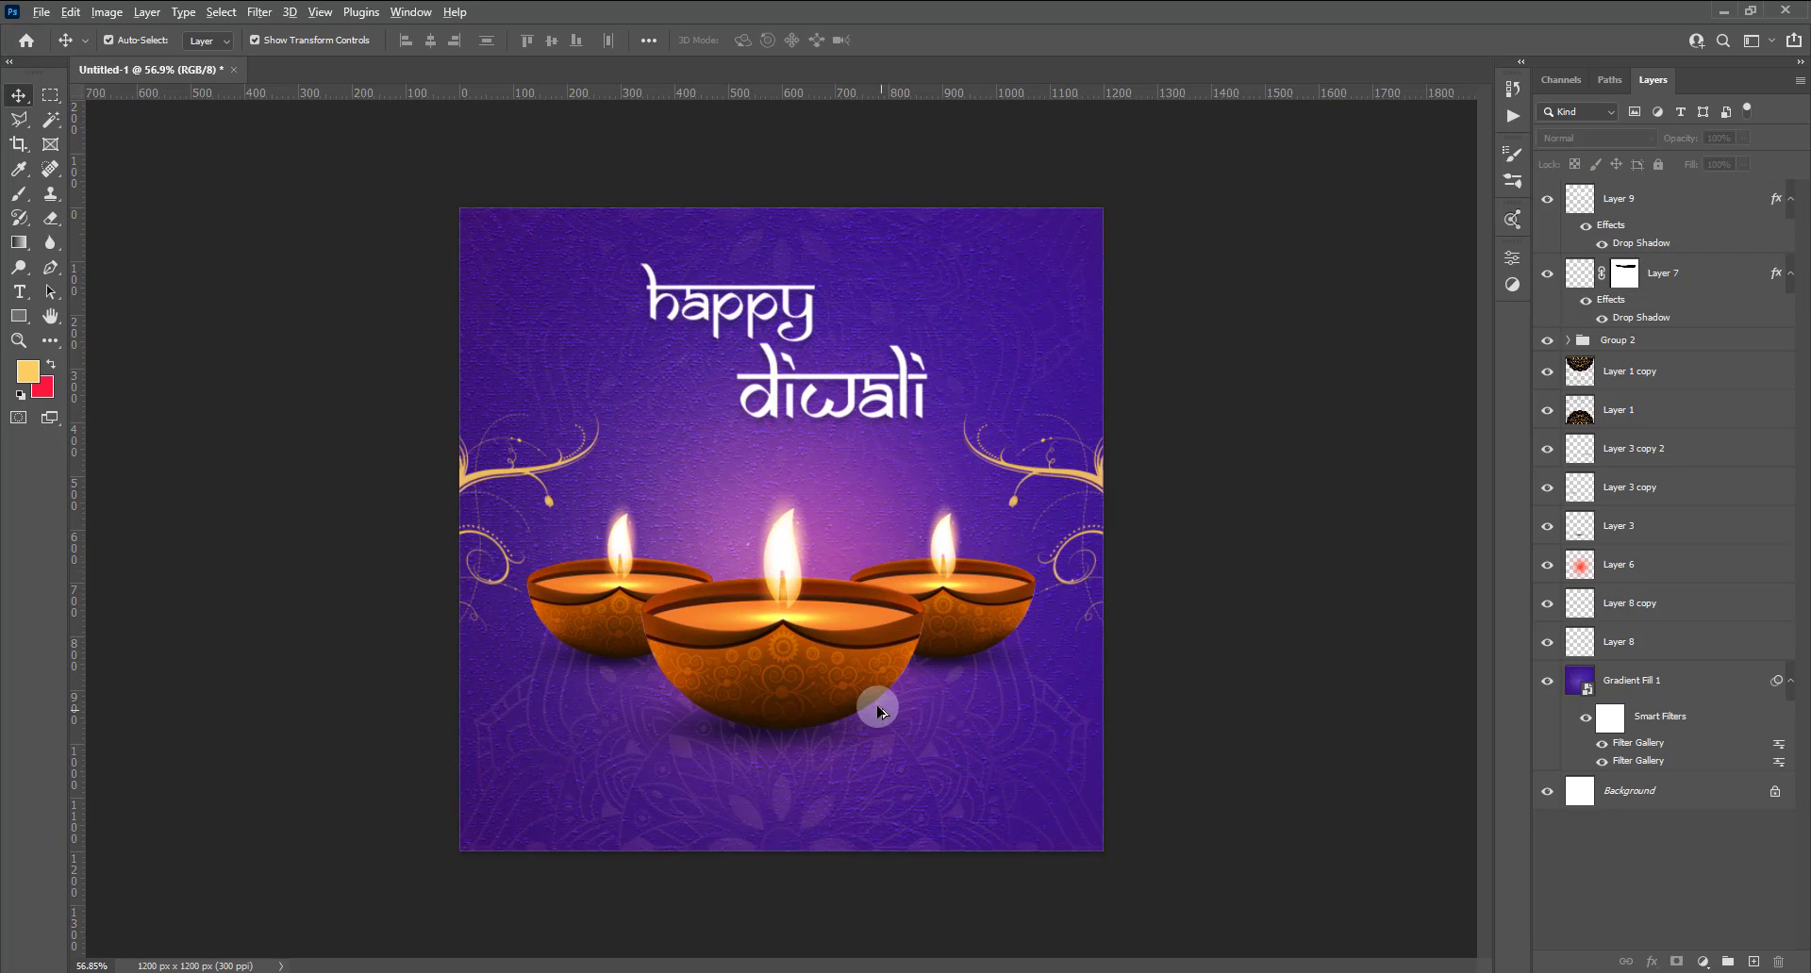
scroll(881, 712, down, 1)
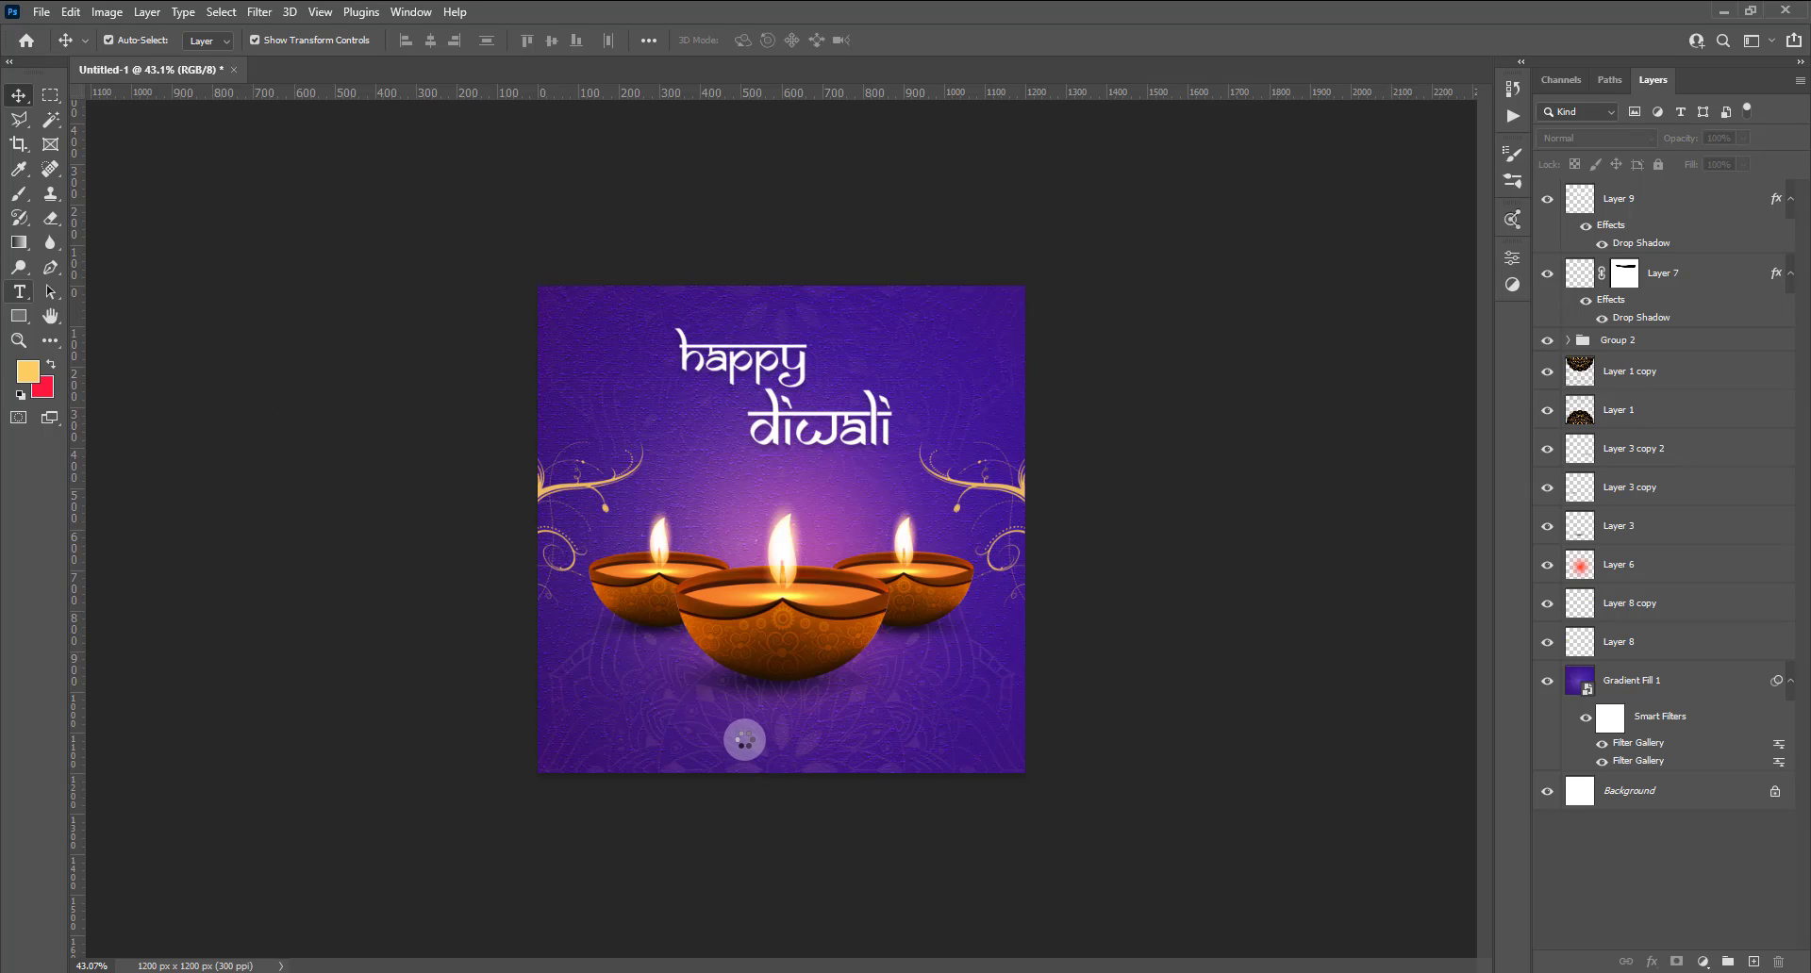
click(146, 296)
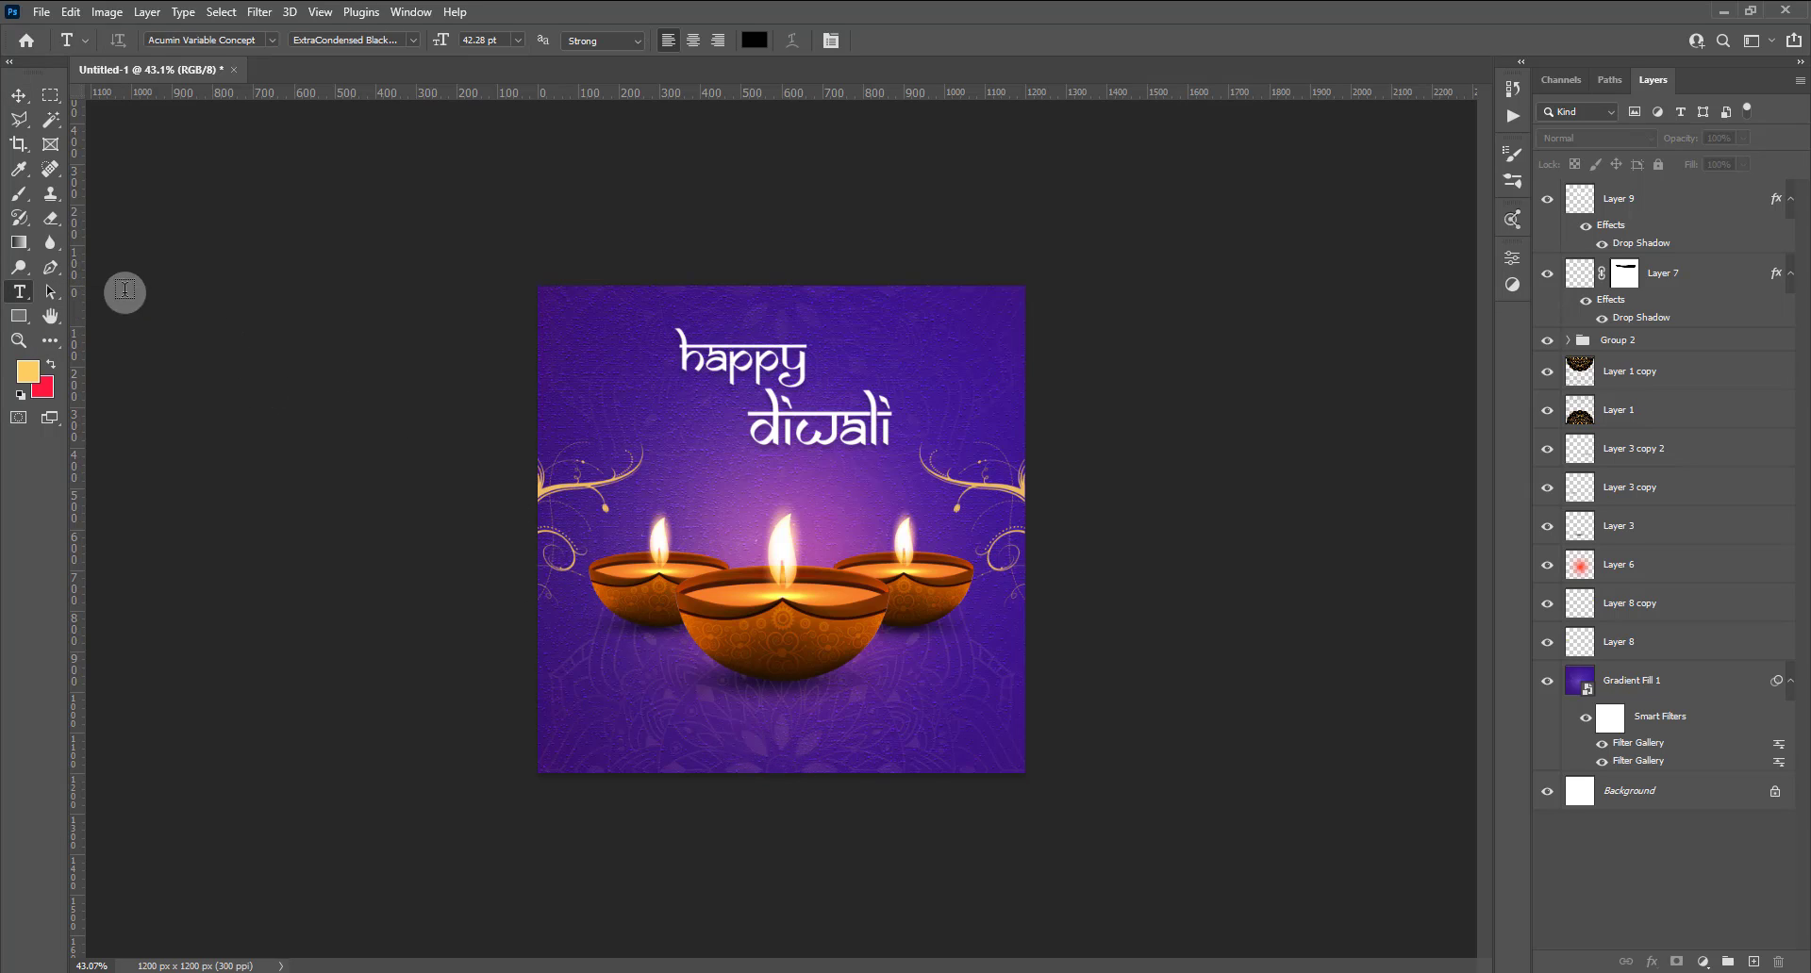
click(689, 762)
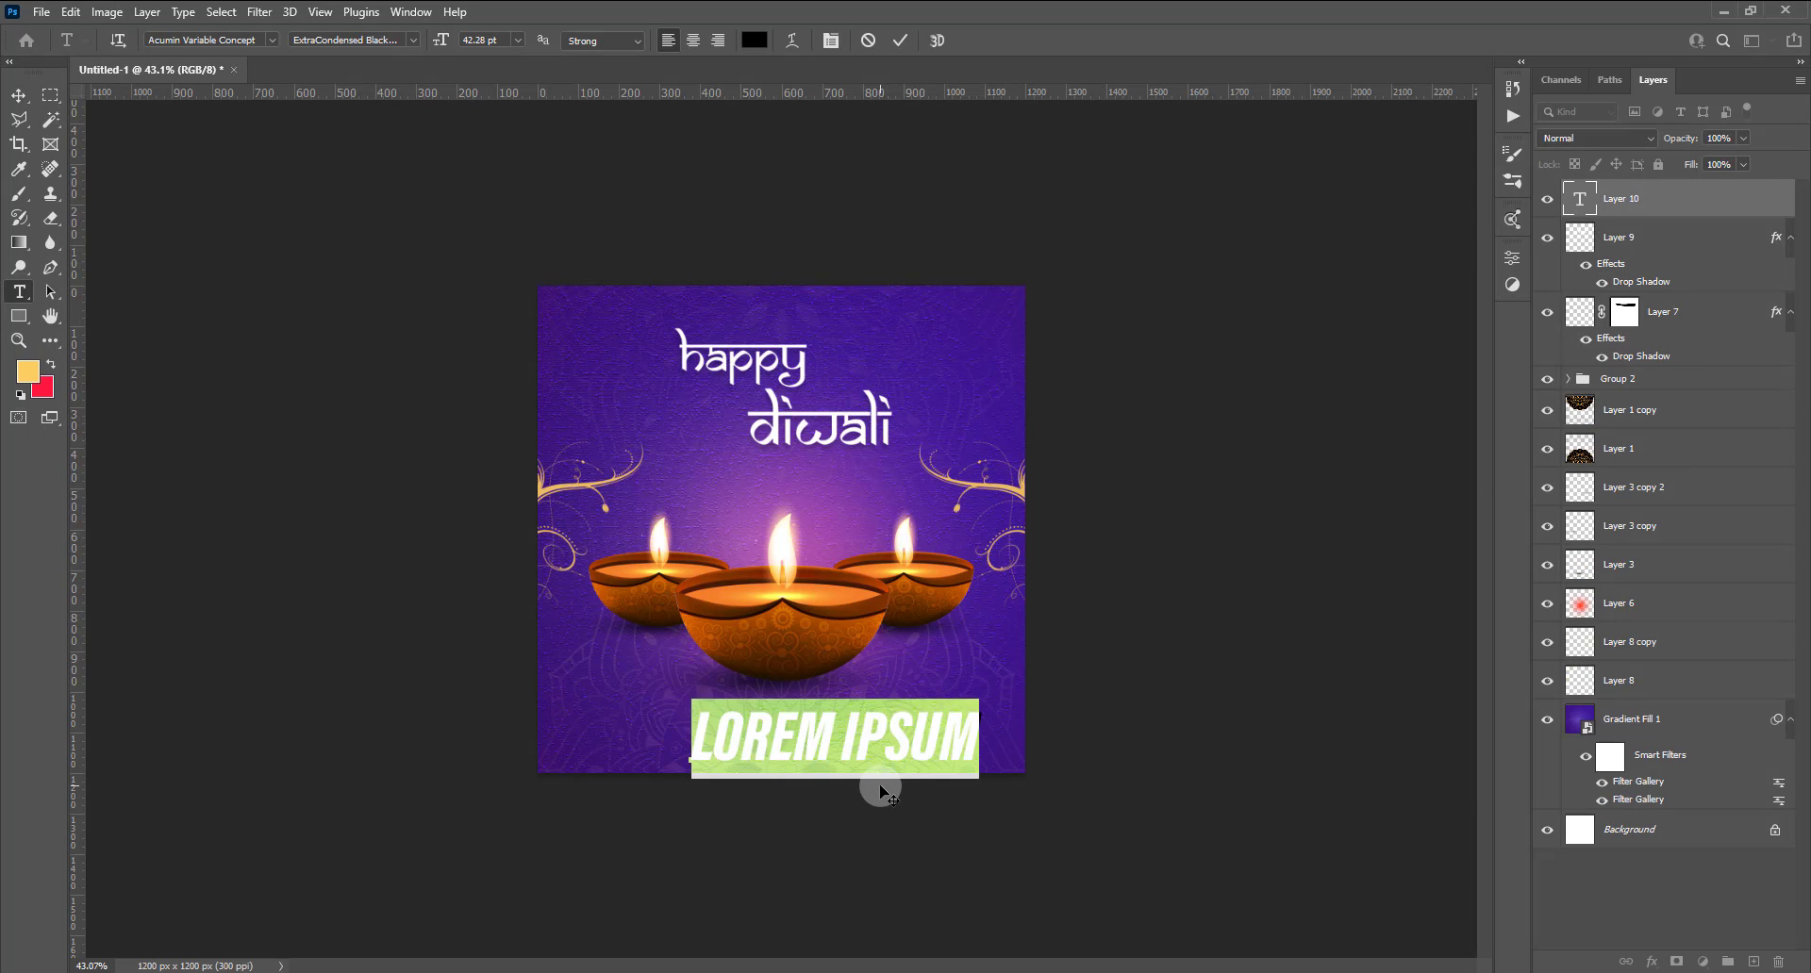
text(ww)
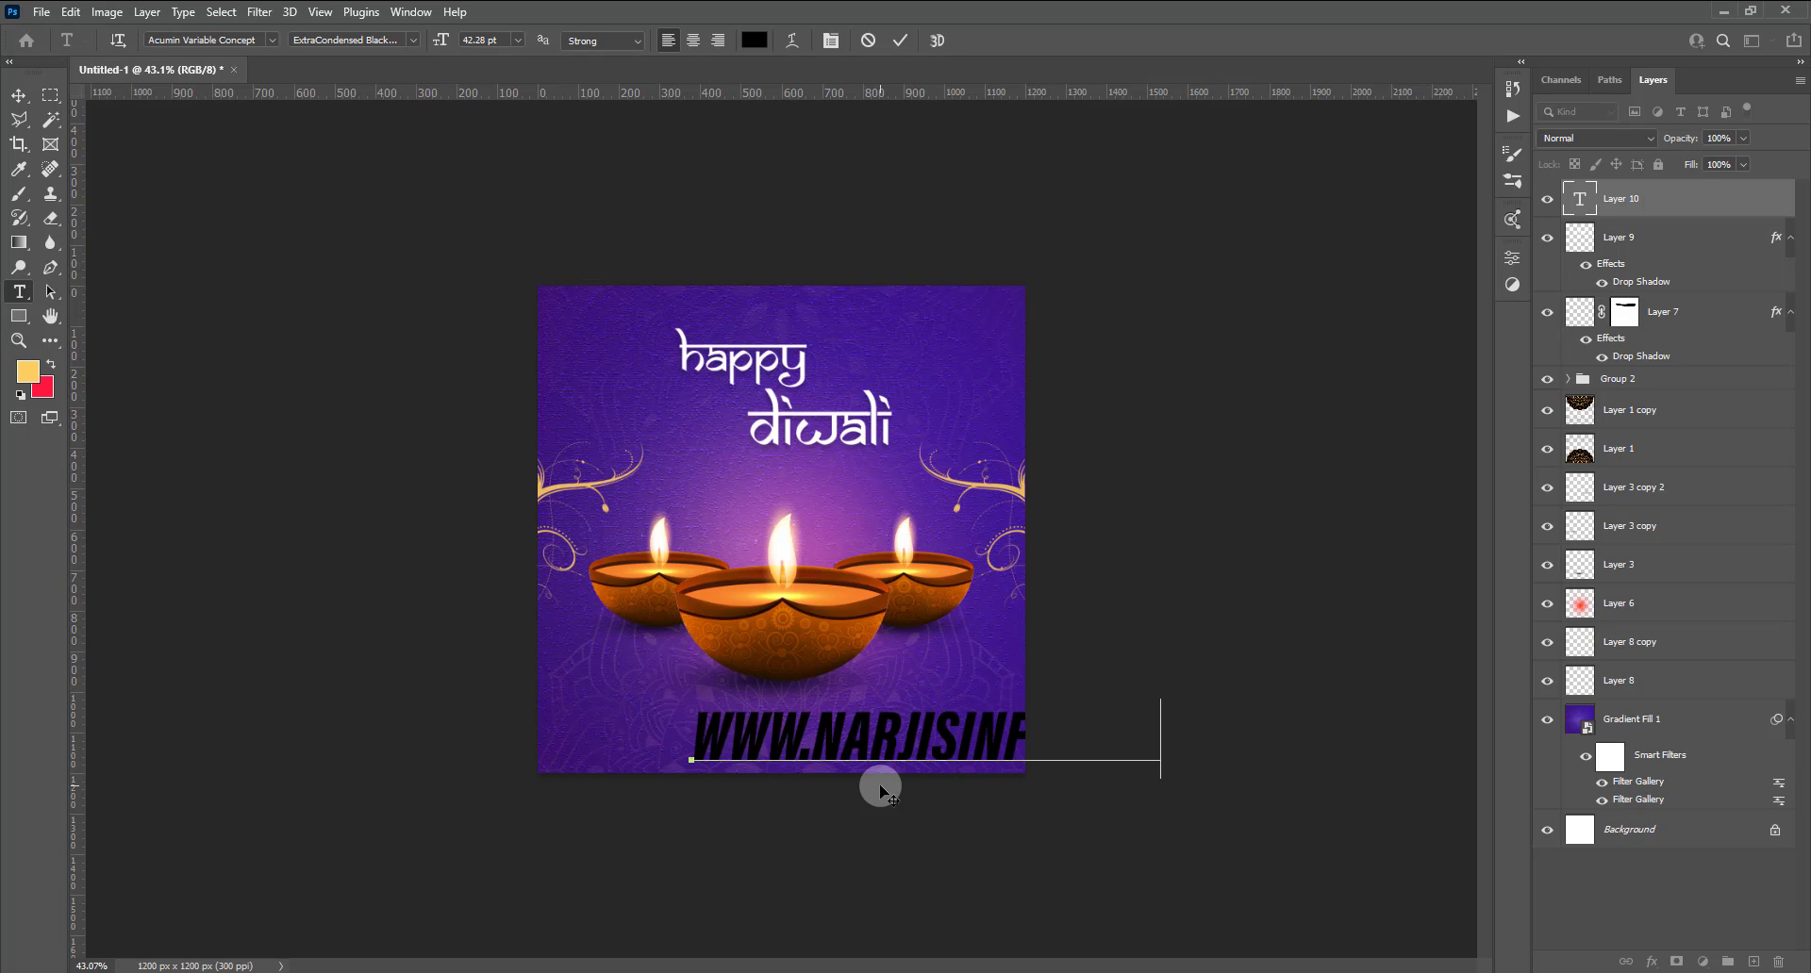
key(ctrl+a)
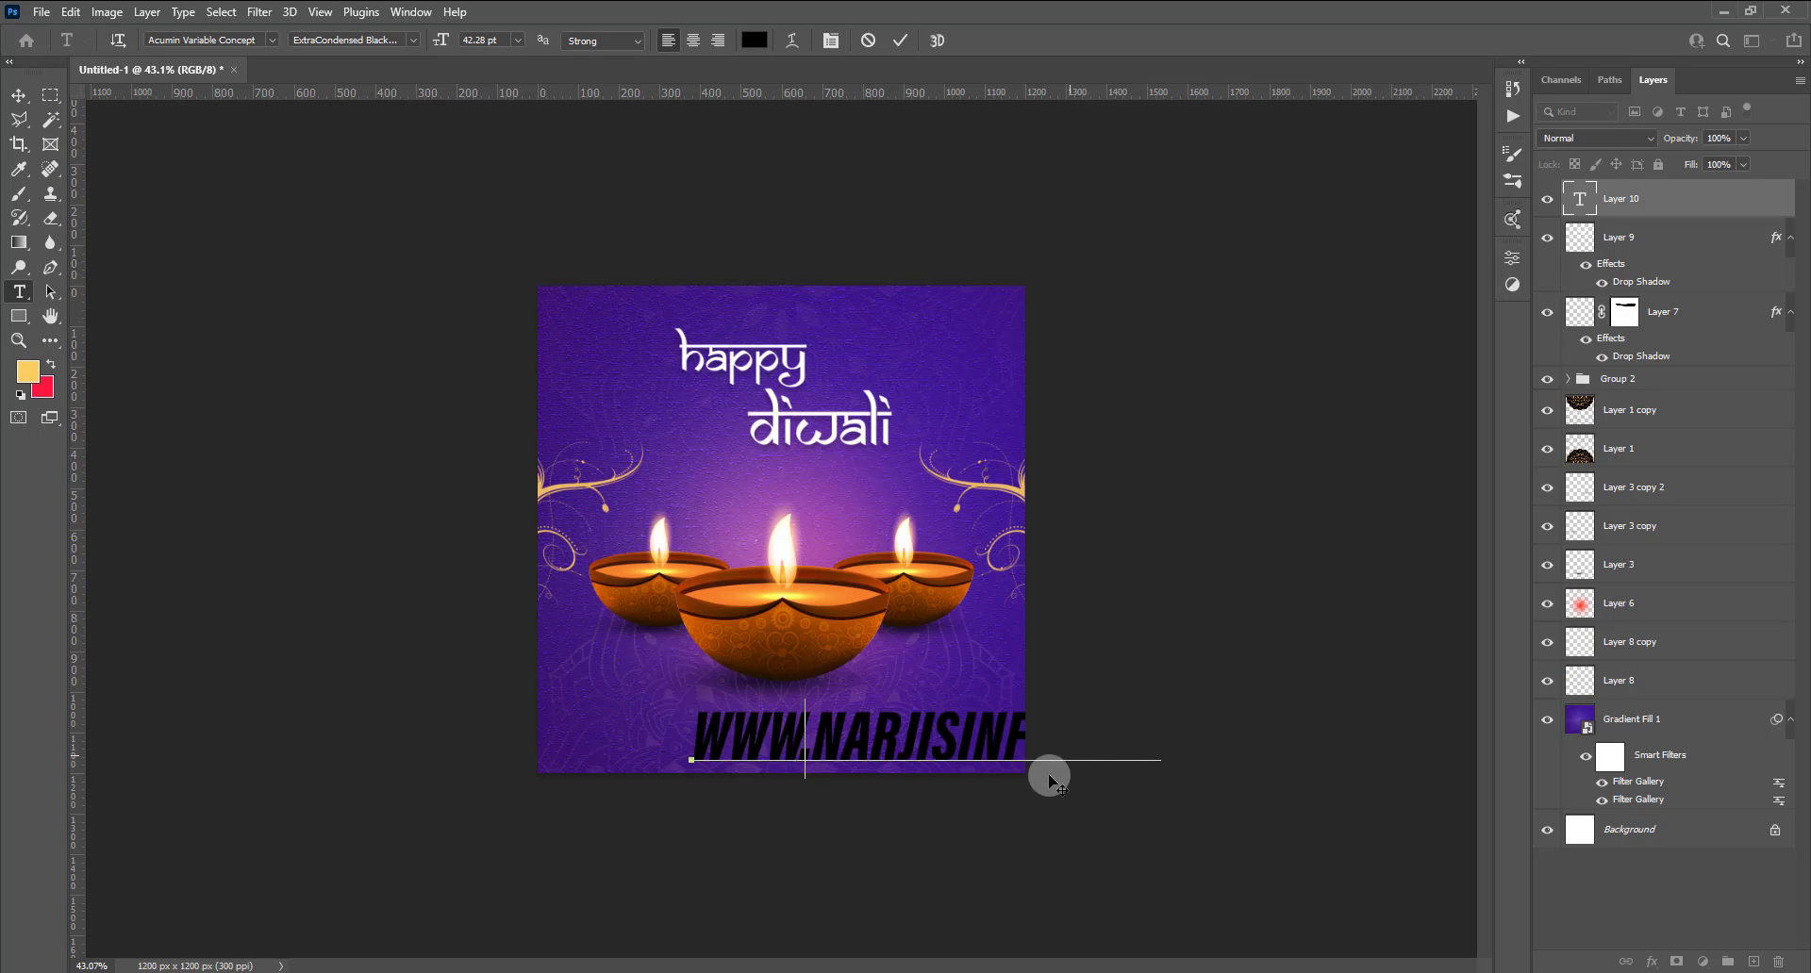
text(WWW.MOMENTO)
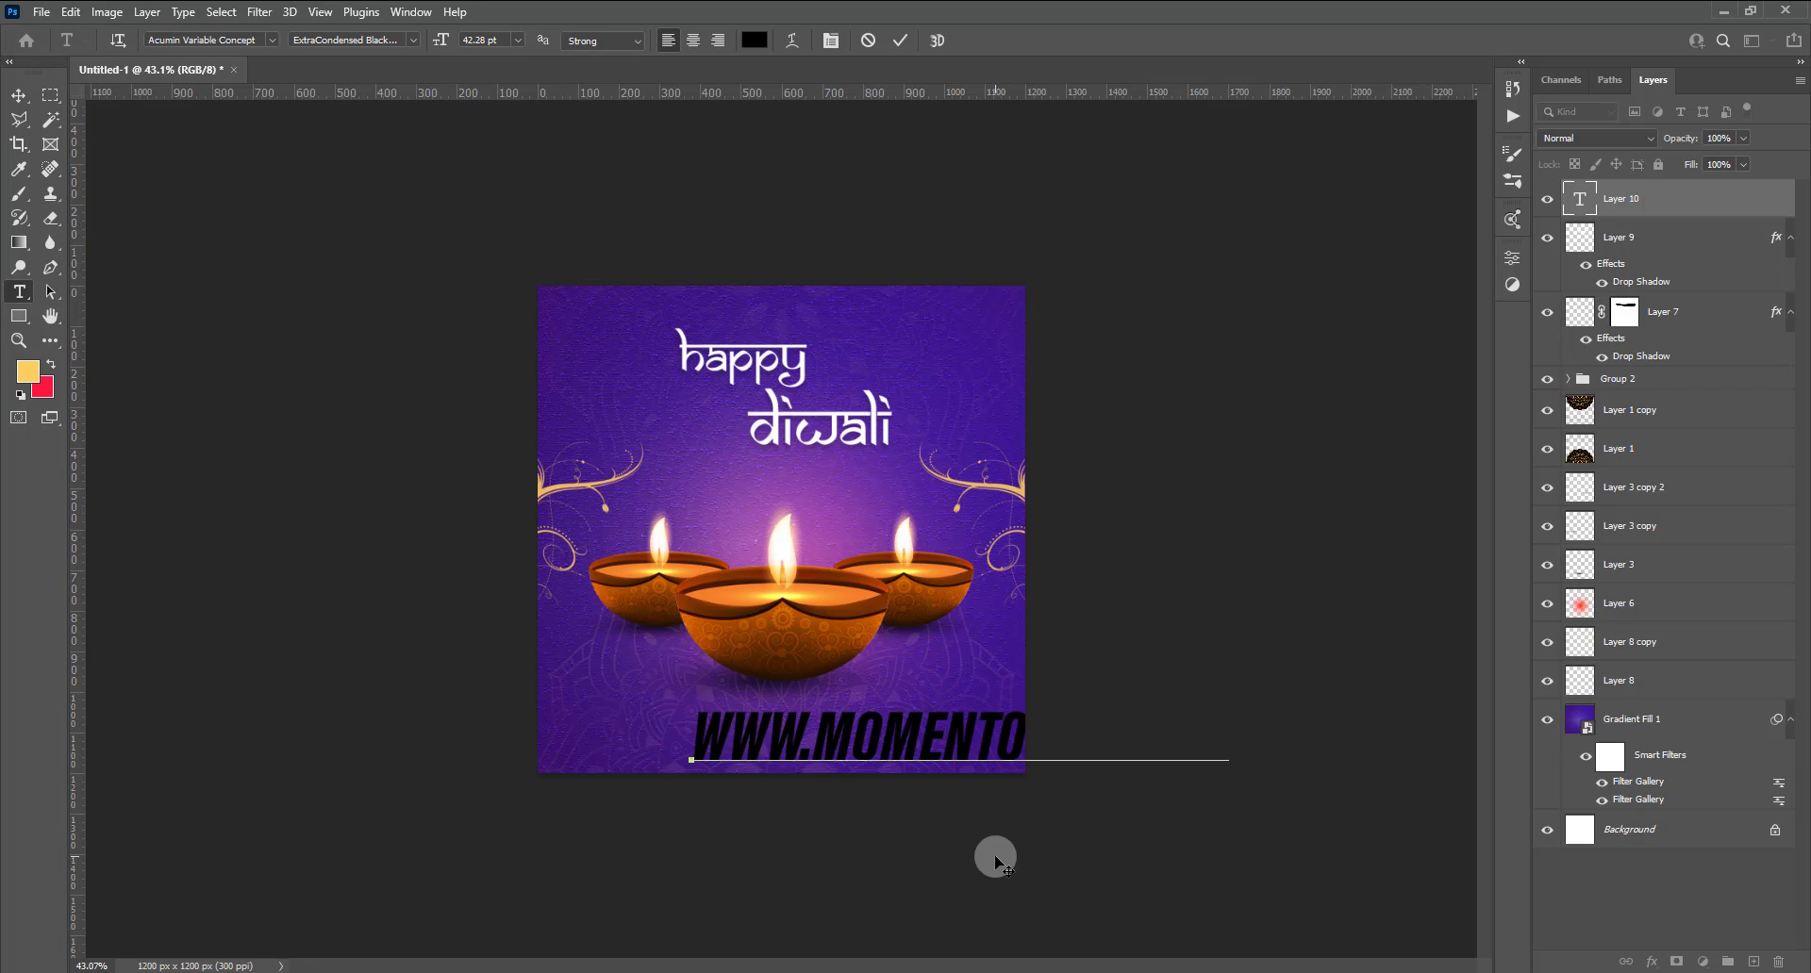
key(ctrl+a)
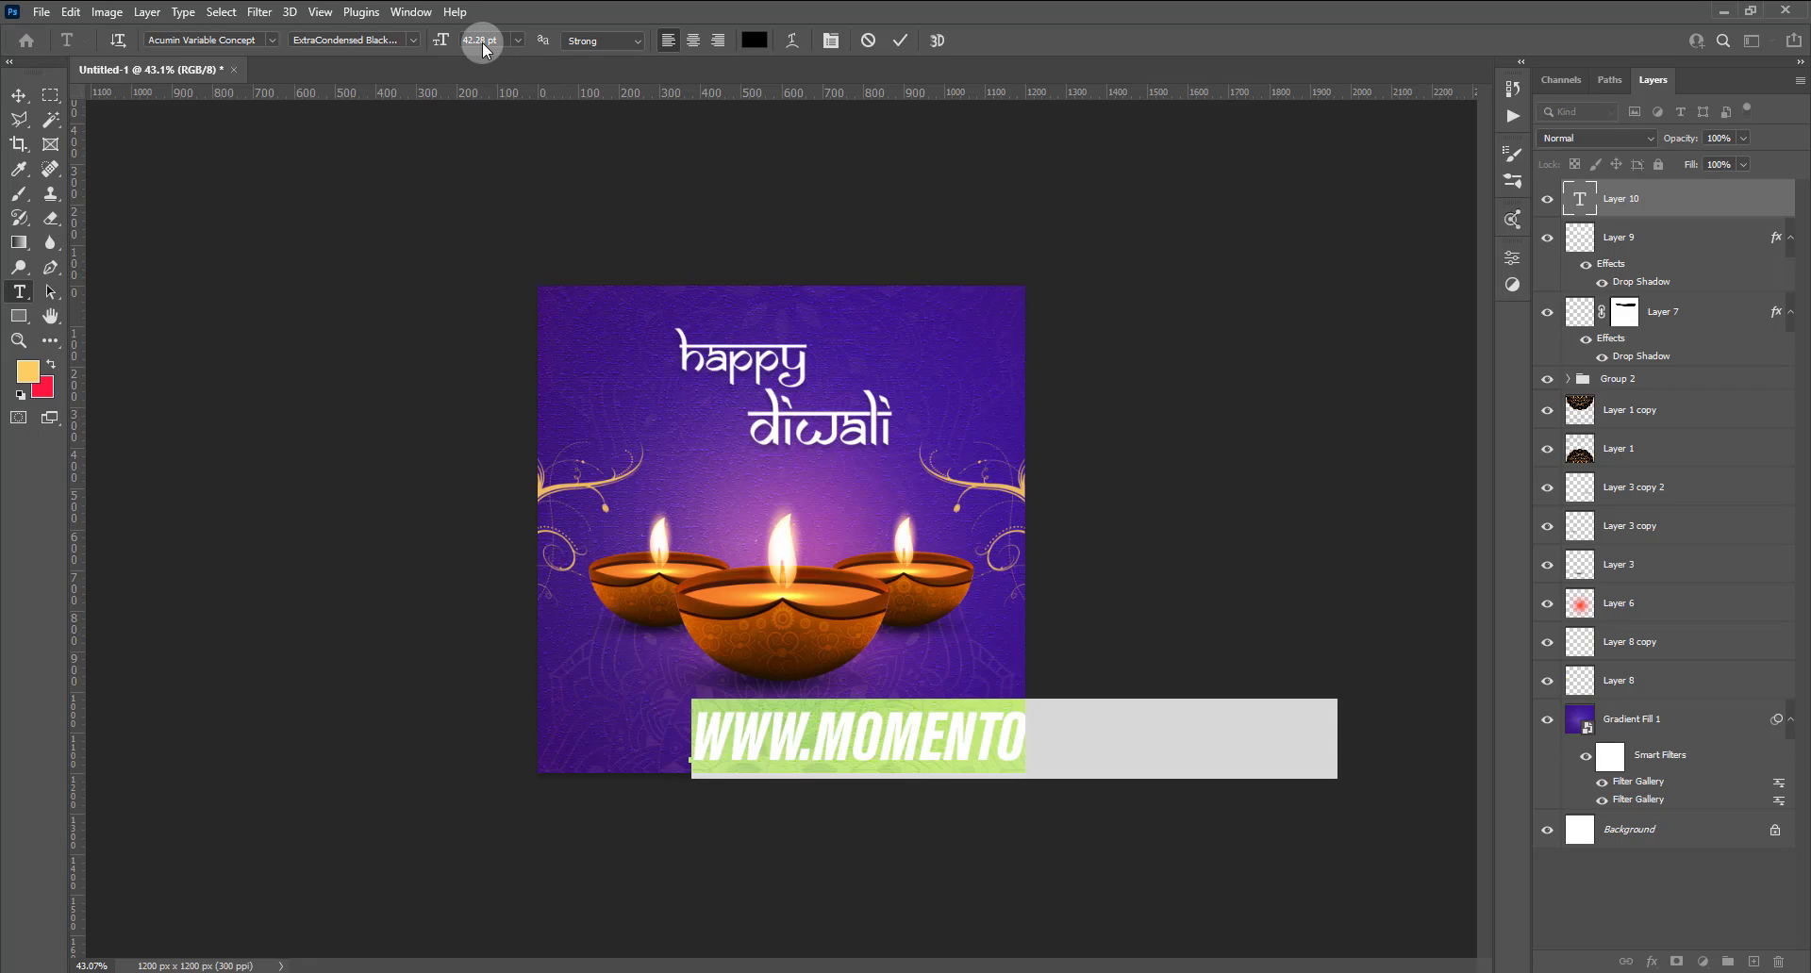
drag(436, 47, 405, 57)
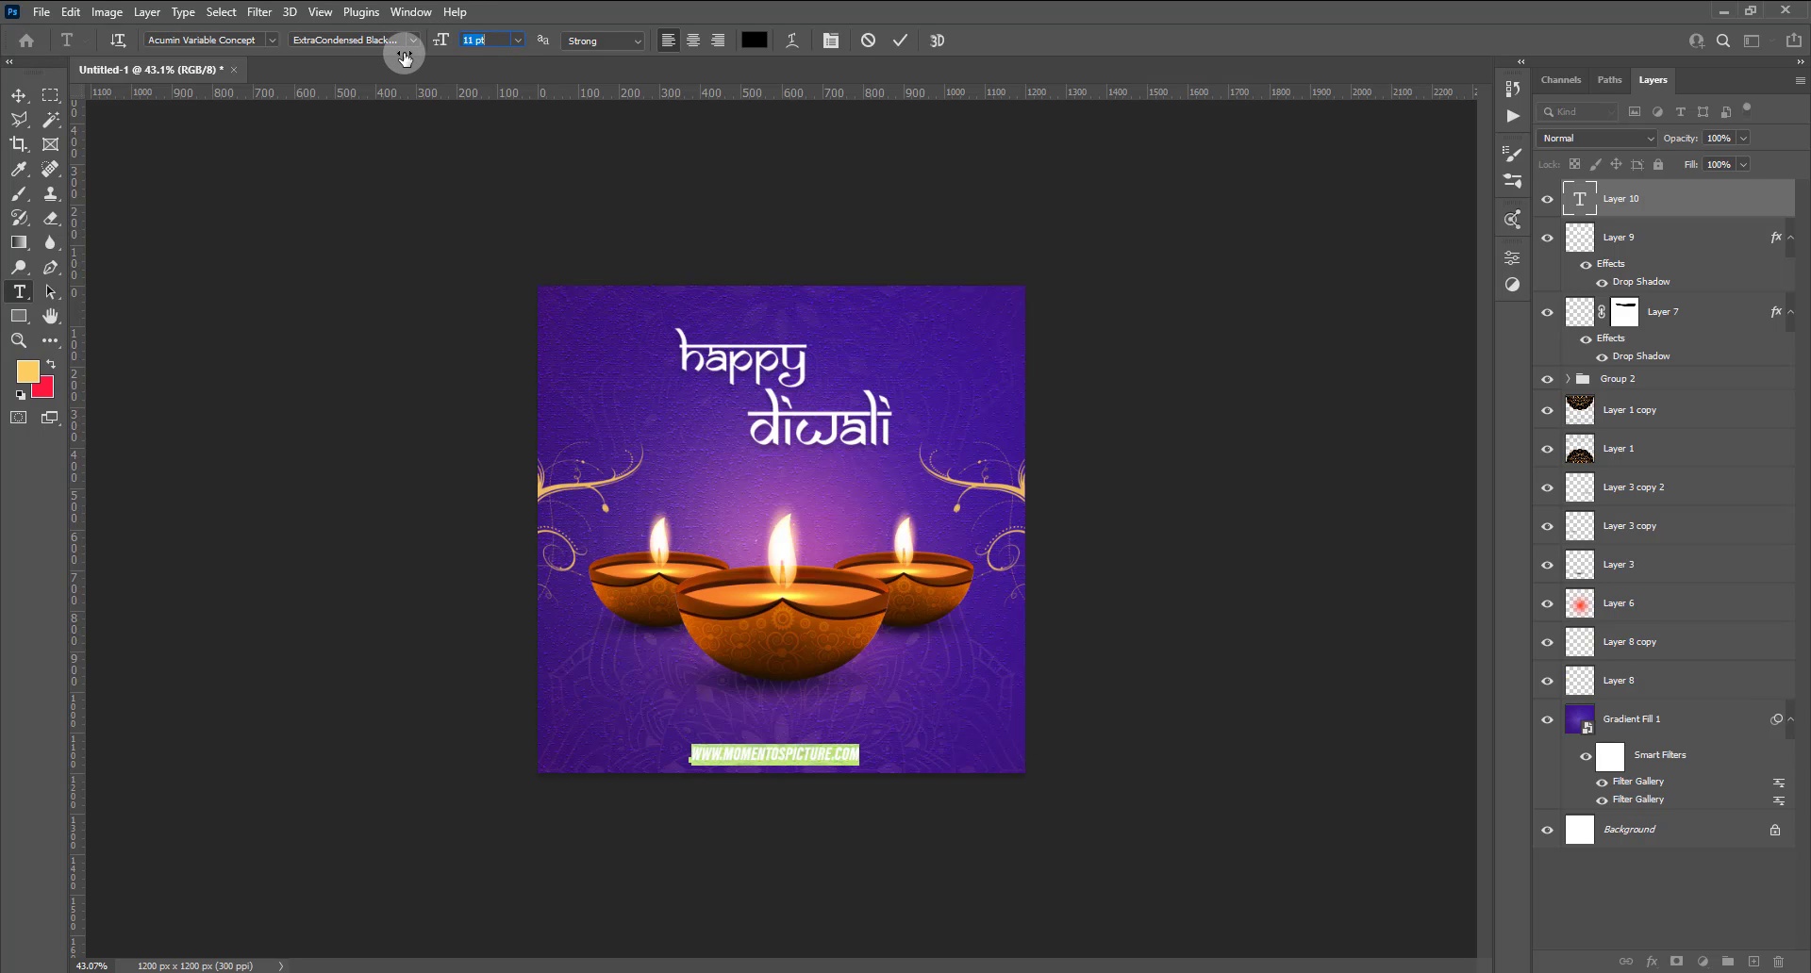
click(900, 39)
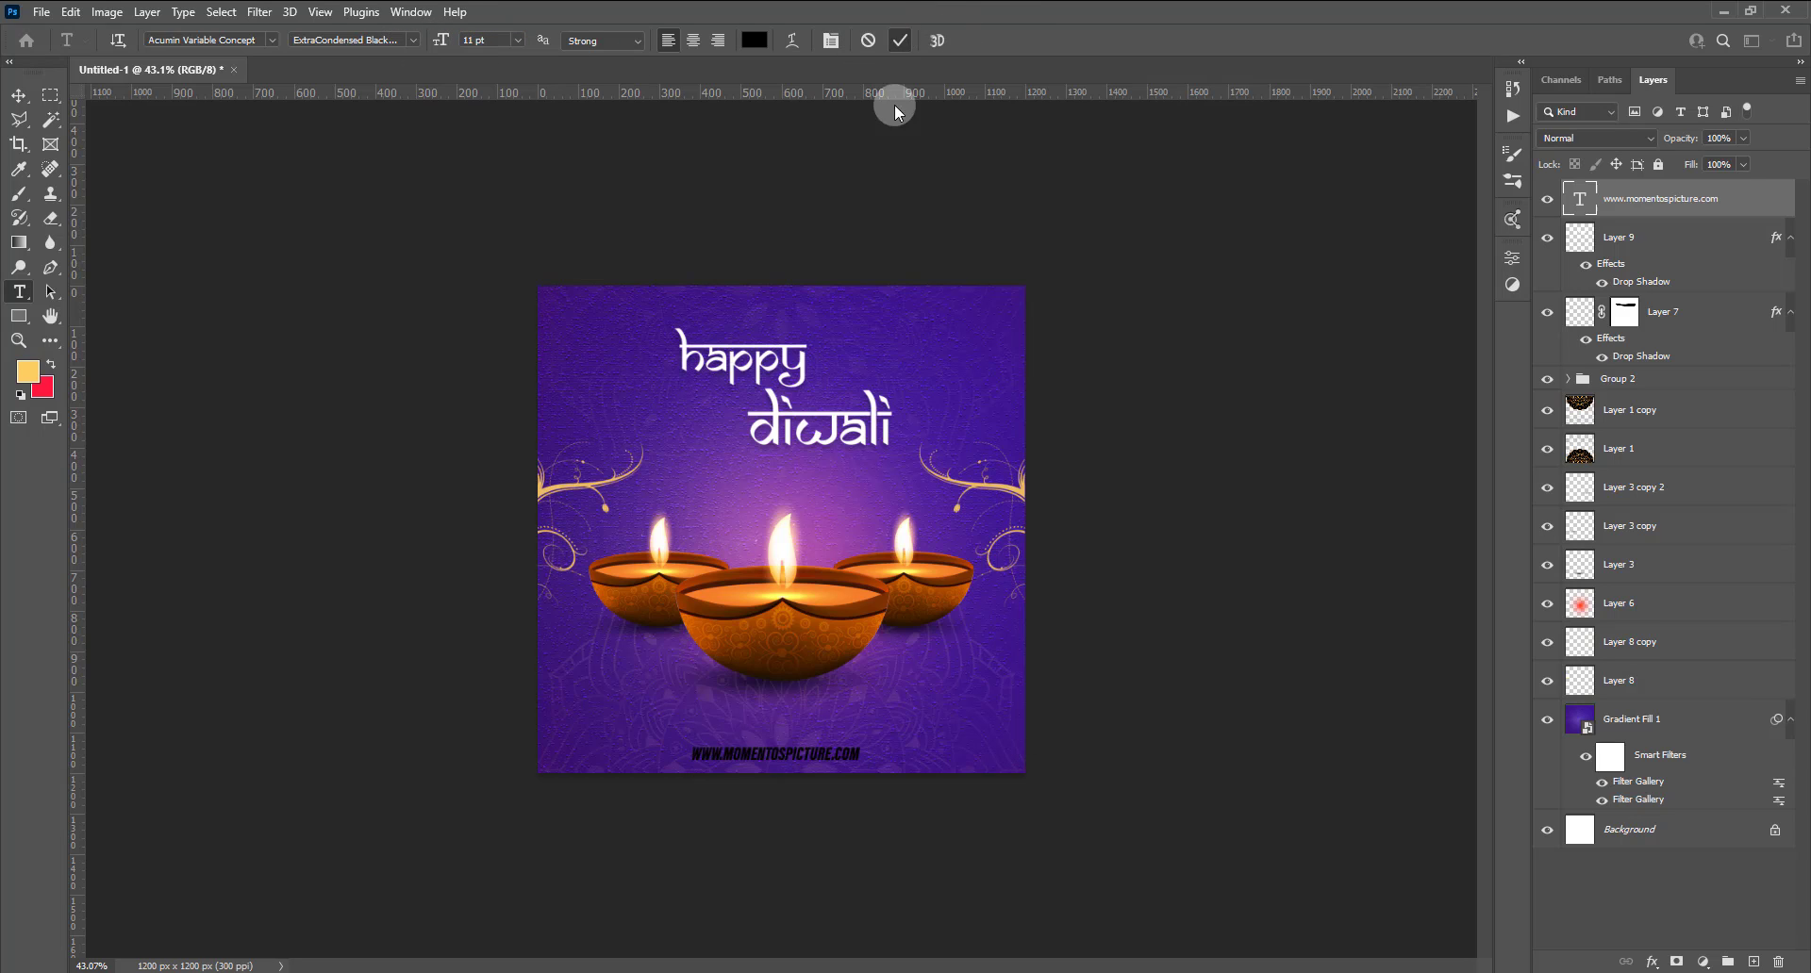
click(19, 95)
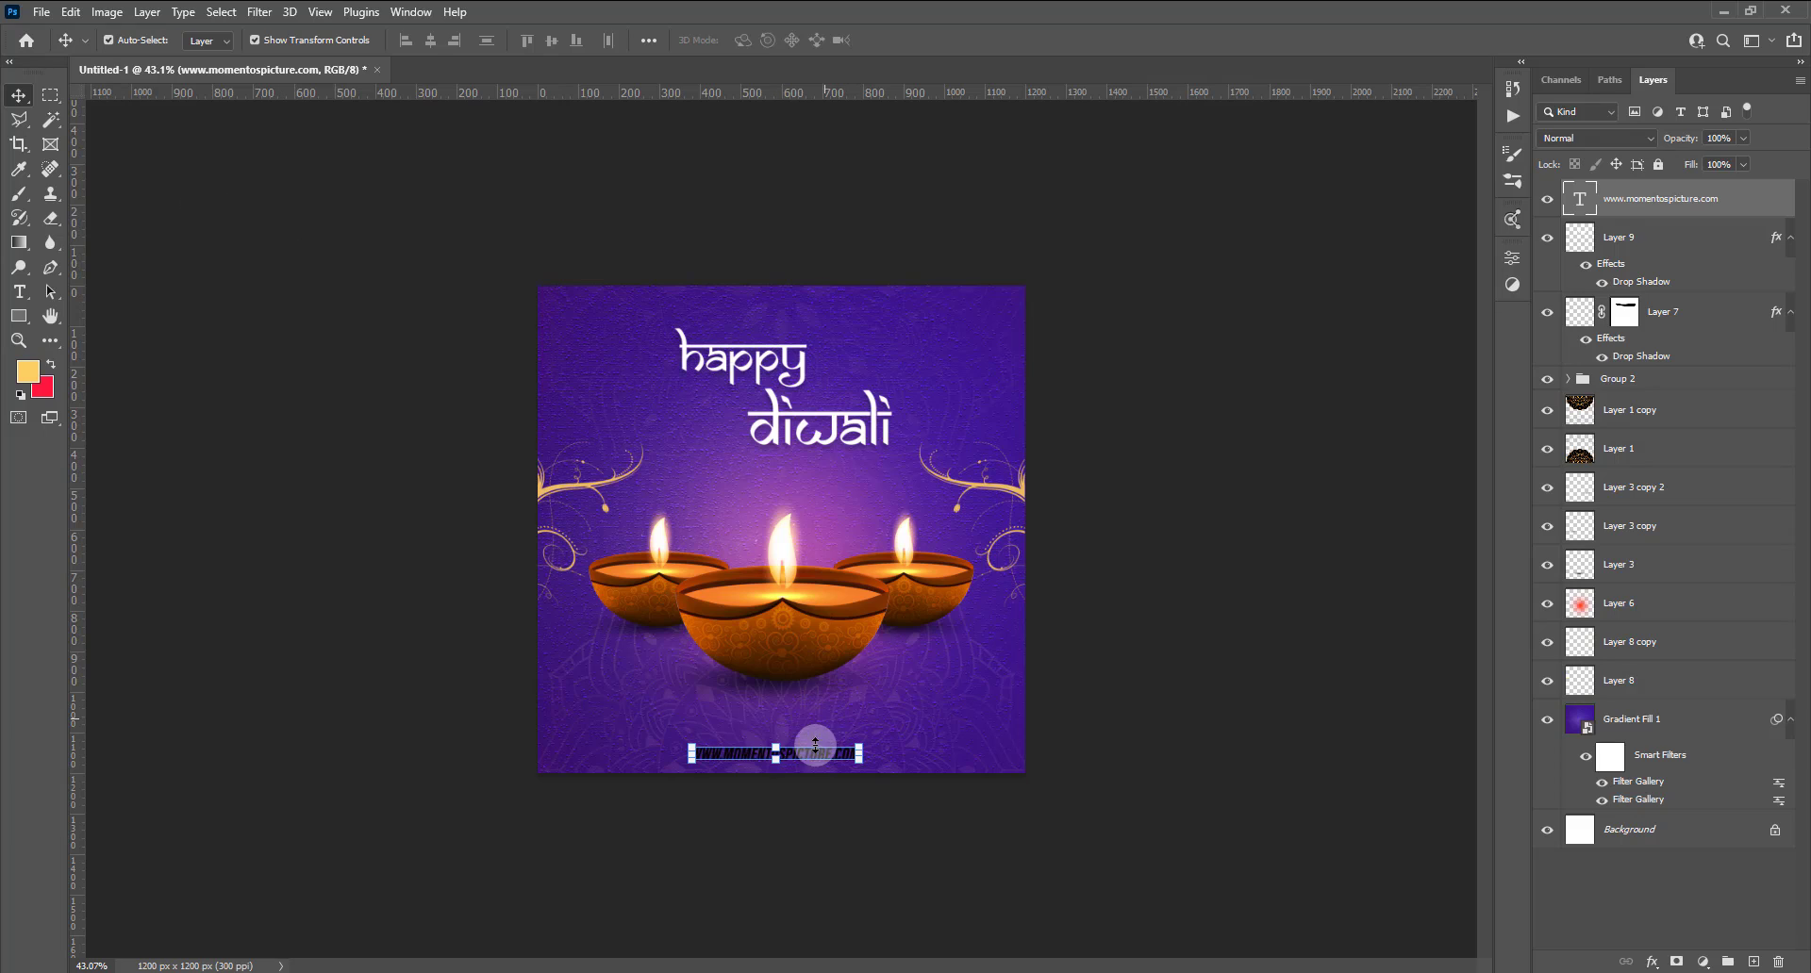
Change the footer font to Nexa Light.
drag(817, 758, 822, 762)
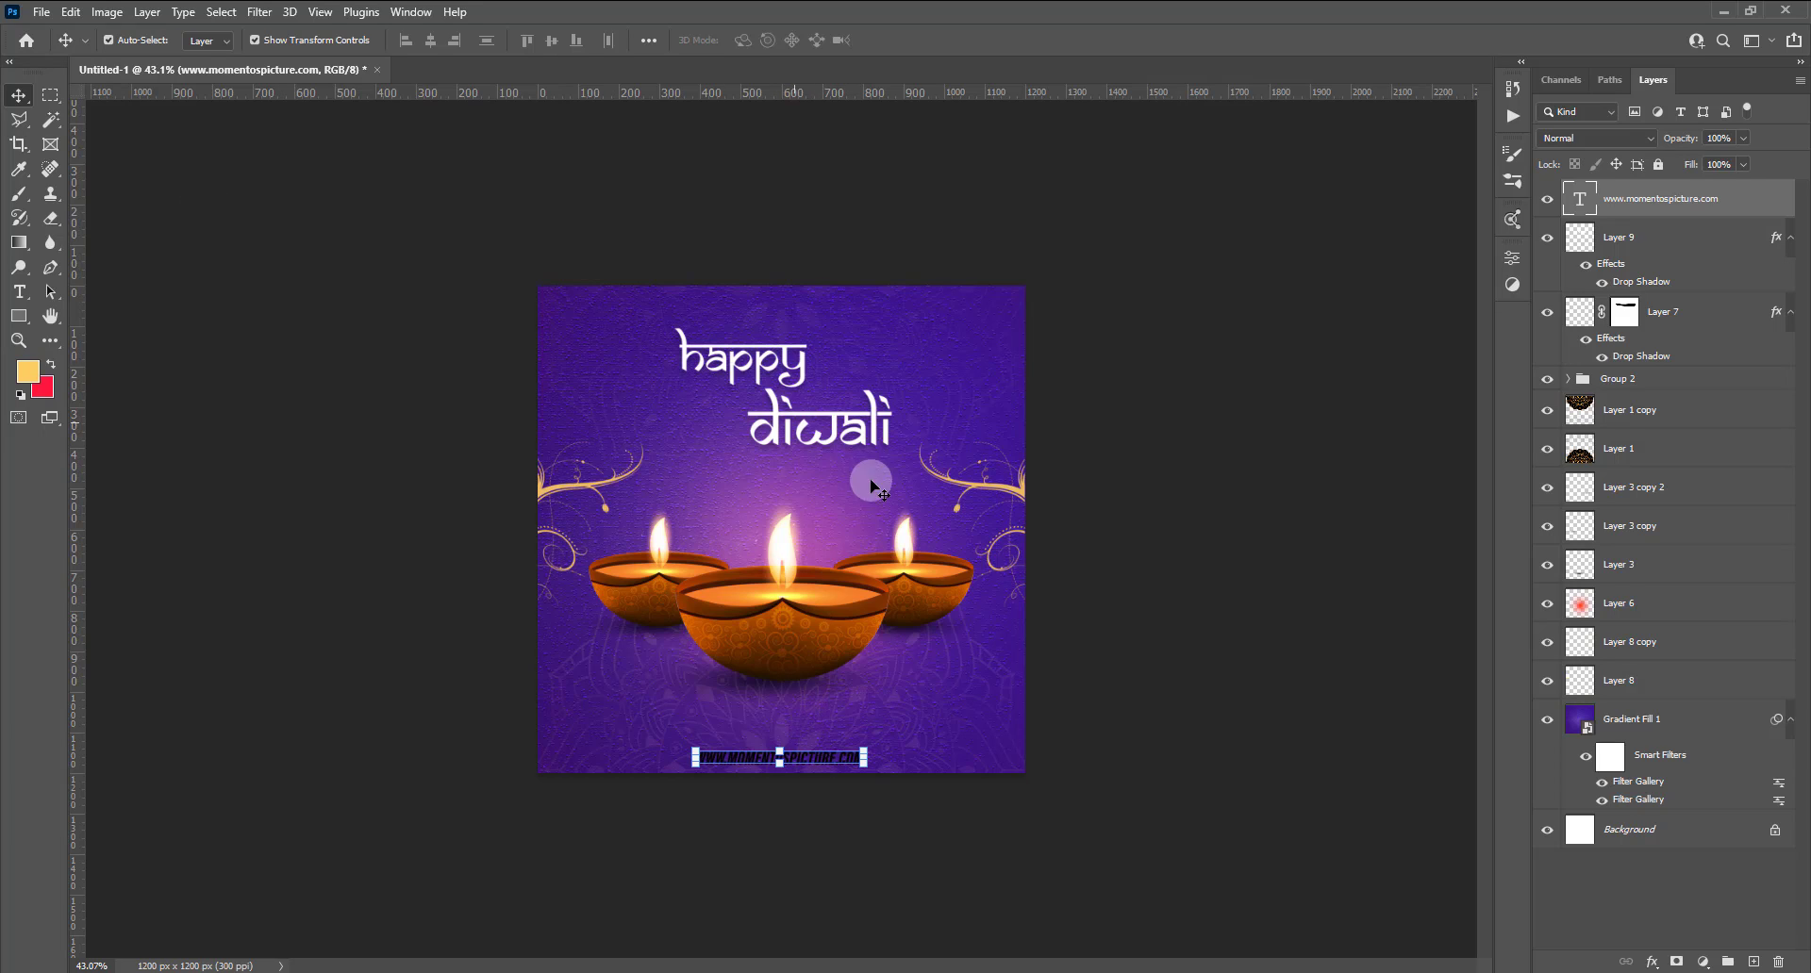
click(1509, 260)
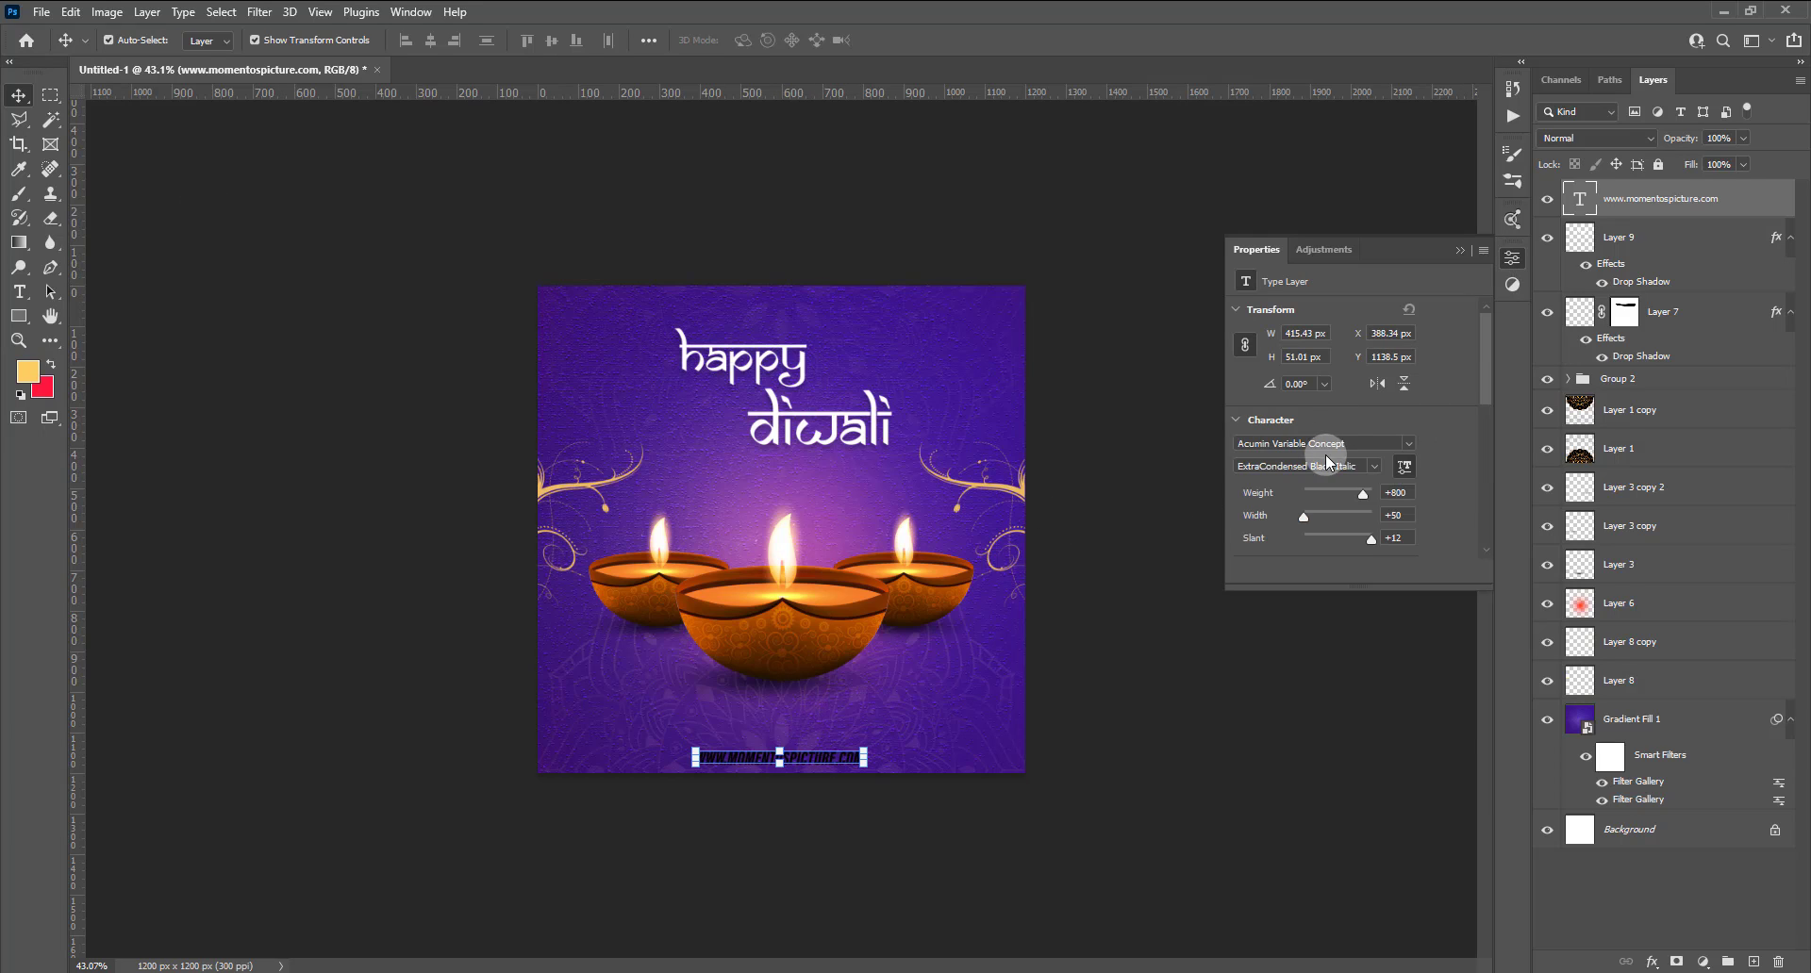
click(1374, 442)
click(1419, 445)
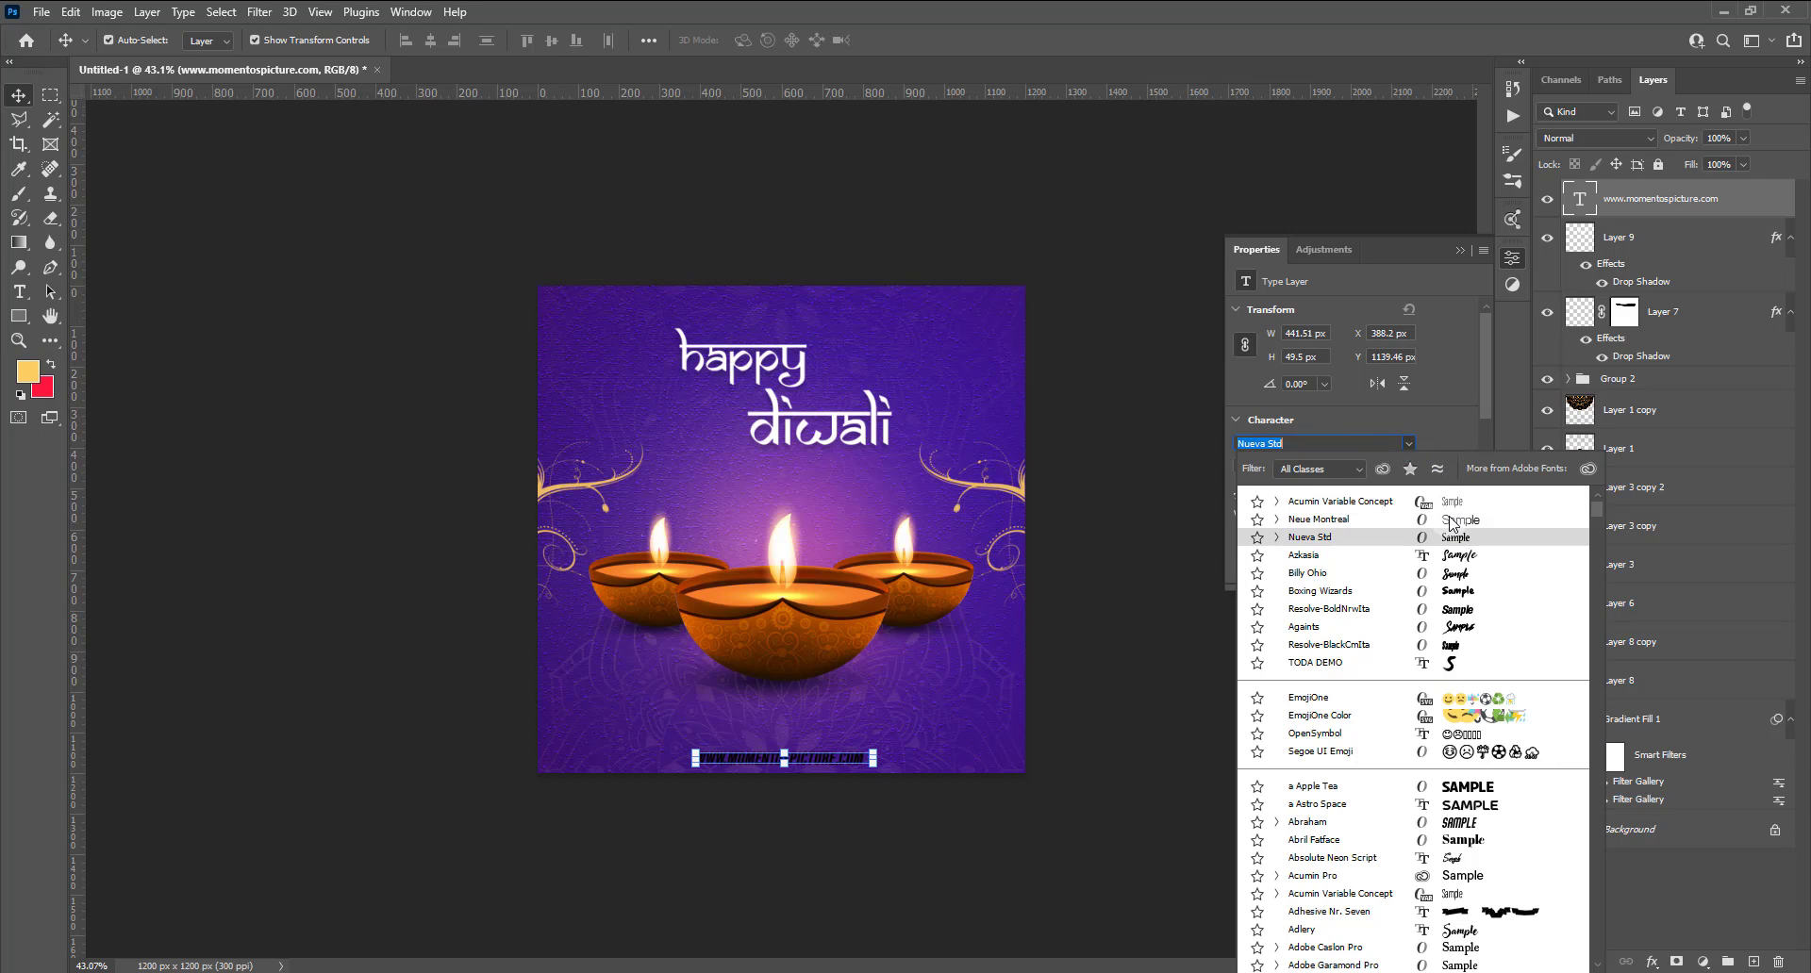
click(1339, 454)
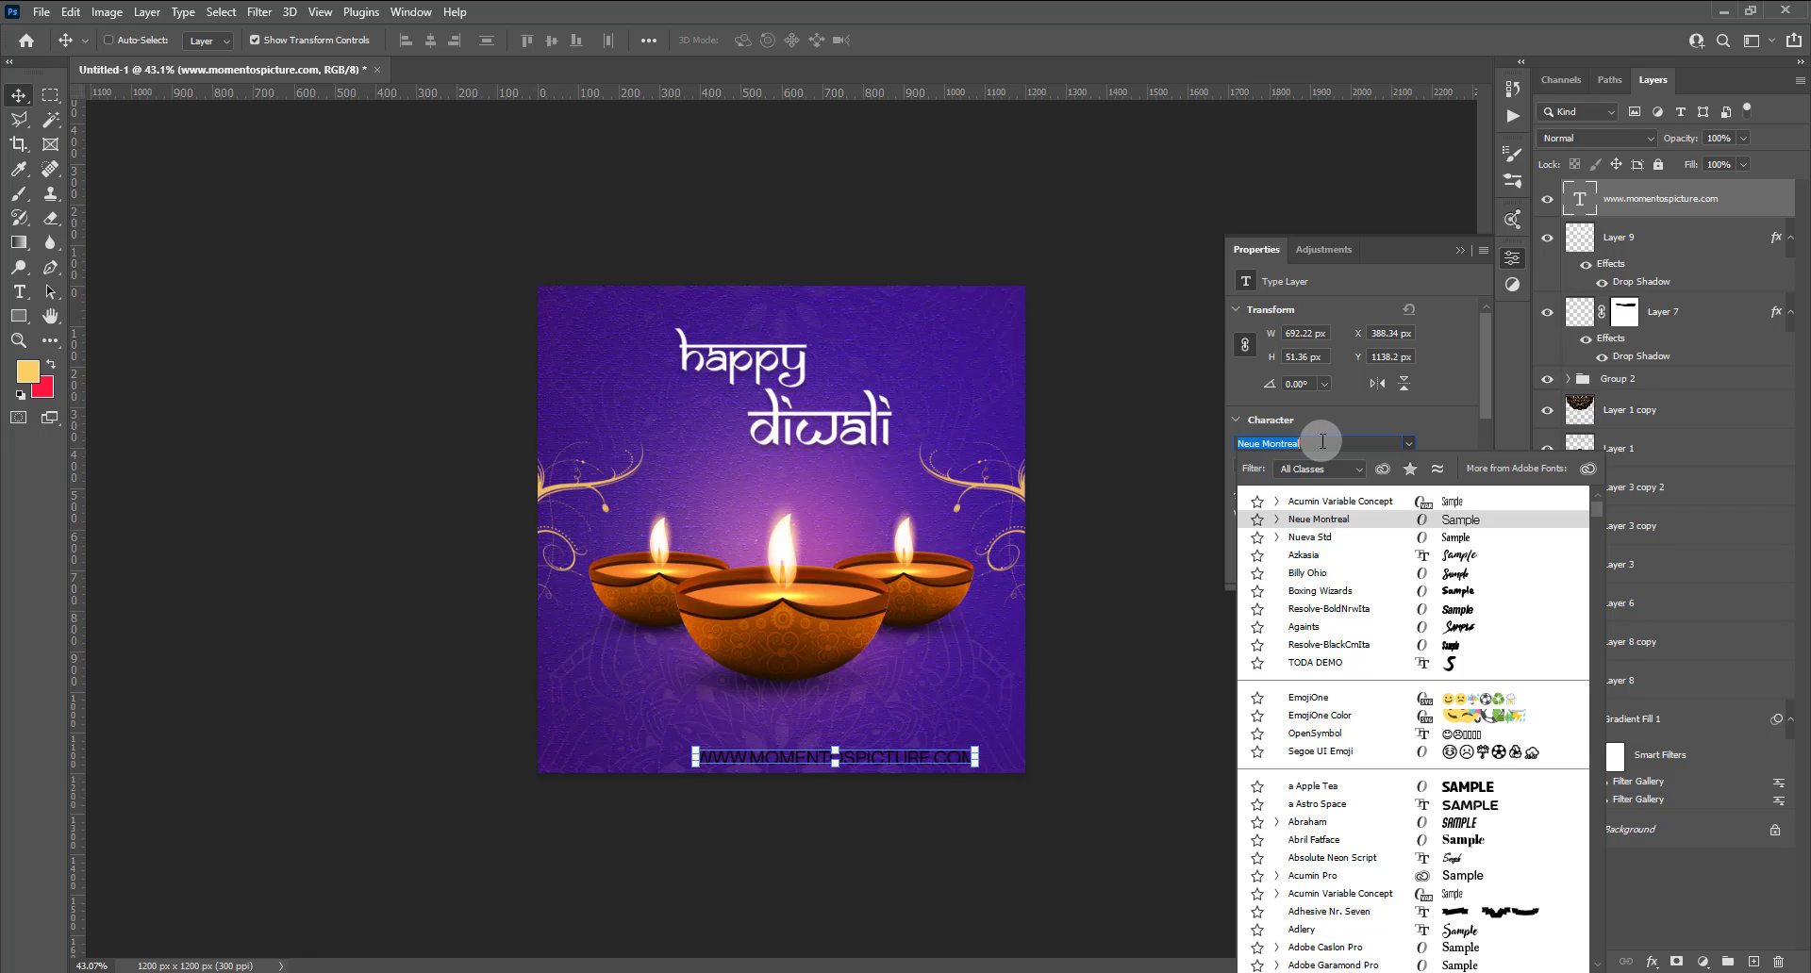
text(nex)
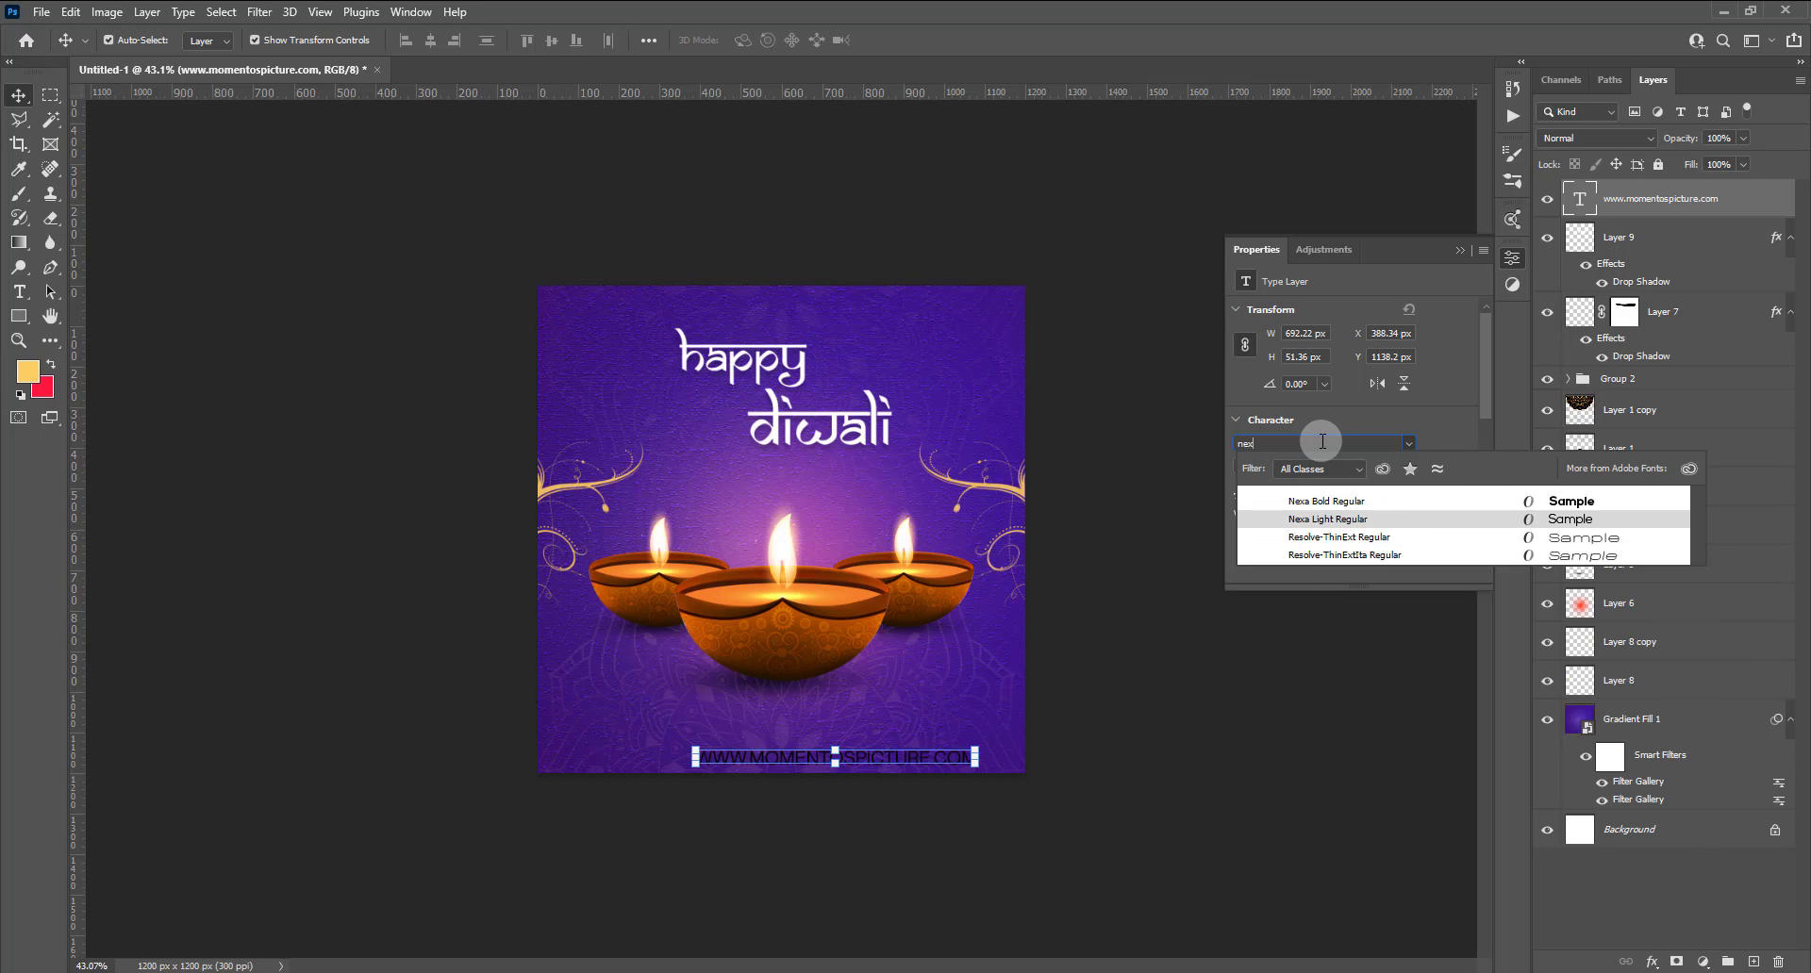
text(as)
key(BackSpace)
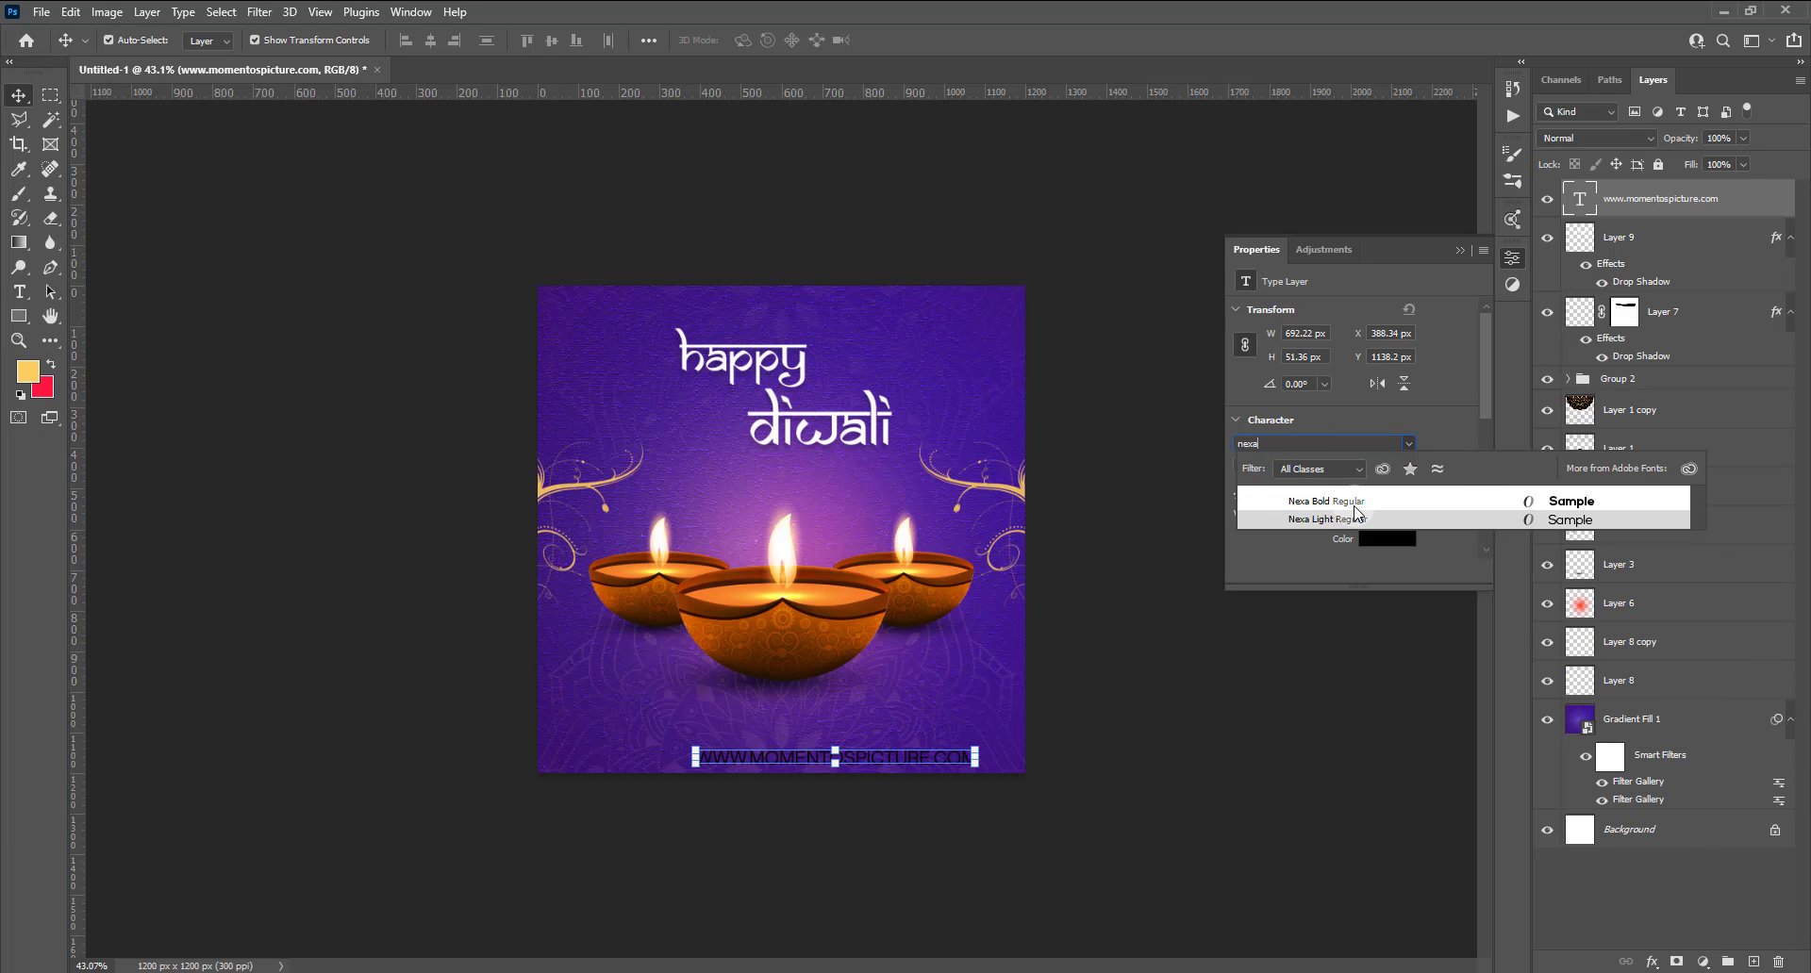
click(1359, 509)
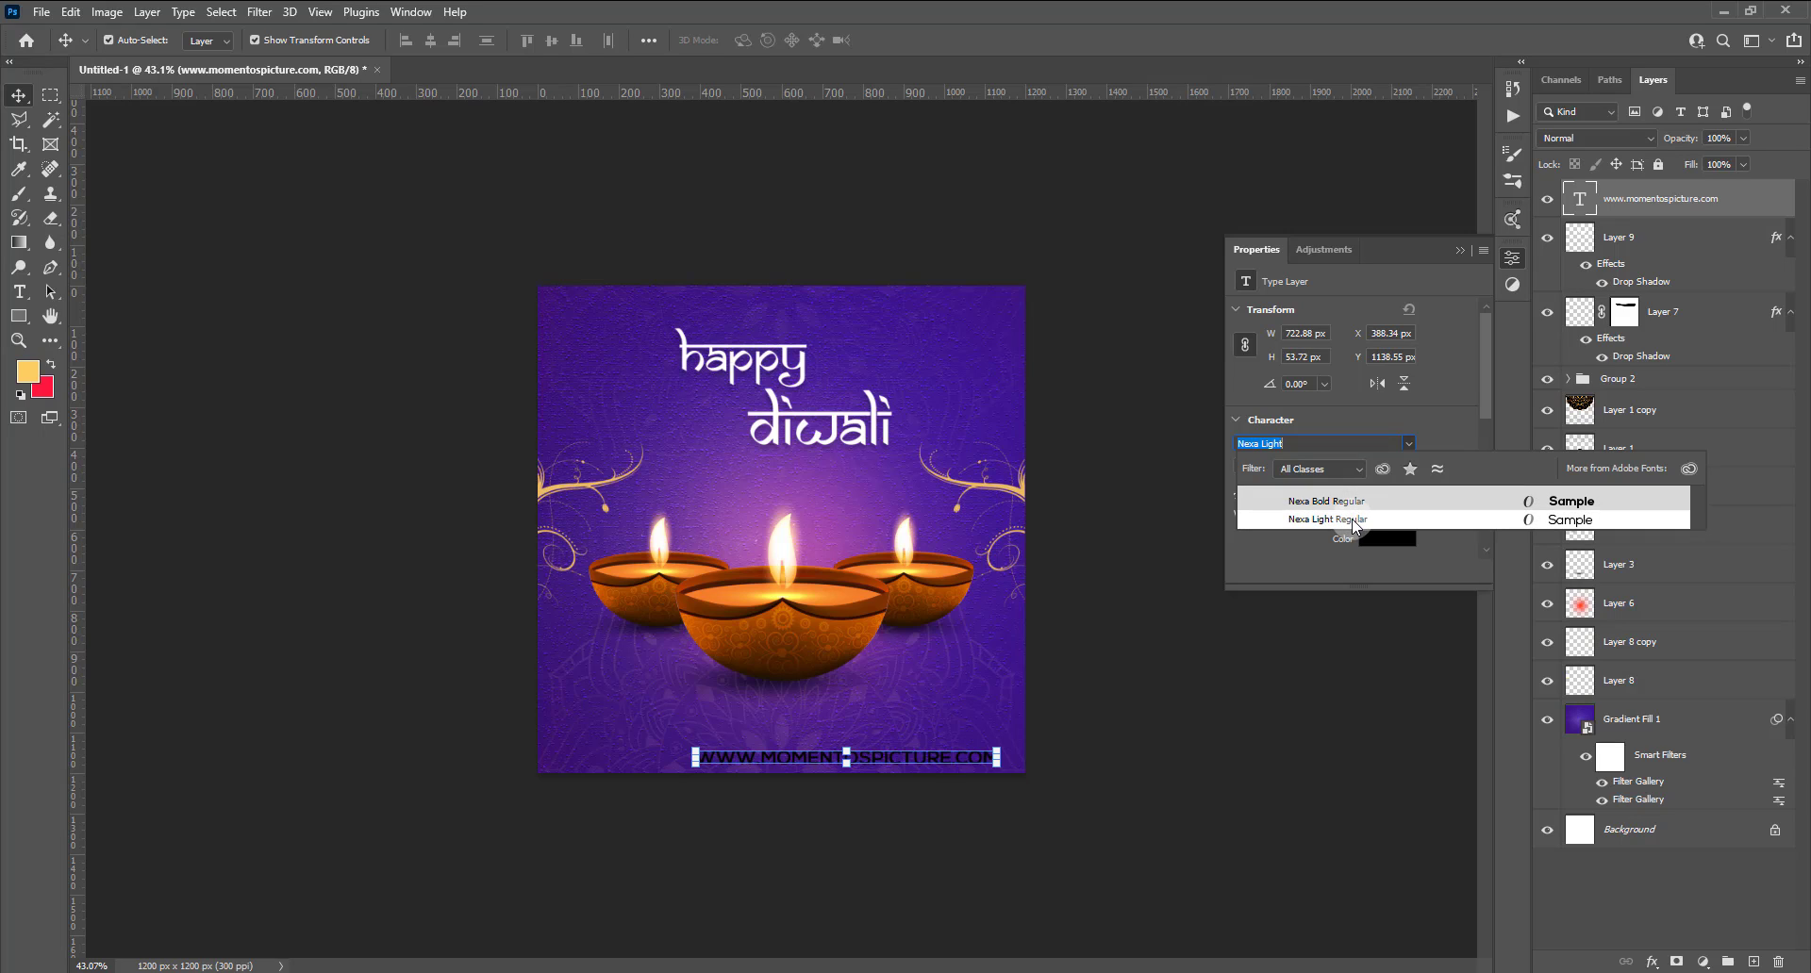
click(1351, 521)
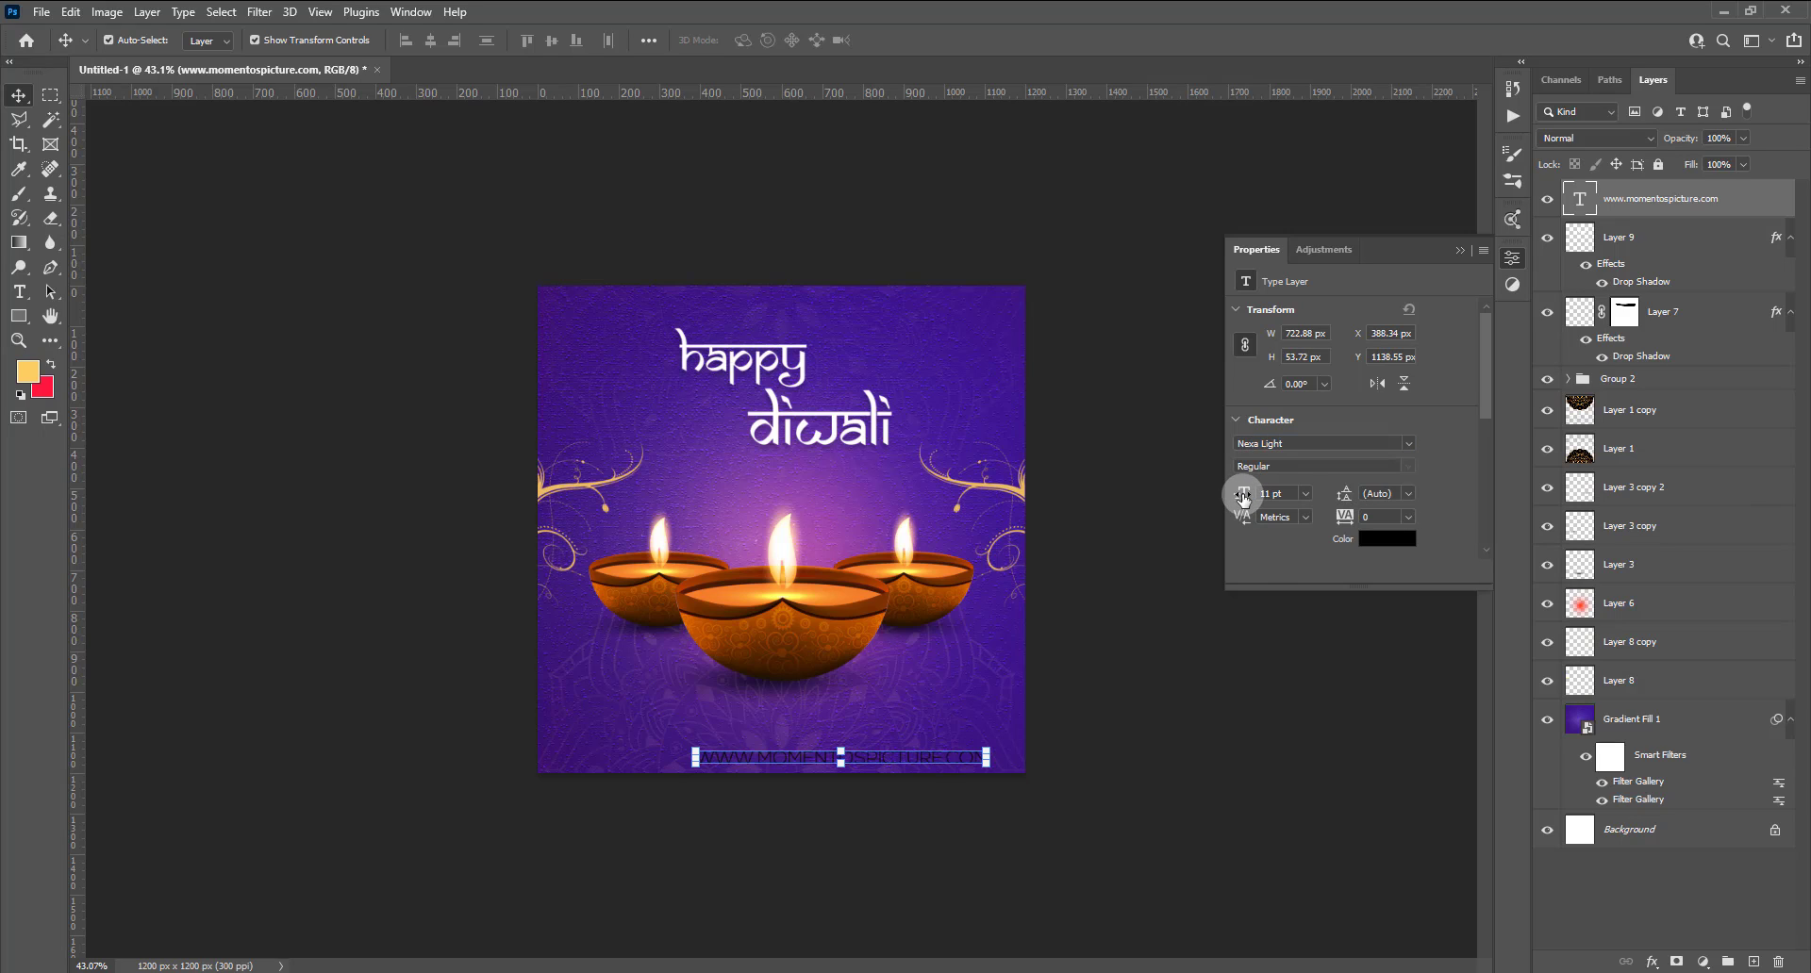
Make the footer 5 pt, white #ffffff, with tracking widened to 260.
drag(1243, 498, 1234, 497)
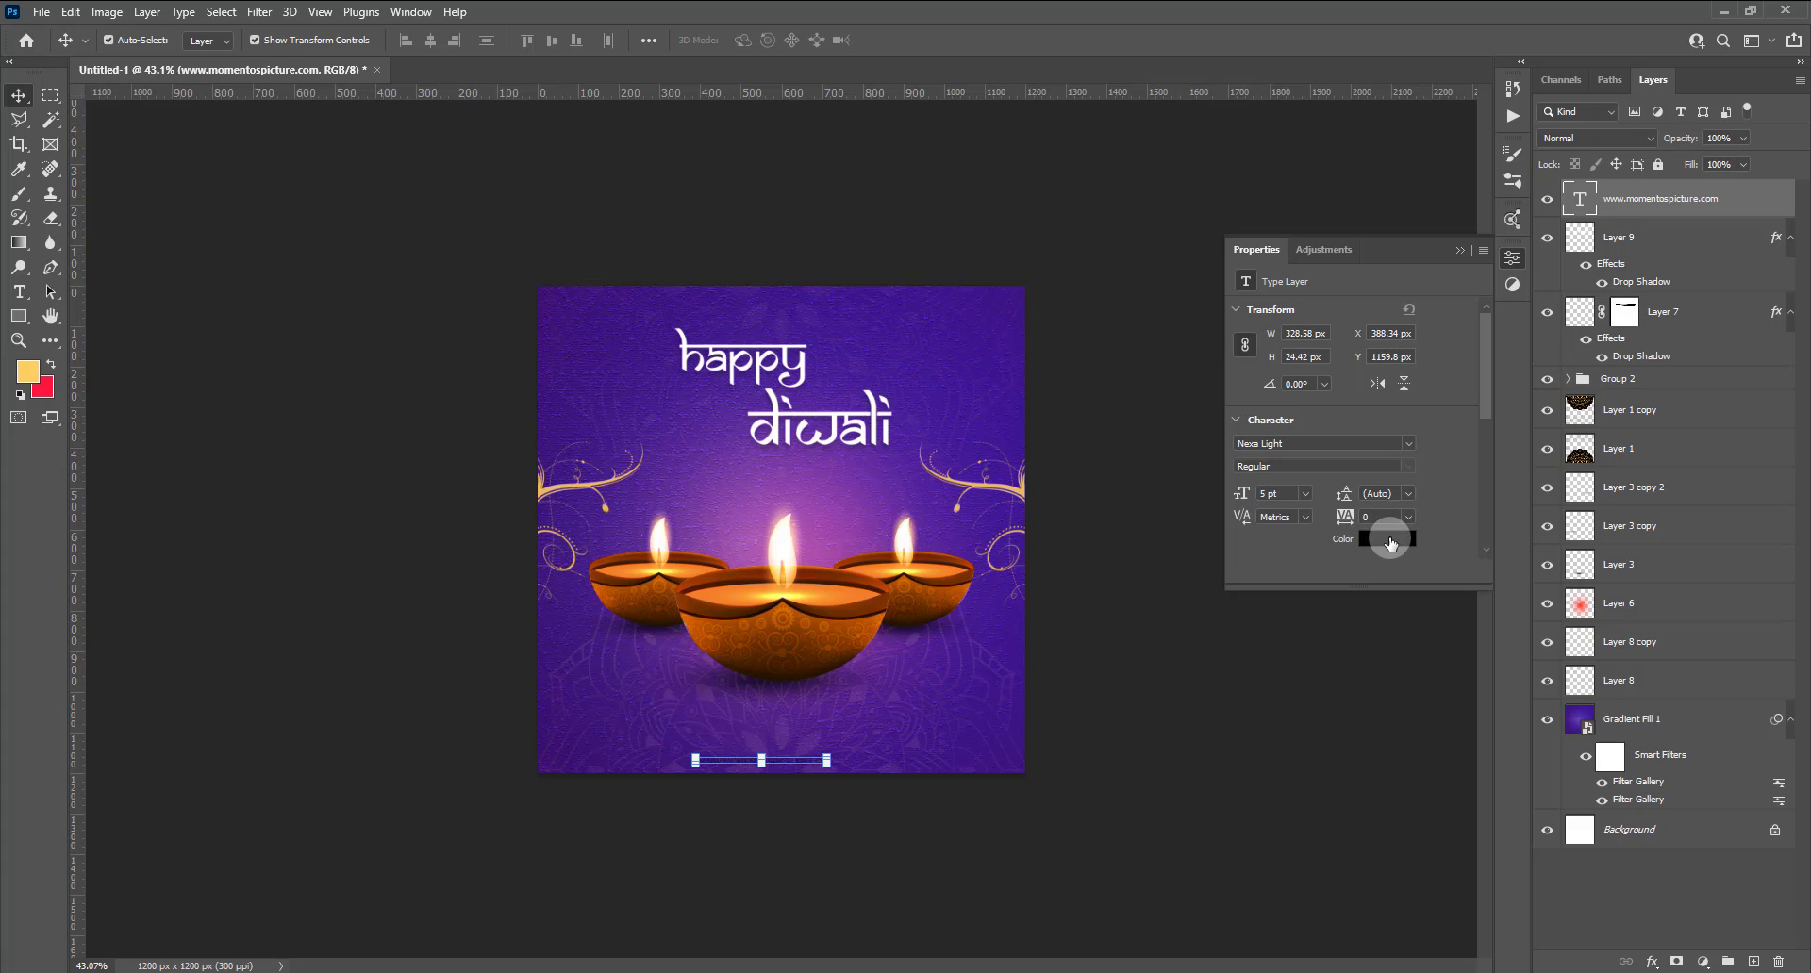
click(1391, 540)
text(ffffff)
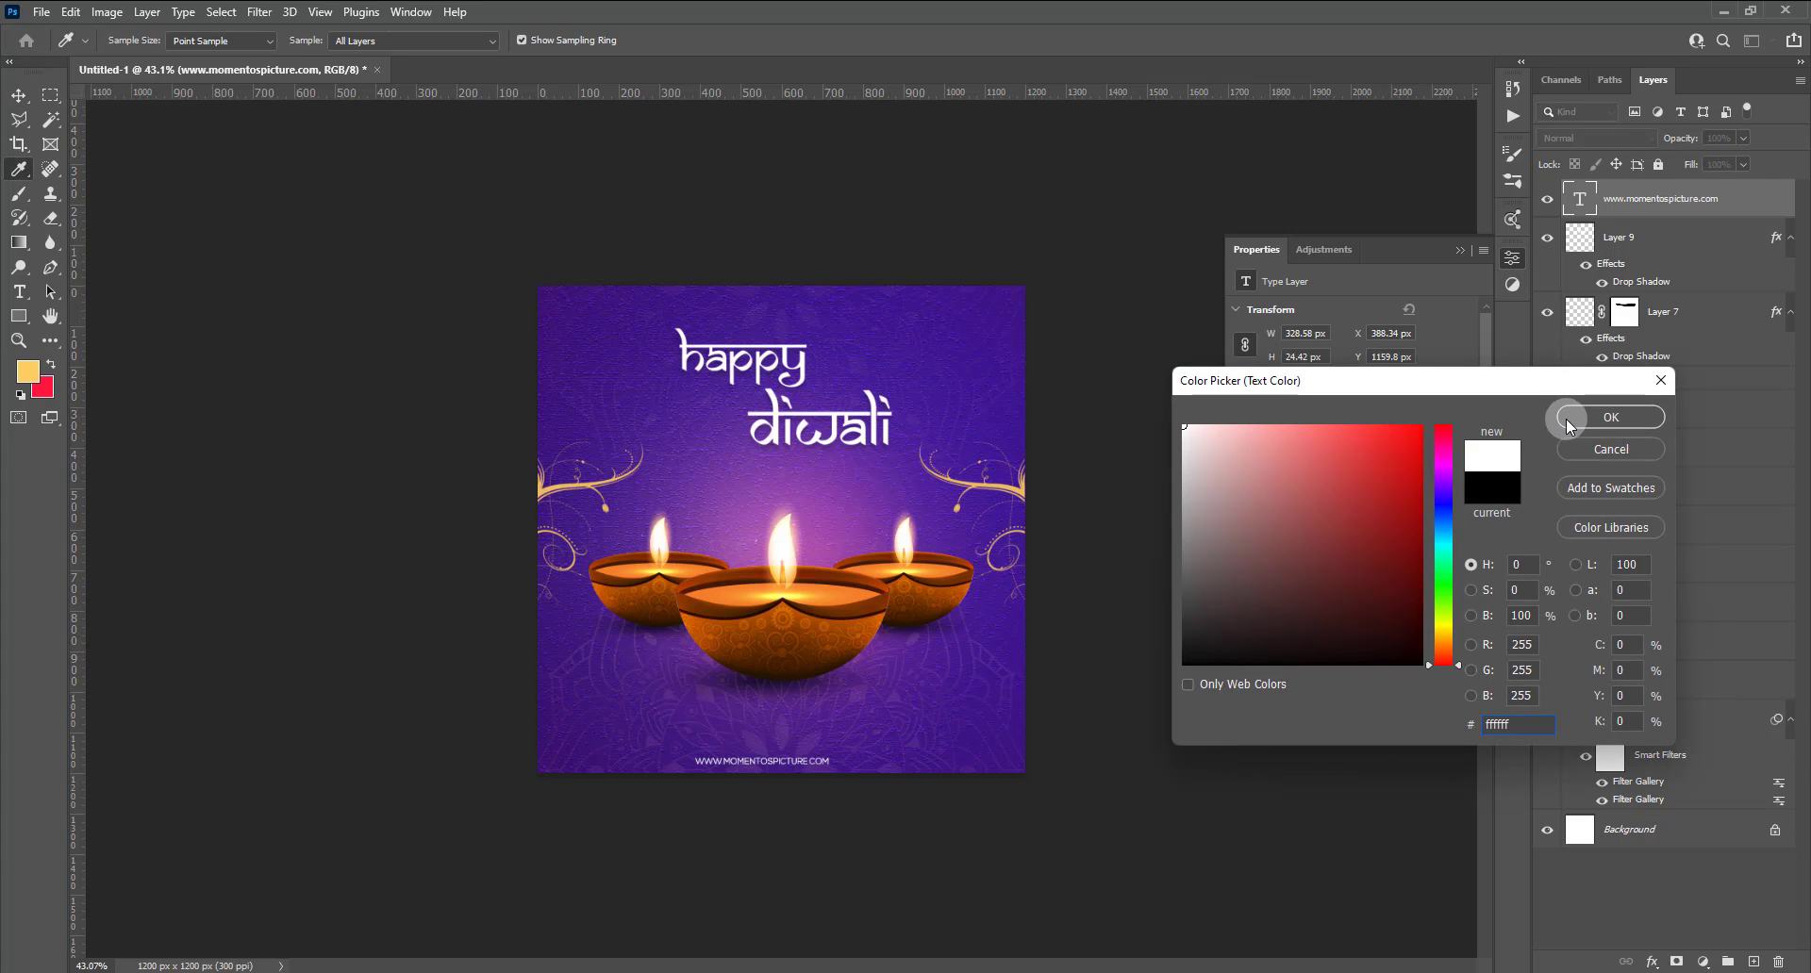
key(Return)
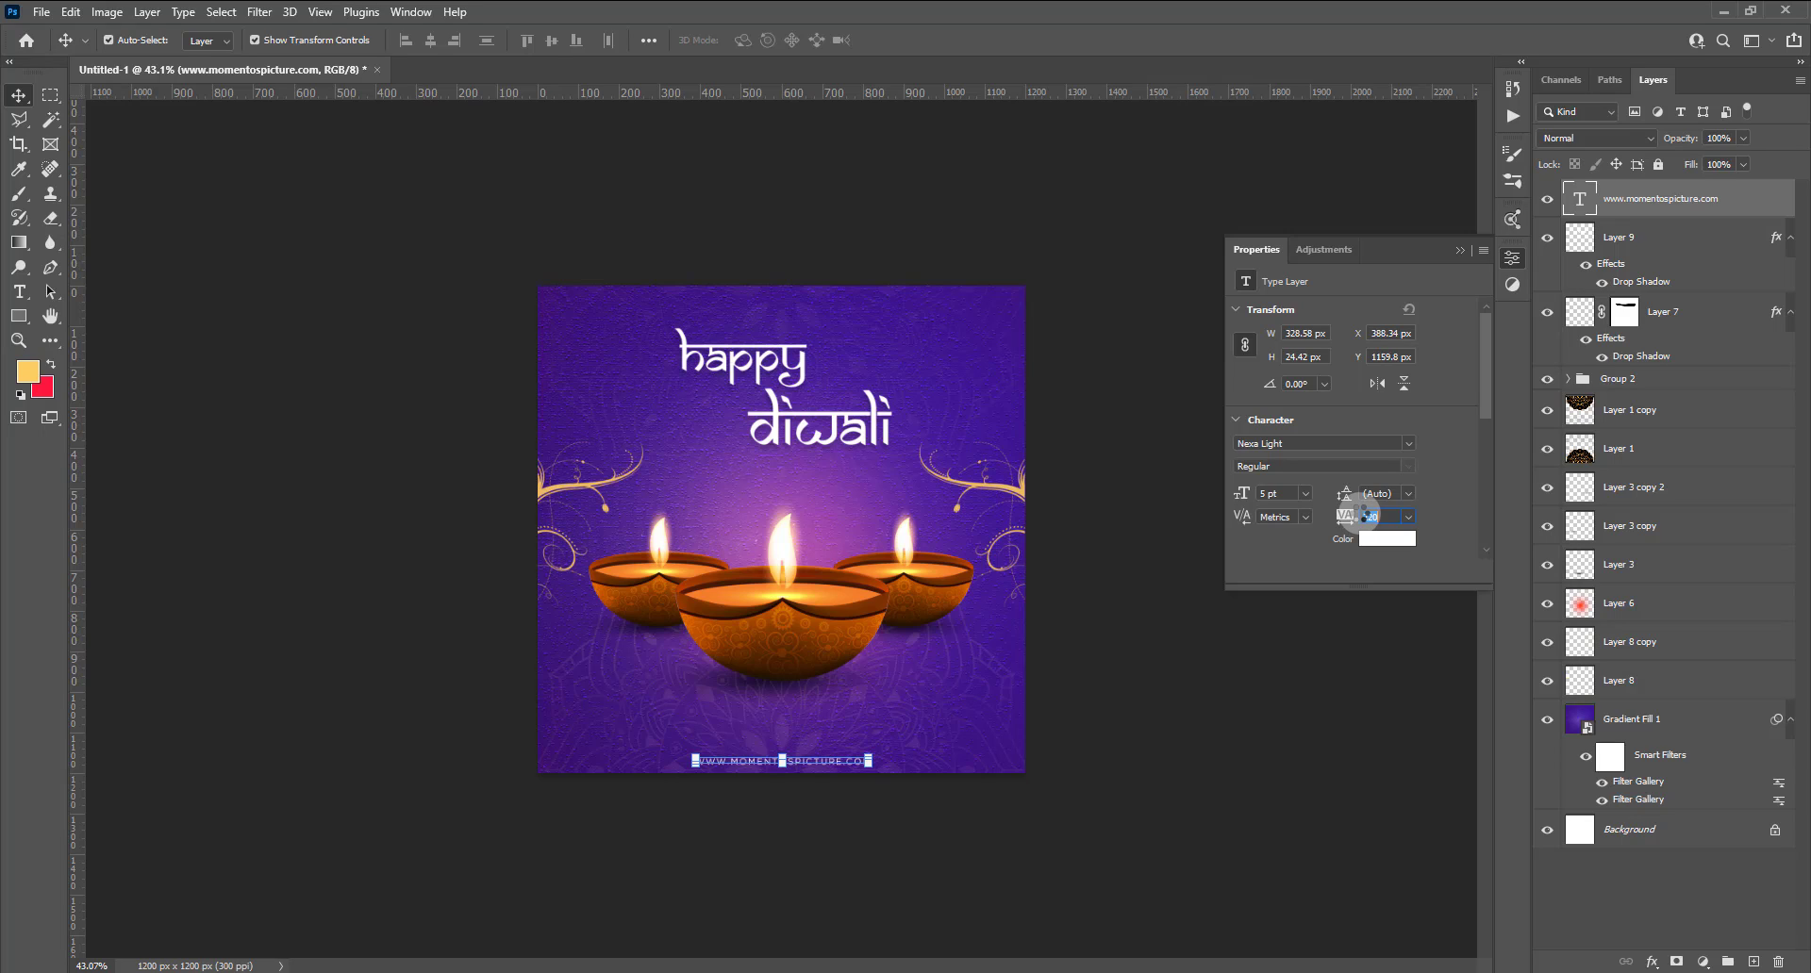
key(Return)
click(1460, 253)
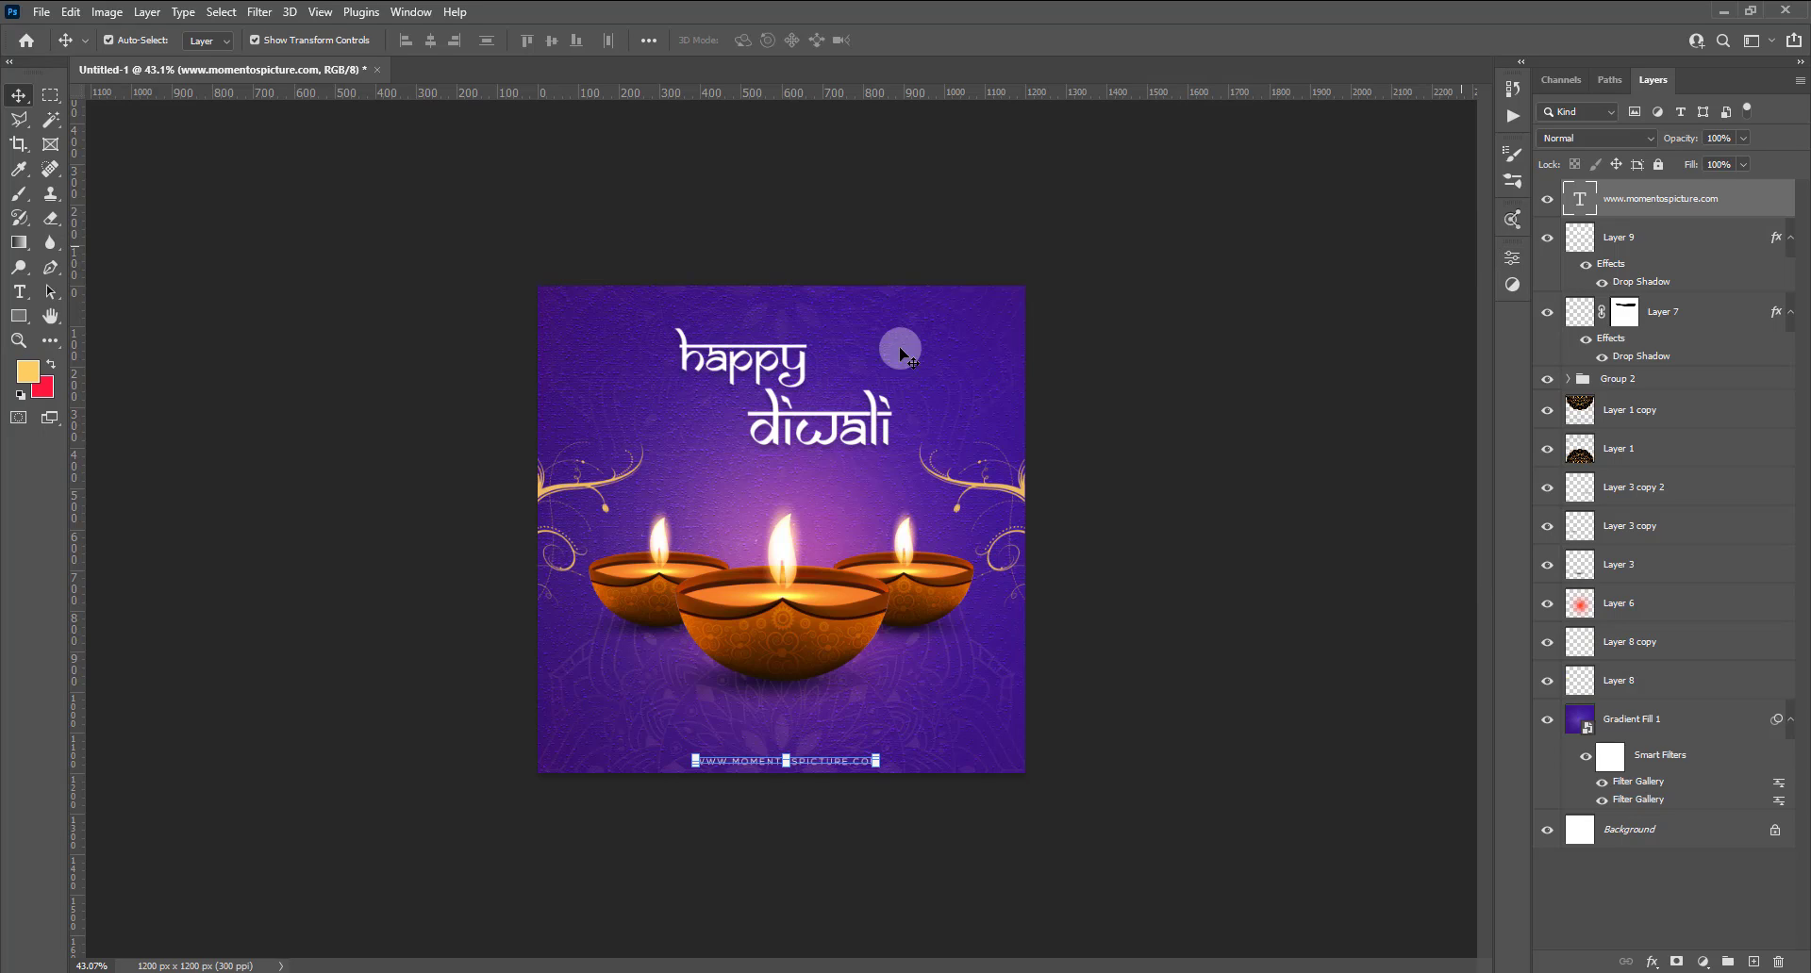
Centre the footer horizontally on the canvas and nudge it slightly up.
click(50, 95)
drag(351, 338, 1293, 828)
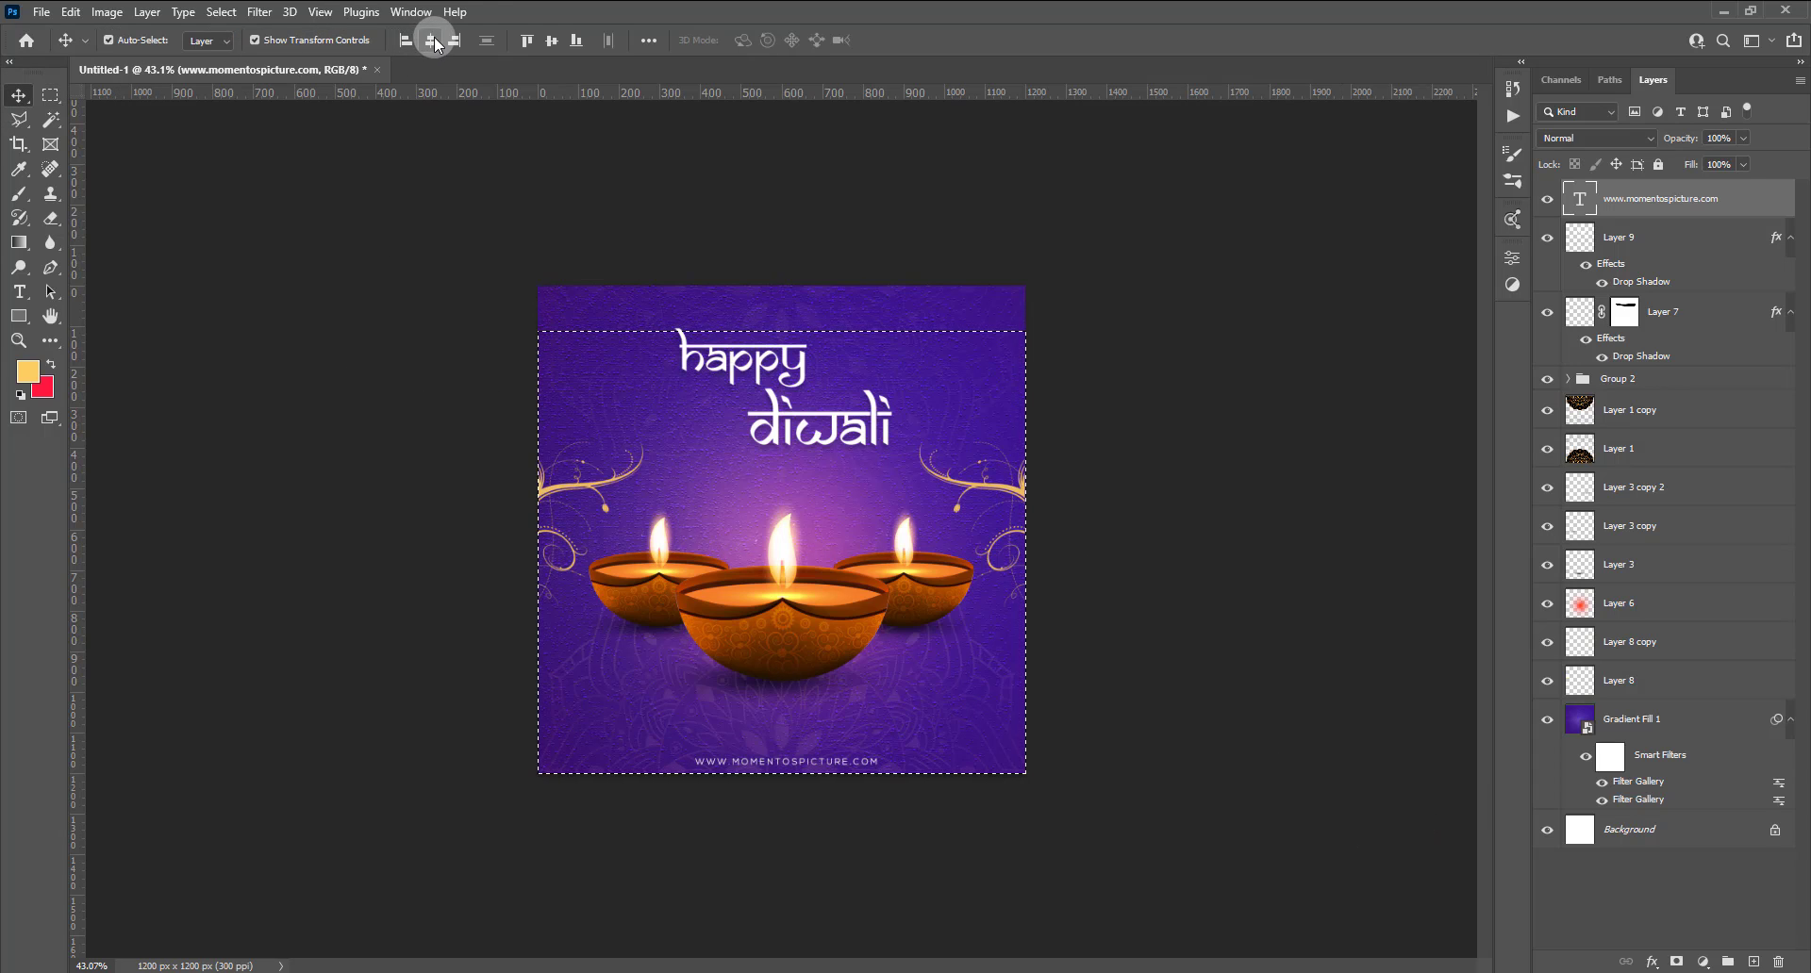
click(18, 95)
key(ctrl+d)
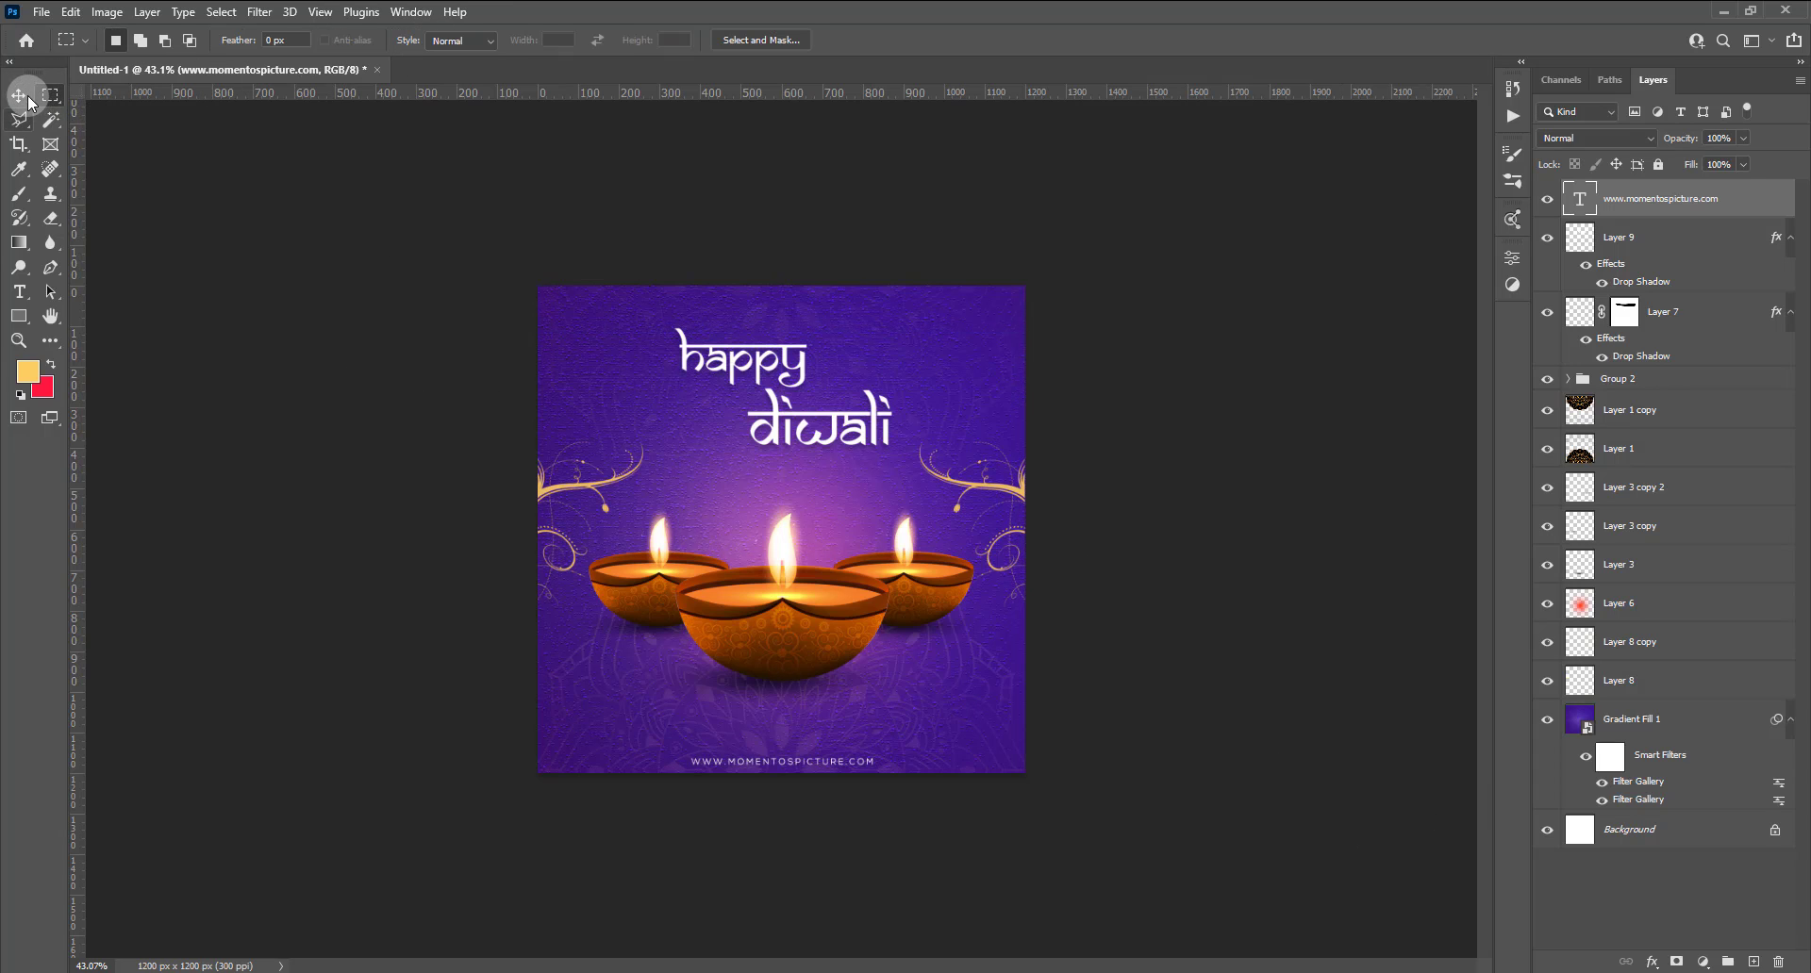
key(shift+Up)
key(shift+Up)
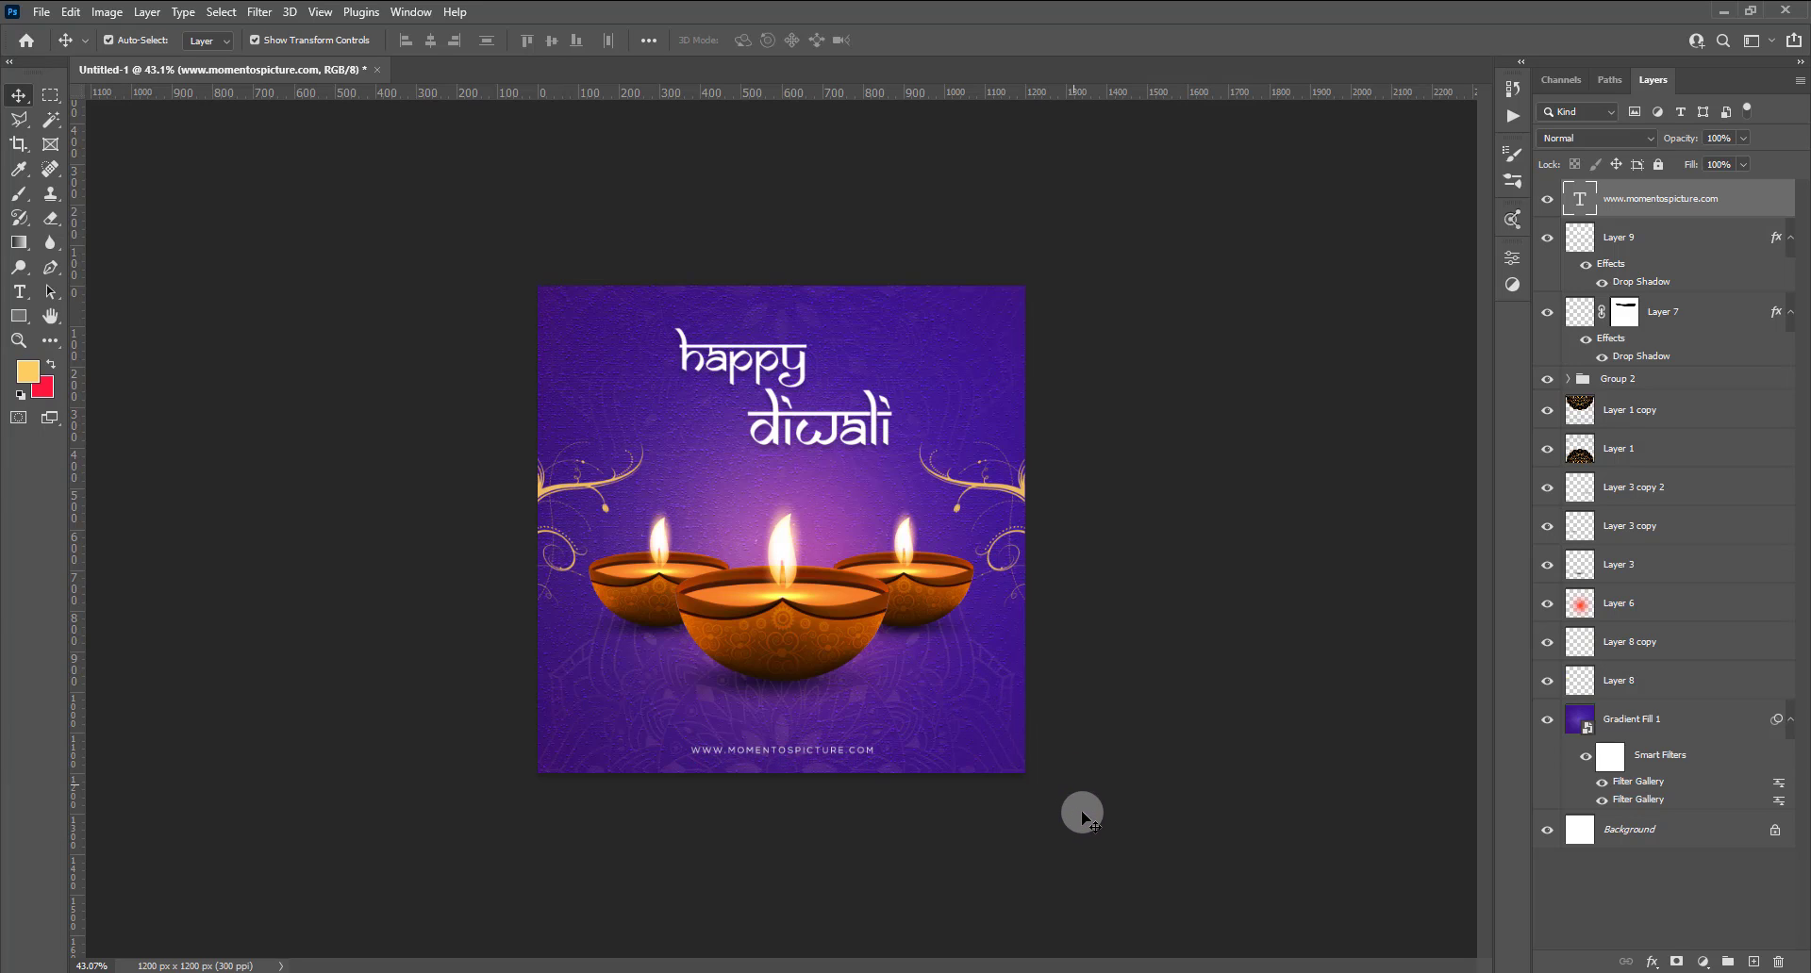
click(1079, 812)
Draw a 228 px yellow ellipse over the poster's top-right corner.
scroll(902, 530, up, 1)
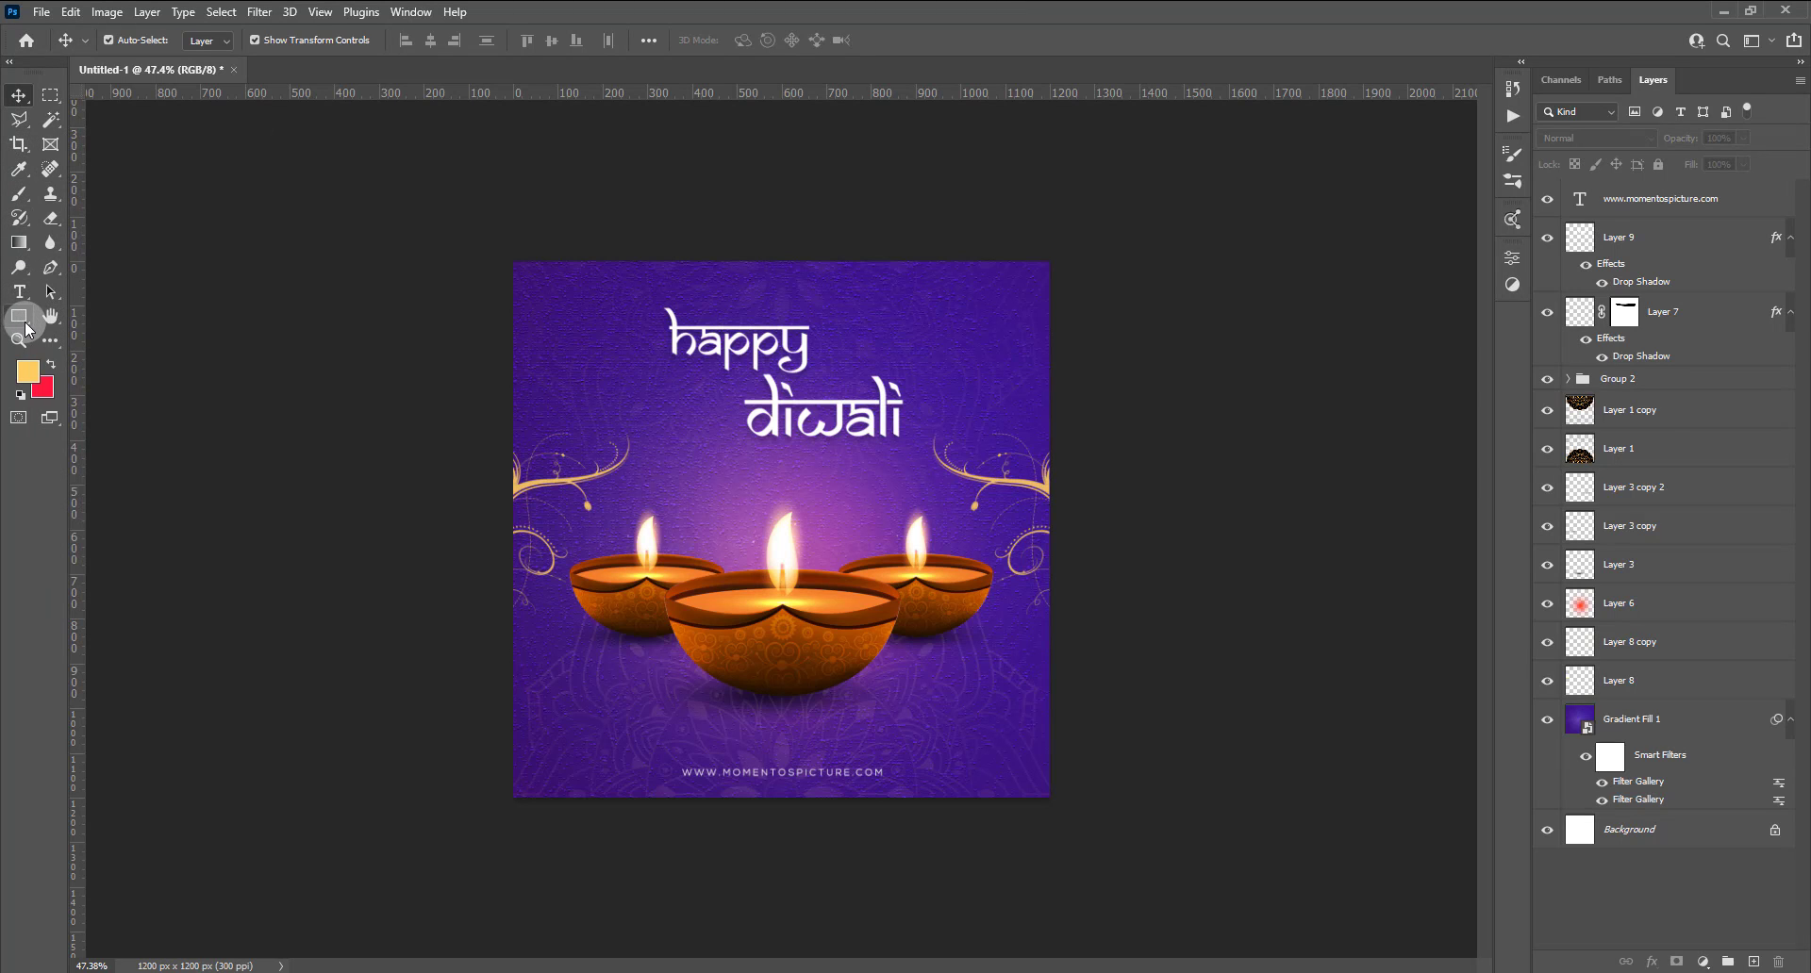
drag(32, 327, 92, 369)
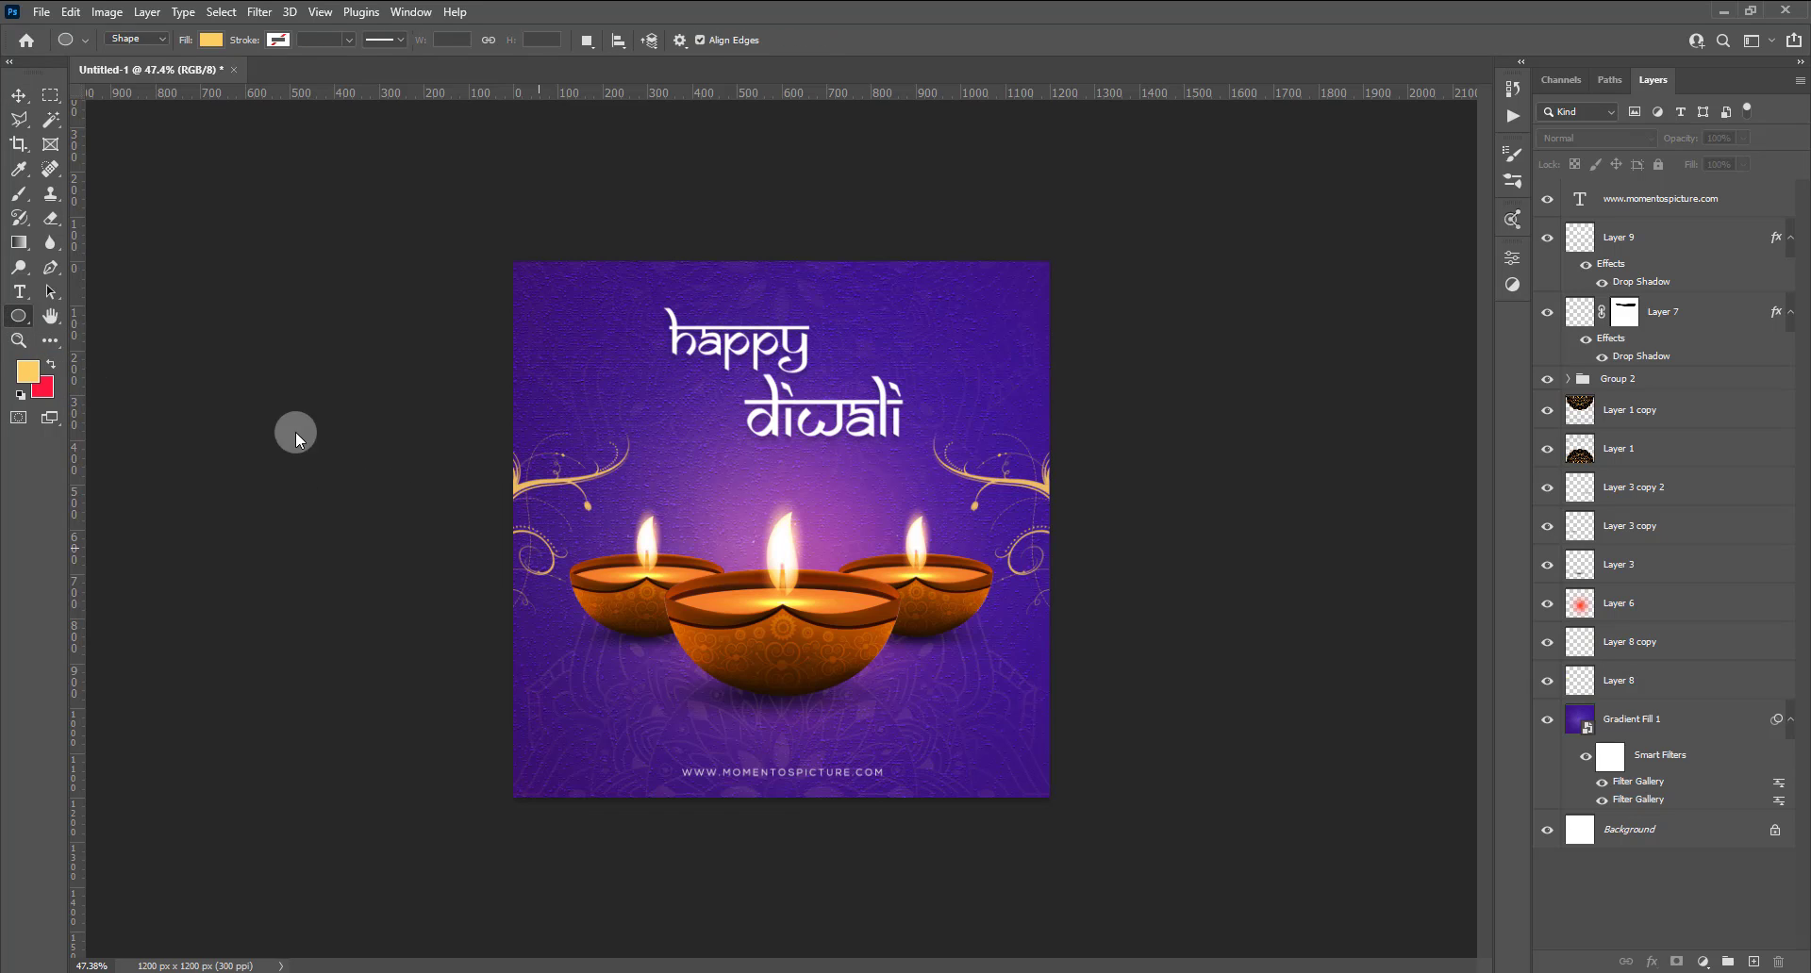
right_click(13, 323)
click(94, 334)
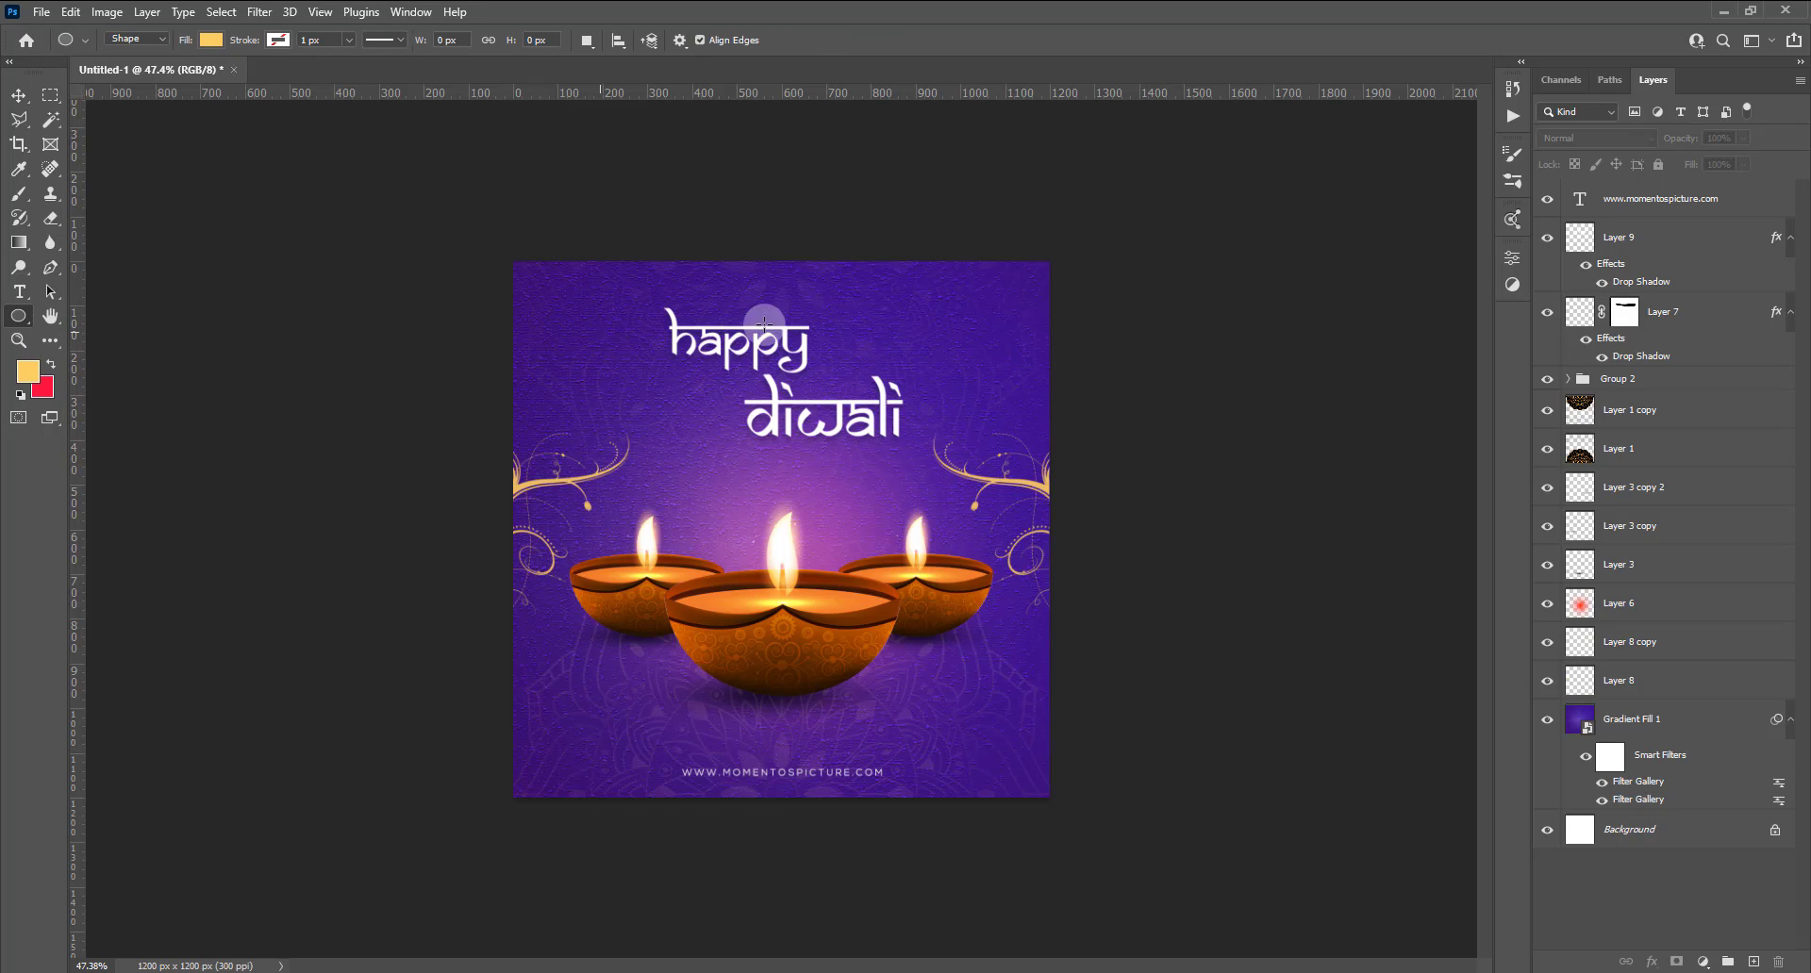
drag(993, 261, 1082, 341)
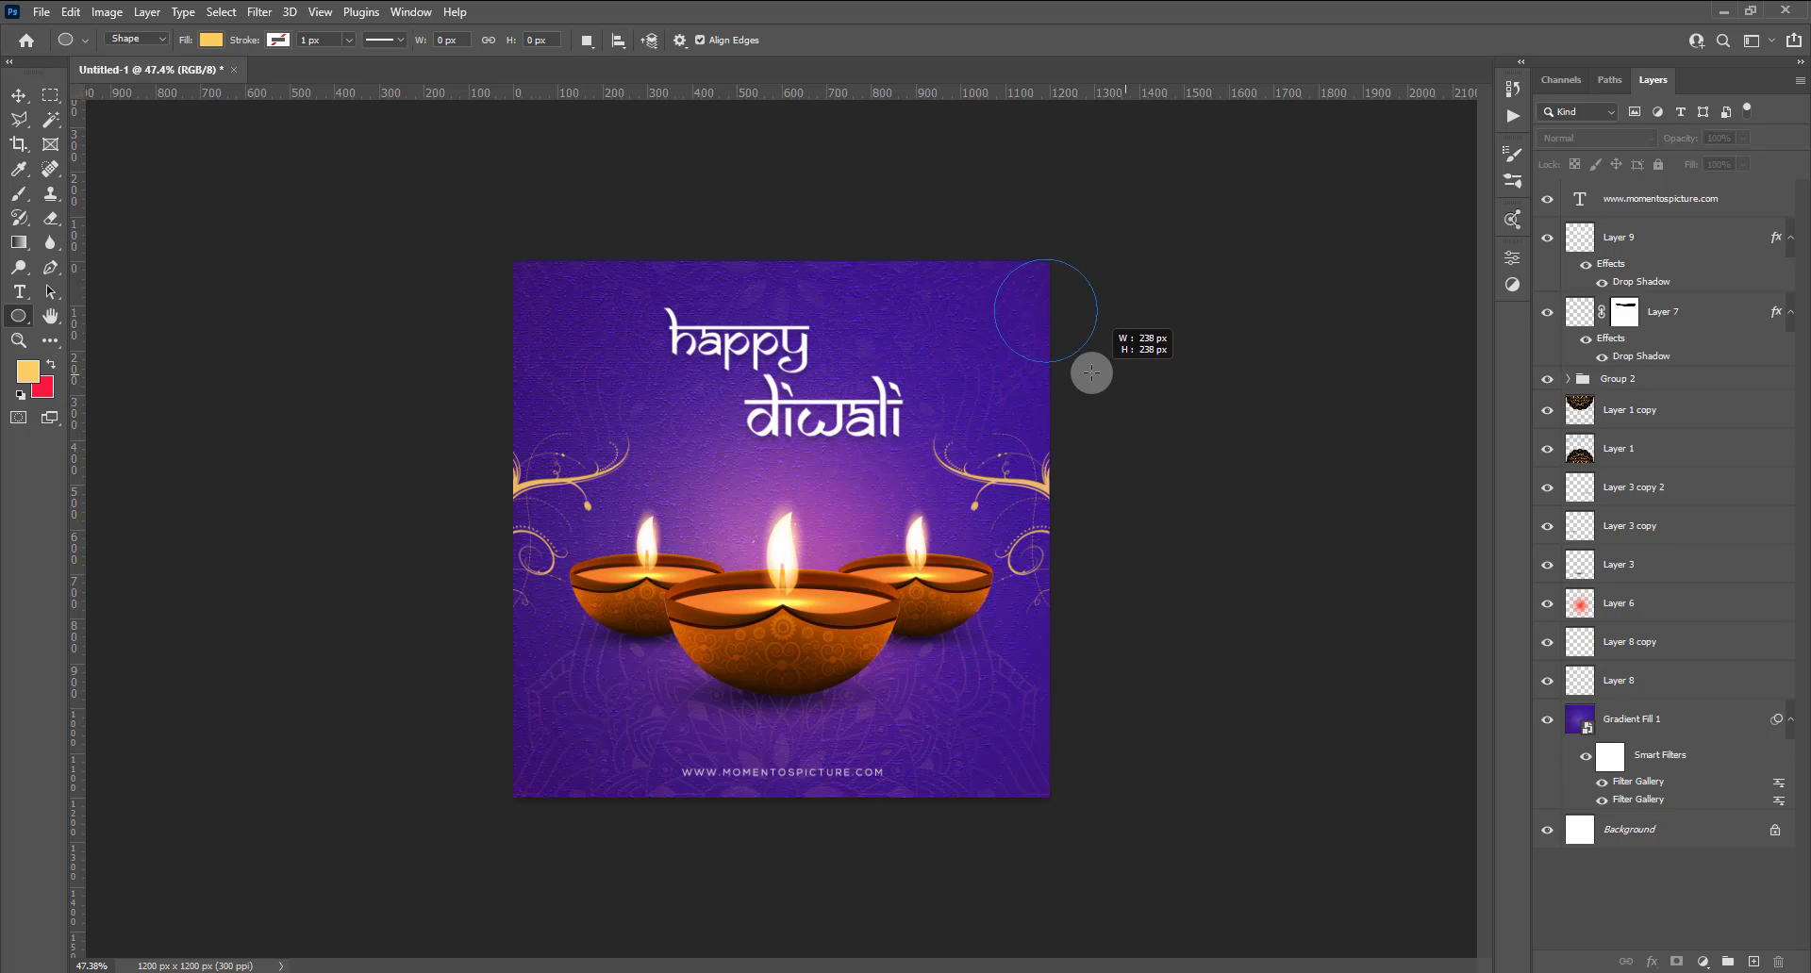
drag(1128, 379, 1094, 370)
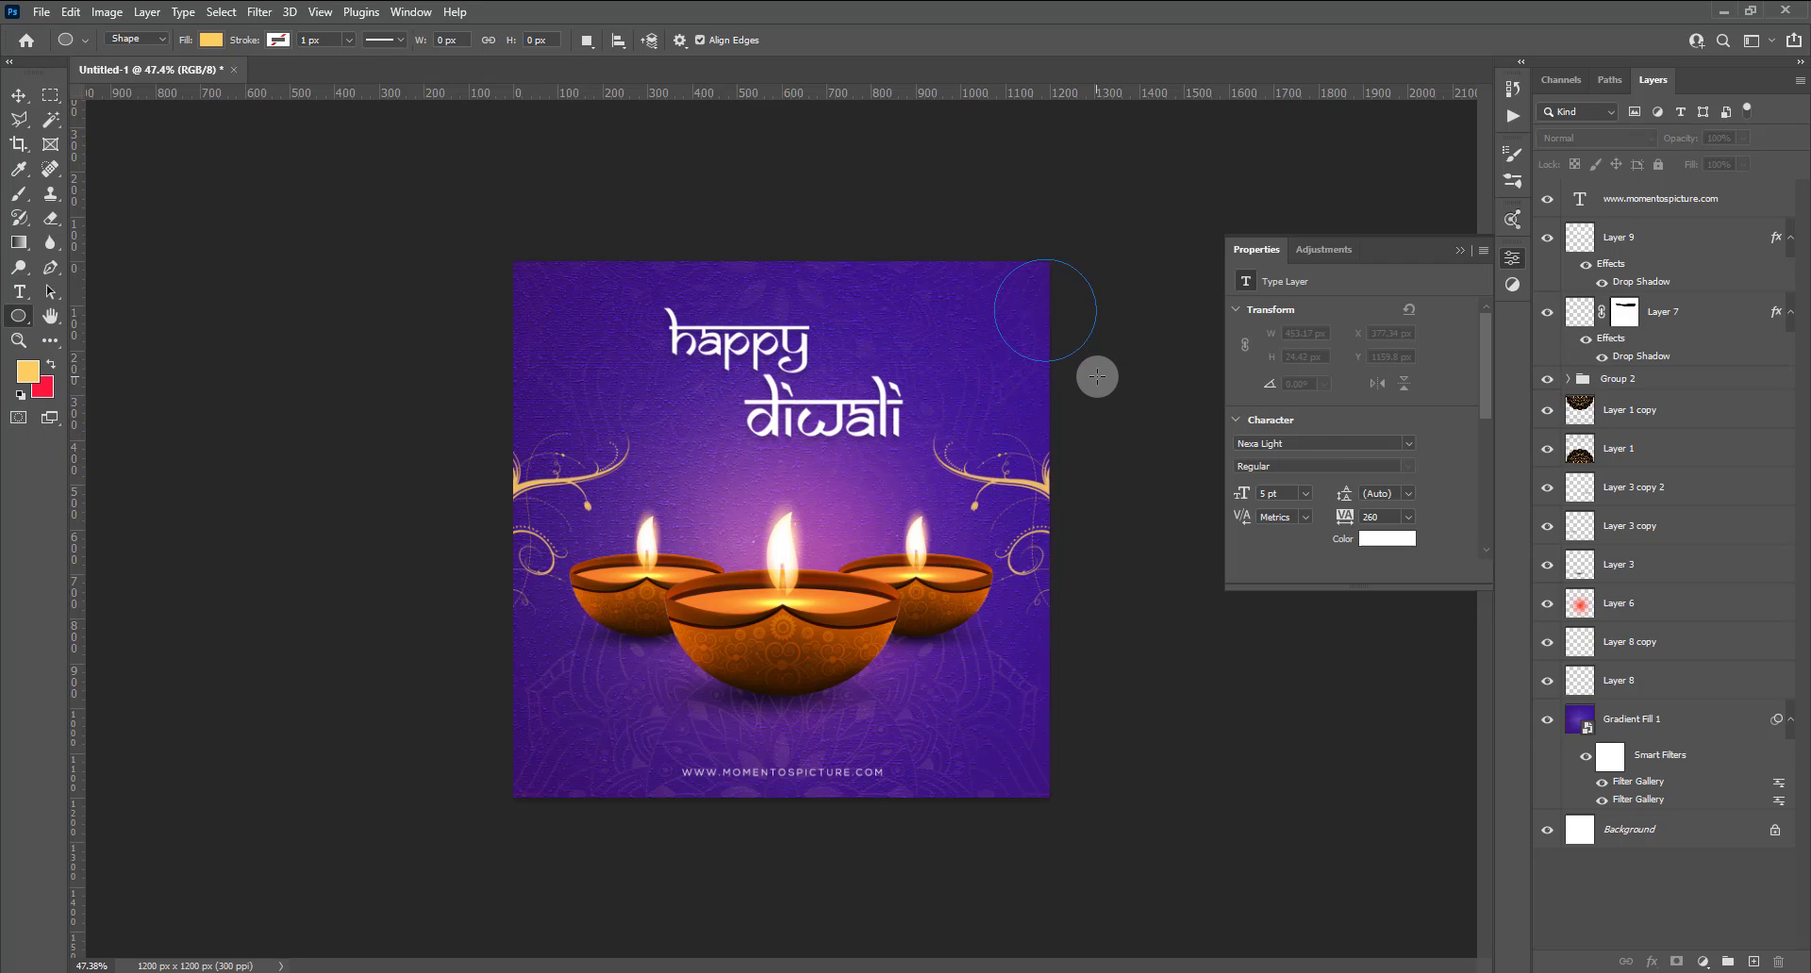
click(1460, 250)
Stretch the circle's top, lower-left and lower-right into a skewed shape.
click(19, 95)
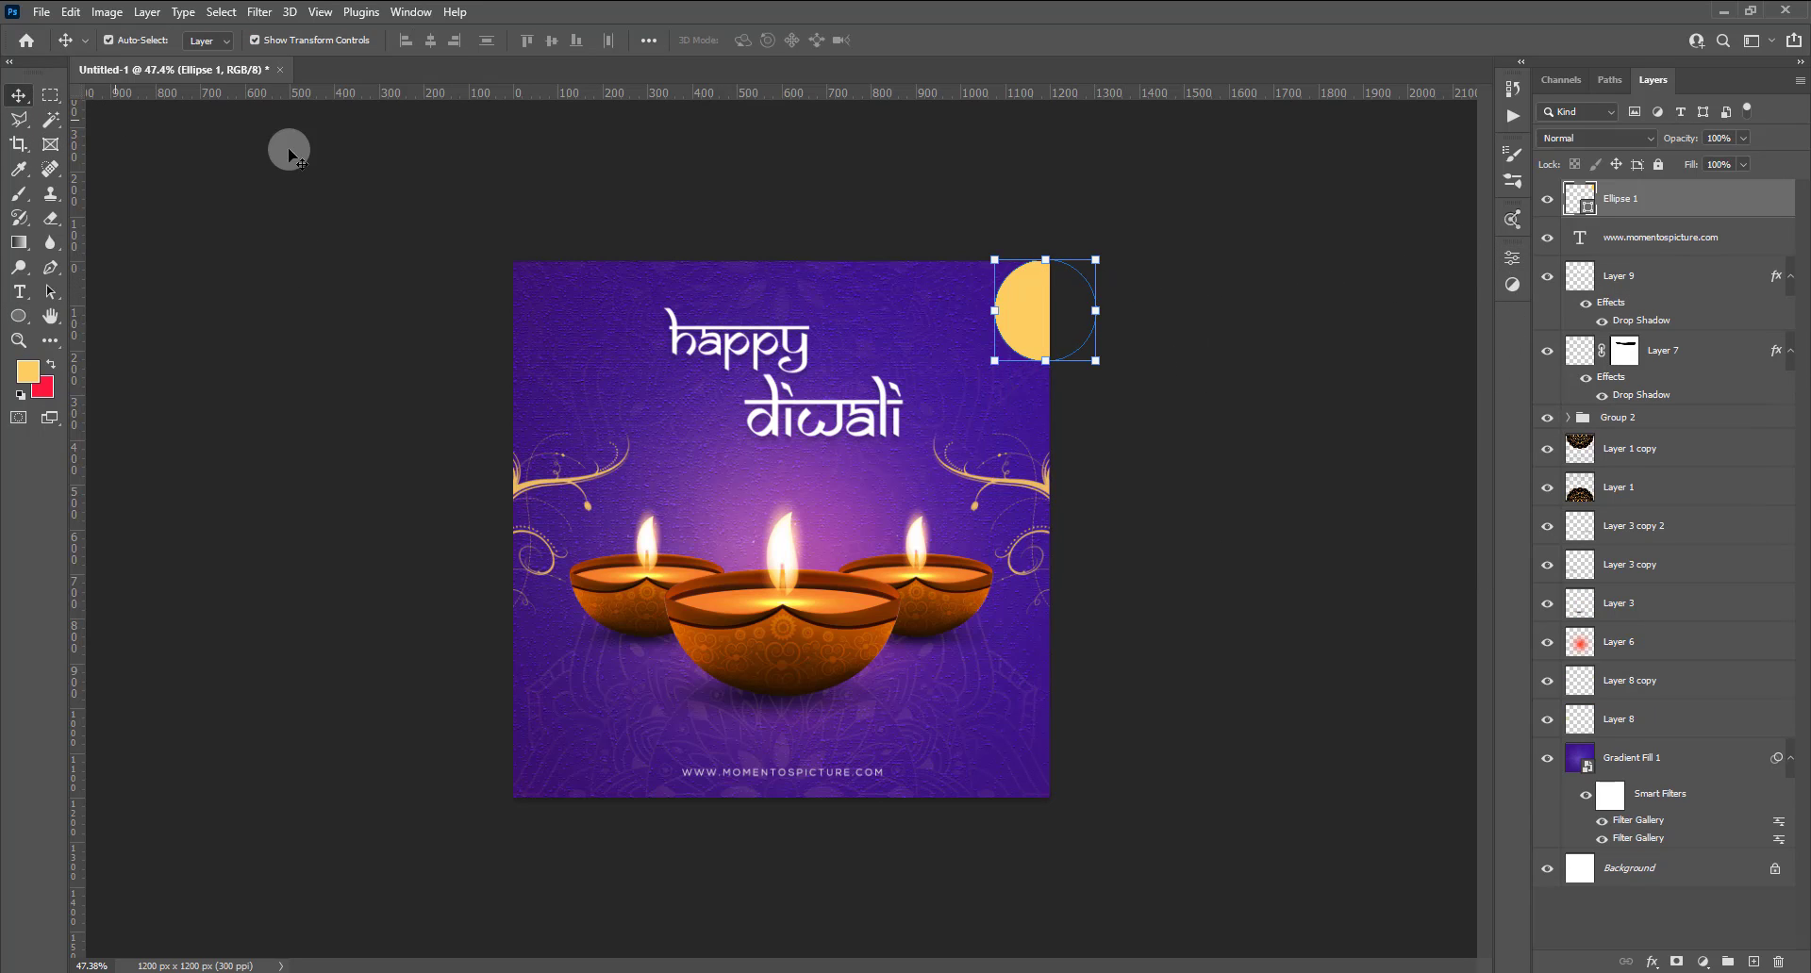
click(1044, 259)
drag(1045, 259, 995, 233)
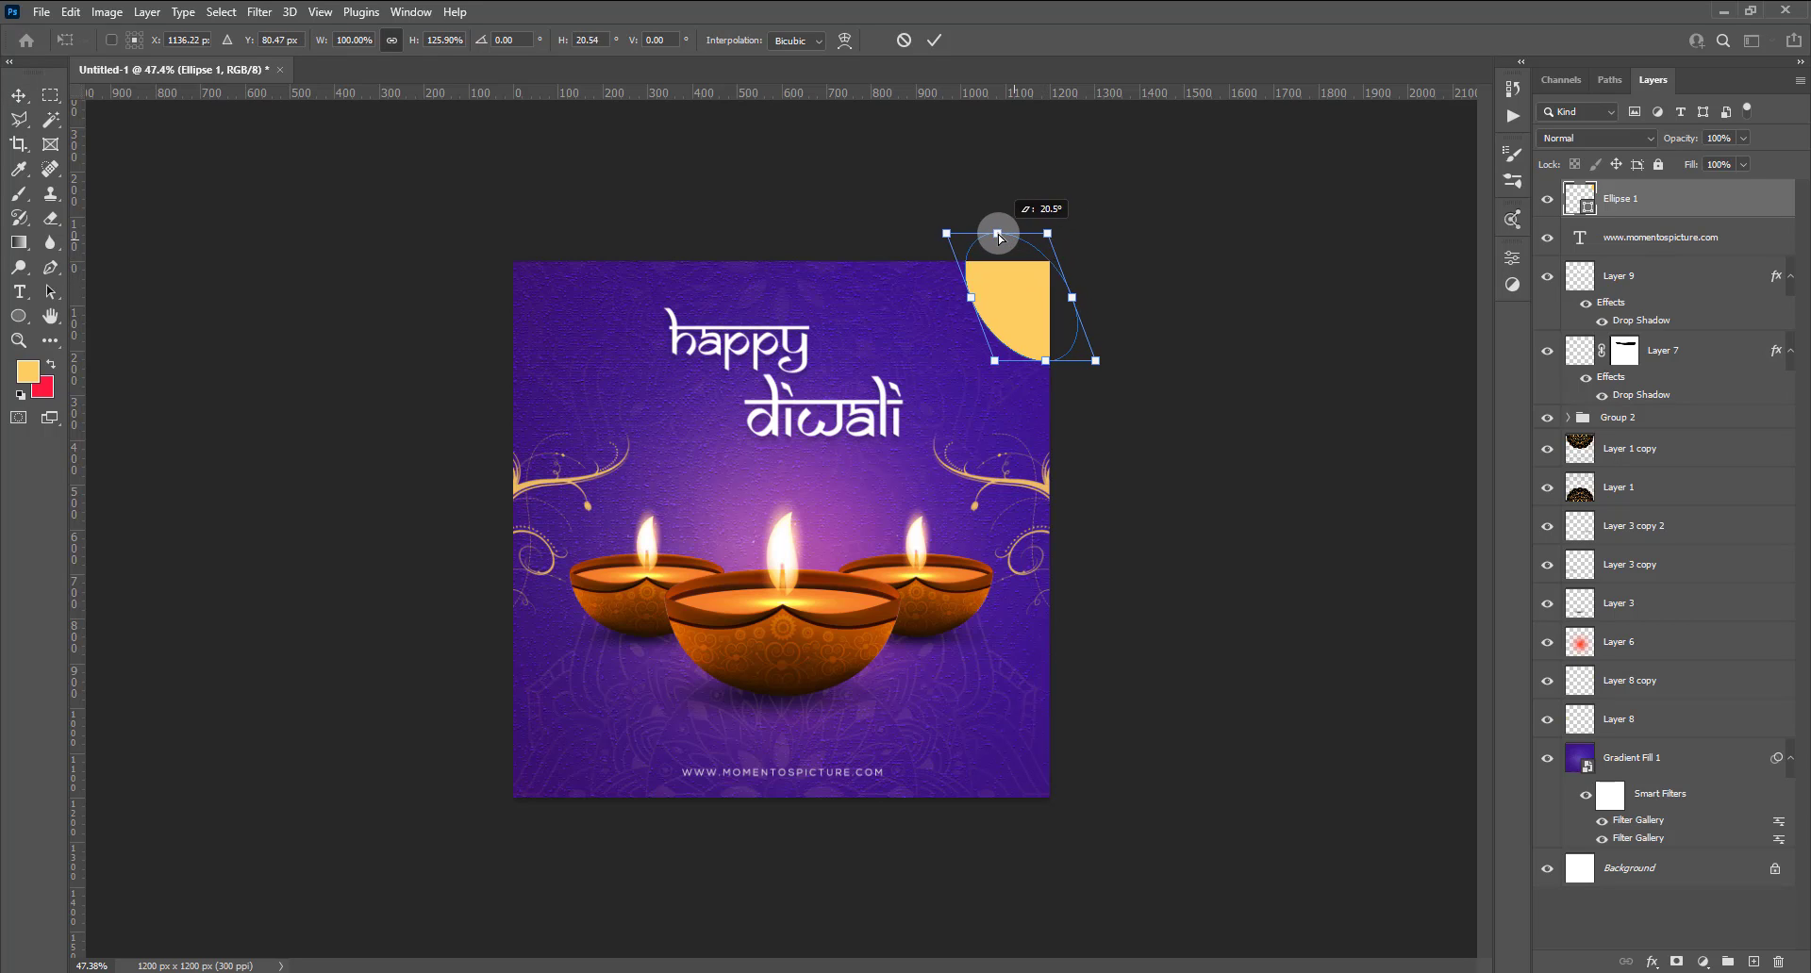
drag(995, 366, 968, 390)
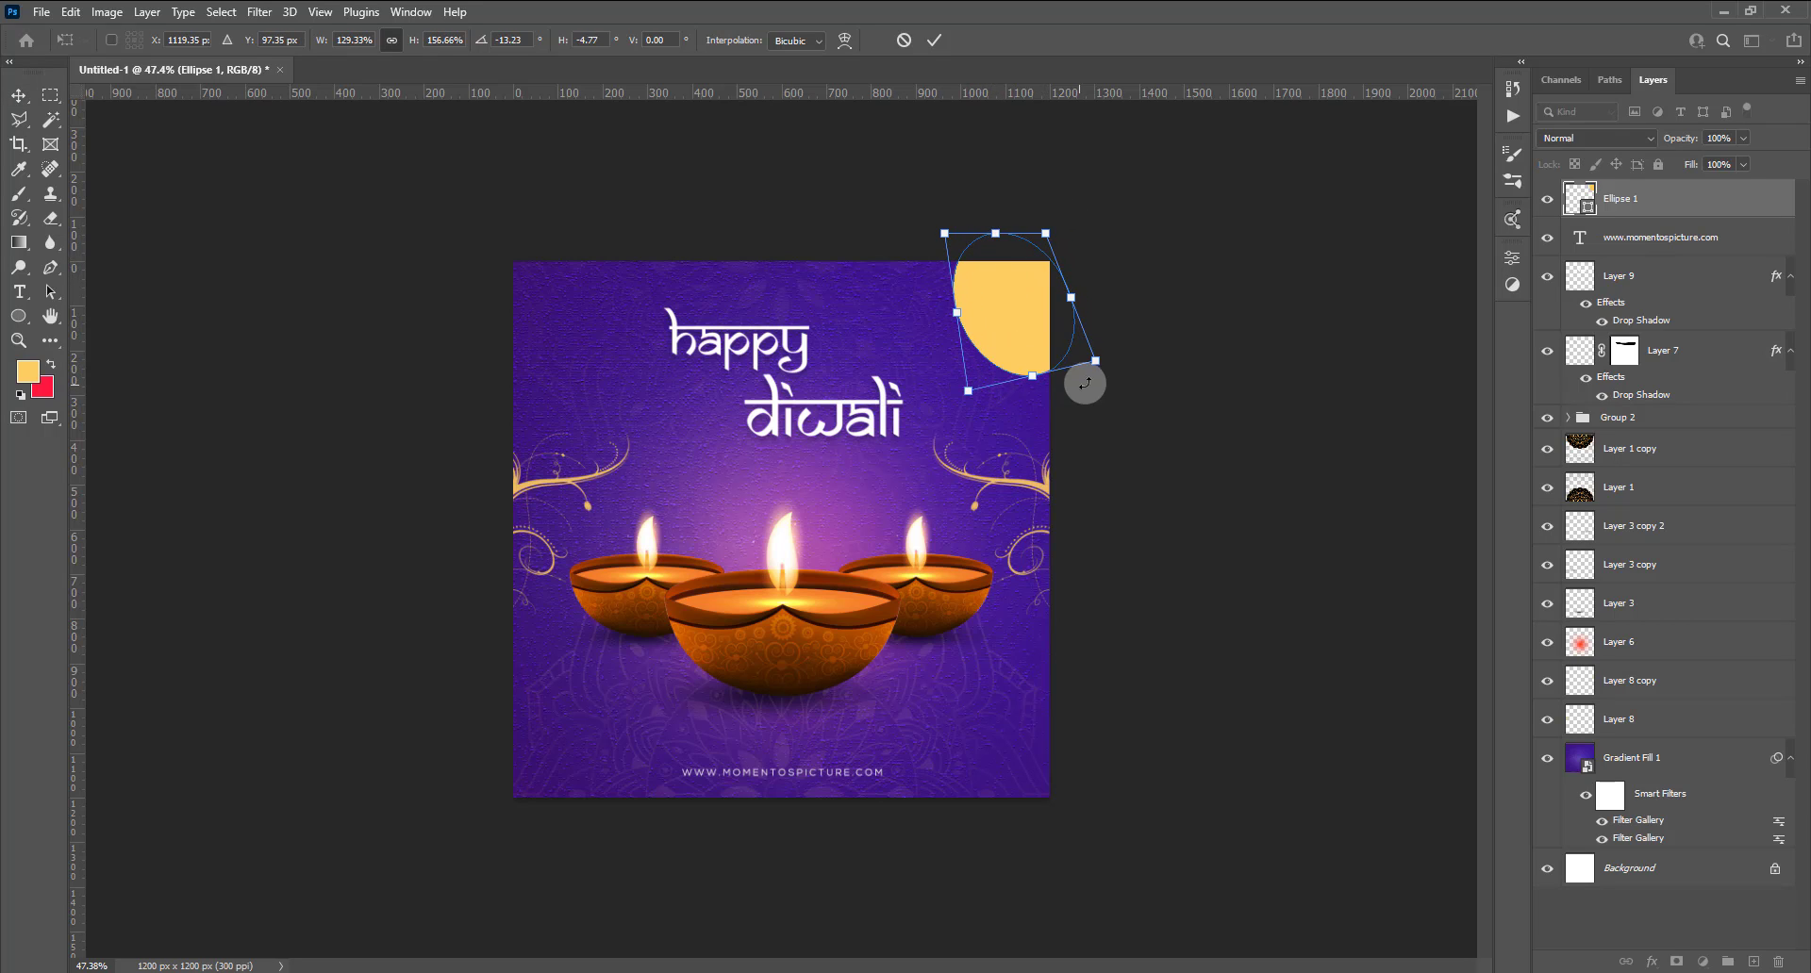
drag(1098, 365, 1106, 417)
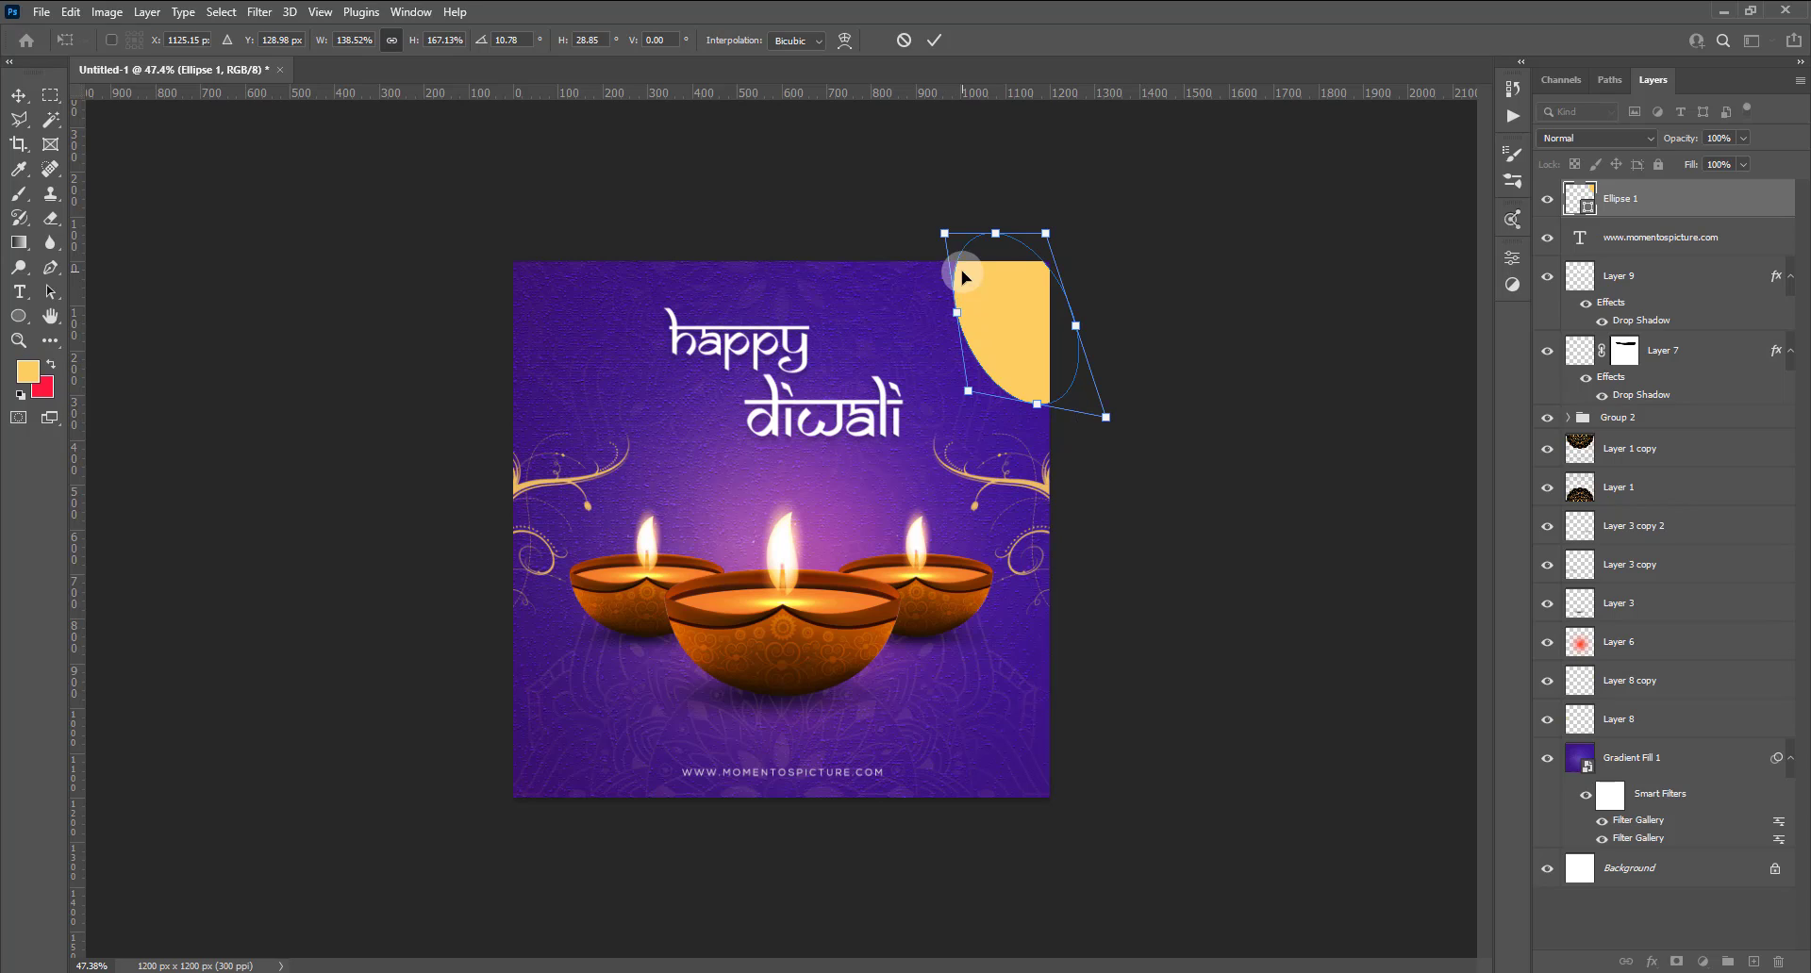
Stretch and warp the yellow shape's tips and edges into a sweeping corner wave.
drag(941, 231, 898, 229)
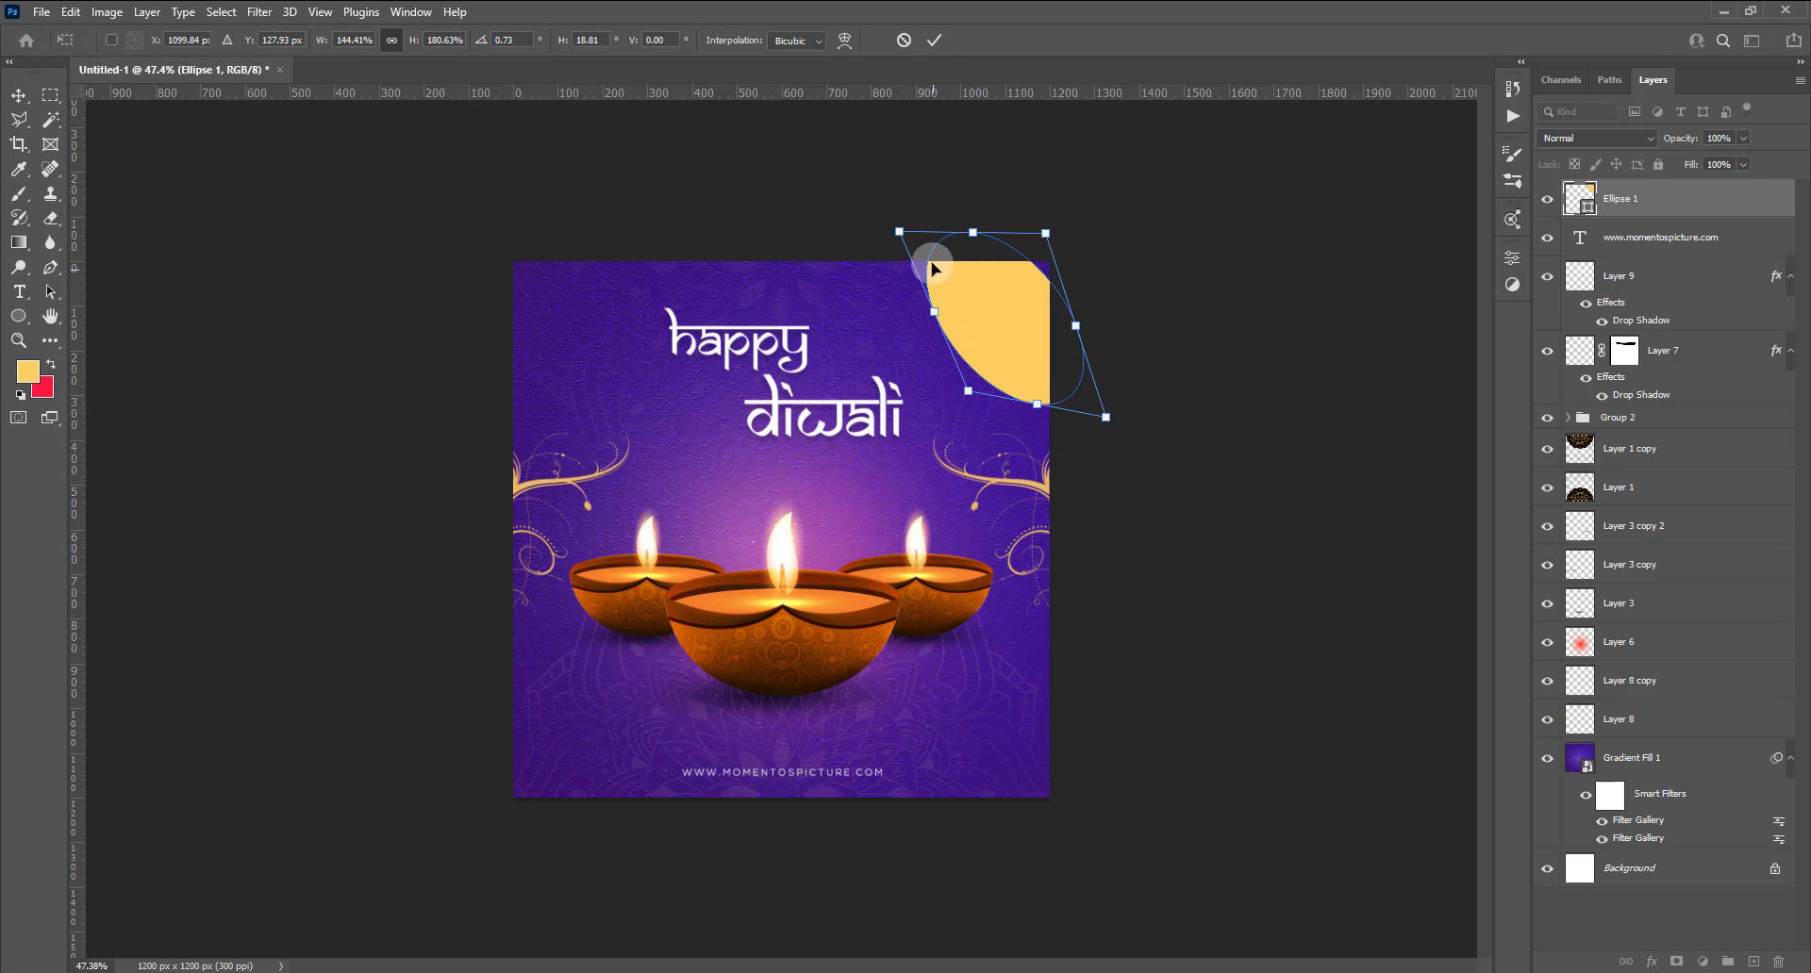
drag(994, 319, 988, 294)
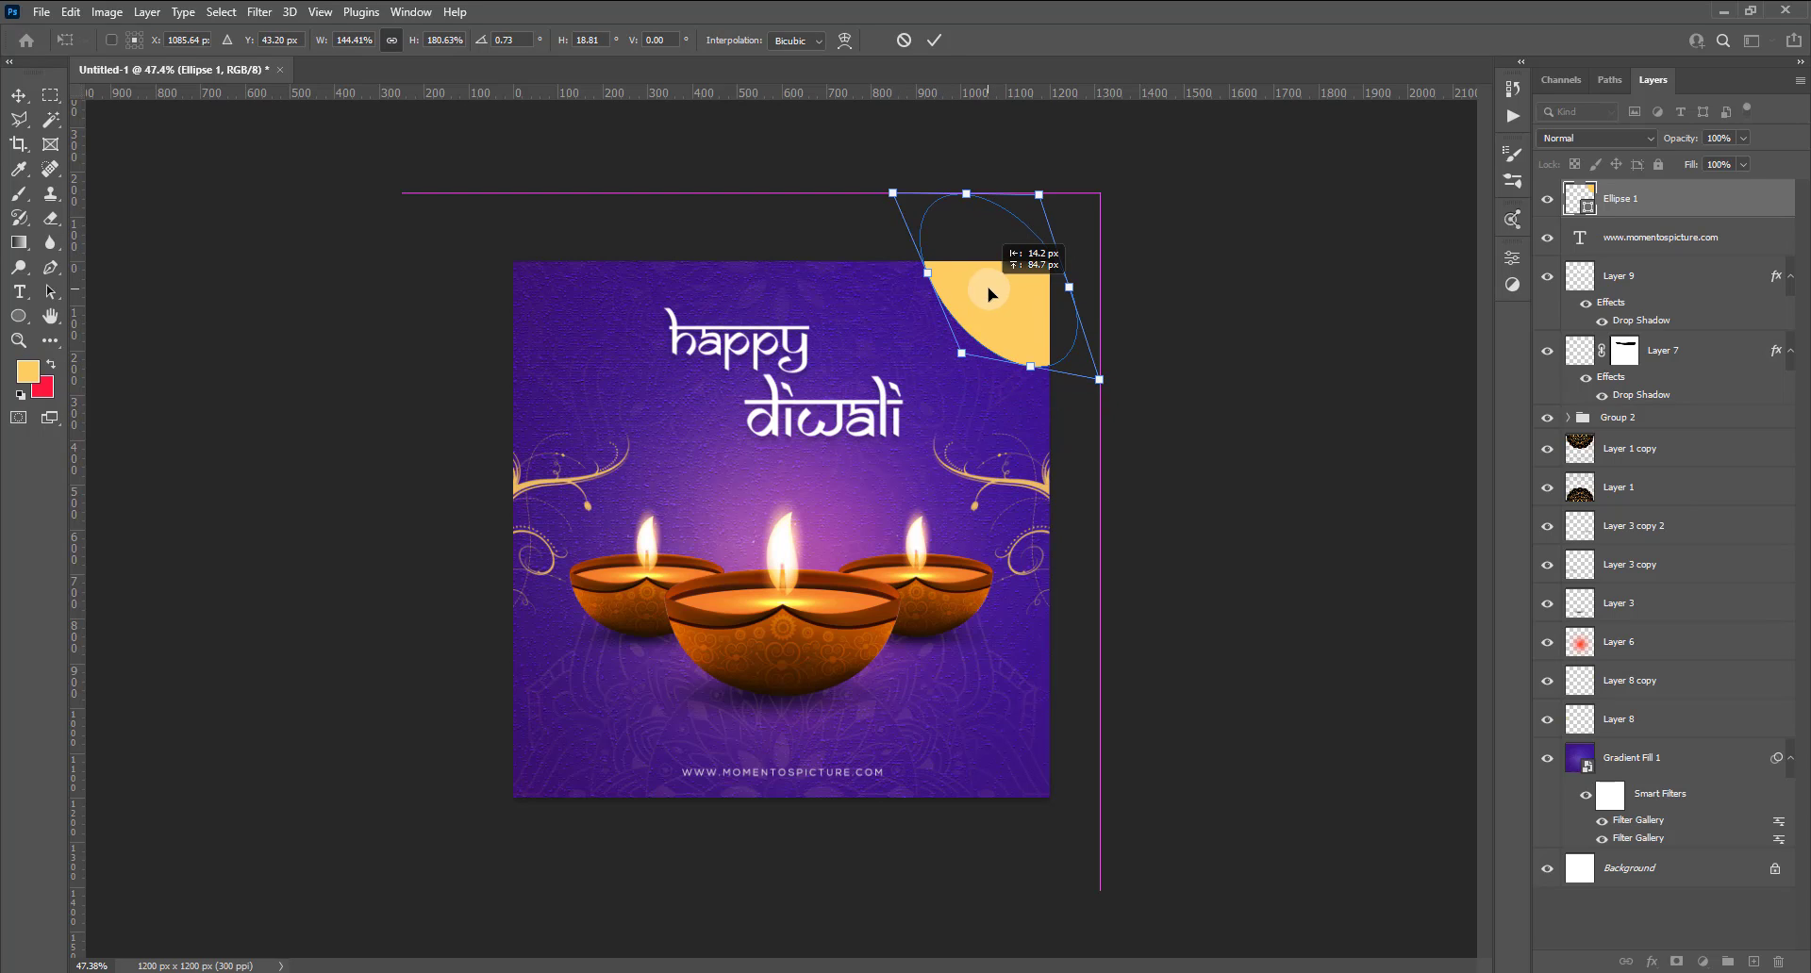
right_click(1030, 376)
click(1061, 502)
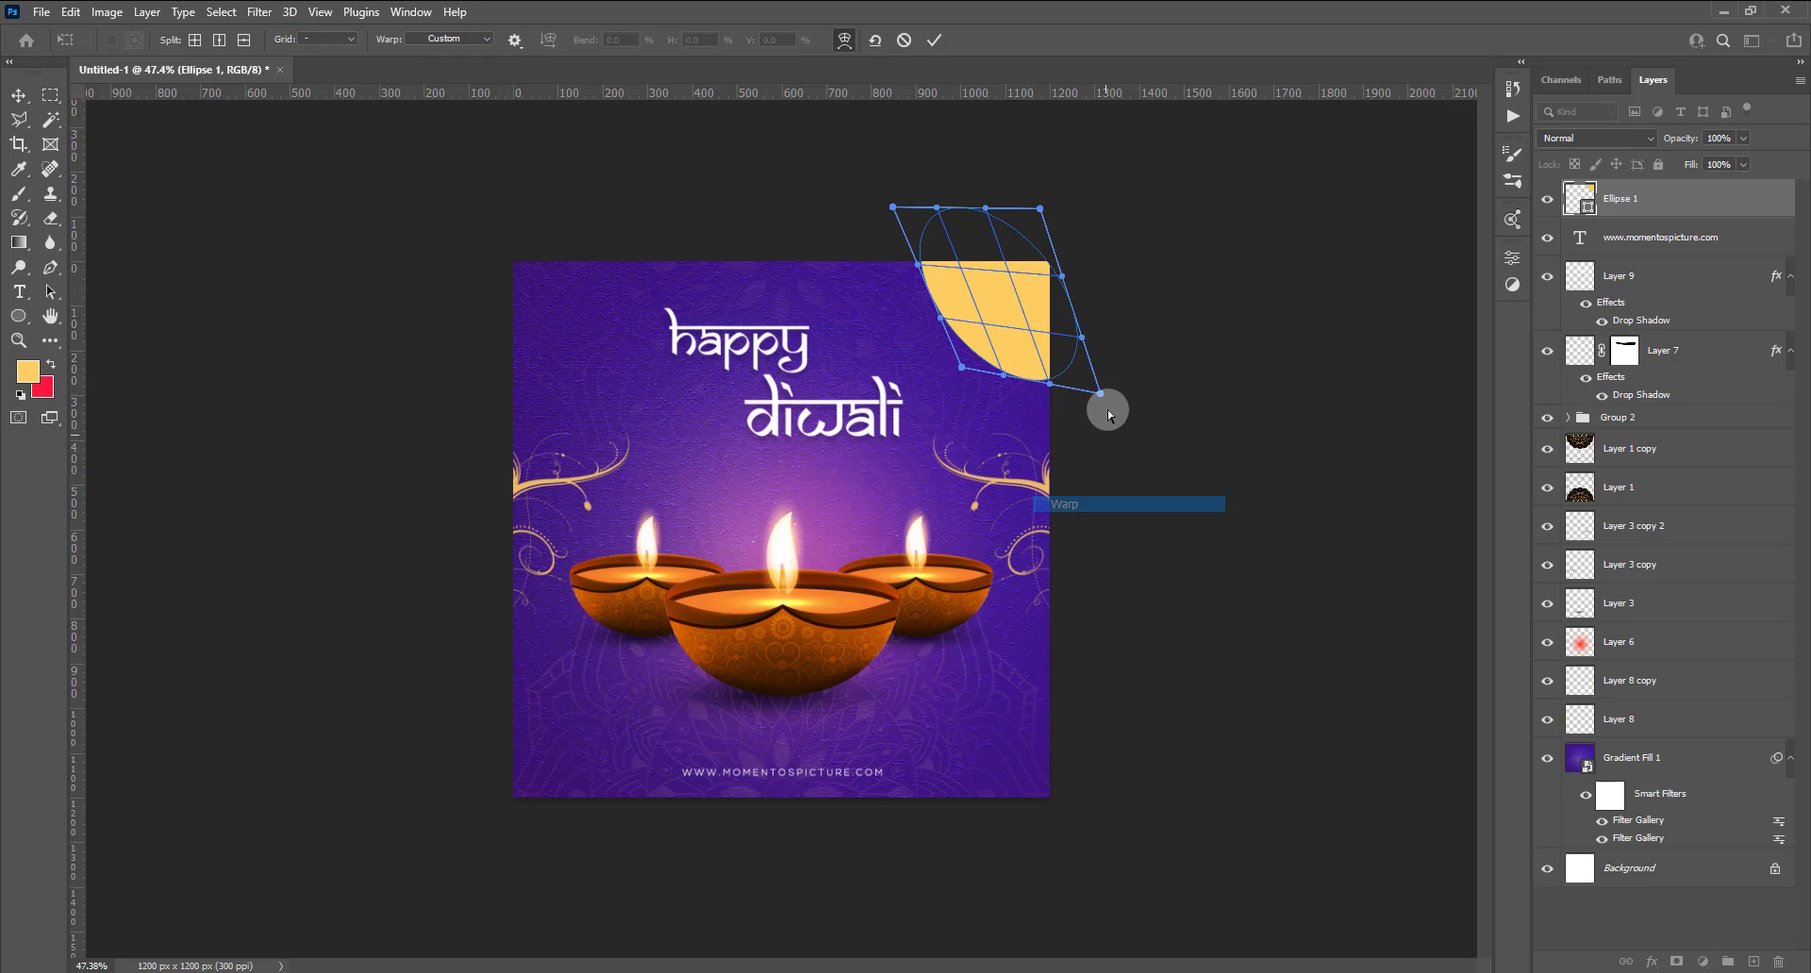
drag(1099, 393, 1064, 473)
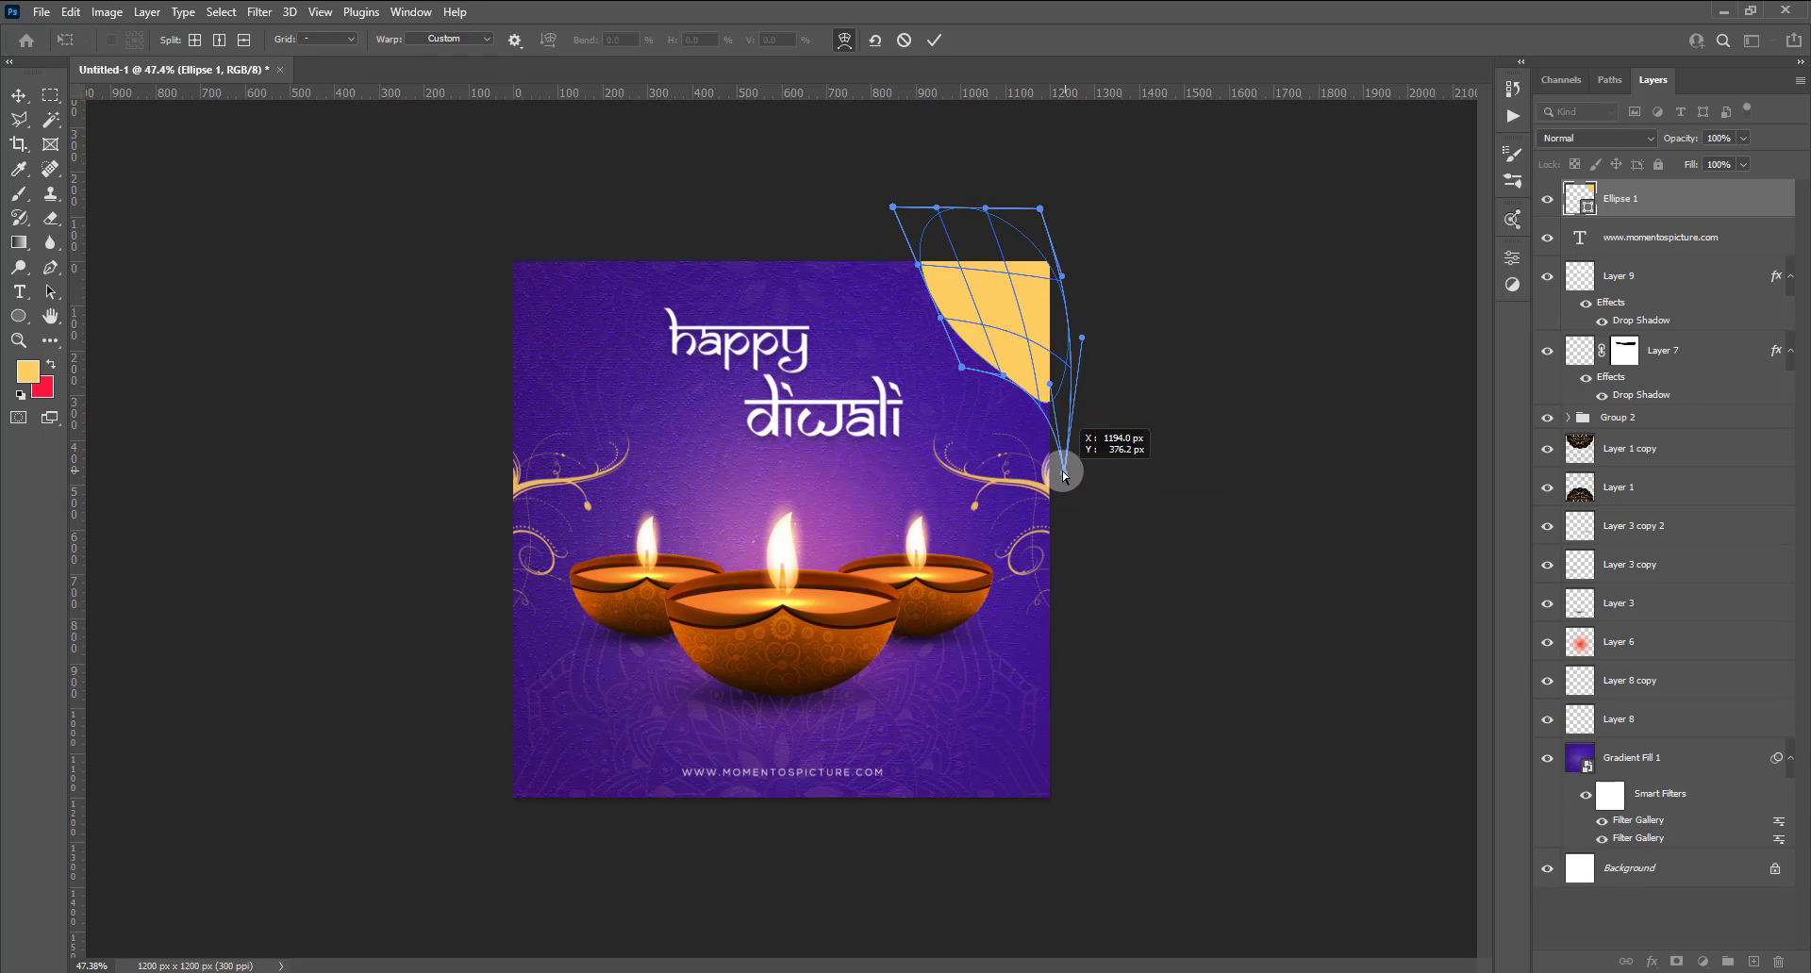
drag(893, 207, 747, 240)
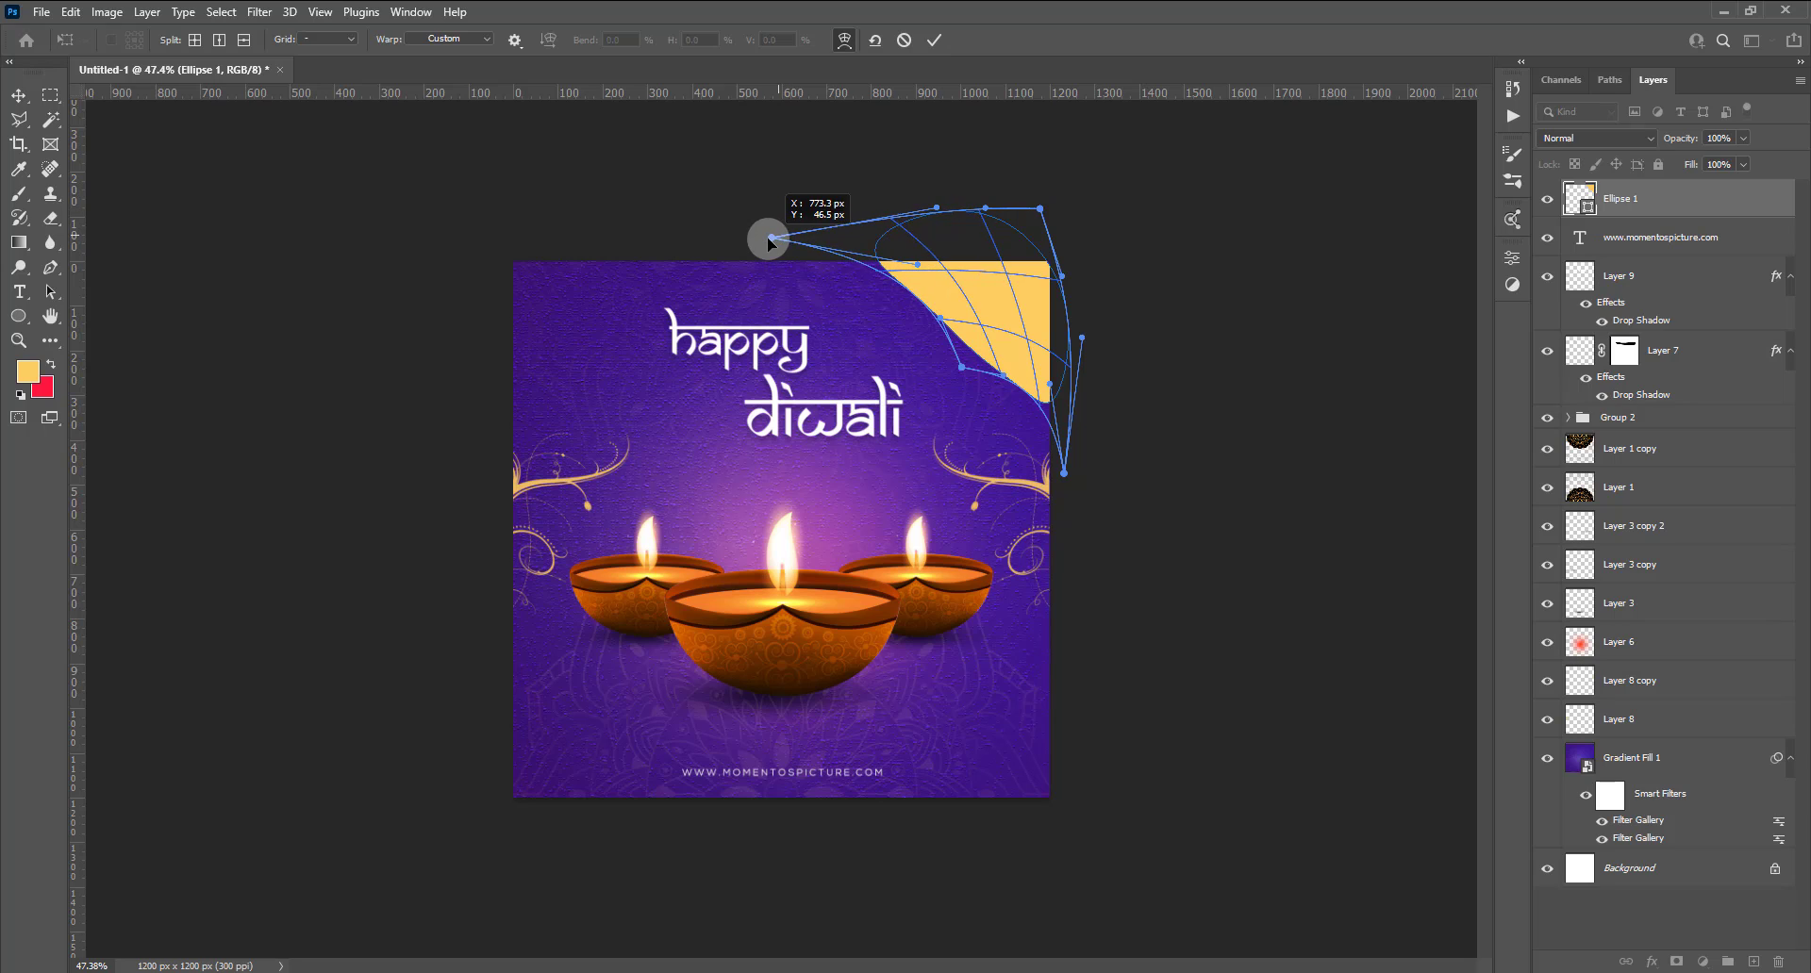
drag(946, 324, 962, 294)
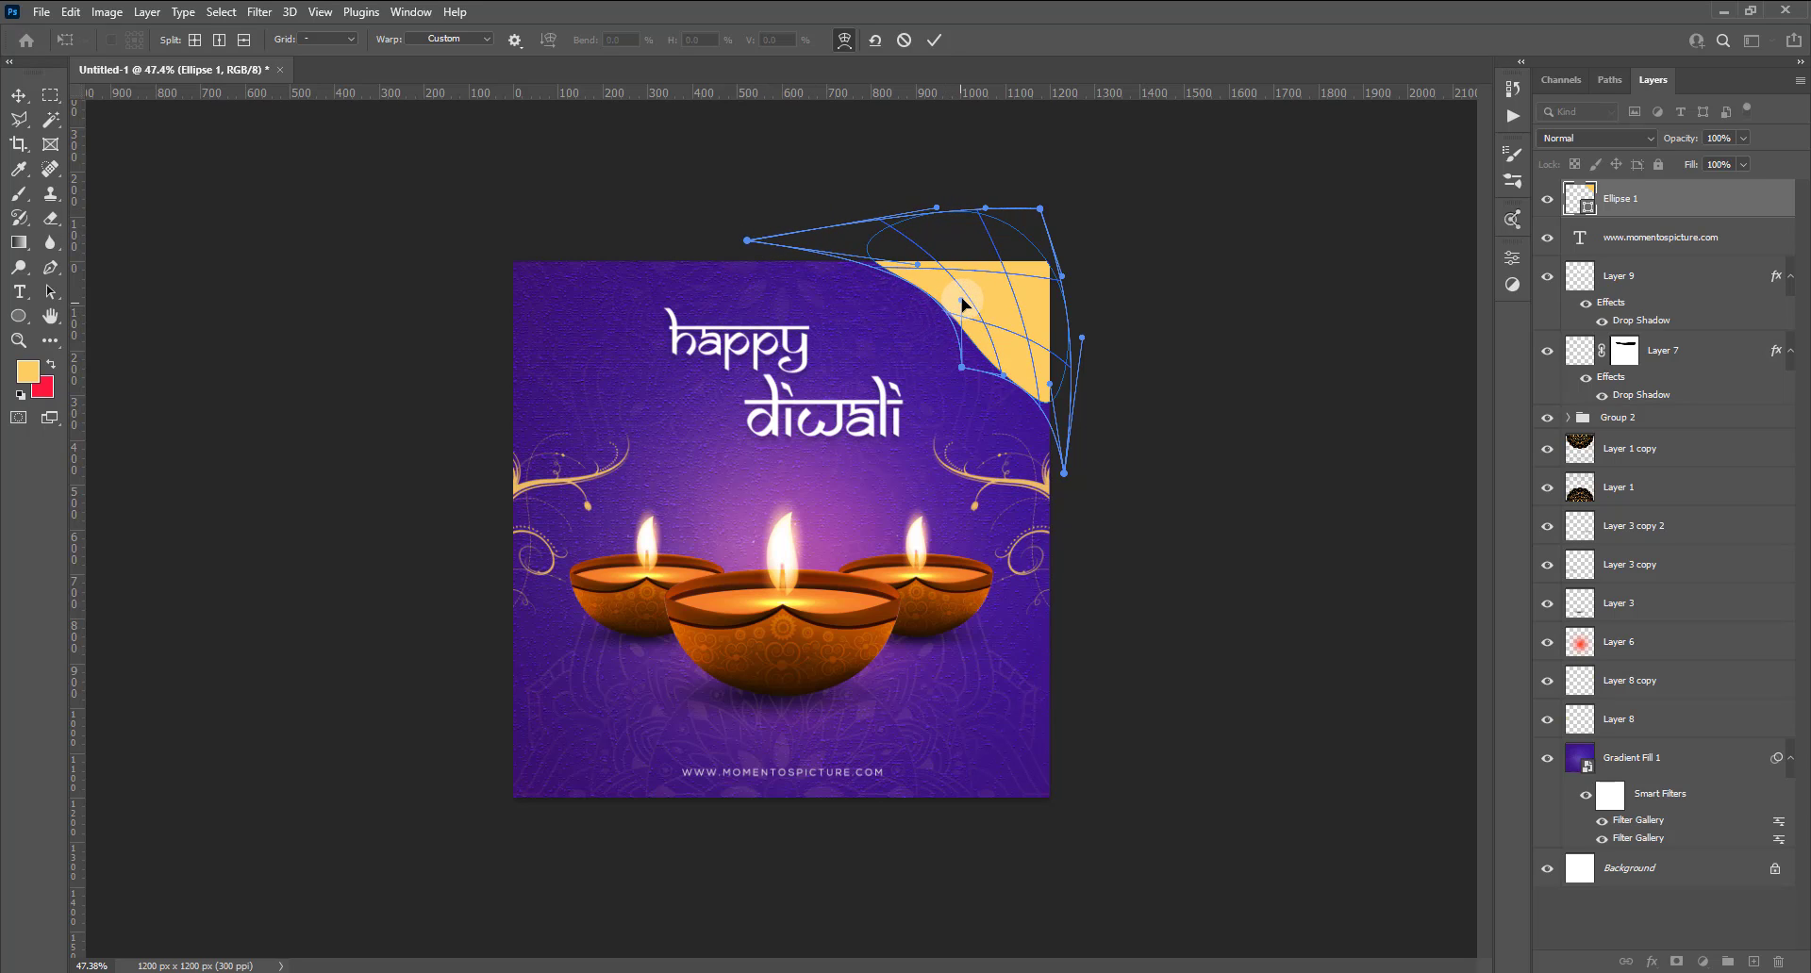
drag(747, 241, 665, 253)
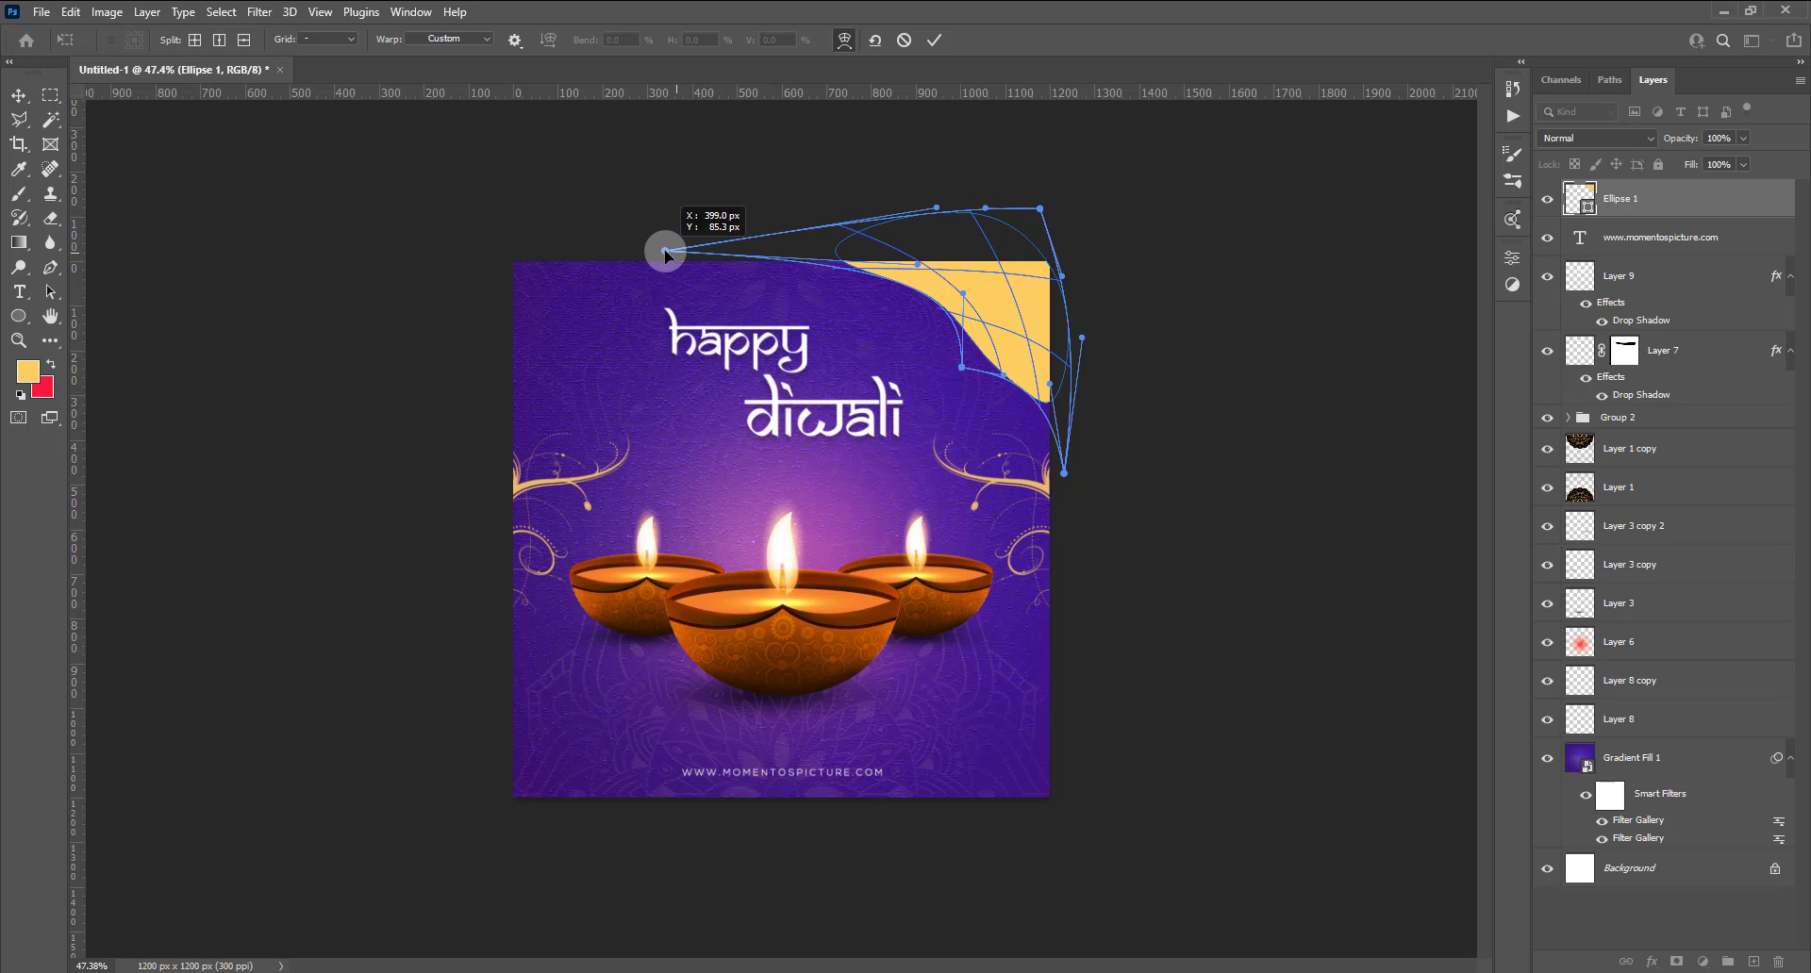
drag(1064, 474, 1082, 524)
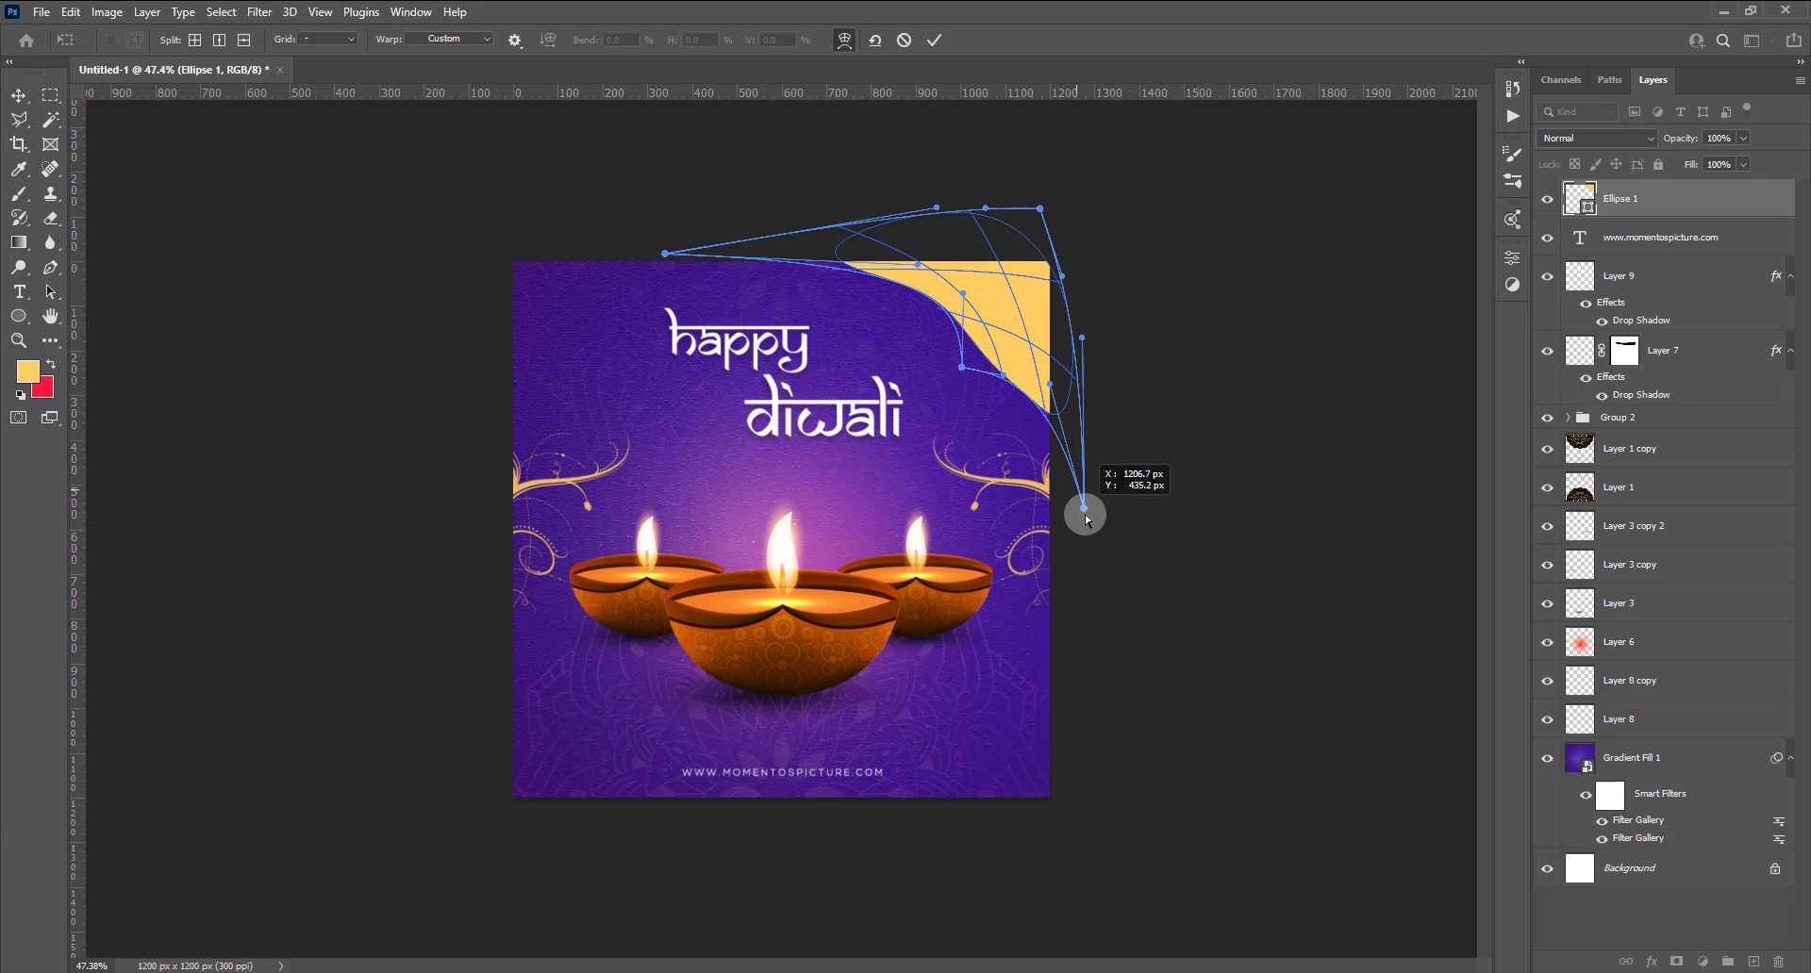
drag(970, 361, 978, 352)
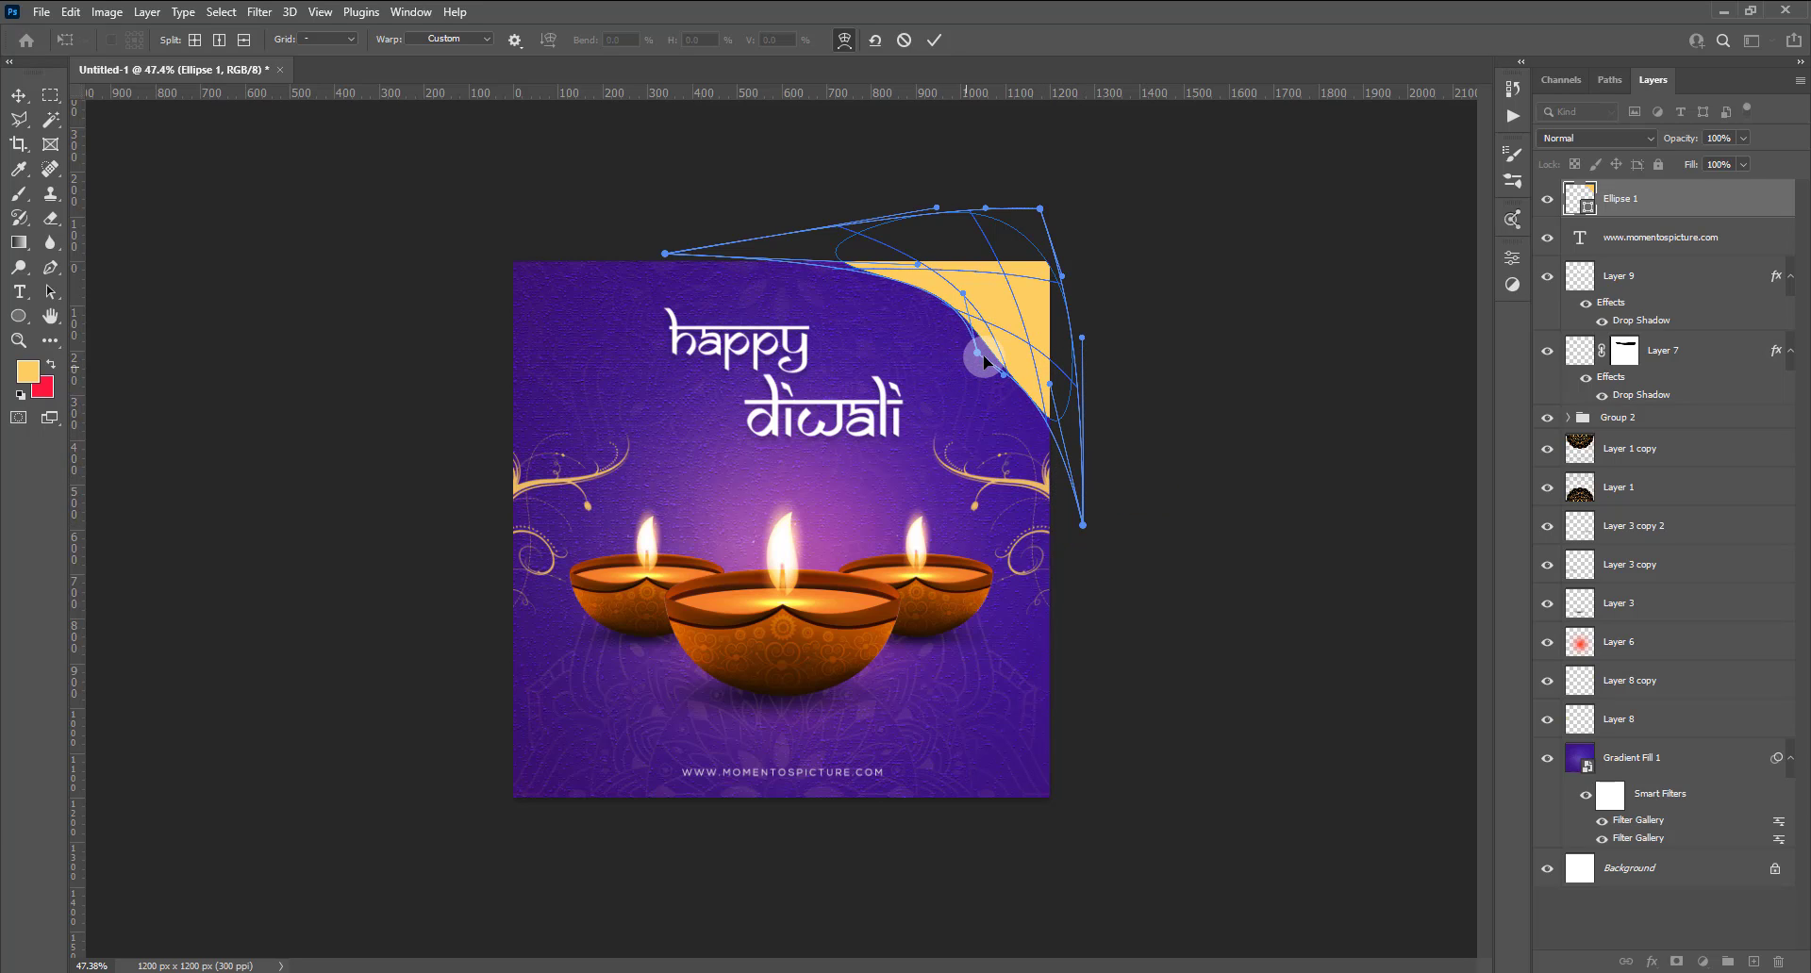
mouse_move(1084, 392)
mouse_down()
mouse_move(1057, 291)
mouse_move(988, 405)
mouse_up()
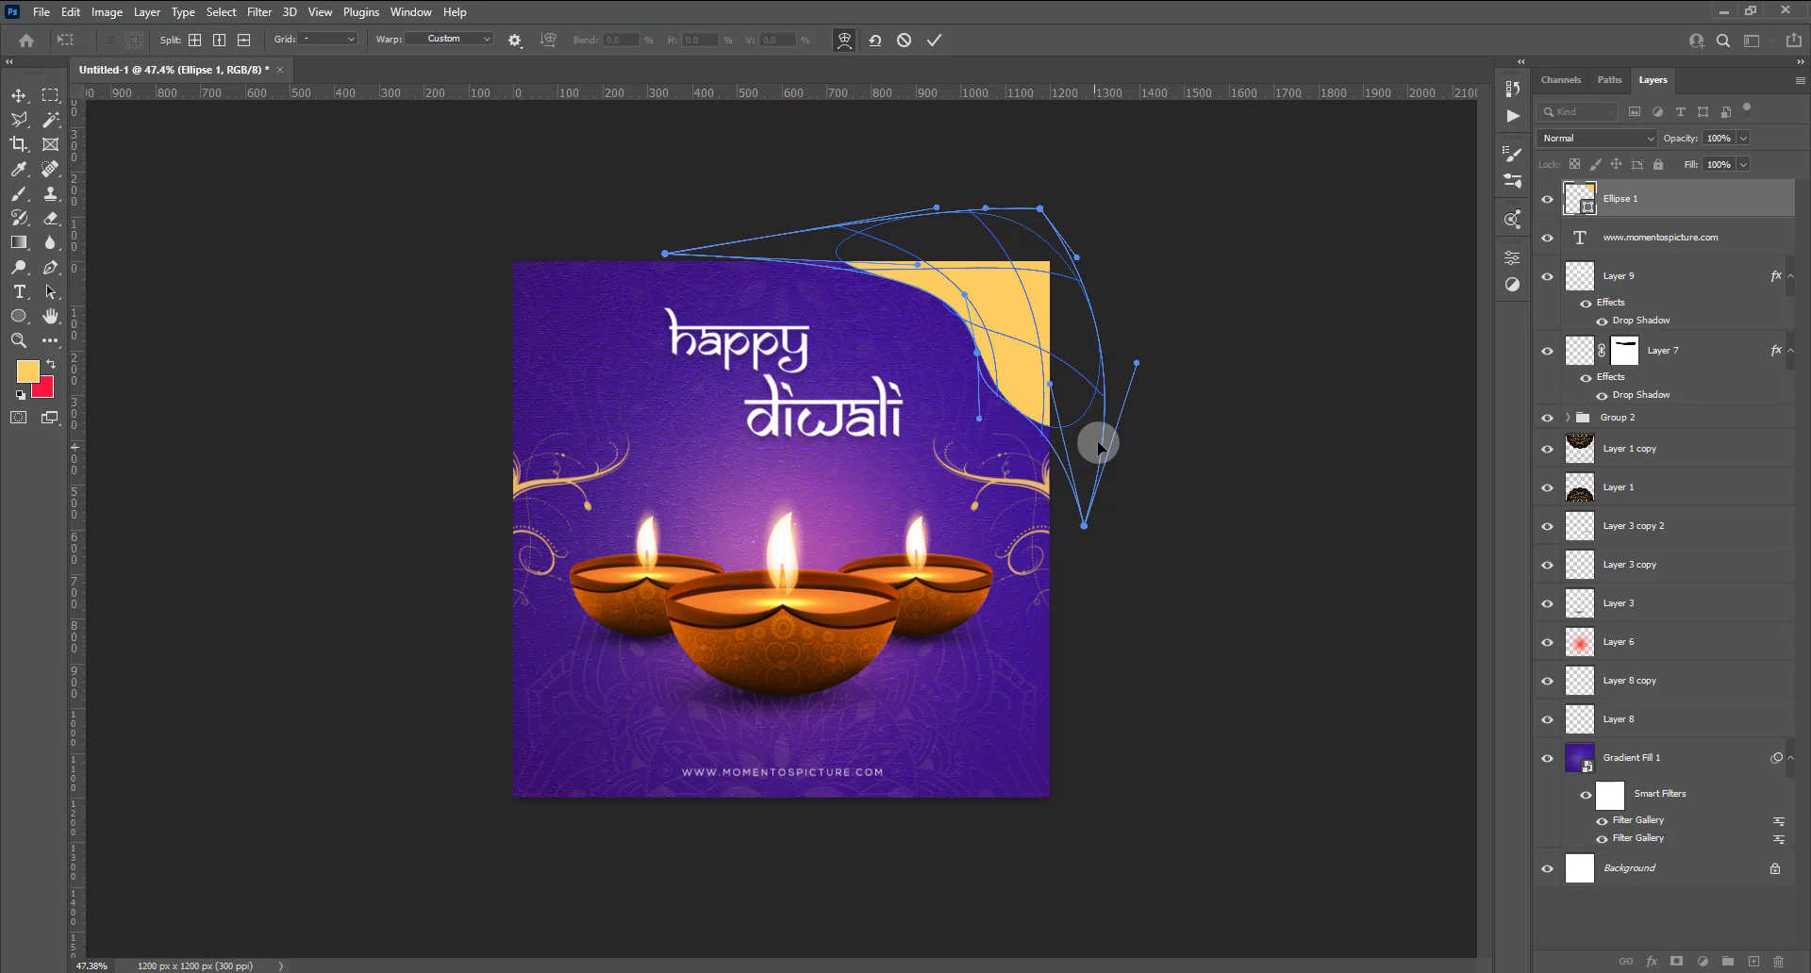
Commit the wave, reposition it at the corner and scale it to about 88%.
click(933, 40)
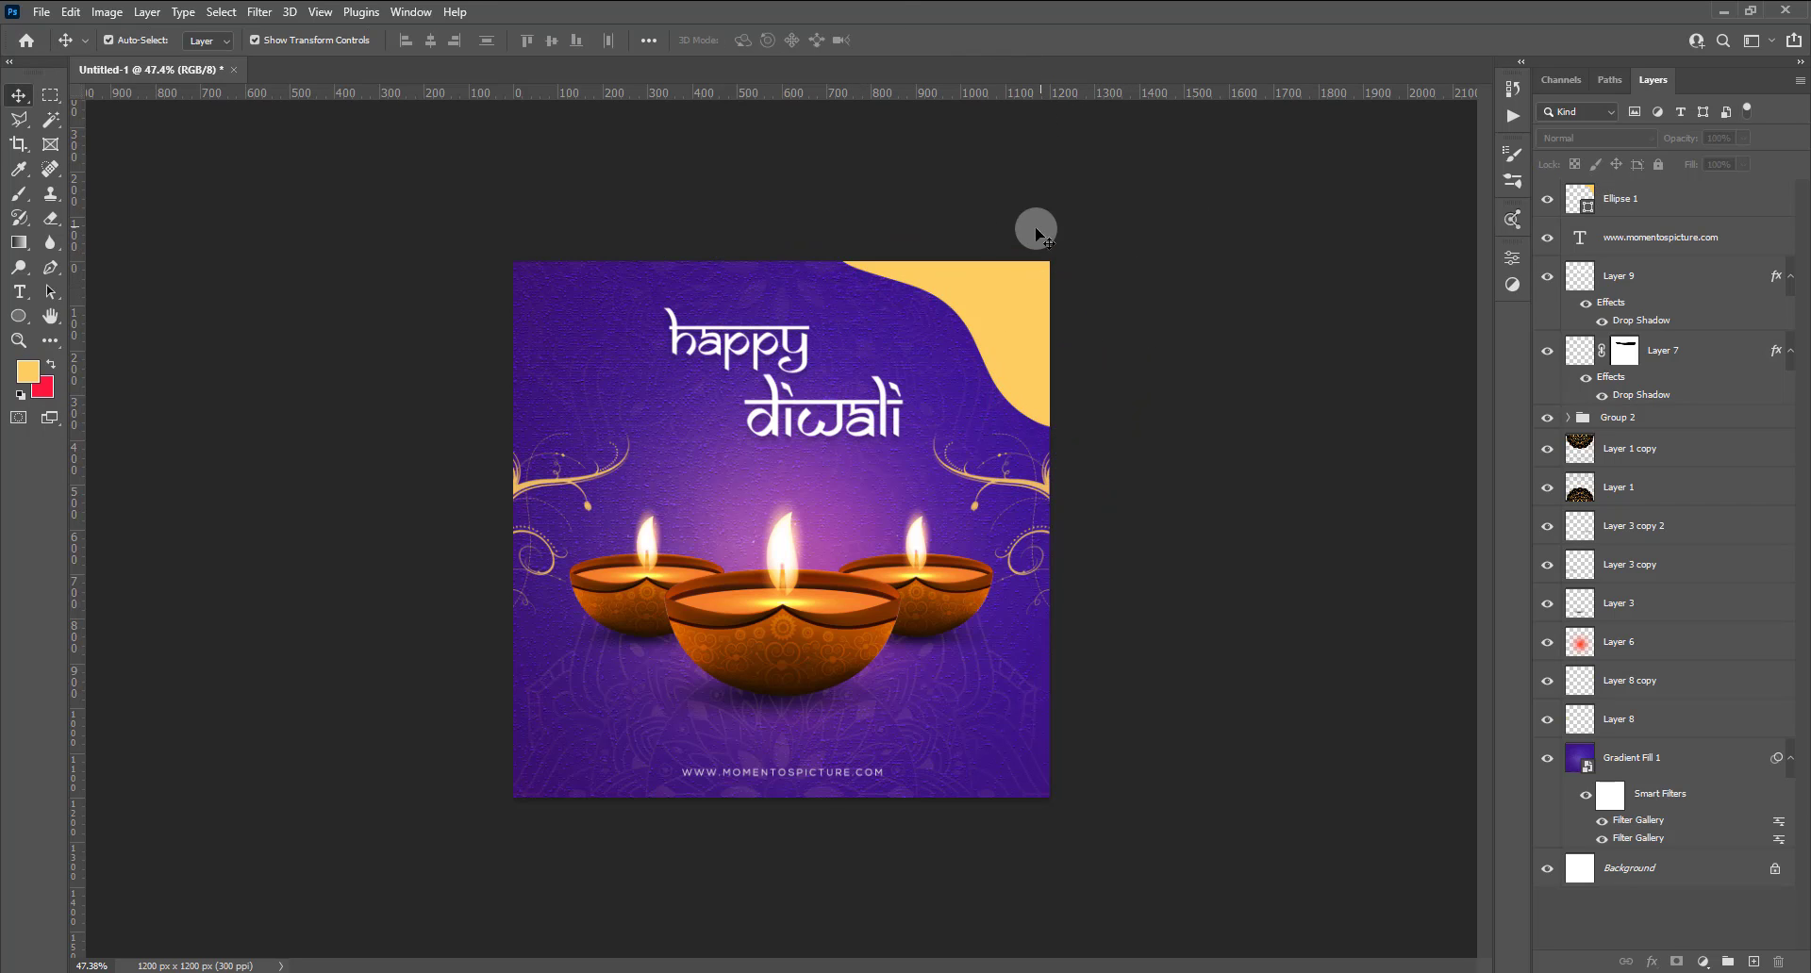
scroll(1028, 264, up, 1)
drag(1035, 283, 1043, 296)
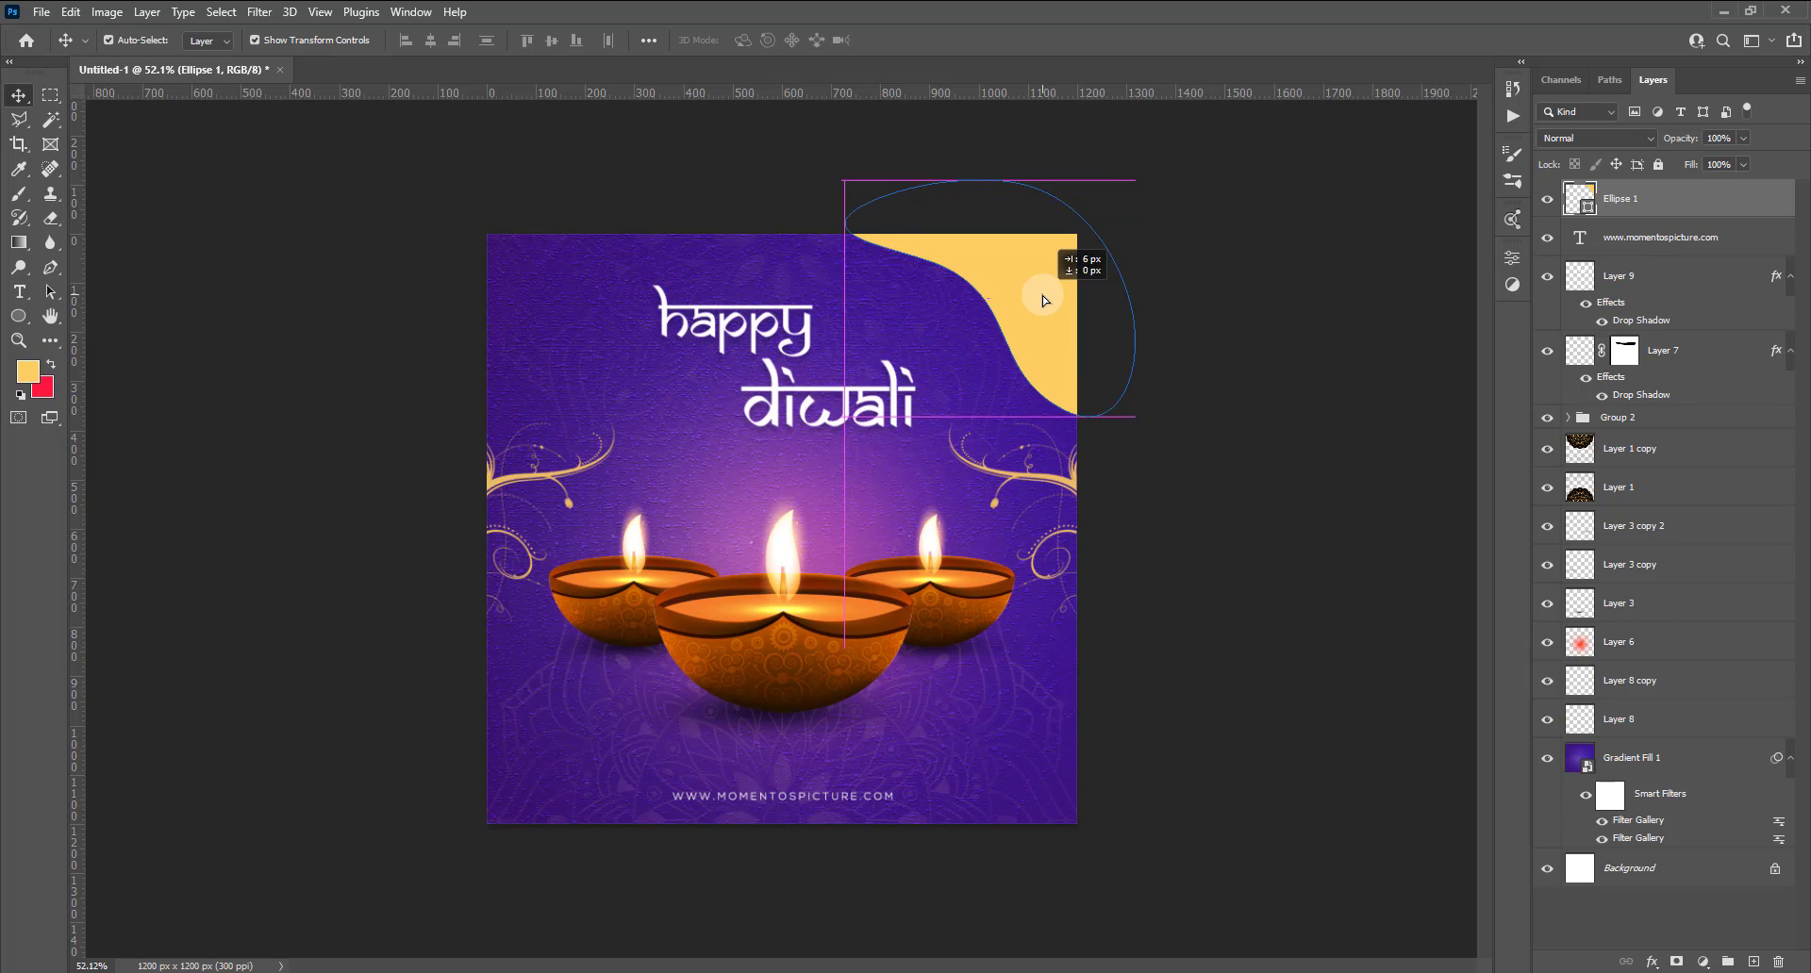
click(1190, 387)
click(1044, 306)
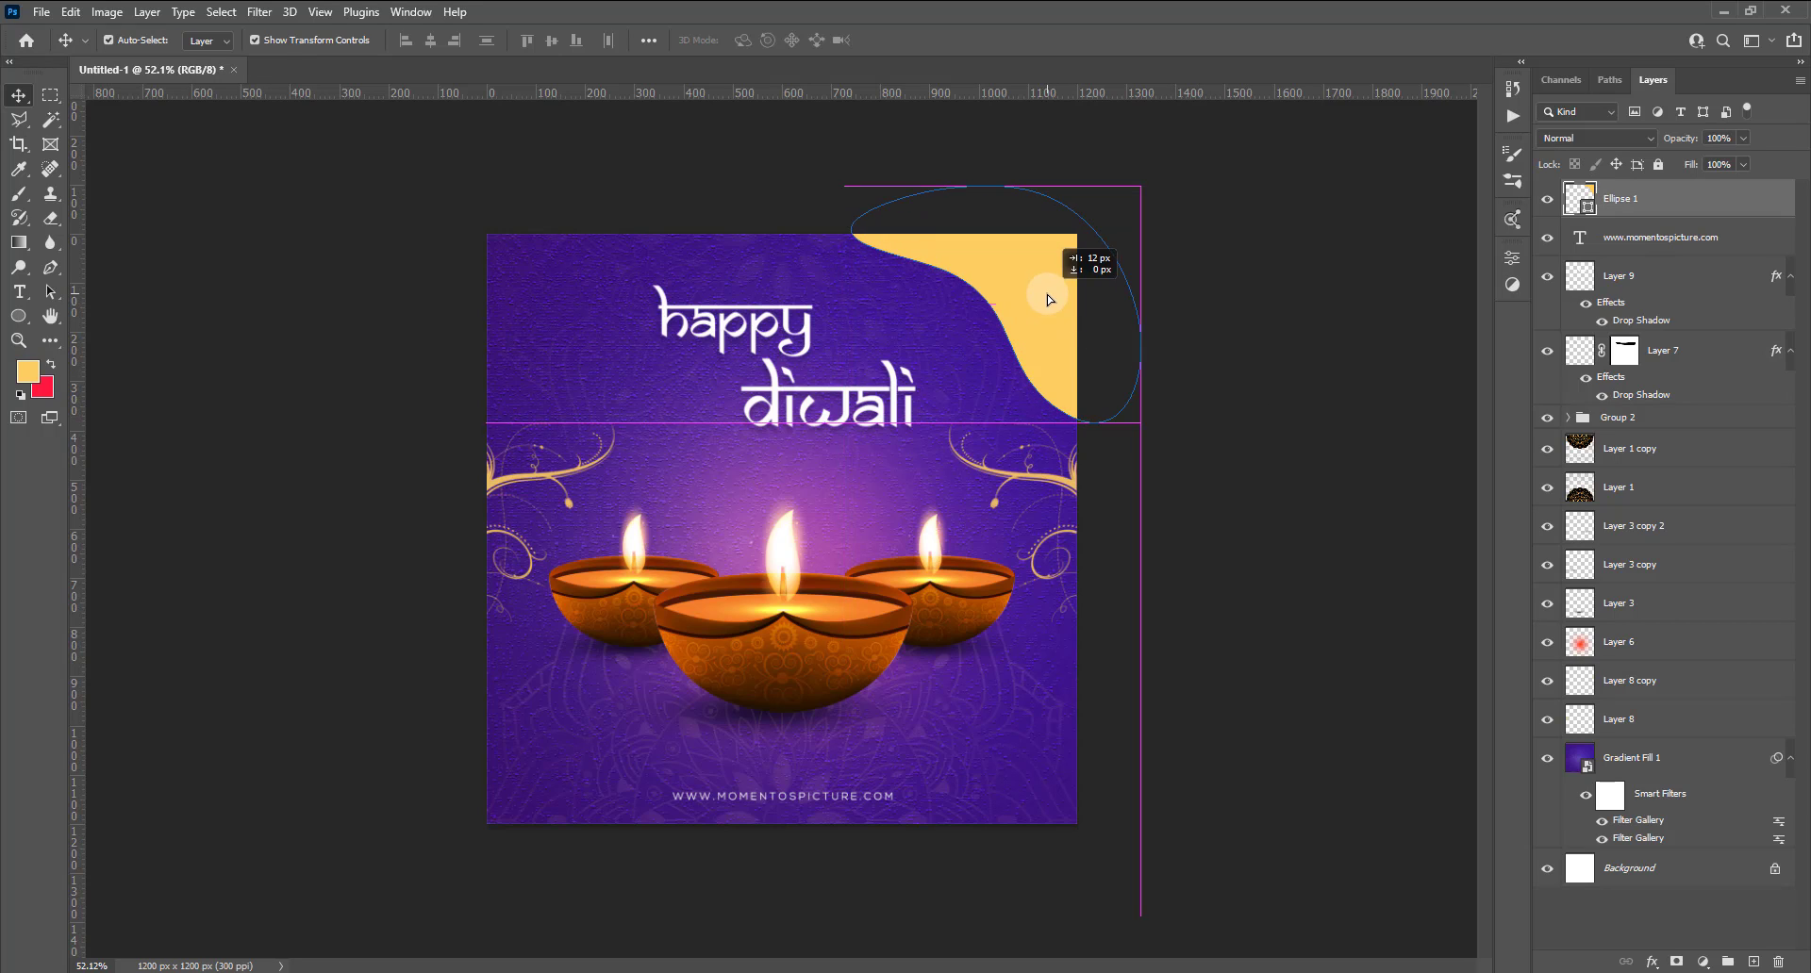
key(ctrl+t)
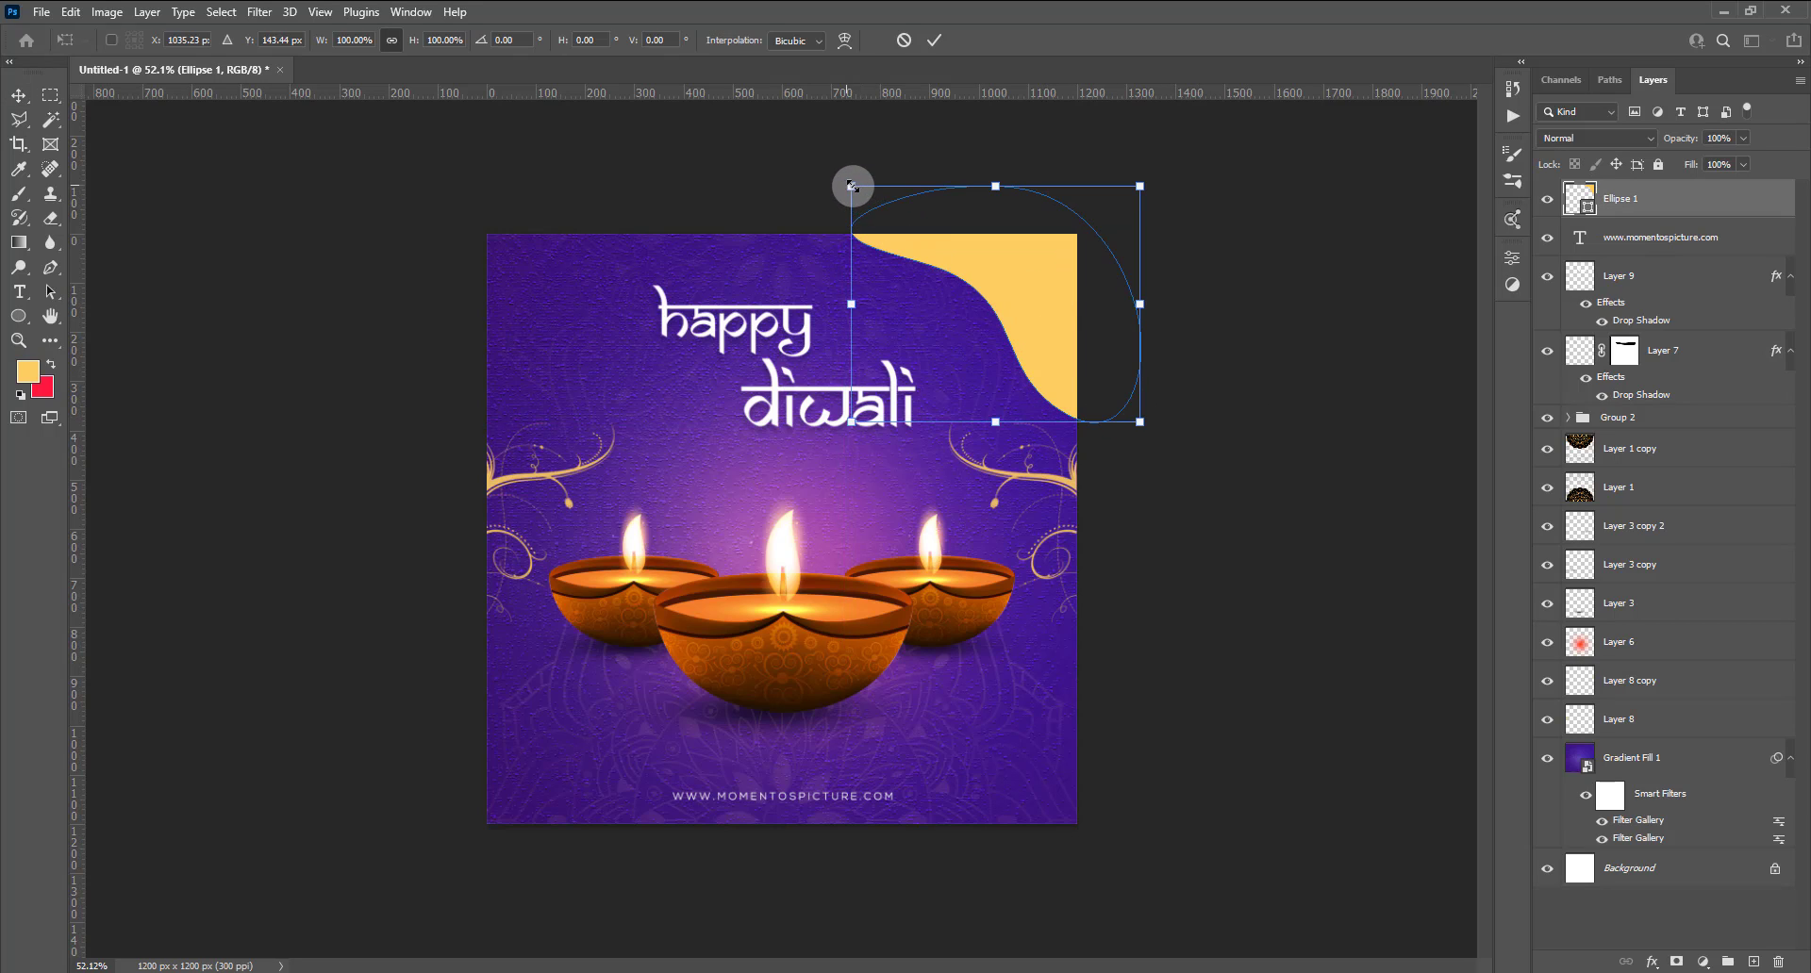
drag(852, 186, 885, 204)
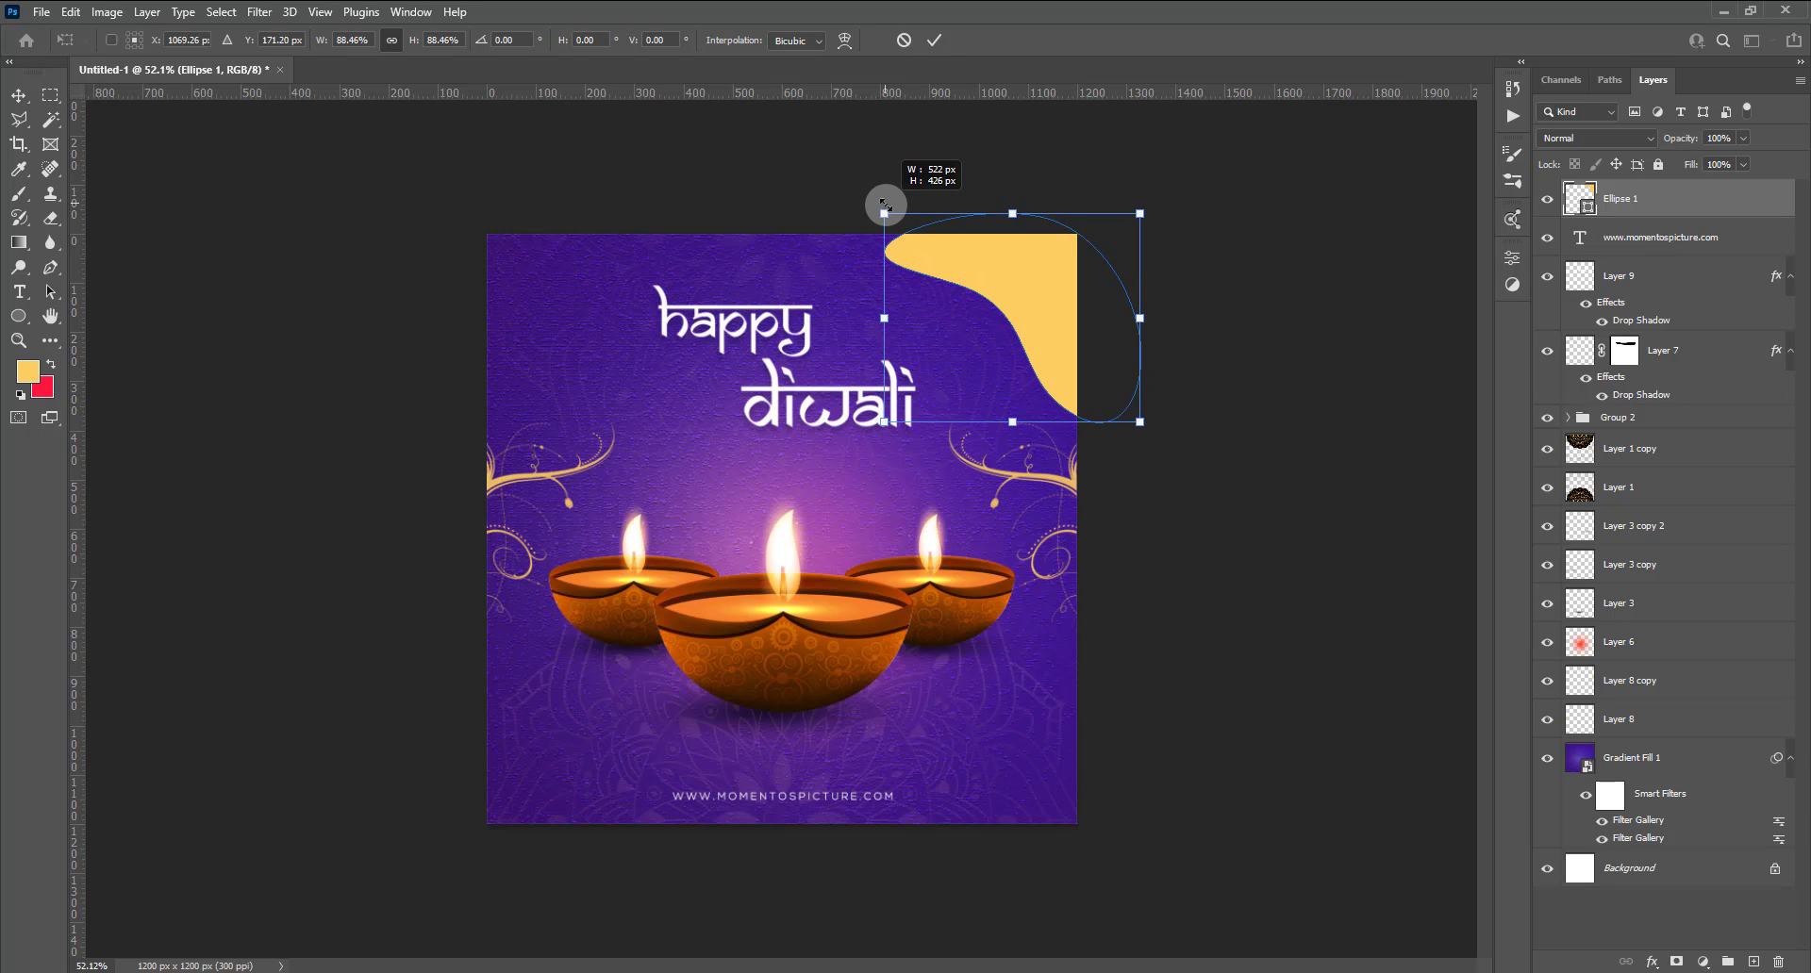
click(934, 40)
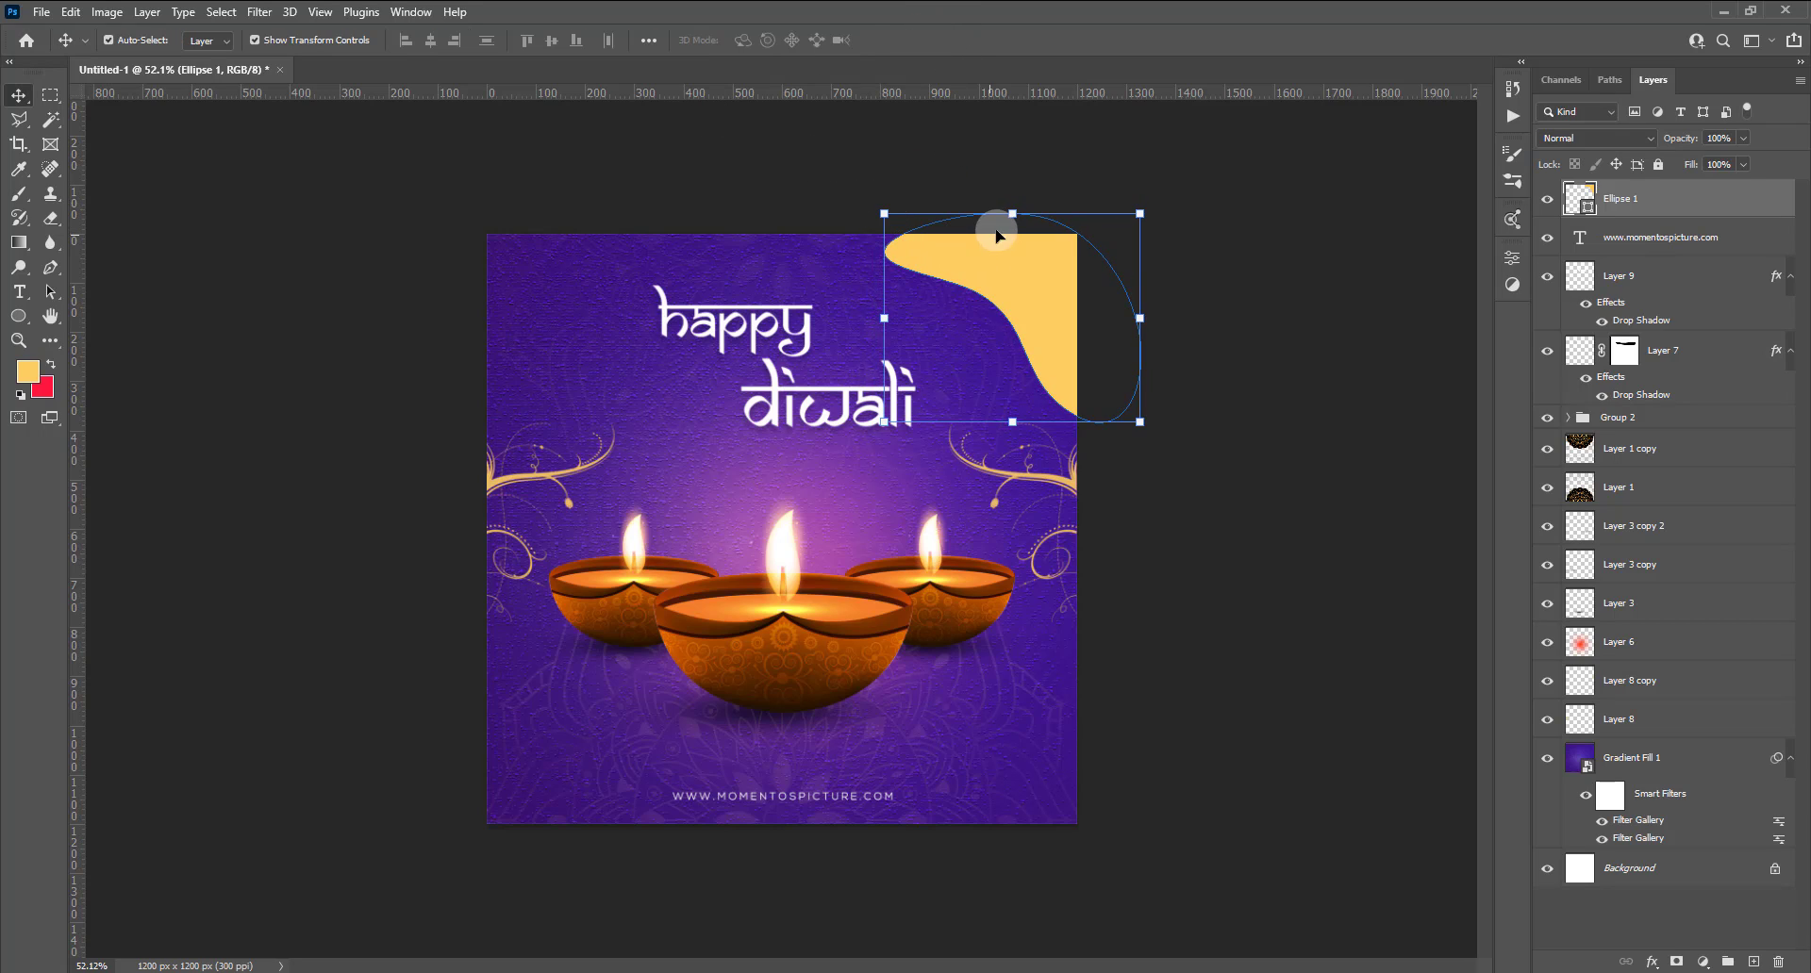
Re-warp the wave's top-left curve and bend its inner edge down, then commit.
key(ctrl+t)
right_click(1019, 292)
click(1054, 422)
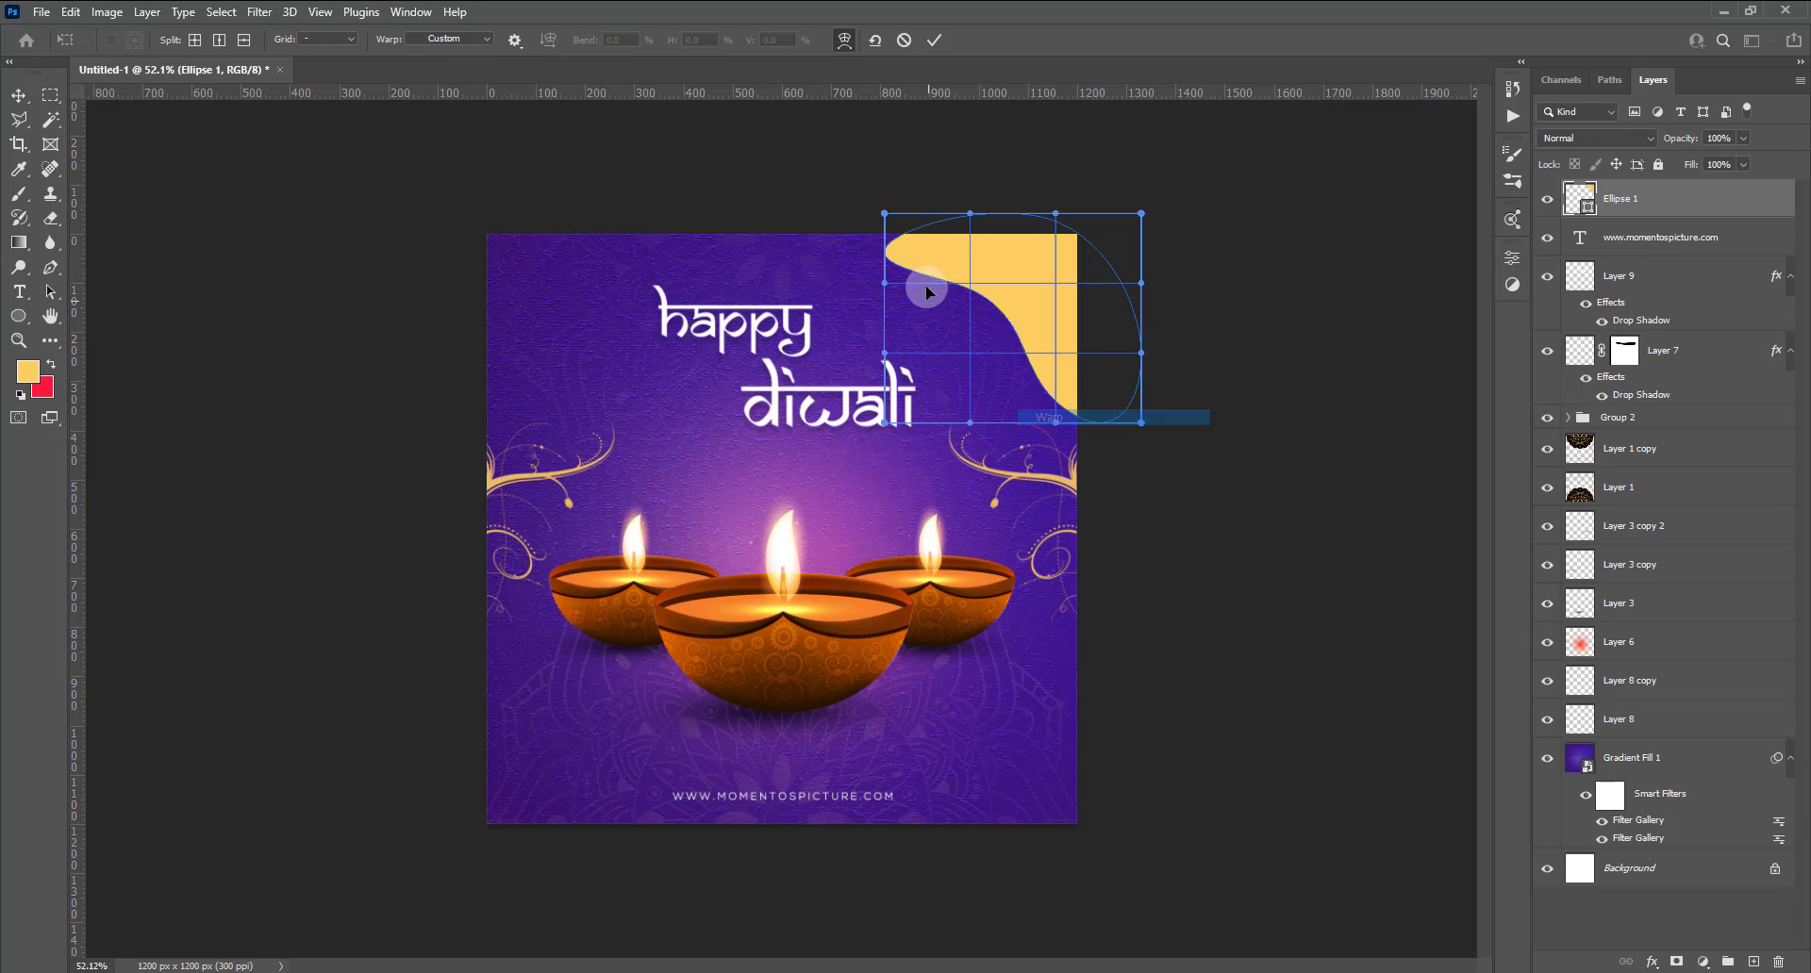
drag(900, 250, 911, 230)
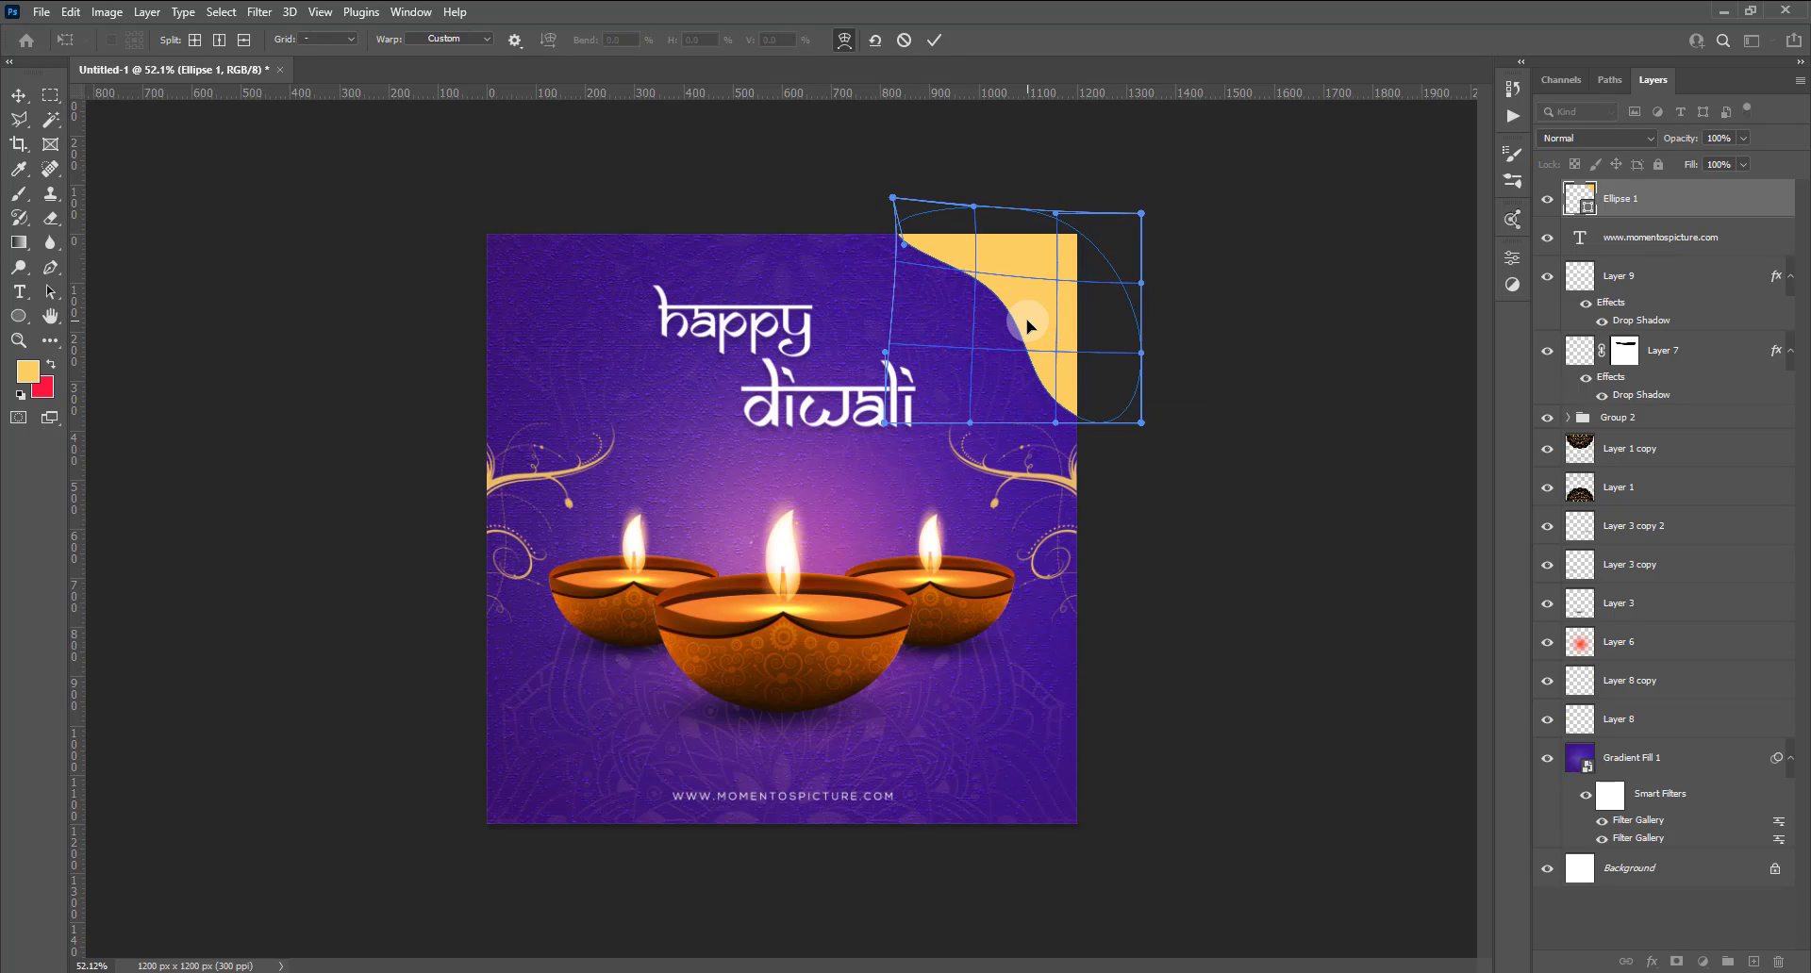
drag(1015, 325, 1013, 332)
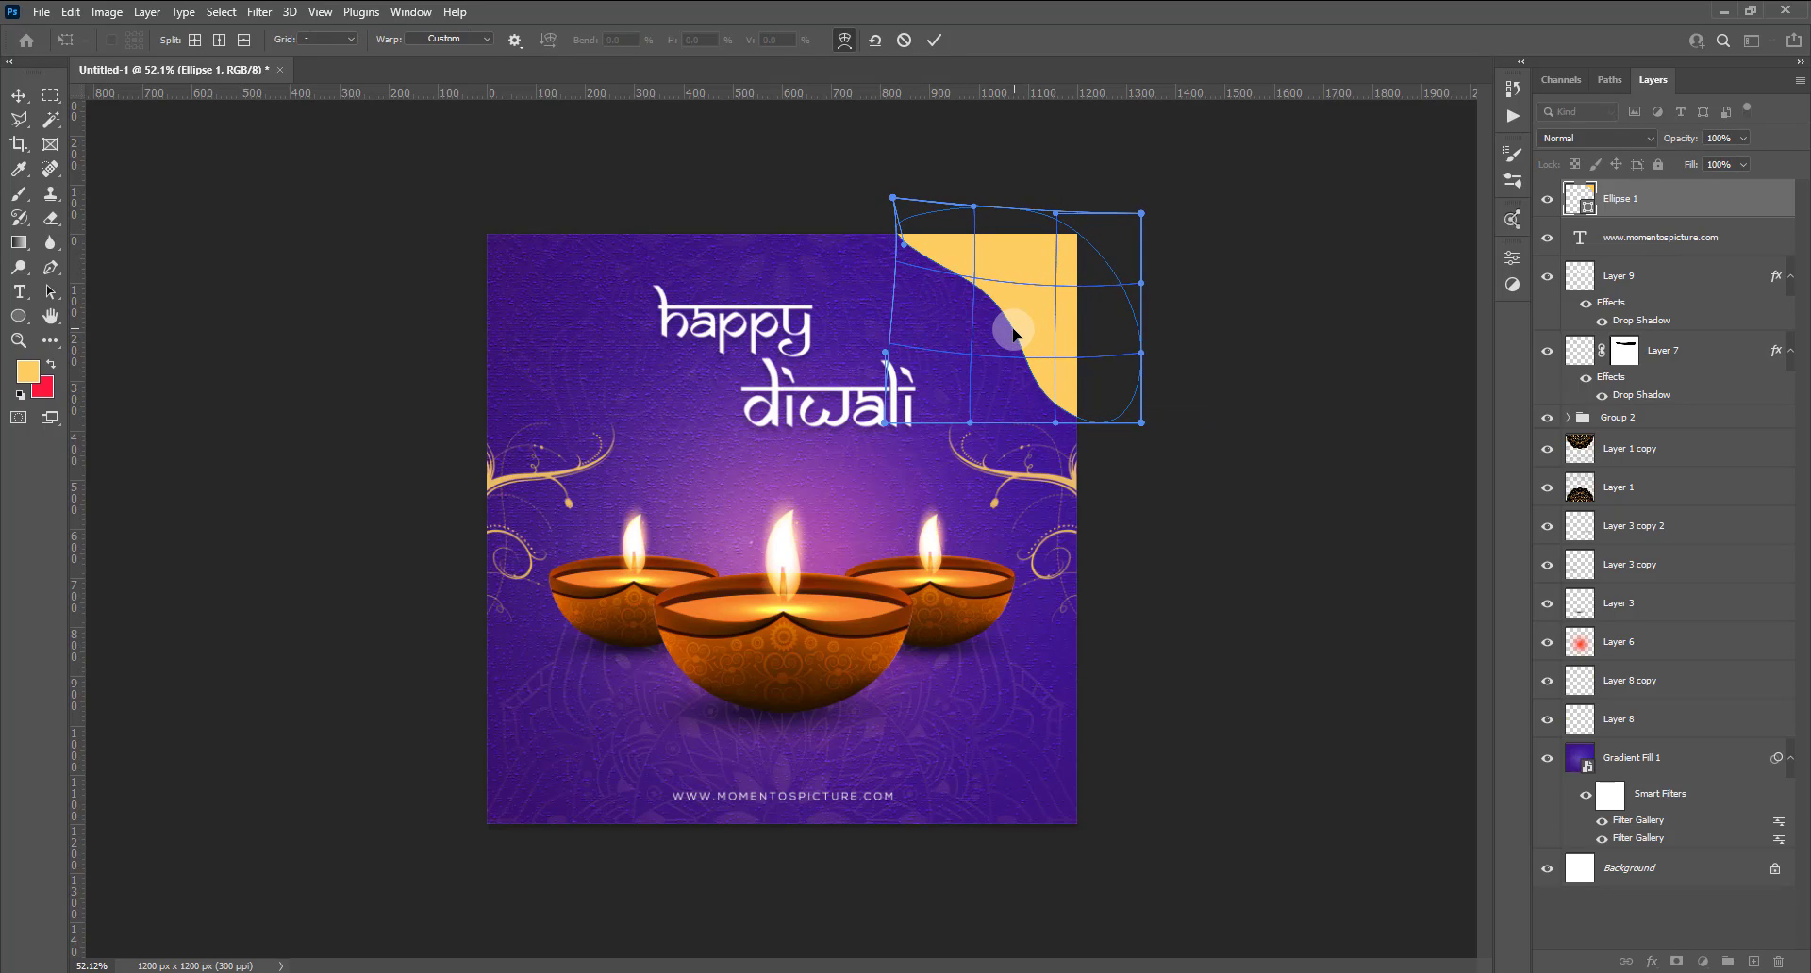
click(934, 40)
click(1232, 242)
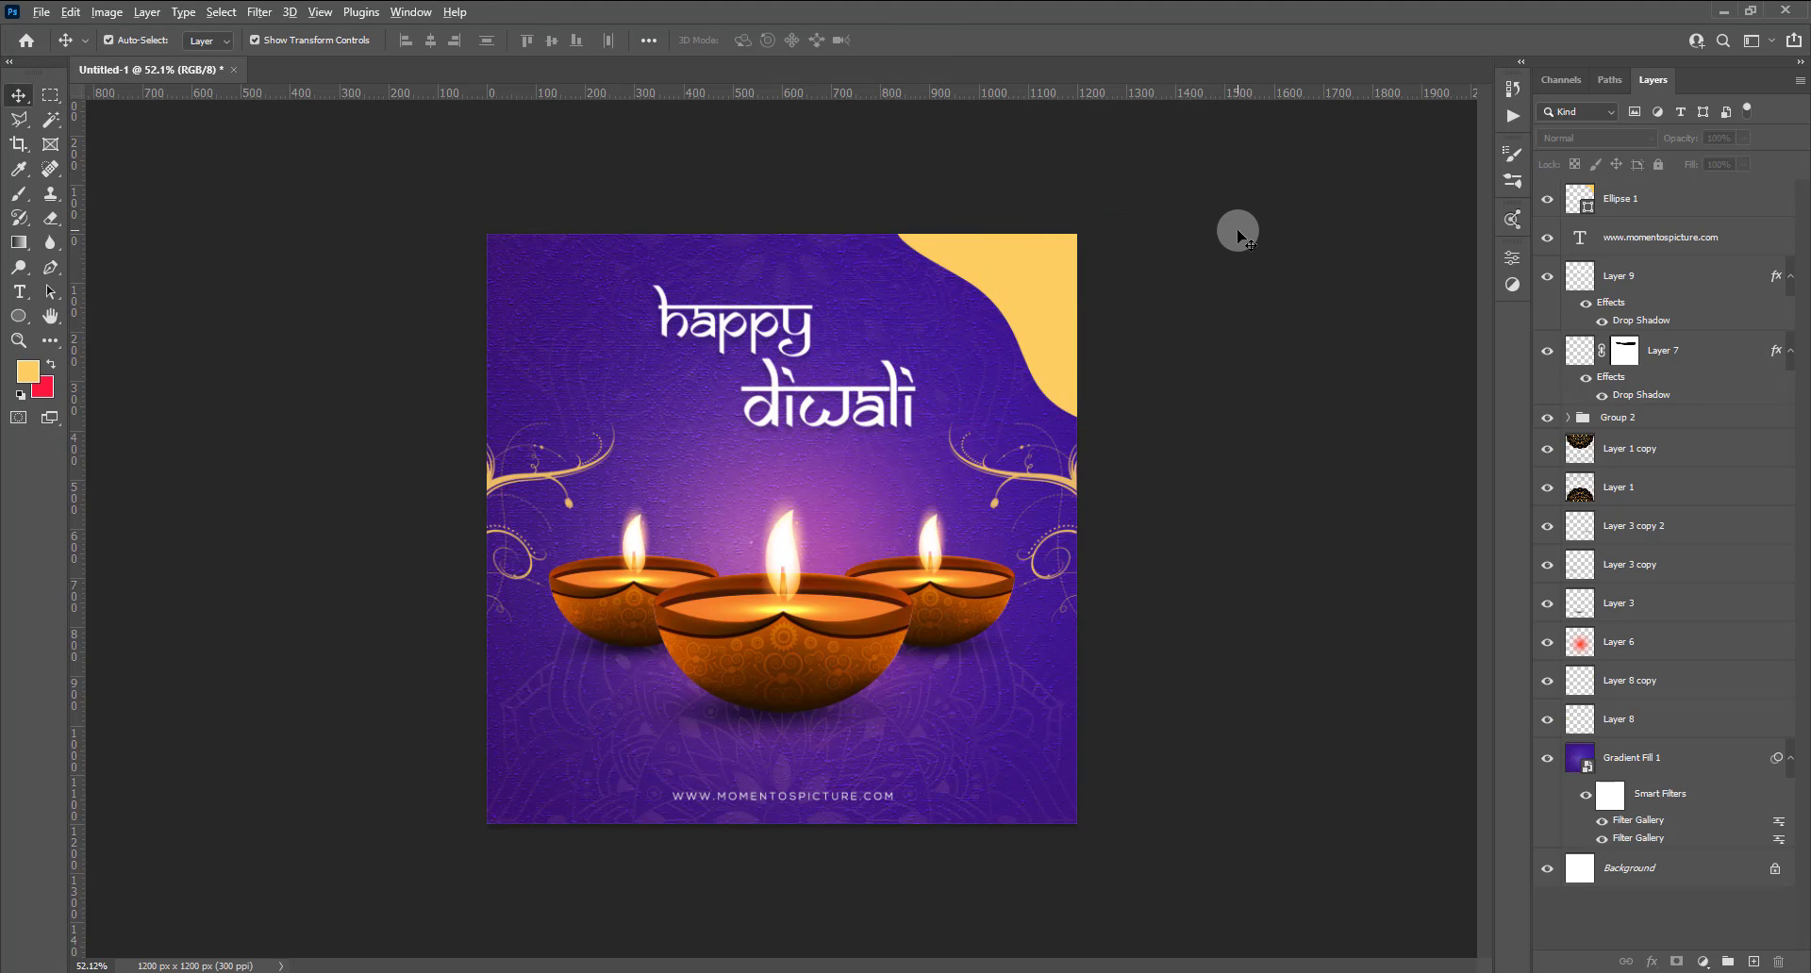
key(ctrl+plus)
Add a YOUR text layer beside the title in Nexa Bold.
key(ctrl+0)
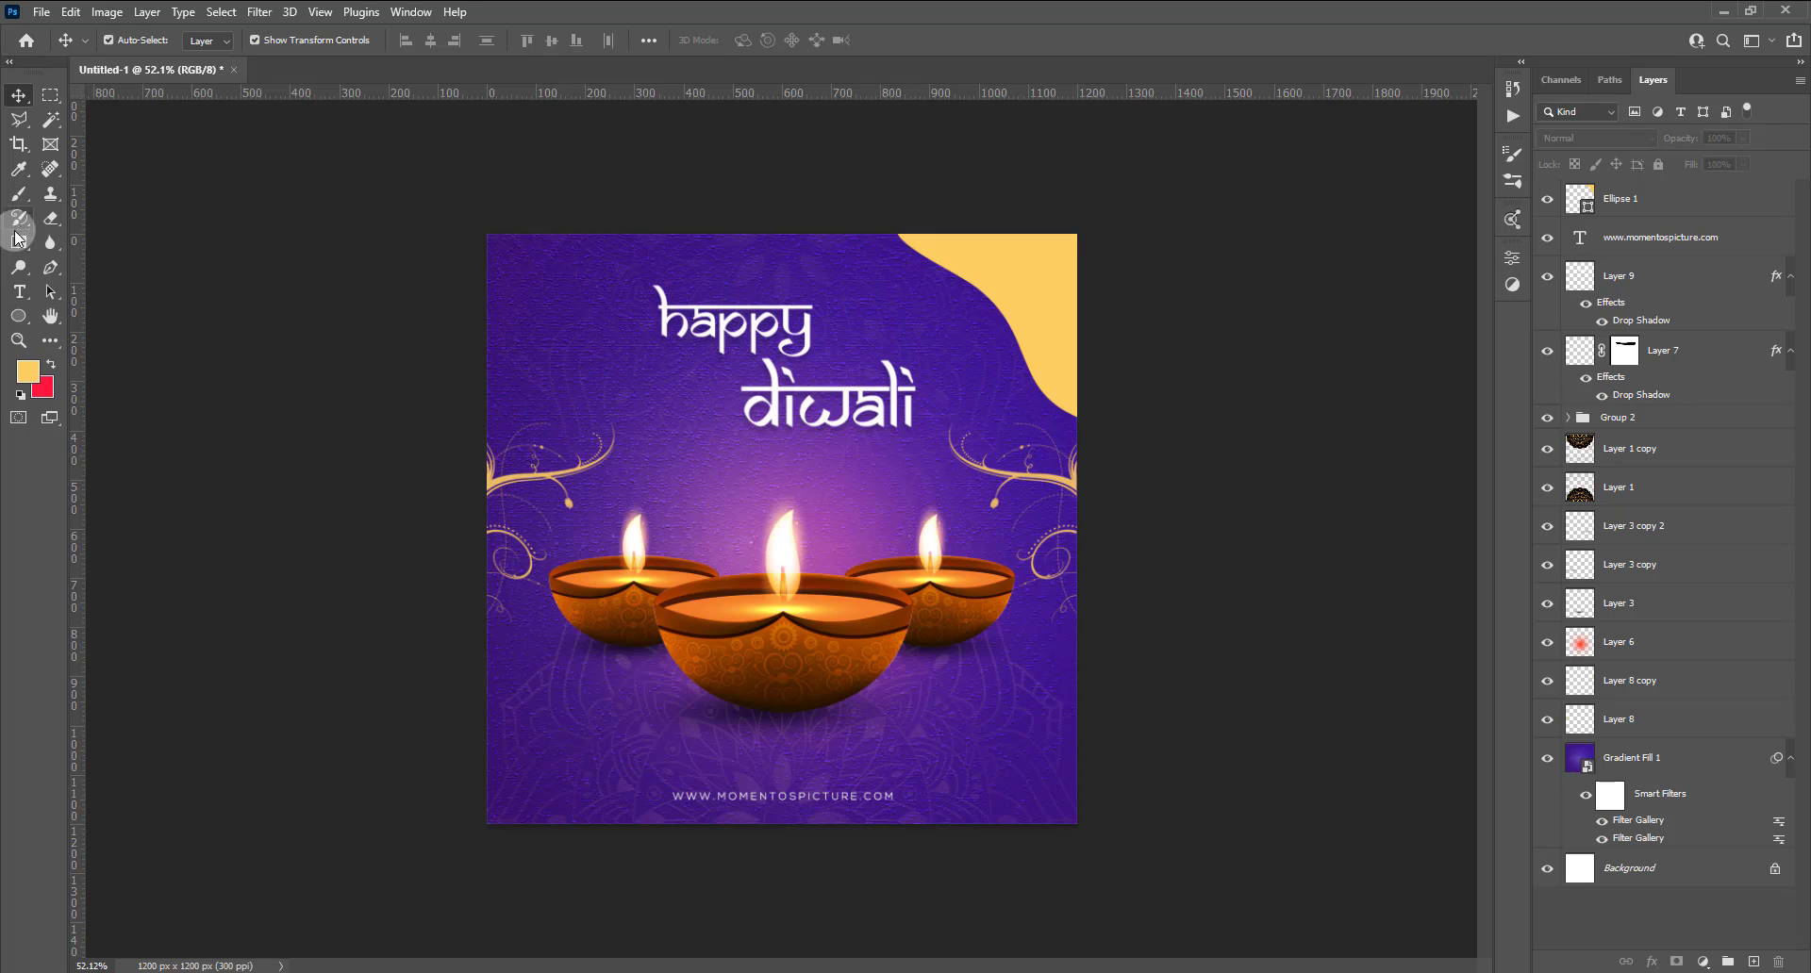
click(18, 291)
click(890, 334)
text(YOUR)
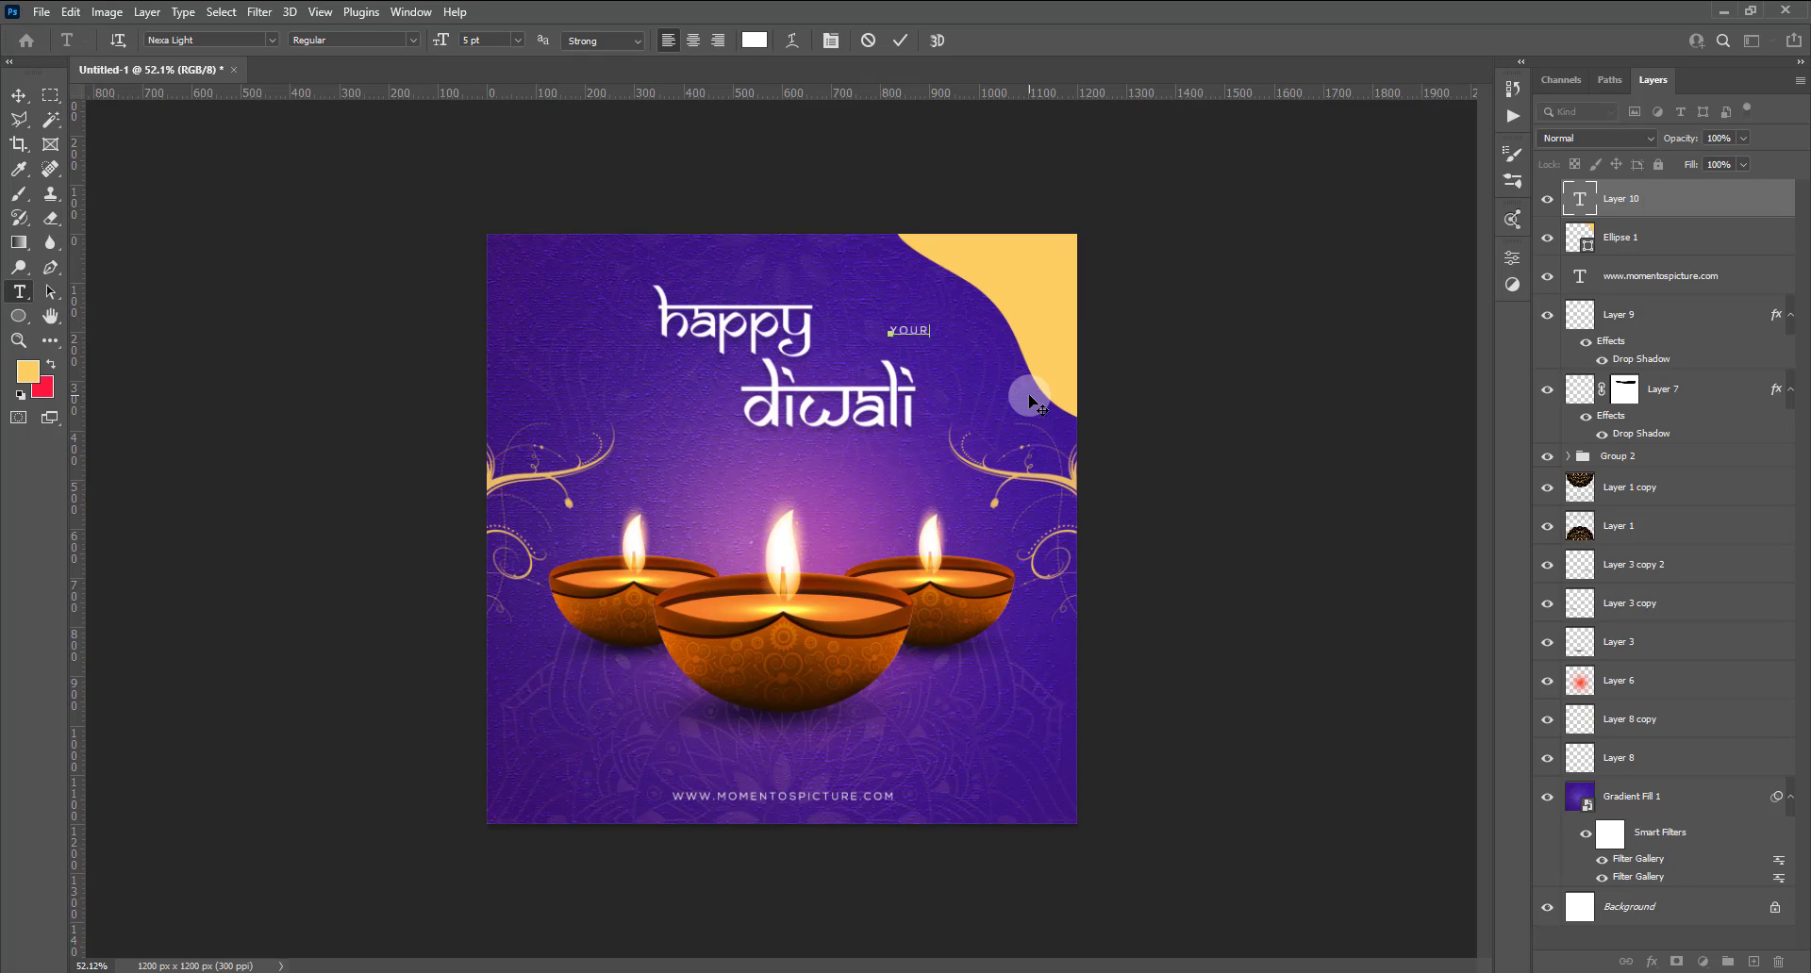
key(ctrl+a)
click(415, 43)
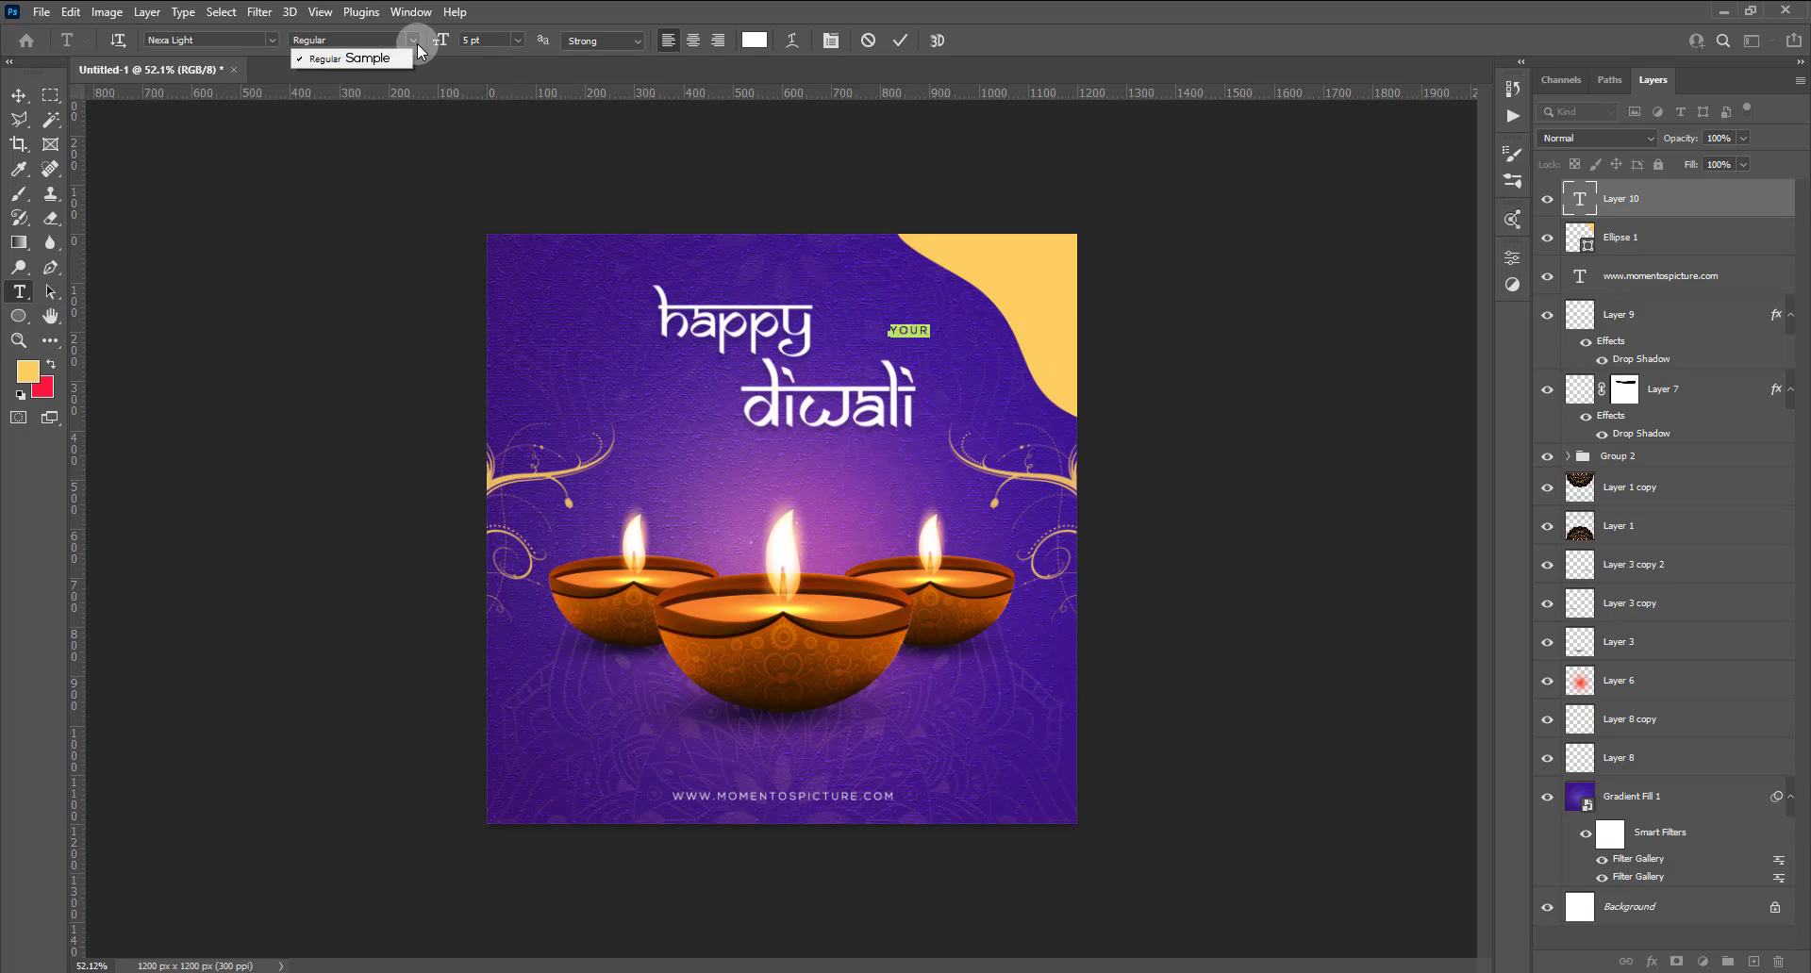
click(272, 40)
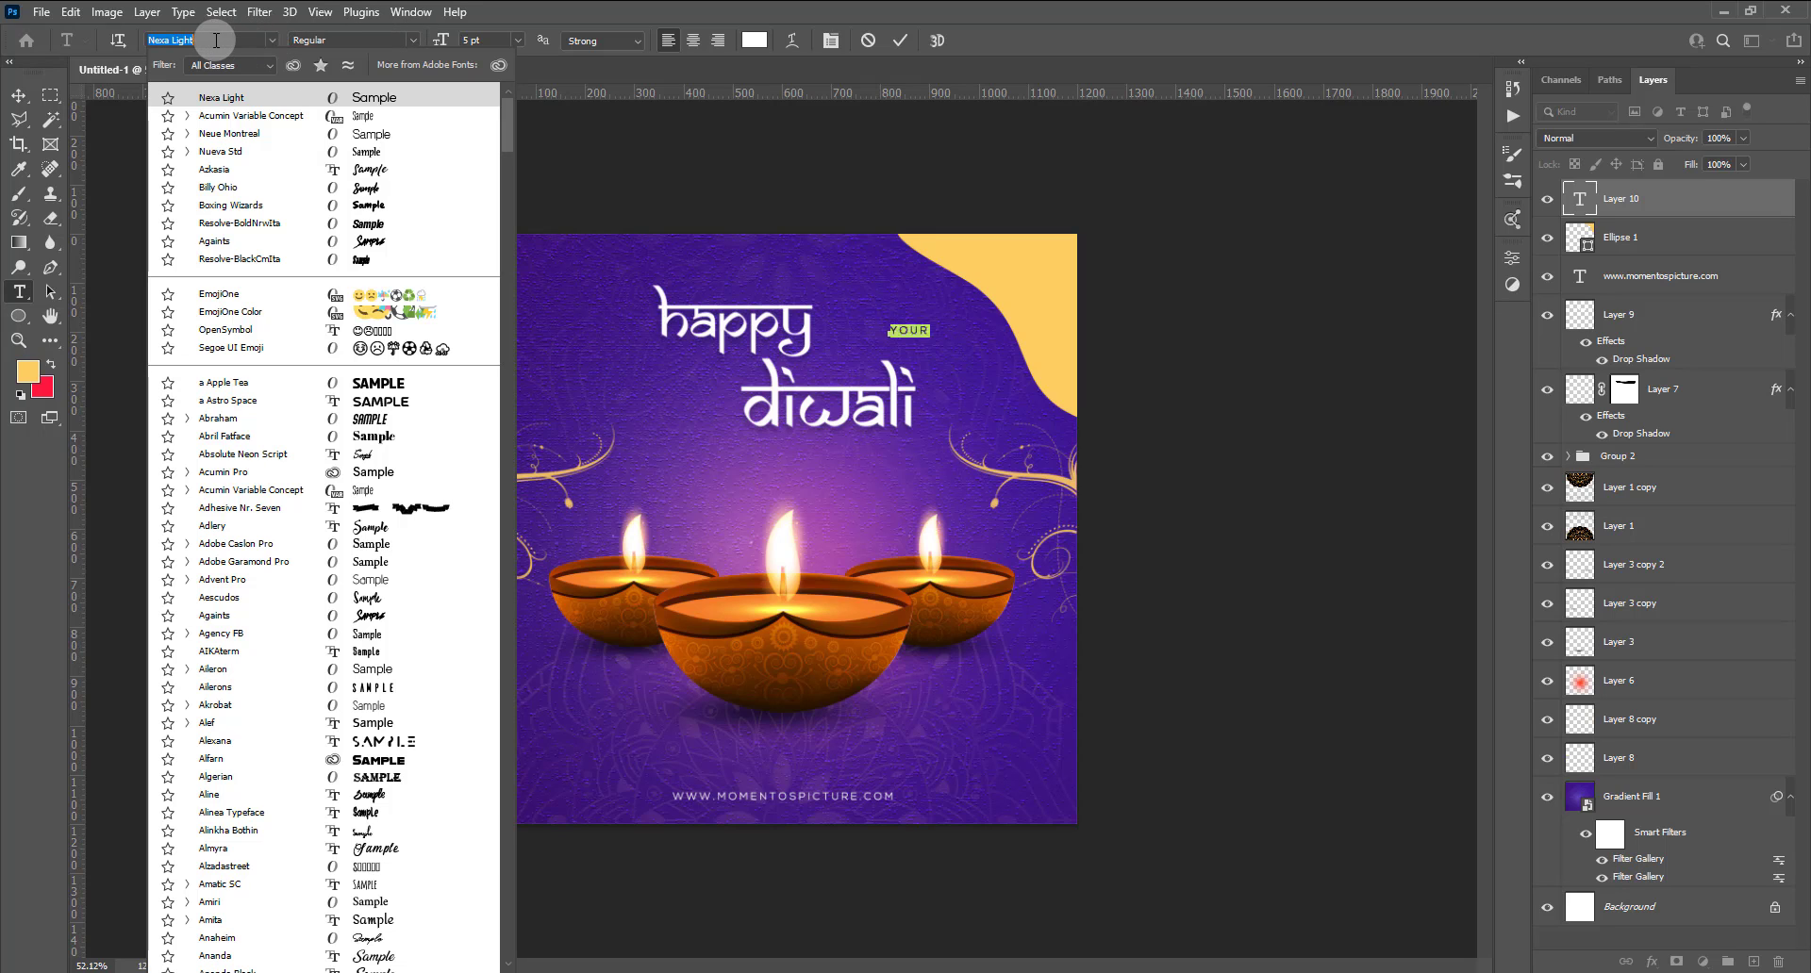
drag(223, 42, 175, 40)
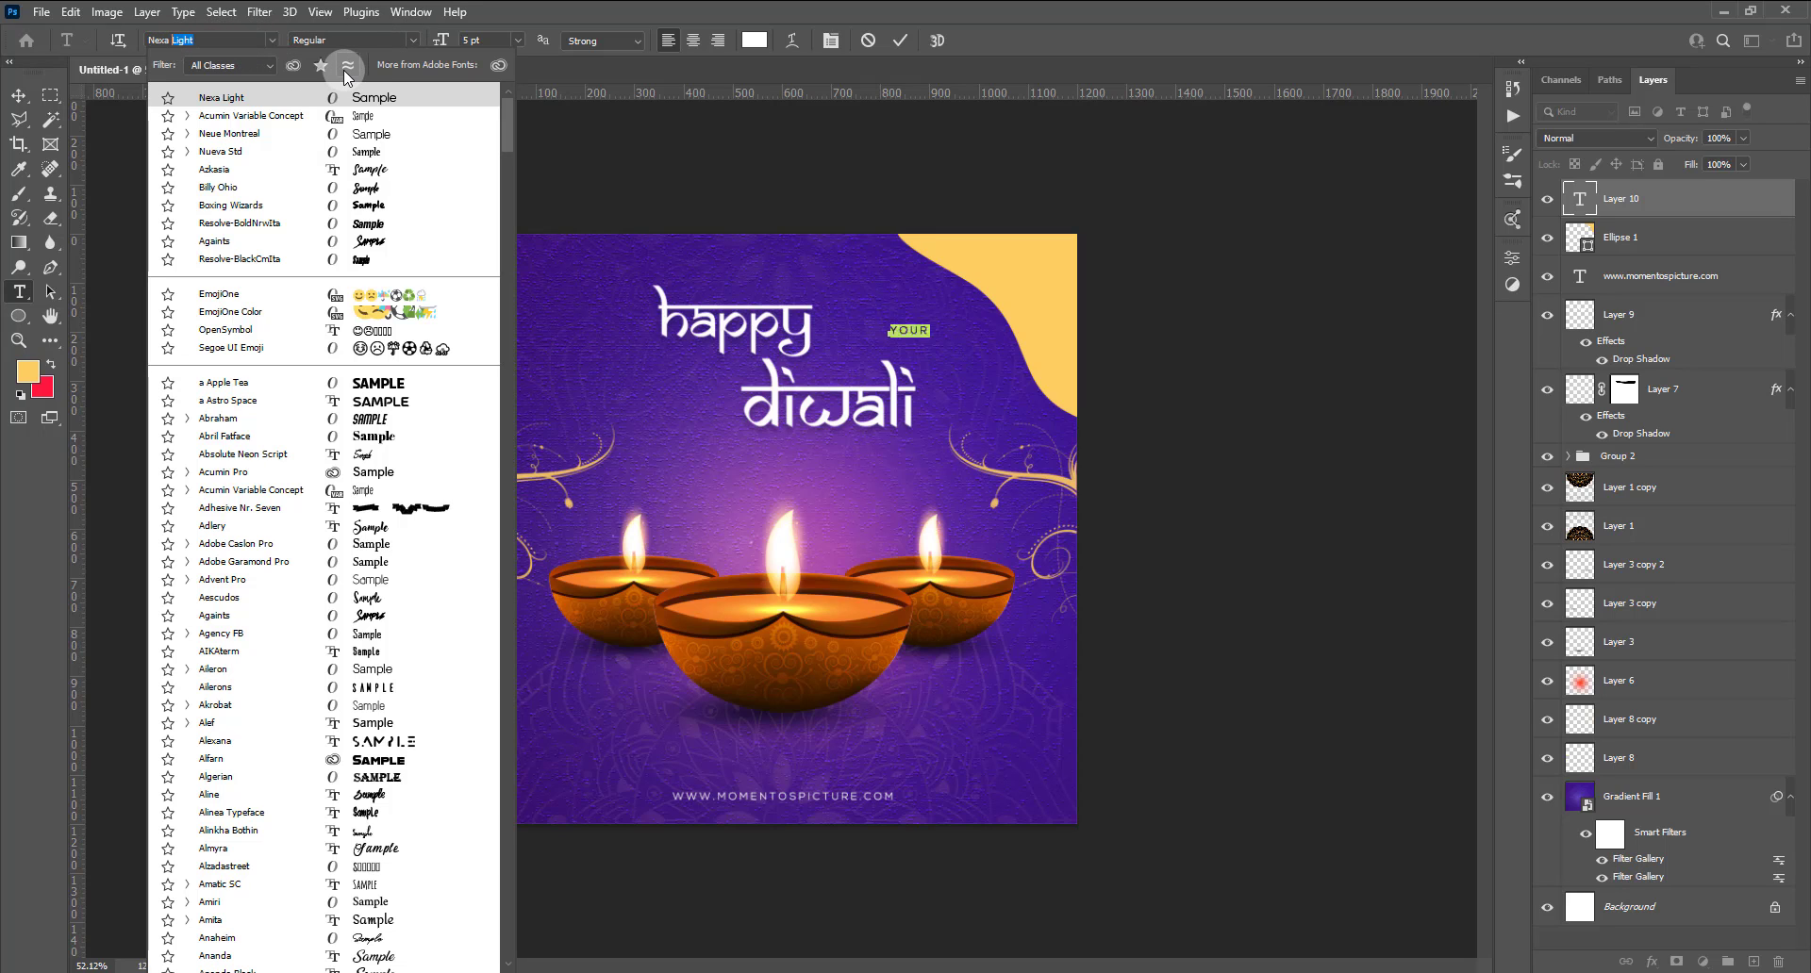
text(bo)
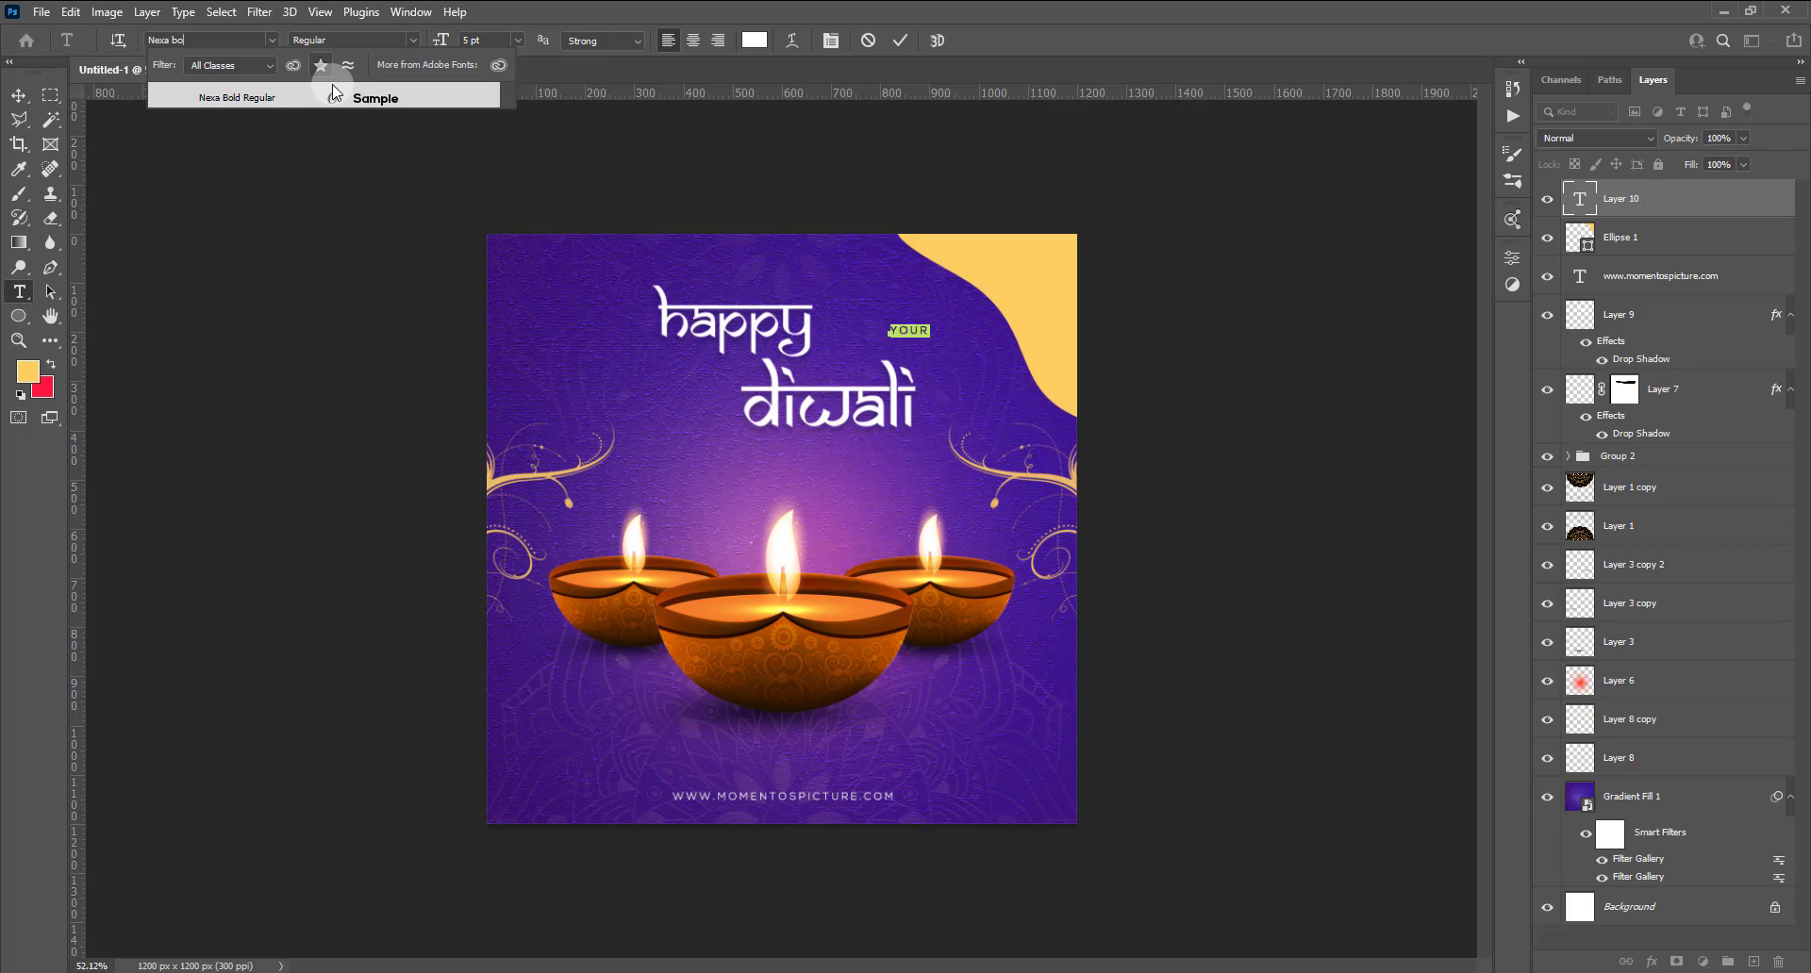
click(336, 98)
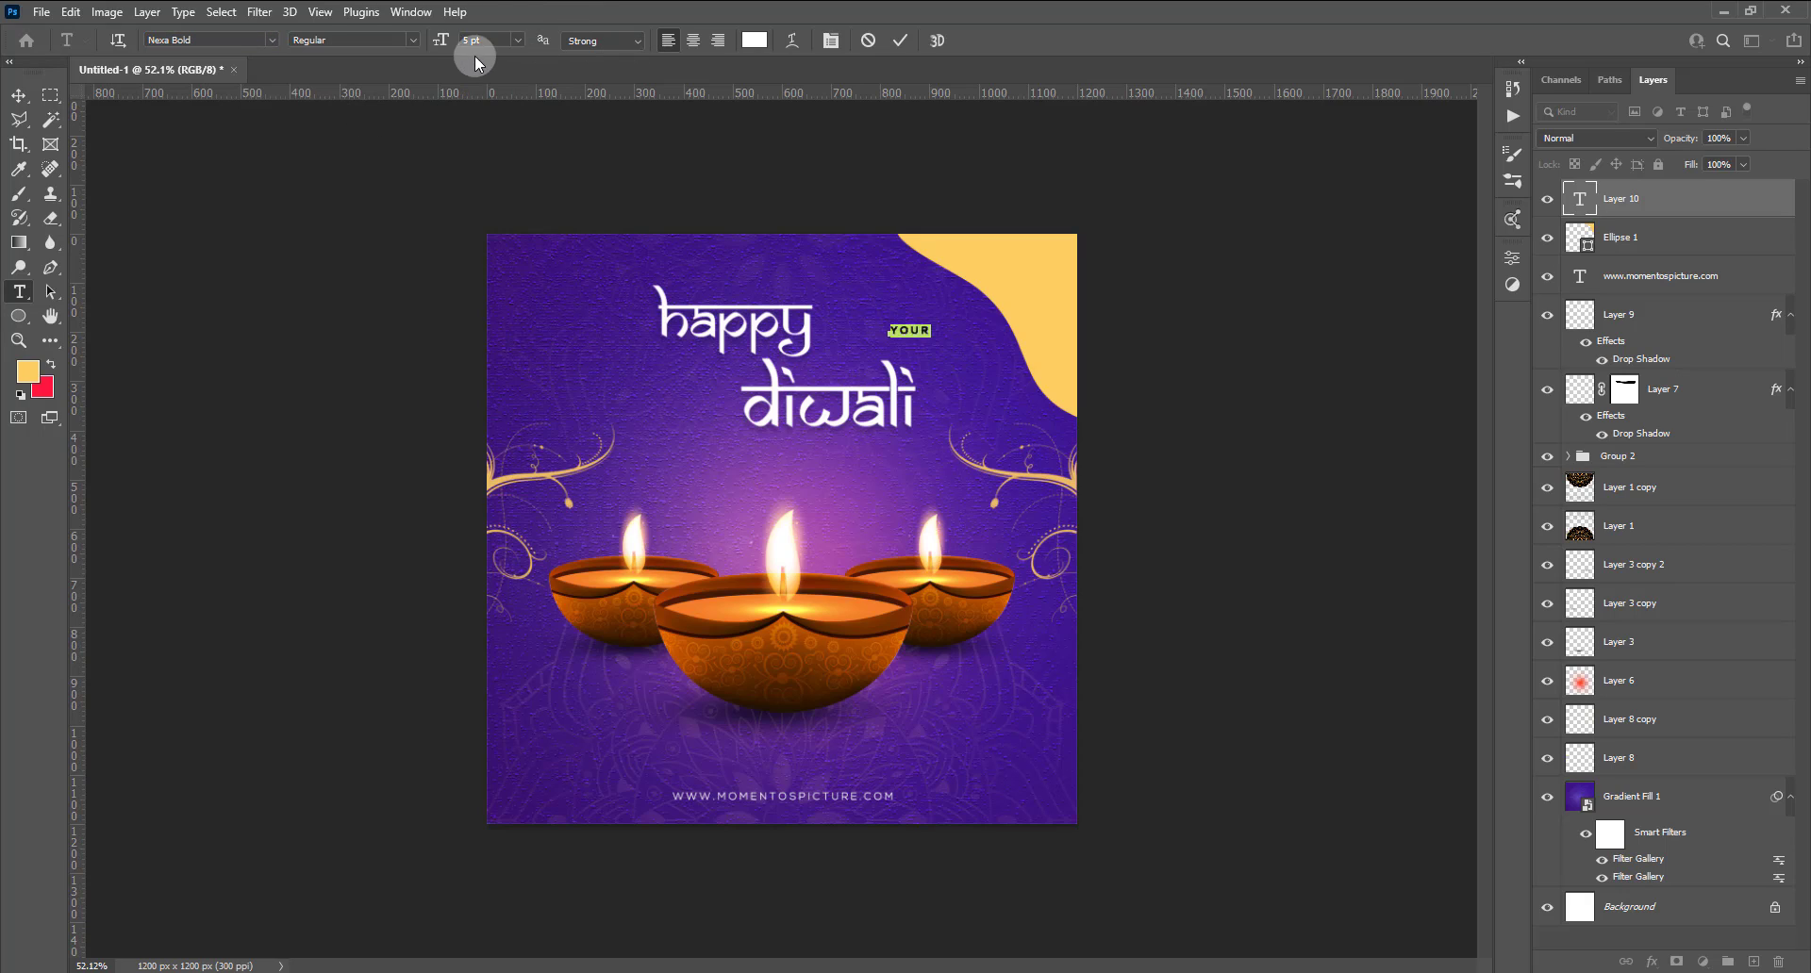
Give YOUR tracking 0, size 14 pt and near-black #151515 colour.
click(1512, 258)
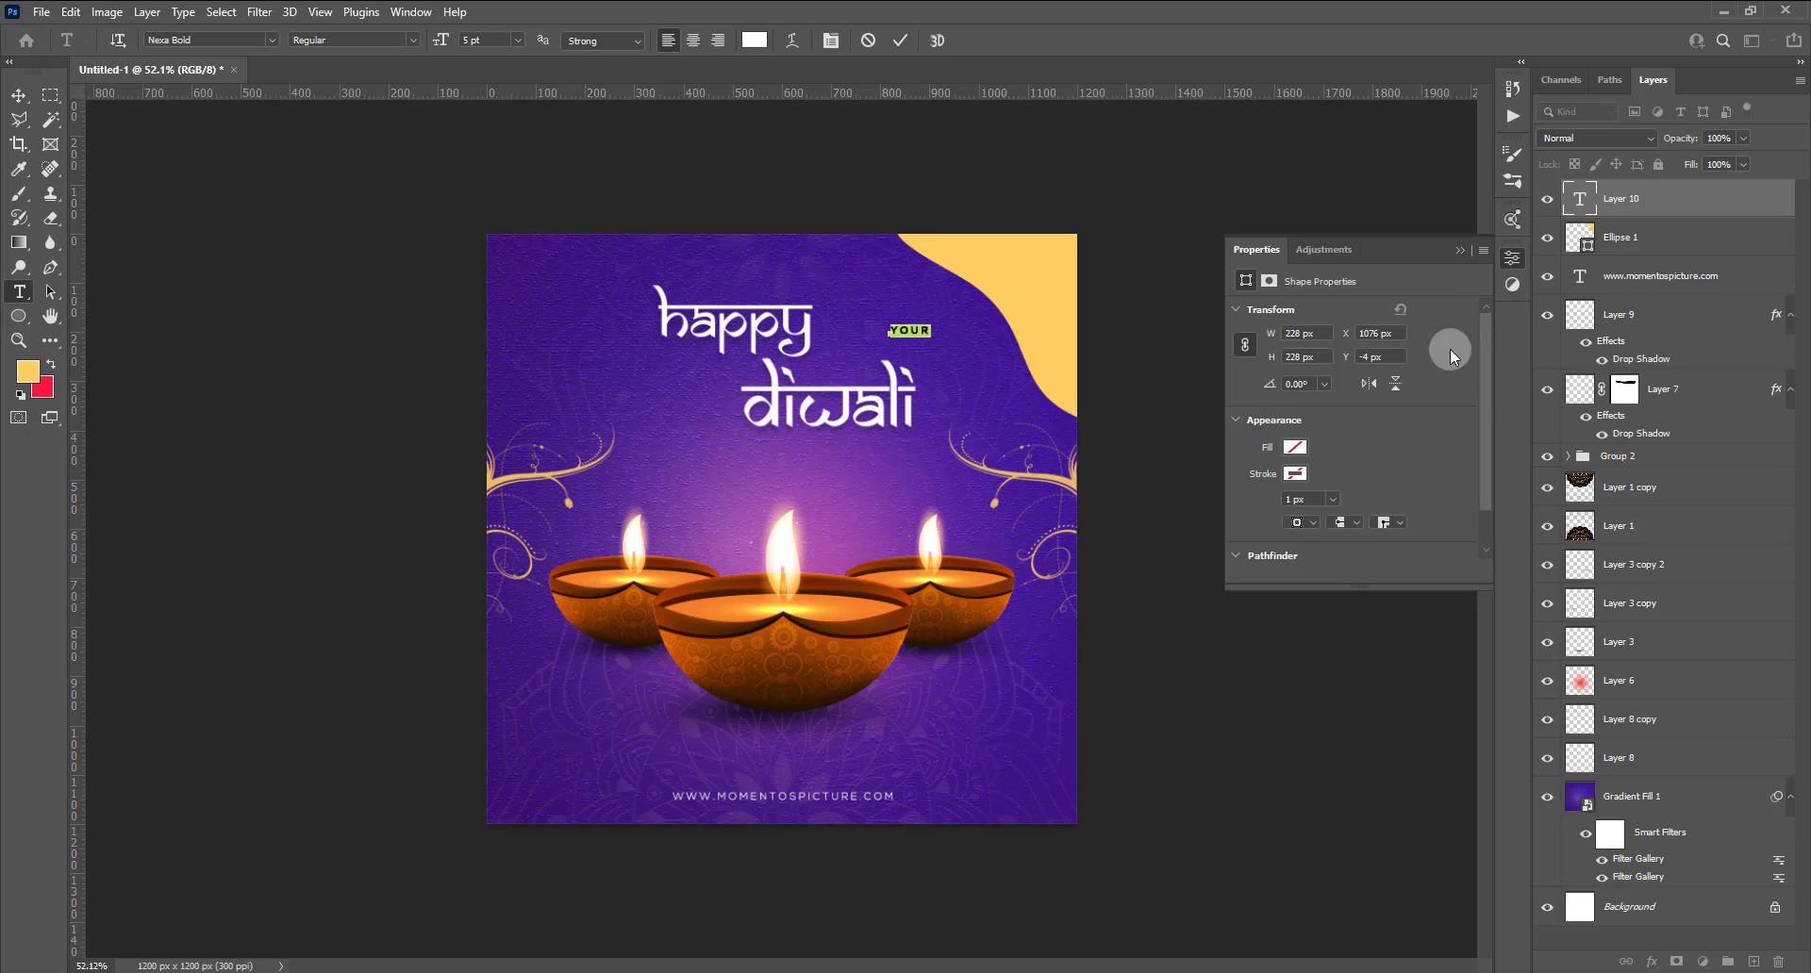
click(1408, 518)
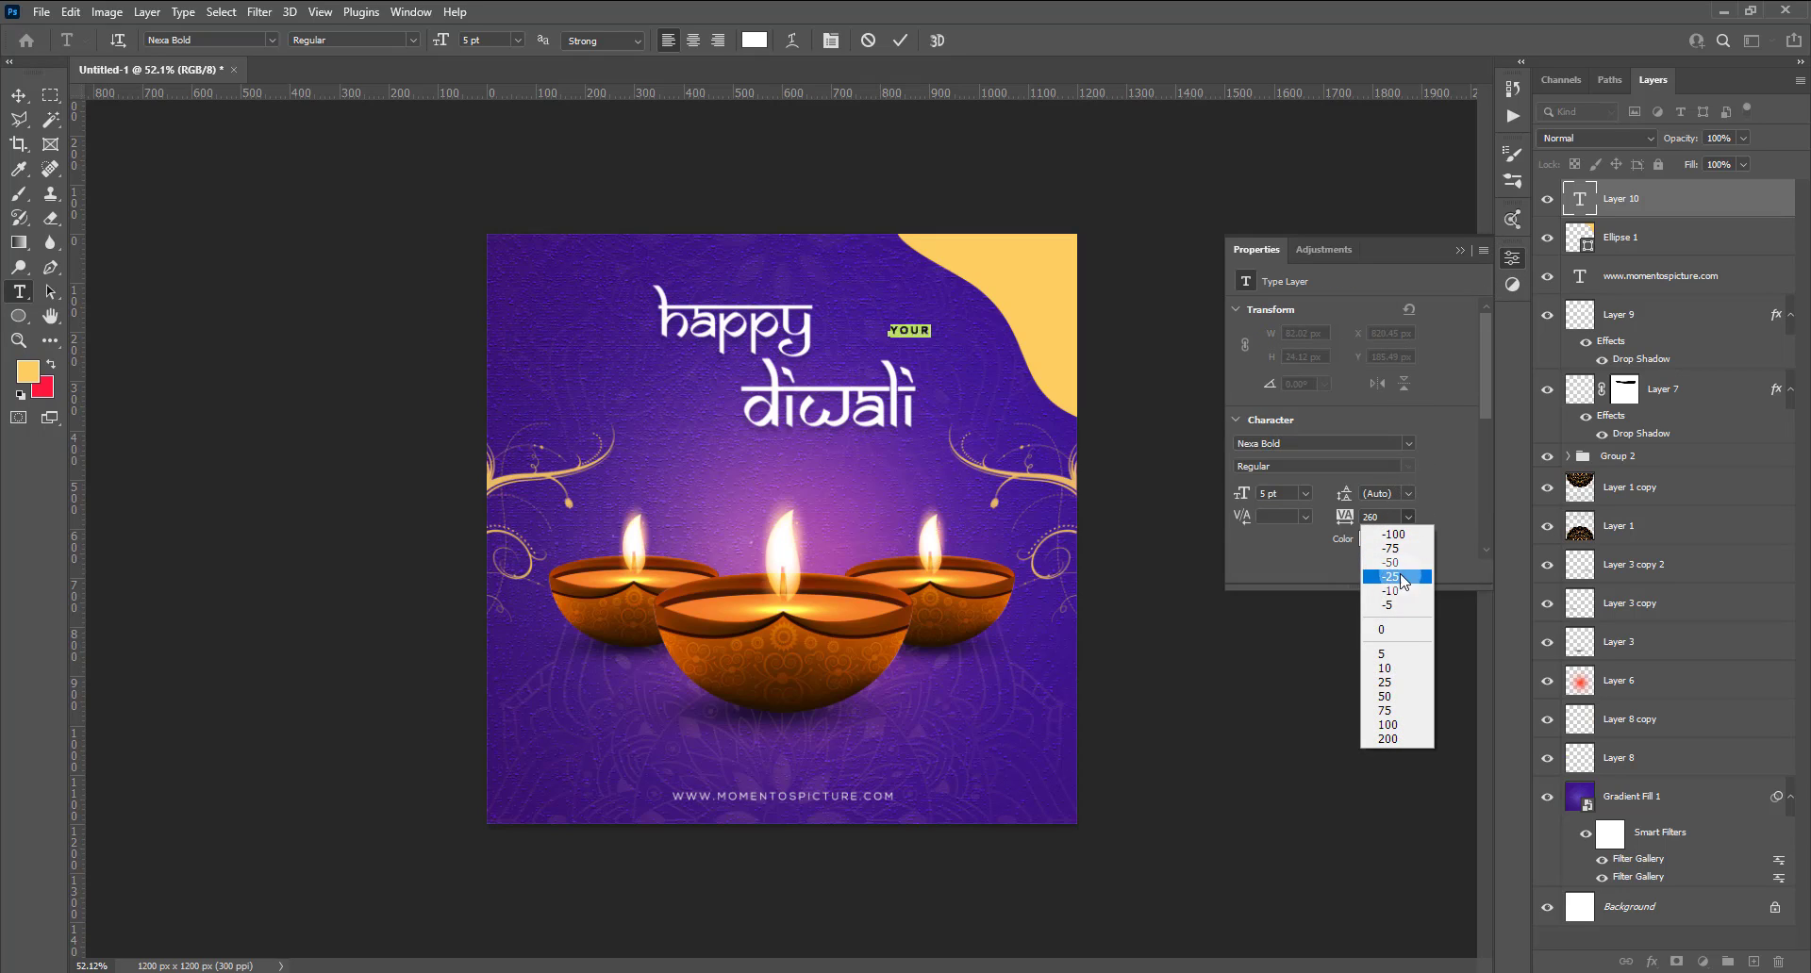
click(1384, 626)
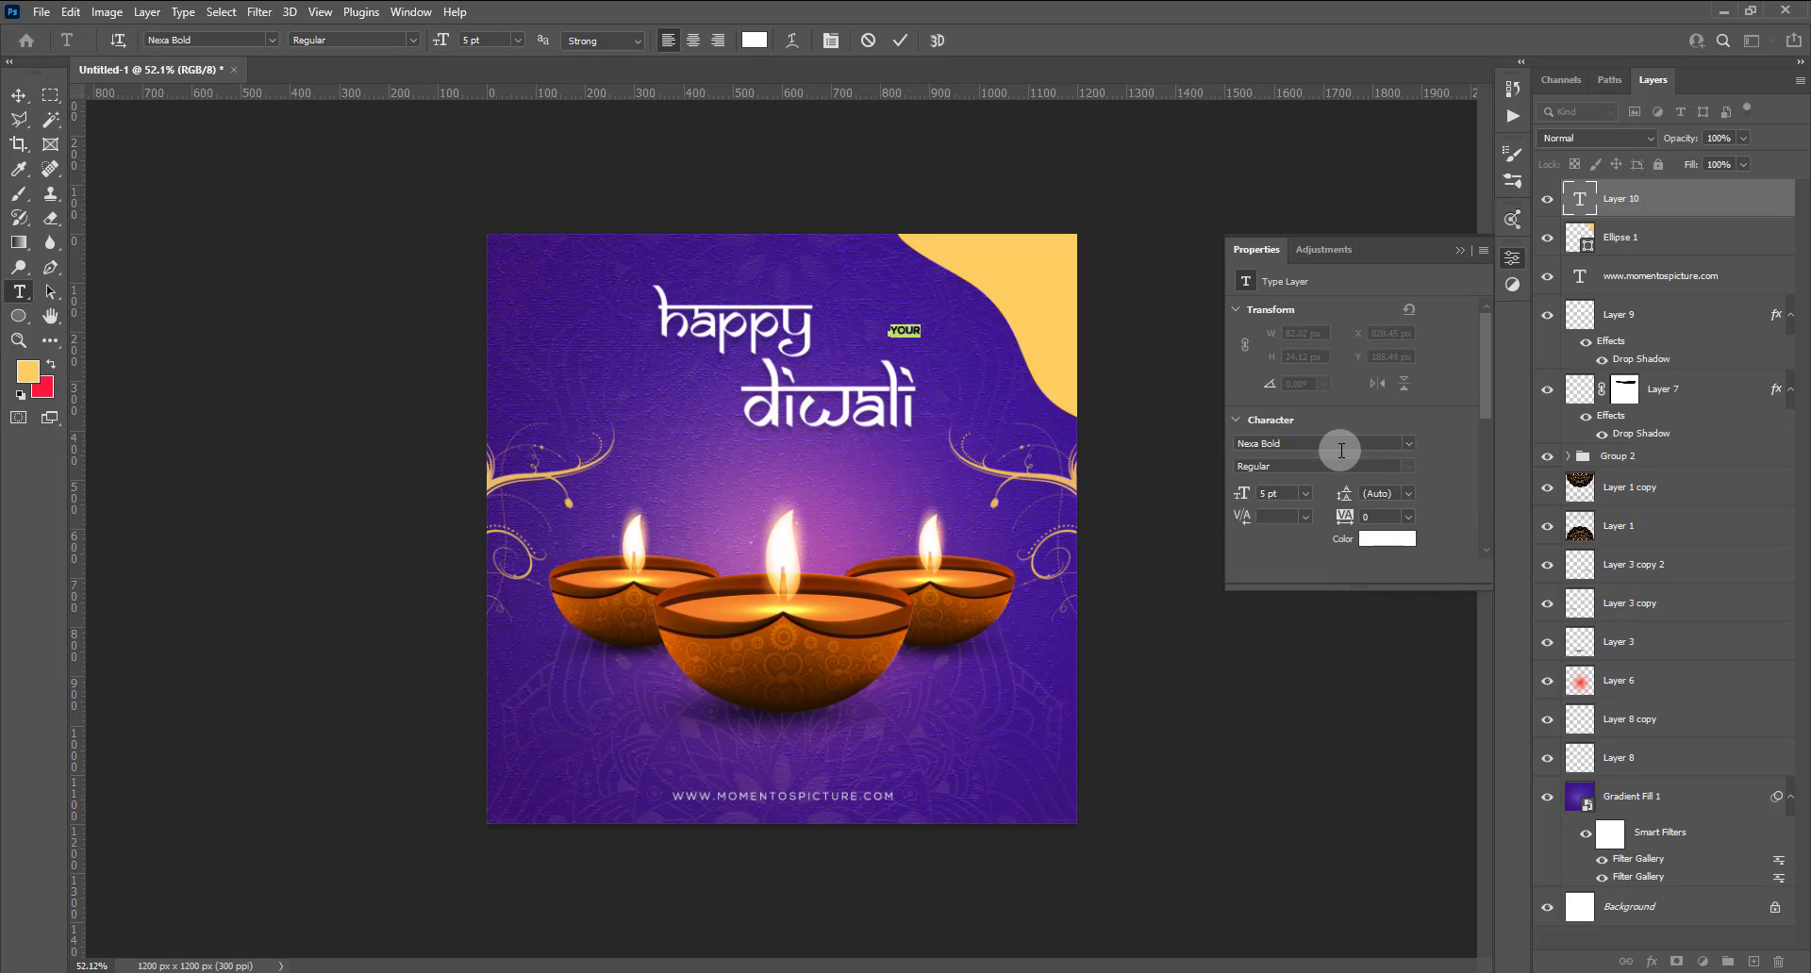
drag(1241, 493, 1252, 497)
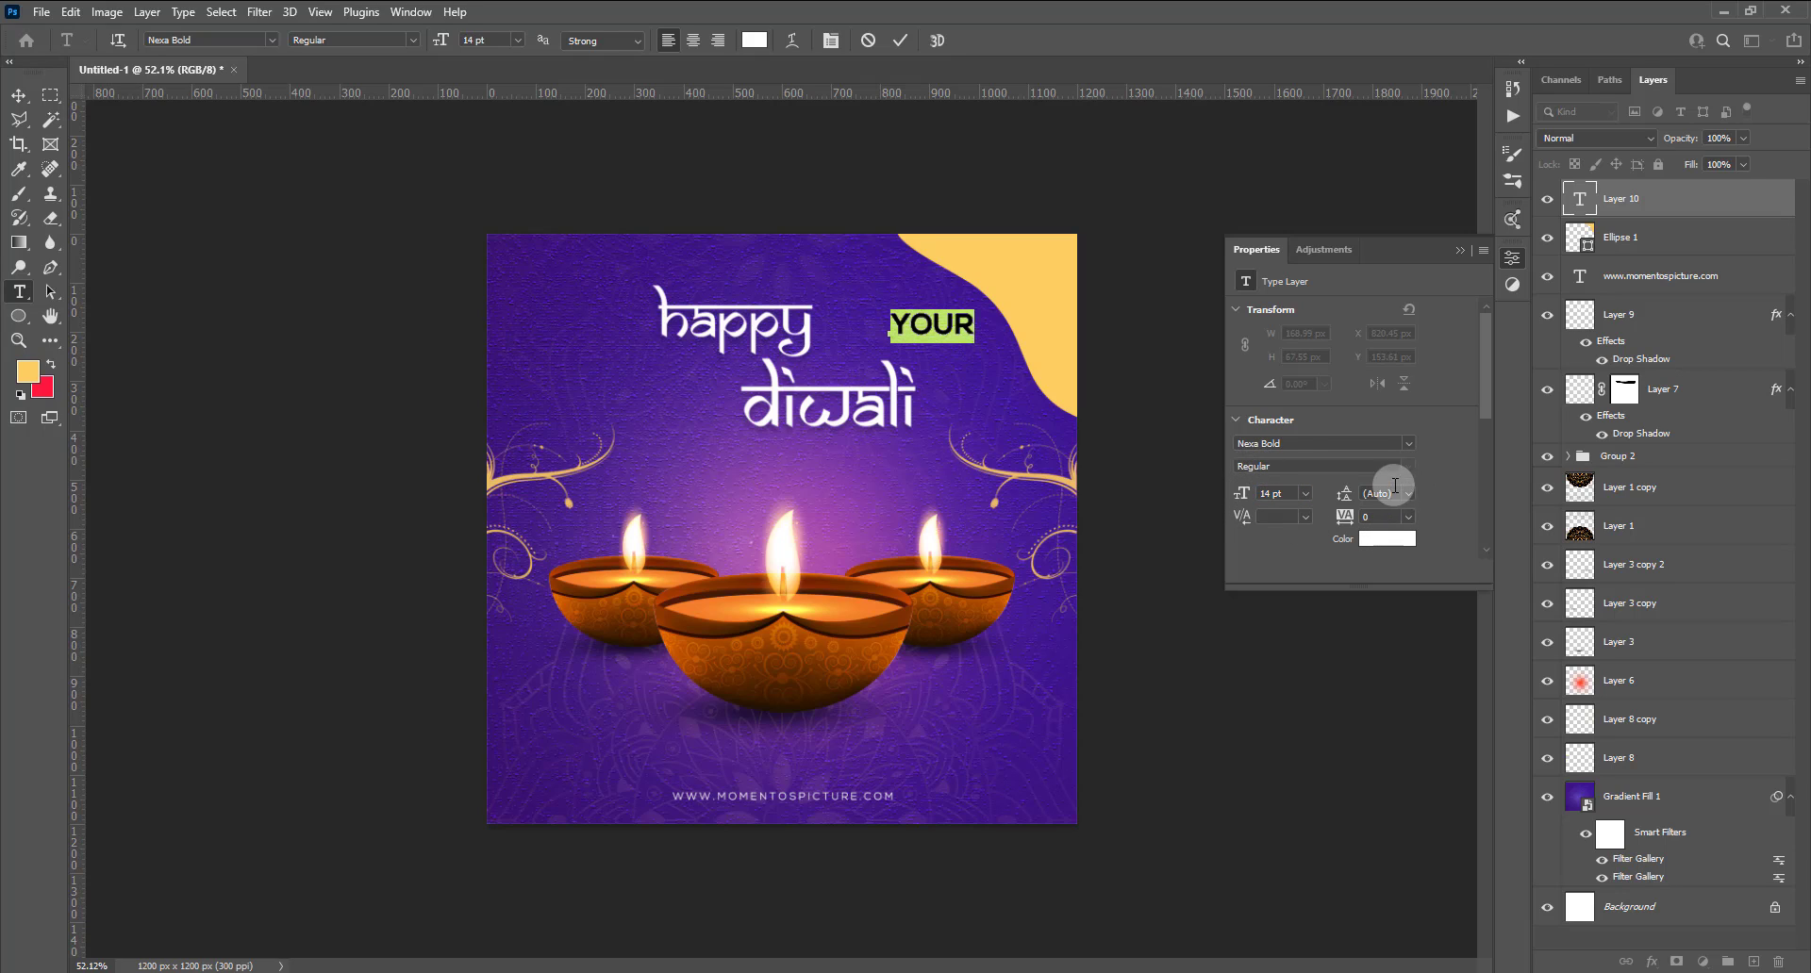
click(1384, 540)
drag(1303, 619, 1172, 642)
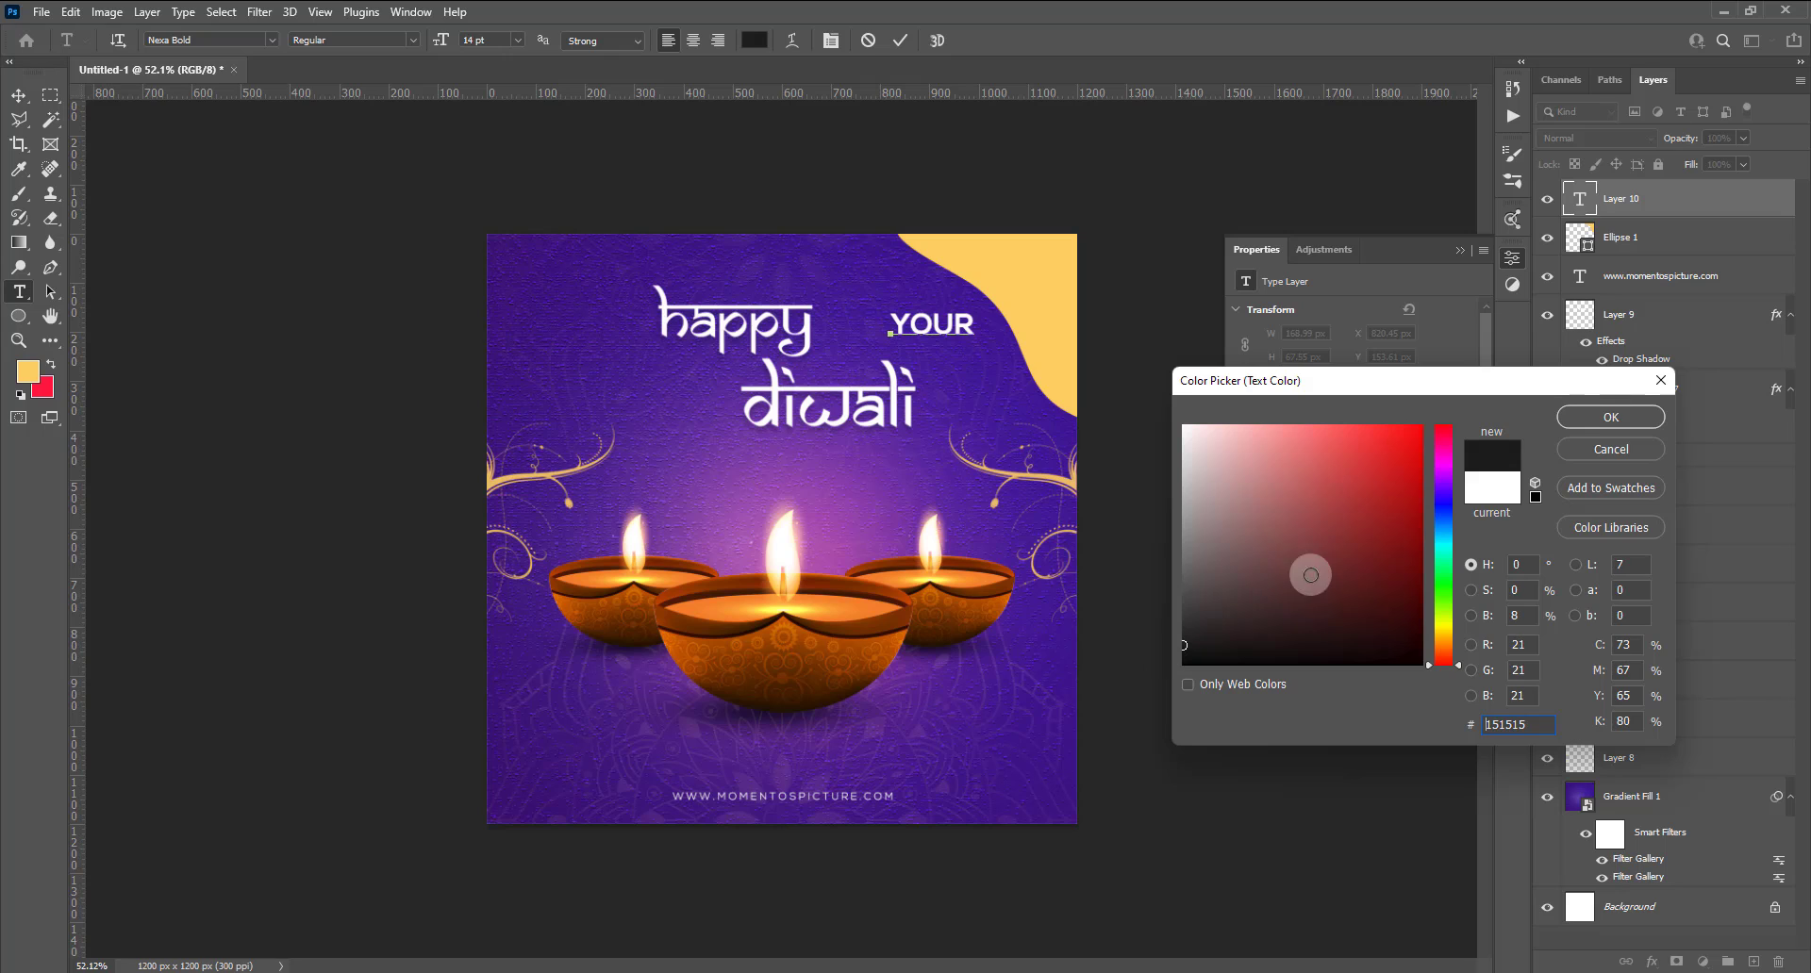
click(1609, 417)
click(1460, 250)
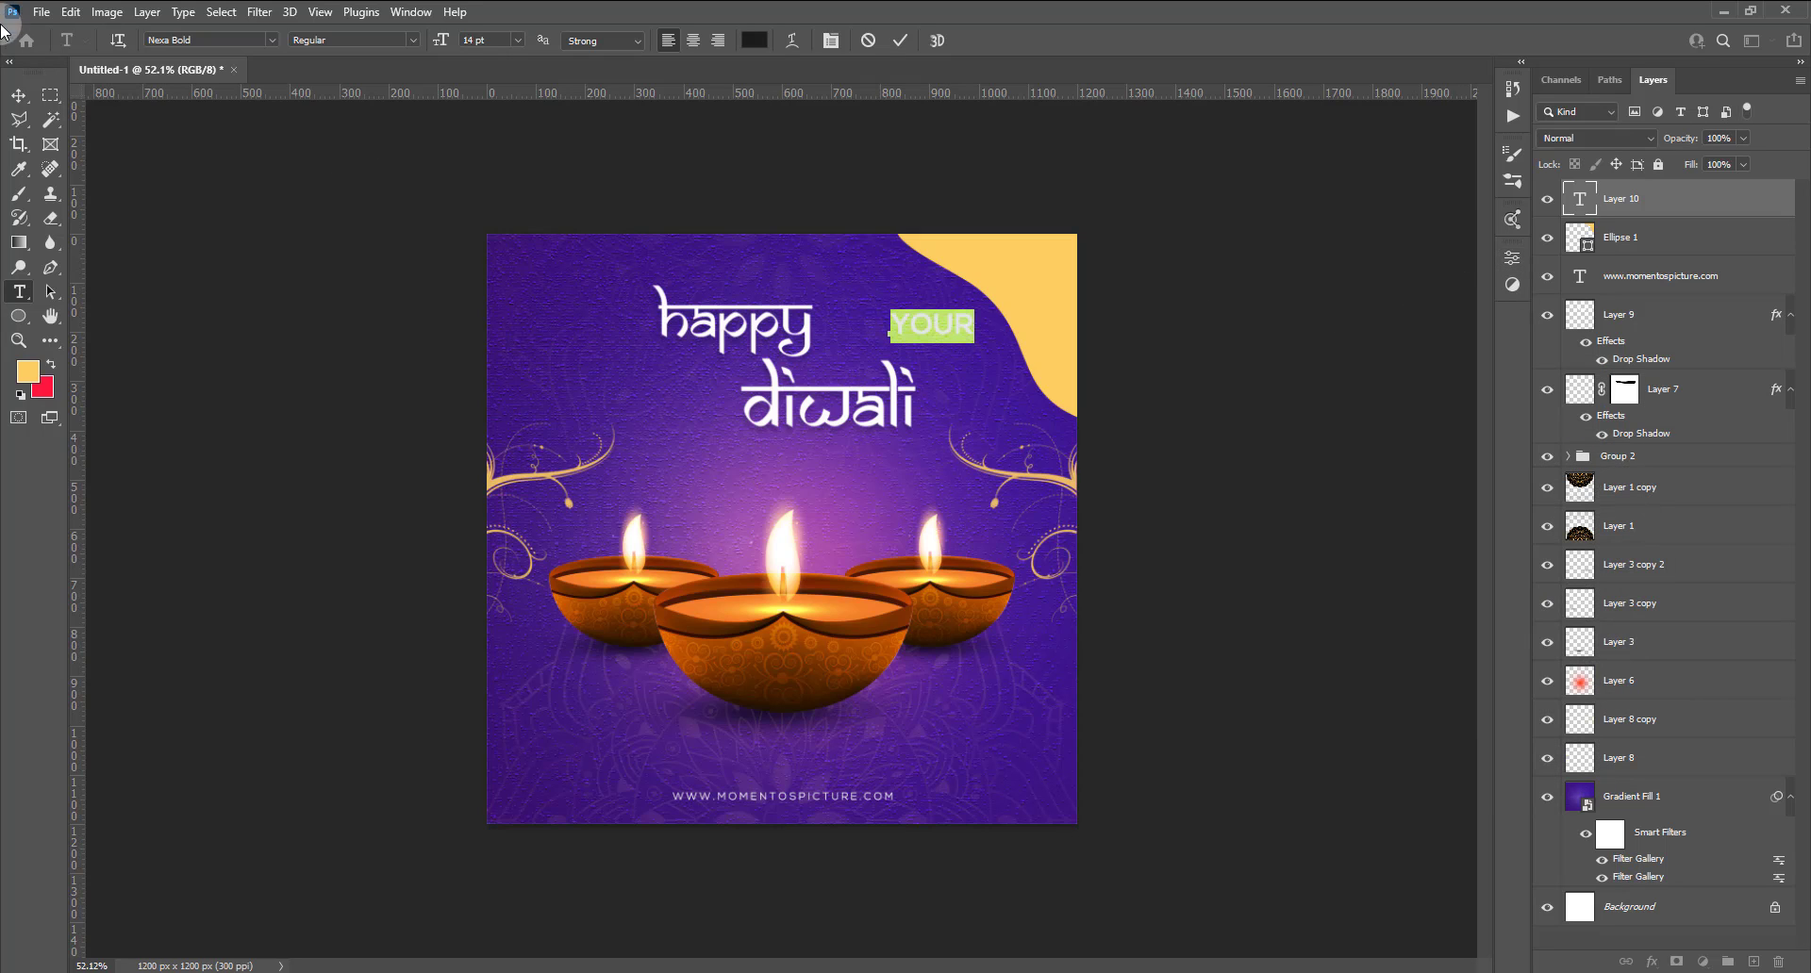
click(19, 95)
Move YOUR into the yellow top-right corner and shrink it slightly.
scroll(948, 311, up, 2)
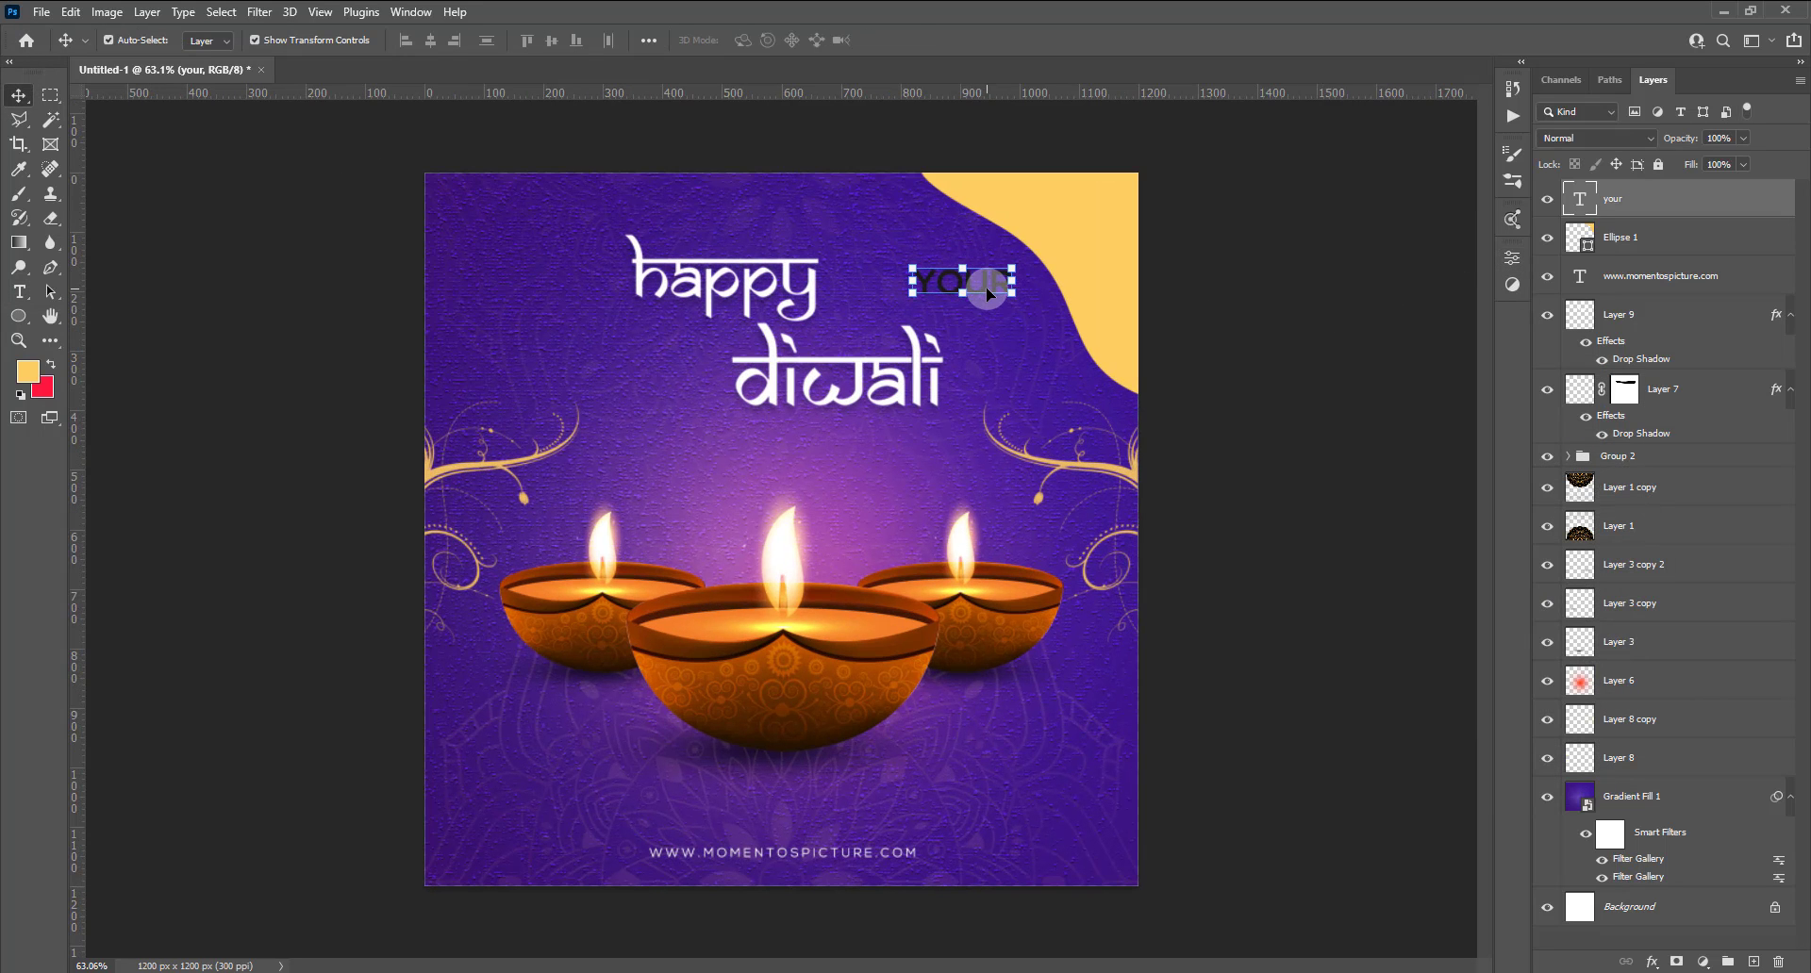
drag(987, 286, 1089, 213)
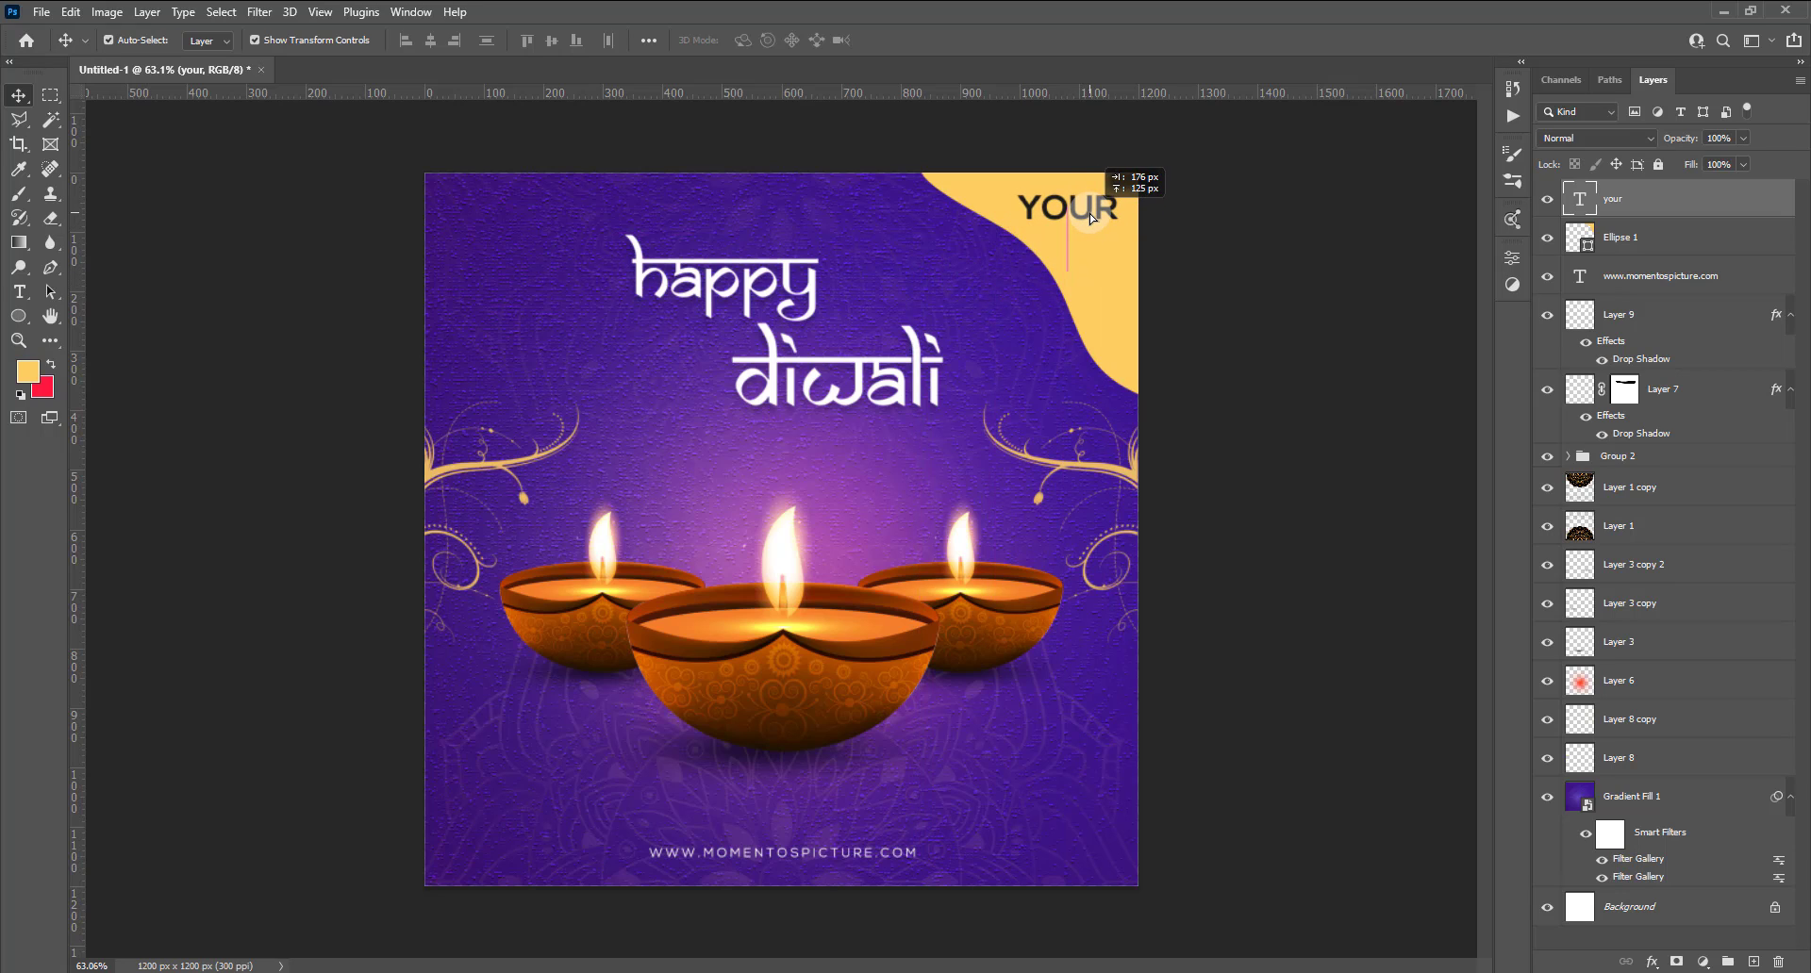
key(ctrl+t)
drag(1016, 227, 1034, 222)
click(947, 47)
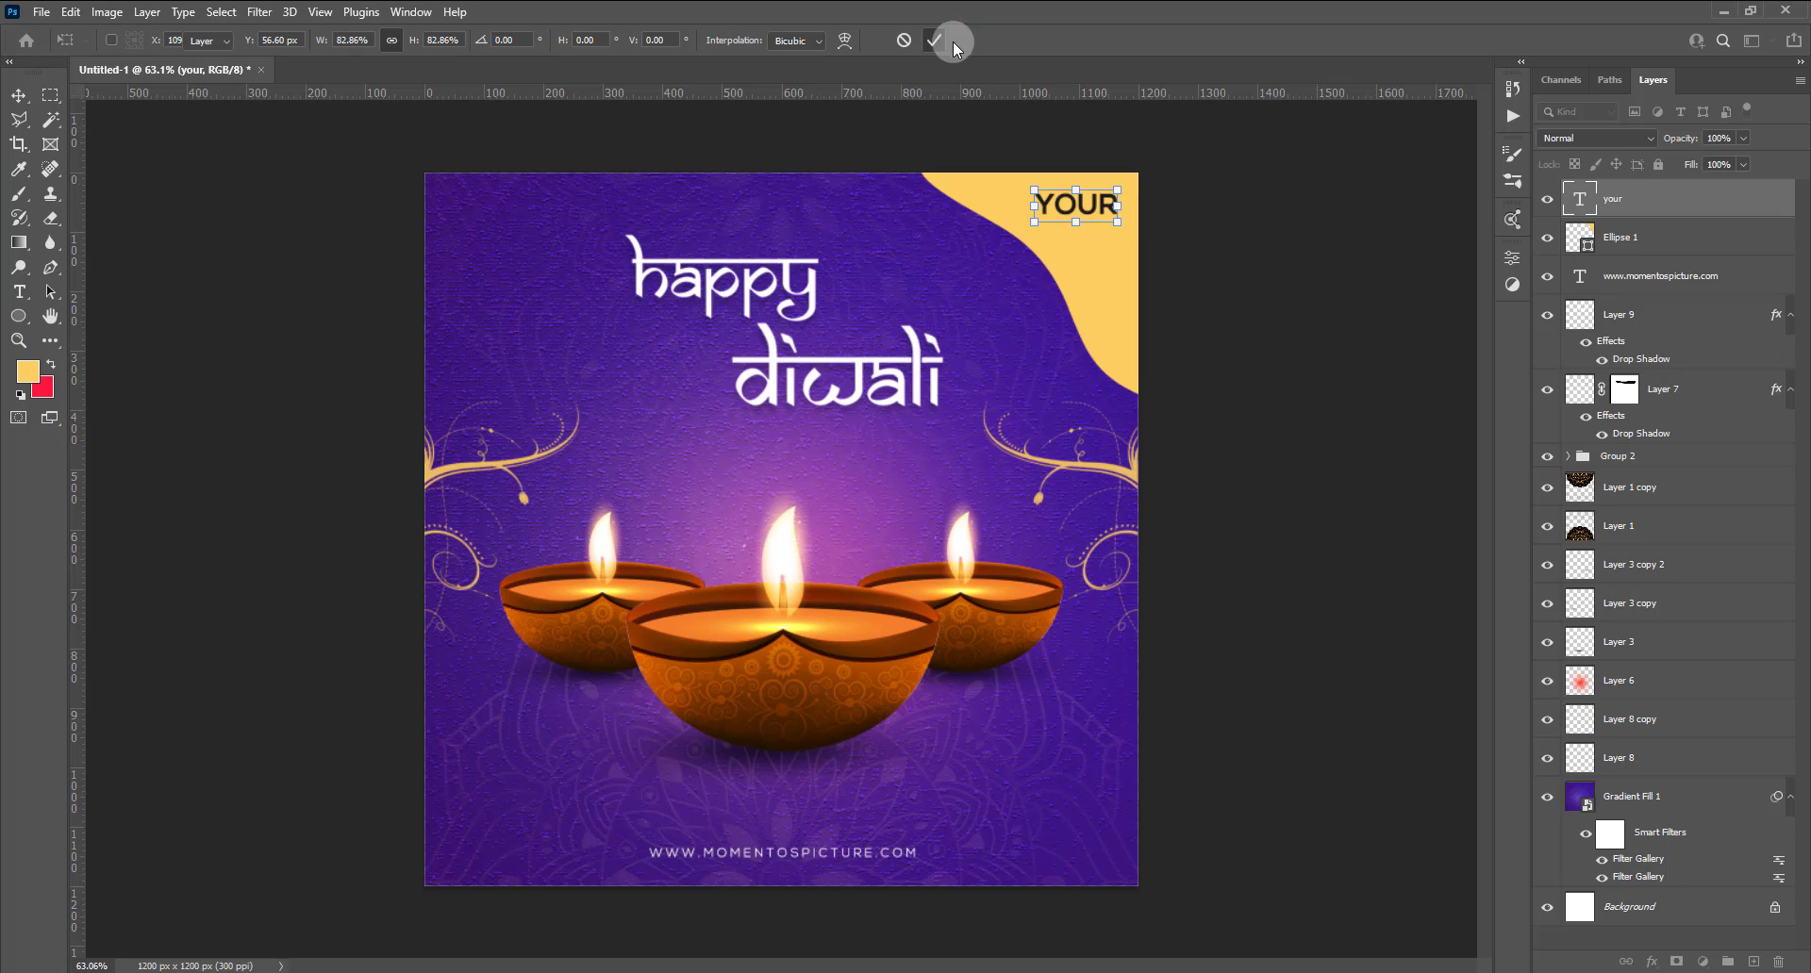
click(1230, 205)
Alt-drag a smaller copy of YOUR just beneath the original.
click(1110, 212)
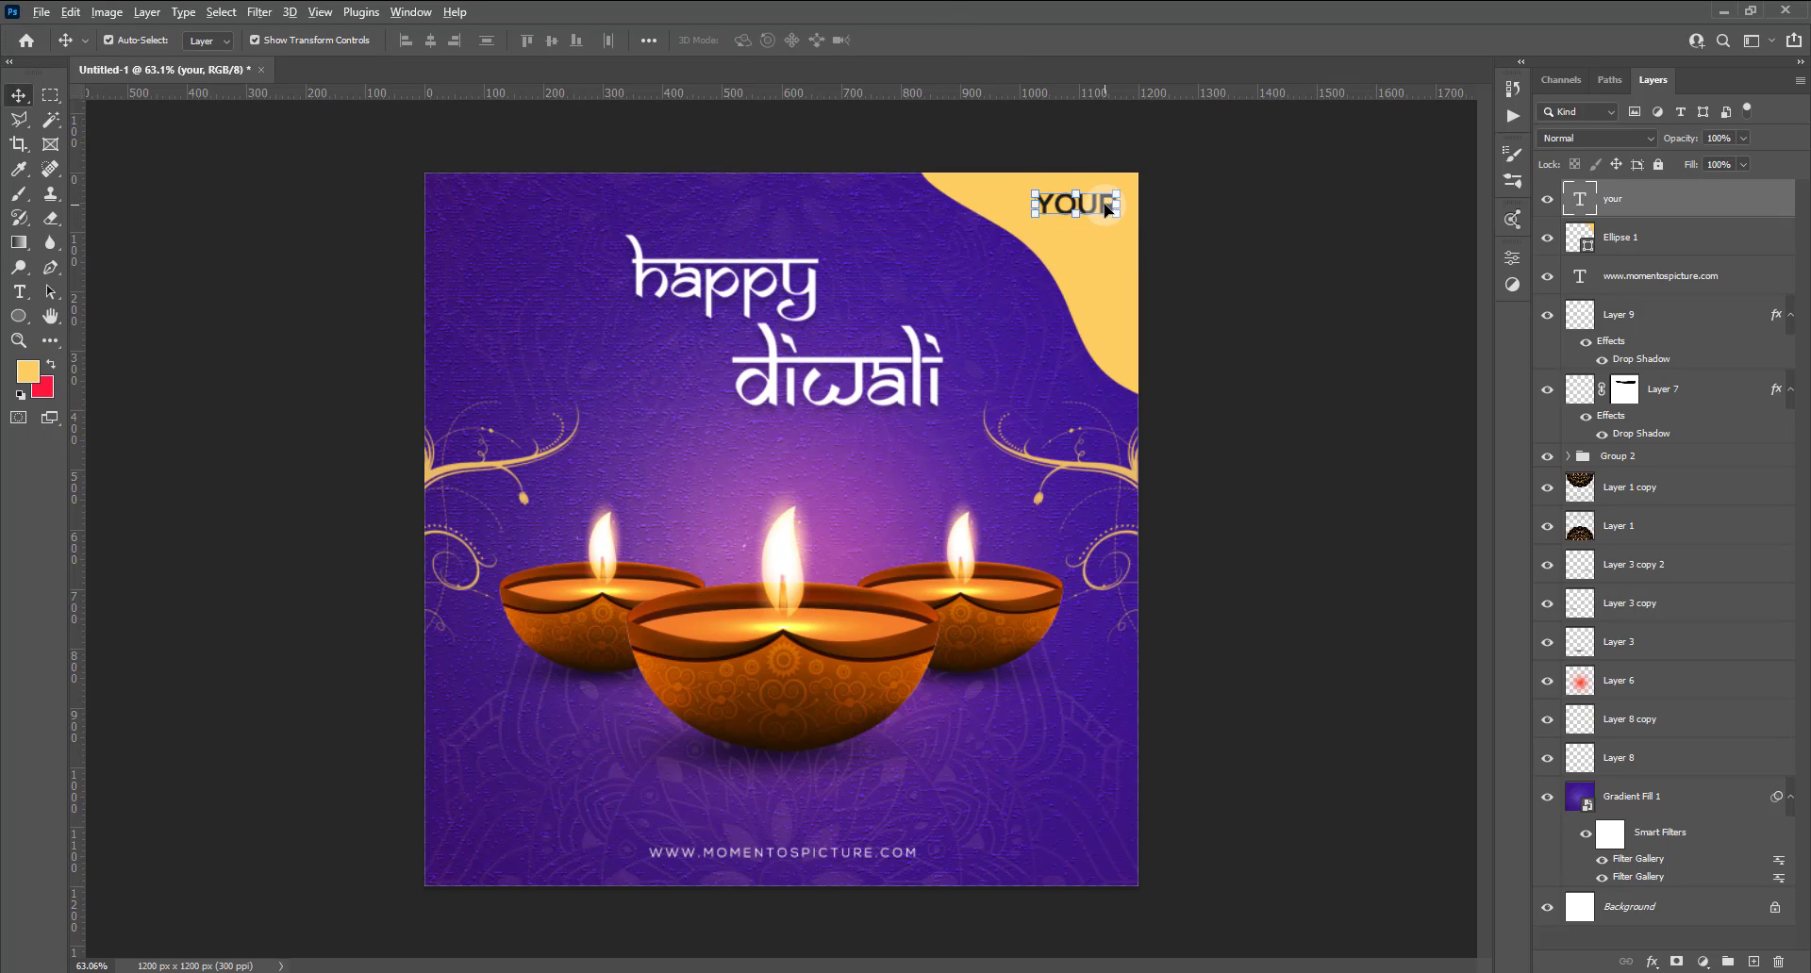
mouse_move(1110, 212)
alt+mouse_down()
mouse_move(1058, 255)
mouse_move(1075, 249)
alt+mouse_up()
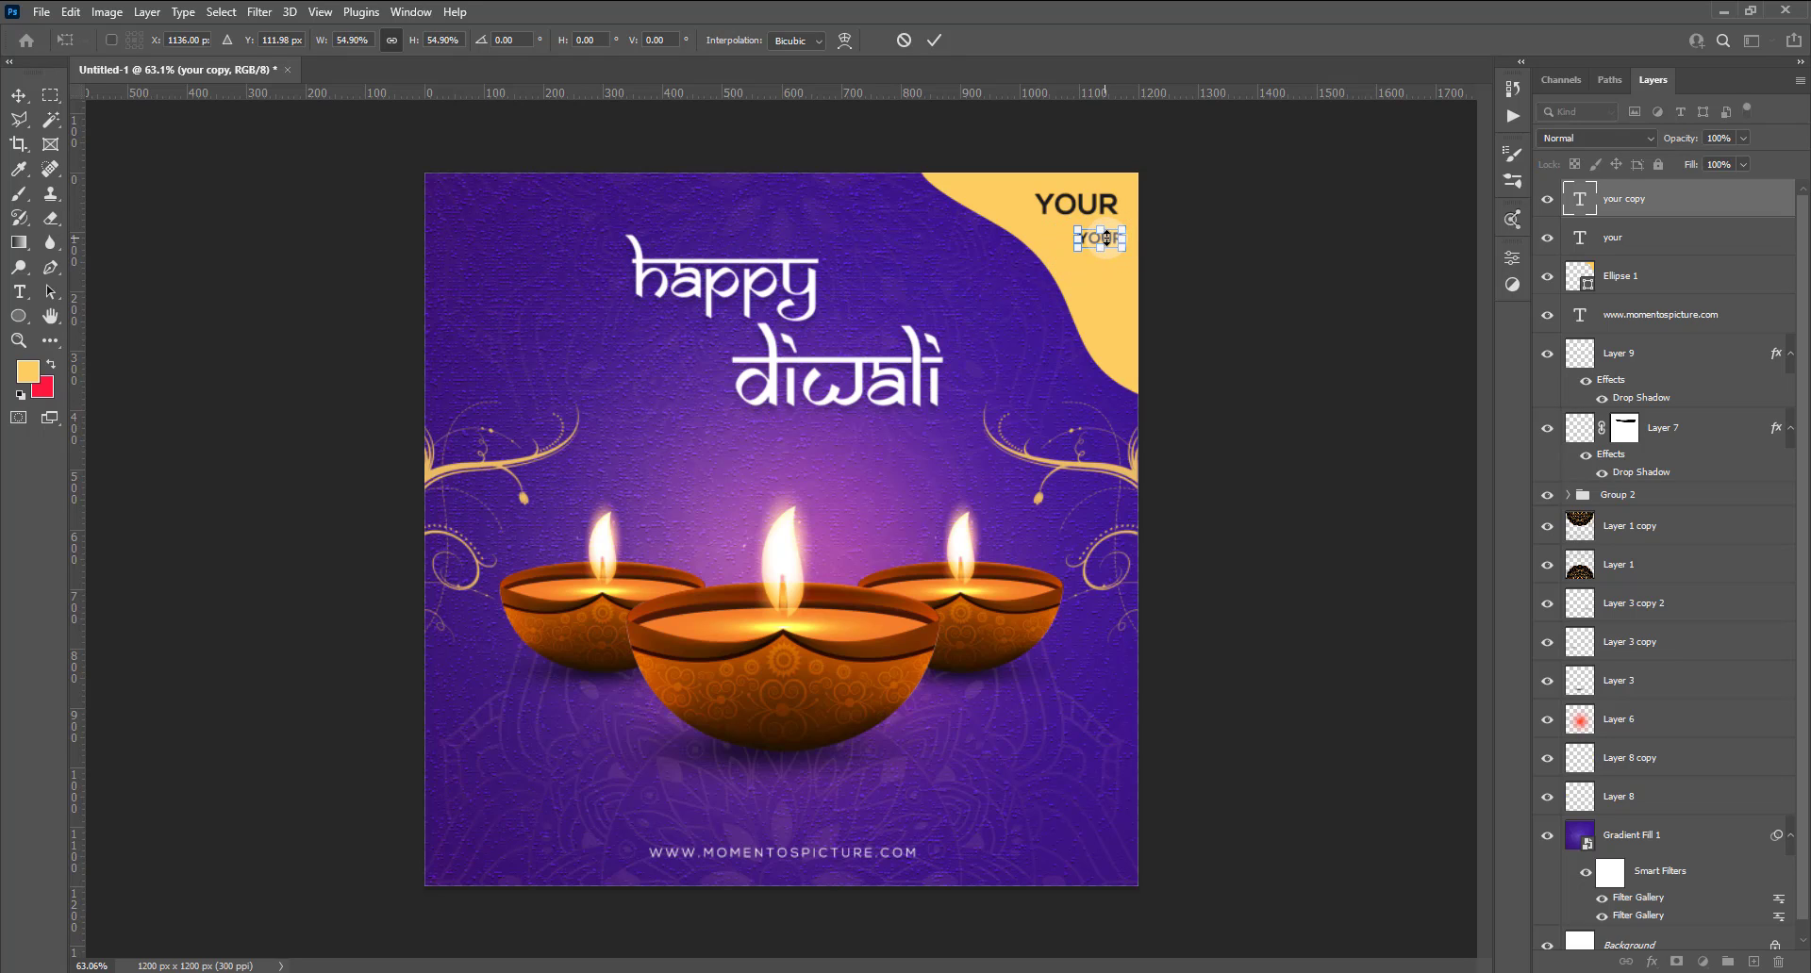
key(Return)
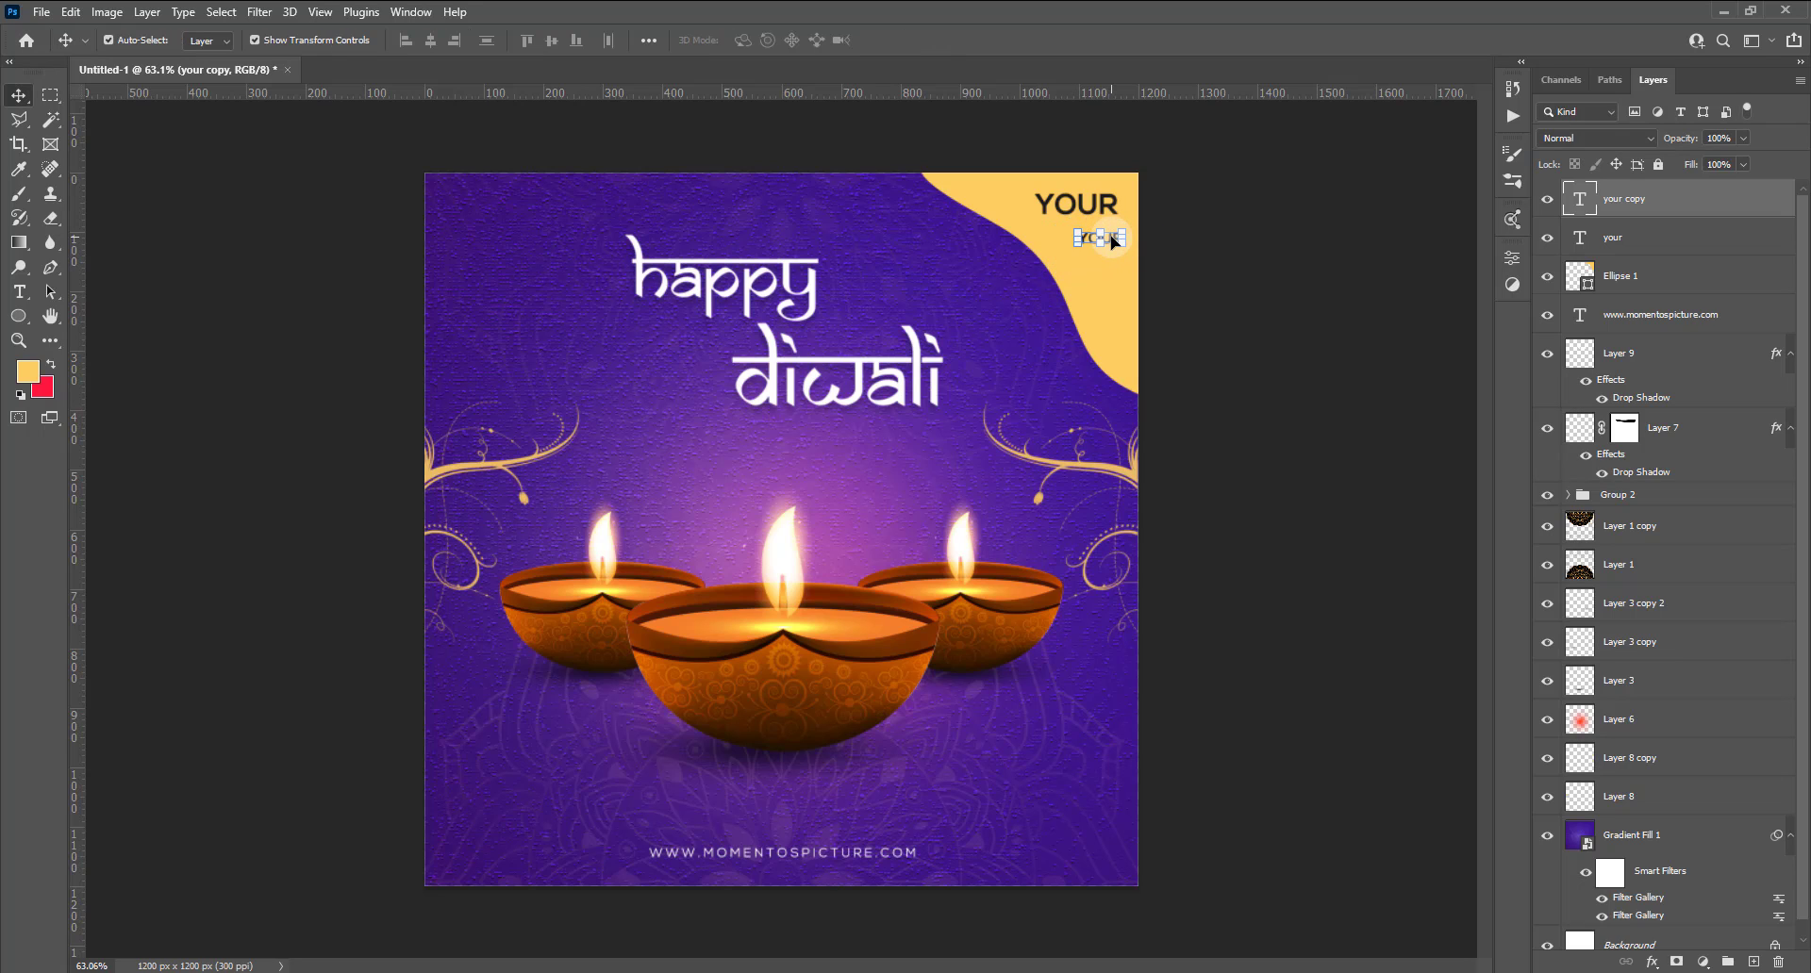
scroll(1114, 241, up, 2)
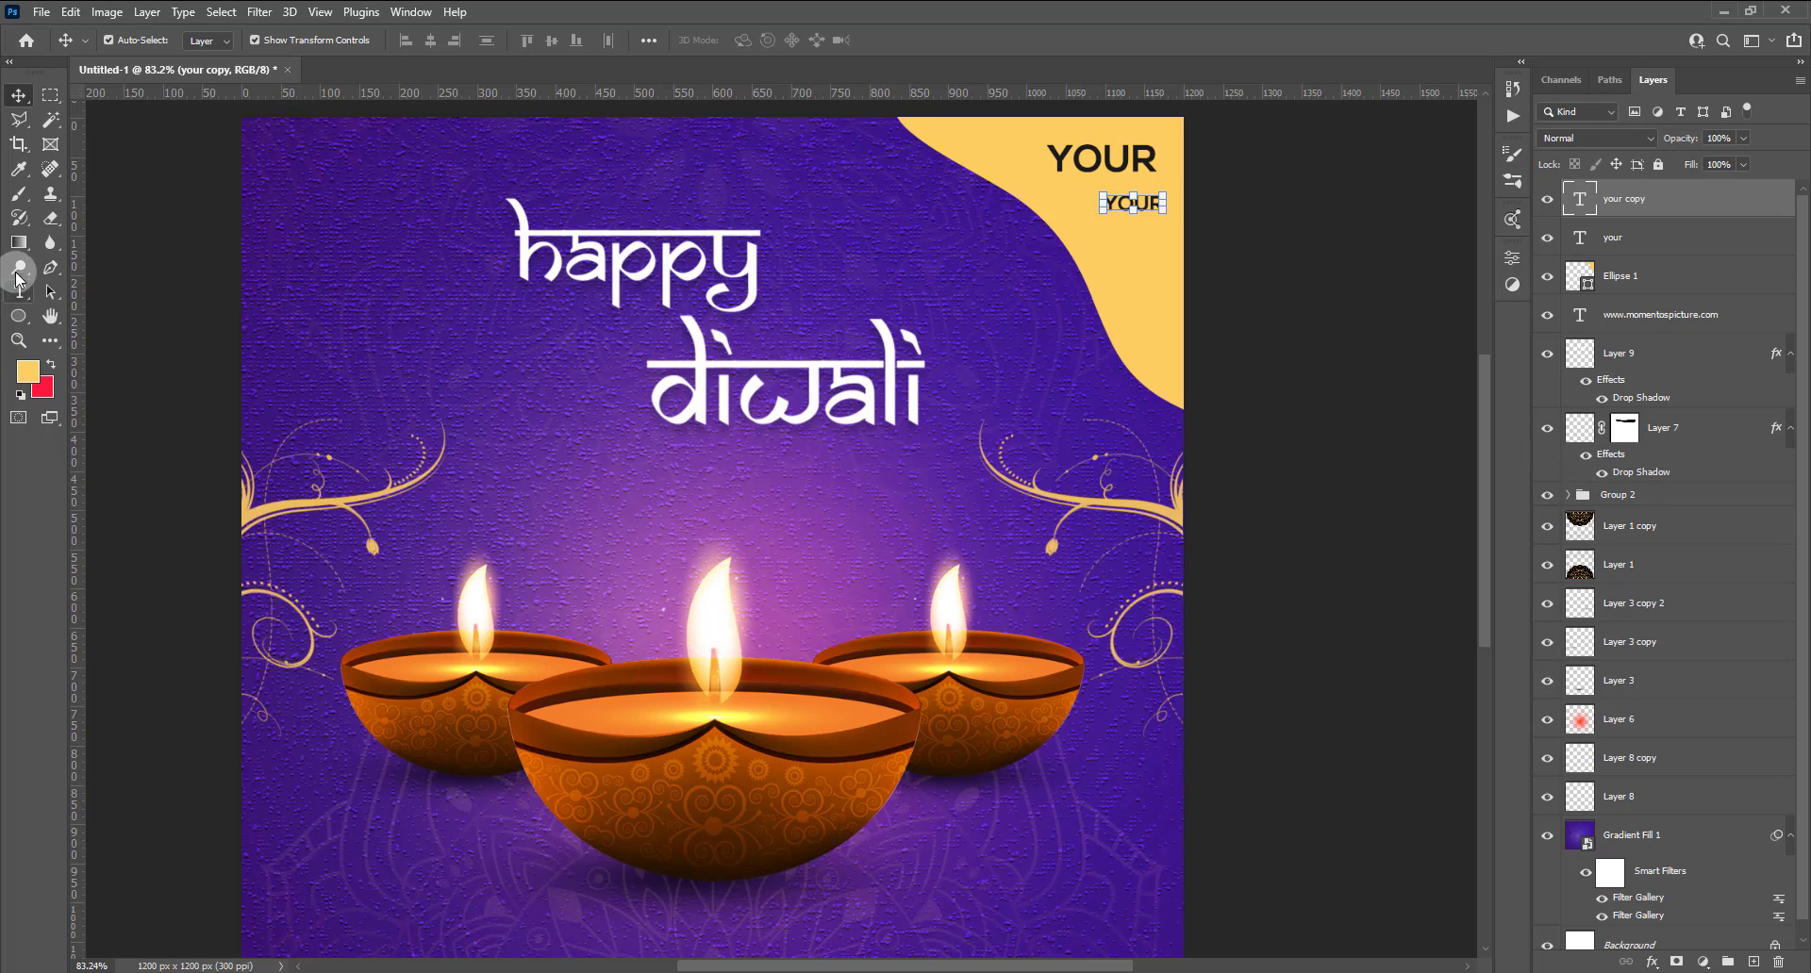
Change the small duplicate text layer to read 'LOGO'.
click(19, 286)
double_click(1139, 203)
text(LOGO)
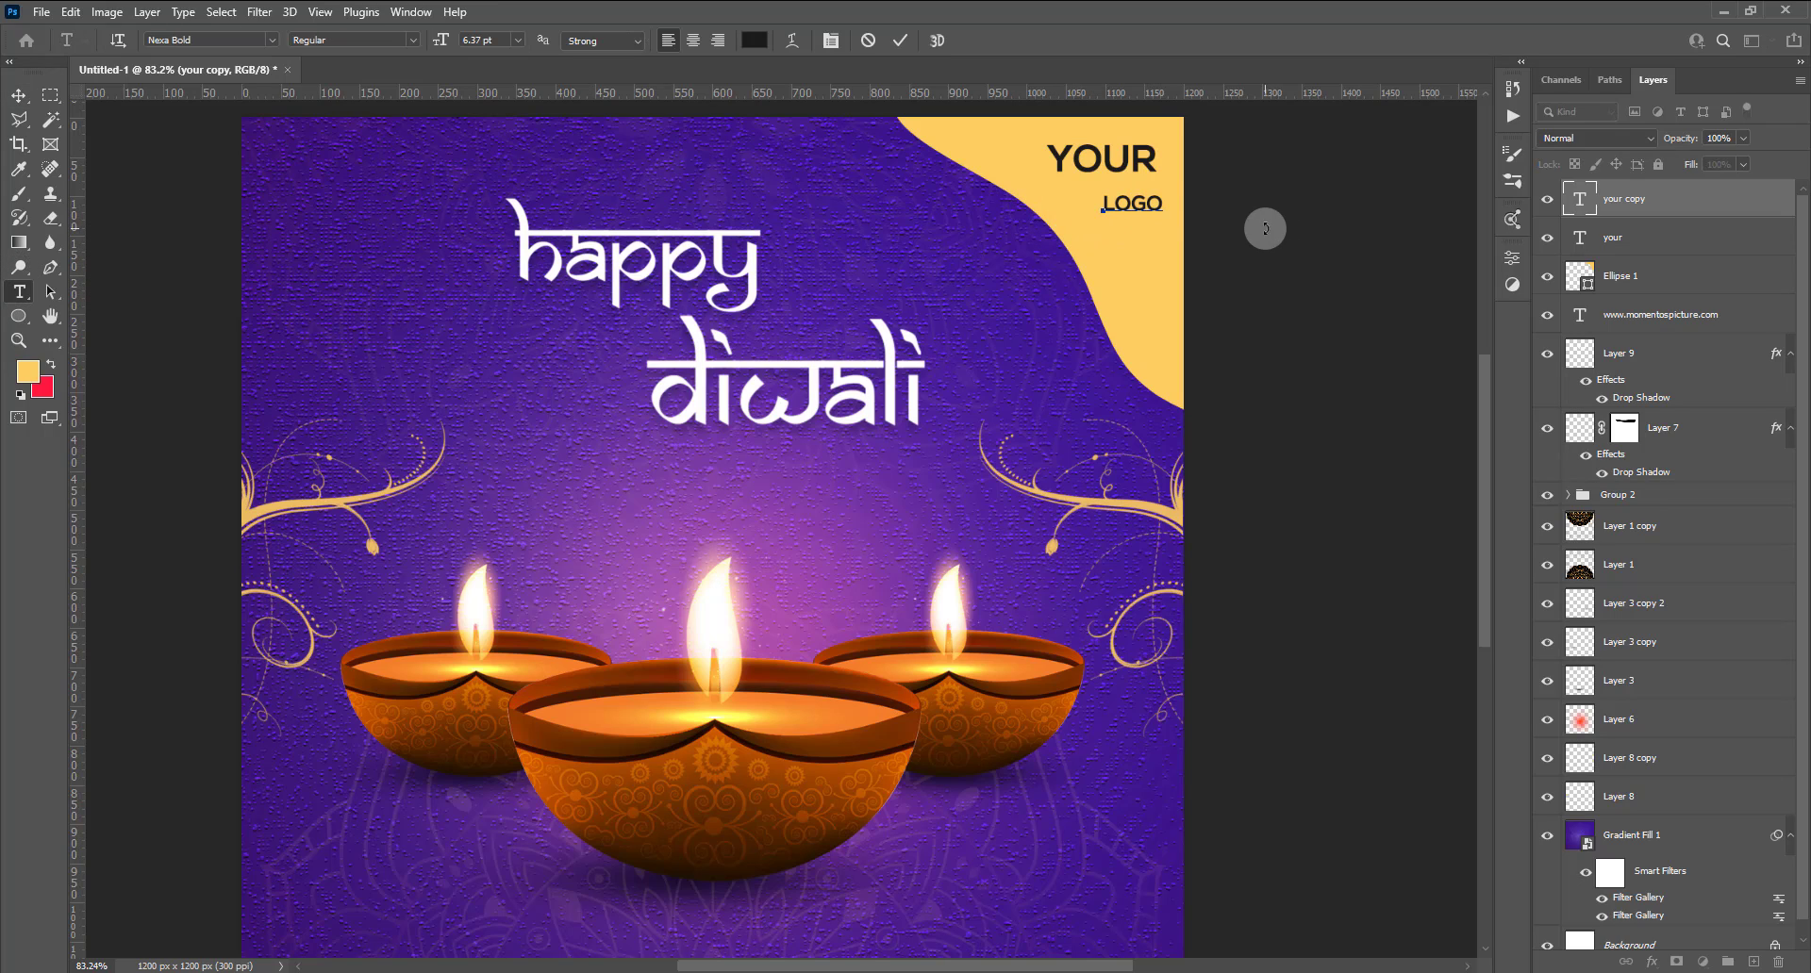
click(24, 102)
scroll(1088, 174, up, 3)
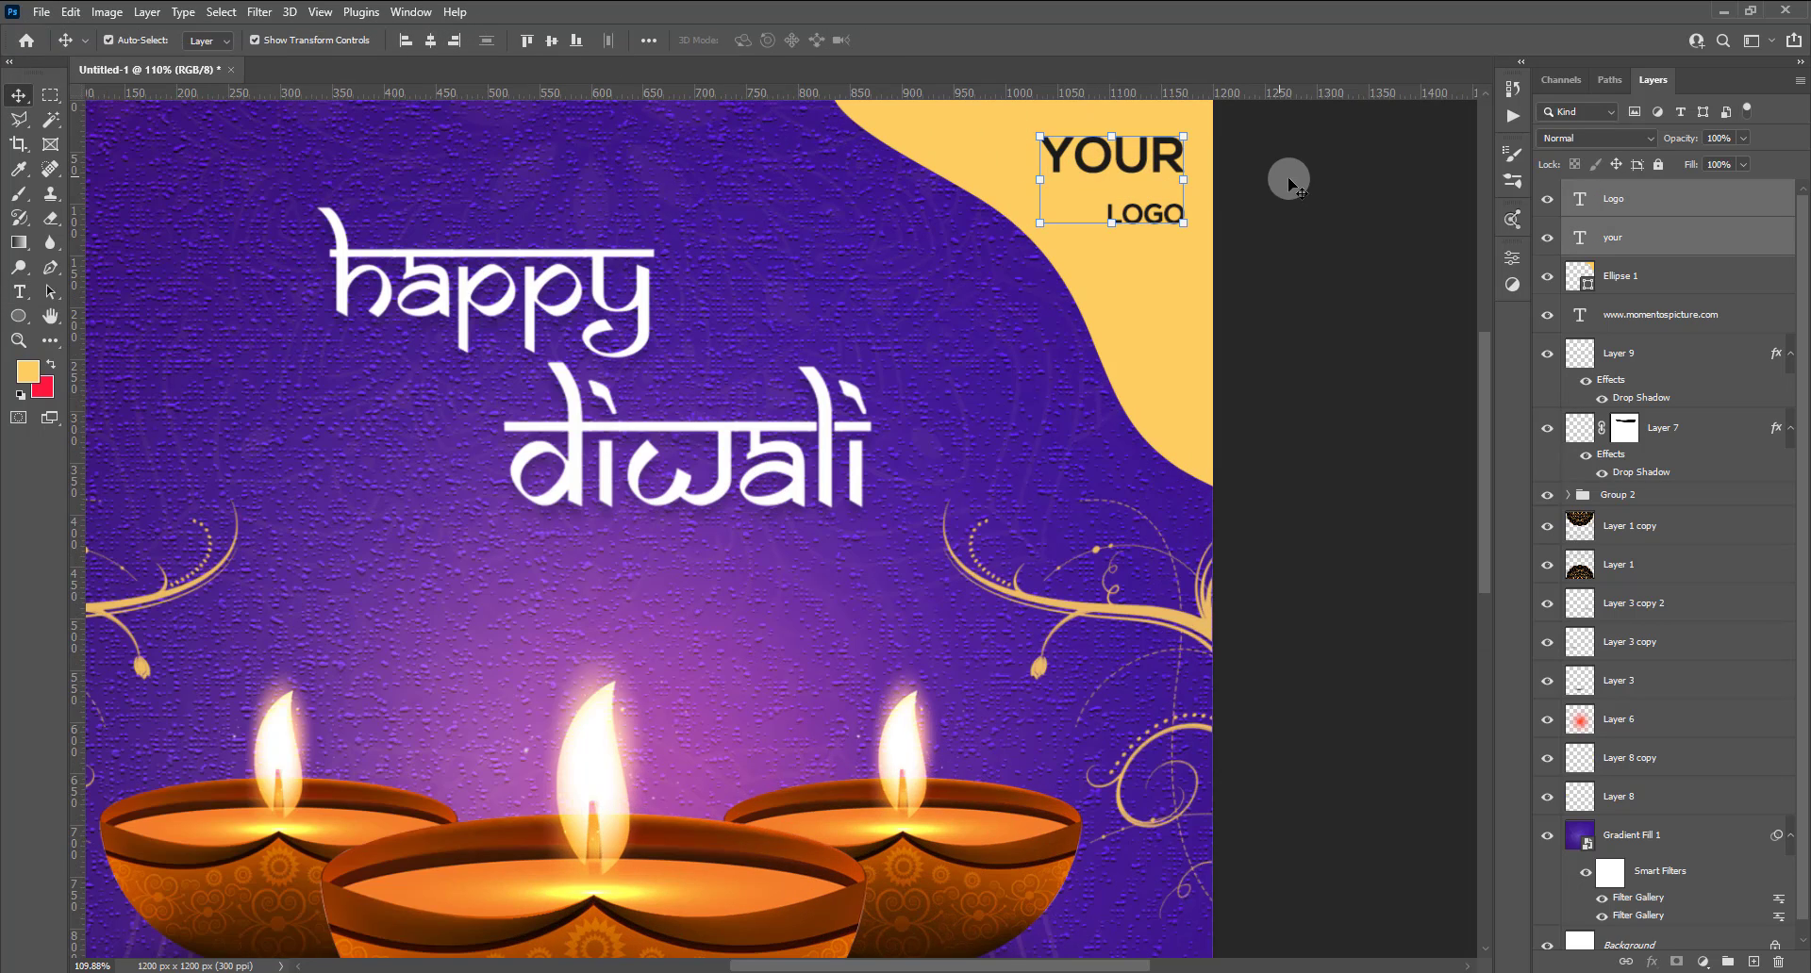
Place LOGO just beneath YOUR, then move both together within the yellow corner wave.
click(1255, 179)
drag(1174, 226, 1175, 206)
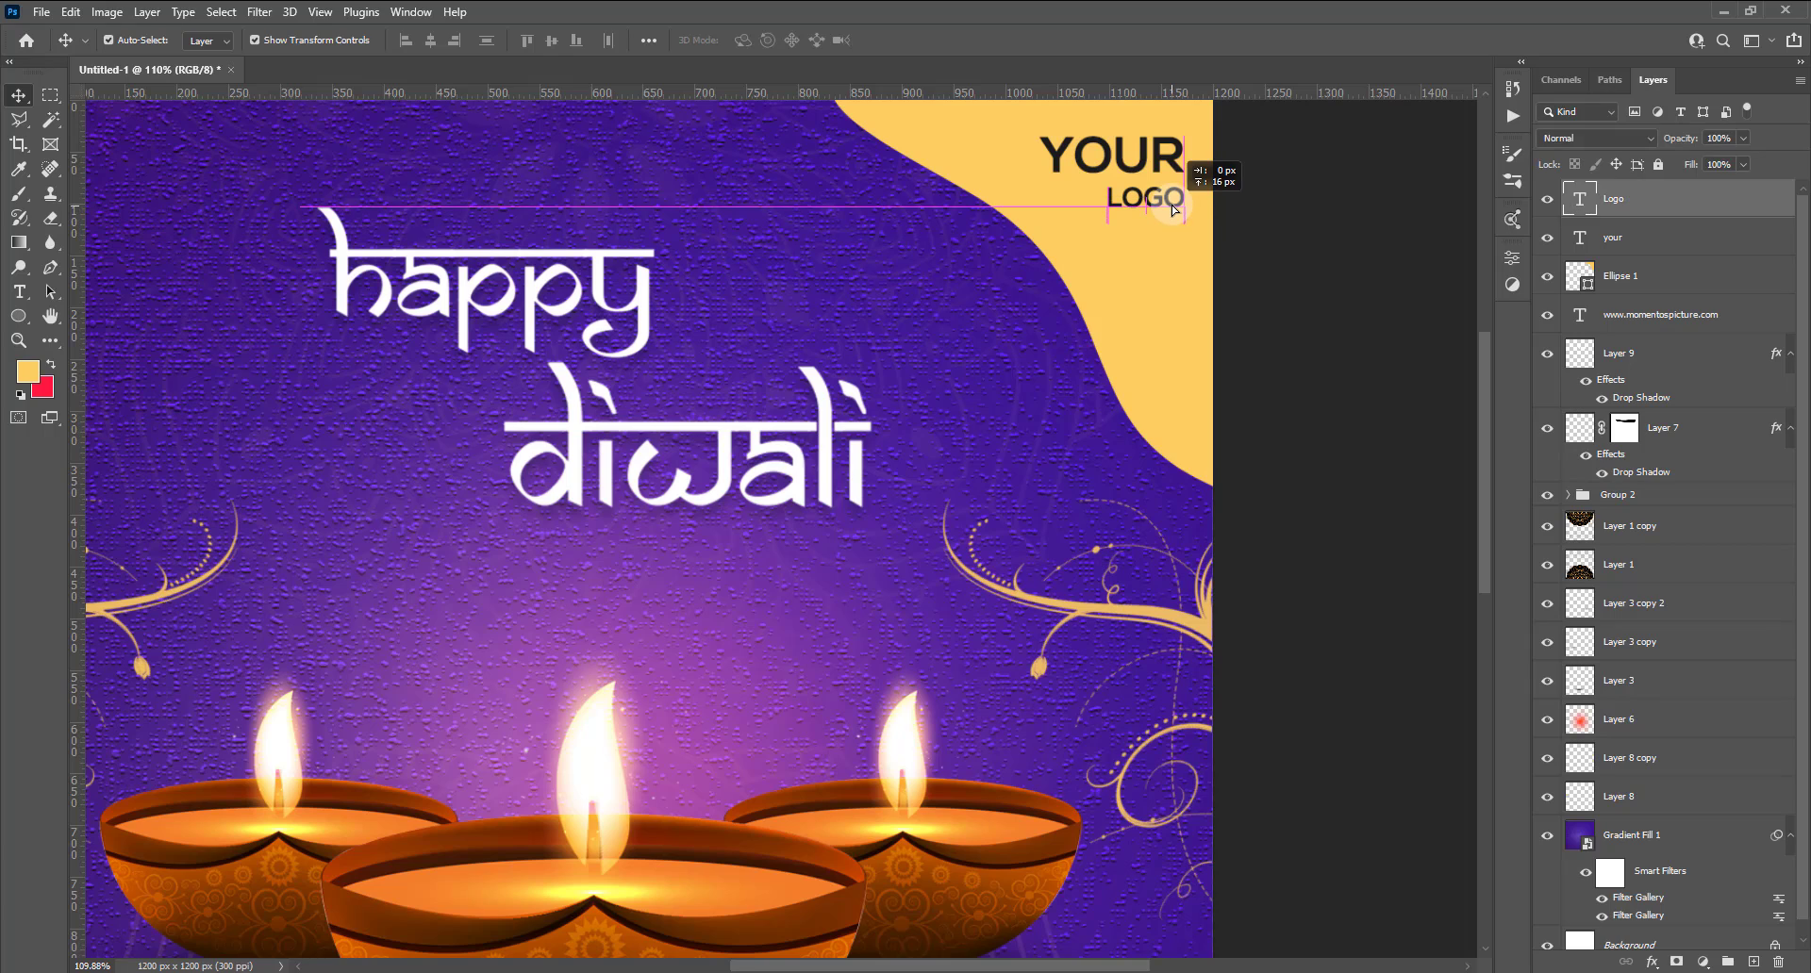
scroll(1107, 189, down, 5)
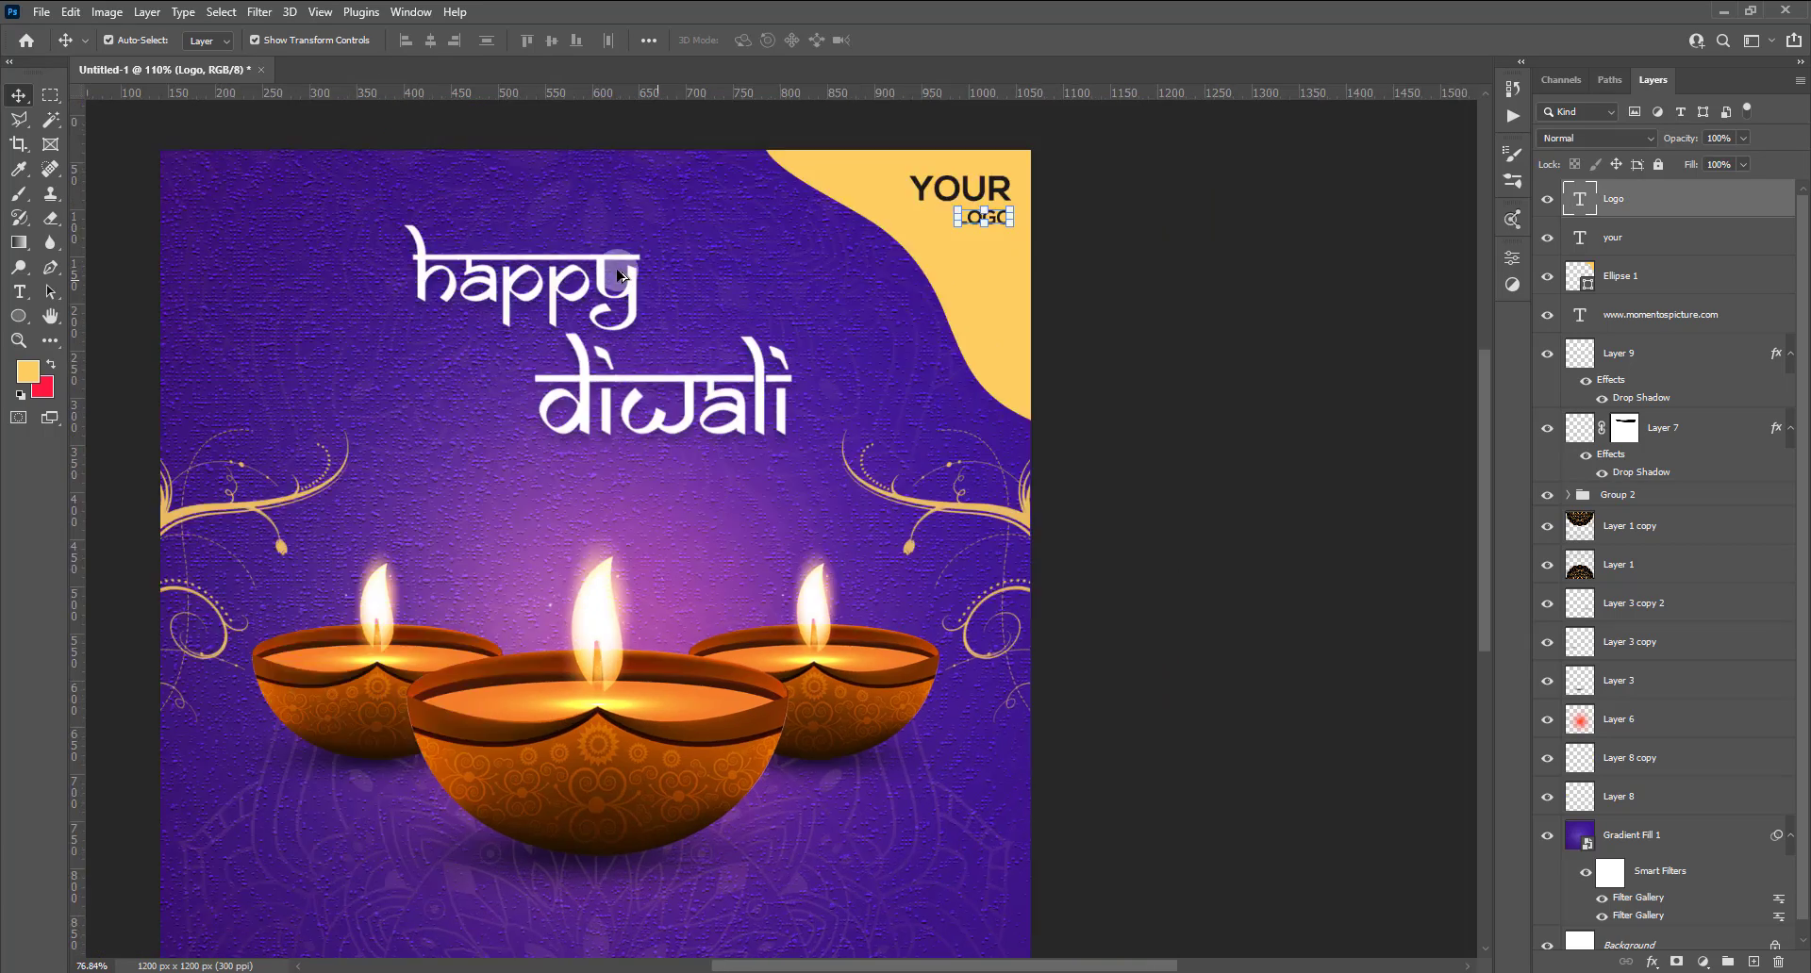
scroll(1160, 168, up, 3)
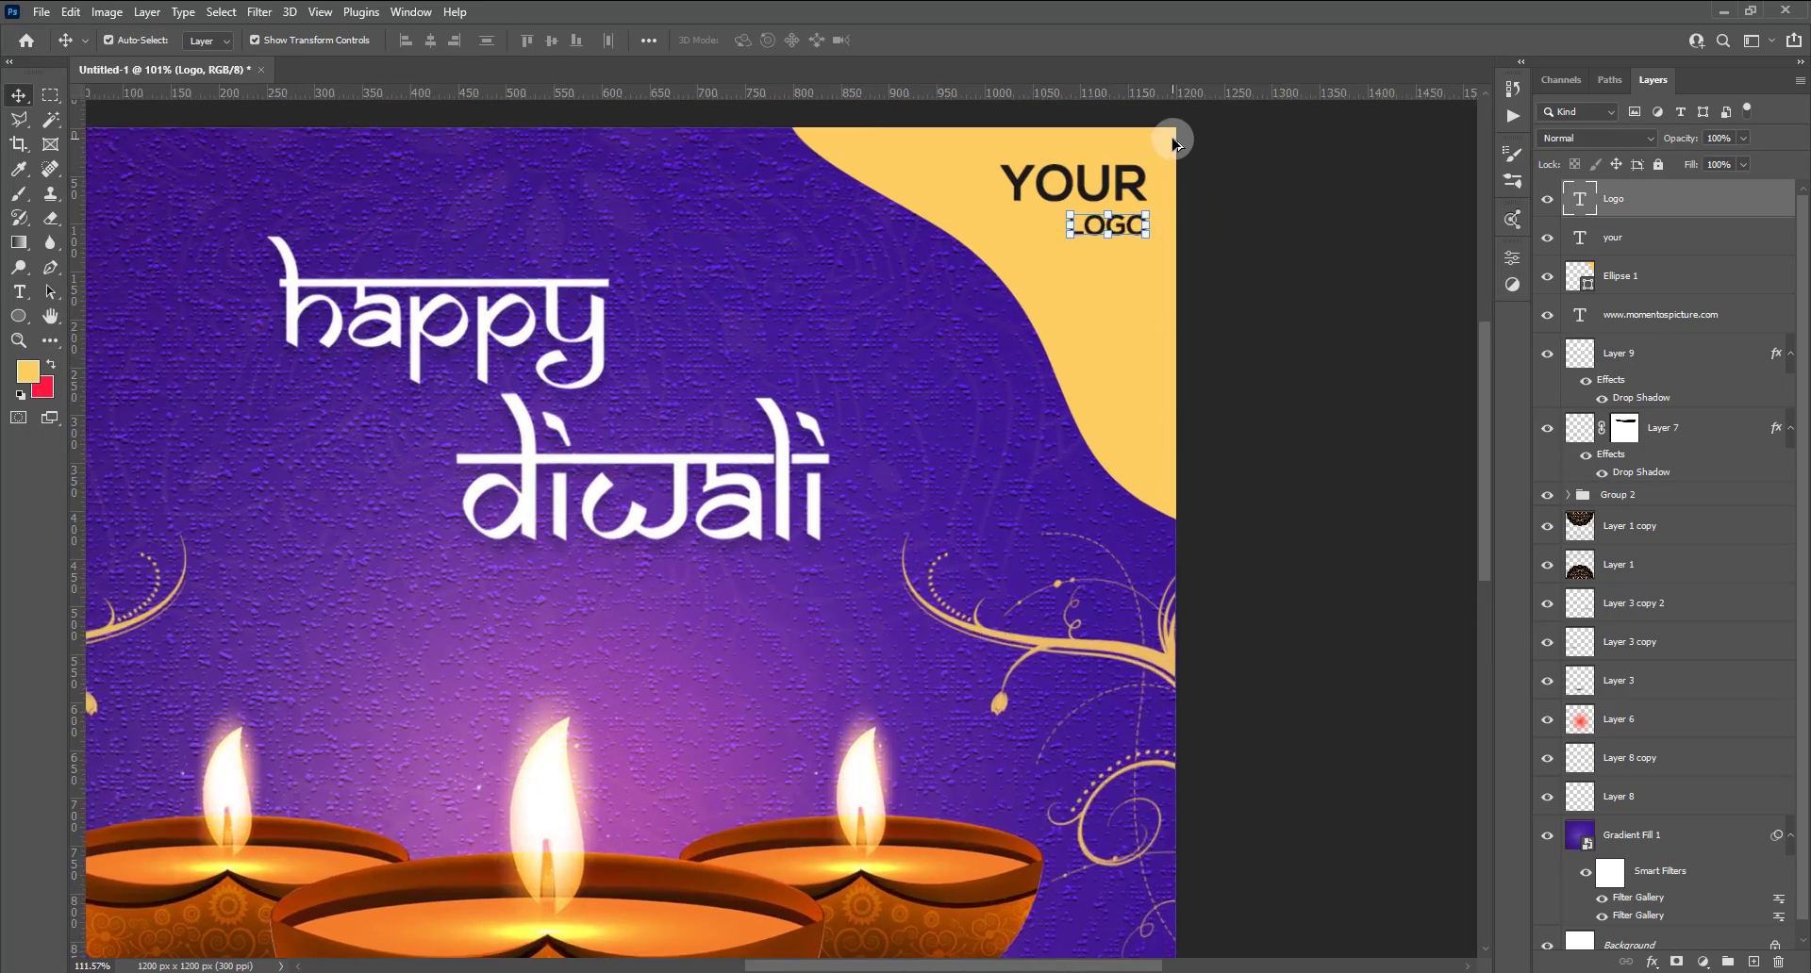
scroll(1146, 178, up, 2)
shift+click(1131, 179)
drag(1132, 180, 1118, 219)
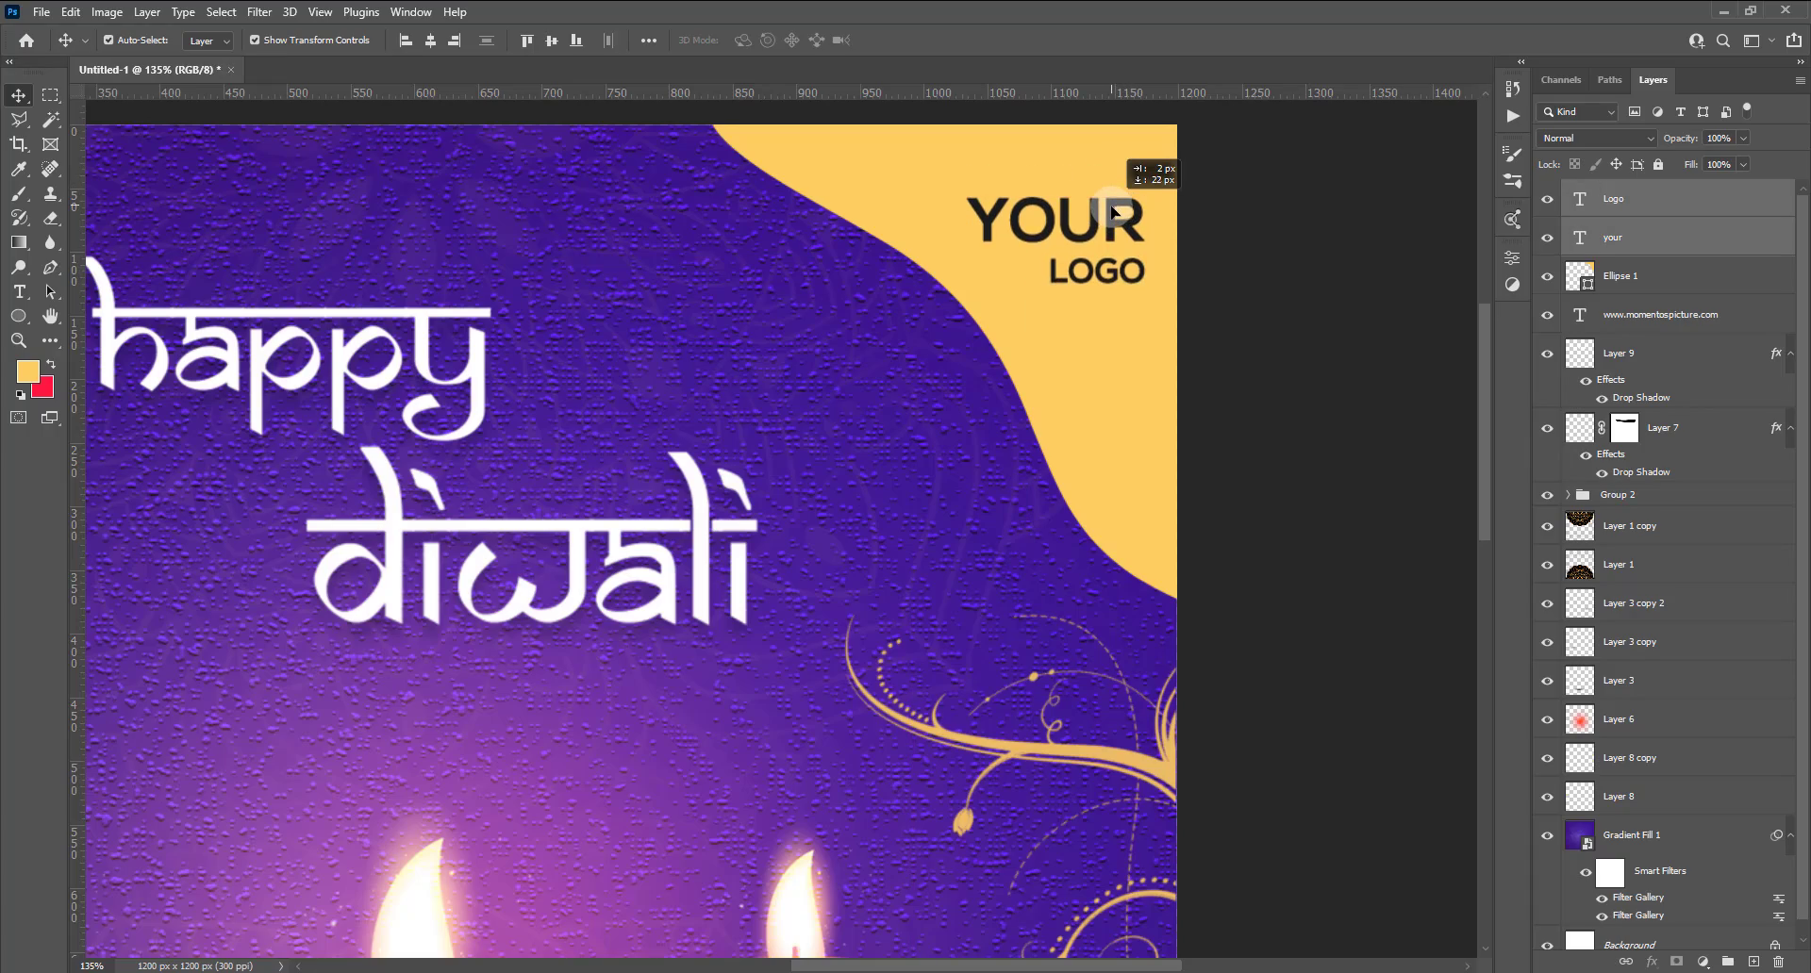